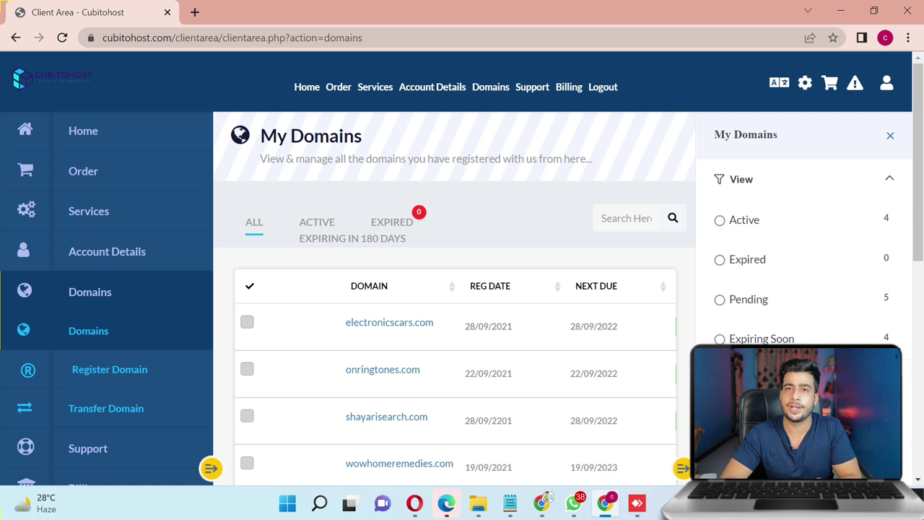
# Close the unpaid Invoice #112 tab and load electronicscars.com in a new tab
pyautogui.click(543, 501)
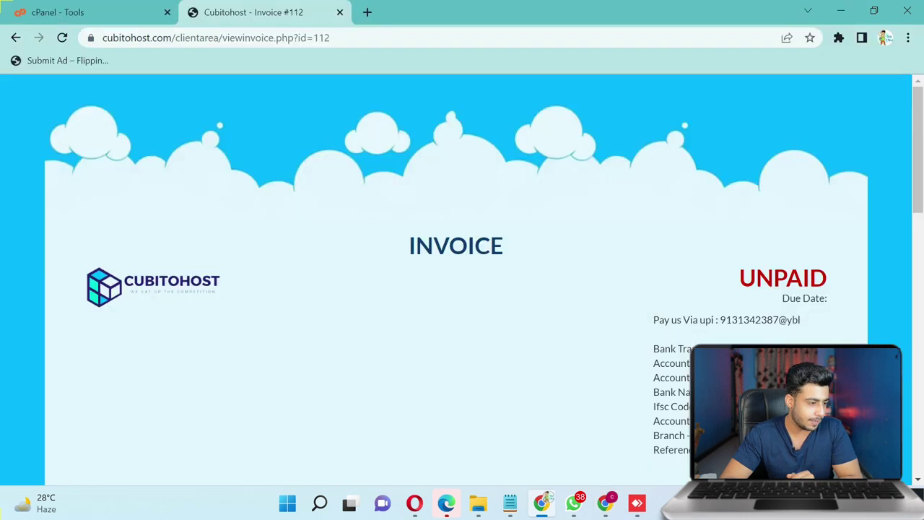
pyautogui.click(340, 11)
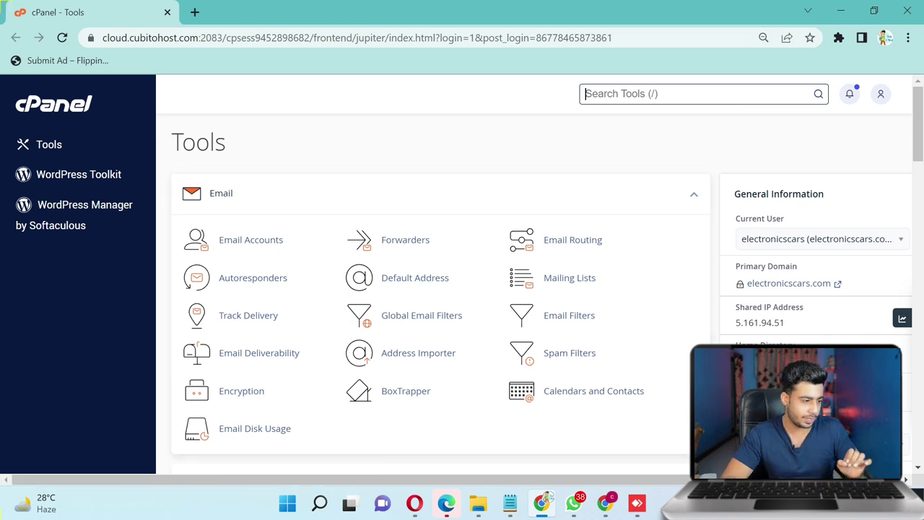
pyautogui.click(194, 12)
pyautogui.write('ele')
pyautogui.press('Return')
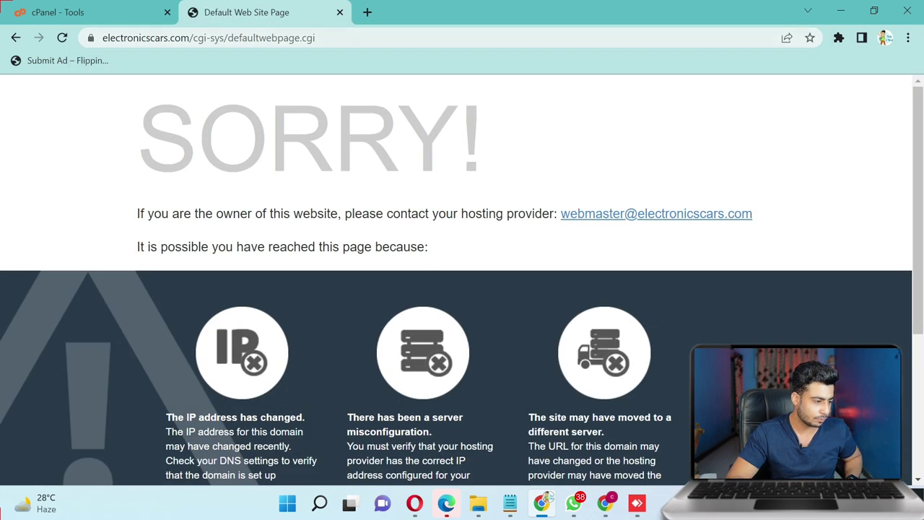
# Trim the address to bare electronicscars.com, confirm its empty Index of / listing, then return to cPanel Tools
pyautogui.moveTo(351, 37); pyautogui.dragTo(192, 37)
pyautogui.press('BackSpace')
pyautogui.press('Return')
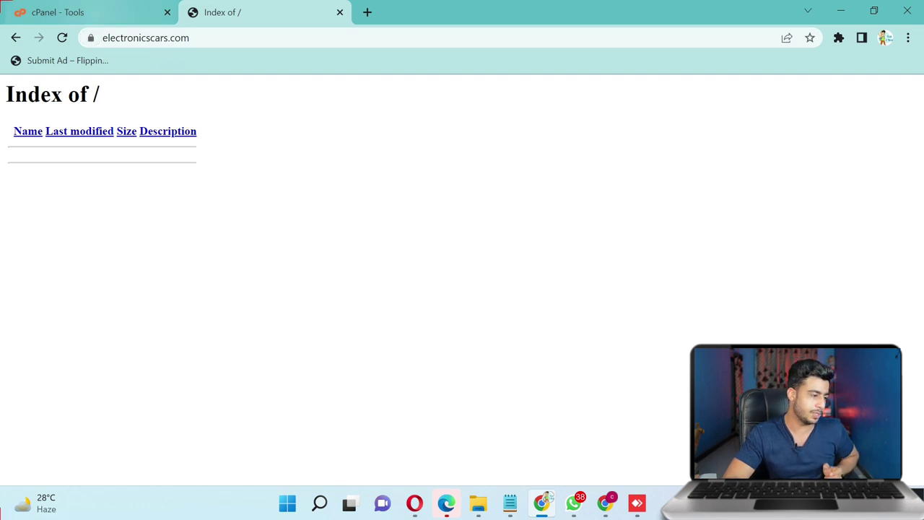
pyautogui.click(65, 13)
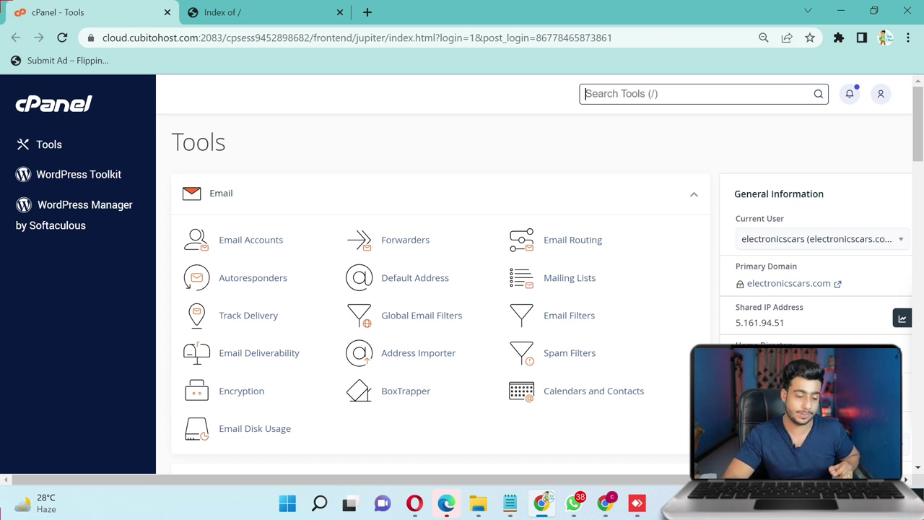
# Copy the shared IP 5.161.94.51 and Google 'host checker' to reach check-host.net
pyautogui.moveTo(736, 322); pyautogui.dragTo(785, 323)
pyautogui.hotkey('ctrl', 'c')
pyautogui.rightClick(783, 323)
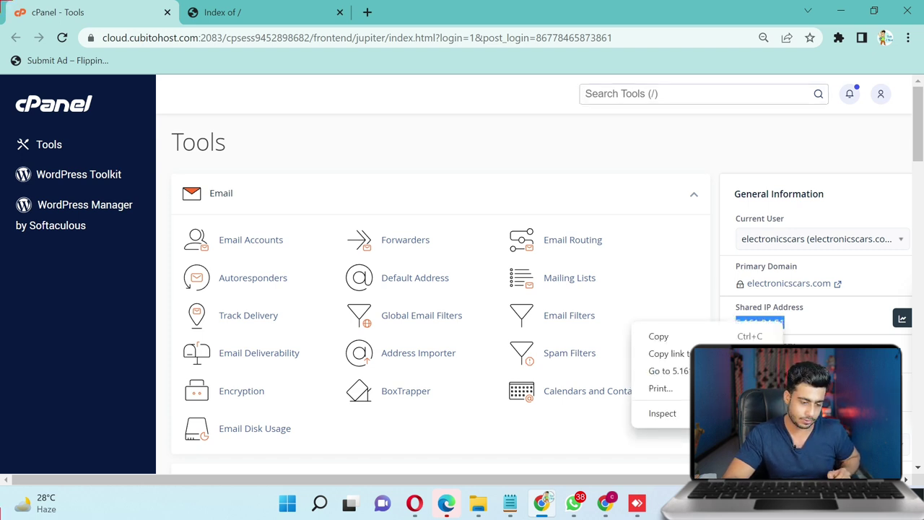
pyautogui.click(653, 335)
pyautogui.click(367, 12)
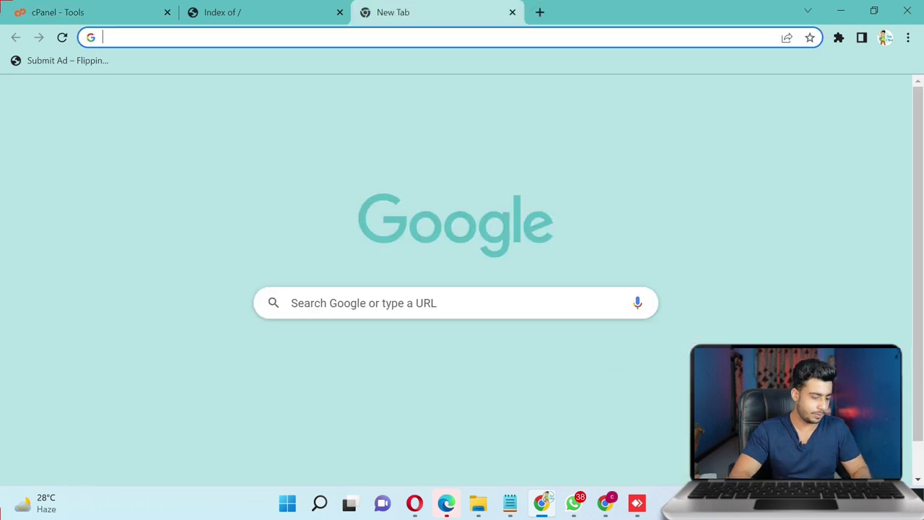
pyautogui.write('host')
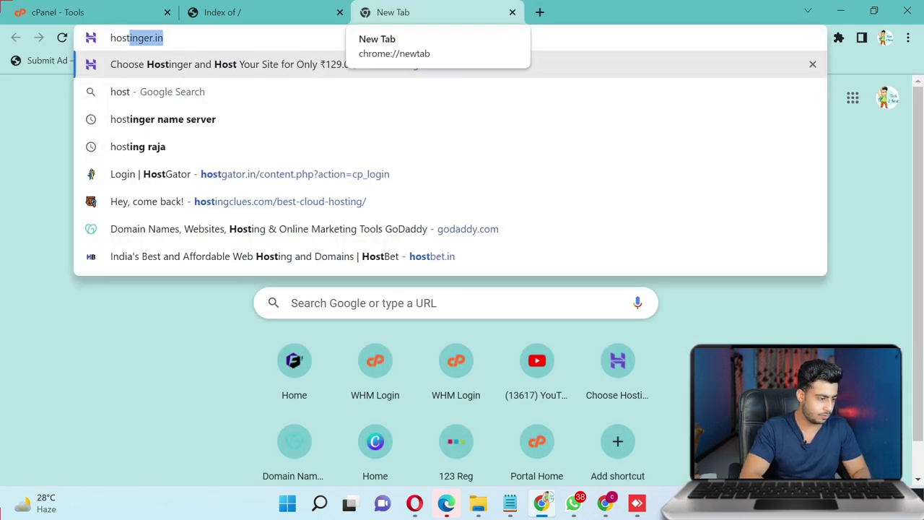
pyautogui.write(' checker')
pyautogui.press('Return')
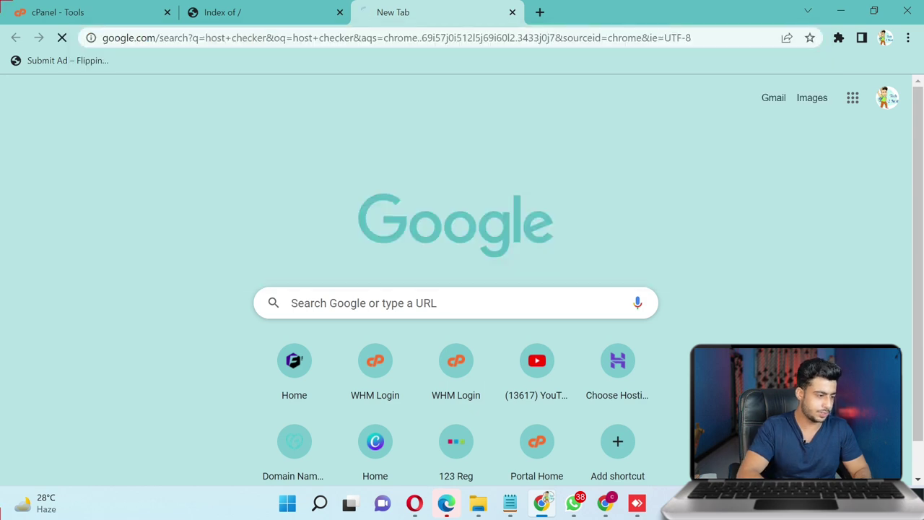
pyautogui.scroll(-3, 248, 287)
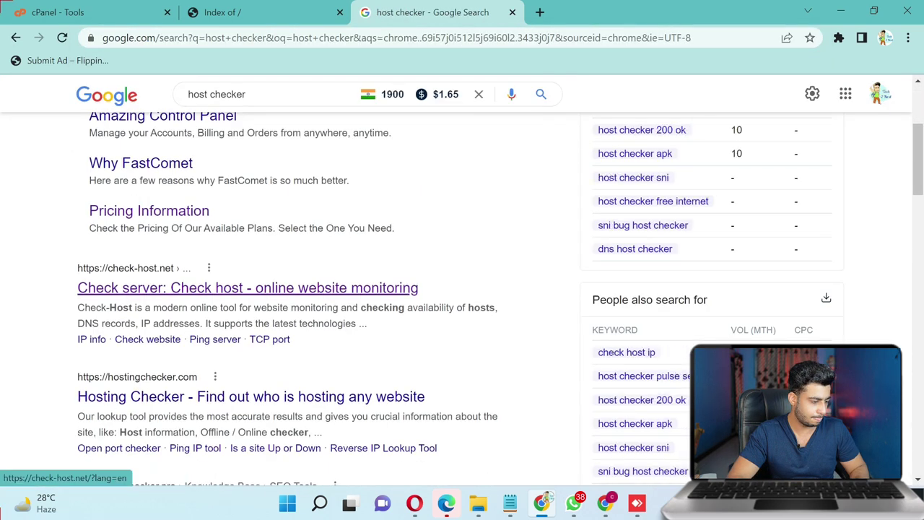
pyautogui.click(248, 287)
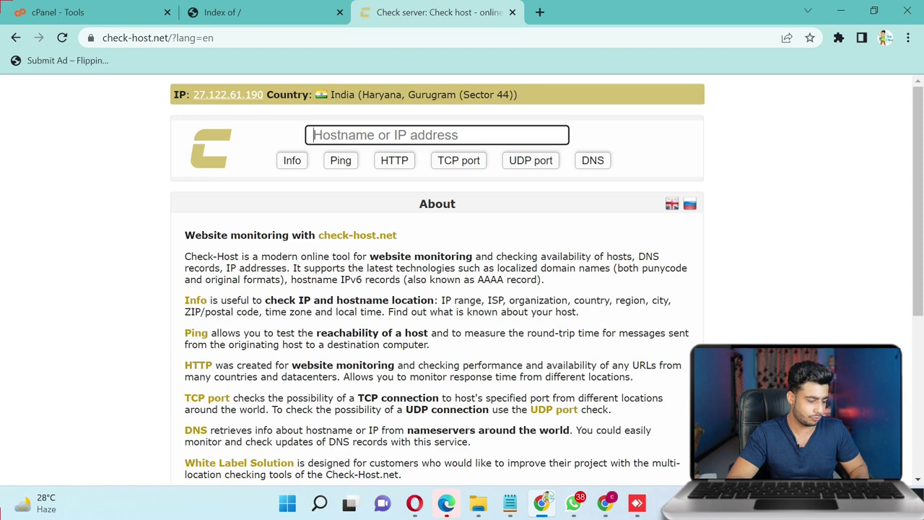
# Look up 5.161.94.51 on check-host.net, finding it in Ashburn, United States, then return to cPanel
pyautogui.hotkey('ctrl', 'v')
pyautogui.press('Return')
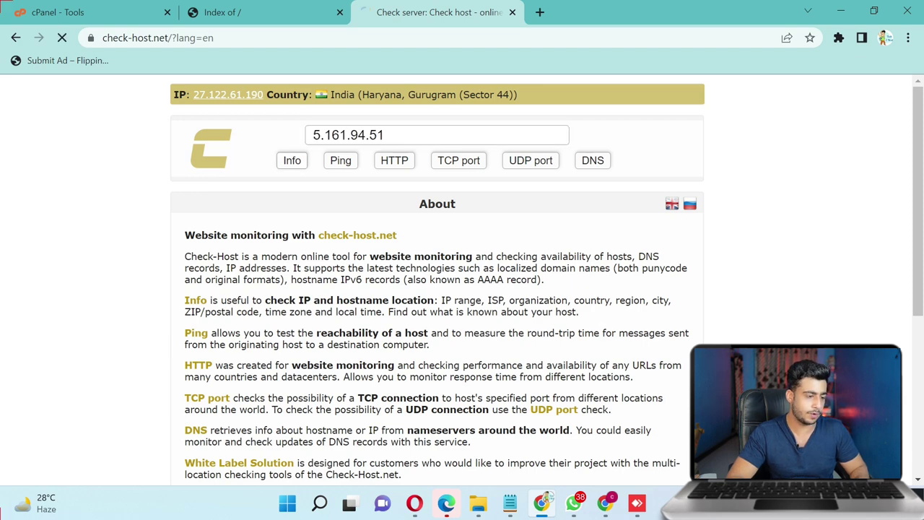
pyautogui.scroll(-1, 437, 289)
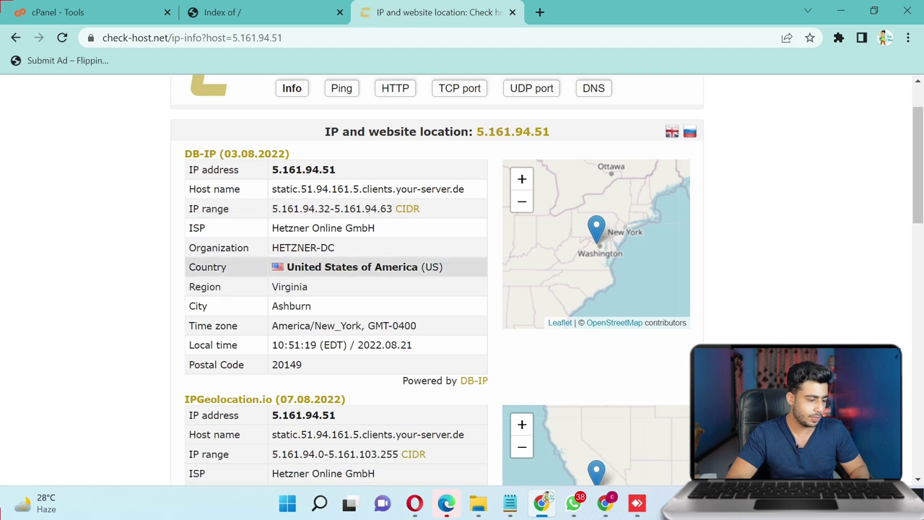
pyautogui.moveTo(287, 267); pyautogui.dragTo(422, 267)
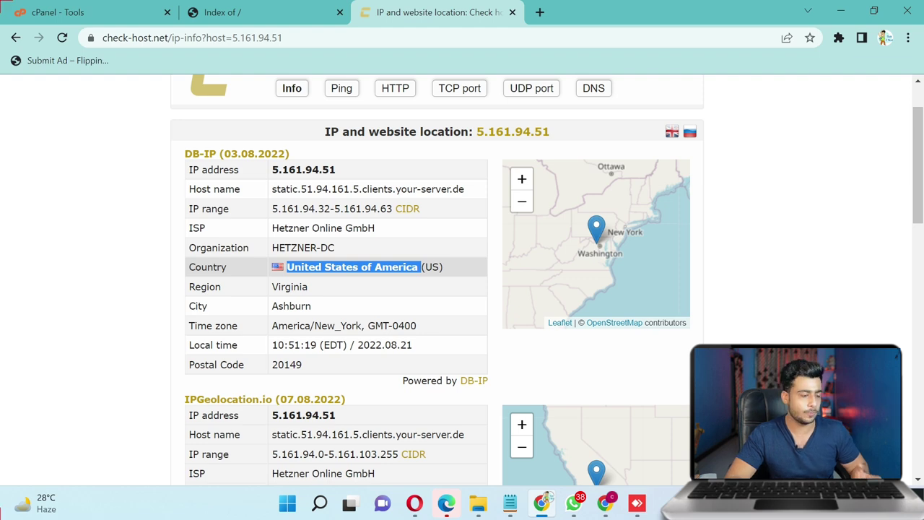
pyautogui.click(239, 12)
pyautogui.hotkey('ctrl', 'shift', 'Tab')
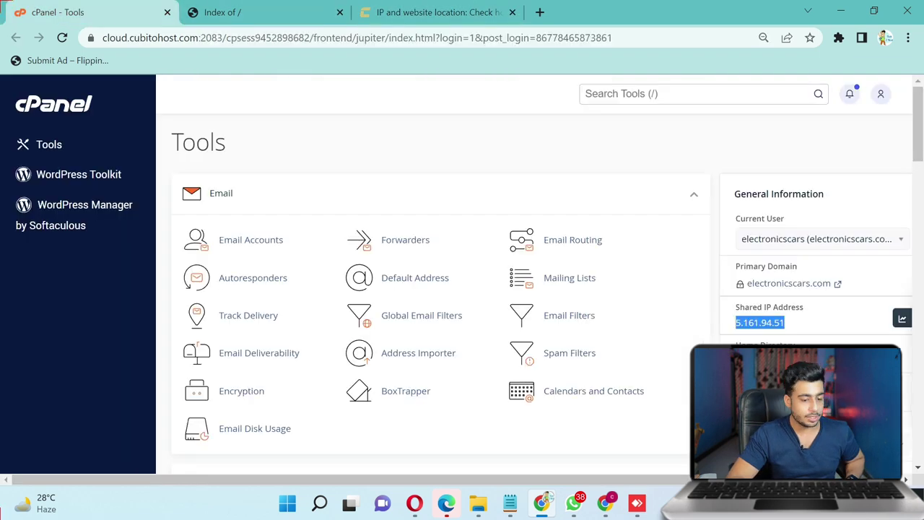
pyautogui.scroll(-10, 441, 289)
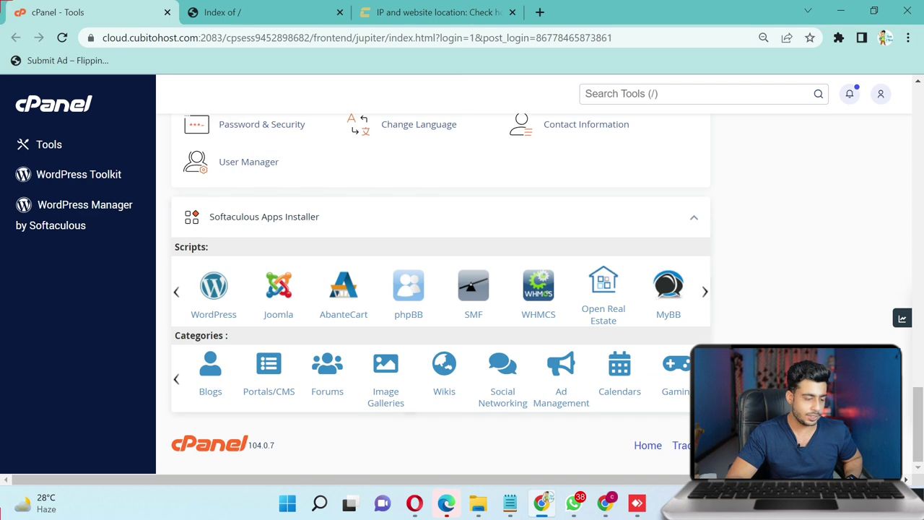
pyautogui.click(213, 288)
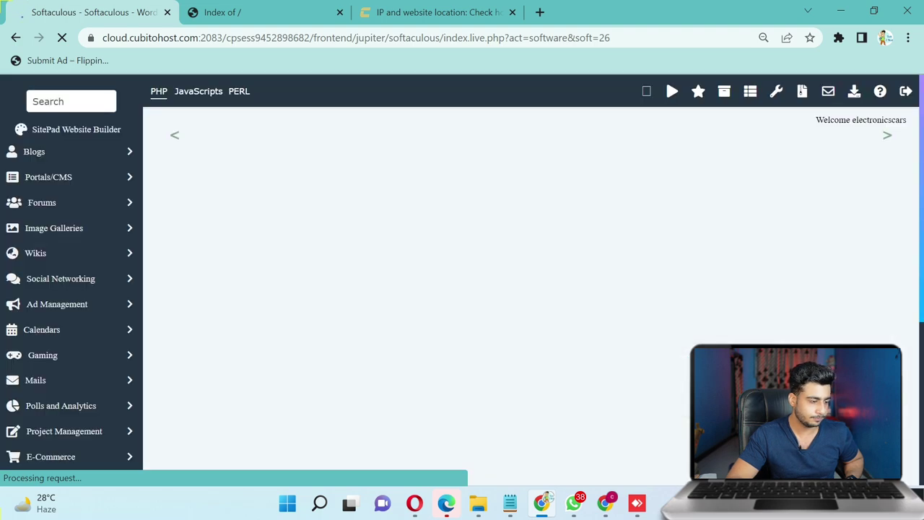
pyautogui.scroll(-5, 462, 289)
pyautogui.scroll(-1, 462, 289)
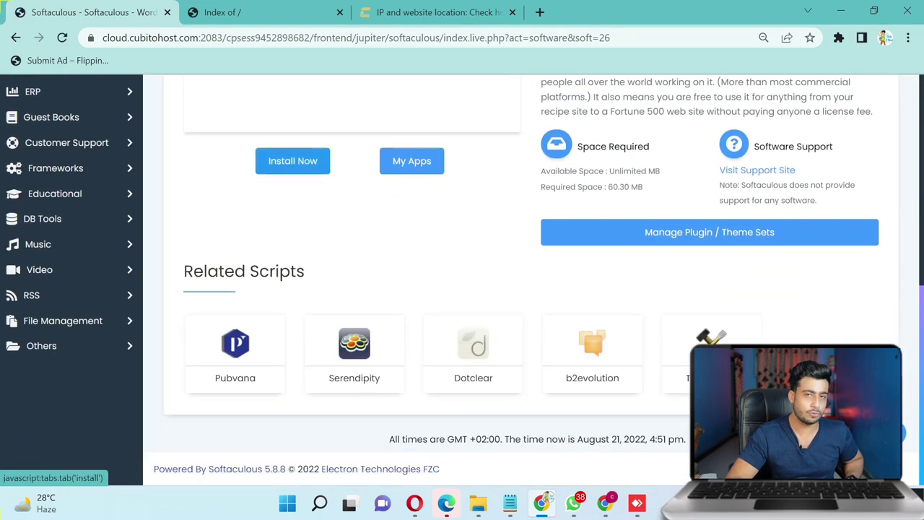
pyautogui.click(291, 159)
pyautogui.scroll(2, 462, 289)
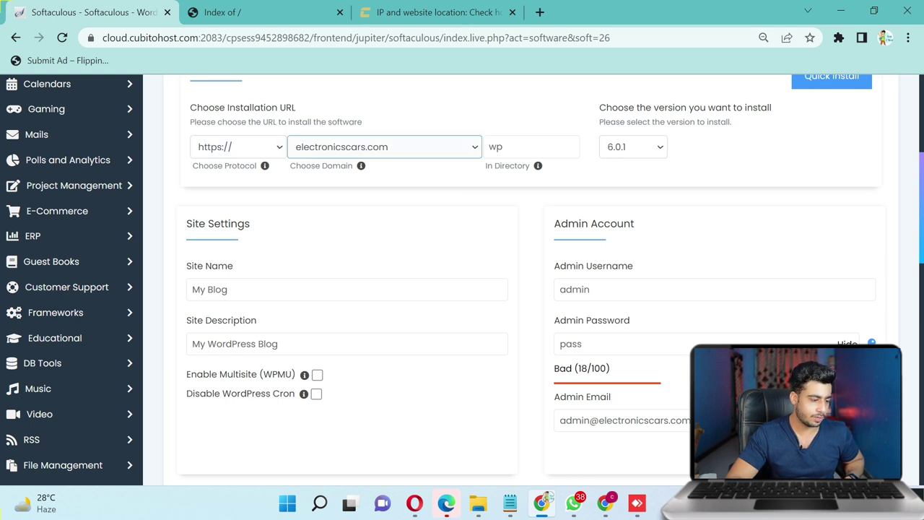
pyautogui.click(238, 147)
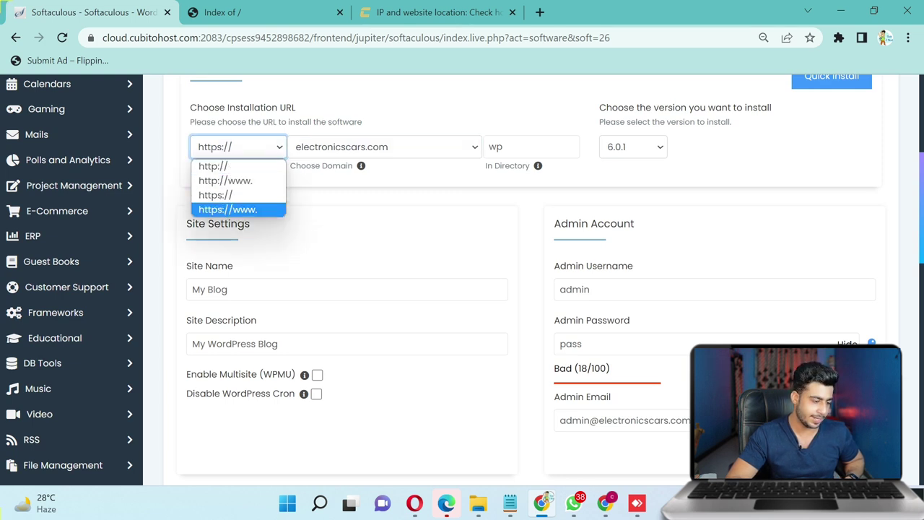
pyautogui.click(216, 195)
pyautogui.press('Tab')
pyautogui.press('Tab')
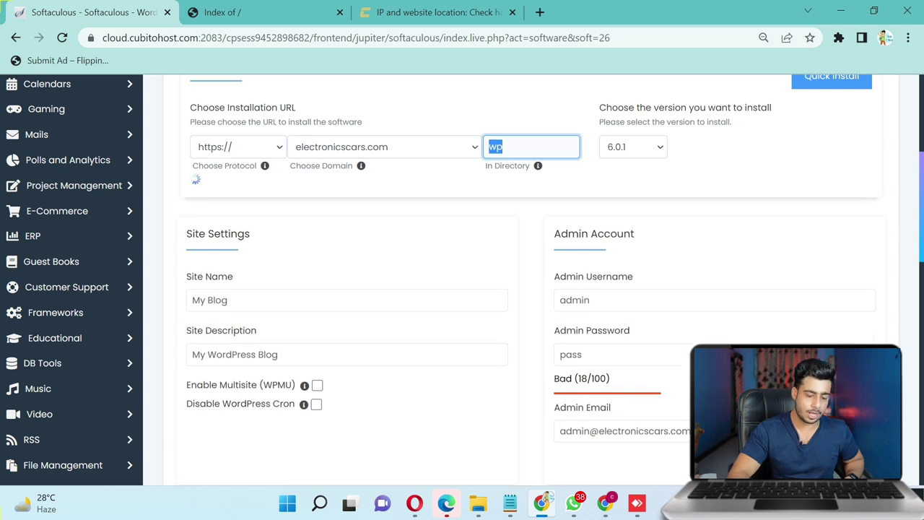
pyautogui.press('BackSpace')
pyautogui.press('Tab')
pyautogui.hotkey('shift', 'Tab')
pyautogui.hotkey('shift', 'Tab')
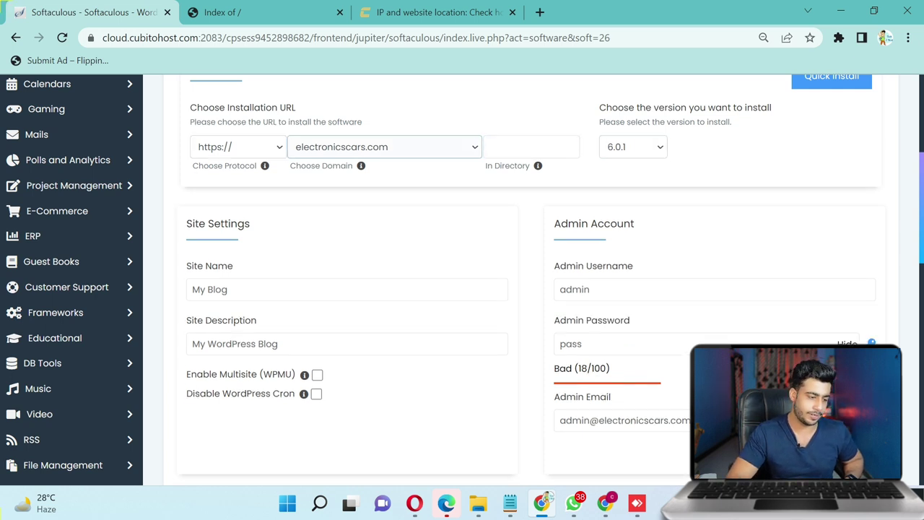
pyautogui.press('Tab')
pyautogui.press('Tab')
pyautogui.press('Tab')
pyautogui.press('Tab')
pyautogui.press('Tab')
pyautogui.press('Tab')
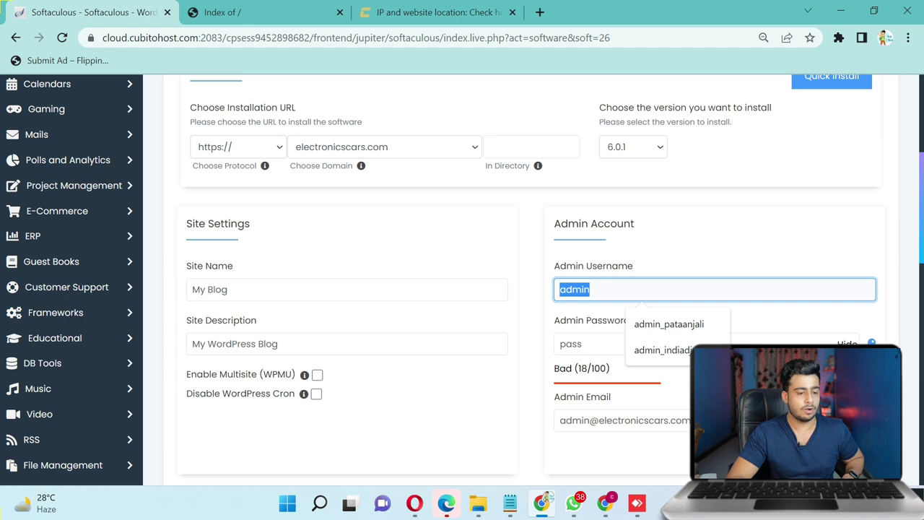
# Fill in the admin username and a strong generated admin password
pyautogui.write('Vishal')
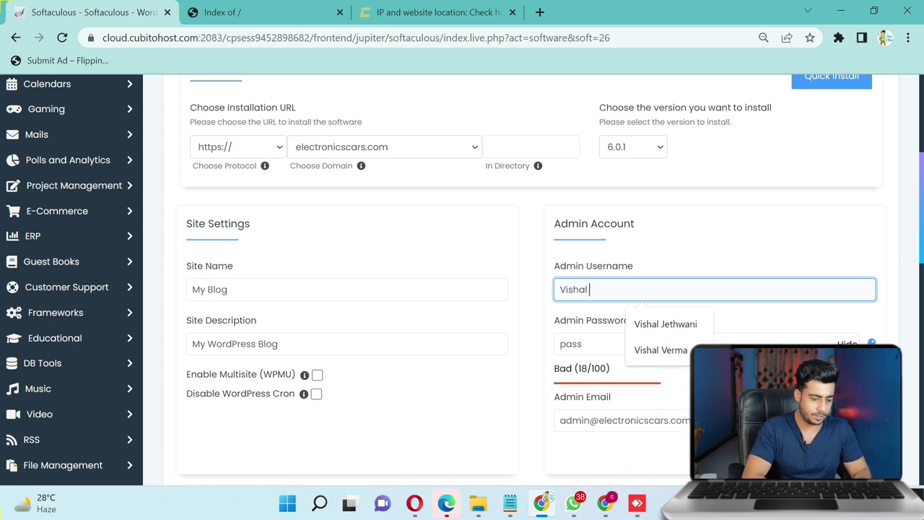
pyautogui.press('Down')
pyautogui.press('Return')
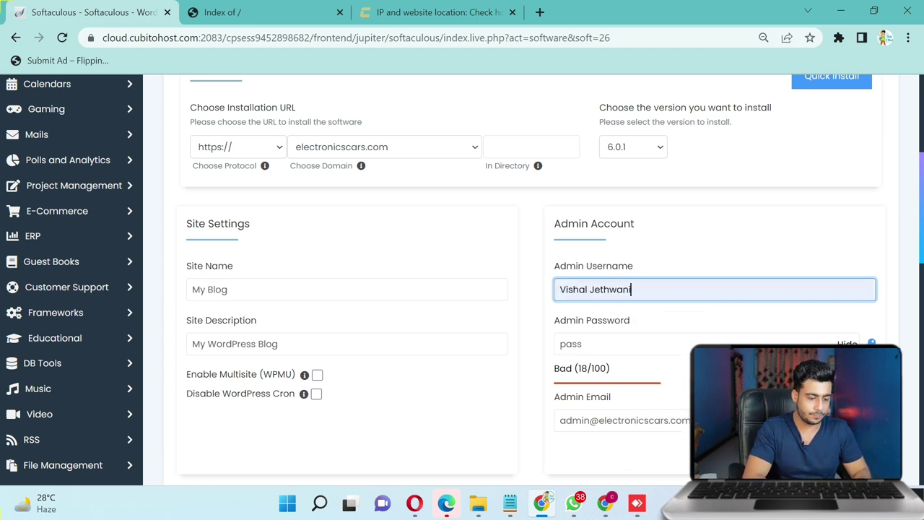
pyautogui.press('Tab')
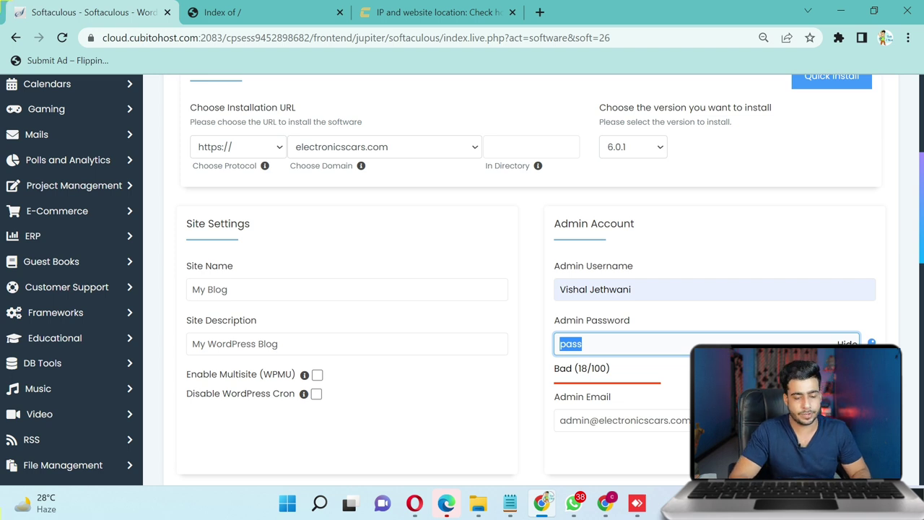
pyautogui.click(872, 343)
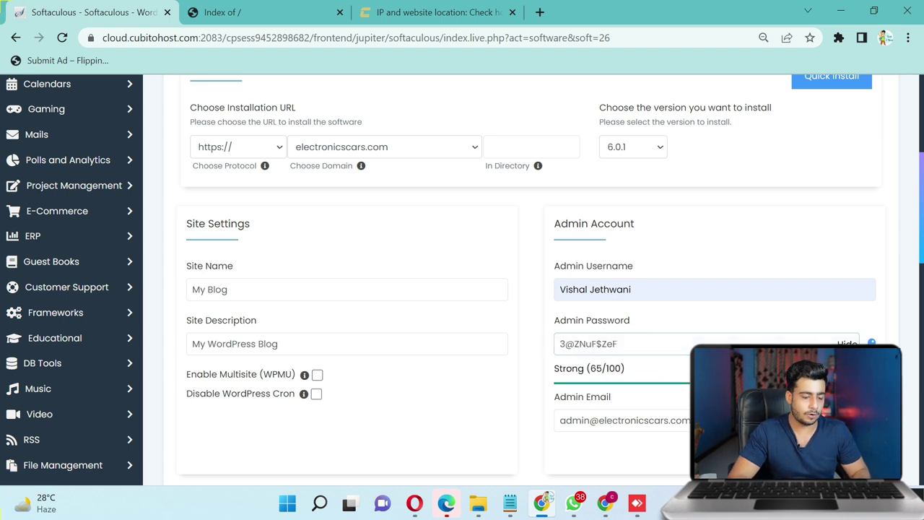
pyautogui.click(618, 344)
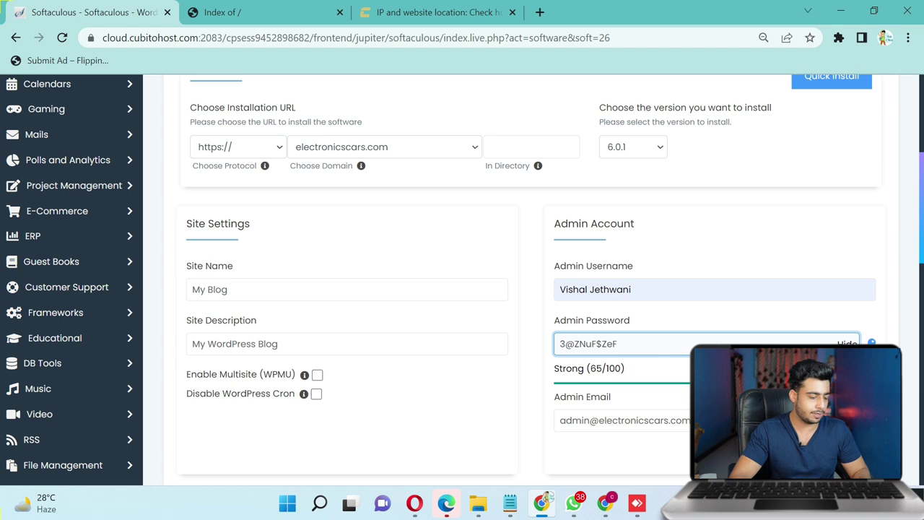
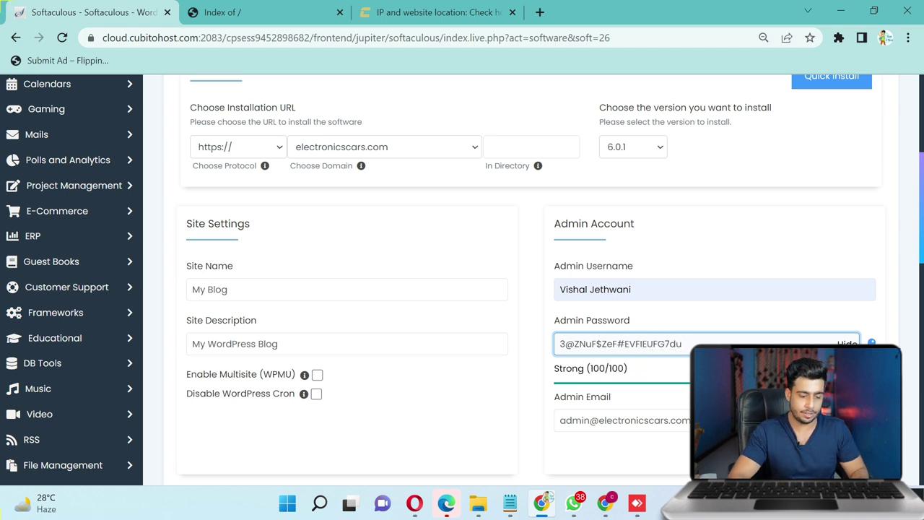
pyautogui.hotkey('ctrl', 'a')
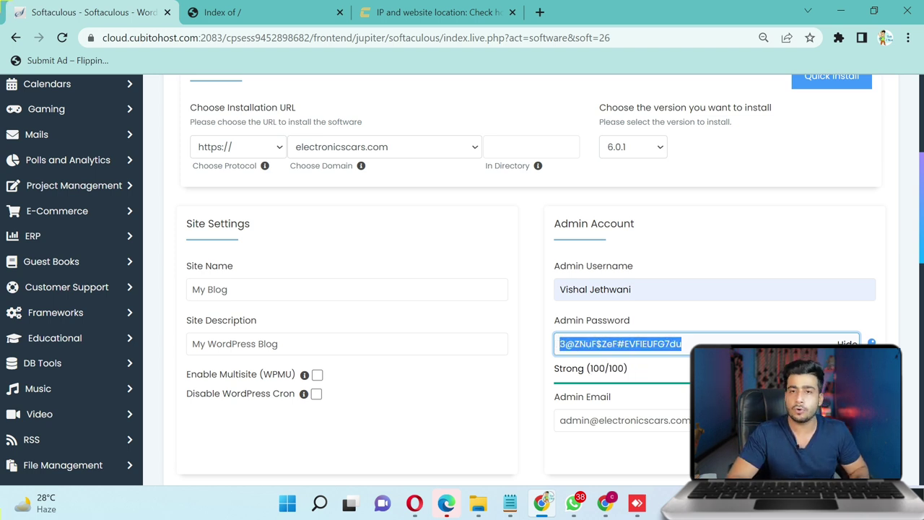
pyautogui.press('Tab')
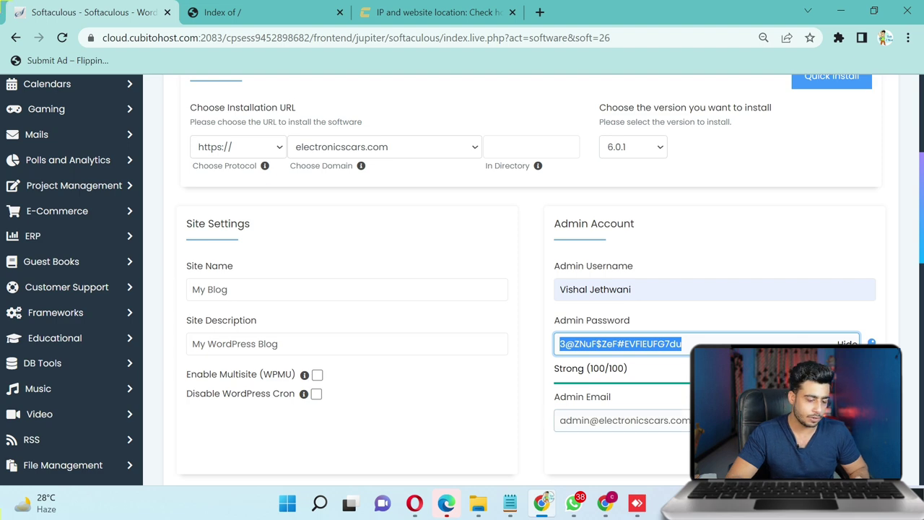
# Enter the admin email, tick Limit Login Attempts (Loginizer), and run the installation
pyautogui.write('te')
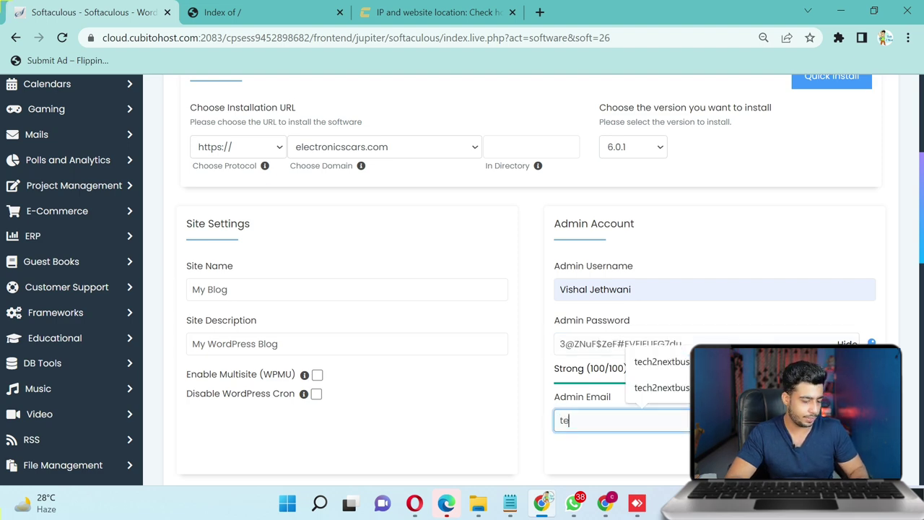
pyautogui.press('Down')
pyautogui.press('Return')
pyautogui.scroll(-2, 530, 275)
pyautogui.scroll(-3, 520, 282)
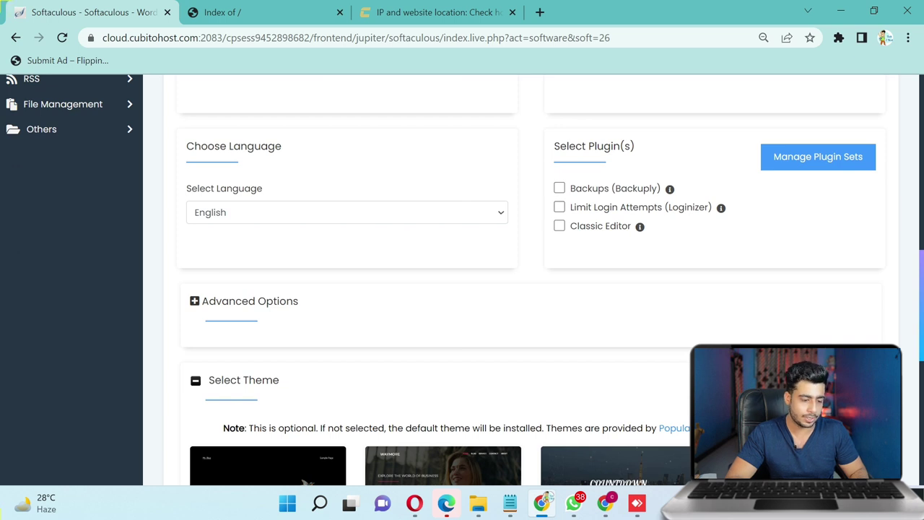
pyautogui.click(560, 207)
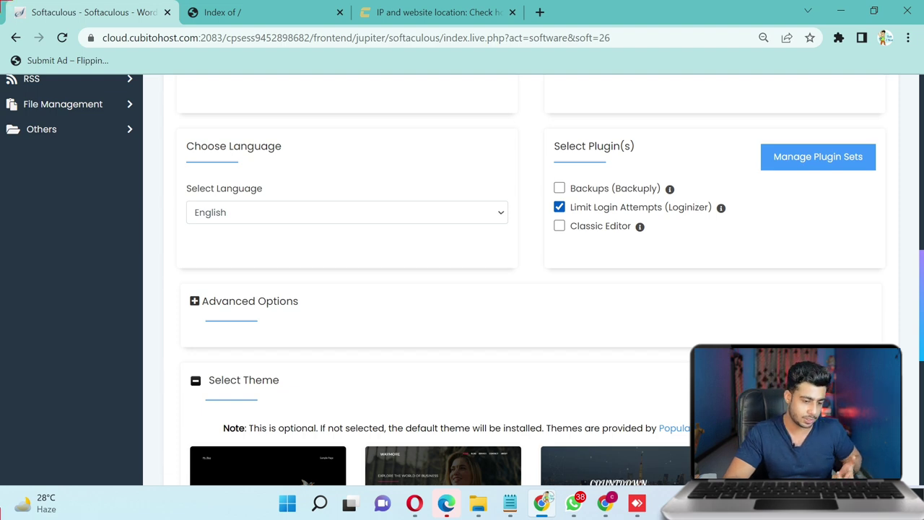
pyautogui.scroll(-6, 520, 282)
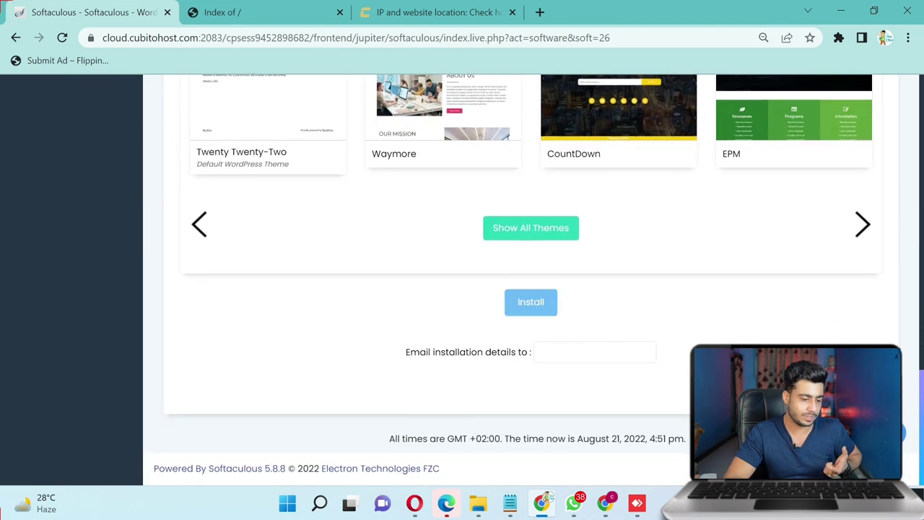
pyautogui.click(531, 302)
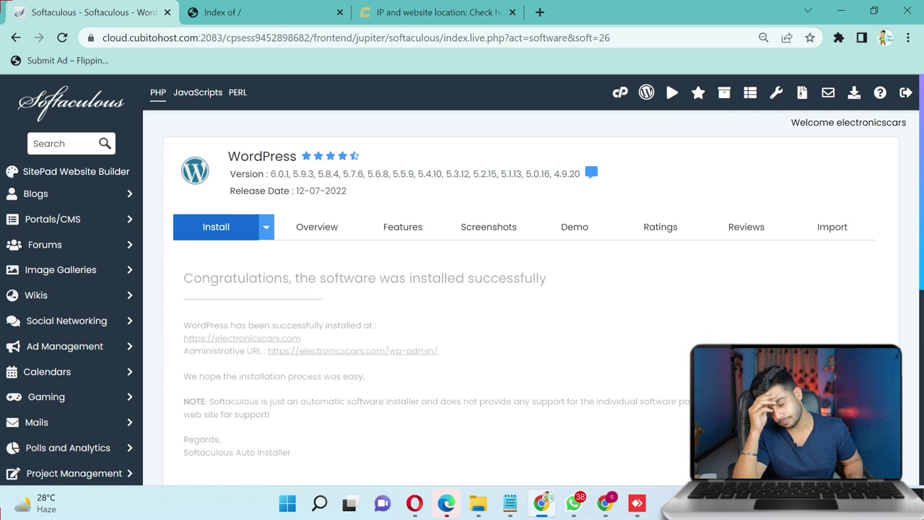
# Open the new site's WordPress admin and go to Appearance > Themes
pyautogui.scroll(-2, 462, 282)
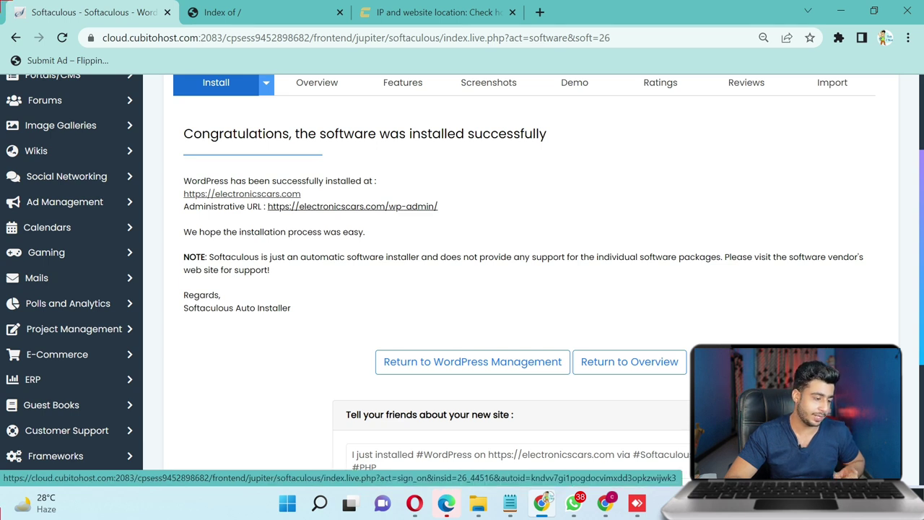
pyautogui.click(353, 207)
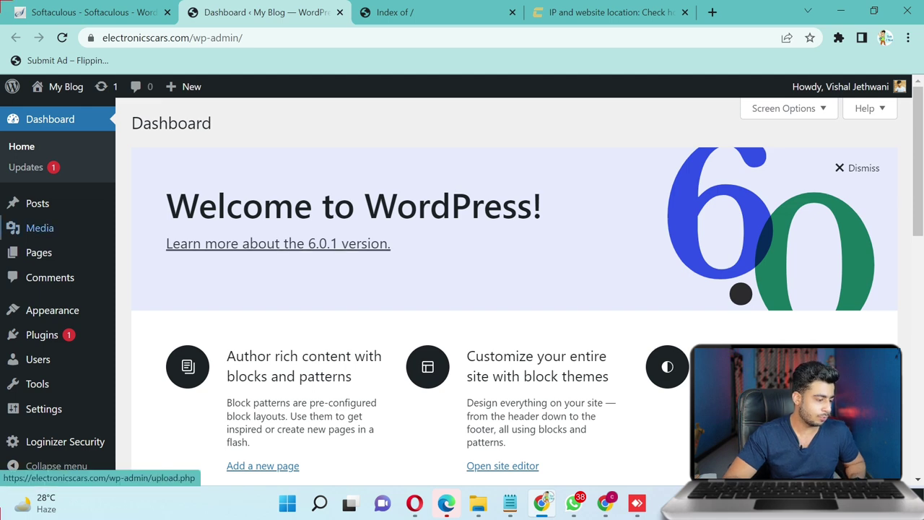
pyautogui.moveTo(52, 310)
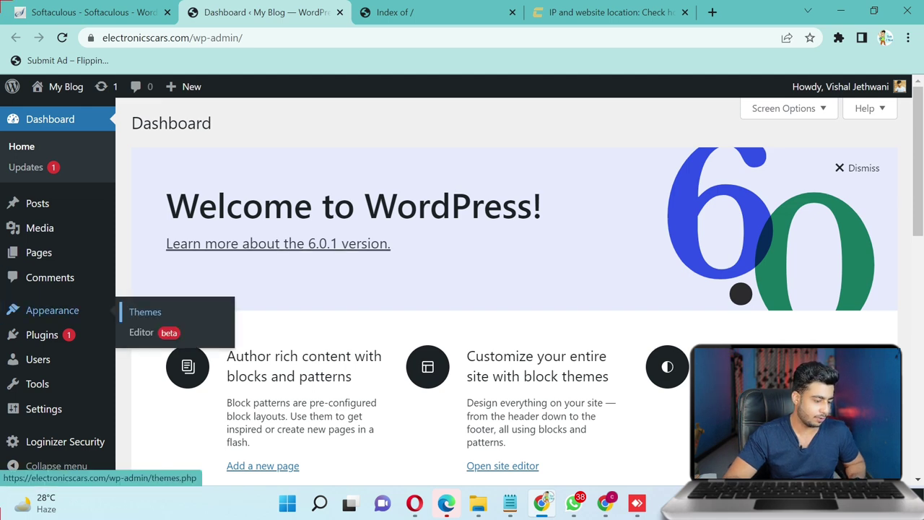
pyautogui.click(145, 311)
# Bring up the Notepad checklist at its Buy Domain And Webhosting step
pyautogui.moveTo(510, 503)
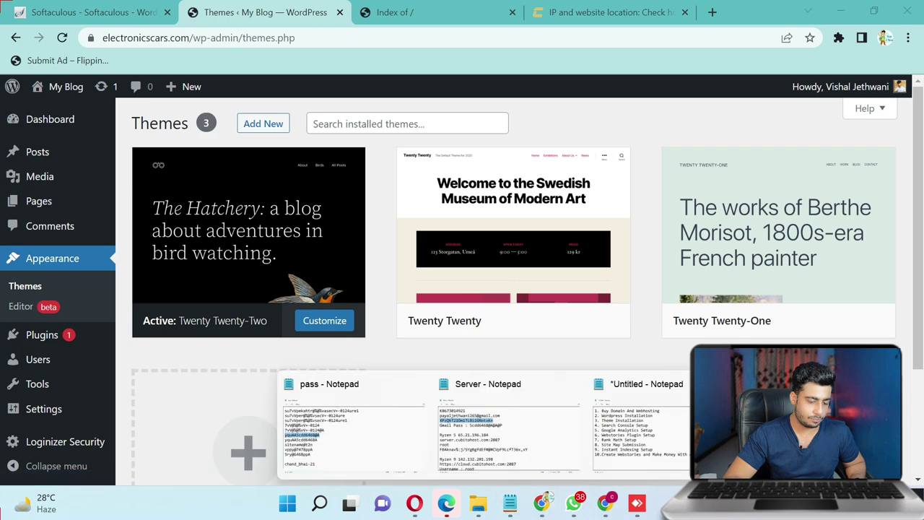
pyautogui.click(641, 426)
pyautogui.click(55, 80)
# Highlight Buy Domain And Webhosting, Wordpress Installation, then Theme Installation in turn, and return to Chrome
pyautogui.hotkey('shift', 'End')
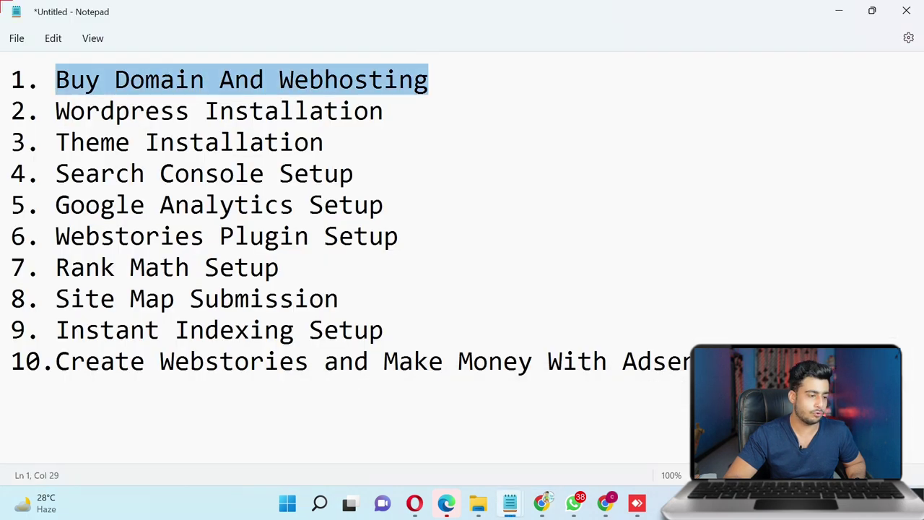
pyautogui.press('End')
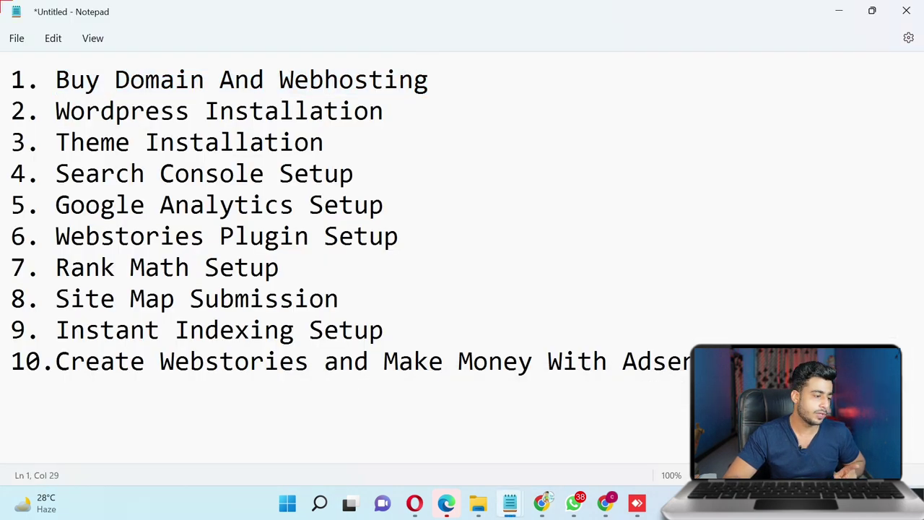
pyautogui.click(56, 111)
pyautogui.hotkey('shift', 'End')
pyautogui.press('End')
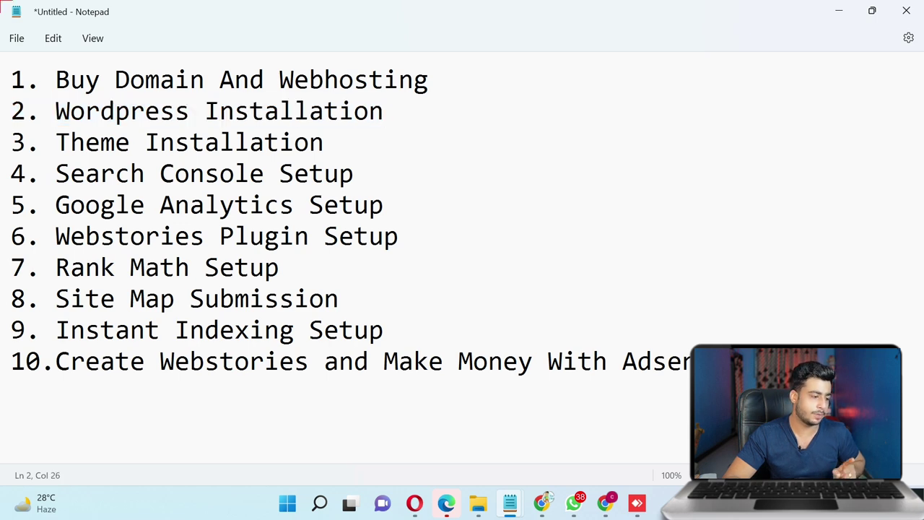
pyautogui.click(56, 142)
pyautogui.hotkey('shift', 'End')
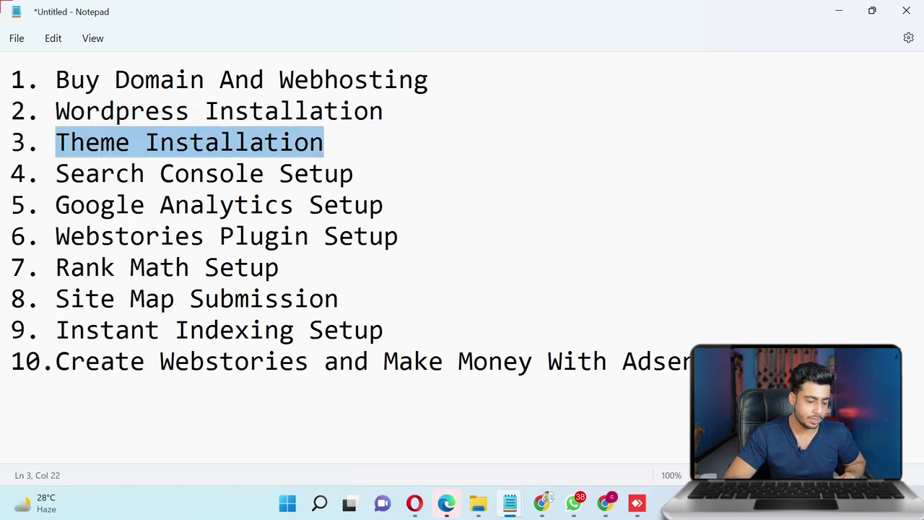
pyautogui.hotkey('alt', 'Tab')
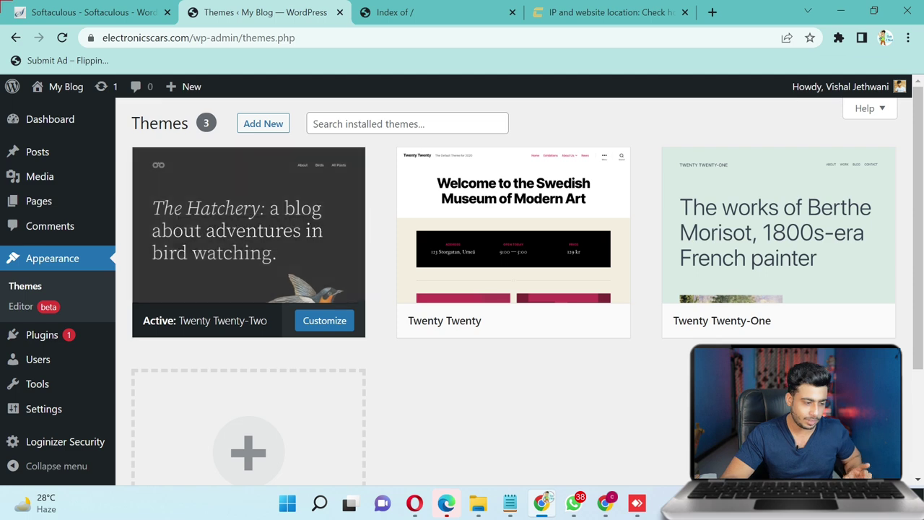
# Search Add New themes for 'generatepress', then install and activate GeneratePress
pyautogui.click(263, 124)
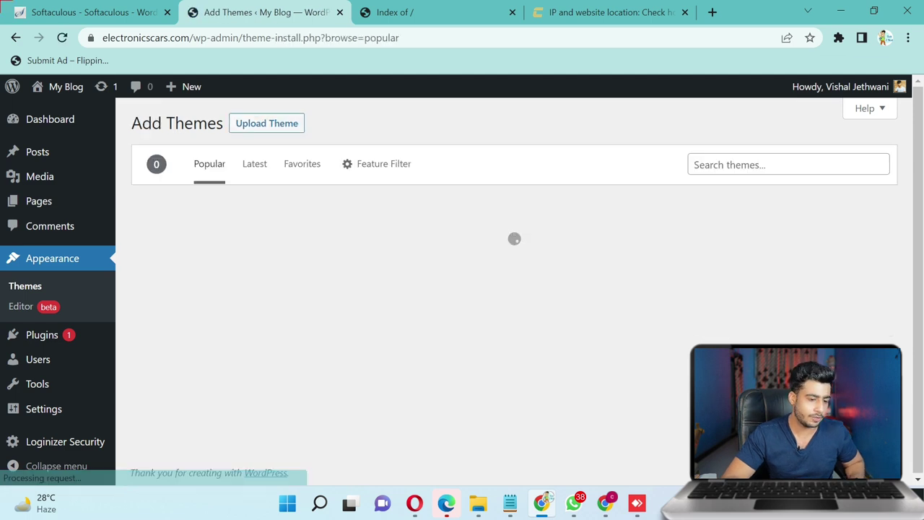
pyautogui.click(730, 165)
pyautogui.write('generate')
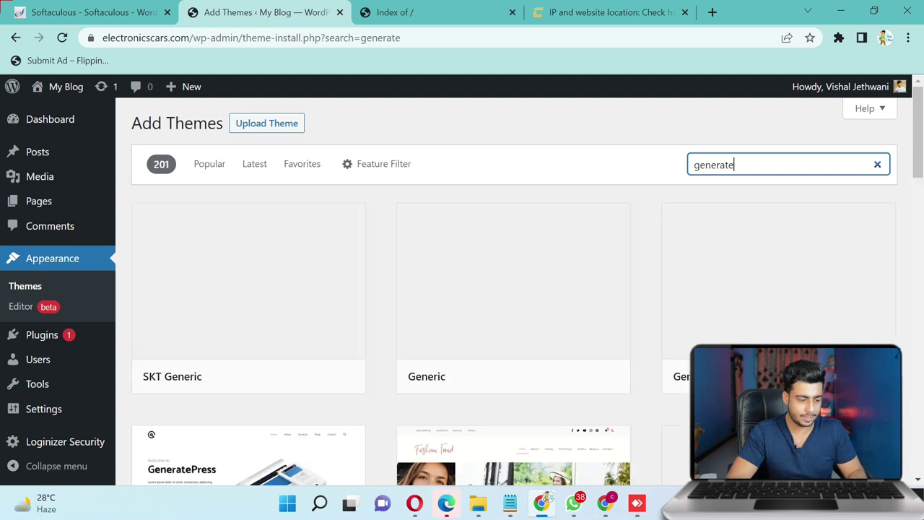
pyautogui.scroll(-2, 513, 289)
pyautogui.scroll(3, 780, 216)
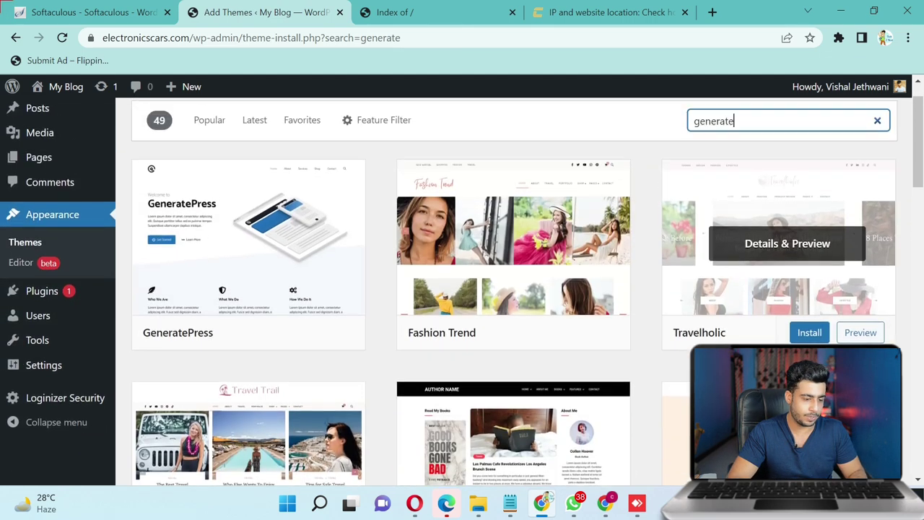
pyautogui.write('press')
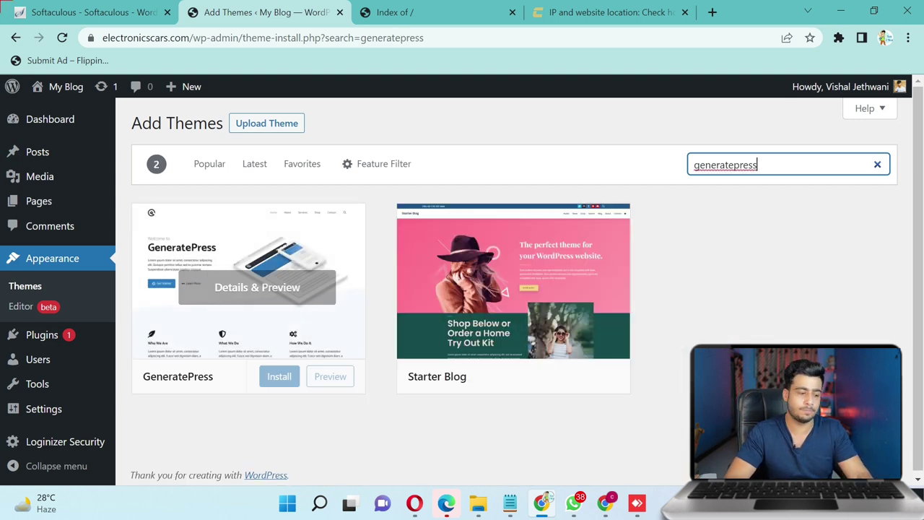
pyautogui.click(280, 376)
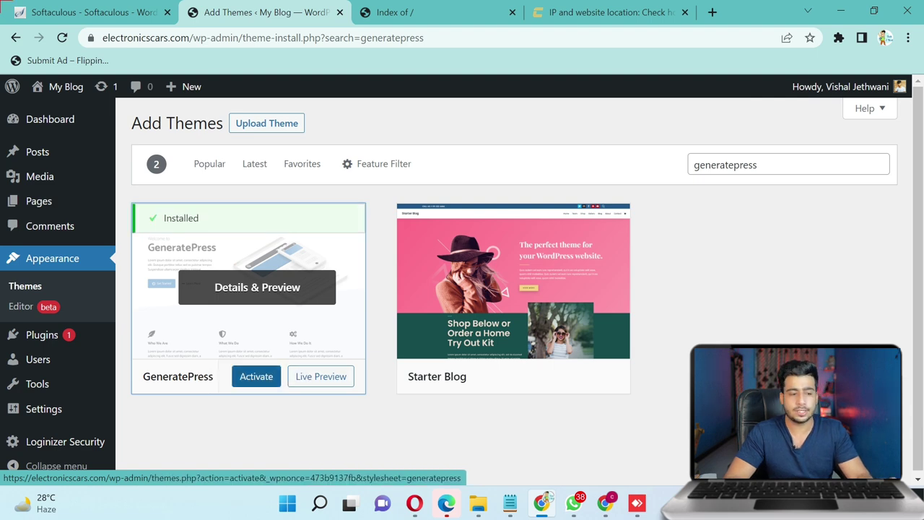
pyautogui.click(257, 376)
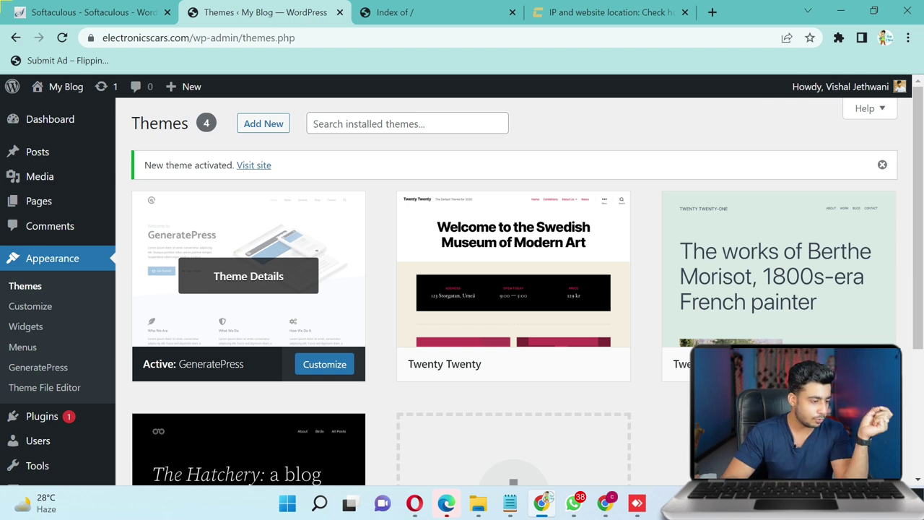
# Open the live My Blog site in a new tab, close the Index of / tab, and browse the new design
pyautogui.moveTo(65, 87)
pyautogui.rightClick(64, 112)
pyautogui.click(132, 126)
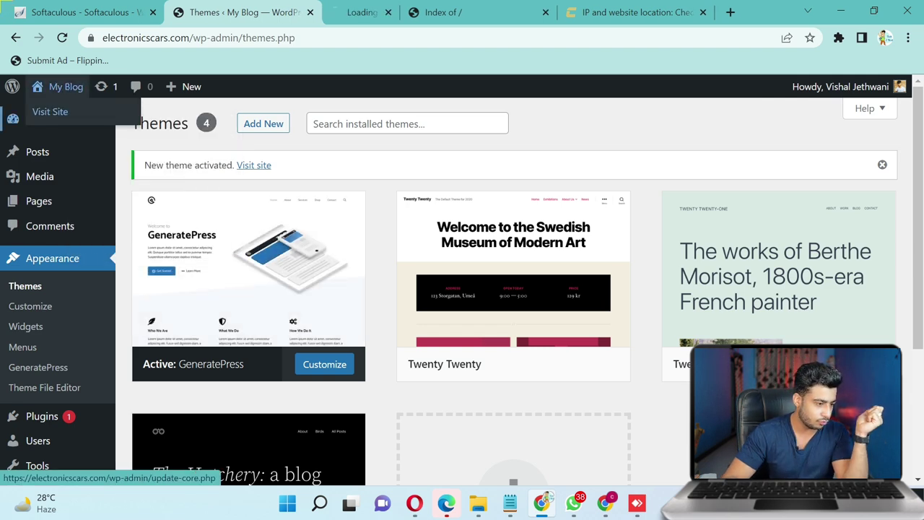
pyautogui.hotkey('ctrl', 'Tab')
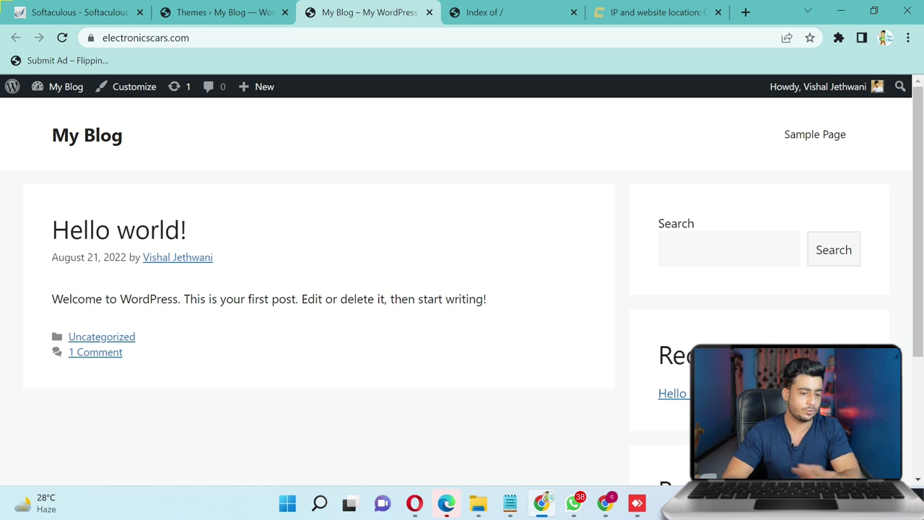
pyautogui.click(574, 11)
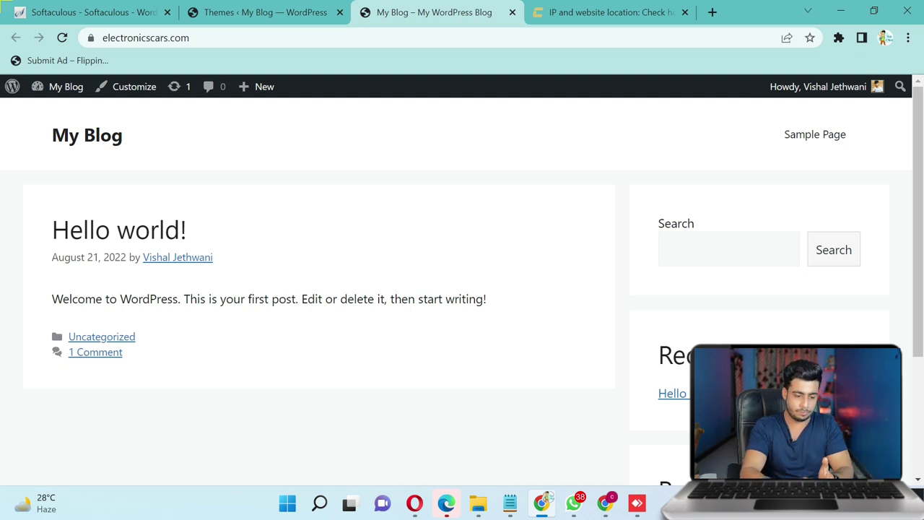
pyautogui.scroll(-3, 462, 289)
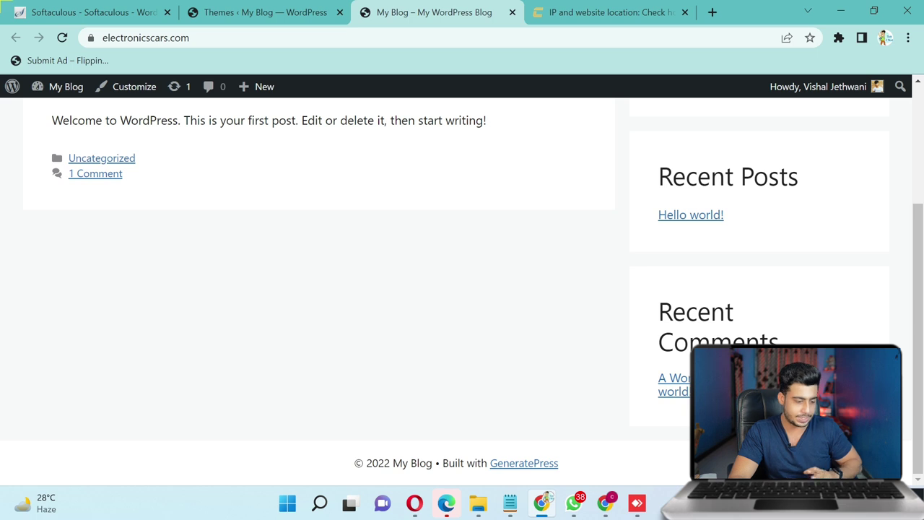
pyautogui.scroll(3, 462, 289)
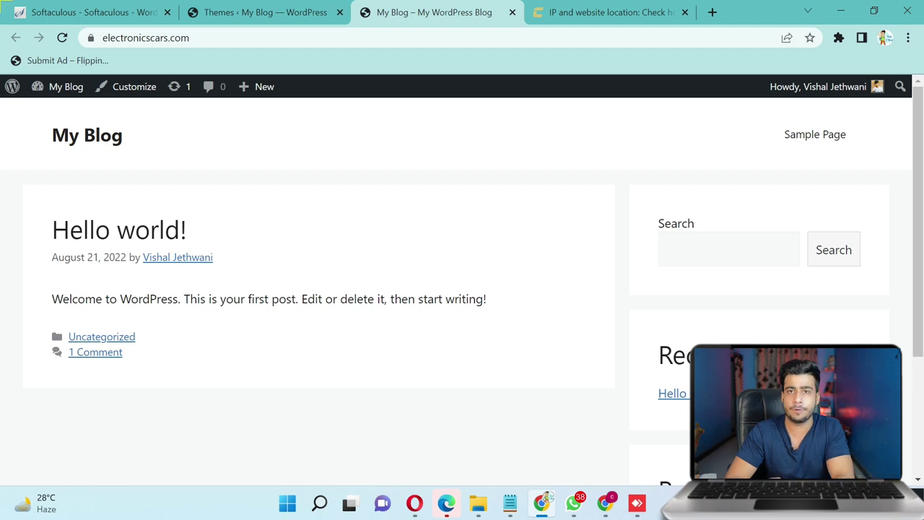
pyautogui.click(260, 12)
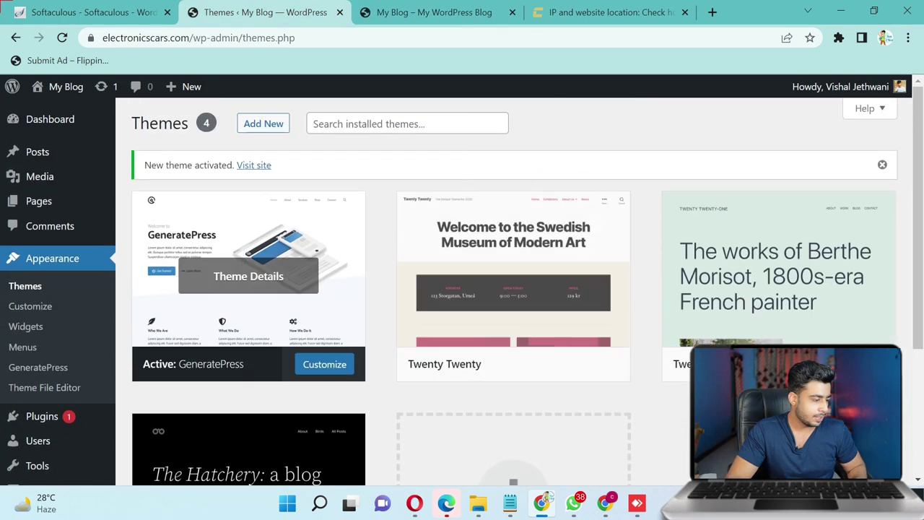
# Create a new page titled 'About us', publish it, and view it on the site
pyautogui.moveTo(58, 201)
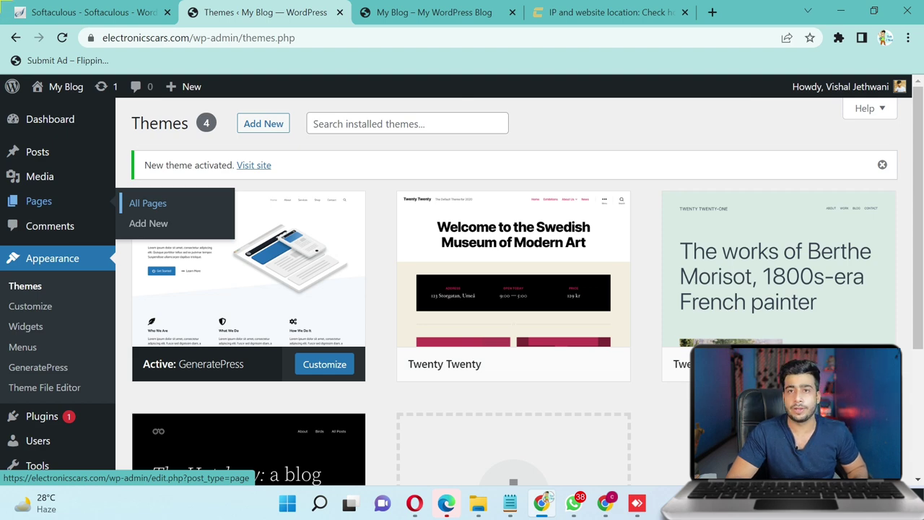
pyautogui.click(148, 223)
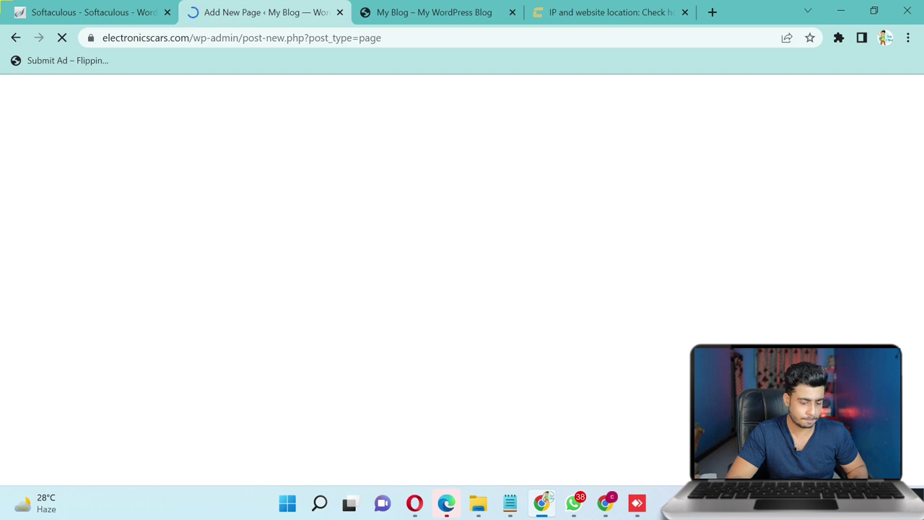
pyautogui.press('Escape')
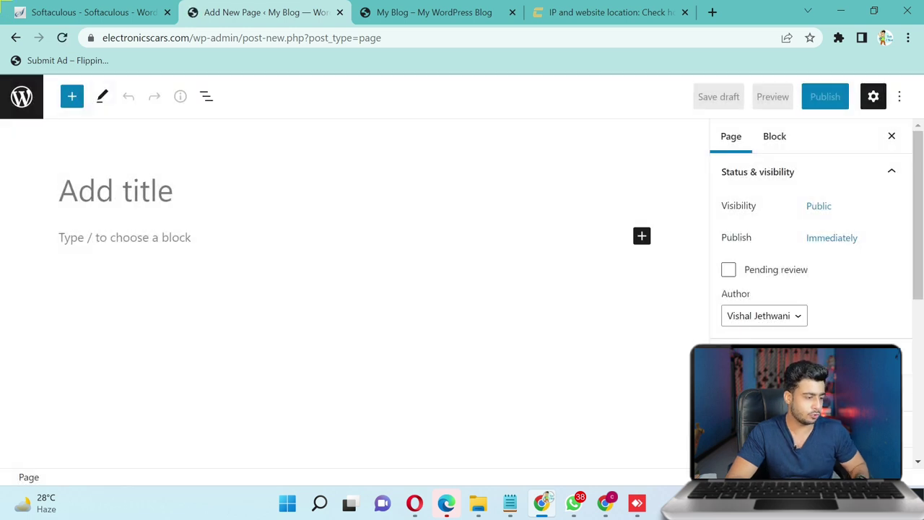
pyautogui.write('Abouts')
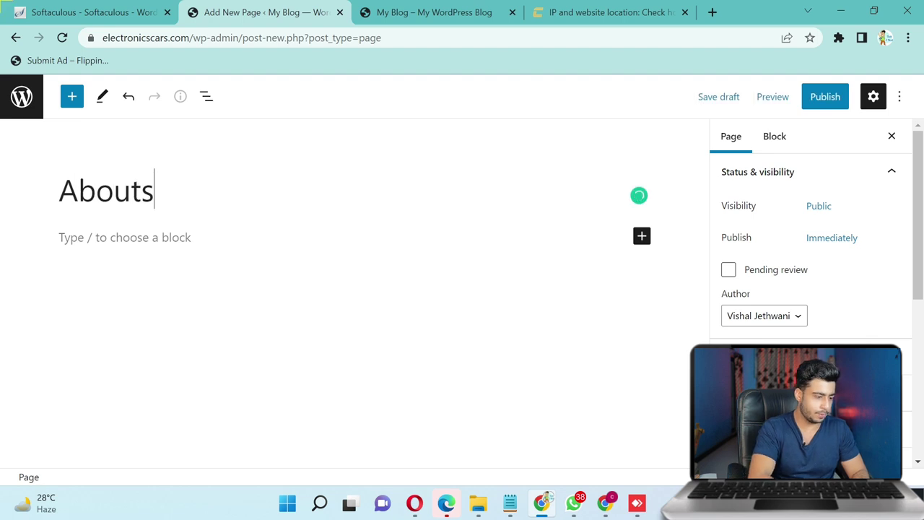
pyautogui.press('BackSpace')
pyautogui.write('Us')
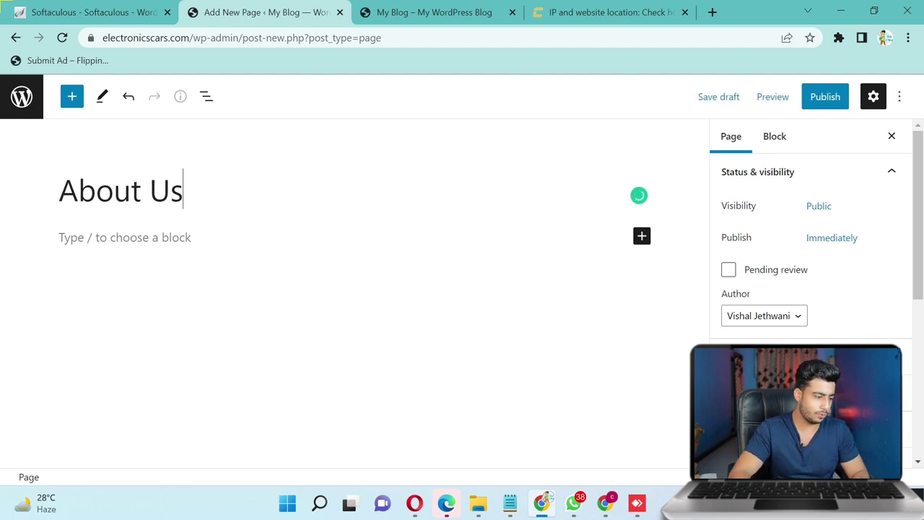
pyautogui.press('BackSpace')
pyautogui.press('BackSpace')
pyautogui.write('us')
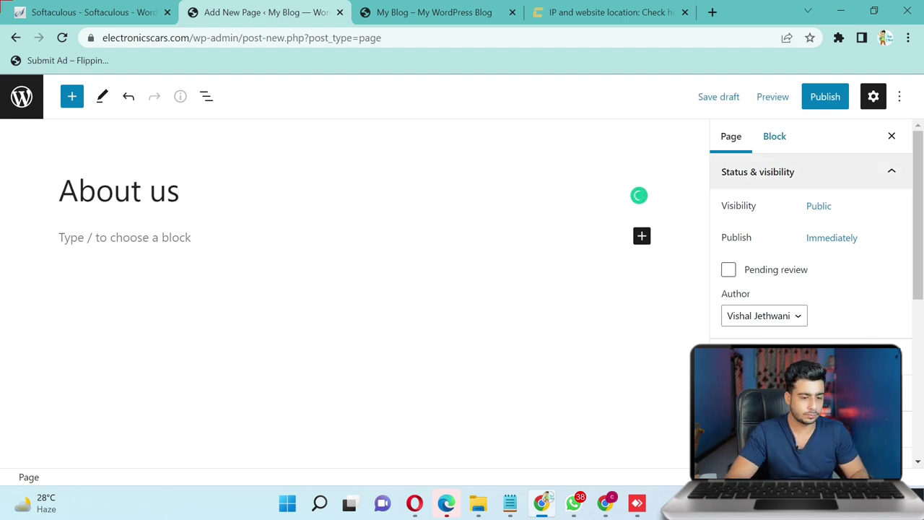
pyautogui.press('Return')
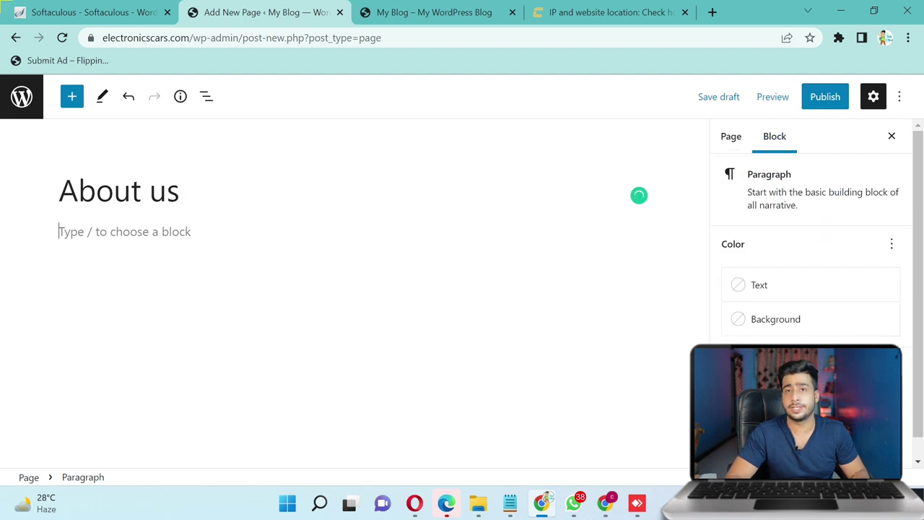
pyautogui.click(825, 96)
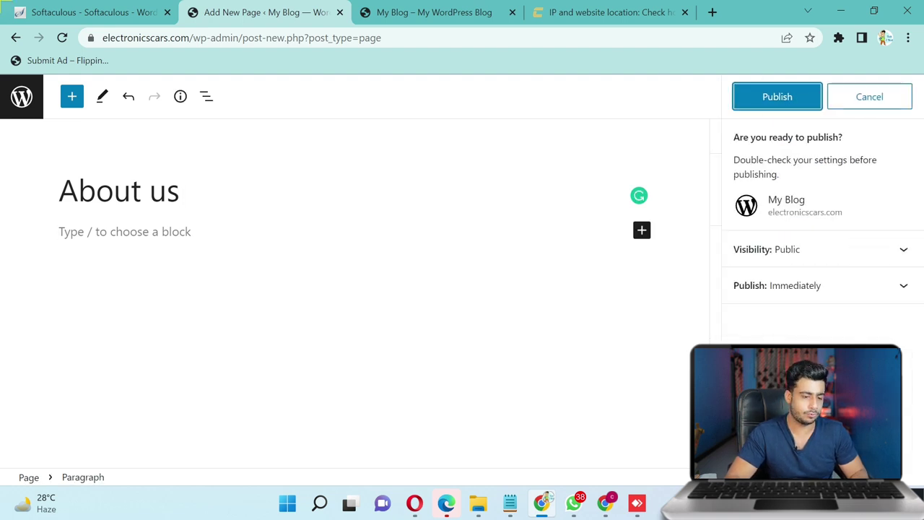
pyautogui.click(778, 96)
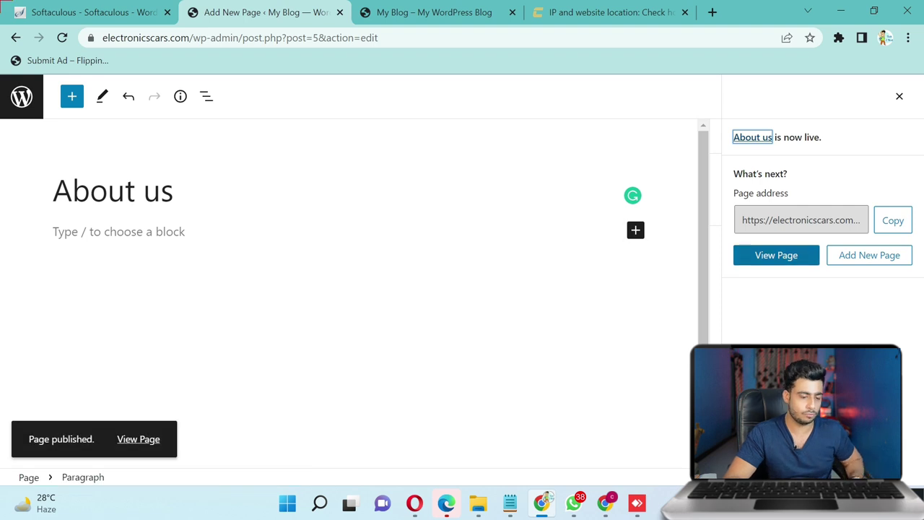
pyautogui.click(776, 255)
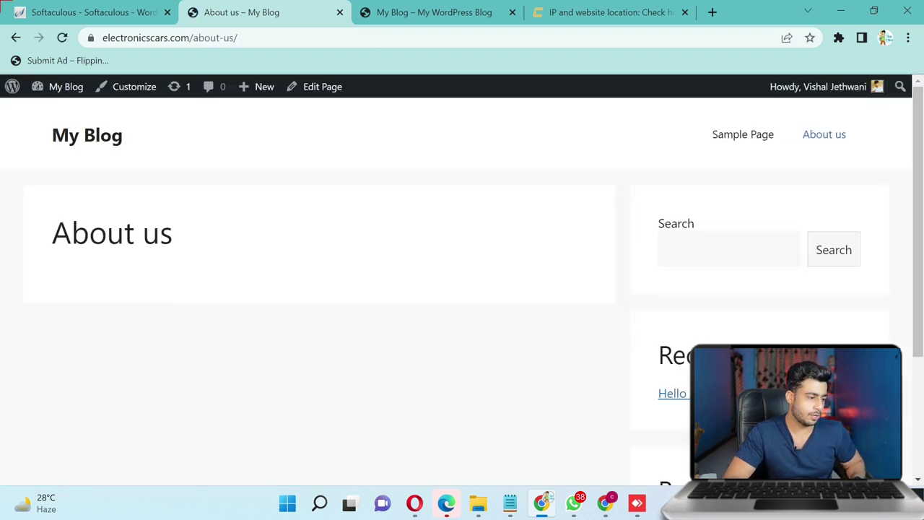
# Go from About us to the home page via the site name and launch Customize
pyautogui.click(86, 135)
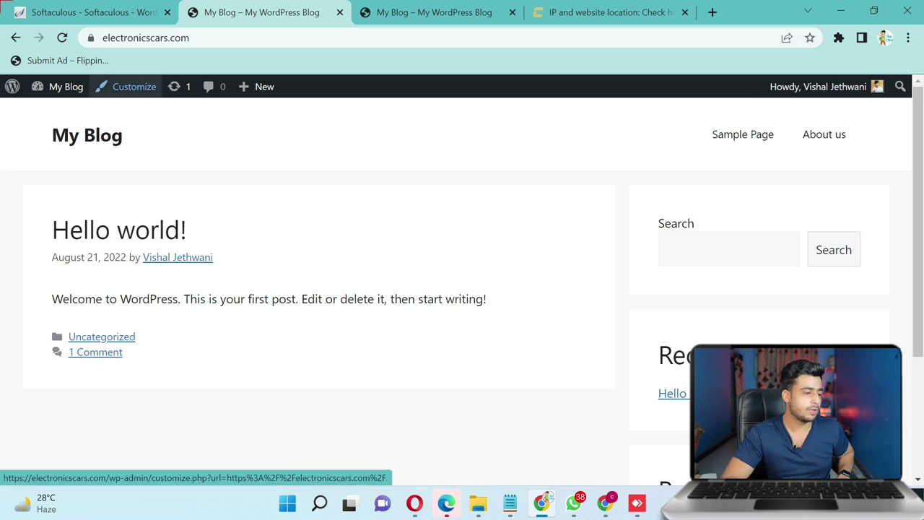
pyautogui.click(134, 86)
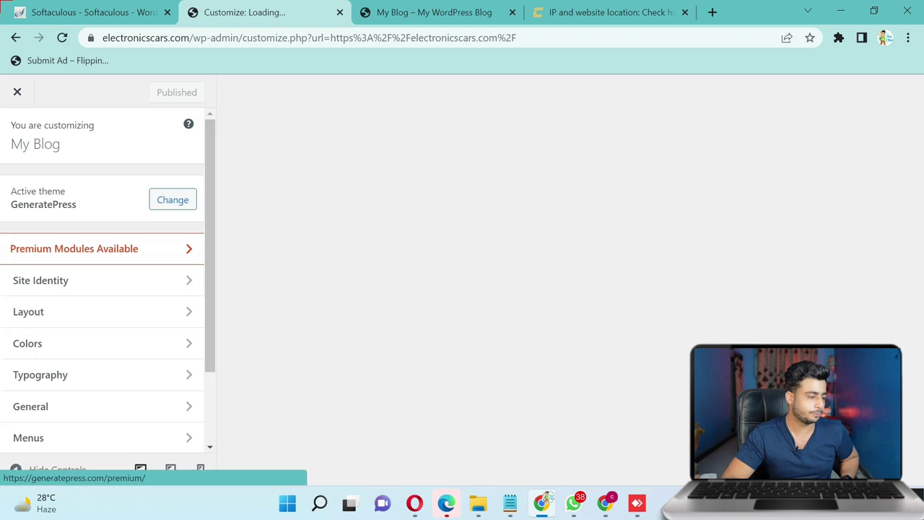
# In Site Identity, set title 'Electronics Cars' and tagline 'Get all latest Updates about Electronic Cars'
pyautogui.scroll(-1, 72, 246)
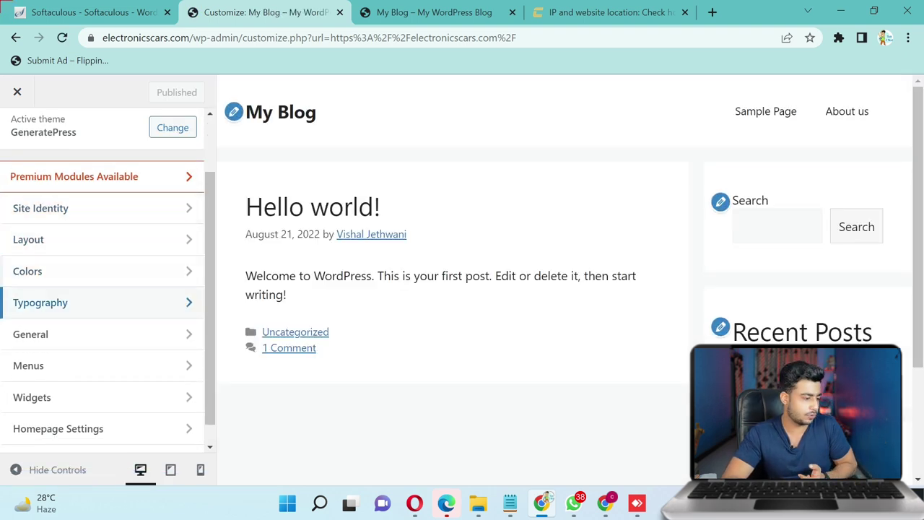
pyautogui.click(43, 365)
pyautogui.scroll(-1, 109, 433)
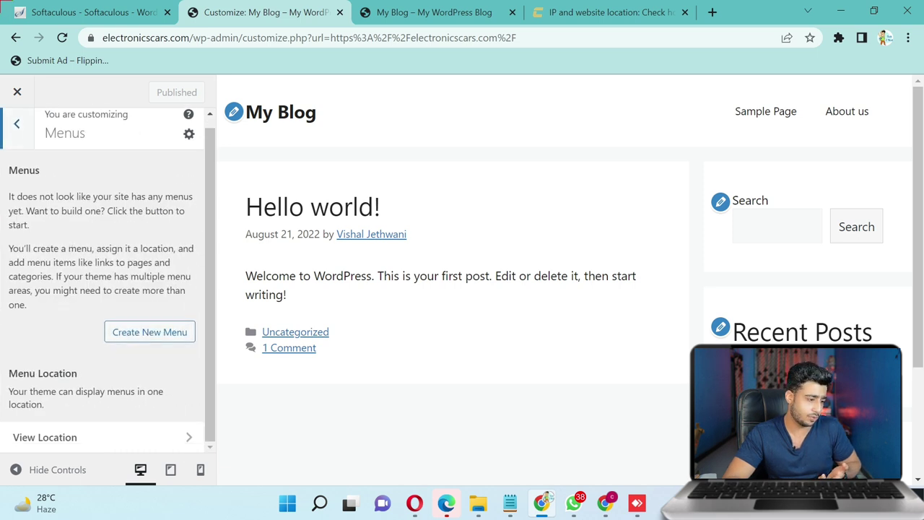
pyautogui.click(233, 111)
pyautogui.hotkey('ctrl', 'shift', 'Left')
pyautogui.hotkey('ctrl', 'shift', 'Left')
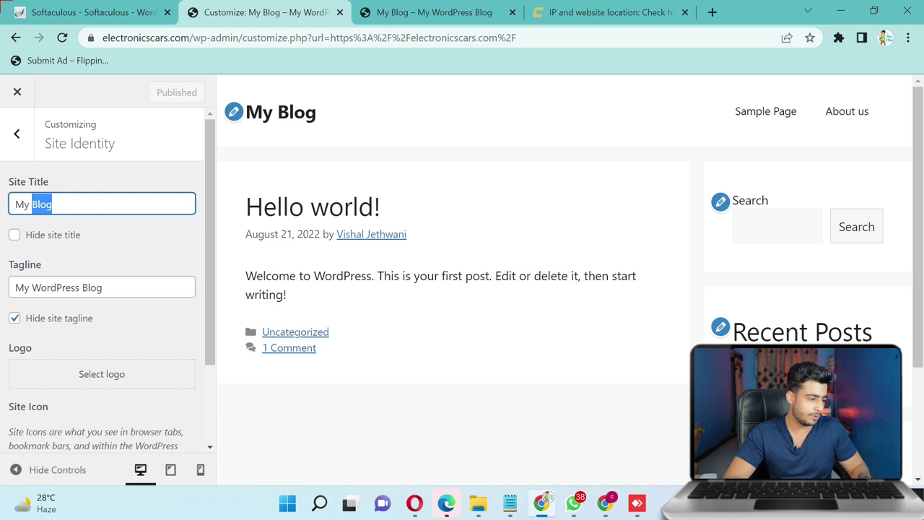
pyautogui.write('Elec')
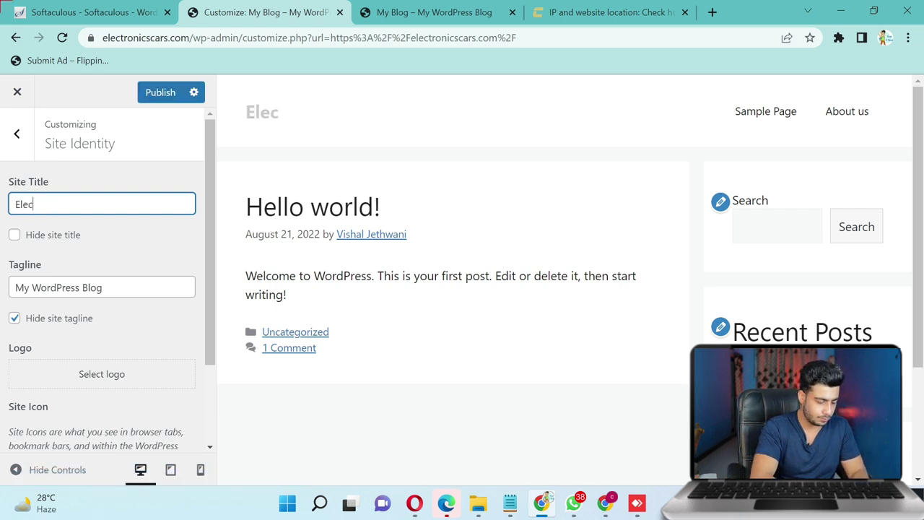
pyautogui.write('tronics ')
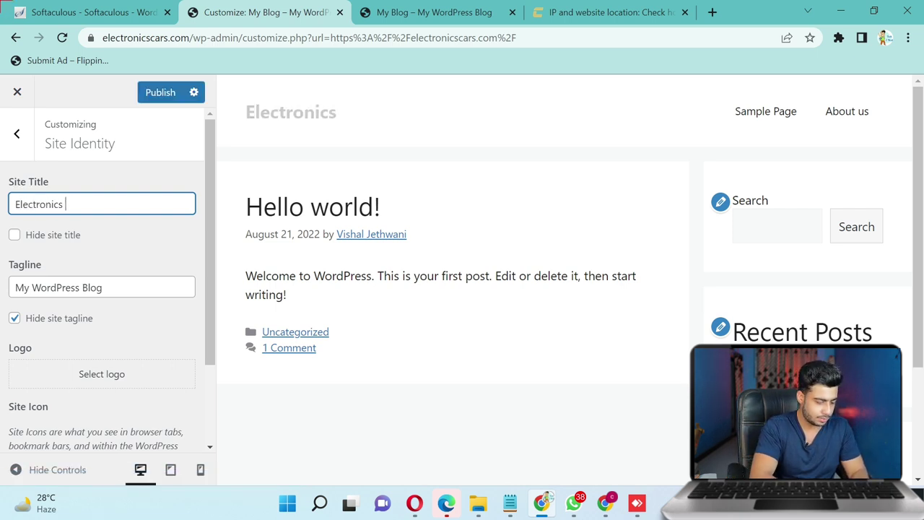
pyautogui.write('Cars')
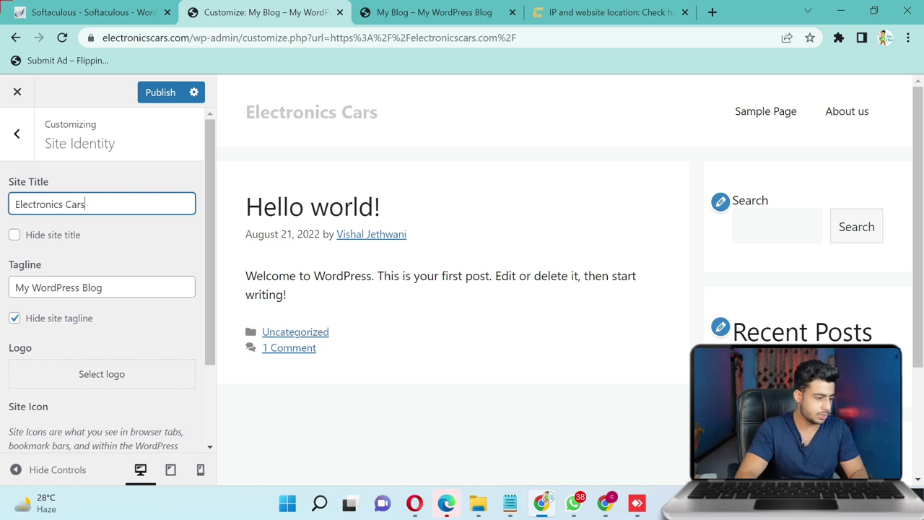
pyautogui.moveTo(108, 288); pyautogui.dragTo(13, 288)
pyautogui.write('Get')
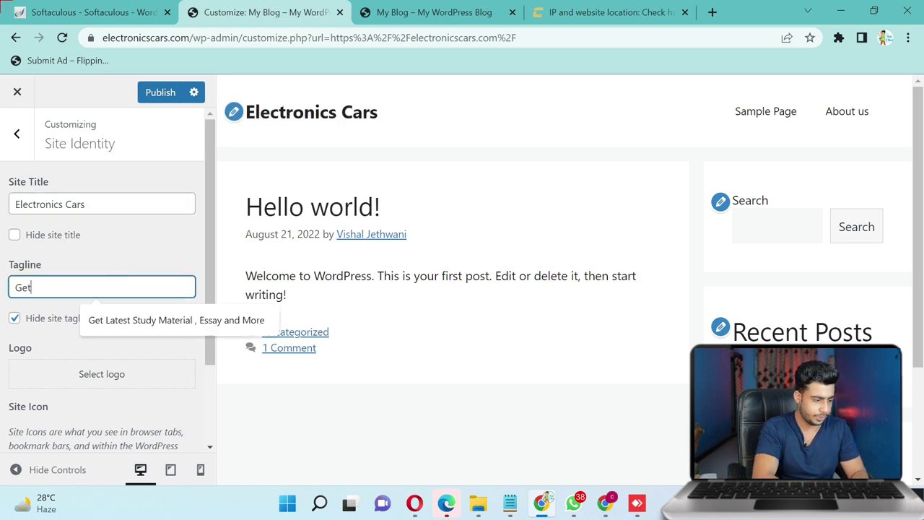
pyautogui.write(' all latest')
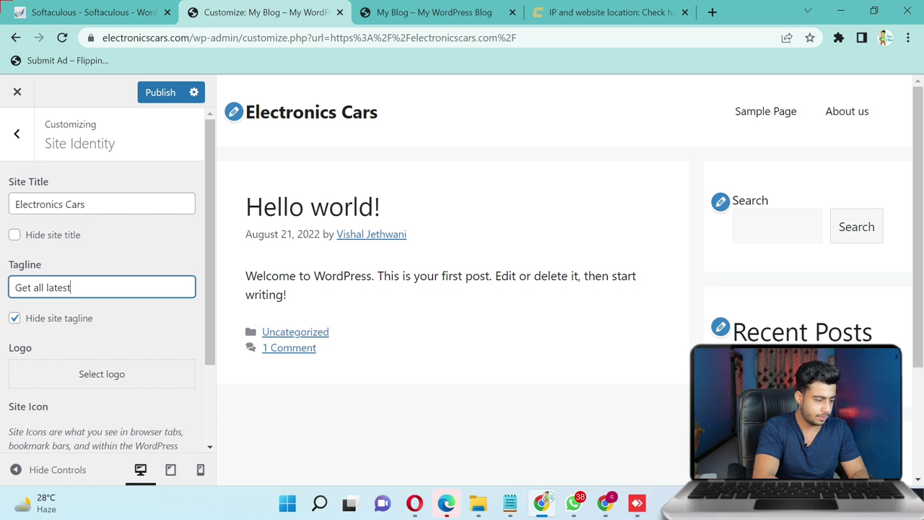
pyautogui.write(' Upsates')
pyautogui.press('BackSpace')
pyautogui.press('BackSpace')
pyautogui.press('BackSpace')
pyautogui.press('BackSpace')
pyautogui.press('BackSpace')
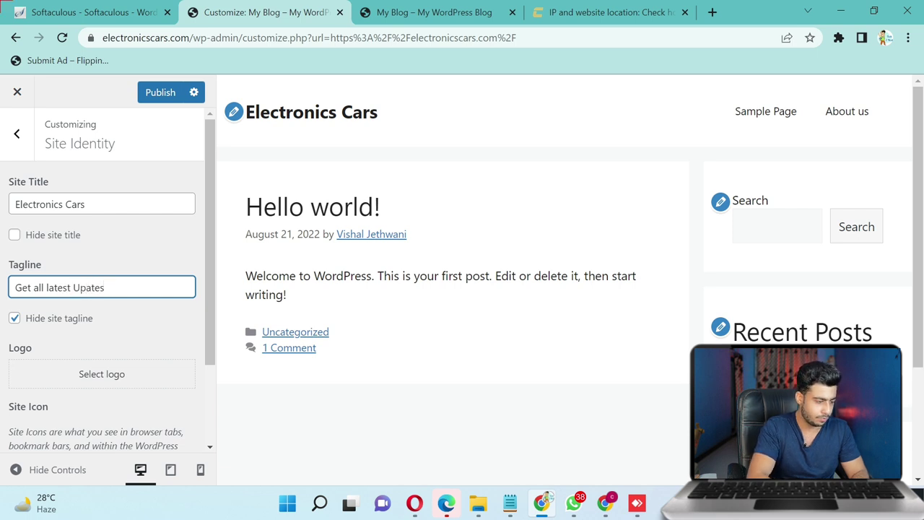
pyautogui.write('dates abo')
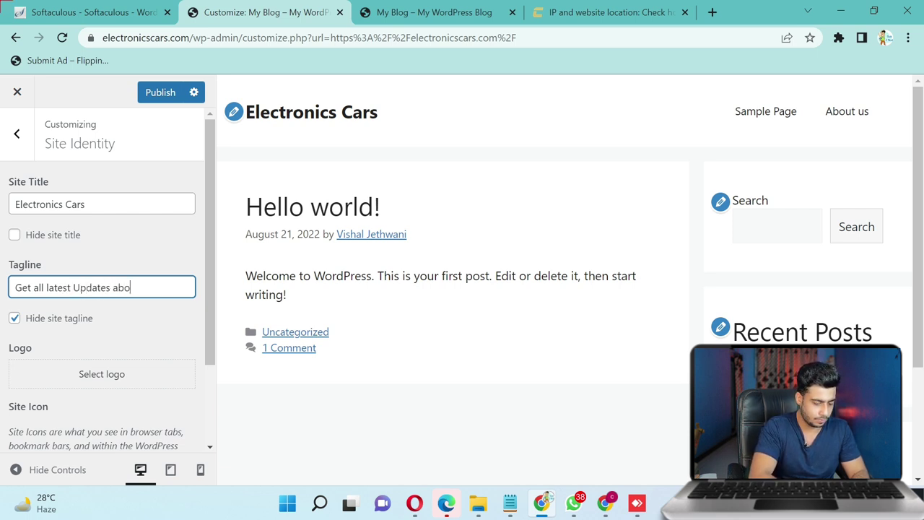
pyautogui.write('ut Electr')
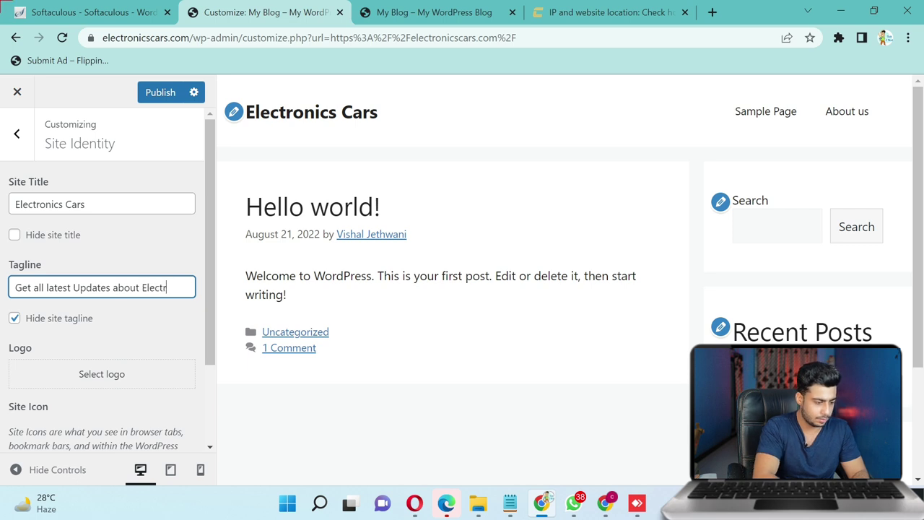
pyautogui.write('onics')
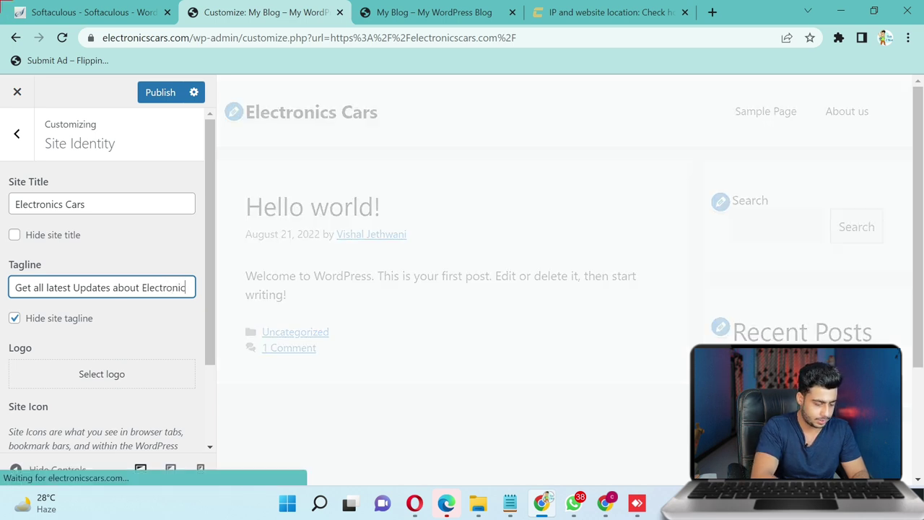
pyautogui.press('BackSpace')
pyautogui.write('Crs')
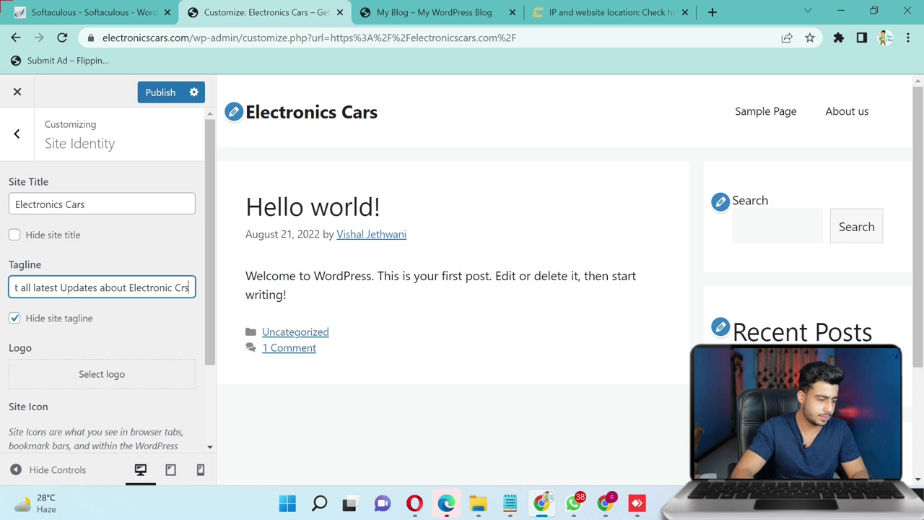
pyautogui.write('ars')
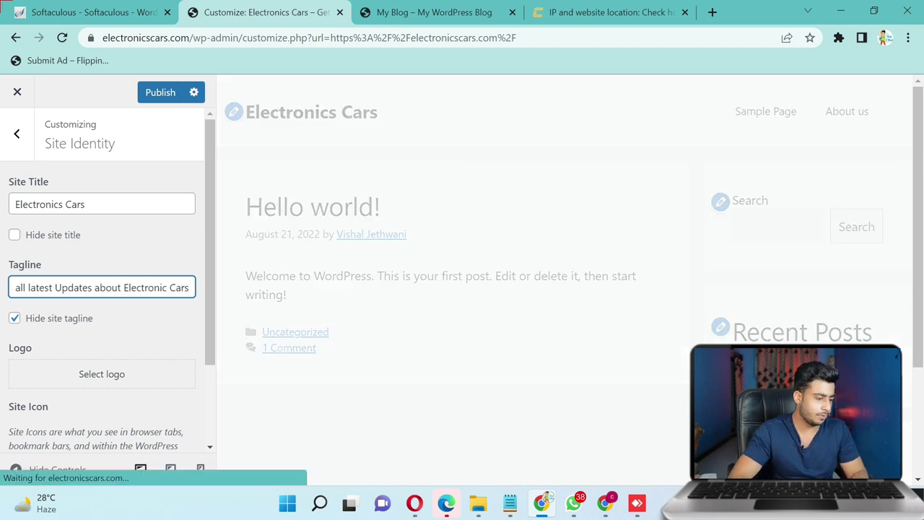
# Publish the site identity changes, close the Customizer, and switch to the older My Blog tab
pyautogui.click(161, 92)
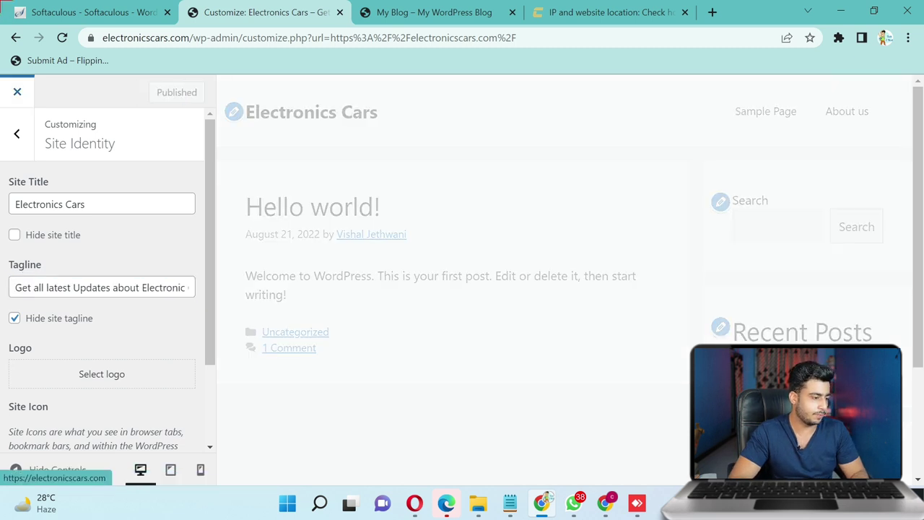
pyautogui.click(18, 91)
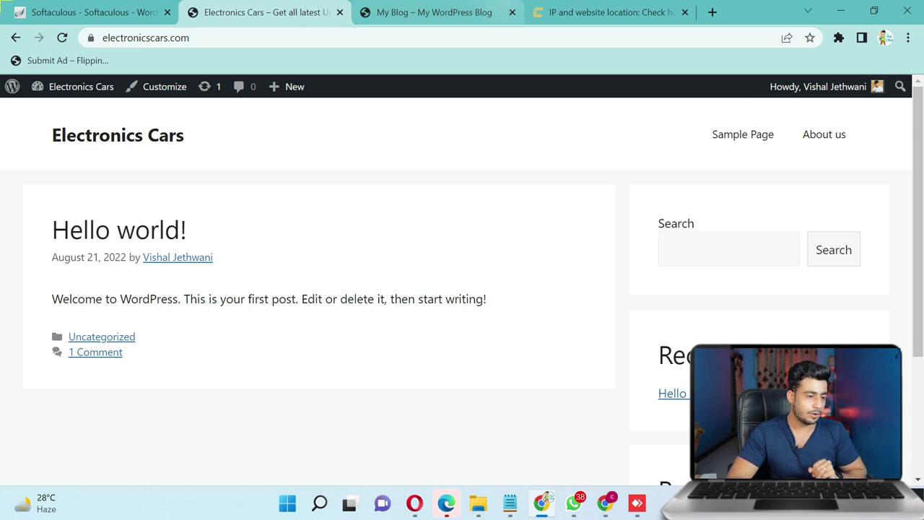
pyautogui.click(435, 13)
pyautogui.click(145, 38)
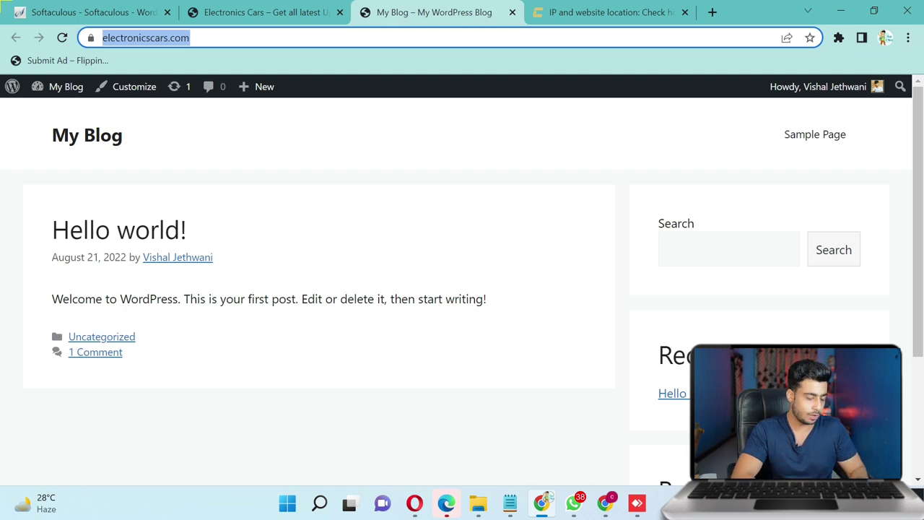
# Load flippingtraders.com and scroll between its hero banner and the Browse top online businesses listings
pyautogui.write('fli')
pyautogui.press('Return')
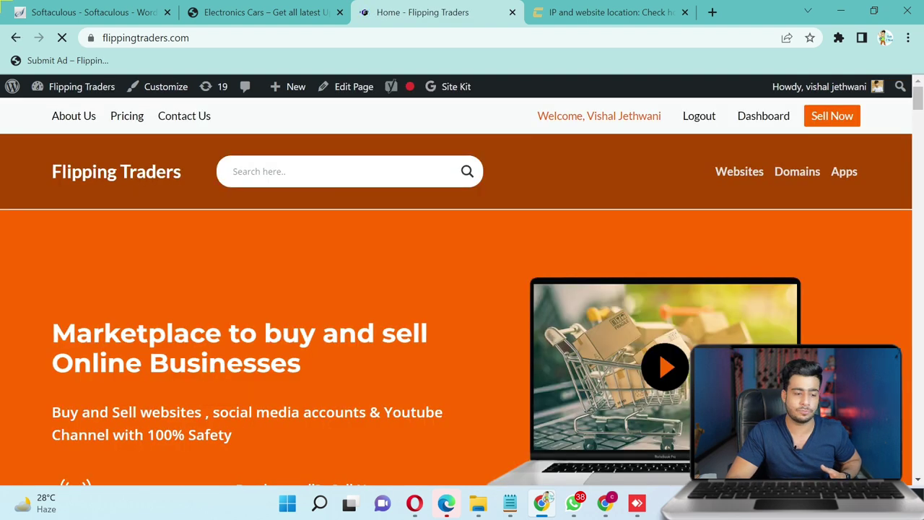
pyautogui.scroll(-5, 457, 291)
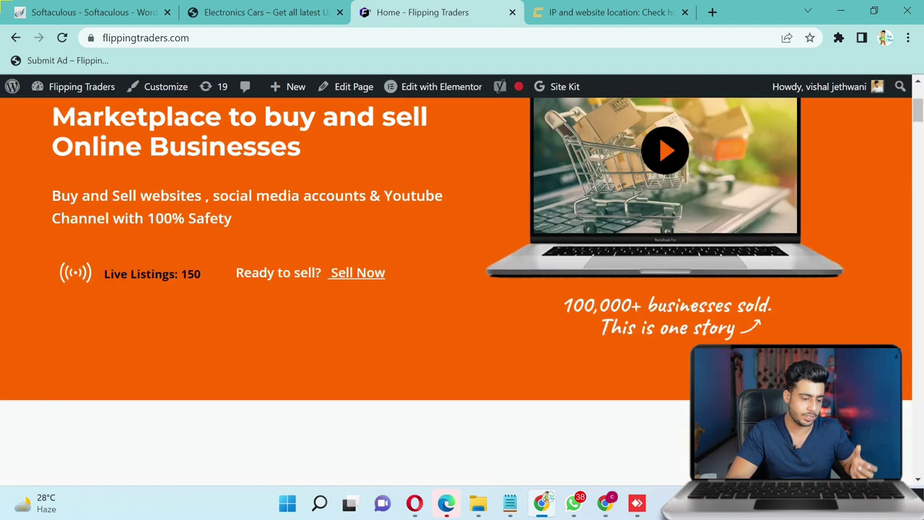
pyautogui.scroll(-4, 456, 291)
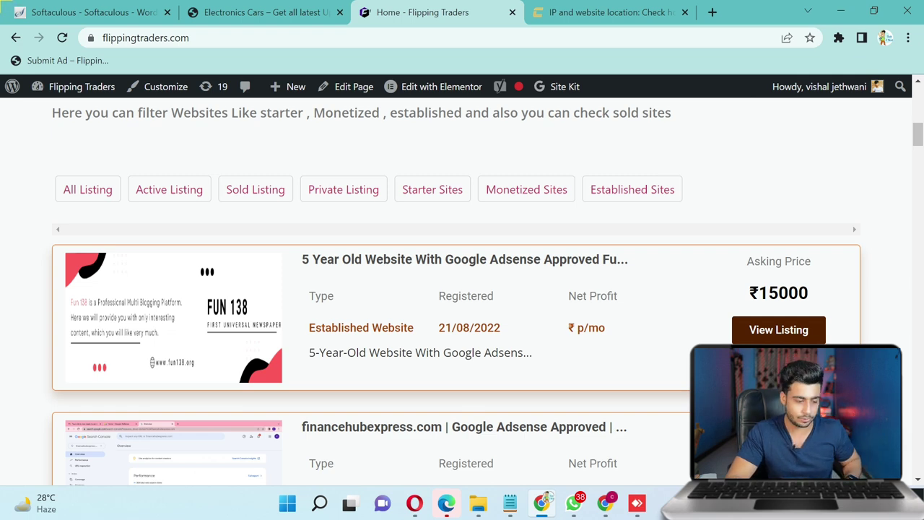
pyautogui.scroll(-2, 457, 291)
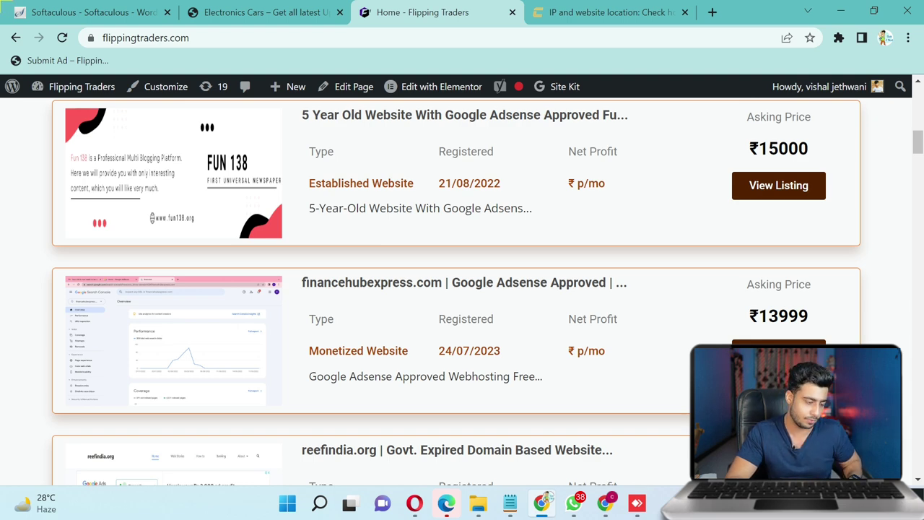
pyautogui.scroll(10, 462, 288)
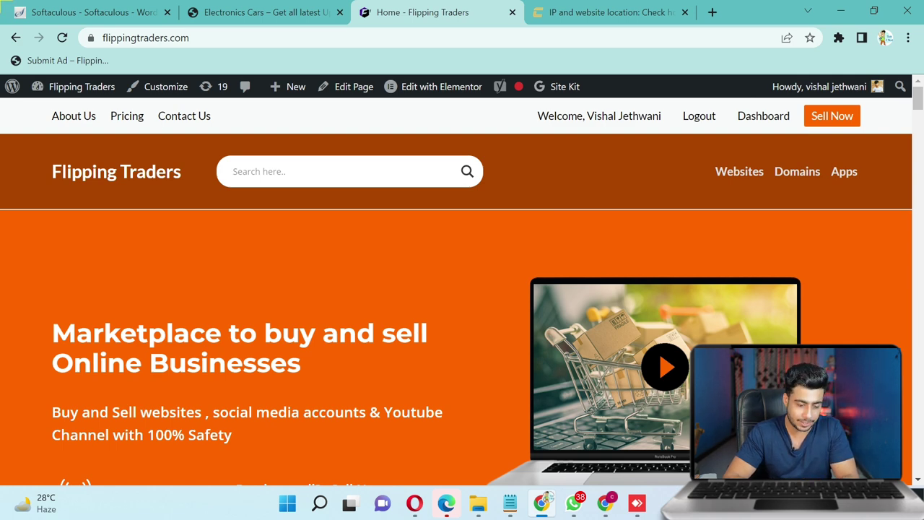
pyautogui.scroll(-8, 462, 289)
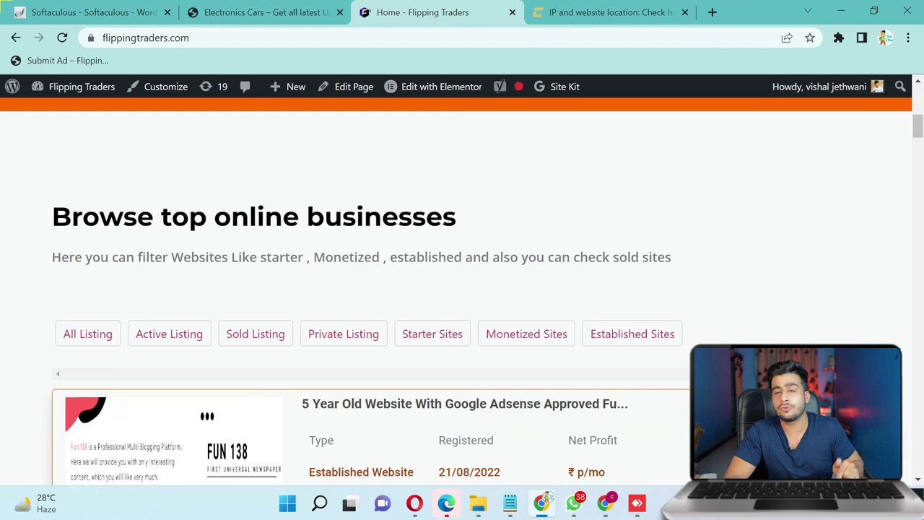
pyautogui.scroll(-5, 463, 289)
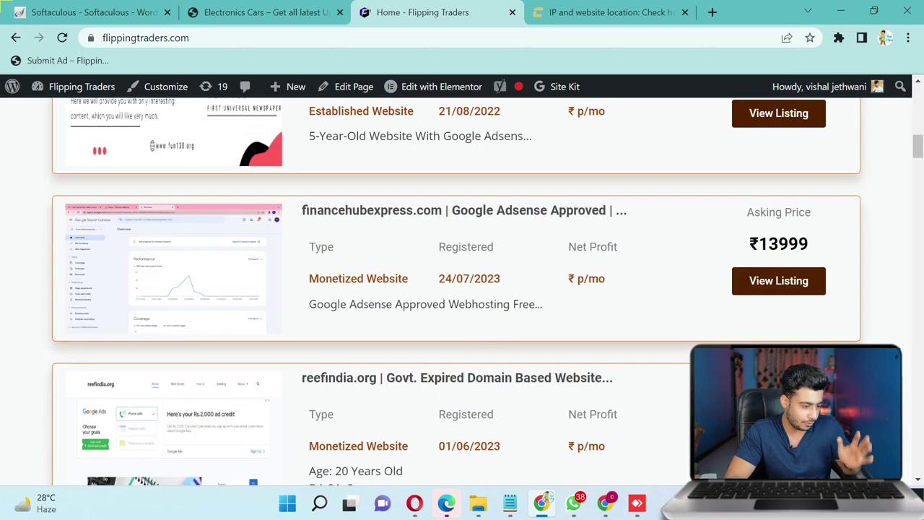
pyautogui.scroll(-4, 463, 289)
pyautogui.scroll(9, 462, 289)
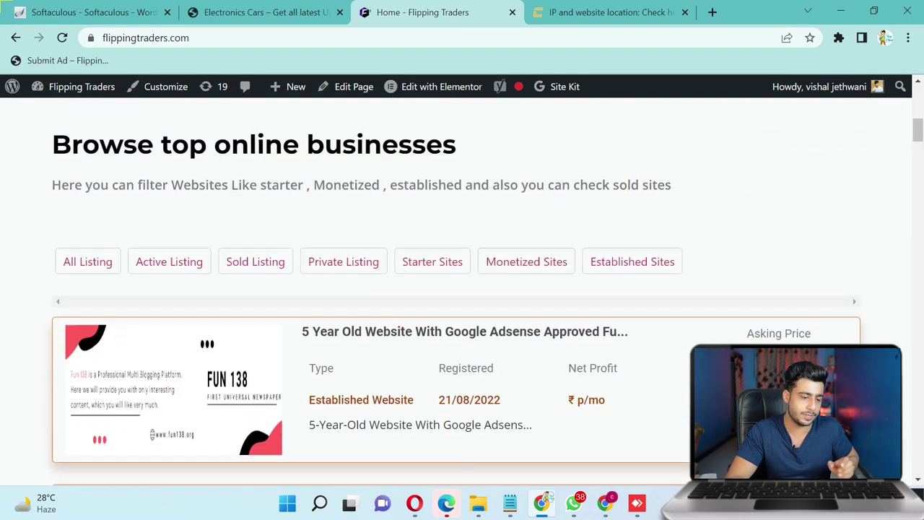
pyautogui.scroll(2, 462, 289)
pyautogui.scroll(-2, 463, 289)
pyautogui.click(256, 261)
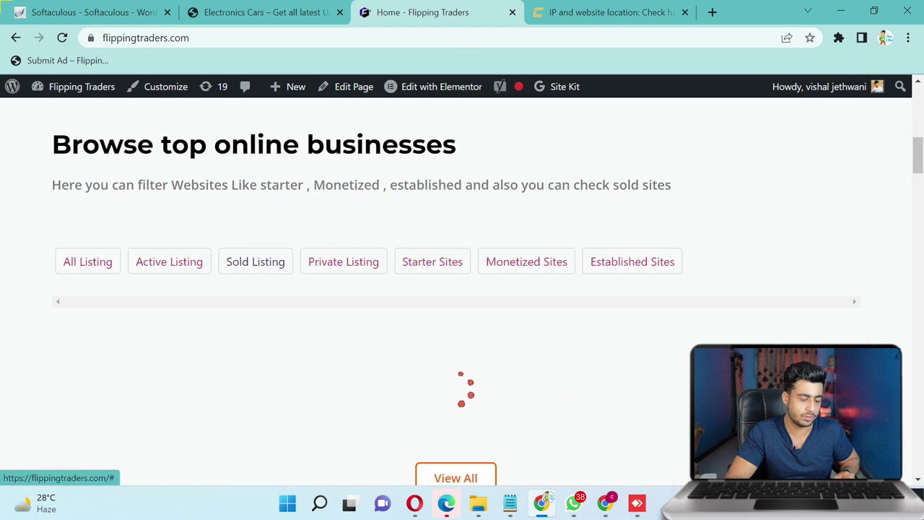
pyautogui.scroll(-1, 462, 289)
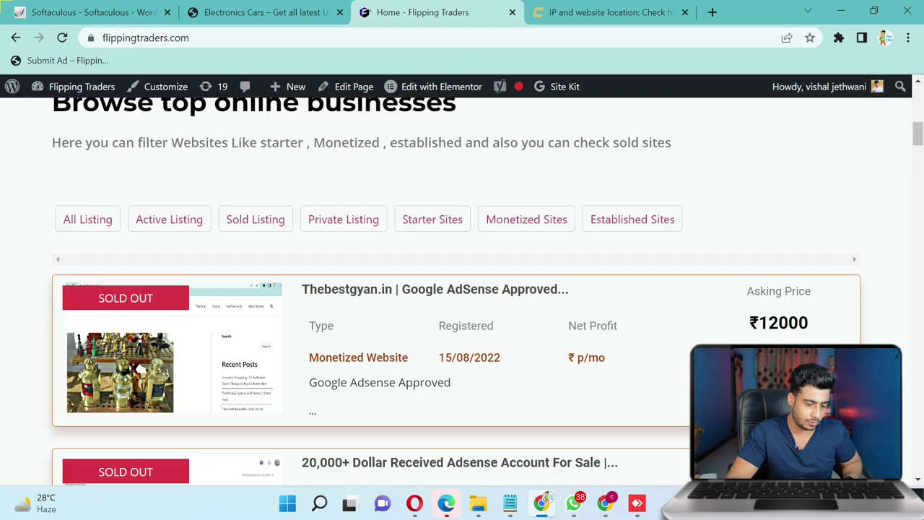
pyautogui.scroll(-5, 462, 289)
pyautogui.scroll(-6, 463, 289)
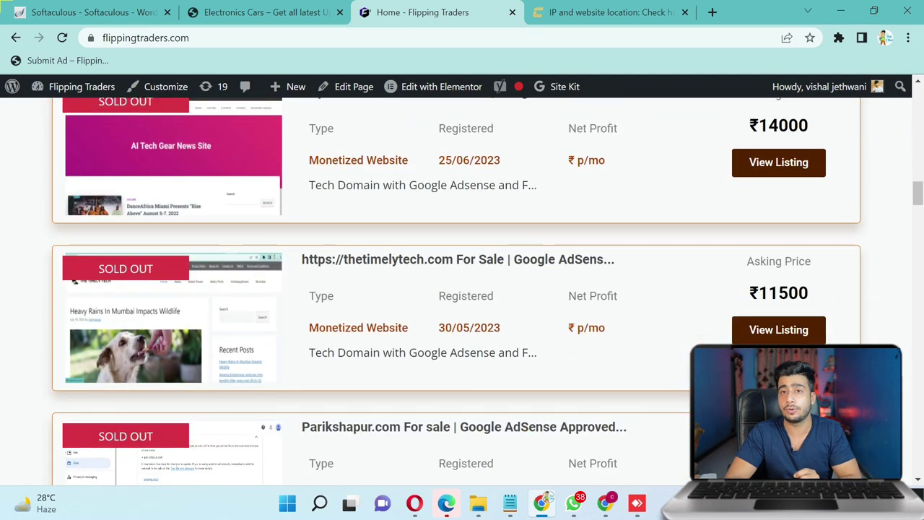
pyautogui.scroll(-4, 462, 288)
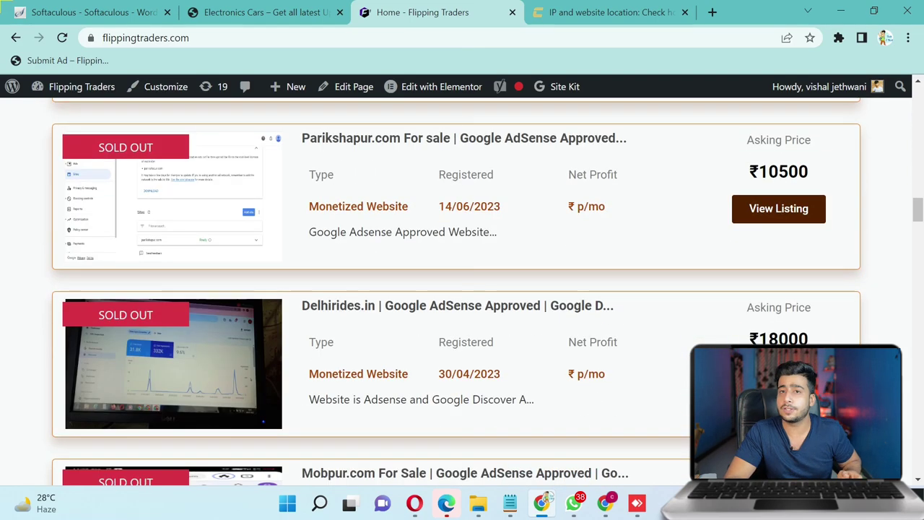
pyautogui.scroll(1, 463, 289)
pyautogui.scroll(20, 463, 289)
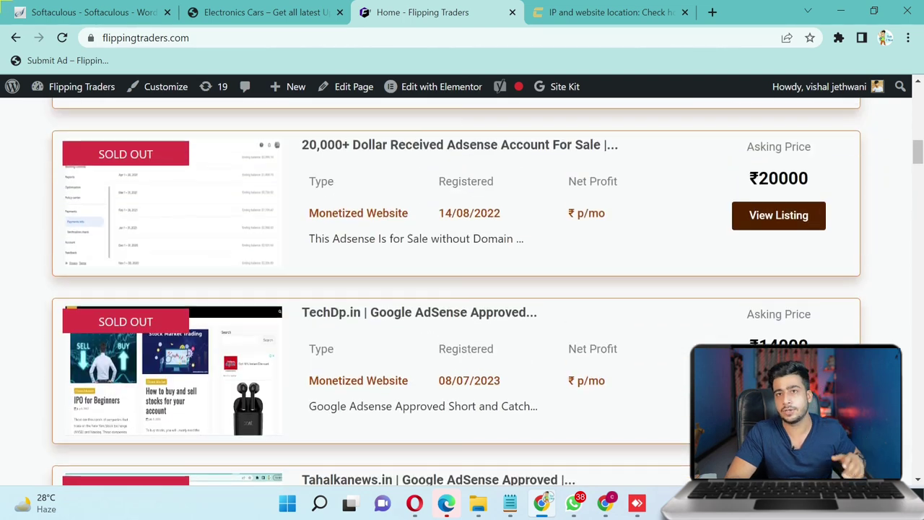
pyautogui.scroll(1, 462, 289)
pyautogui.scroll(4, 462, 289)
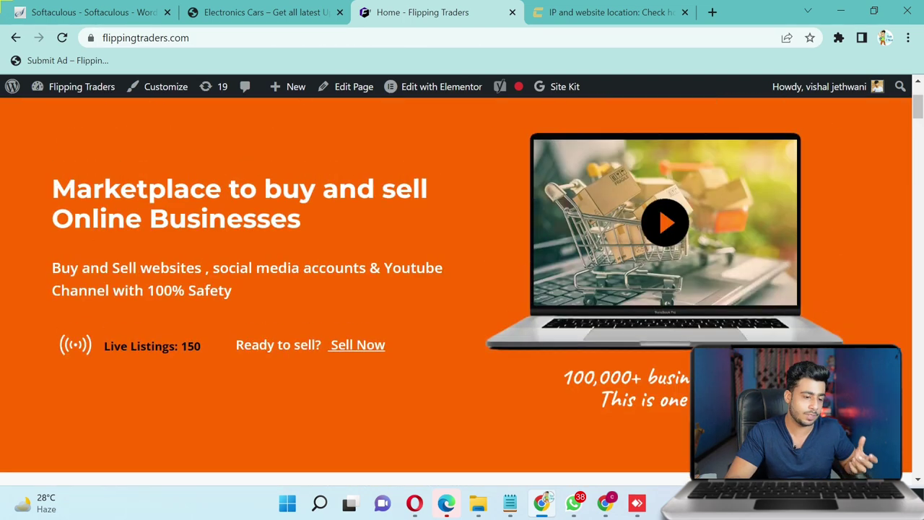
pyautogui.scroll(2, 463, 289)
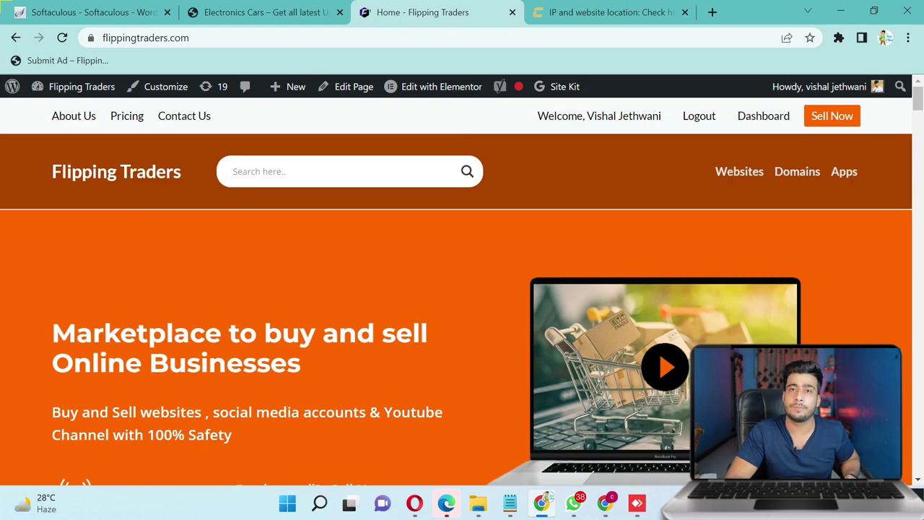
pyautogui.scroll(-10, 462, 288)
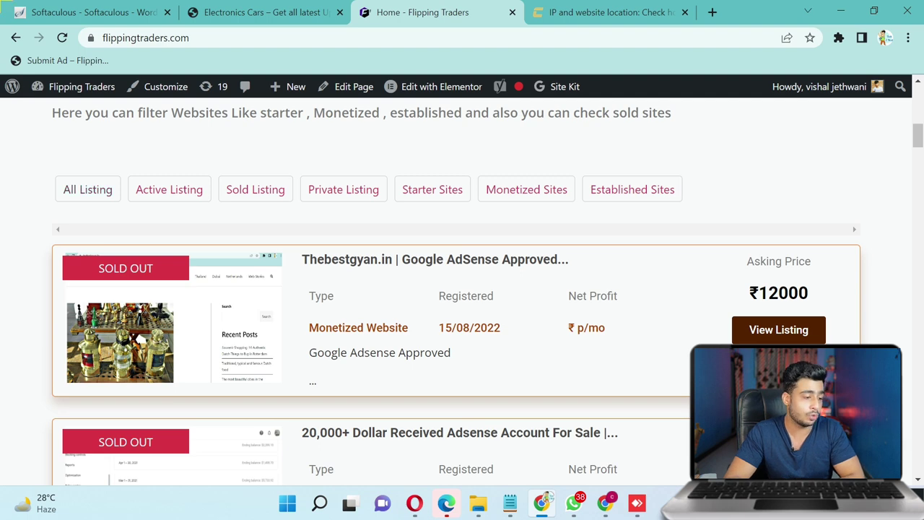
pyautogui.click(88, 191)
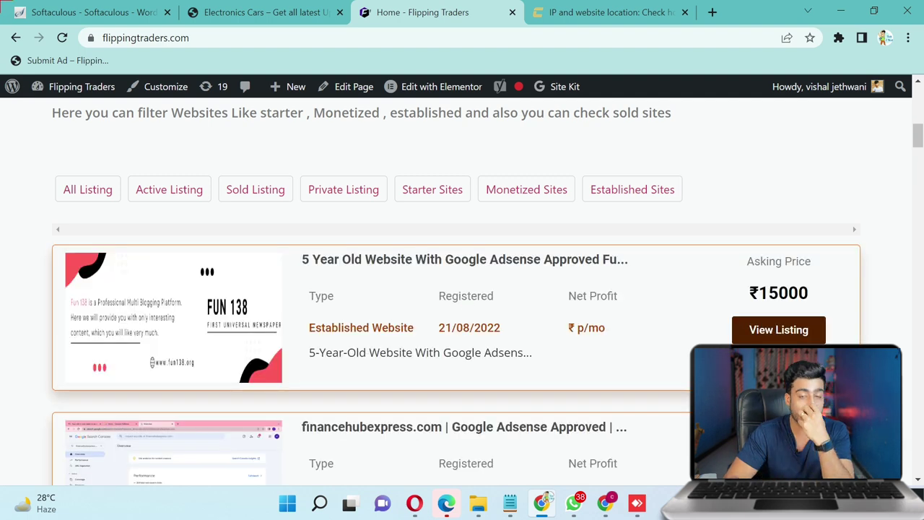
pyautogui.scroll(-5, 462, 289)
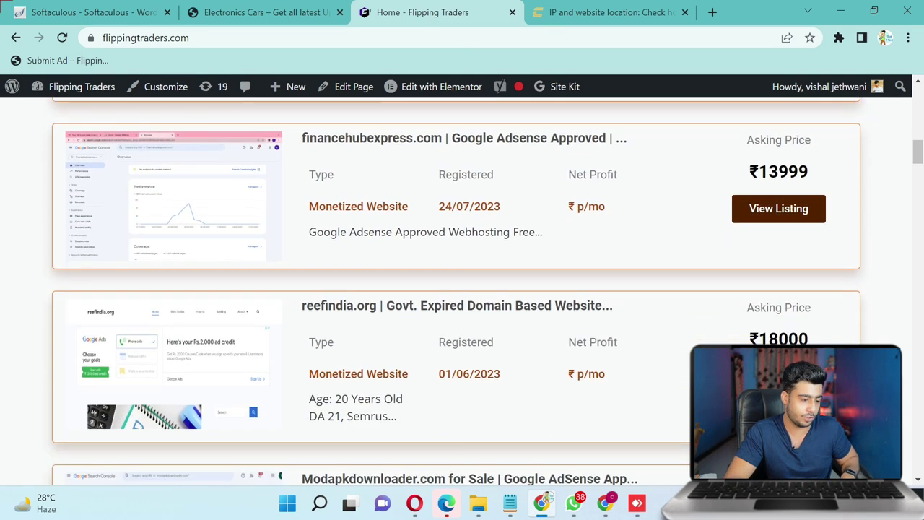
pyautogui.scroll(-2, 463, 289)
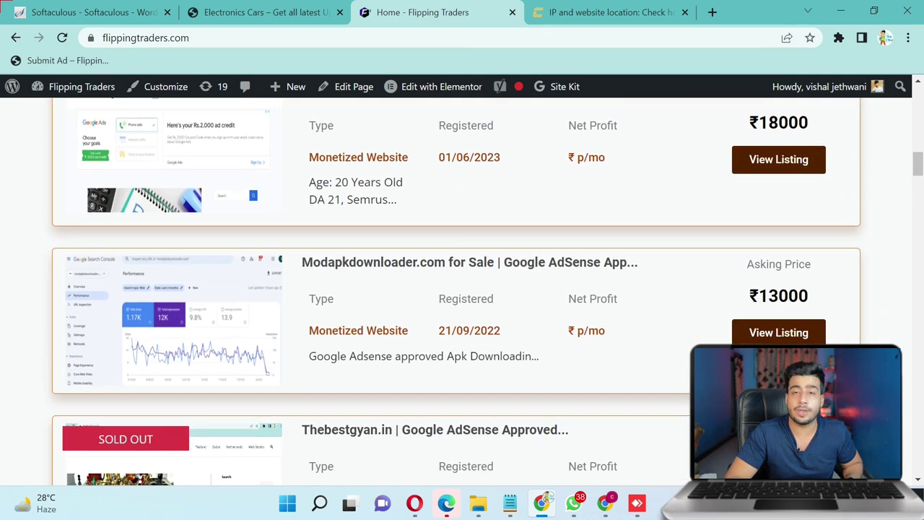
pyautogui.scroll(-5, 462, 289)
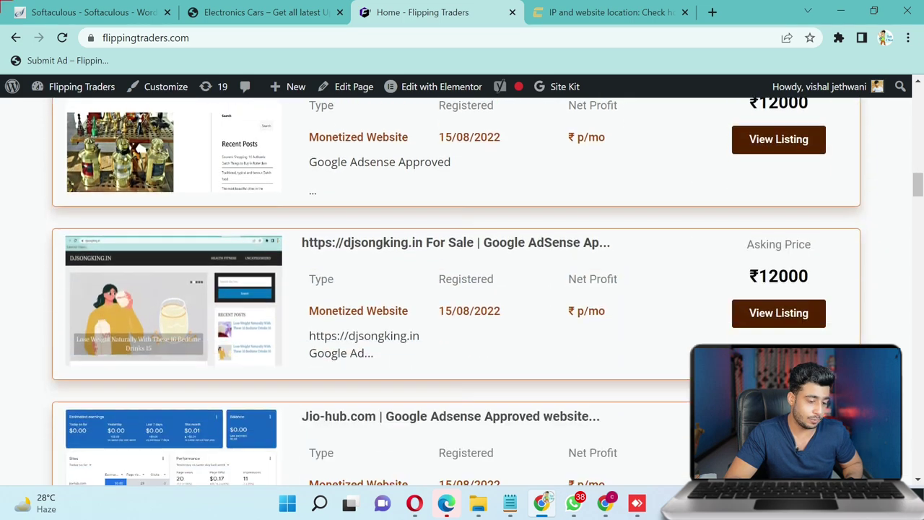
pyautogui.scroll(2, 463, 288)
pyautogui.scroll(4, 462, 289)
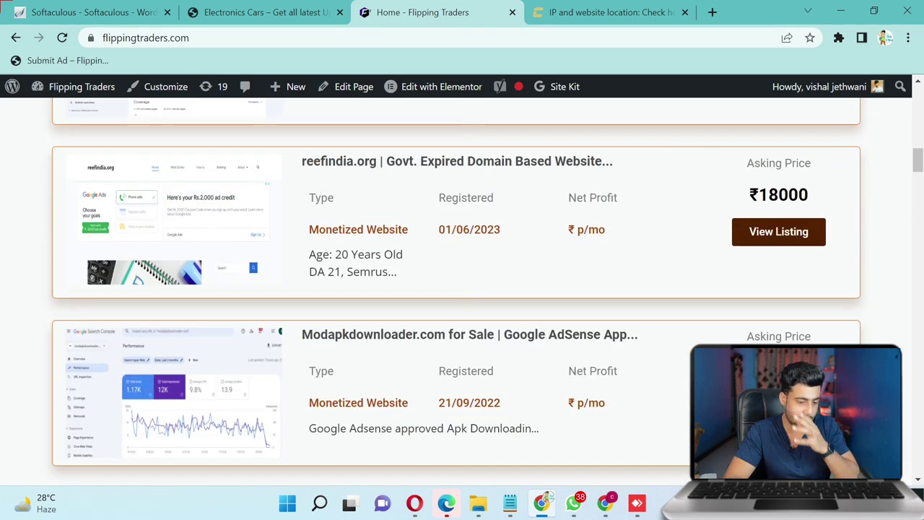
pyautogui.scroll(10, 463, 289)
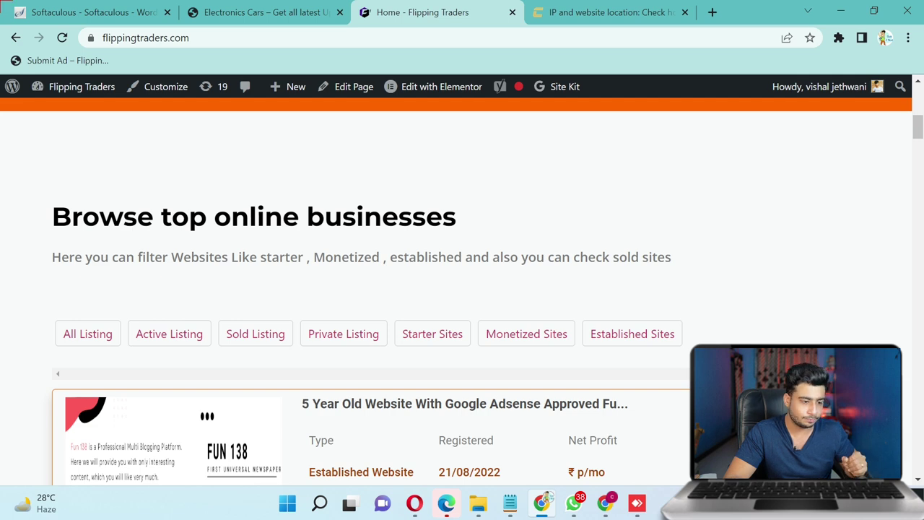
# Open thedigitaldirections.com in a new tab and scroll through its products
pyautogui.click(713, 12)
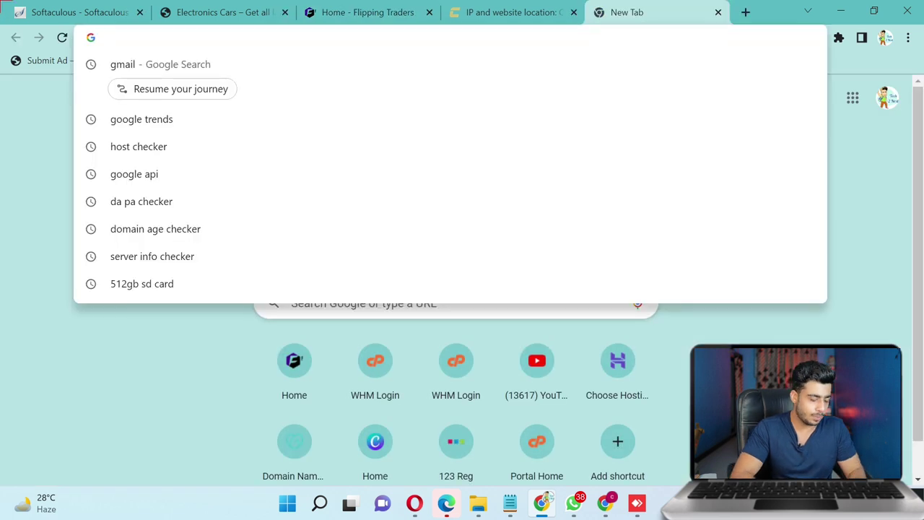
pyautogui.write('the')
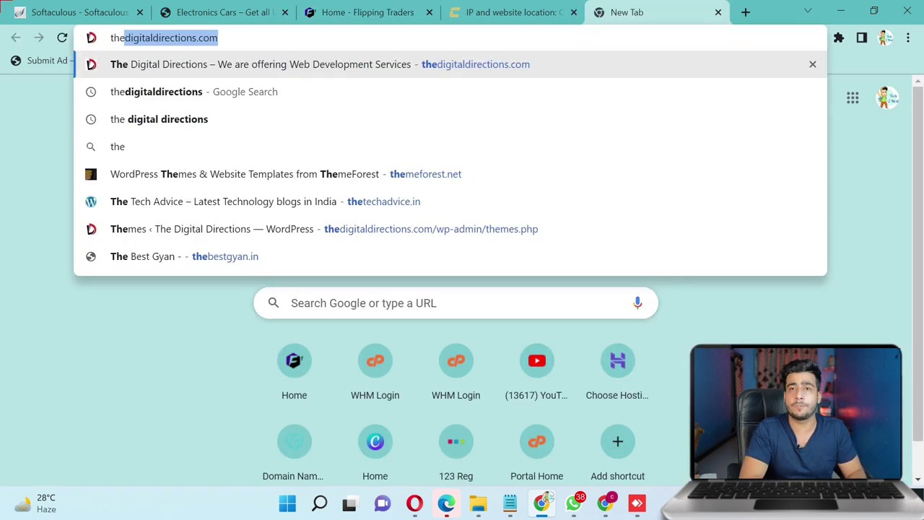
pyautogui.press('Return')
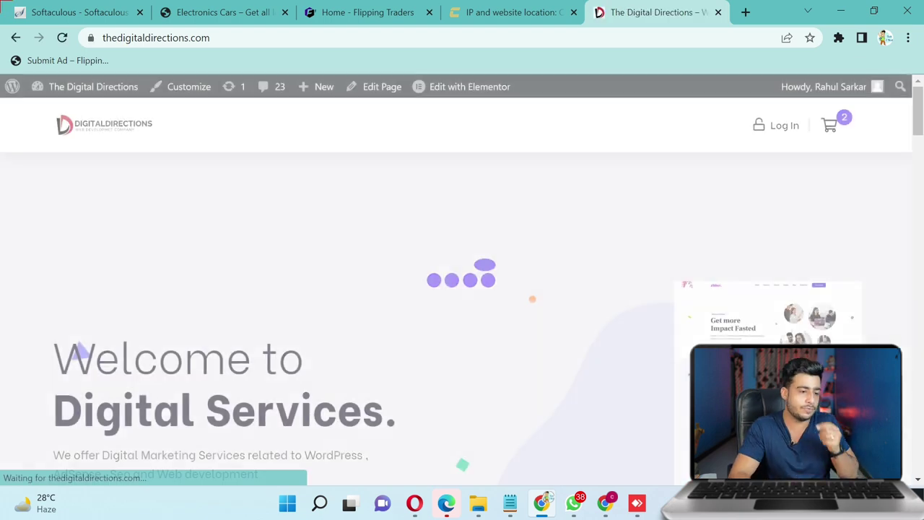
pyautogui.scroll(-5, 462, 288)
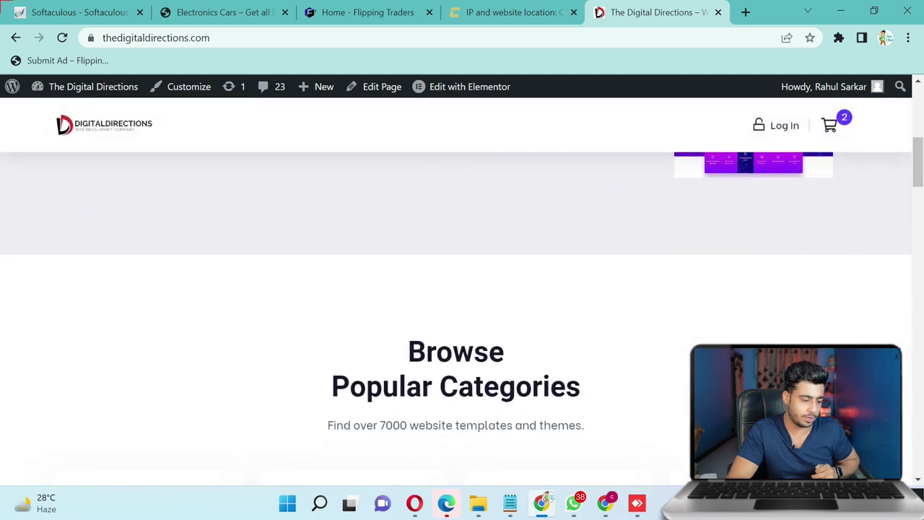
pyautogui.scroll(-15, 463, 289)
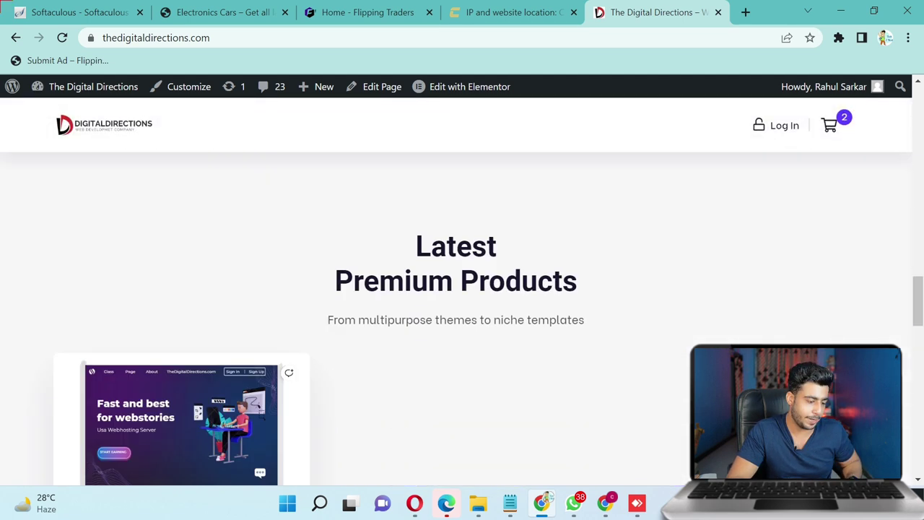
pyautogui.scroll(-2, 181, 289)
# Add the webstories setup product to the cart and read the Best Website Setup For Blogging and Webstories page
pyautogui.click(181, 253)
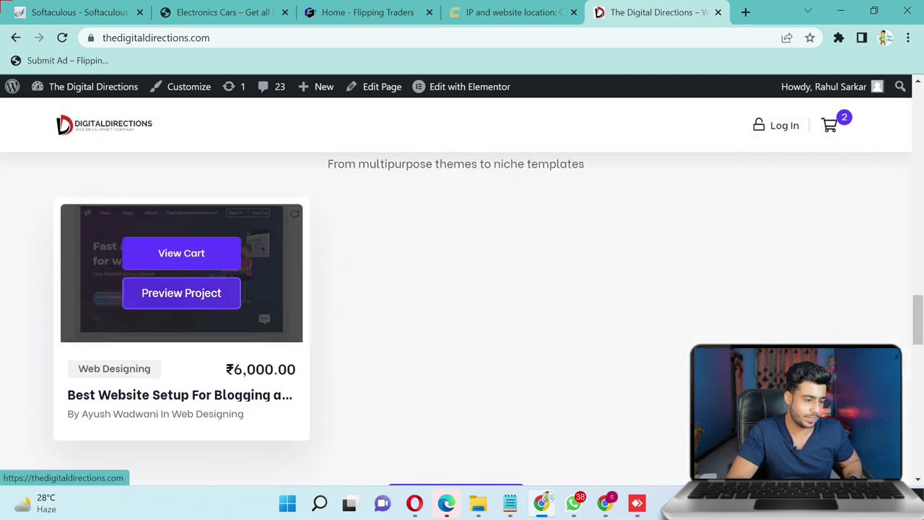
pyautogui.click(167, 395)
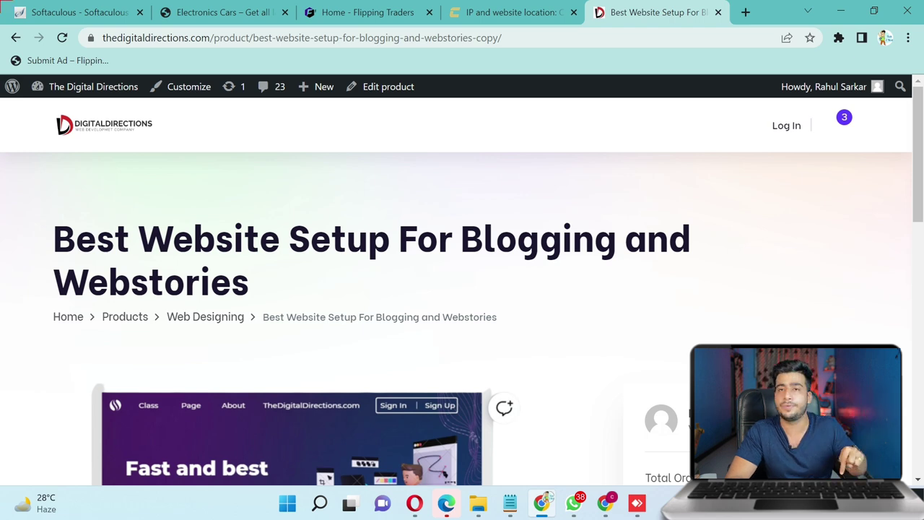
pyautogui.scroll(-4, 463, 289)
pyautogui.scroll(3, 462, 289)
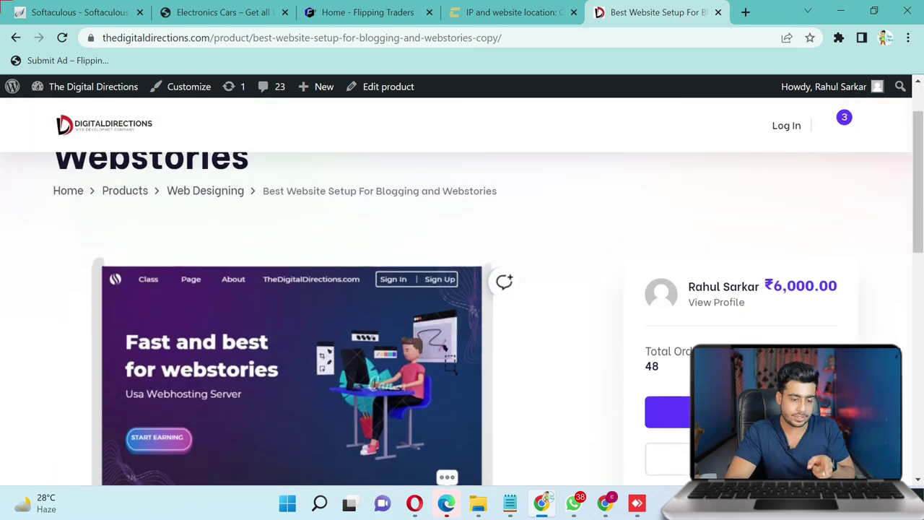
pyautogui.scroll(-5, 462, 289)
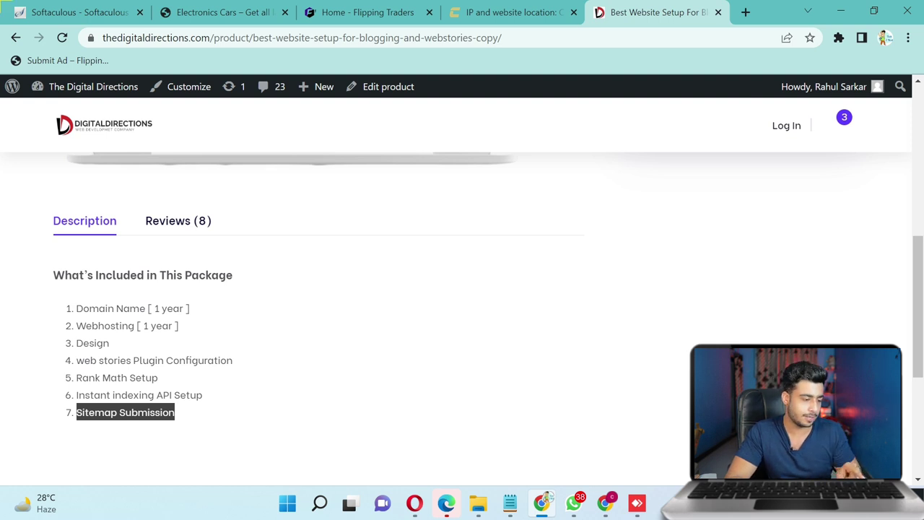
pyautogui.scroll(5, 462, 303)
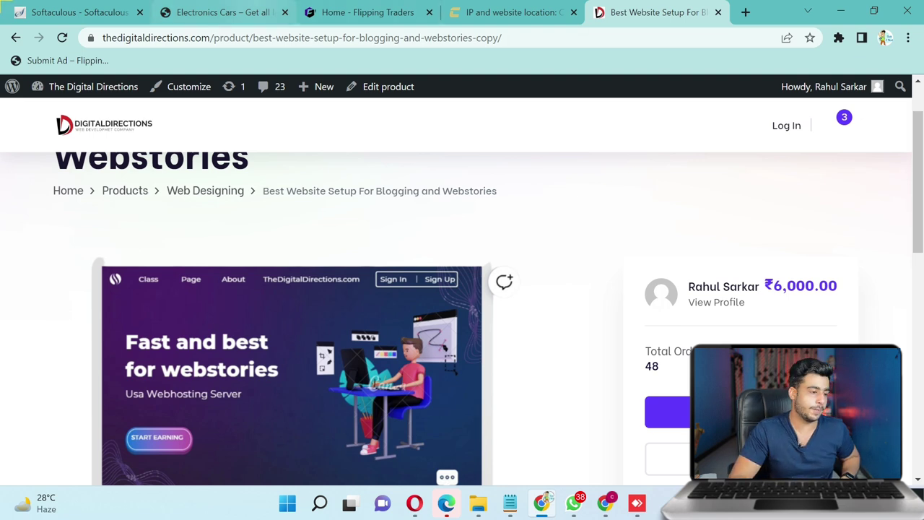
# Return to the Electronics Cars site and open its themes management page
pyautogui.click(217, 12)
pyautogui.click(94, 11)
pyautogui.click(224, 12)
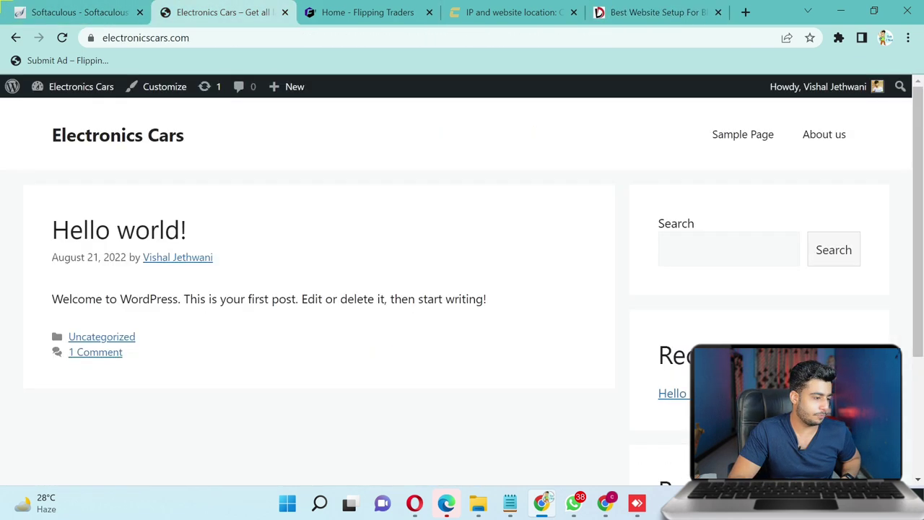
pyautogui.moveTo(72, 85)
pyautogui.click(49, 131)
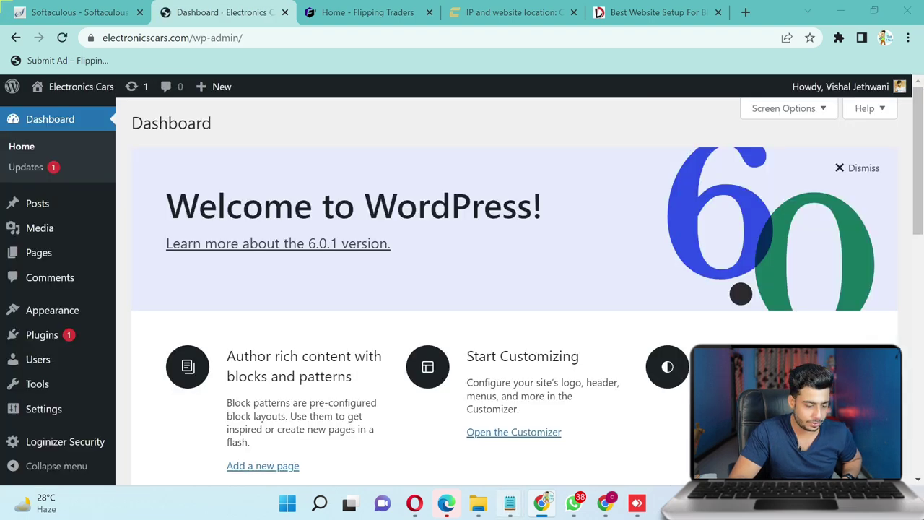
# Select the Search Console Setup line in the Notepad checklist, then bring the WordPress dashboard back
pyautogui.moveTo(510, 504)
pyautogui.click(636, 426)
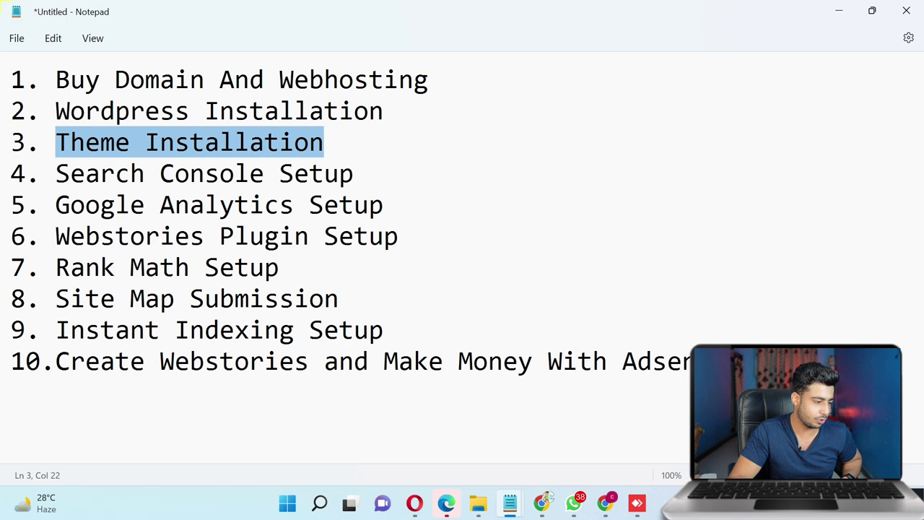
pyautogui.click(56, 173)
pyautogui.hotkey('shift', 'ctrl', 'Right')
pyautogui.hotkey('shift', 'ctrl', 'Right')
pyautogui.hotkey('shift', 'ctrl', 'Right')
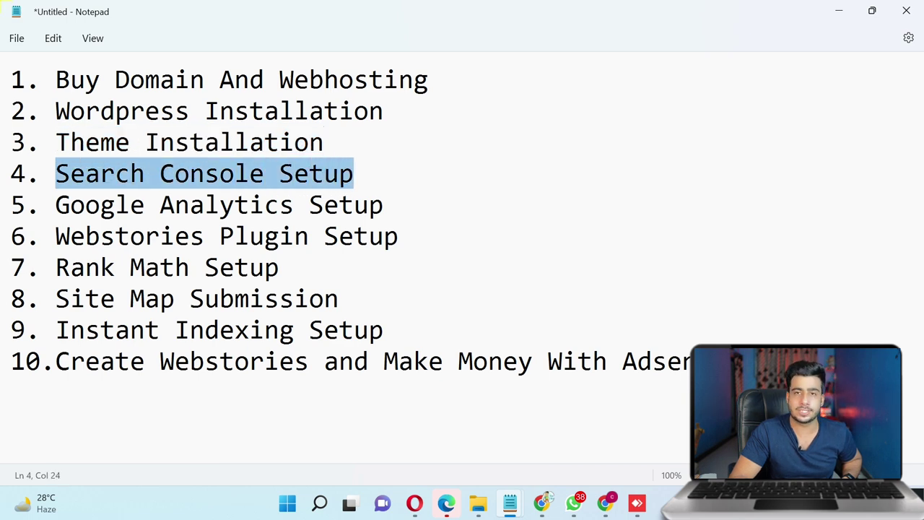
pyautogui.click(354, 173)
pyautogui.moveTo(542, 503)
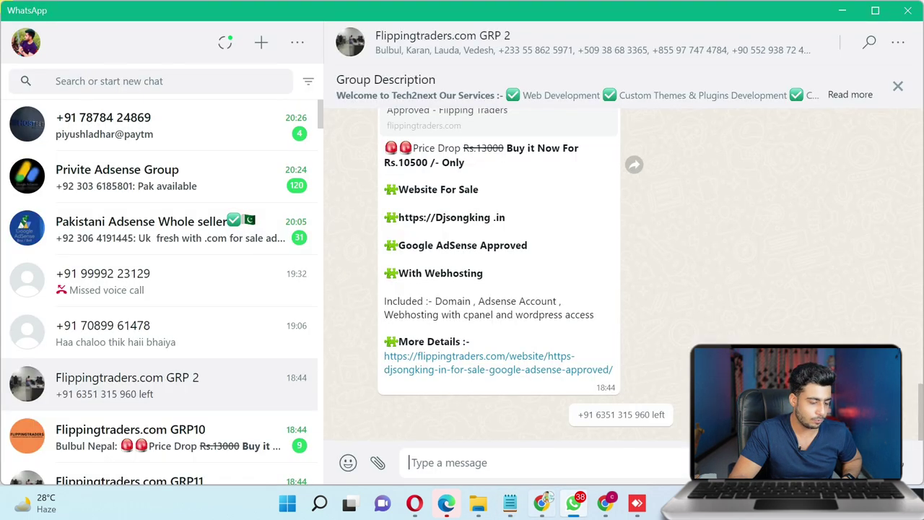
pyautogui.click(535, 426)
# Search plugins for 'site kit', install and activate Site Kit by Google, and start its setup
pyautogui.moveTo(43, 335)
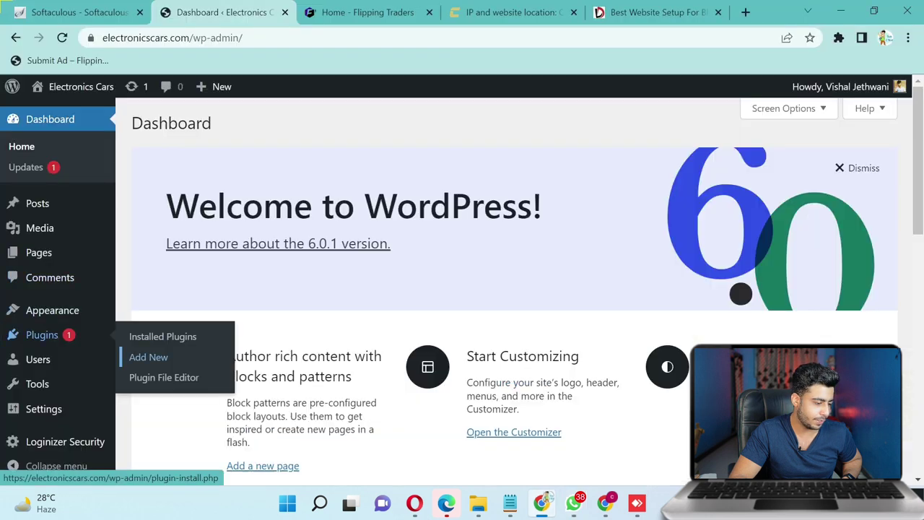
pyautogui.click(148, 357)
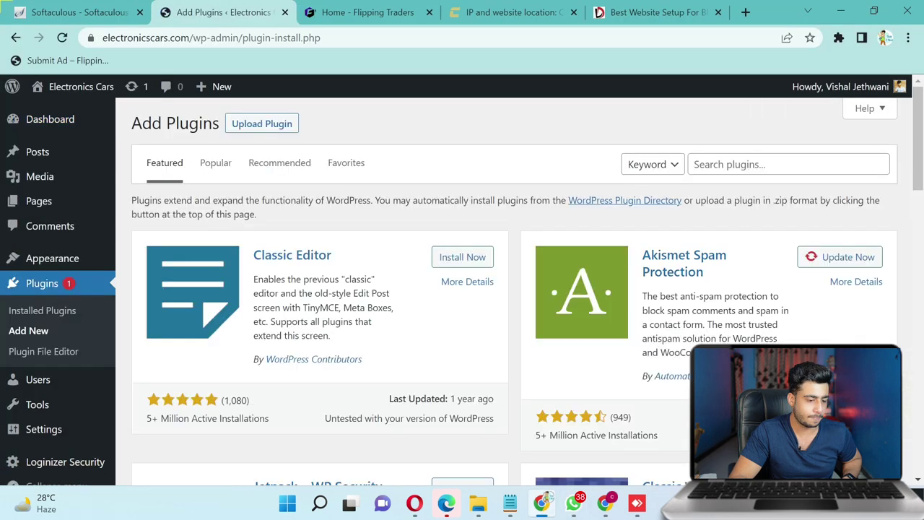
pyautogui.click(766, 164)
pyautogui.write('s')
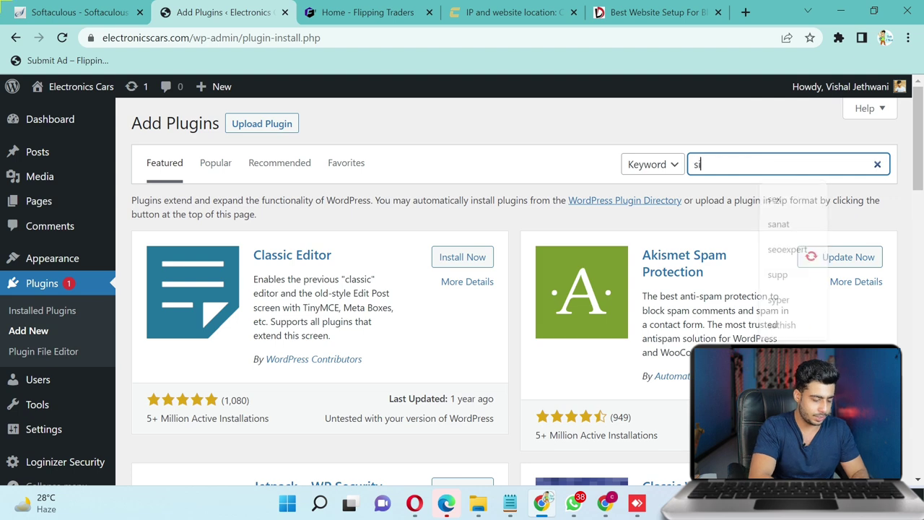
pyautogui.write('eo')
pyautogui.press('BackSpace')
pyautogui.press('BackSpace')
pyautogui.press('BackSpace')
pyautogui.write('siteki')
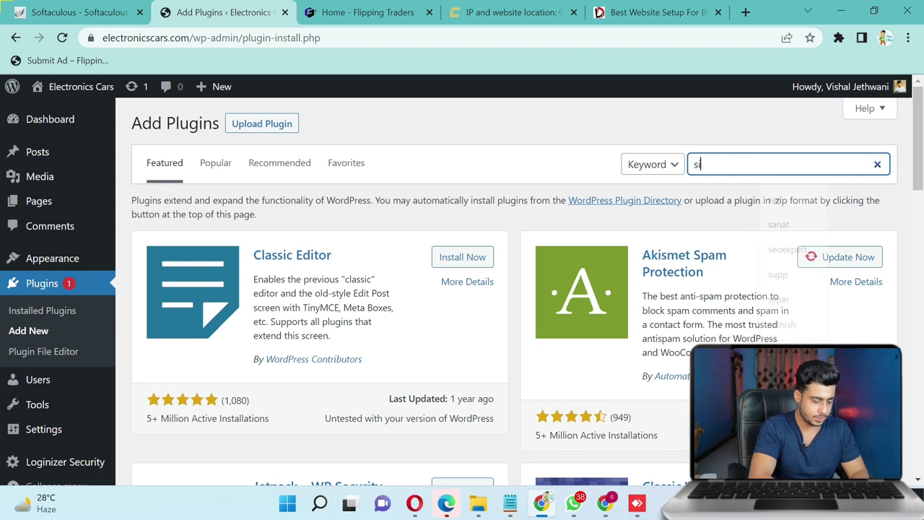
pyautogui.write('t')
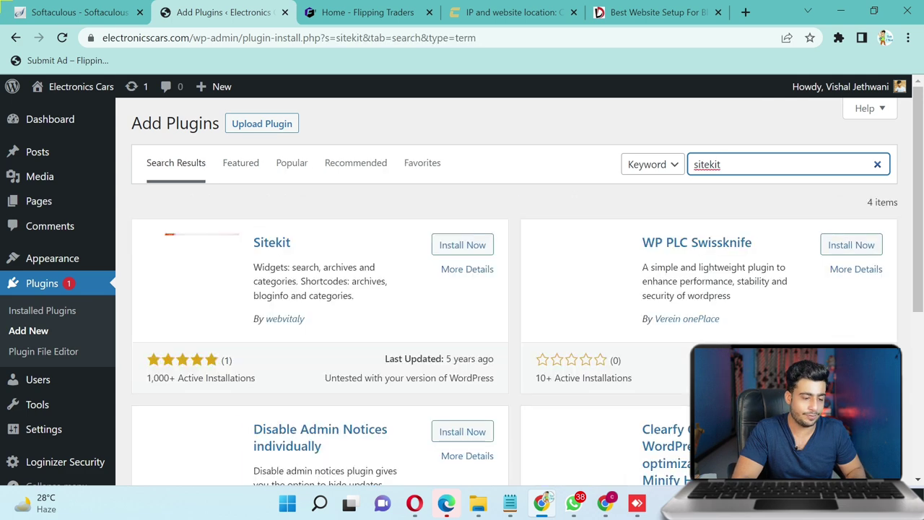
pyautogui.click(711, 165)
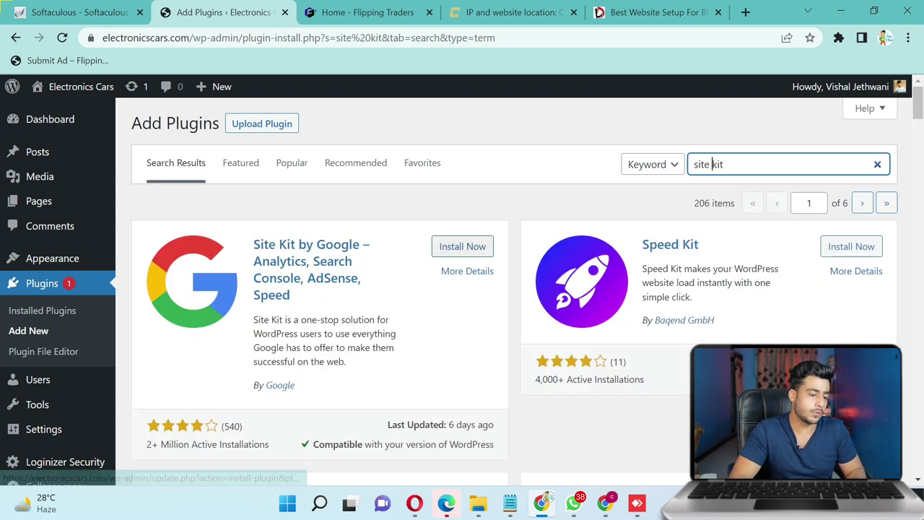
pyautogui.click(463, 247)
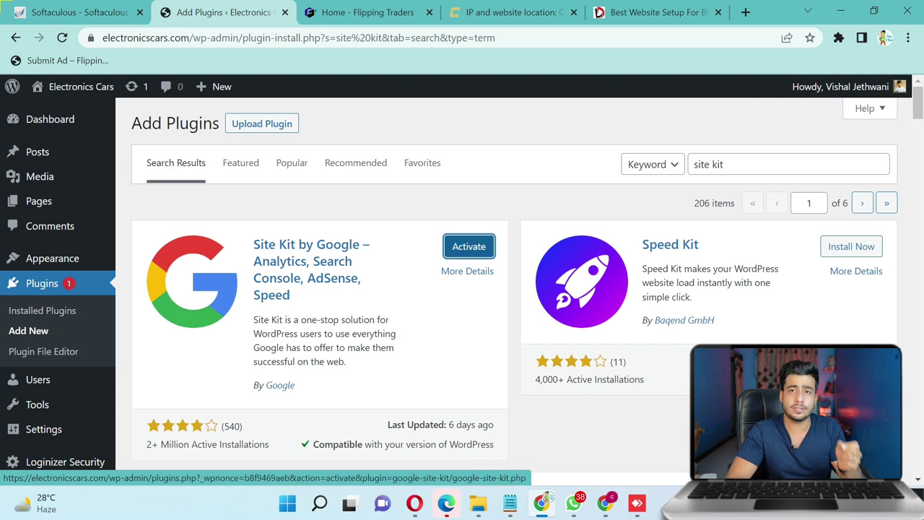
pyautogui.click(469, 246)
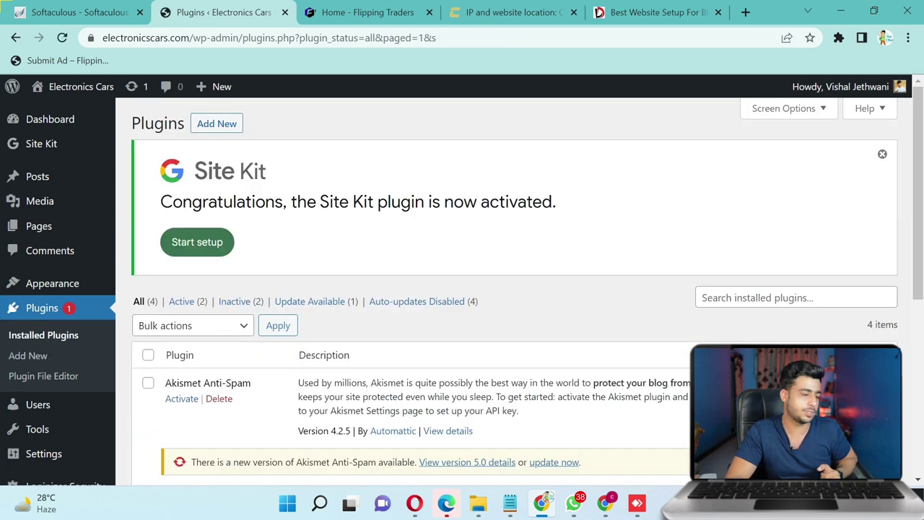
pyautogui.click(198, 242)
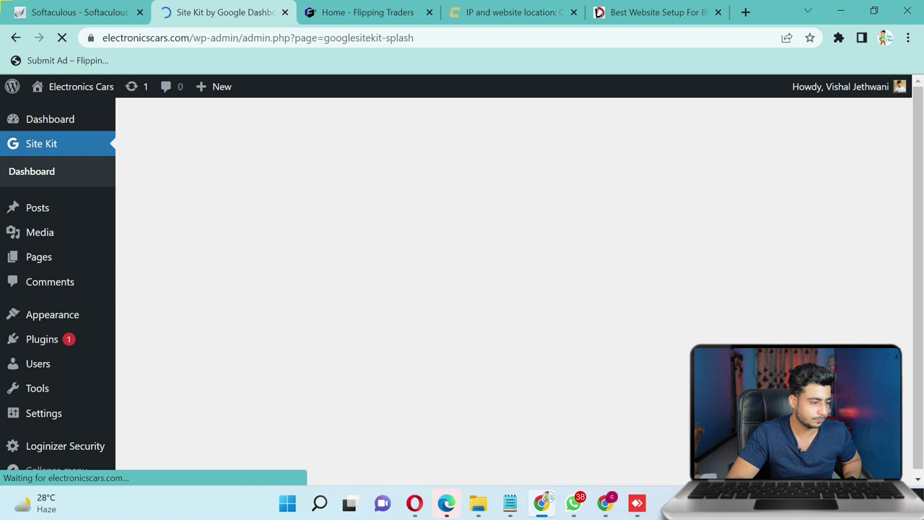
pyautogui.scroll(-3, 506, 288)
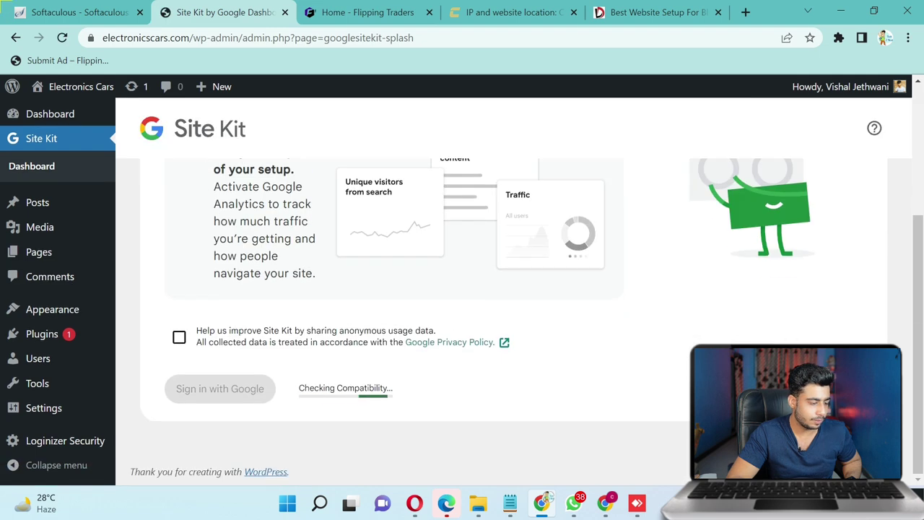
# Sign in with Google, choose the account, and grant Site Kit the requested access
pyautogui.click(220, 388)
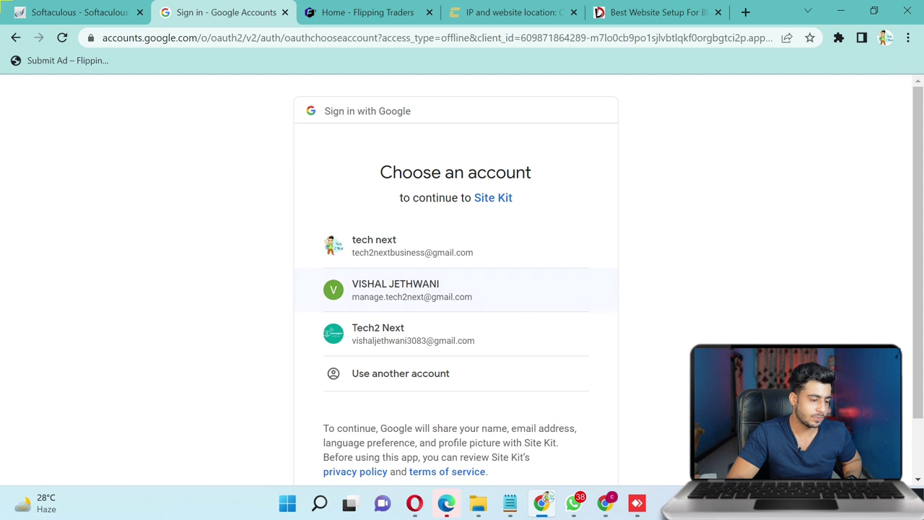
pyautogui.click(404, 290)
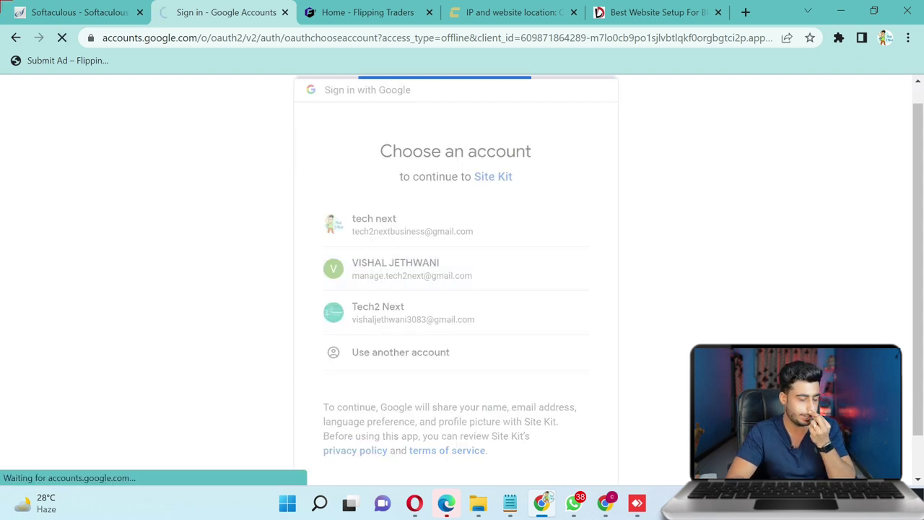
pyautogui.scroll(-2, 455, 289)
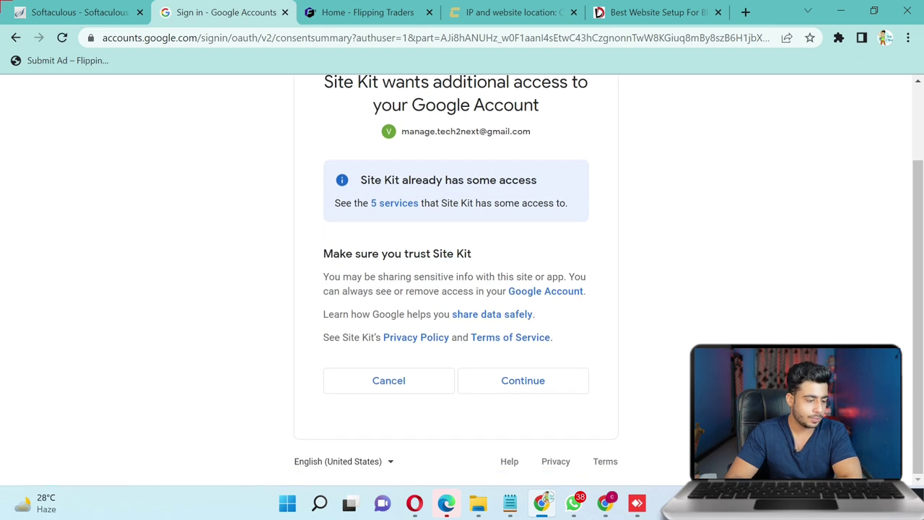
pyautogui.click(523, 381)
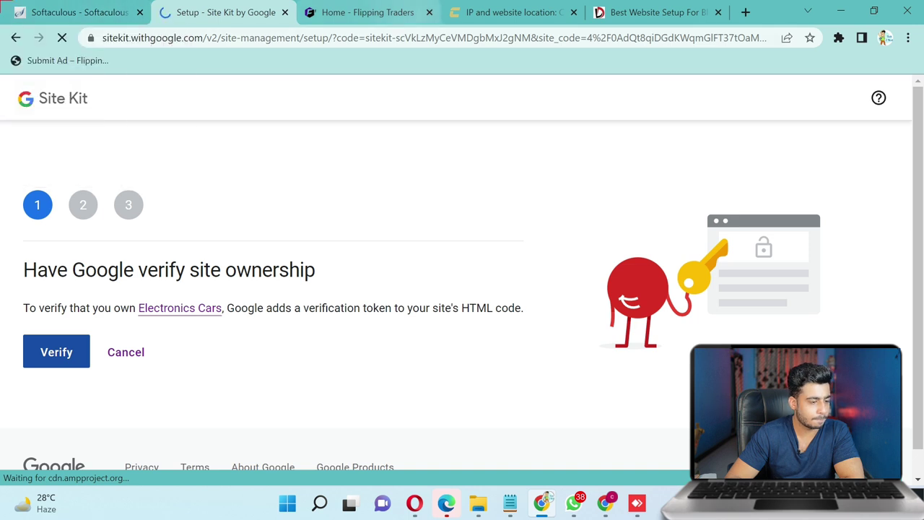
# Close the Flipping Traders, IP and website location, and Best Website Setup tabs, then open the Site Kit dashboard
pyautogui.click(429, 13)
pyautogui.click(429, 12)
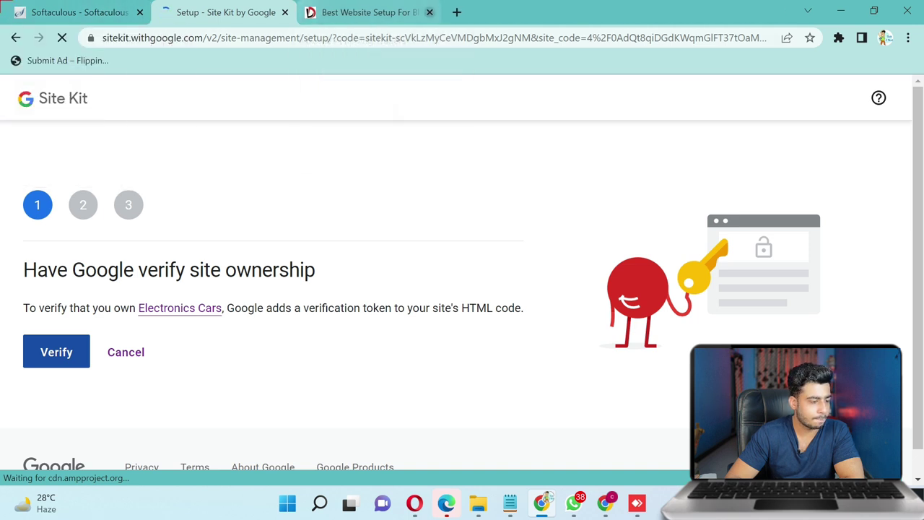
pyautogui.click(429, 12)
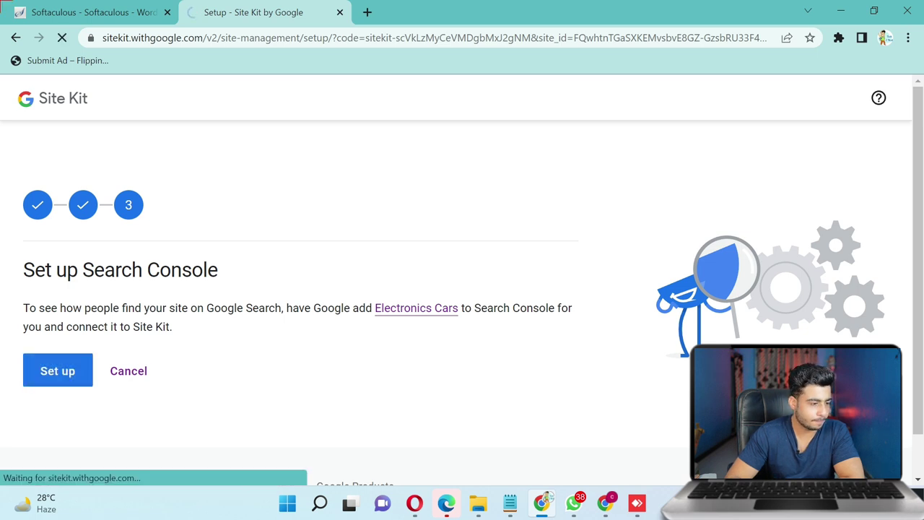
pyautogui.click(96, 371)
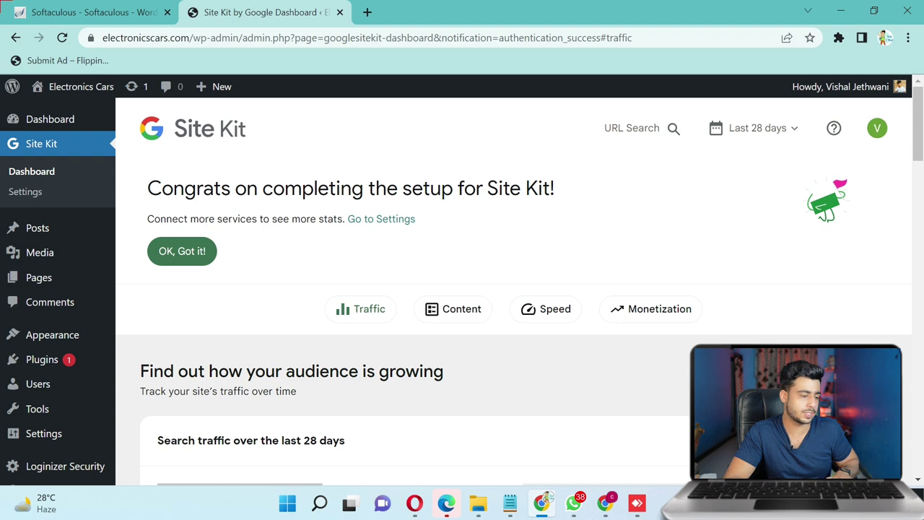
# Dismiss the congratulations banner, start Google Analytics setup, pick the Google account and grant access
pyautogui.click(182, 251)
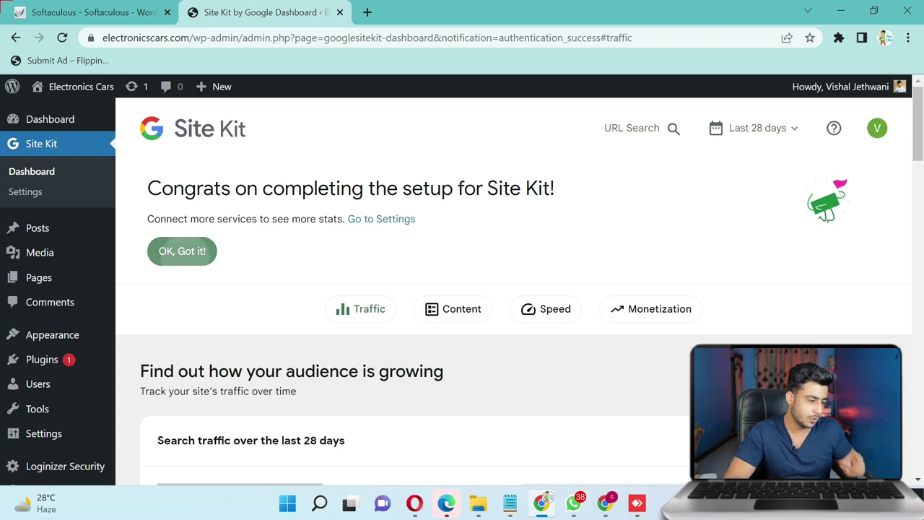
pyautogui.scroll(-1, 505, 325)
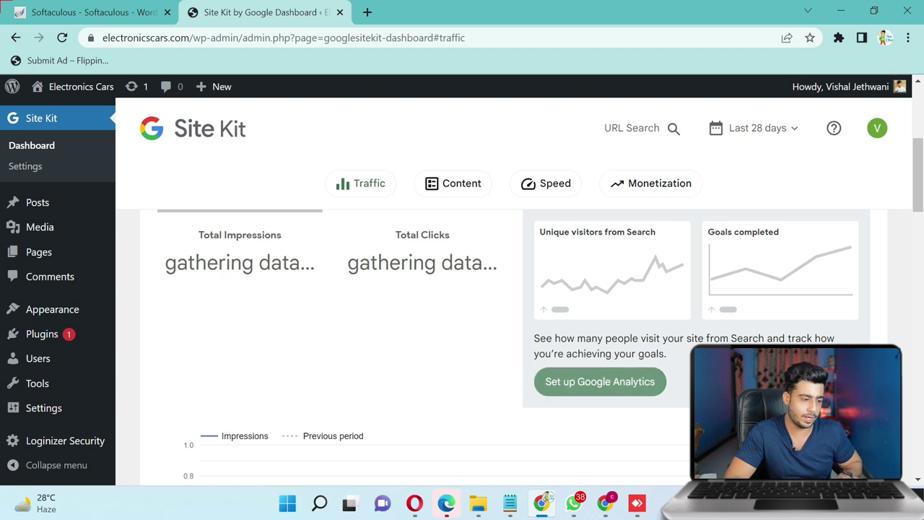
pyautogui.click(600, 382)
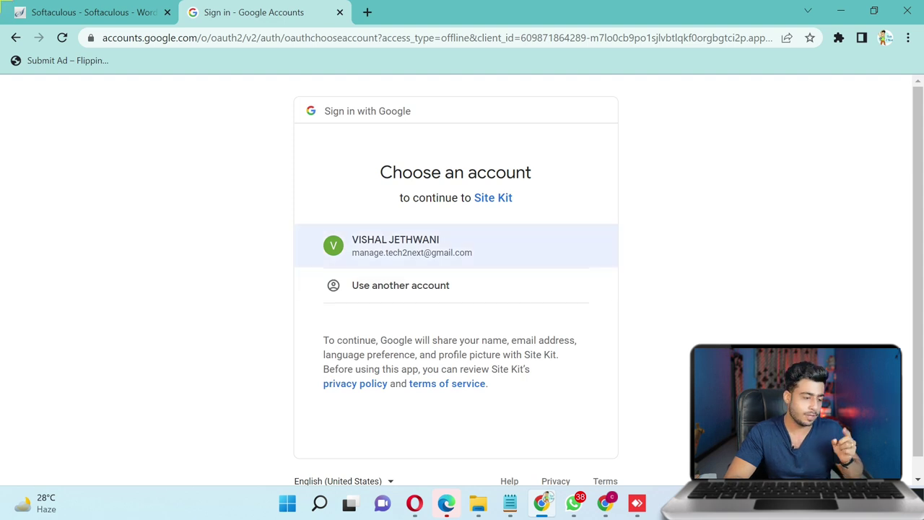
pyautogui.click(396, 245)
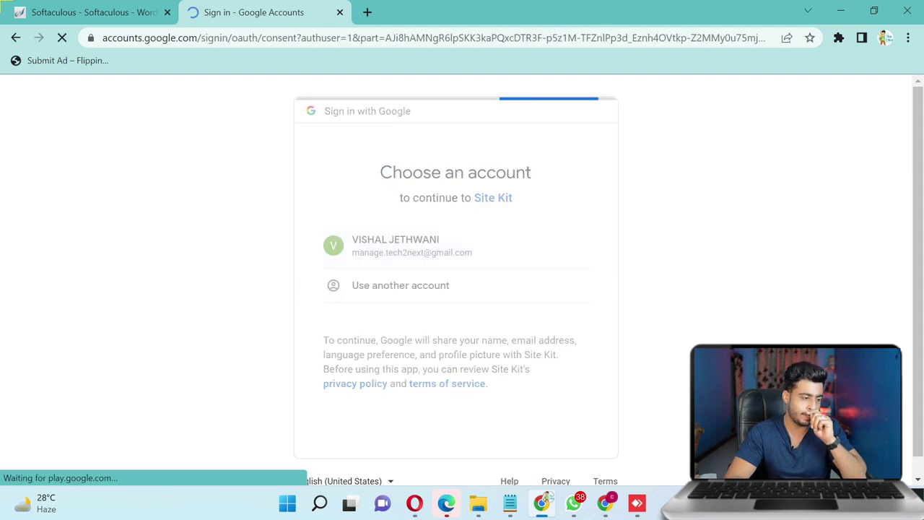
pyautogui.scroll(-2, 523, 381)
pyautogui.click(523, 381)
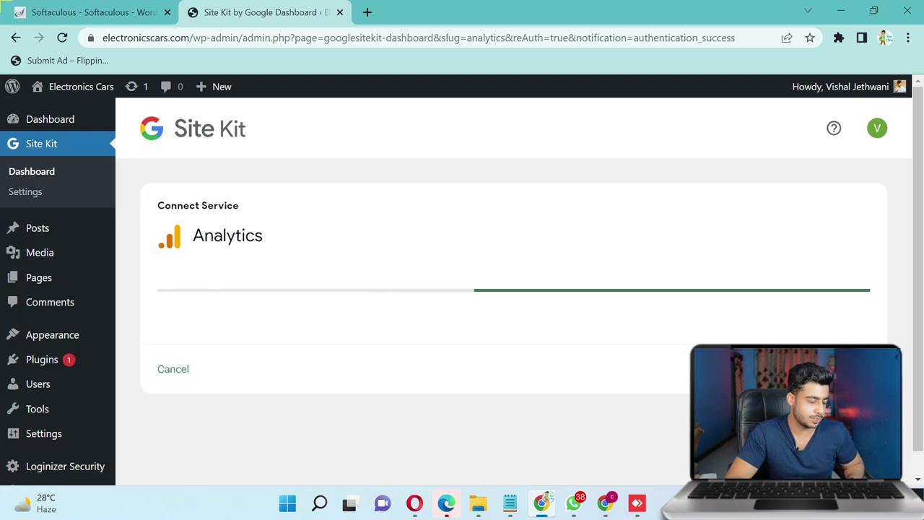
# Choose to set up a new Analytics account for Electronics Cars and grant Site Kit the extra access
pyautogui.click(229, 318)
pyautogui.scroll(-2, 217, 202)
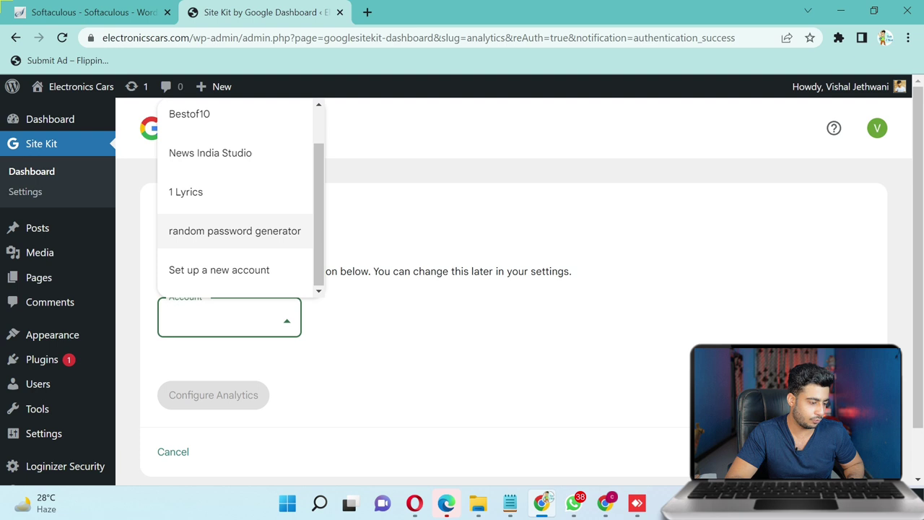
pyautogui.click(217, 268)
pyautogui.scroll(-2, 506, 289)
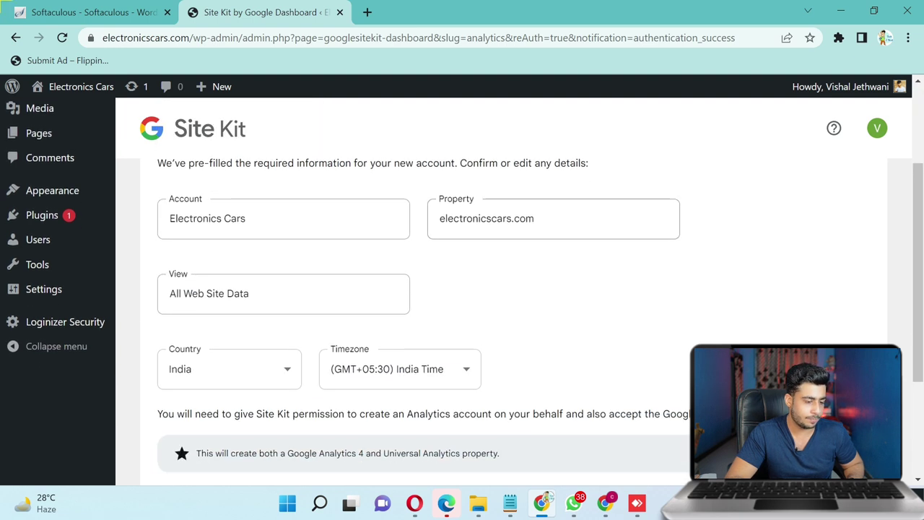
pyautogui.scroll(-1, 505, 289)
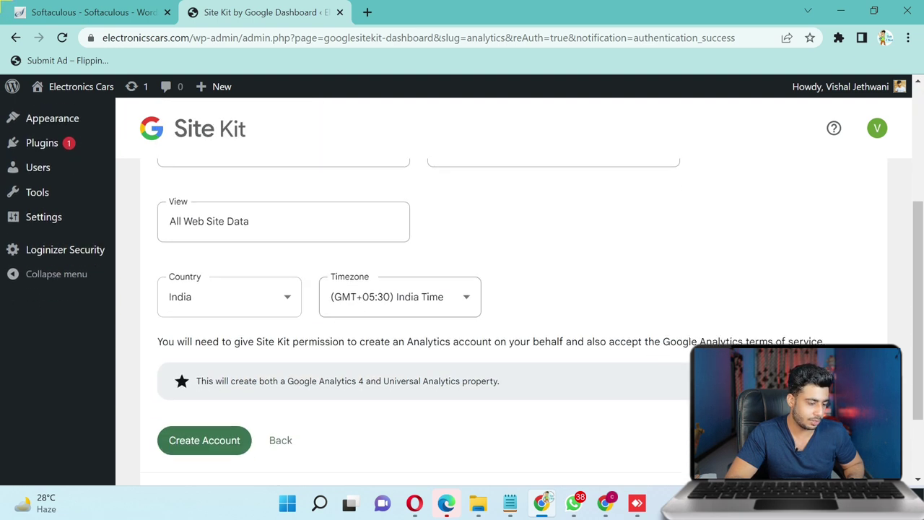
pyautogui.scroll(-2, 505, 288)
pyautogui.click(204, 340)
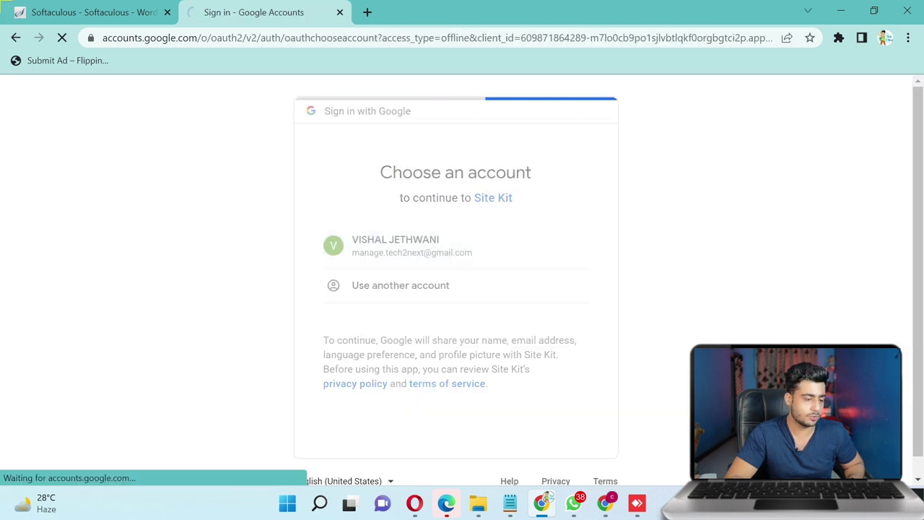
pyautogui.scroll(-2, 462, 289)
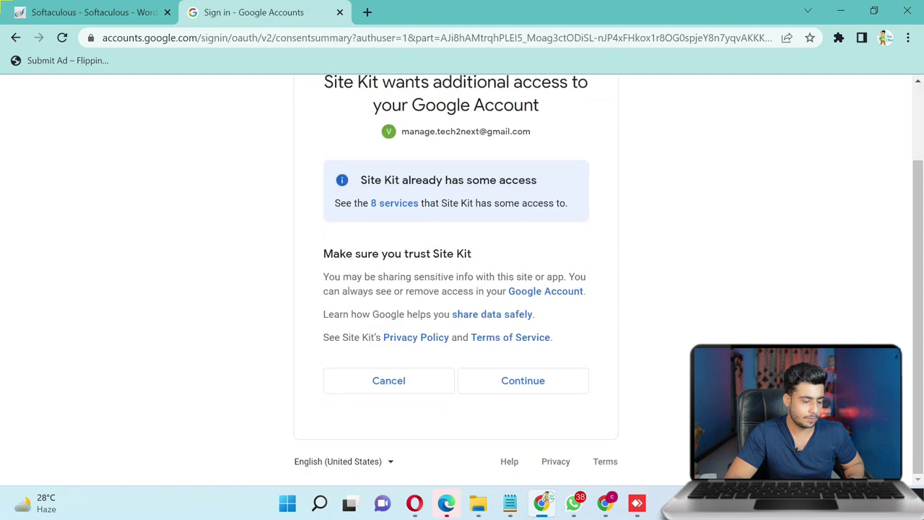
pyautogui.click(523, 380)
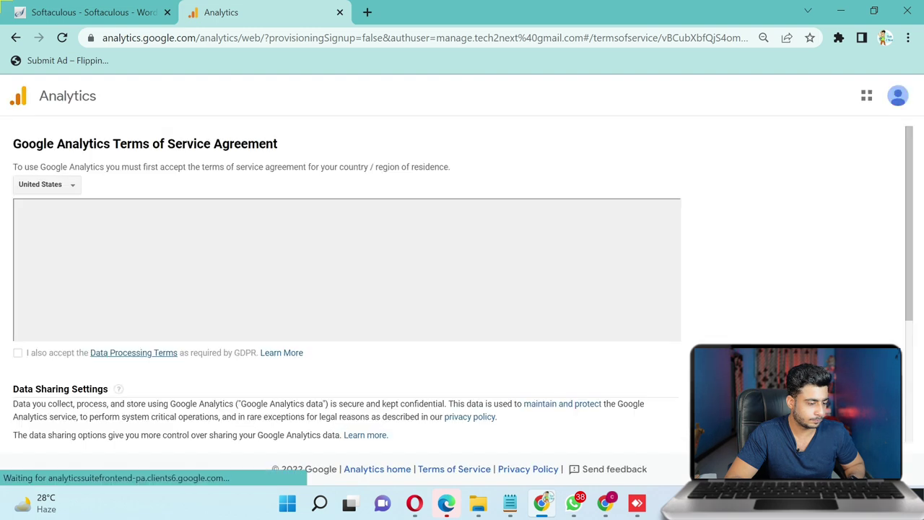
# Set the country to India, tick Data Processing Terms and Google products & services, and accept the terms
pyautogui.click(43, 185)
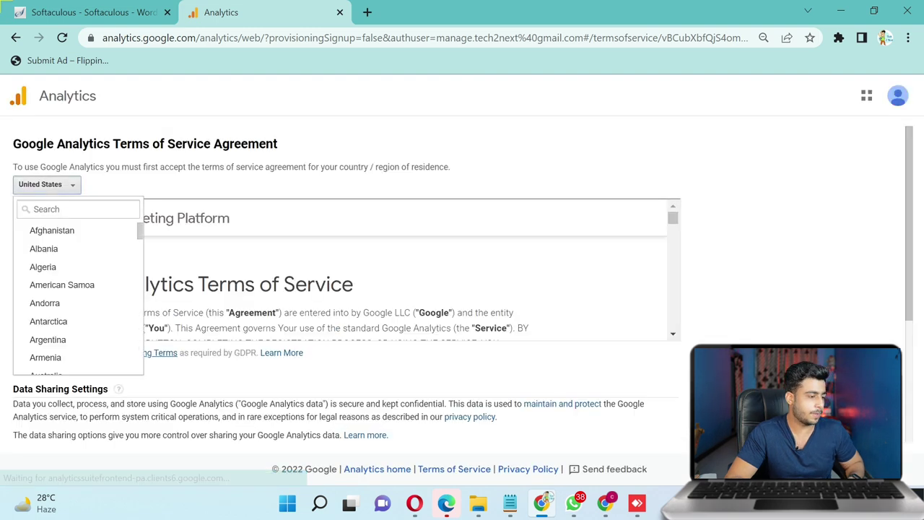
pyautogui.write('india')
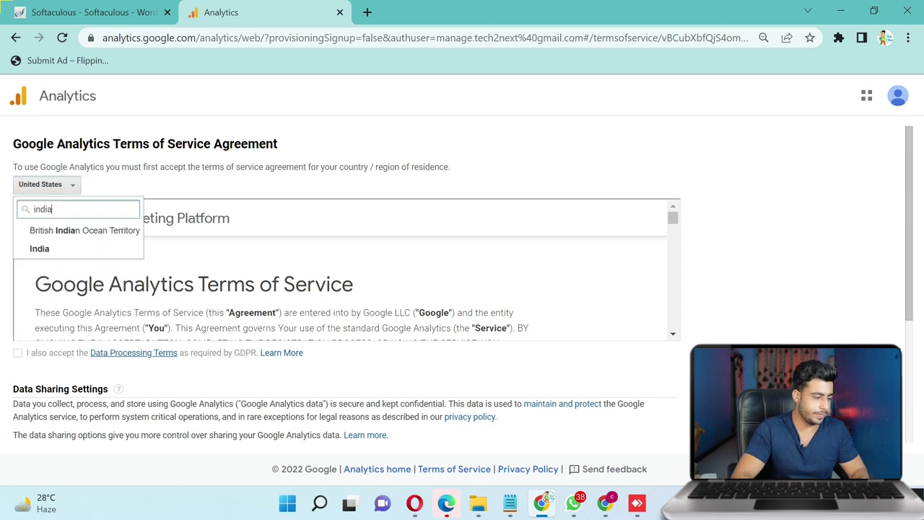
pyautogui.press('Down')
pyautogui.press('Return')
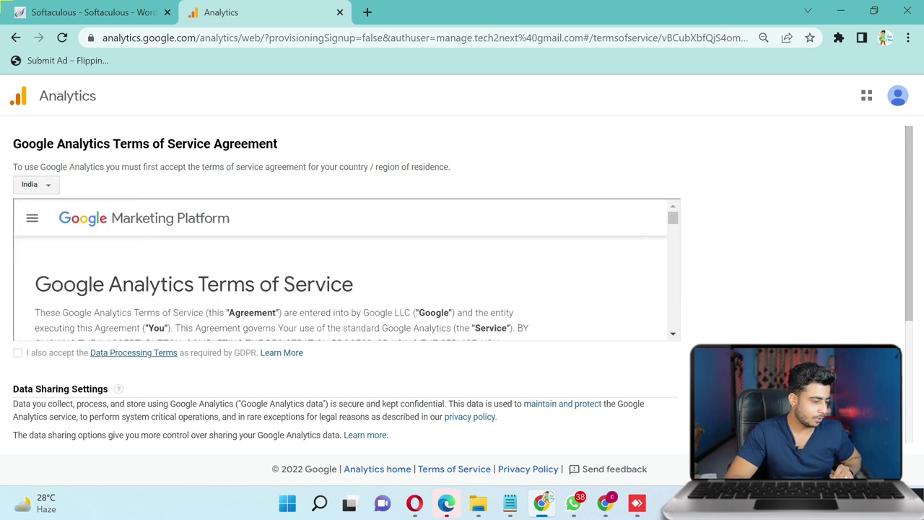
pyautogui.click(18, 352)
pyautogui.scroll(-5, 347, 267)
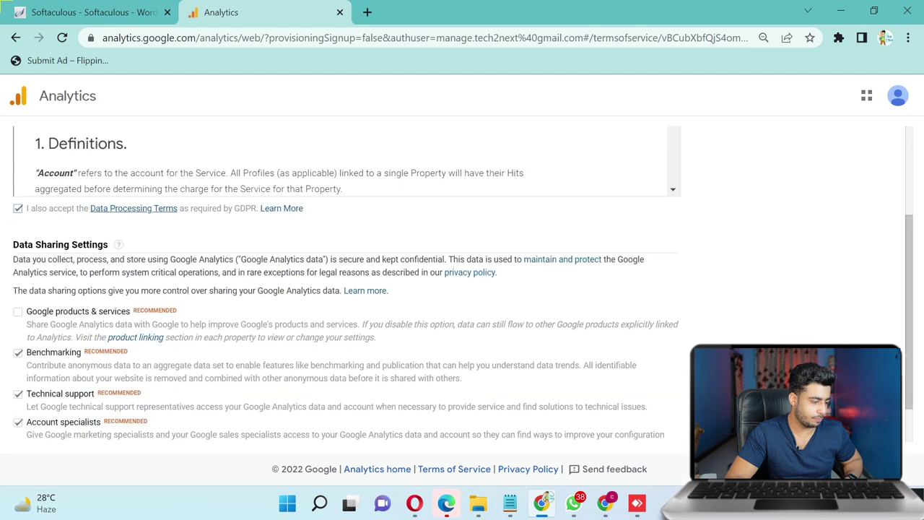
pyautogui.click(17, 258)
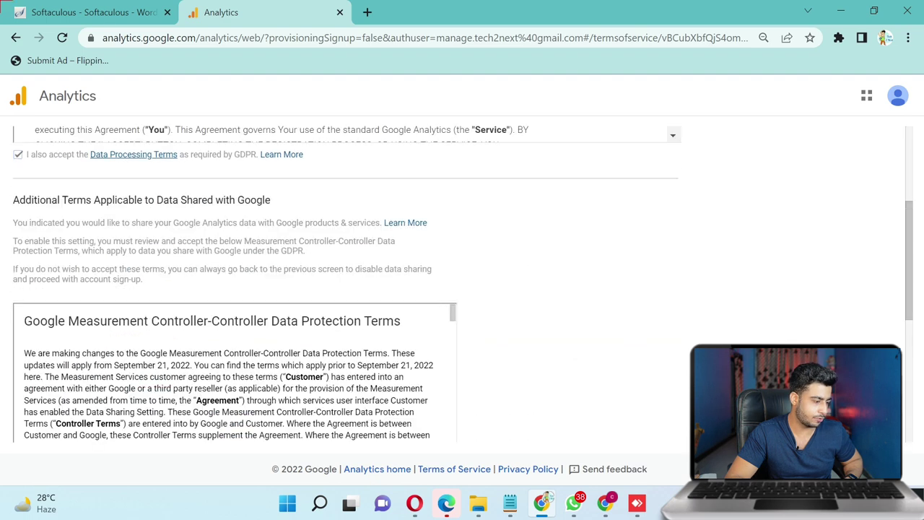
pyautogui.scroll(-5, 347, 288)
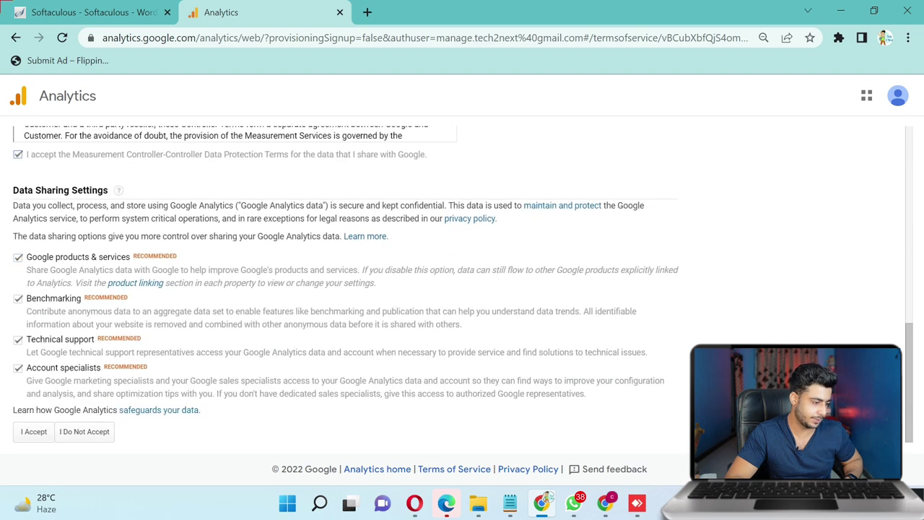
pyautogui.click(33, 431)
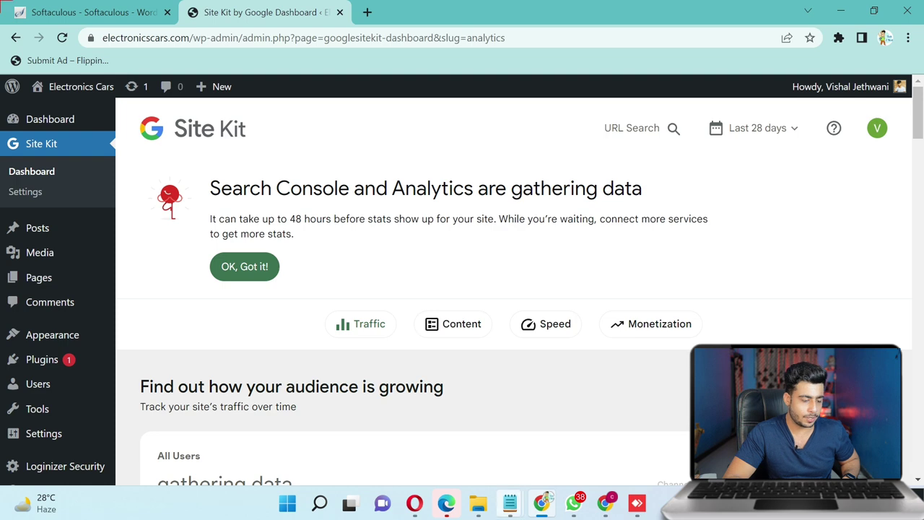
# Append ', international Targeting' to checklist item 5 in Notepad, then return to the browser
pyautogui.moveTo(510, 503)
pyautogui.click(628, 419)
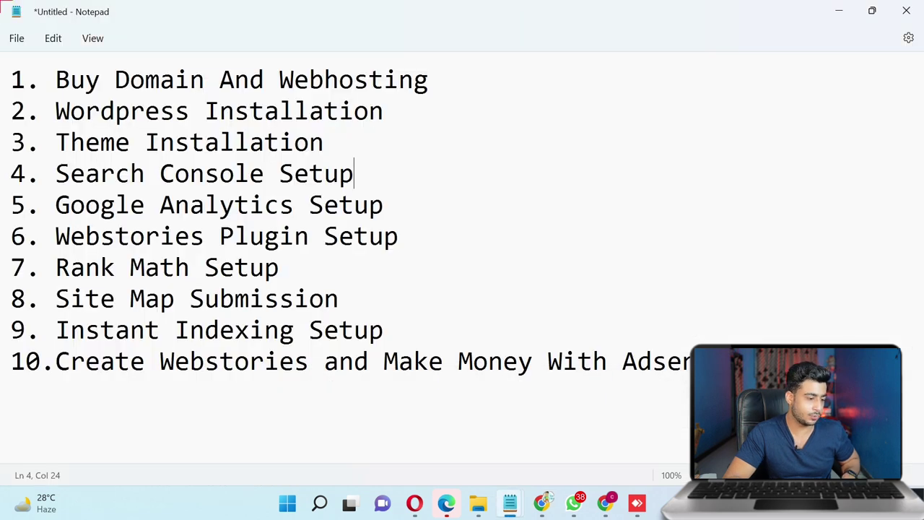
pyautogui.click(384, 204)
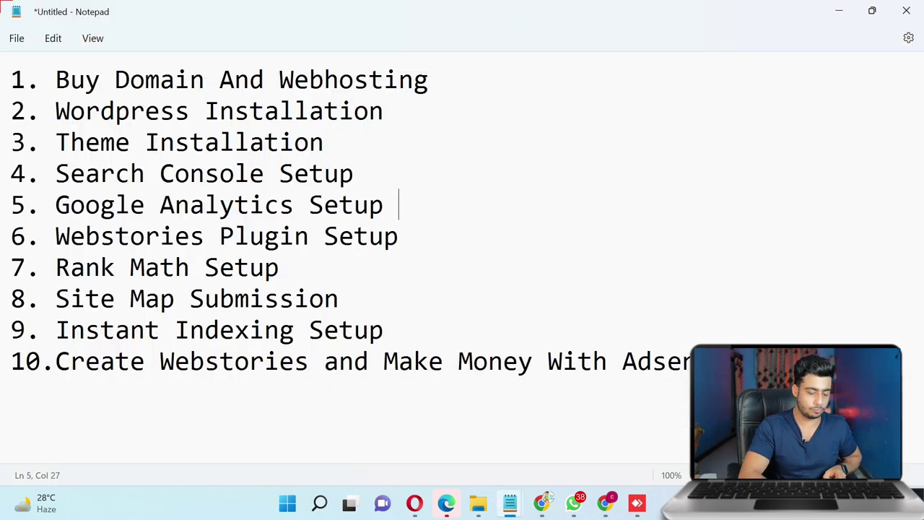
pyautogui.write(', in')
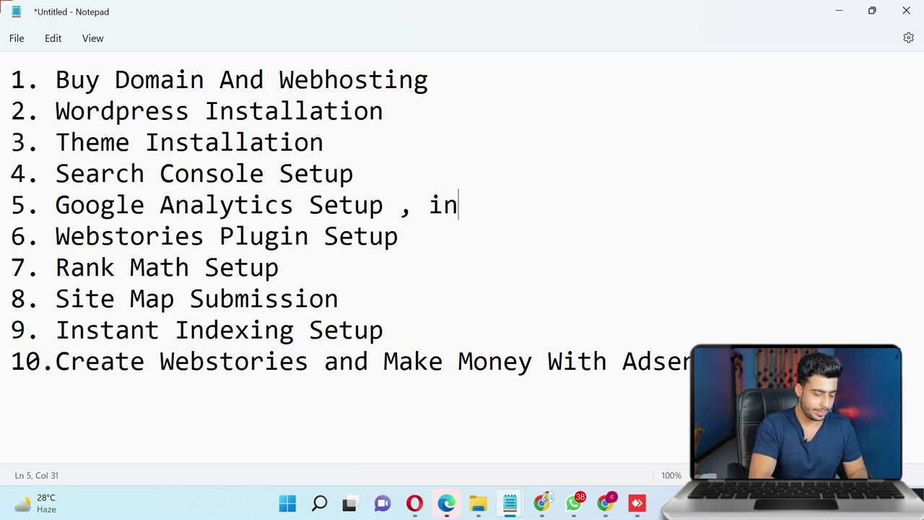
pyautogui.write('ternational Tare')
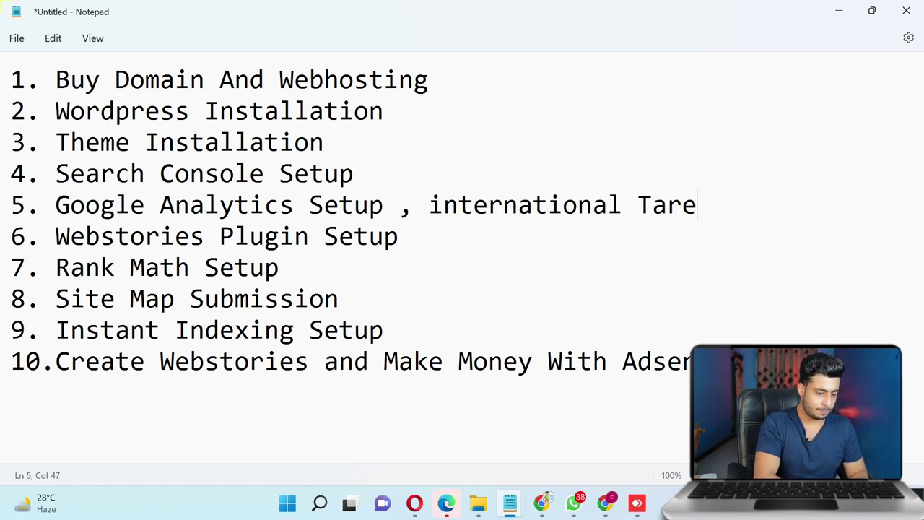
pyautogui.press('BackSpace')
pyautogui.write('geting')
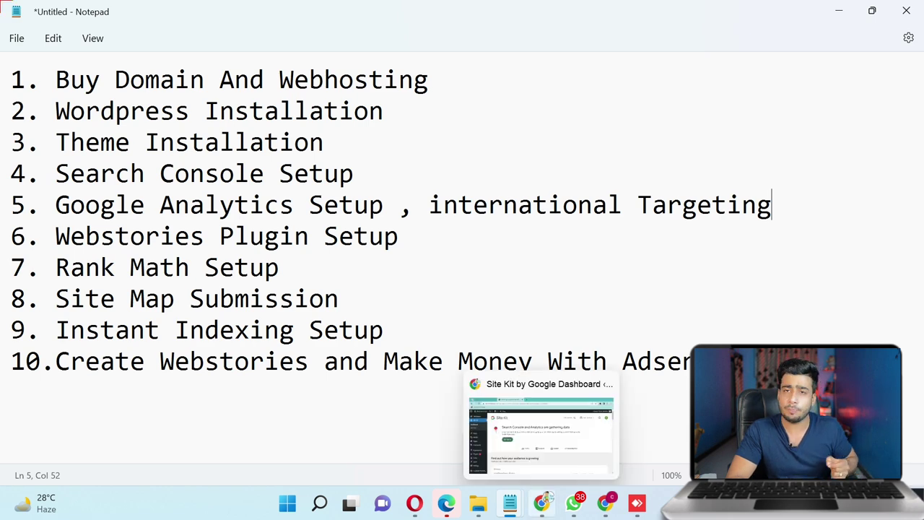
pyautogui.click(548, 499)
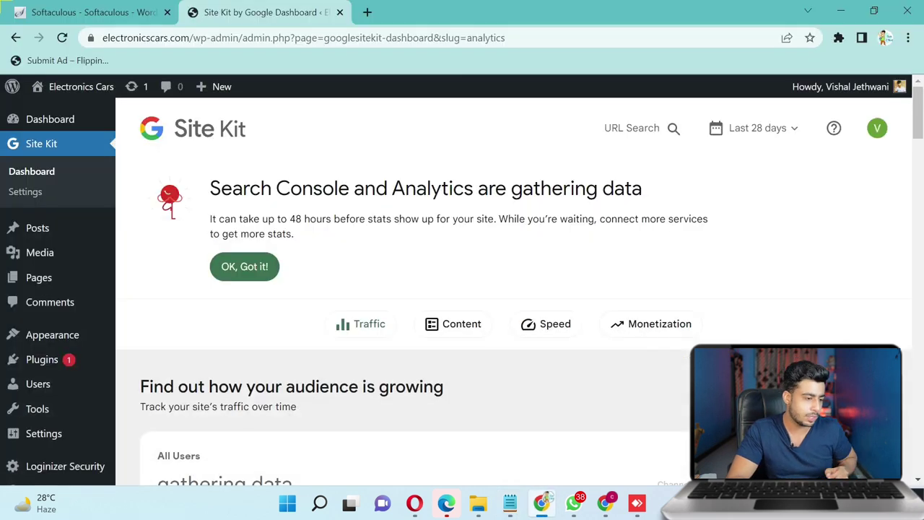
# Dismiss the Site Kit notice and open Google Search Console from a new-tab search
pyautogui.click(244, 267)
pyautogui.click(367, 12)
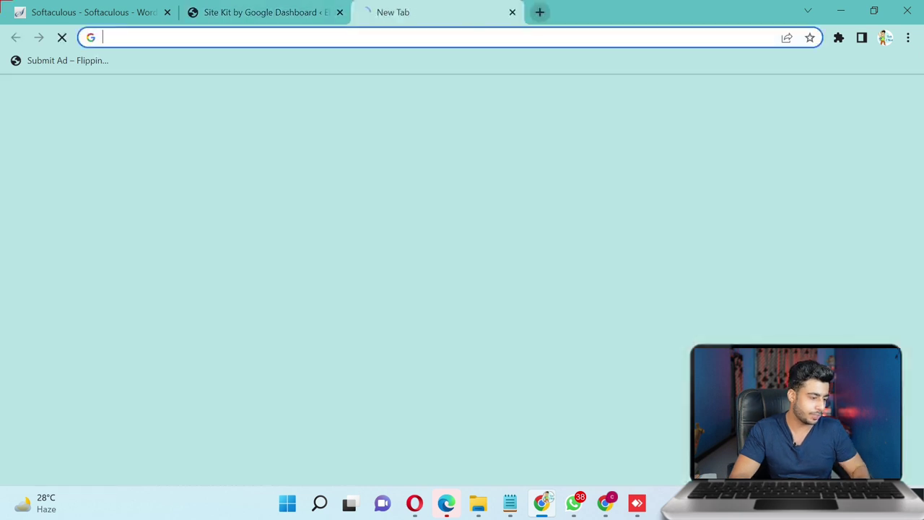
pyautogui.write('sear')
pyautogui.press('BackSpace')
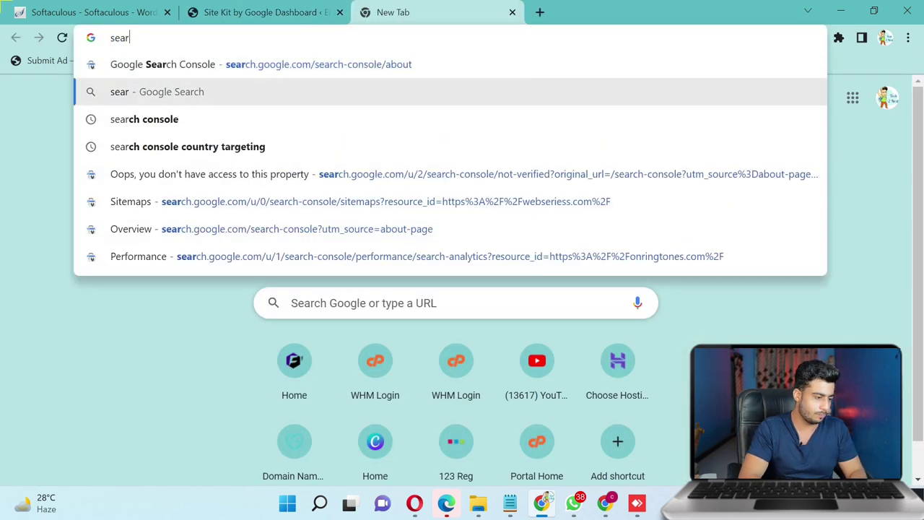
pyautogui.press('Down')
pyautogui.press('Return')
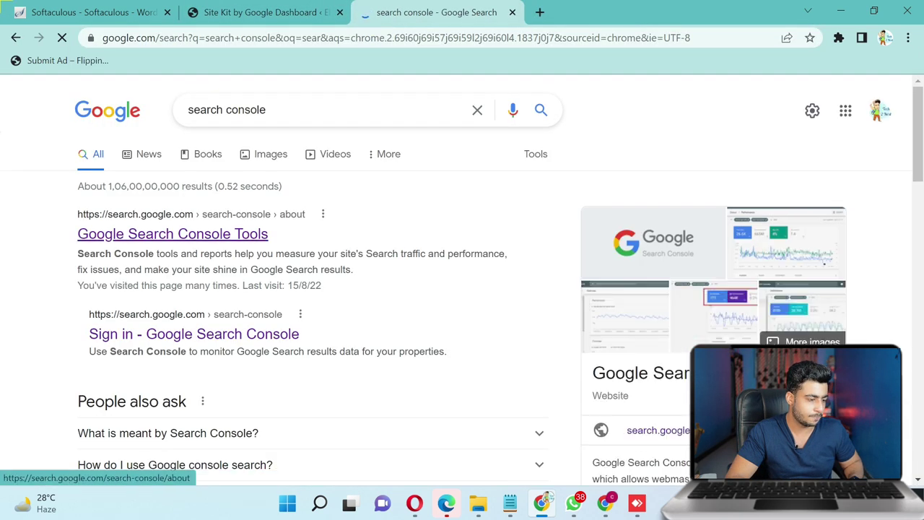
pyautogui.click(172, 234)
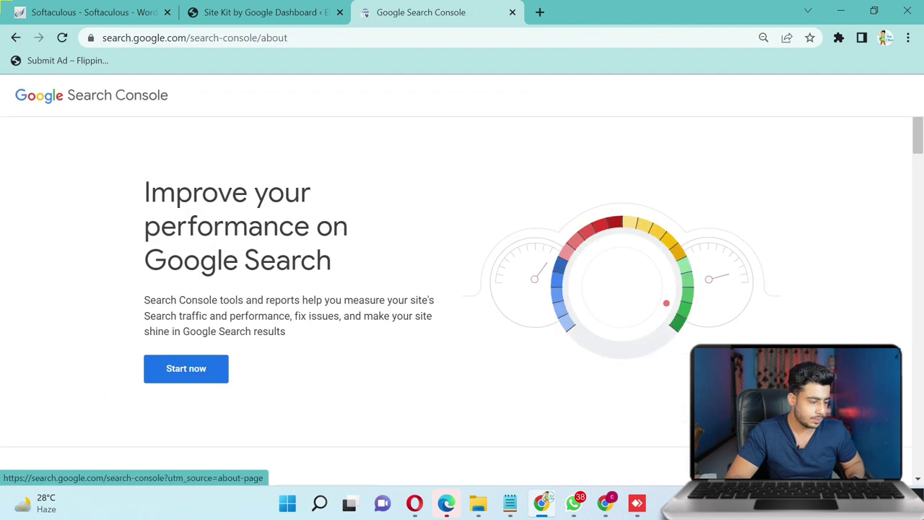
pyautogui.click(185, 369)
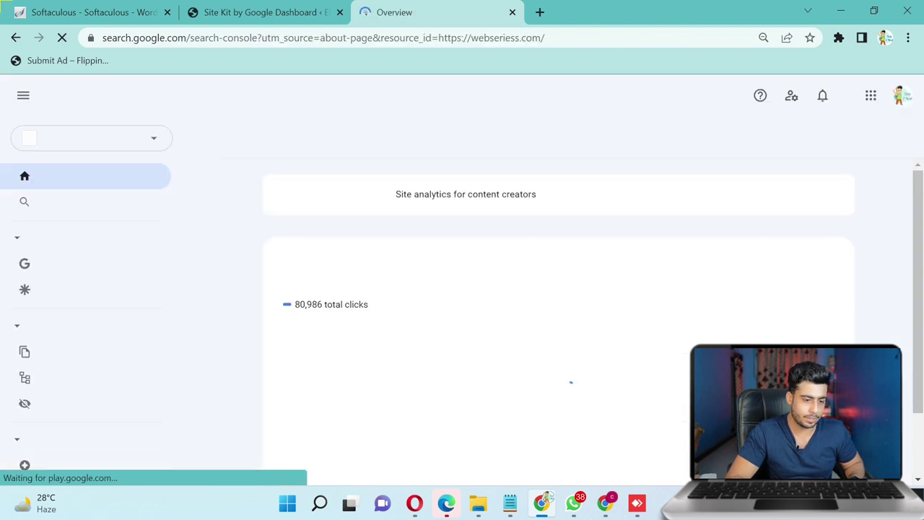
# Switch to the site's Google account, open the electronicscars.com property, and go to Legacy International targeting
pyautogui.click(900, 95)
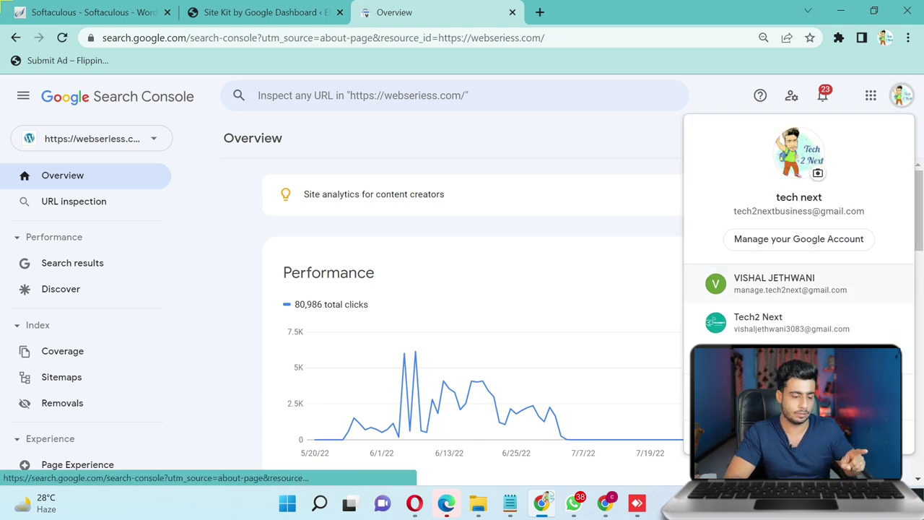
pyautogui.click(774, 283)
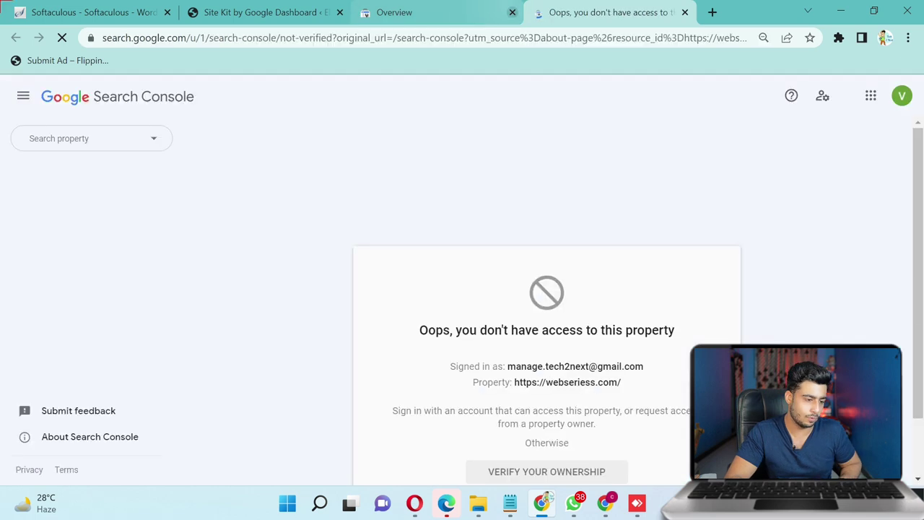
pyautogui.click(513, 12)
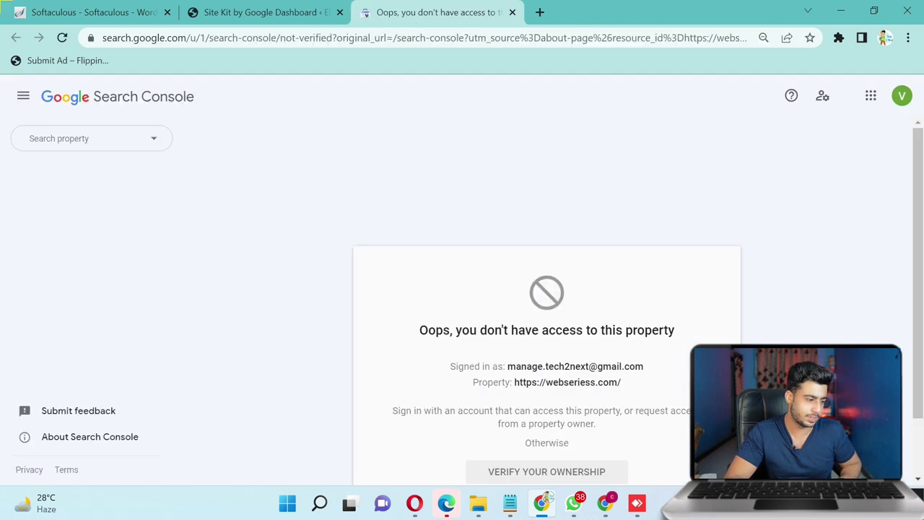
pyautogui.click(86, 138)
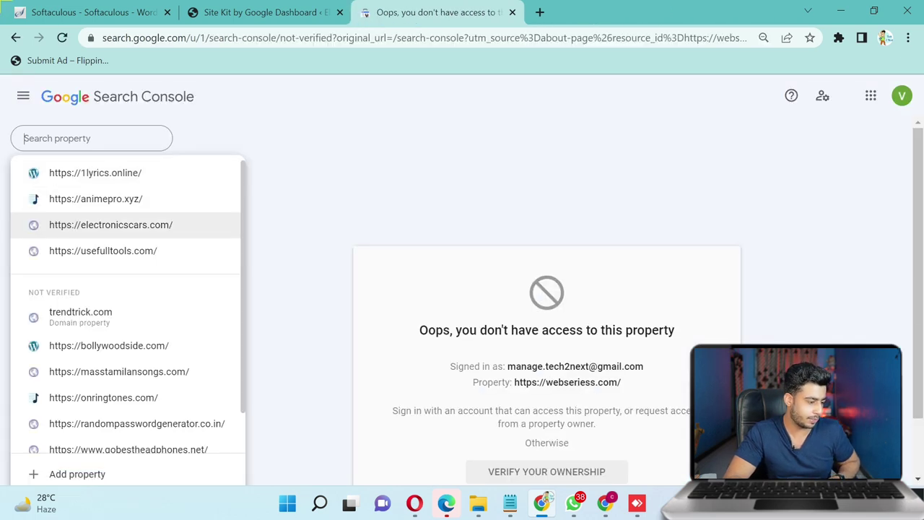
pyautogui.click(109, 224)
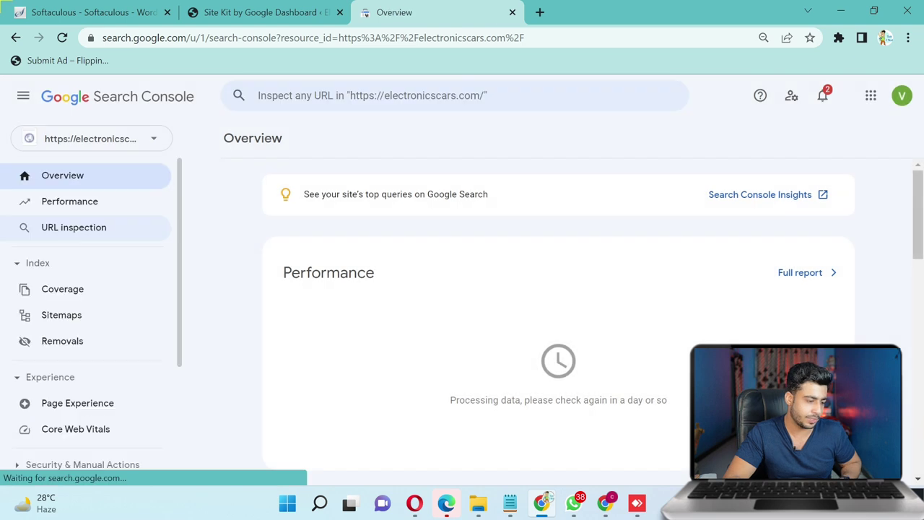
pyautogui.scroll(-3, 87, 238)
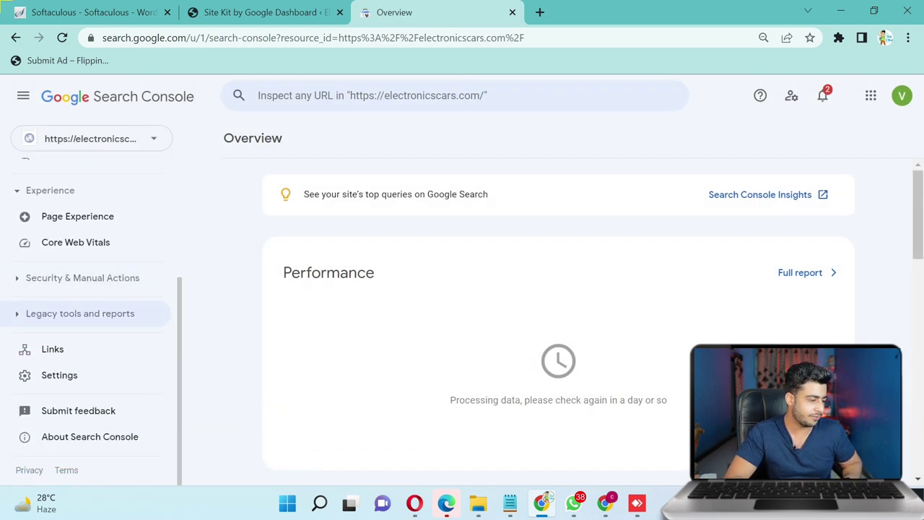
pyautogui.click(80, 313)
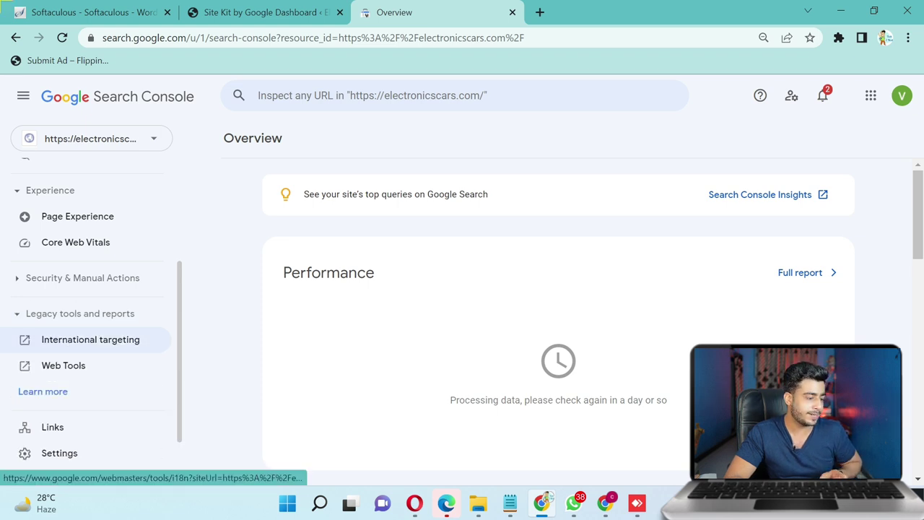
pyautogui.click(90, 339)
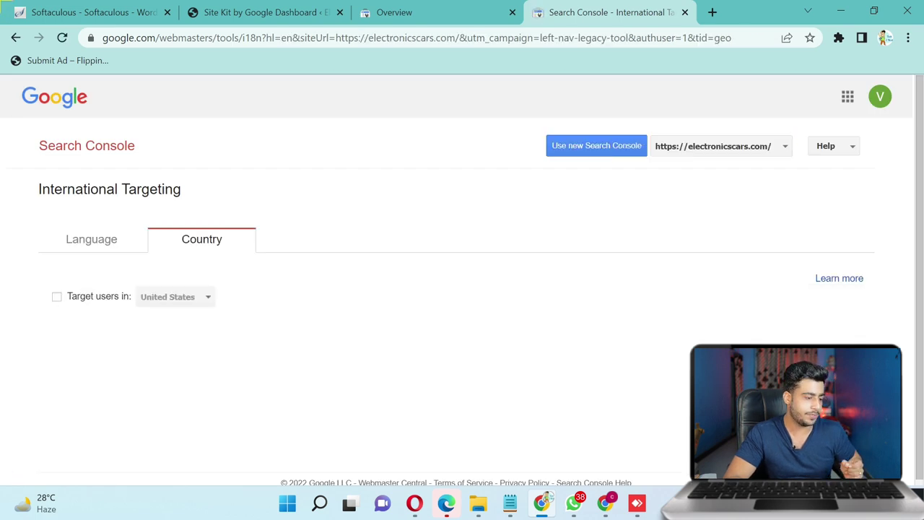
# Enable country targeting, save United States as the target country, and return to Site Kit
pyautogui.click(56, 296)
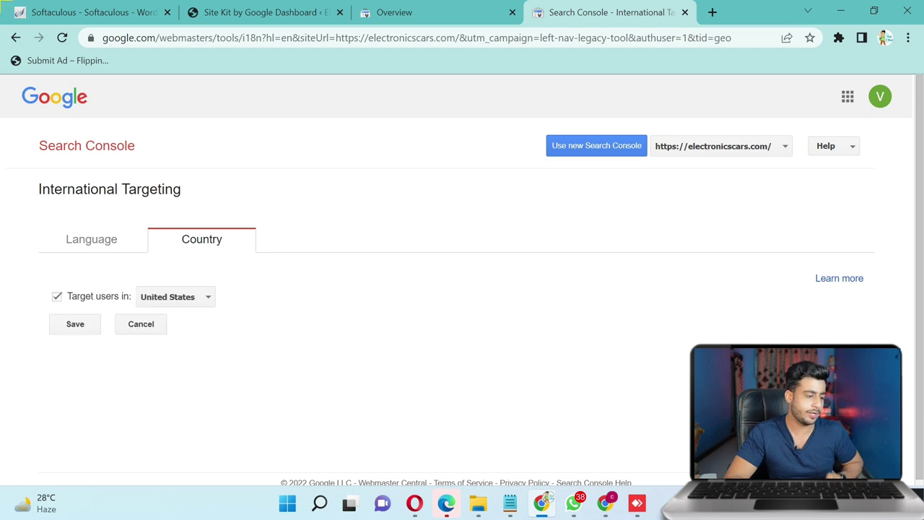
pyautogui.click(175, 296)
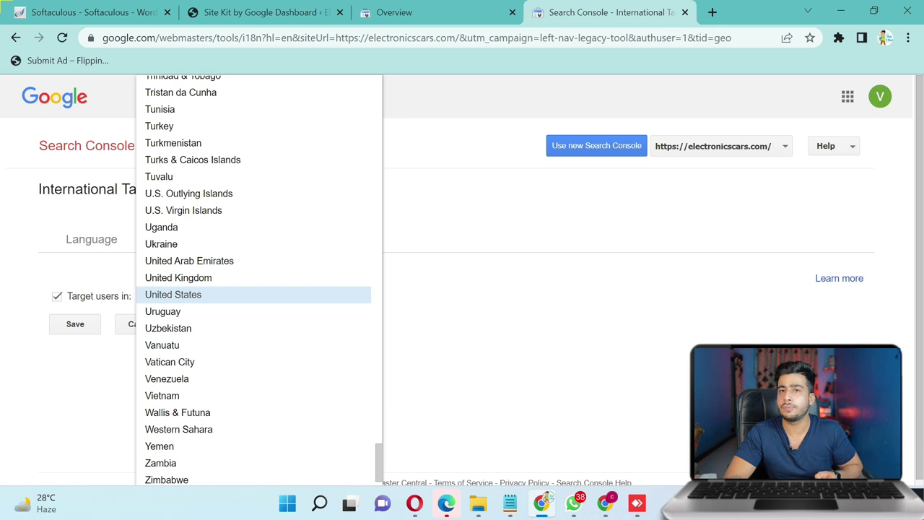
pyautogui.press('Return')
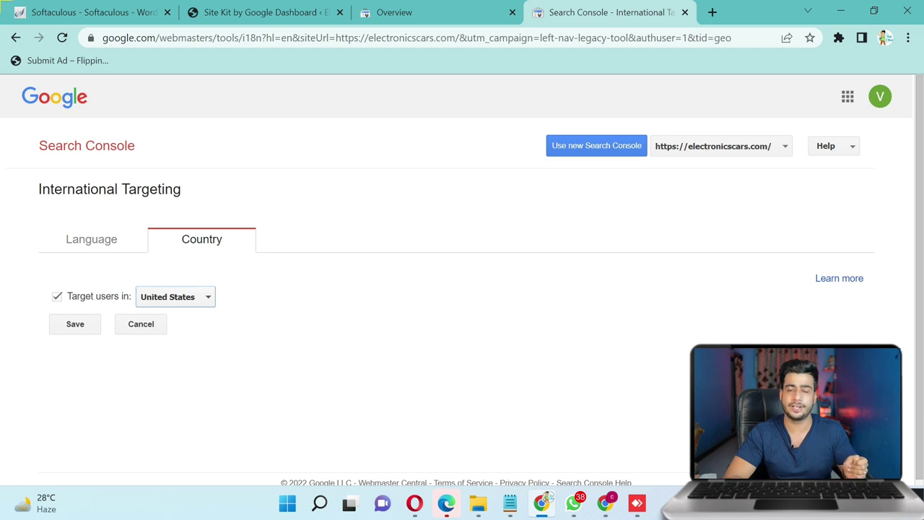
pyautogui.press('Tab')
pyautogui.press('Return')
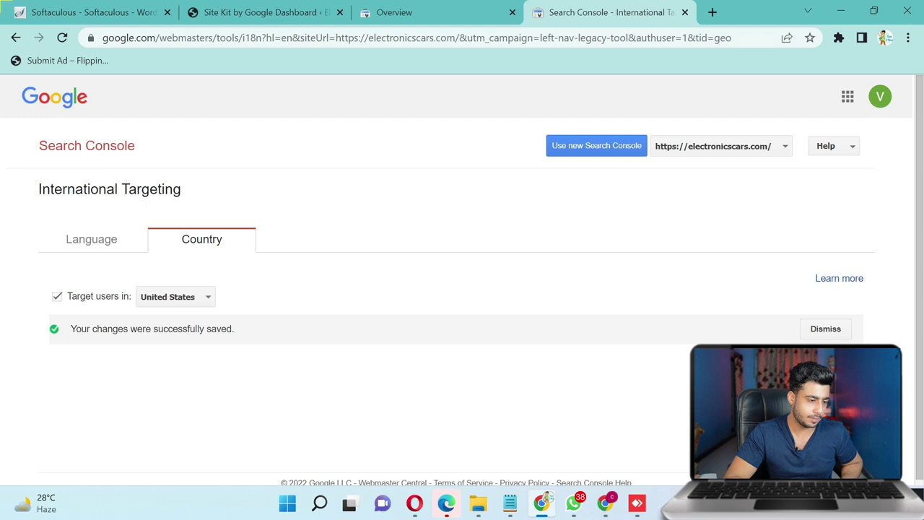
pyautogui.hotkey('ctrl', 'shift', 'Tab')
pyautogui.hotkey('ctrl', 'shift', 'Tab')
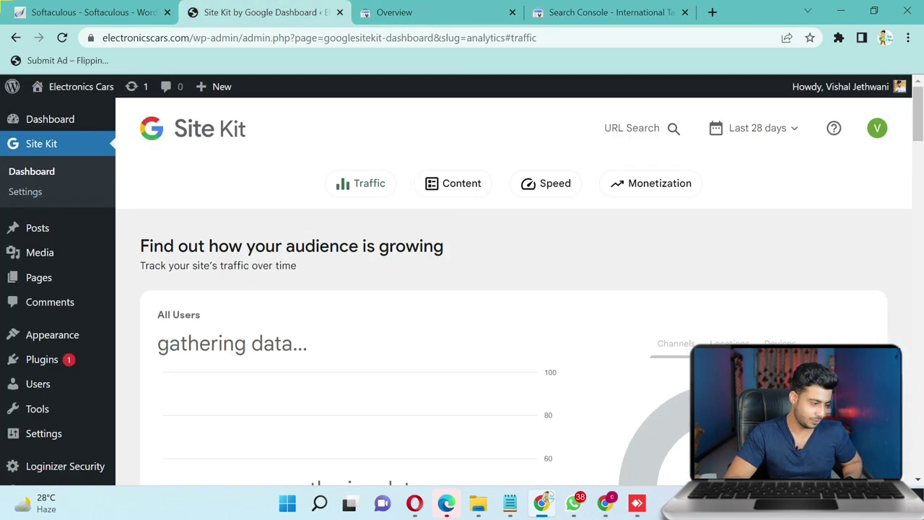
# Highlight the Webstories Plugin Setup line in the Notepad checklist
pyautogui.moveTo(40, 253)
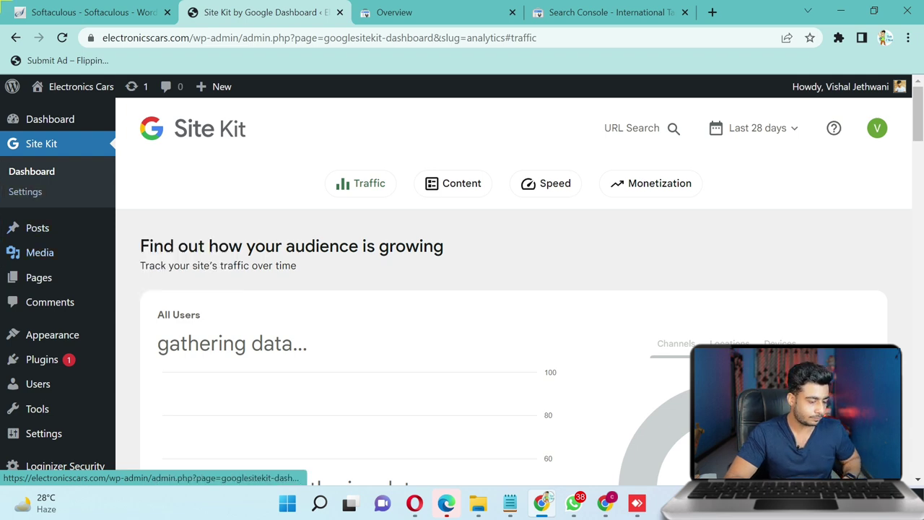
pyautogui.moveTo(510, 504)
pyautogui.click(642, 426)
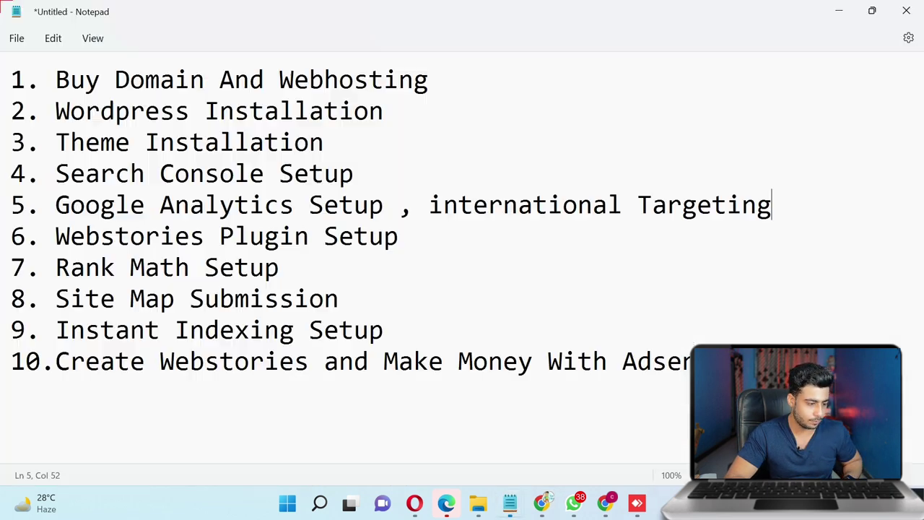
pyautogui.moveTo(56, 236); pyautogui.dragTo(399, 236)
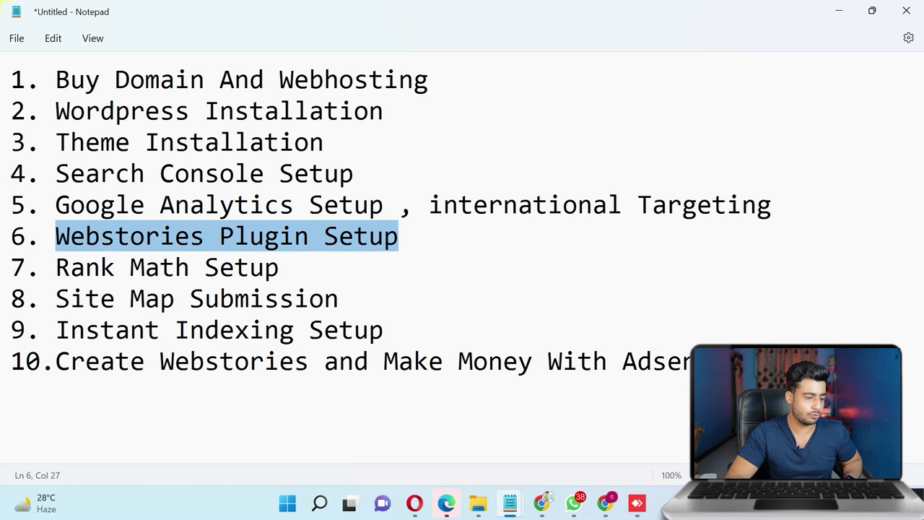
# Go to Plugins > Add New in the WordPress dashboard
pyautogui.hotkey('alt', 'Tab')
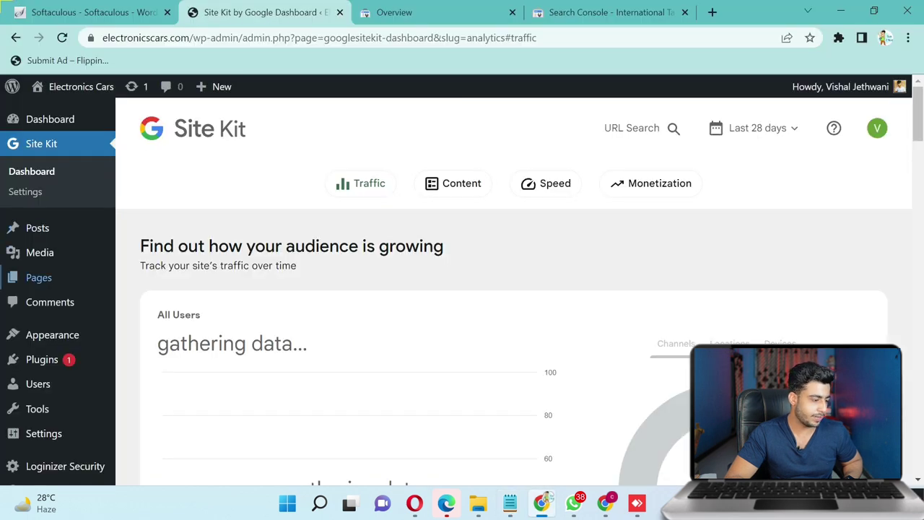
pyautogui.moveTo(43, 335)
pyautogui.moveTo(44, 359)
pyautogui.click(149, 380)
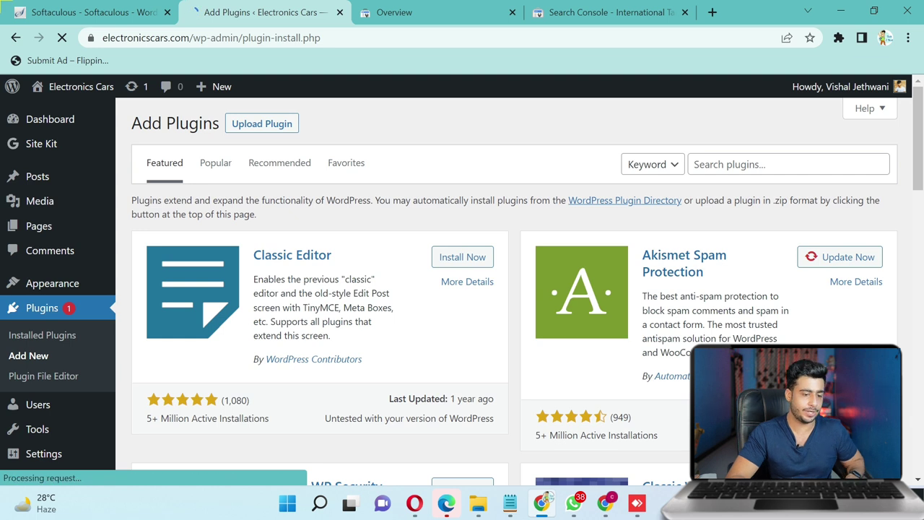
# Search plugins for 'webstor', then install and activate the Web Stories plugin by Google
pyautogui.click(776, 164)
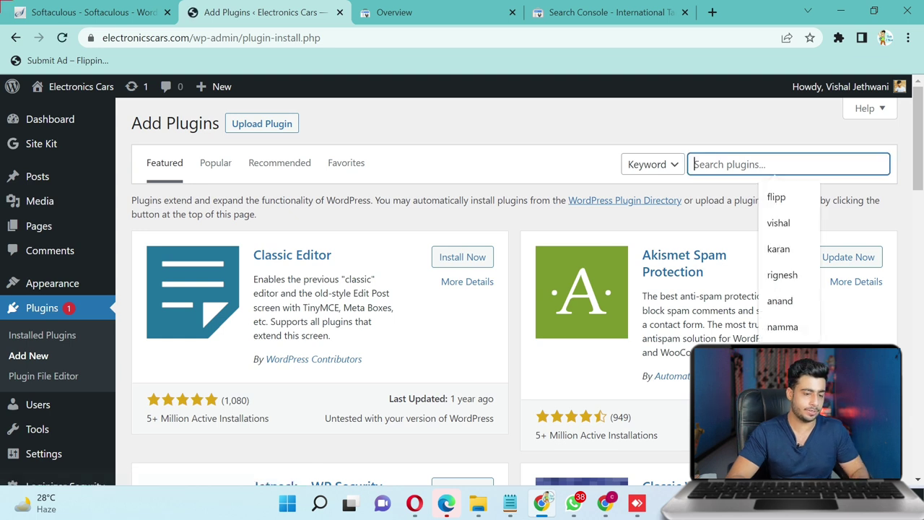
pyautogui.write('webstories')
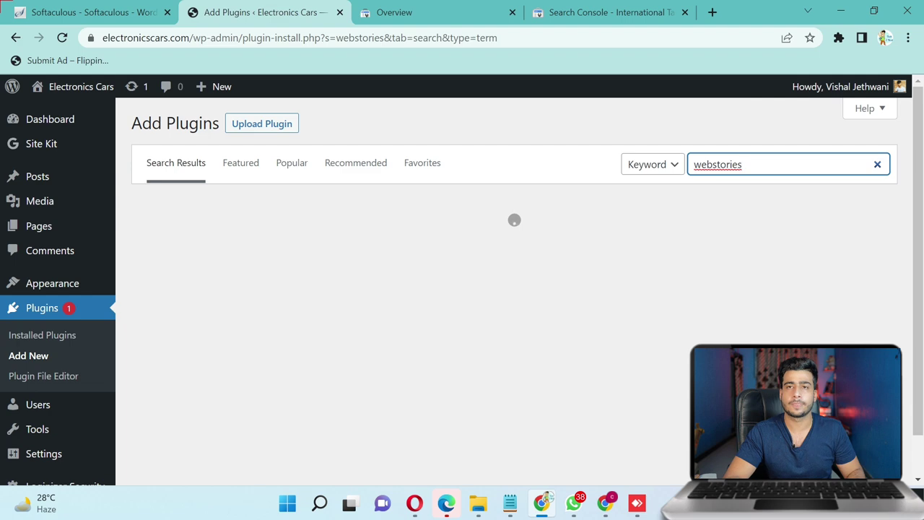
pyautogui.scroll(-4, 462, 289)
pyautogui.scroll(4, 462, 288)
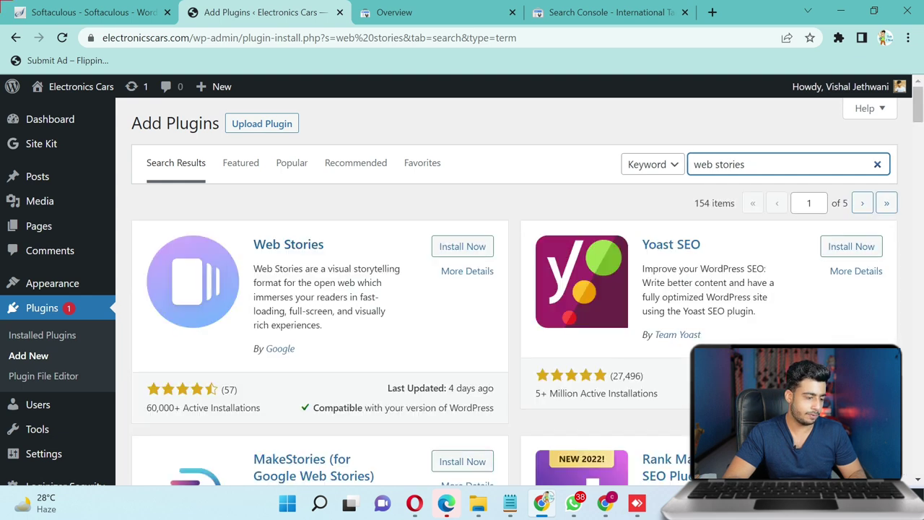
pyautogui.tripleClick(274, 348)
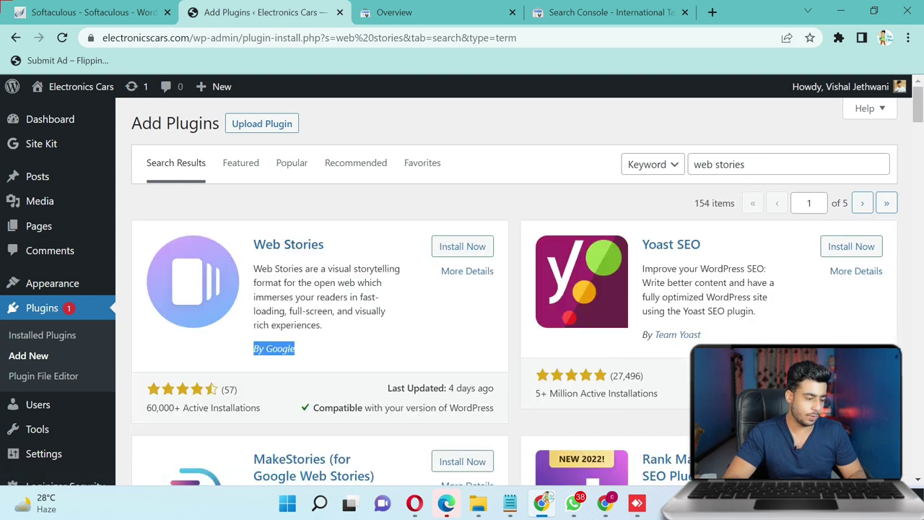
pyautogui.click(462, 246)
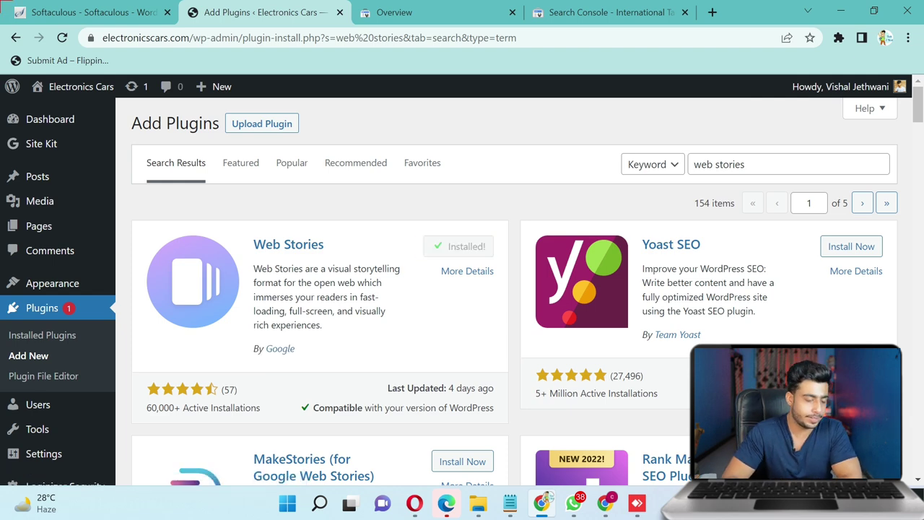
pyautogui.click(469, 246)
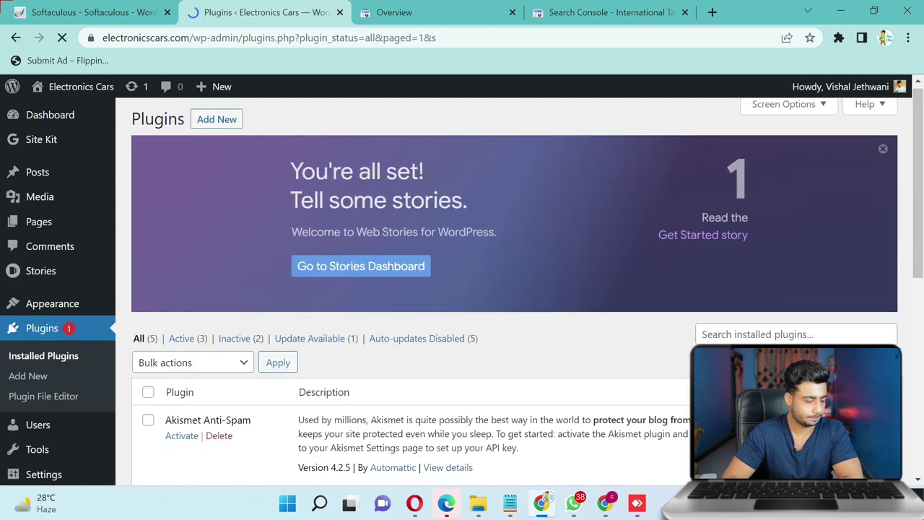
# Open Stories > Settings, scroll to the Publisher Logo section, then start a new browser tab
pyautogui.scroll(-5, 506, 289)
pyautogui.scroll(1, 28, 205)
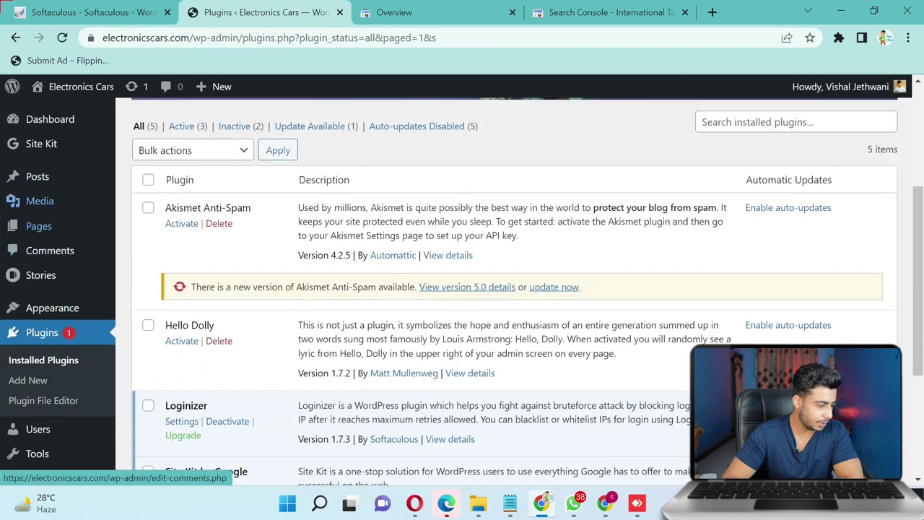
pyautogui.moveTo(29, 203)
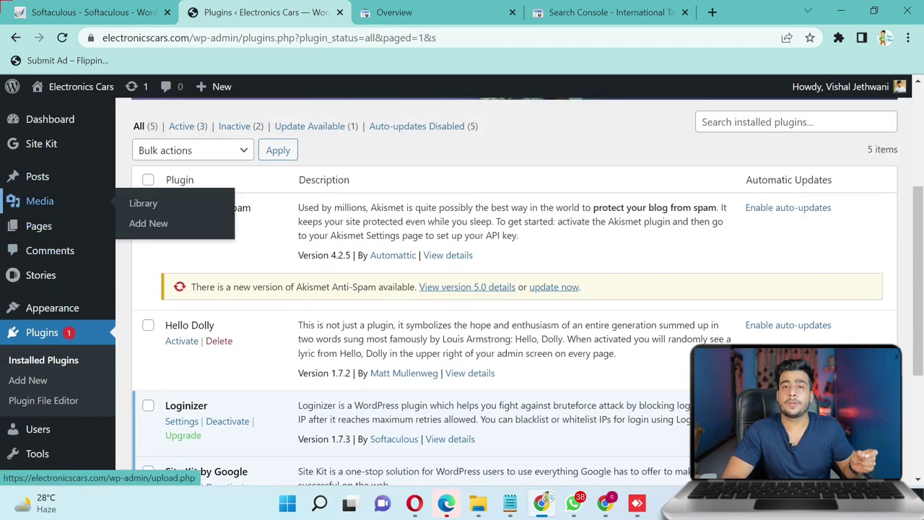
pyautogui.moveTo(41, 275)
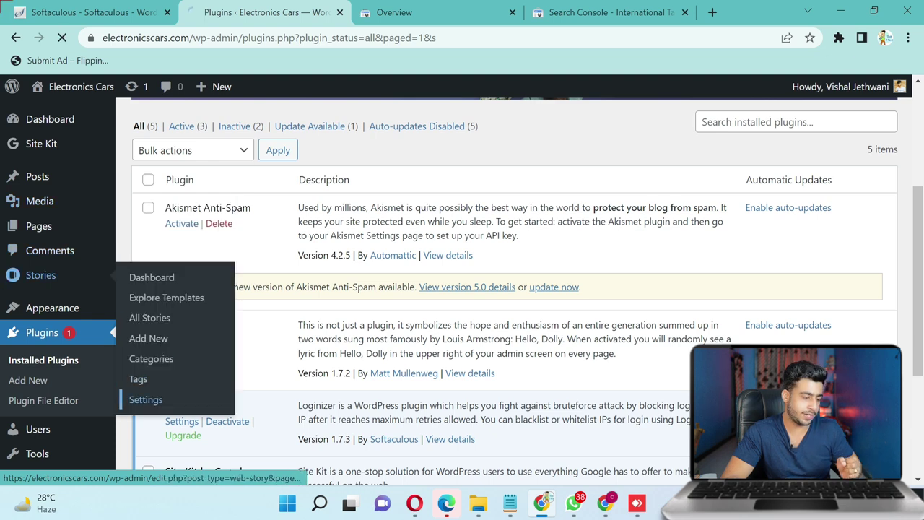
pyautogui.click(146, 399)
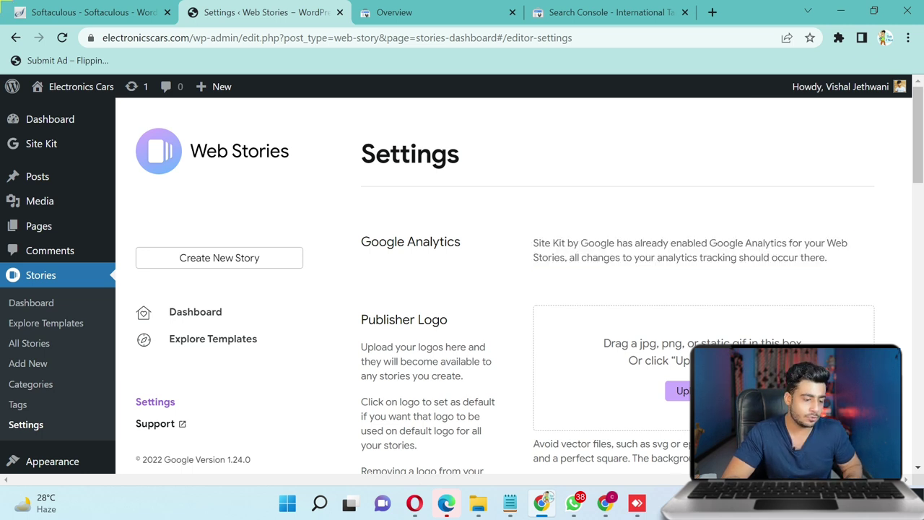
pyautogui.moveTo(361, 319); pyautogui.dragTo(448, 320)
pyautogui.scroll(-1, 729, 318)
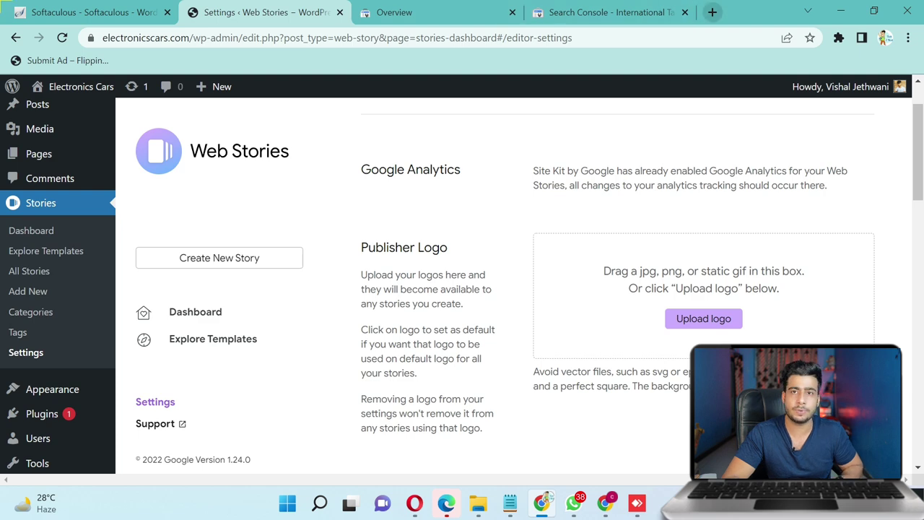
pyautogui.hotkey('ctrl', 't')
# Go to designevo.com/logo-maker and search the templates for 'cars'
pyautogui.write('de')
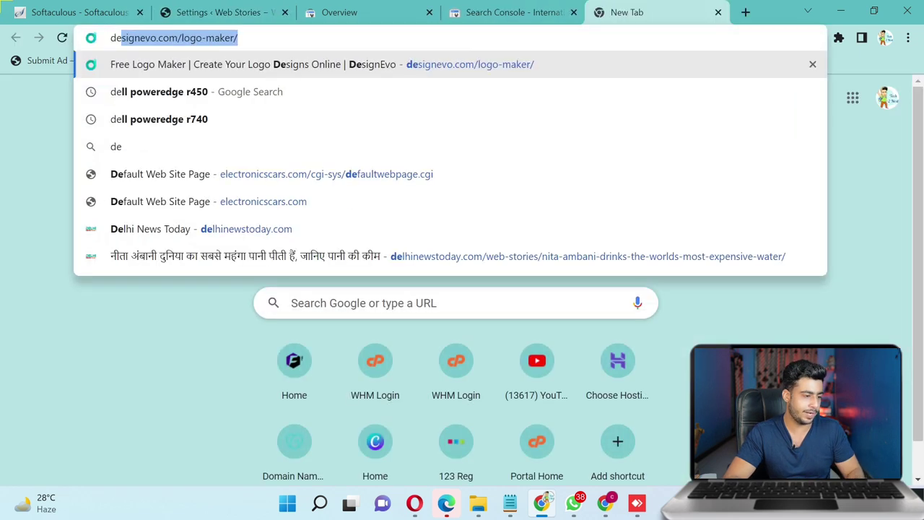
pyautogui.press('Return')
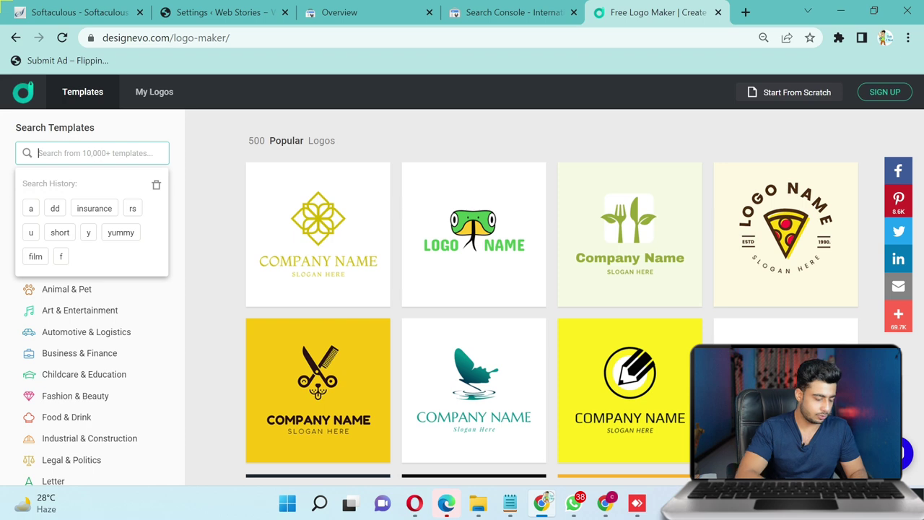
pyautogui.write('cars')
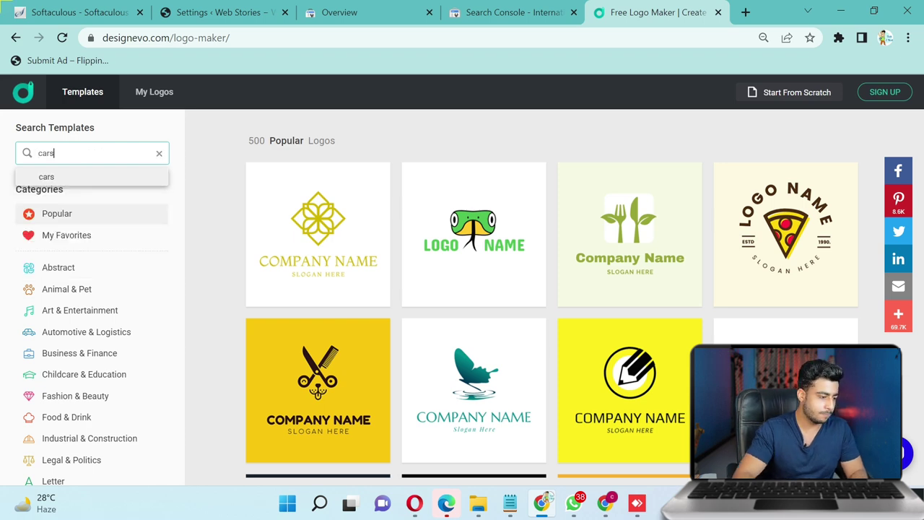
pyautogui.press('Return')
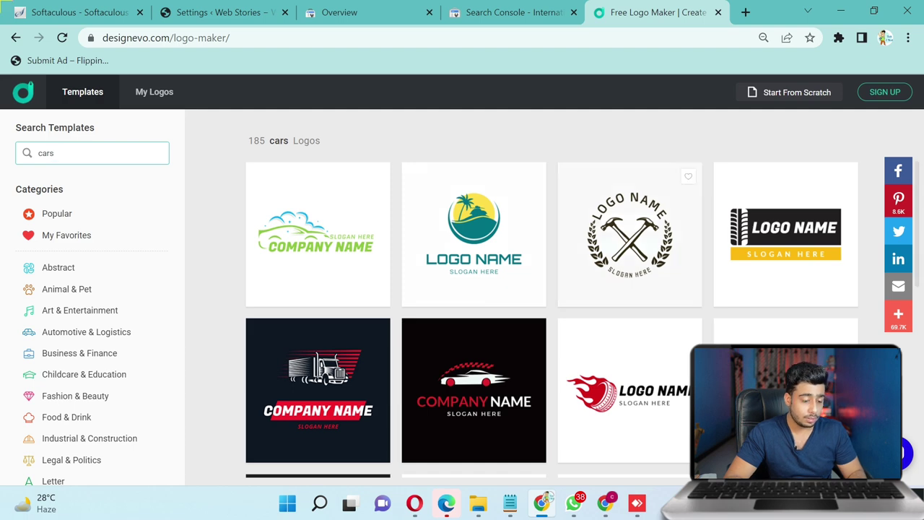
pyautogui.scroll(-6, 630, 303)
pyautogui.scroll(3, 630, 304)
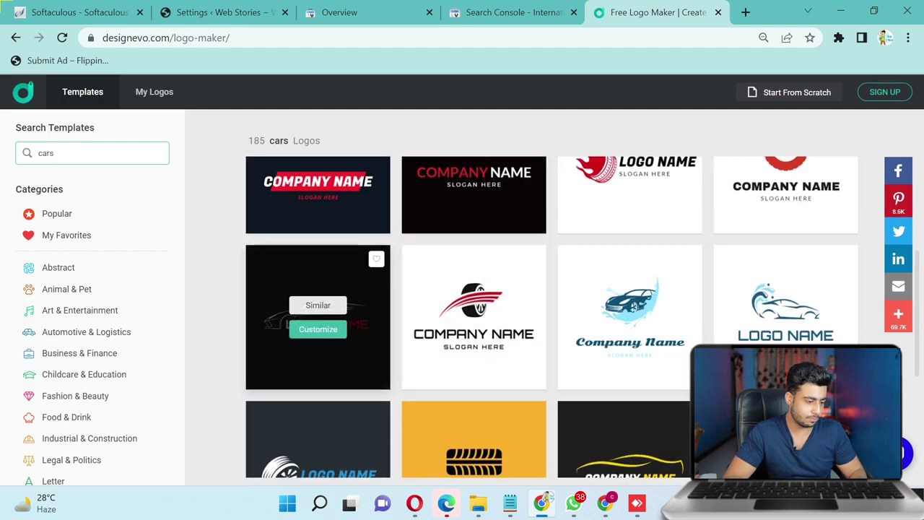
# Open the dark car outline template, make the background white and the LOGO text black
pyautogui.click(317, 328)
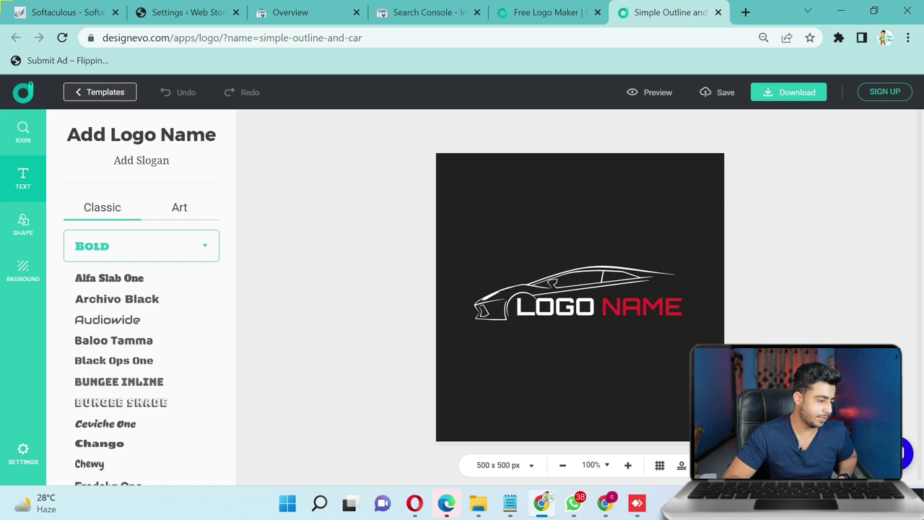
pyautogui.click(24, 270)
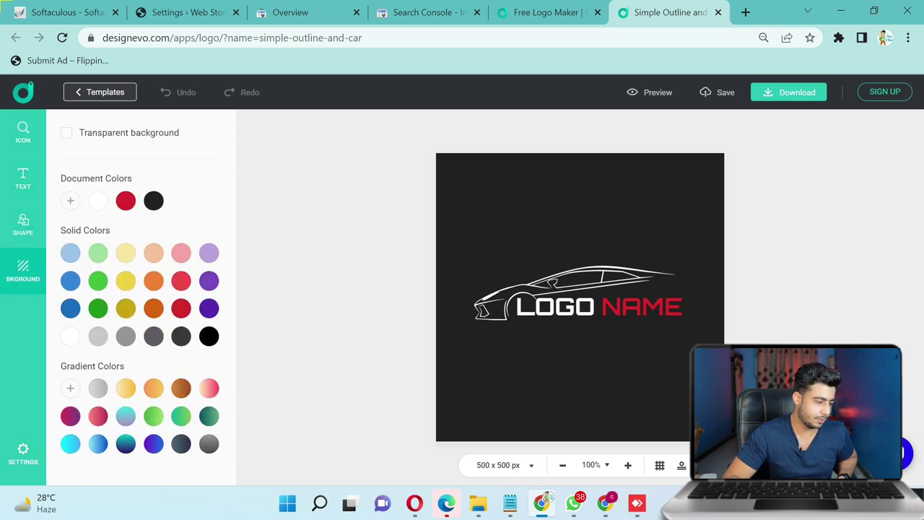
pyautogui.click(70, 336)
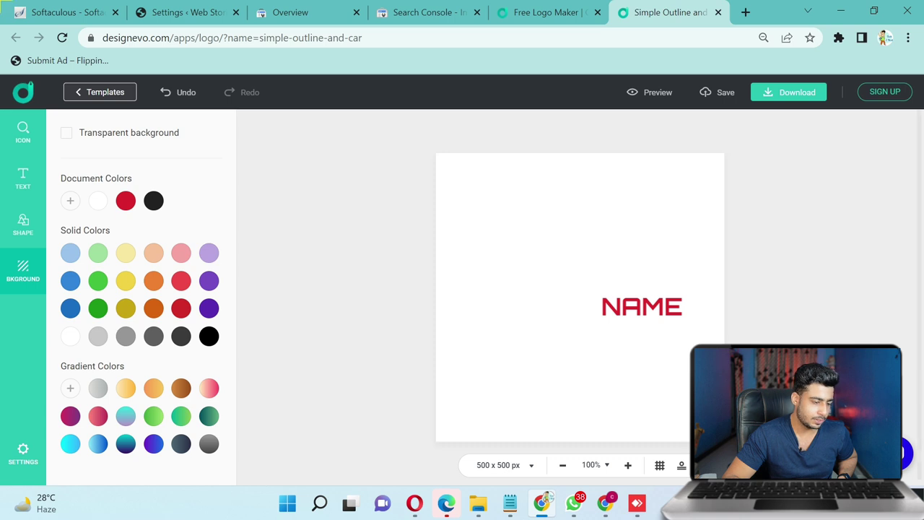
pyautogui.click(559, 313)
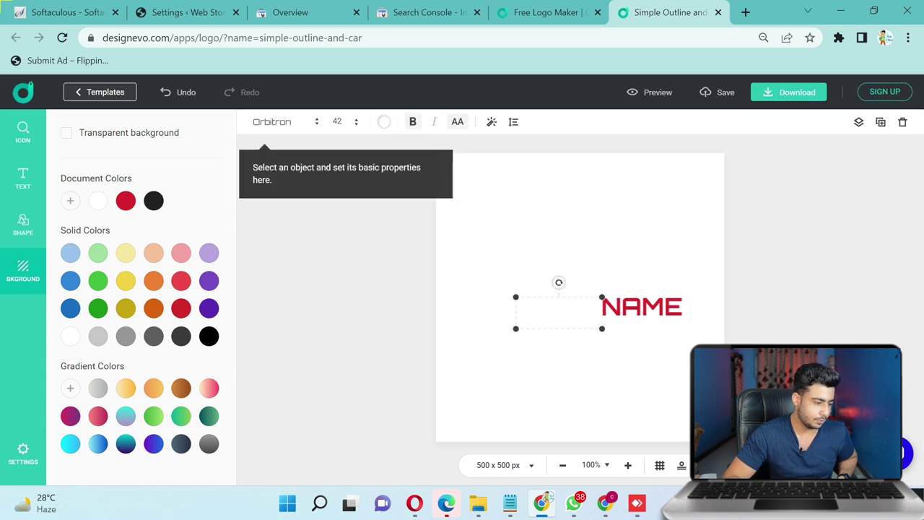
pyautogui.click(384, 122)
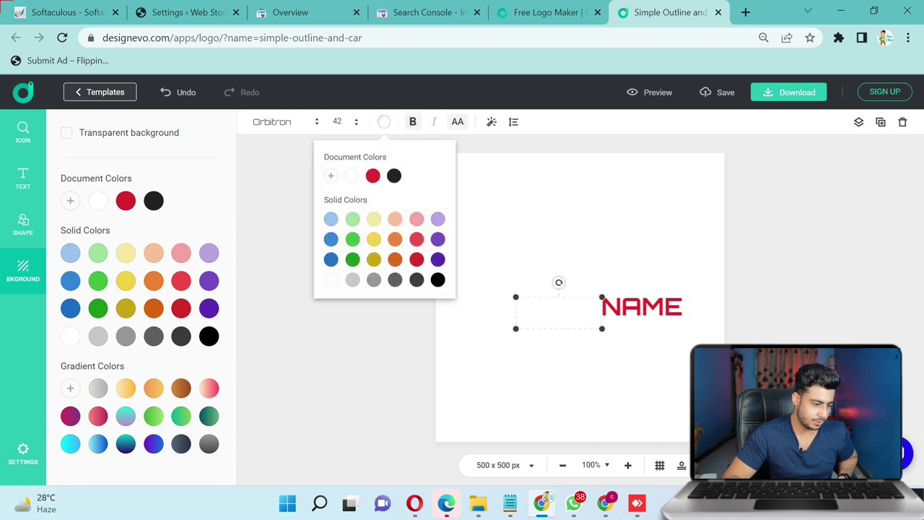
pyautogui.click(394, 175)
pyautogui.press('Escape')
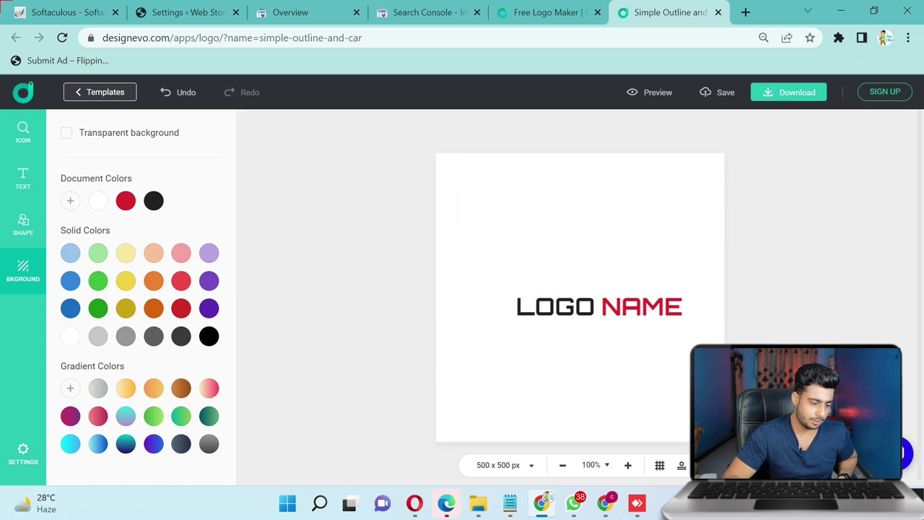
# Try crimson red on the car outline, then undo it back to black
pyautogui.click(574, 303)
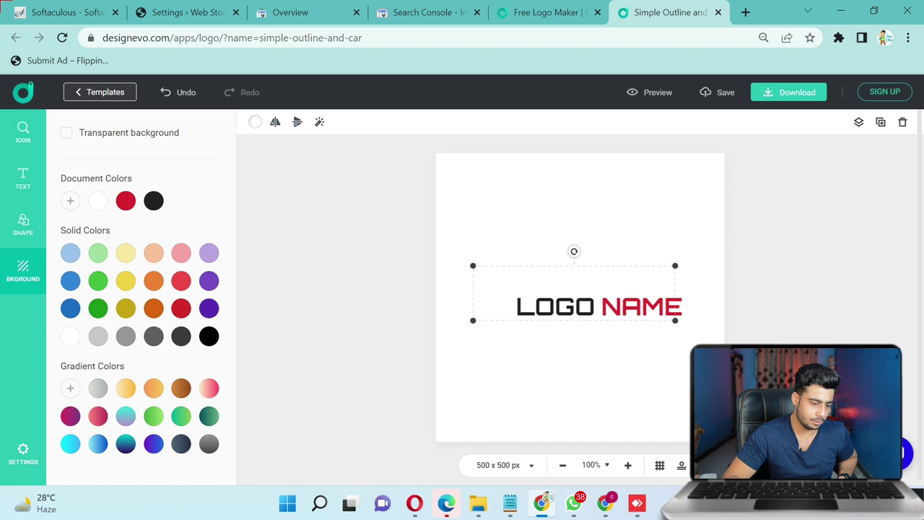
pyautogui.click(255, 121)
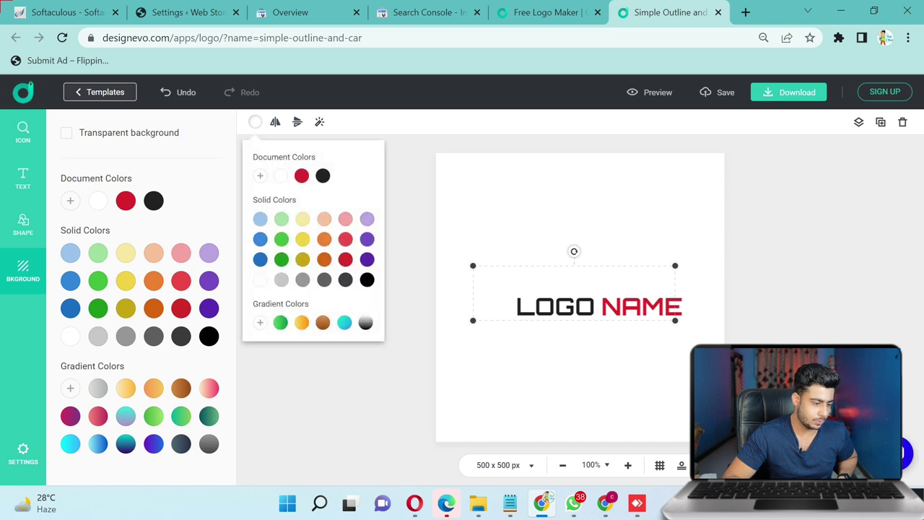
pyautogui.press('Escape')
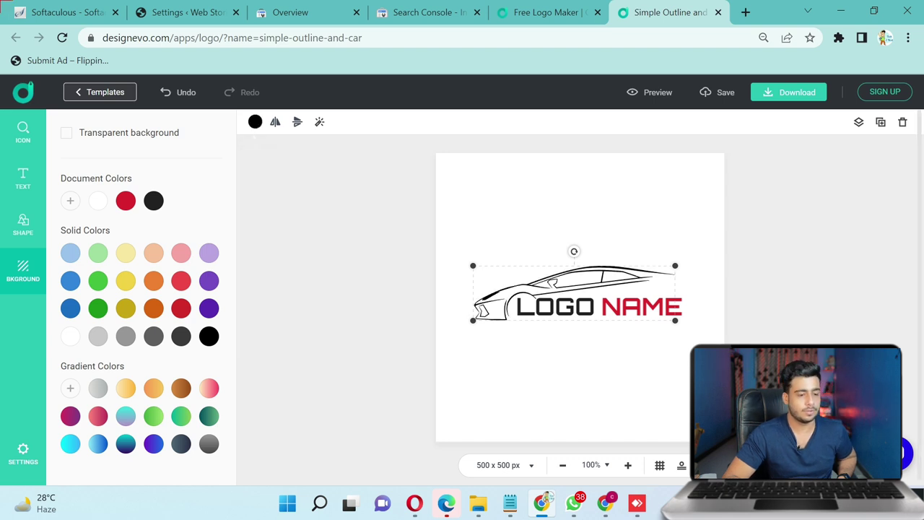
pyautogui.click(574, 303)
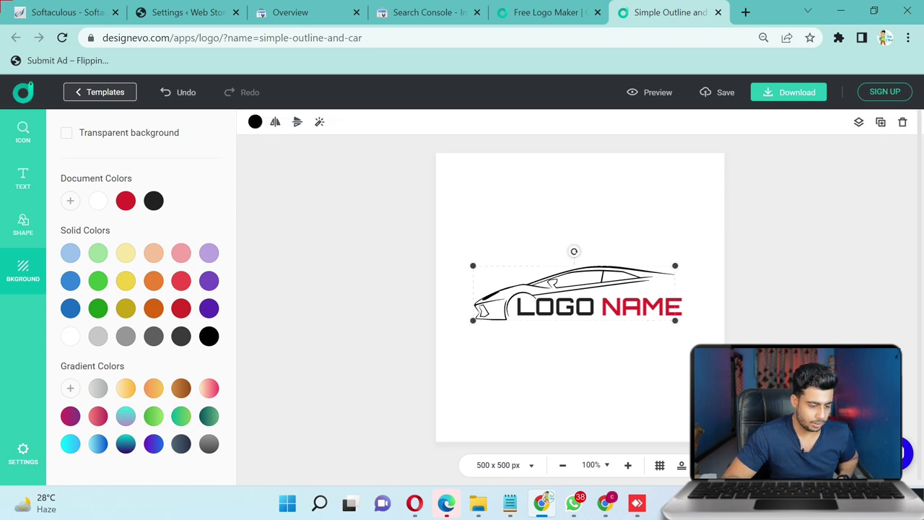
pyautogui.press('Escape')
pyautogui.click(574, 303)
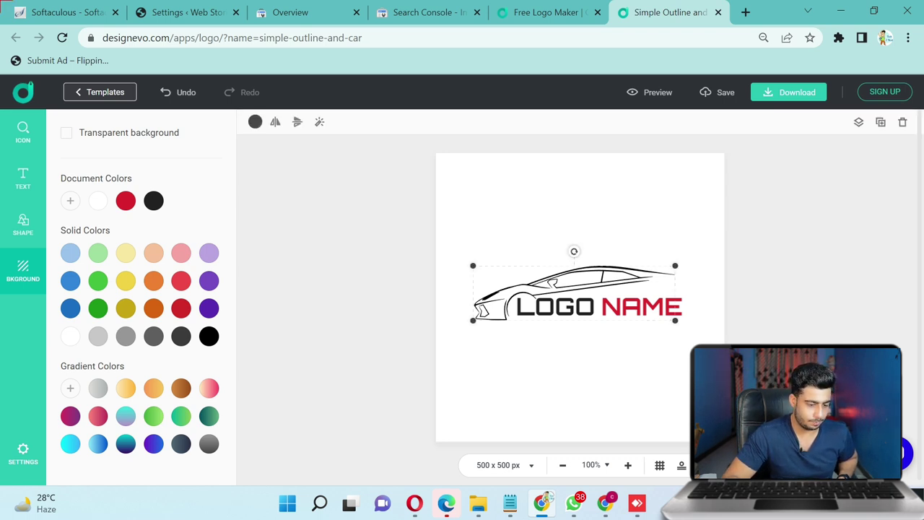
pyautogui.click(255, 122)
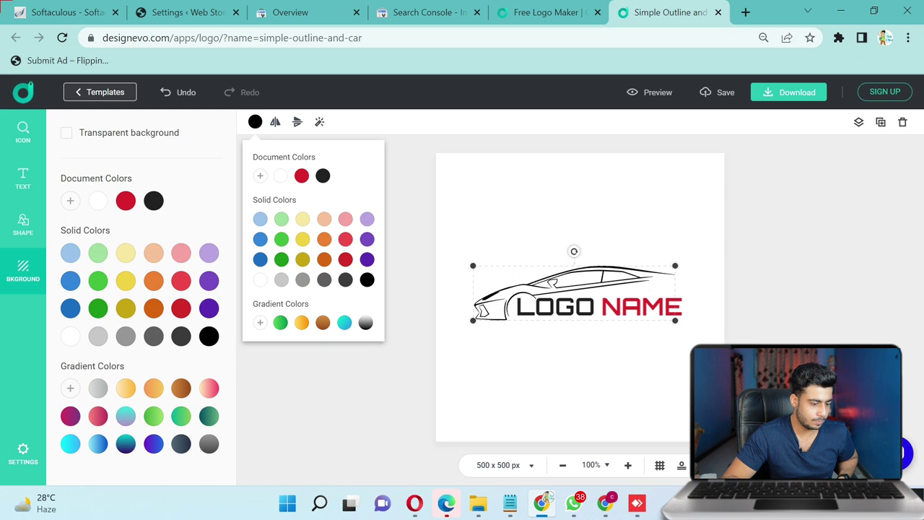
pyautogui.click(302, 176)
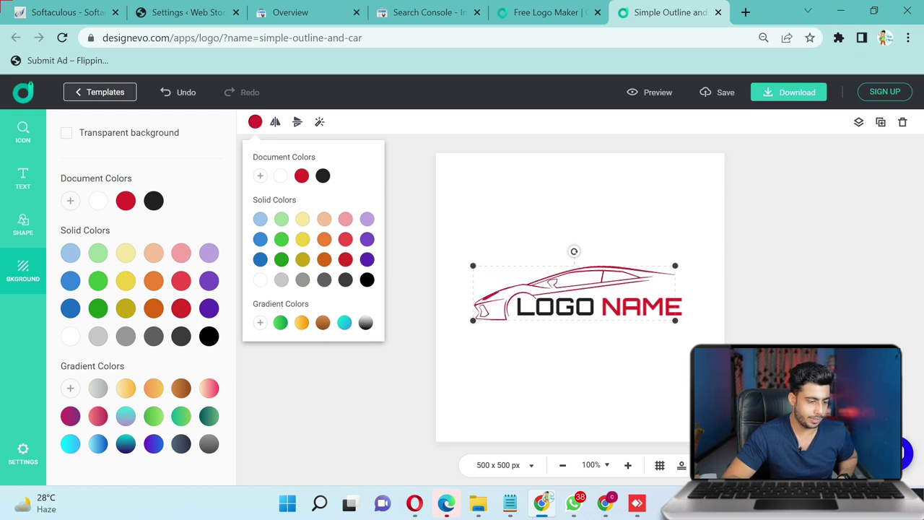
pyautogui.hotkey('ctrl', 'z')
pyautogui.press('Escape')
pyautogui.press('Escape')
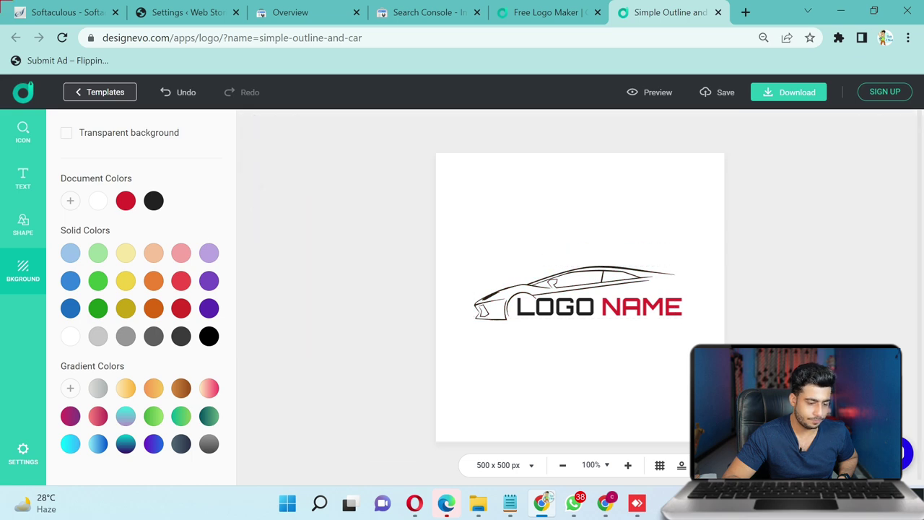
pyautogui.click(642, 307)
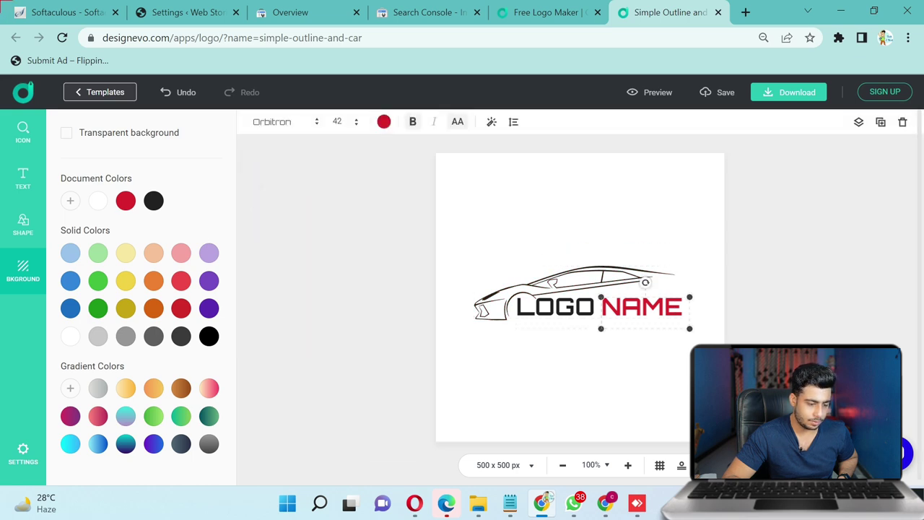
# Colour the LOGO text red and the NAME text black
pyautogui.click(555, 306)
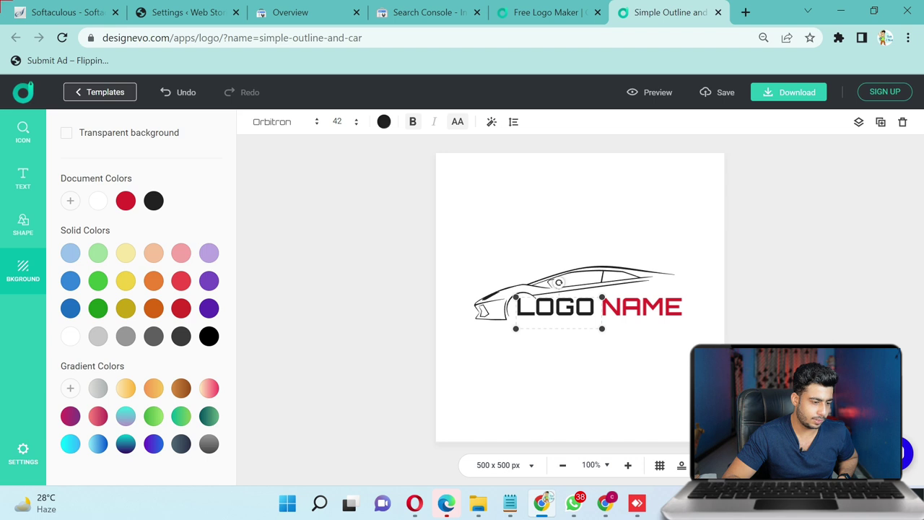
pyautogui.click(384, 121)
pyautogui.click(373, 175)
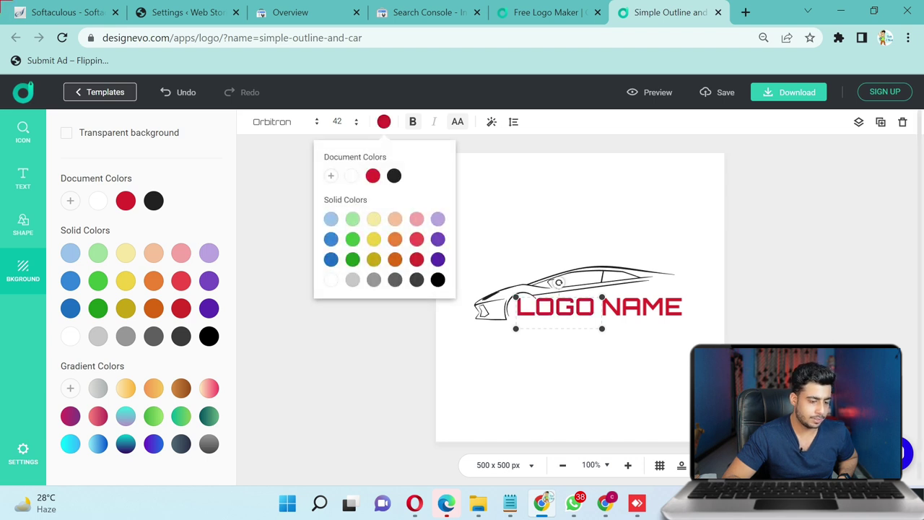
pyautogui.click(639, 307)
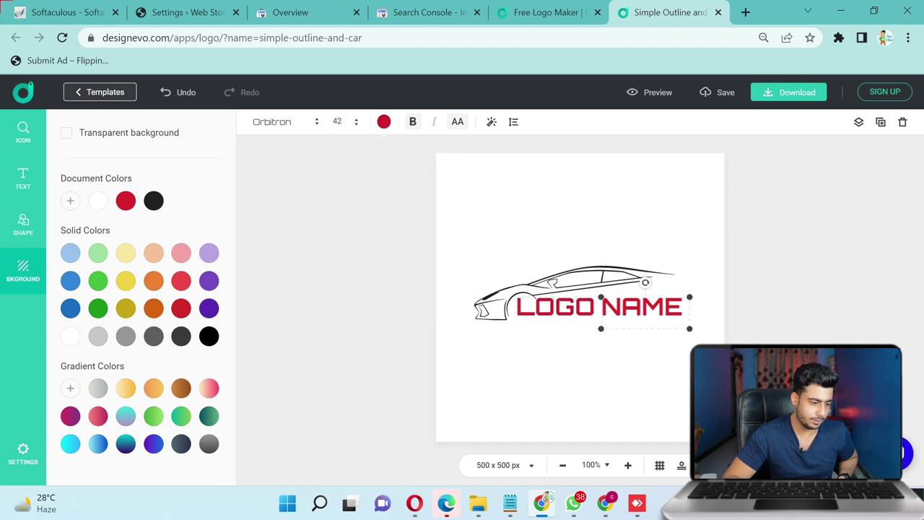
pyautogui.click(384, 121)
pyautogui.click(395, 176)
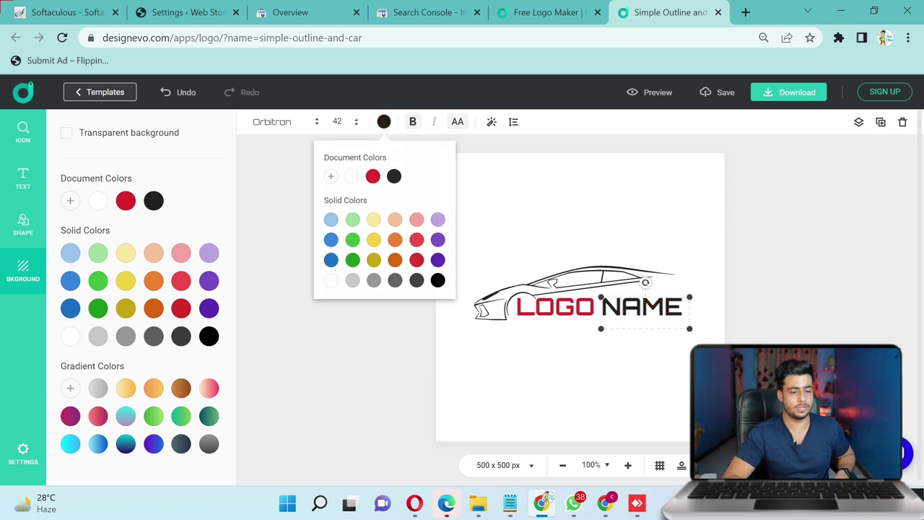
pyautogui.click(340, 375)
# Replace LOGO with ELECTRONICS and set its font size to 26
pyautogui.doubleClick(554, 306)
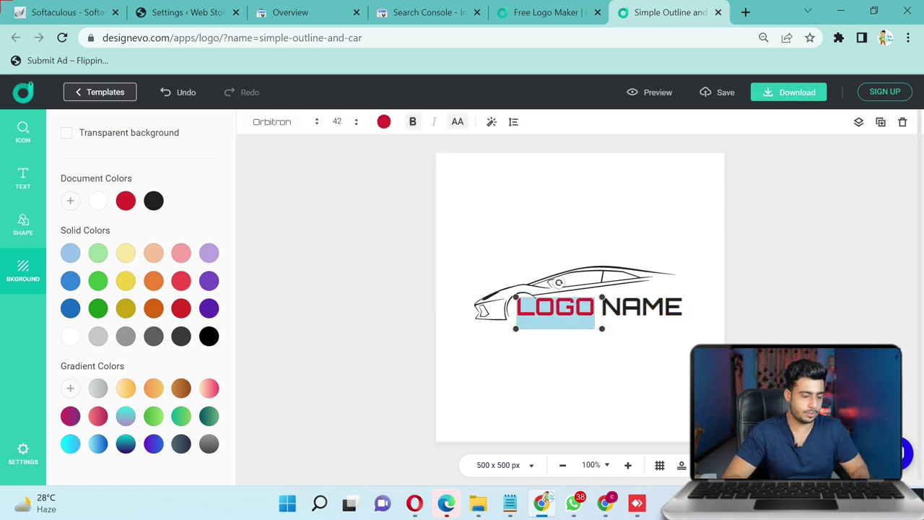
pyautogui.write('ELEC')
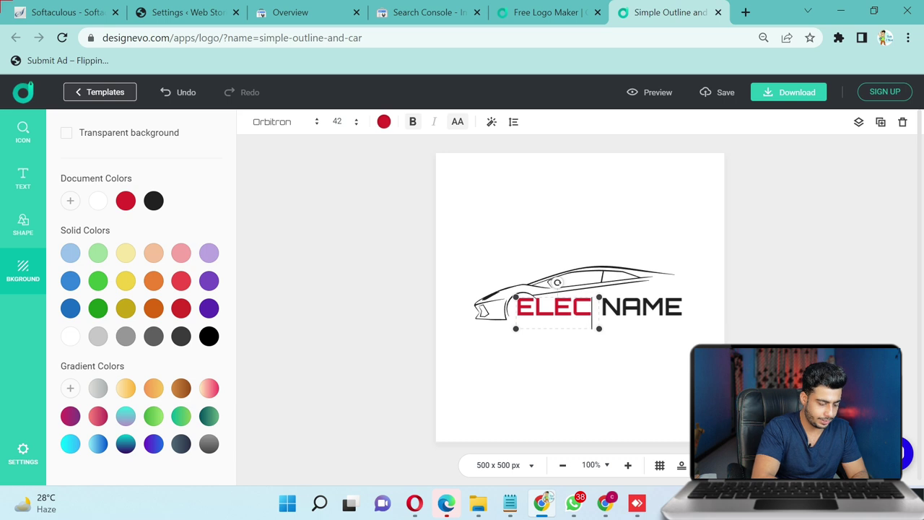
pyautogui.write('TRONICS')
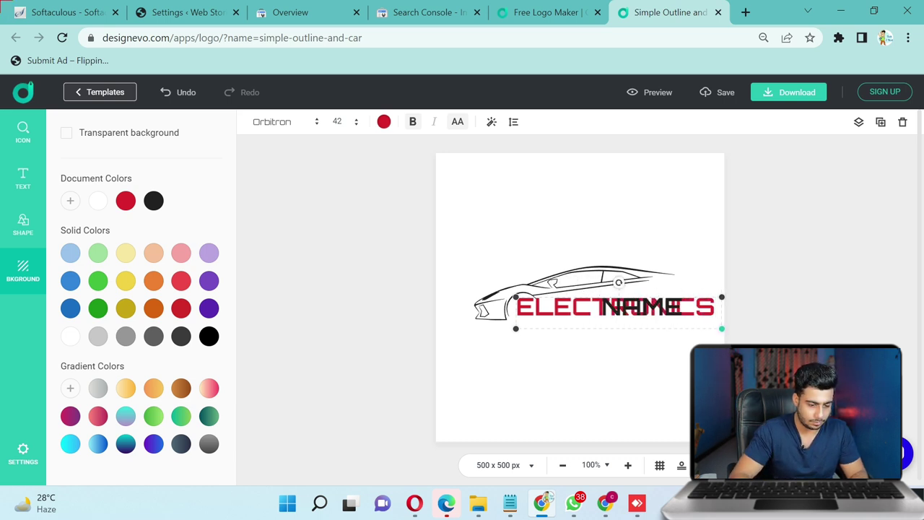
pyautogui.hotkey('ctrl', 'a')
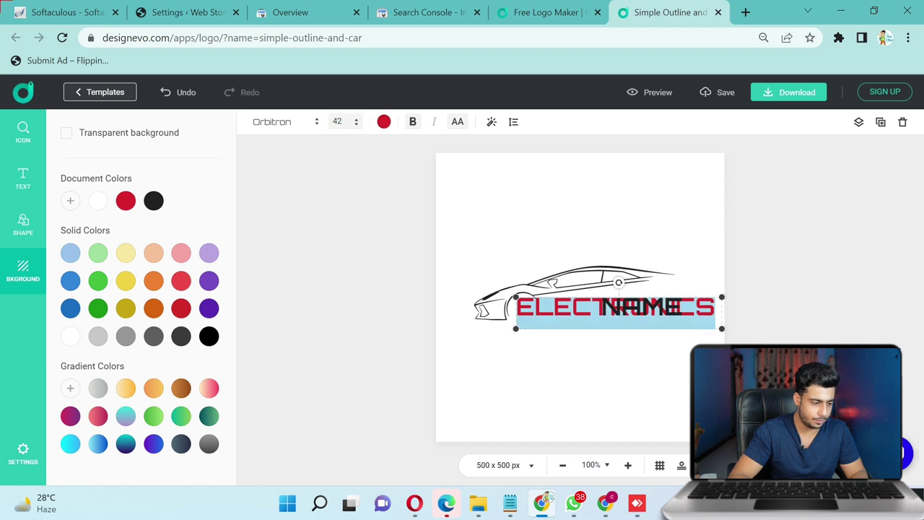
pyautogui.click(338, 121)
pyautogui.write('26')
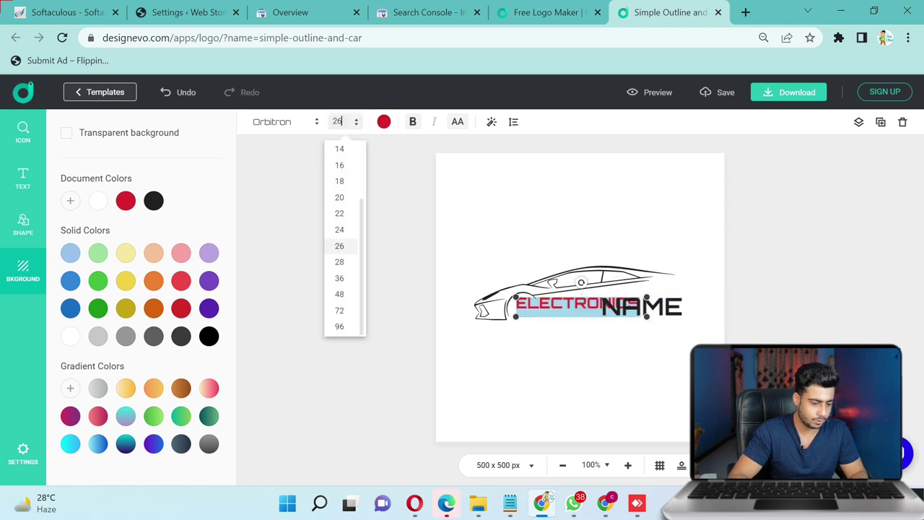
pyautogui.press('Return')
# Replace NAME with CARS and set its font size to 26
pyautogui.click(641, 307)
pyautogui.doubleClick(641, 307)
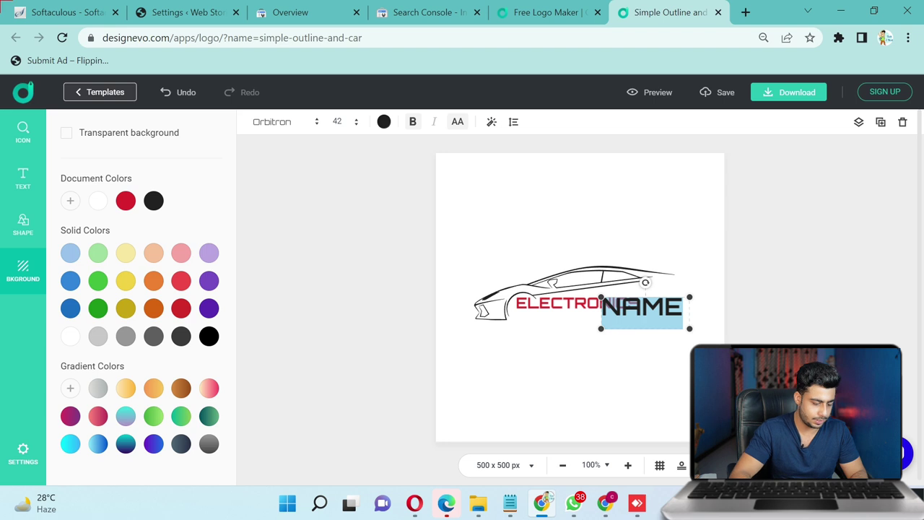
pyautogui.write('CARS')
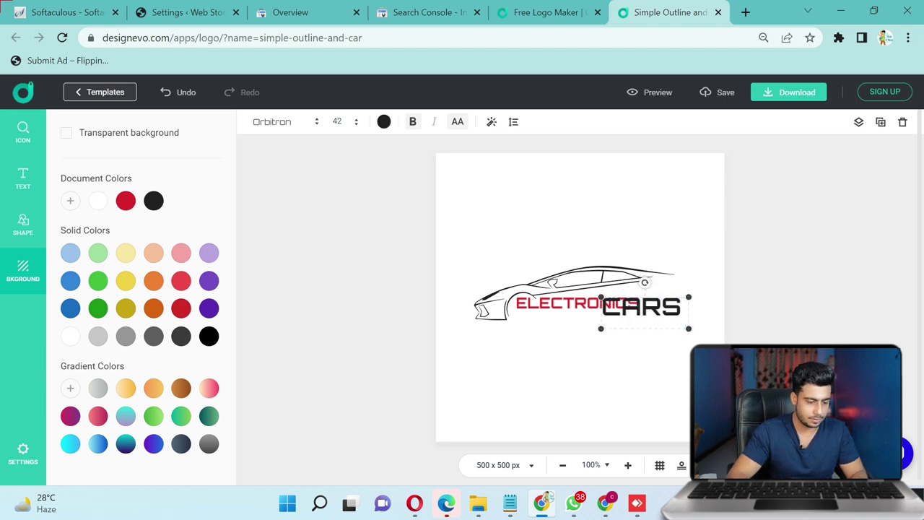
pyautogui.hotkey('ctrl', 'a')
pyautogui.click(336, 121)
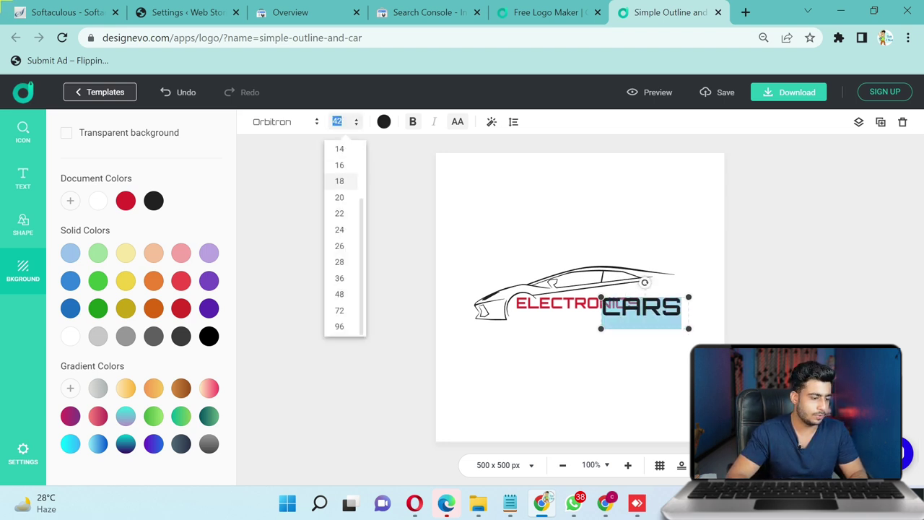
pyautogui.press('Down')
pyautogui.press('Down')
pyautogui.press('Down')
pyautogui.press('Down')
pyautogui.press('Return')
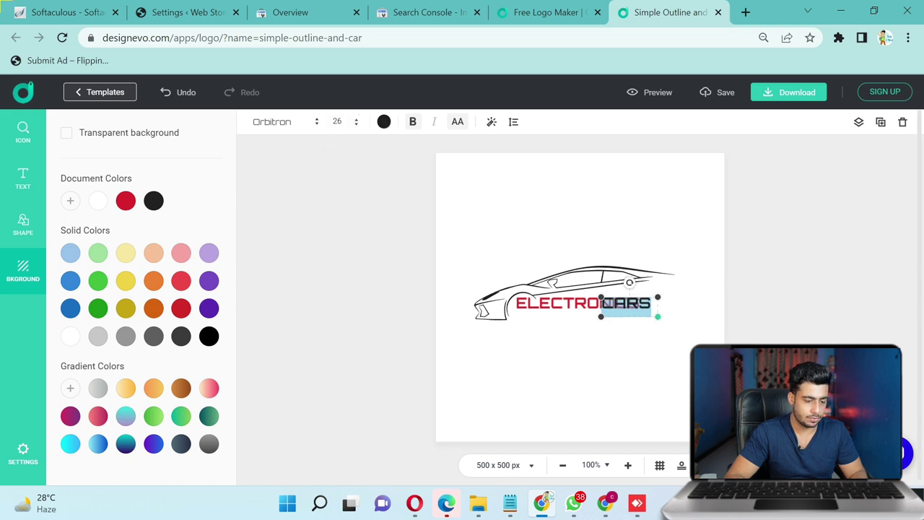
# Drag CARS next to ELECTRONICS, then move and enlarge the car outline above the wording
pyautogui.moveTo(627, 307); pyautogui.dragTo(675, 307)
pyautogui.click(578, 339)
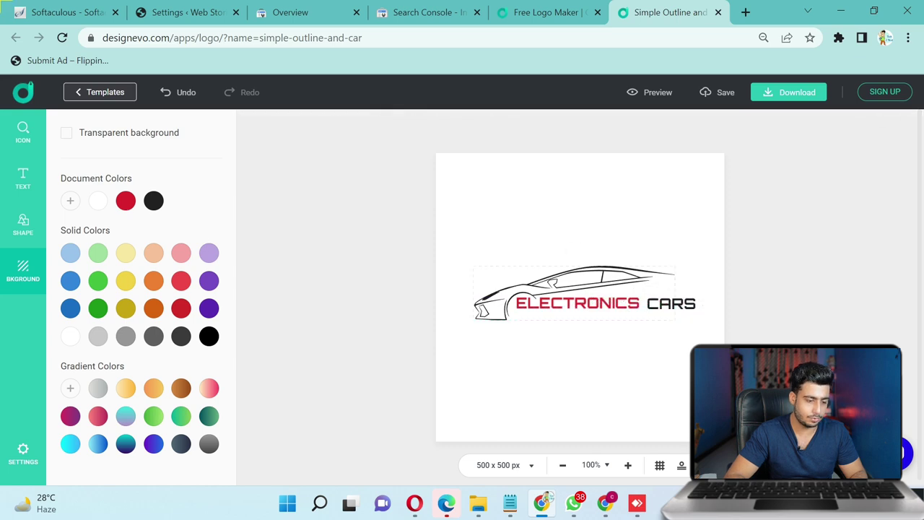
pyautogui.moveTo(549, 283); pyautogui.dragTo(539, 259)
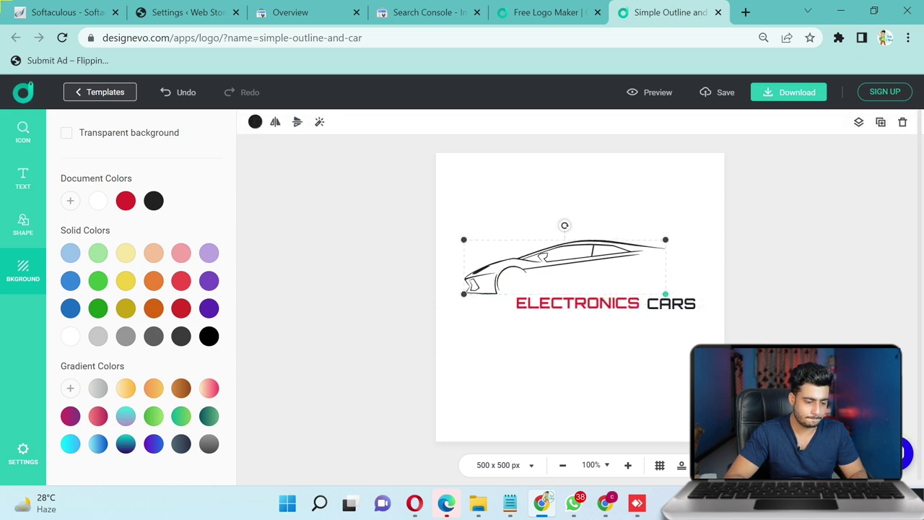
pyautogui.moveTo(666, 295); pyautogui.dragTo(715, 309)
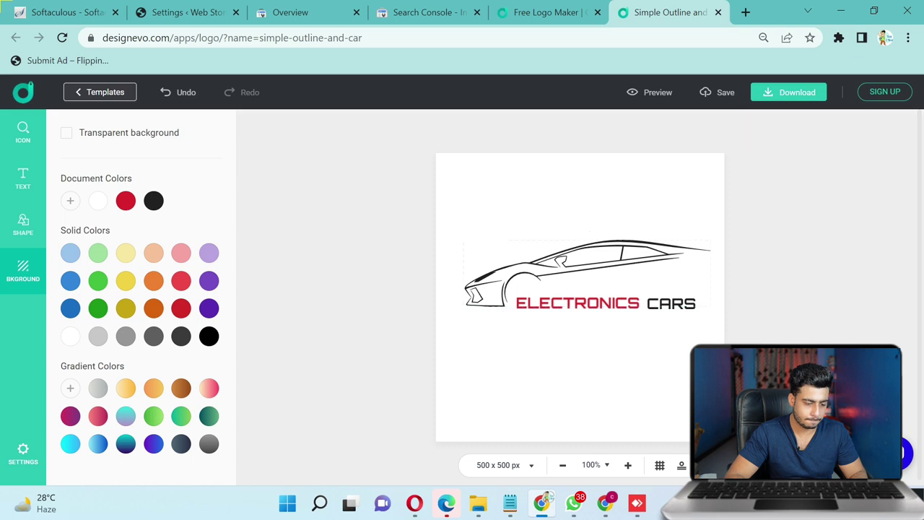
pyautogui.moveTo(578, 282)
pyautogui.mouseDown()
pyautogui.moveTo(578, 271)
pyautogui.moveTo(578, 289)
pyautogui.mouseUp()
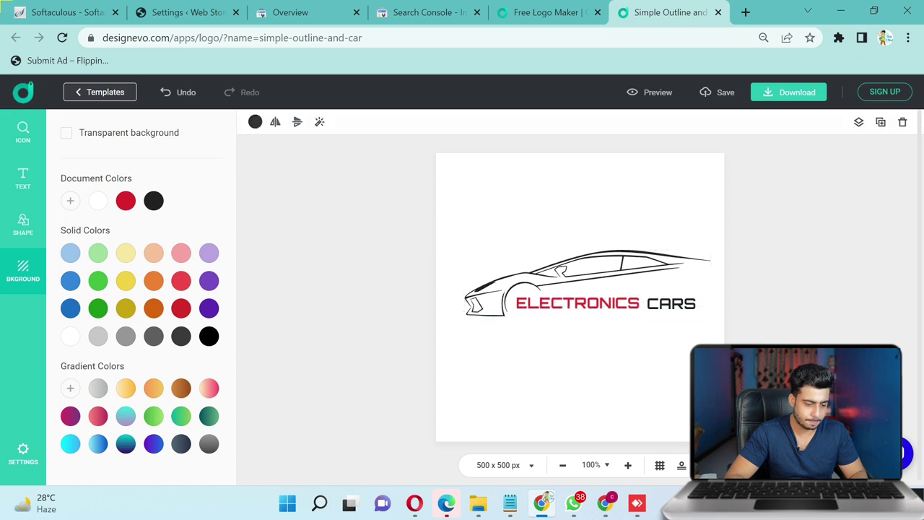
pyautogui.click(578, 289)
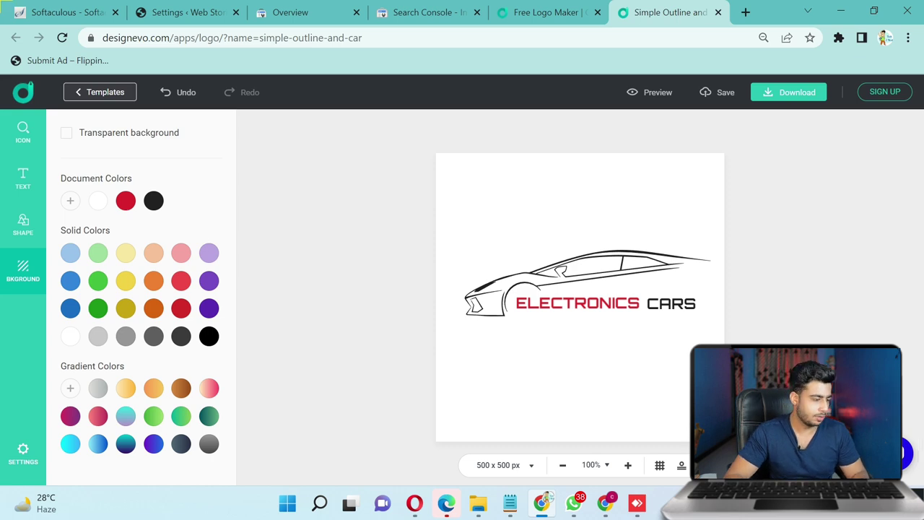
# Add a rounded-square outline from the Outlined Shape category
pyautogui.click(24, 224)
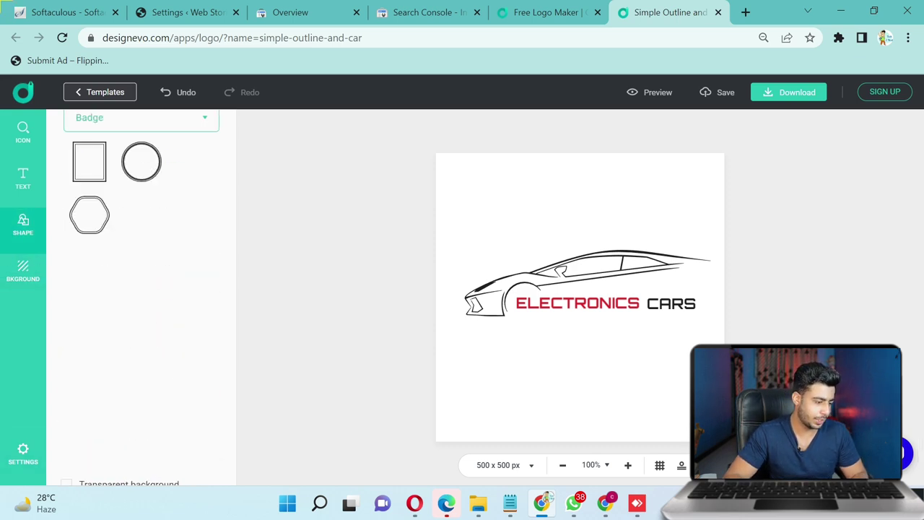
pyautogui.scroll(-4, 140, 288)
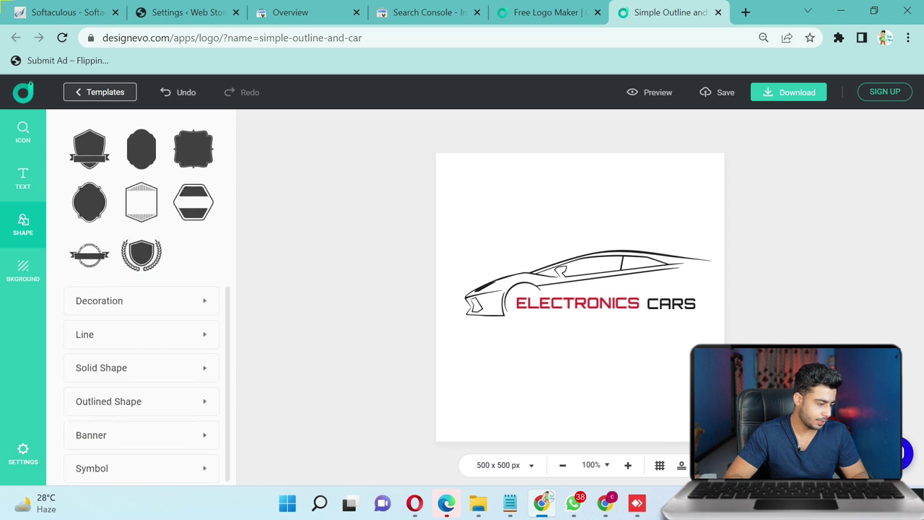
pyautogui.click(141, 392)
pyautogui.scroll(-3, 141, 393)
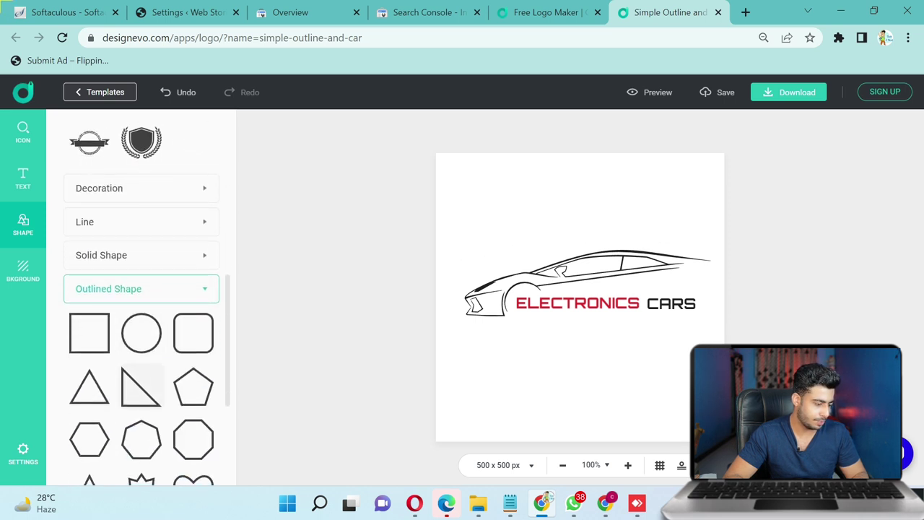
pyautogui.click(193, 333)
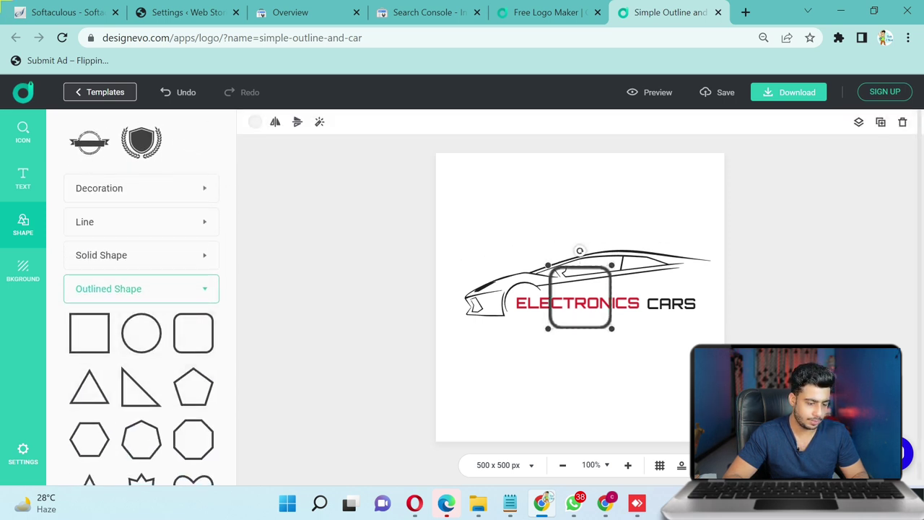
# Enlarge the rounded square and park it below the ELECTRONICS CARS logo
pyautogui.moveTo(612, 329); pyautogui.dragTo(702, 419)
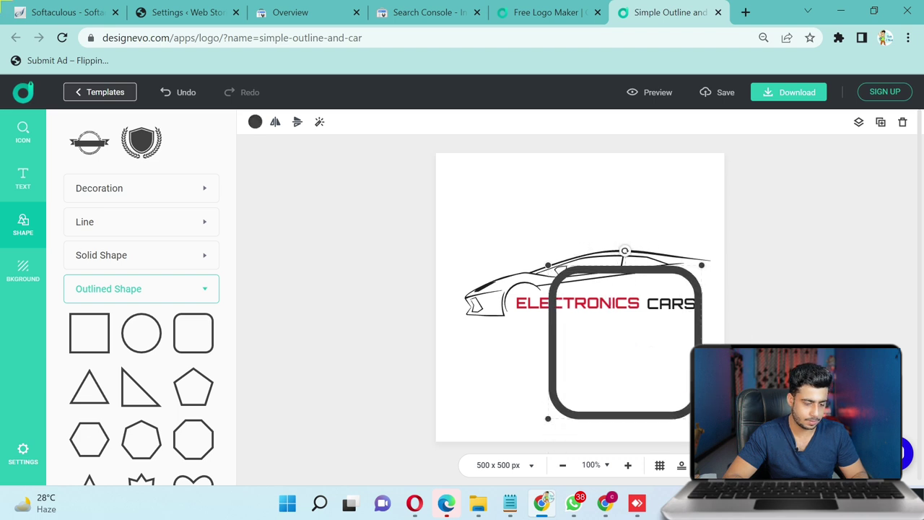
pyautogui.moveTo(625, 342); pyautogui.dragTo(562, 275)
pyautogui.moveTo(638, 351); pyautogui.dragTo(708, 421)
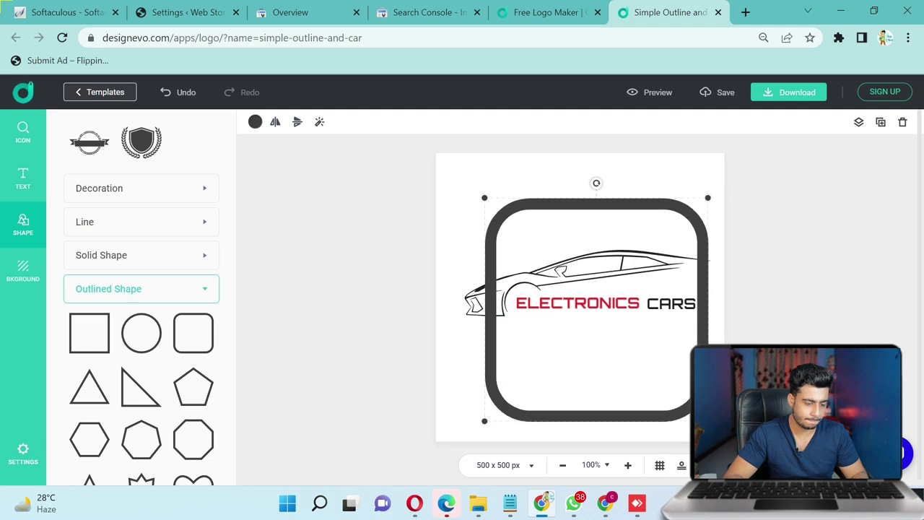
pyautogui.moveTo(596, 340); pyautogui.dragTo(581, 449)
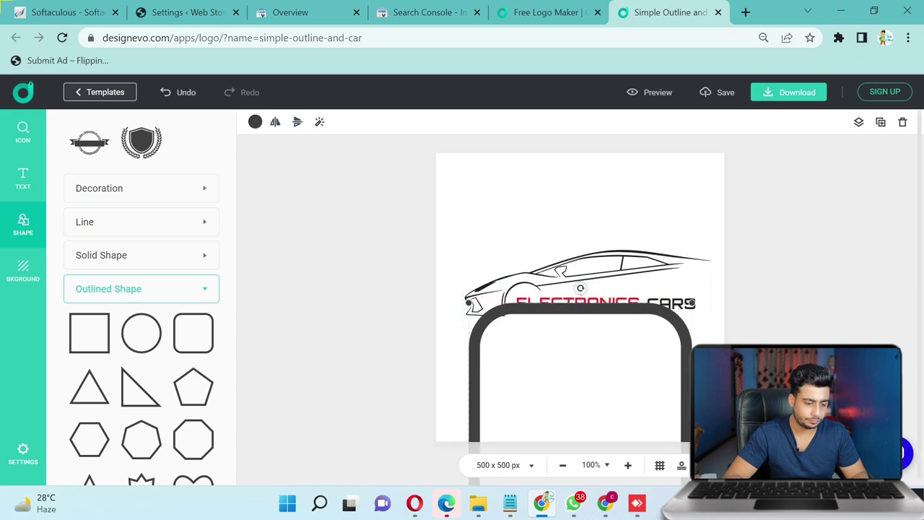
pyautogui.moveTo(581, 376); pyautogui.dragTo(581, 421)
pyautogui.click(578, 289)
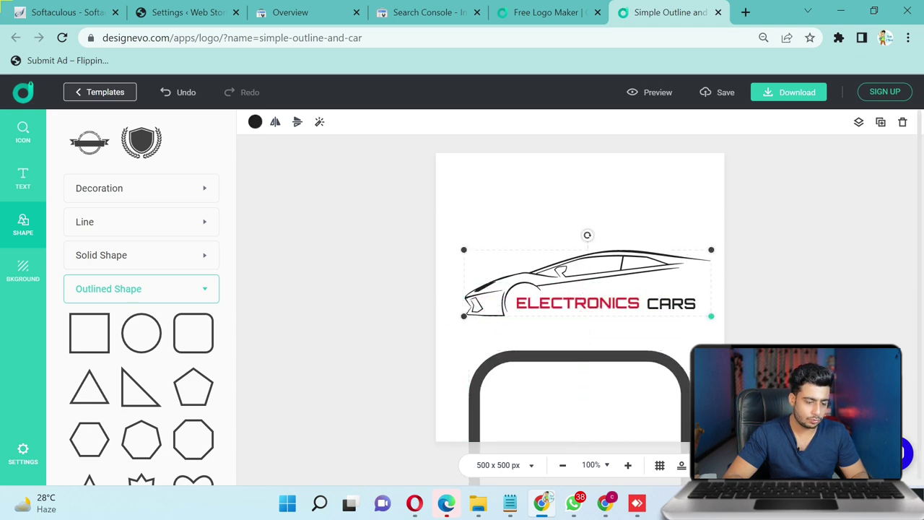
# Shrink the car drawing and the text, ELECTRONICS to size 17 with CARS beside it
pyautogui.moveTo(711, 316); pyautogui.dragTo(614, 289)
pyautogui.click(612, 302)
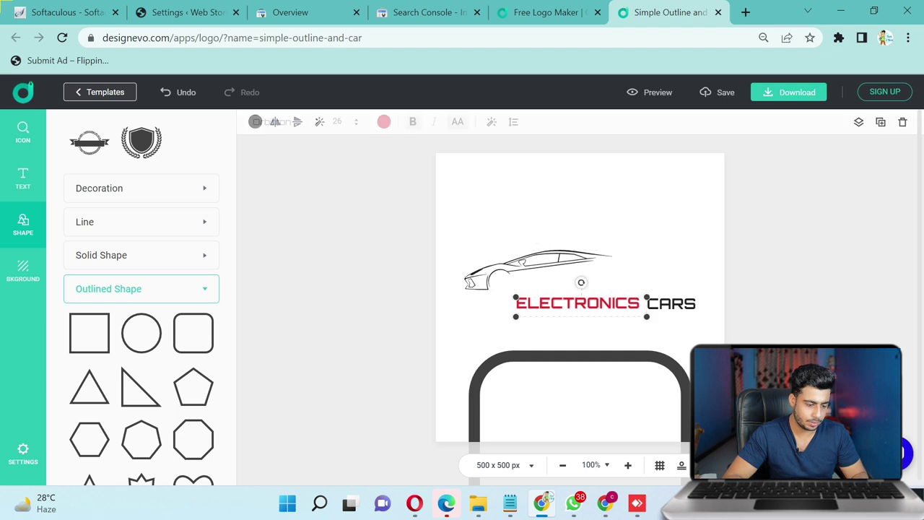
pyautogui.moveTo(646, 316); pyautogui.dragTo(536, 281)
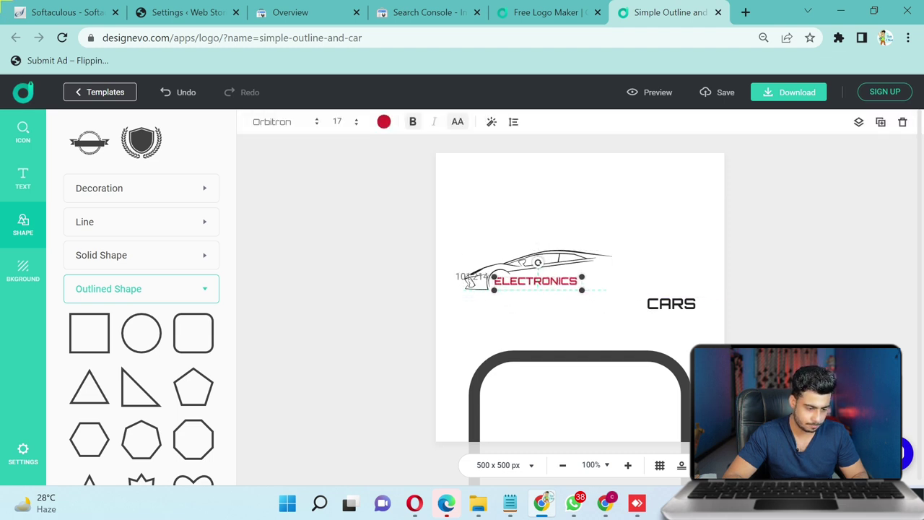
pyautogui.click(669, 304)
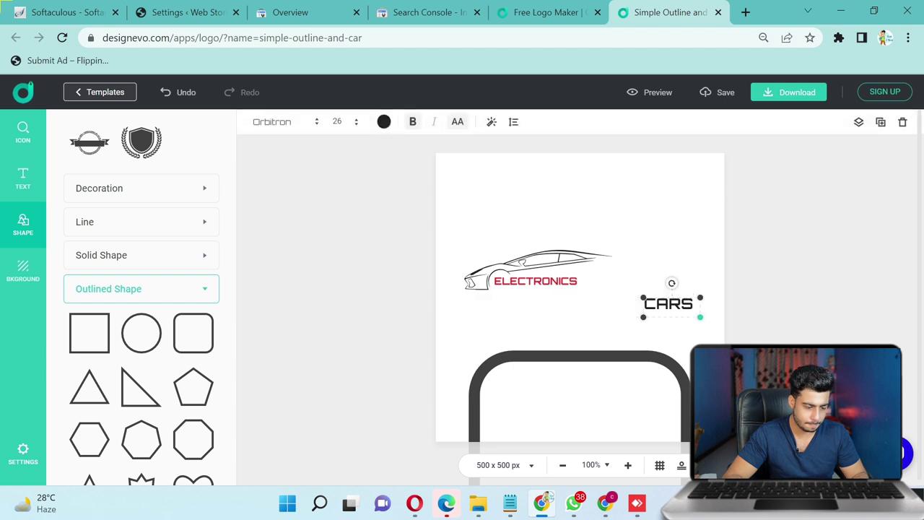
pyautogui.moveTo(699, 316); pyautogui.dragTo(596, 281)
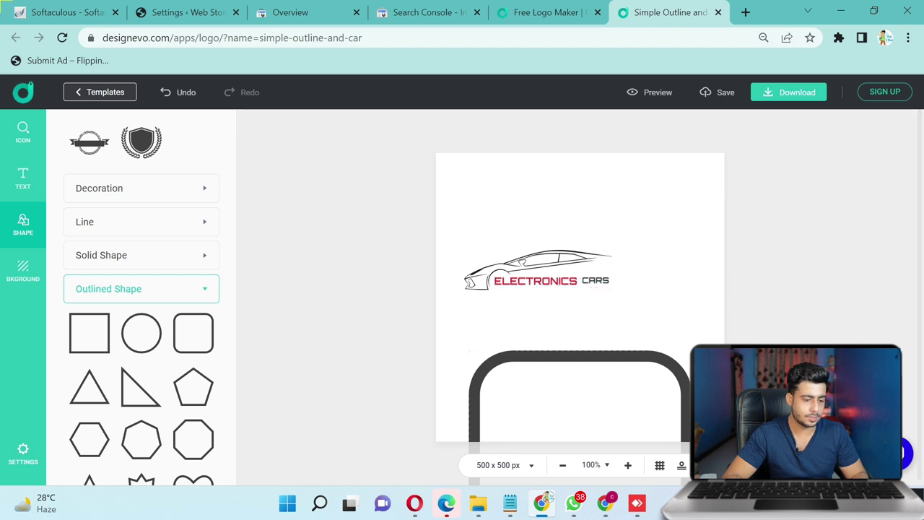
# Nudge the car and CARS into alignment, then move the rounded-square outline to frame the logo
pyautogui.click(538, 270)
pyautogui.press('Escape')
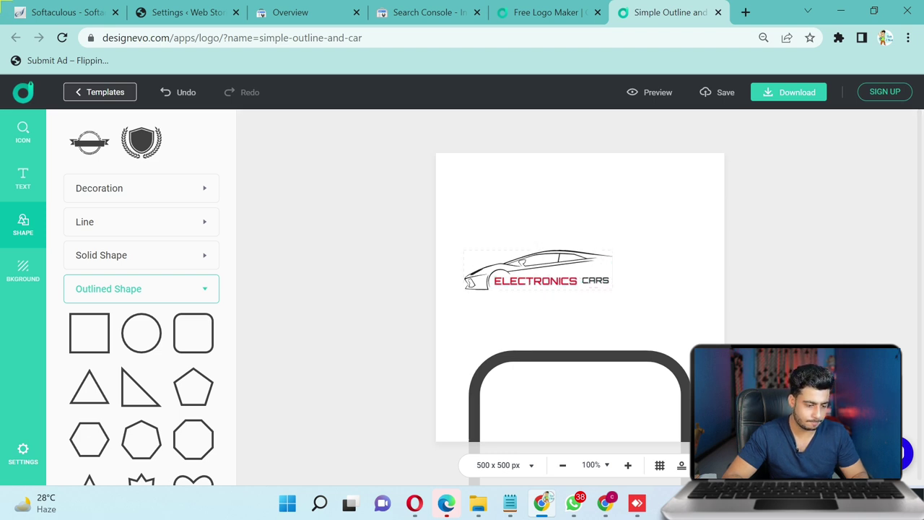
pyautogui.click(538, 270)
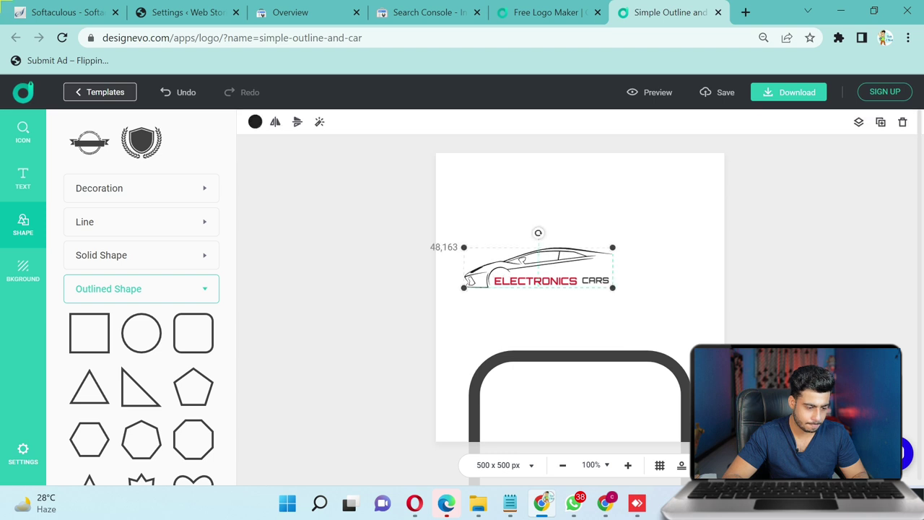
pyautogui.press('Escape')
pyautogui.click(538, 270)
pyautogui.moveTo(538, 270)
pyautogui.mouseDown()
pyautogui.moveTo(538, 255)
pyautogui.moveTo(538, 278)
pyautogui.mouseUp()
pyautogui.press('Escape')
pyautogui.press('Escape')
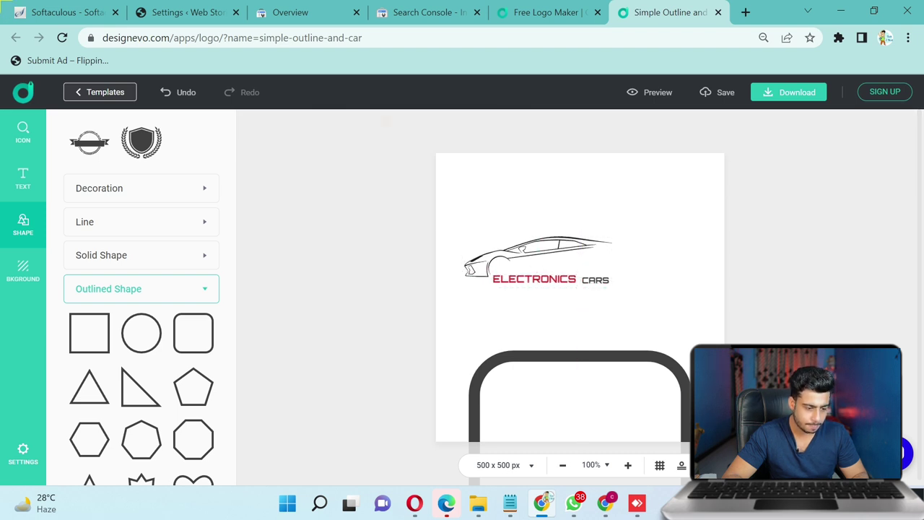
pyautogui.click(595, 281)
pyautogui.moveTo(596, 280); pyautogui.dragTo(596, 280)
pyautogui.click(596, 280)
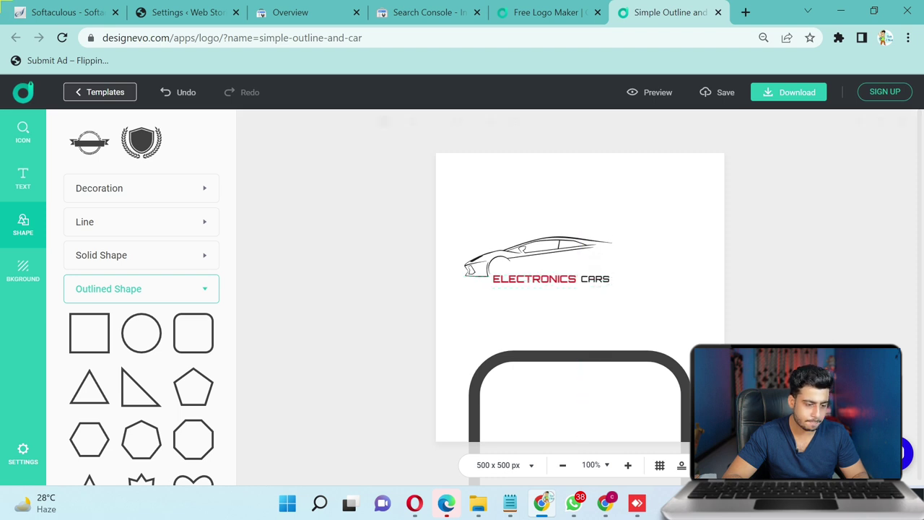
pyautogui.moveTo(538, 257); pyautogui.dragTo(538, 267)
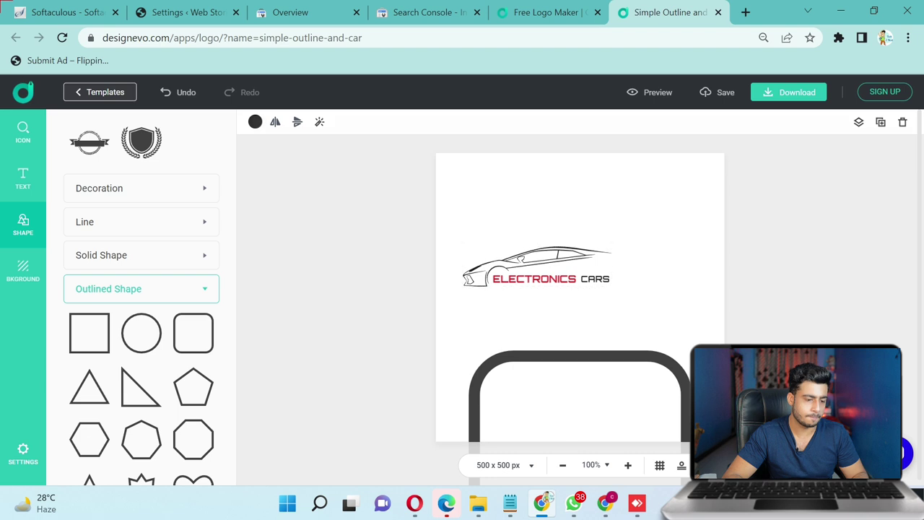
pyautogui.moveTo(577, 355); pyautogui.dragTo(549, 180)
# Fit the rounded-square outline around the car logo as a 300×300 frame
pyautogui.moveTo(663, 399); pyautogui.dragTo(625, 355)
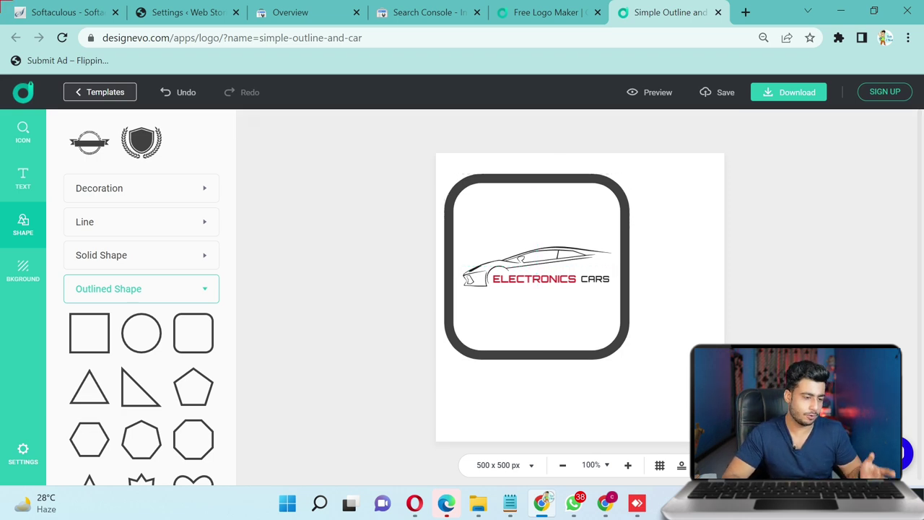
pyautogui.click(549, 12)
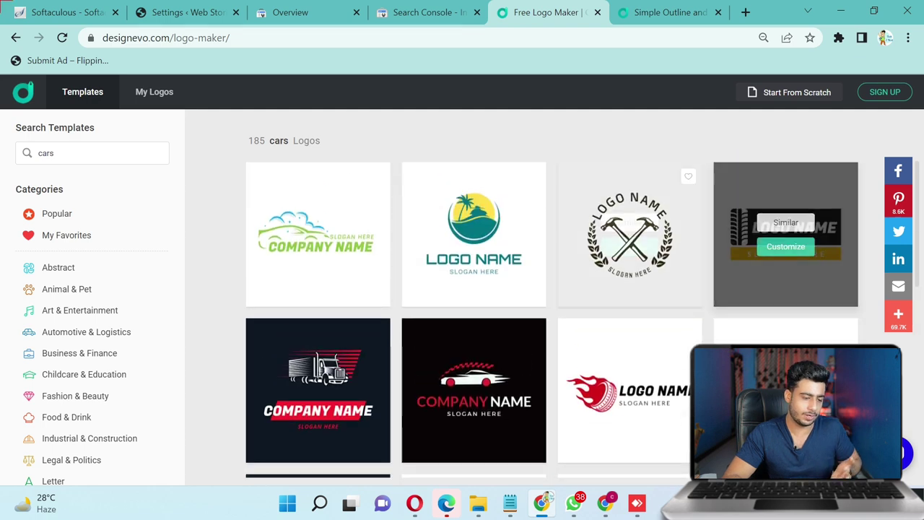
pyautogui.click(666, 12)
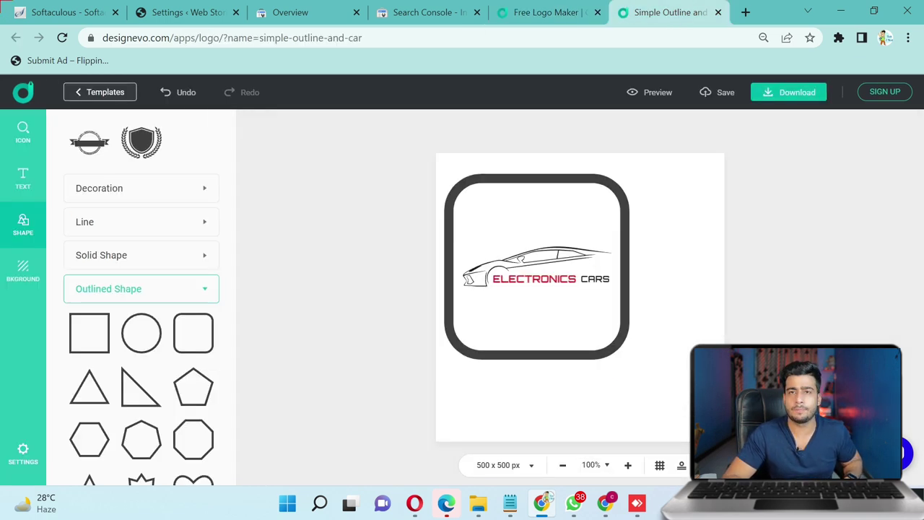
# Search Windows for Snipping Tool by typing 'snip'
pyautogui.press('super')
pyautogui.press('super')
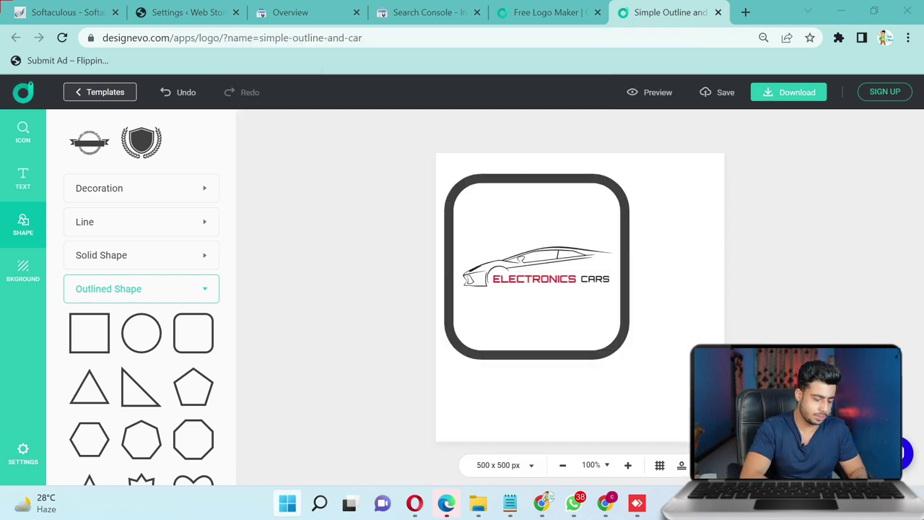
pyautogui.press('super')
pyautogui.write('snip')
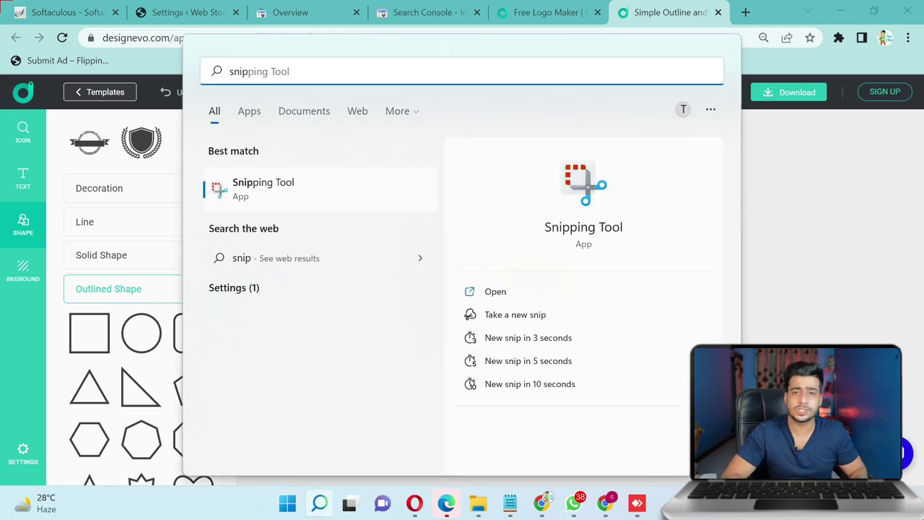
# Launch Snipping Tool and snip a rectangle around the framed ELECTRONICS CARS logo
pyautogui.press('Return')
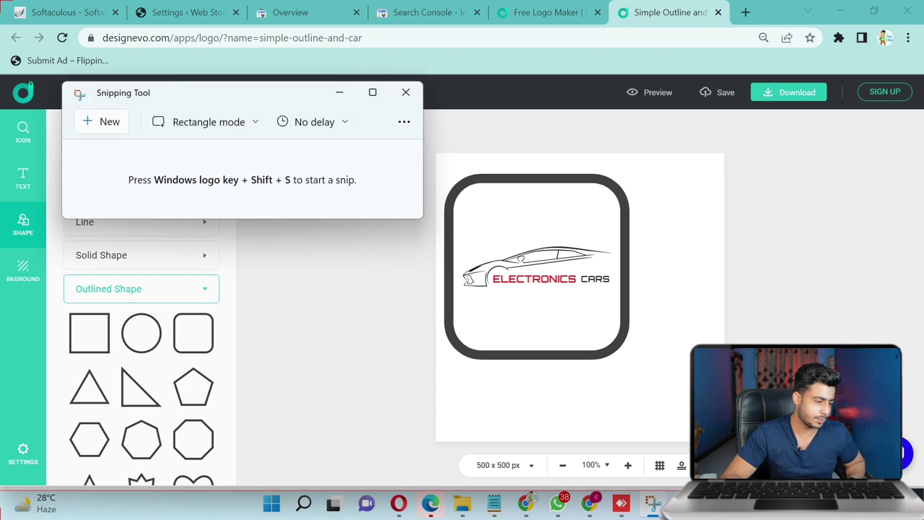
pyautogui.hotkey('ctrl', 'n')
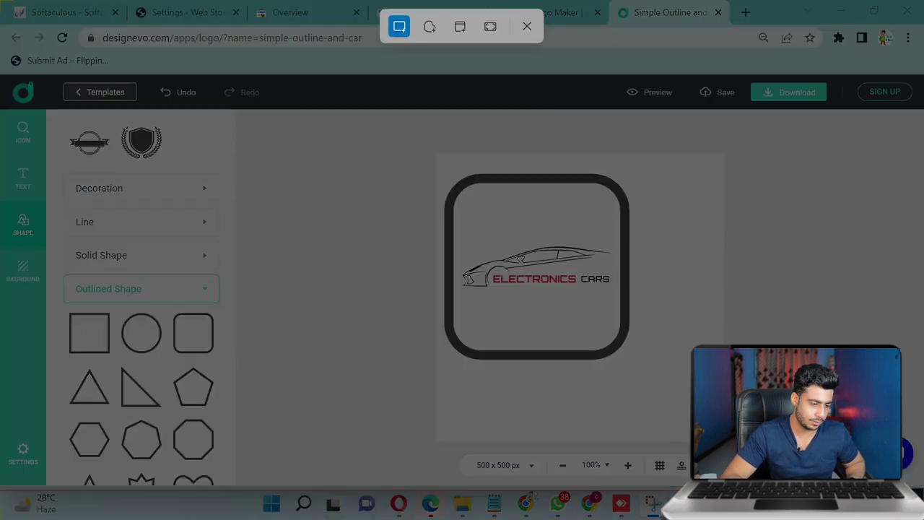
pyautogui.moveTo(442, 170); pyautogui.dragTo(632, 361)
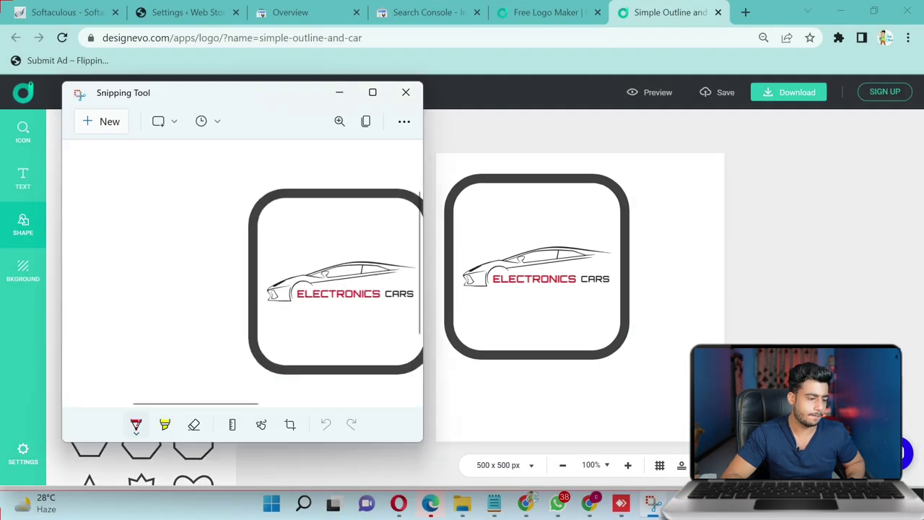
# Save the snip as the JPG electronicscars_logo in Desktop > Logos, then close Snipping Tool
pyautogui.click(404, 122)
pyautogui.click(305, 269)
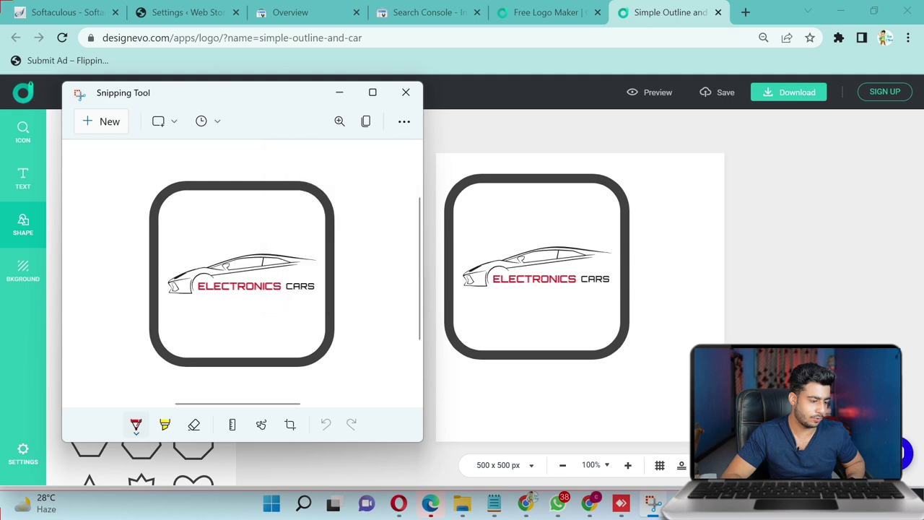
pyautogui.scroll(2, 119, 245)
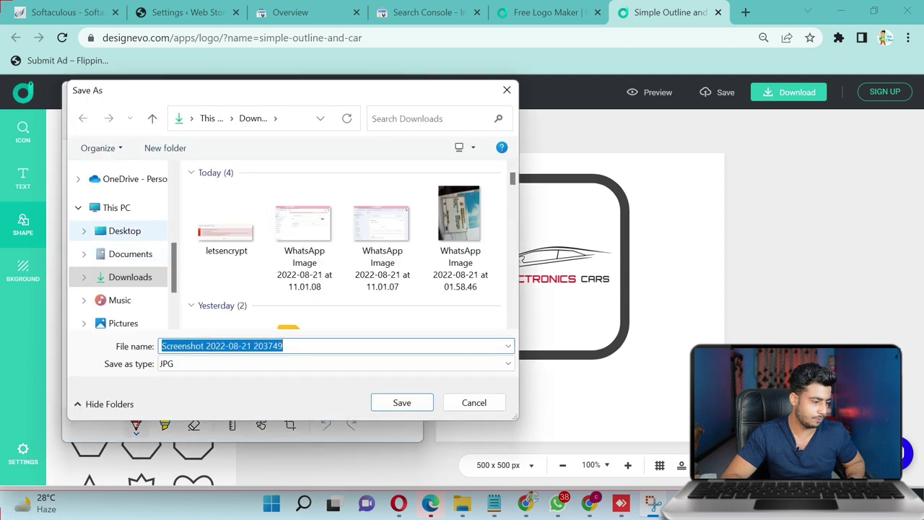
pyautogui.scroll(2, 119, 239)
pyautogui.click(120, 173)
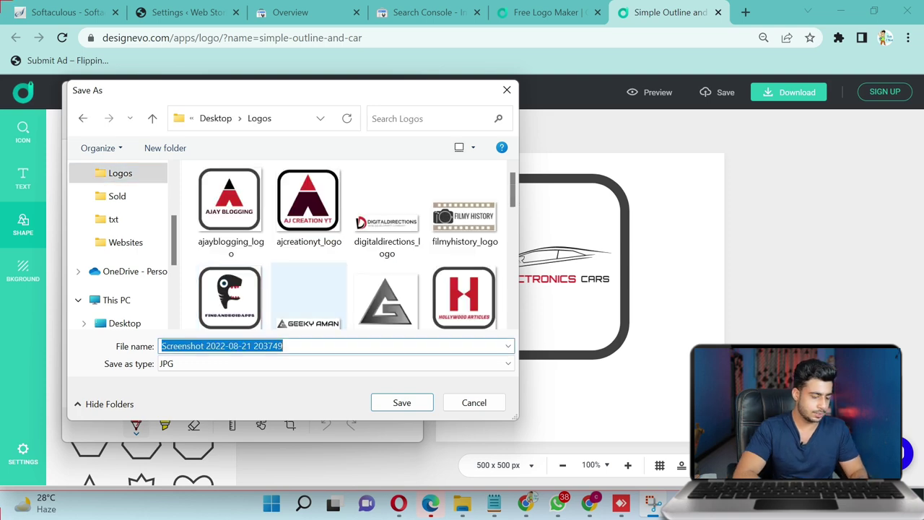
pyautogui.write('ek')
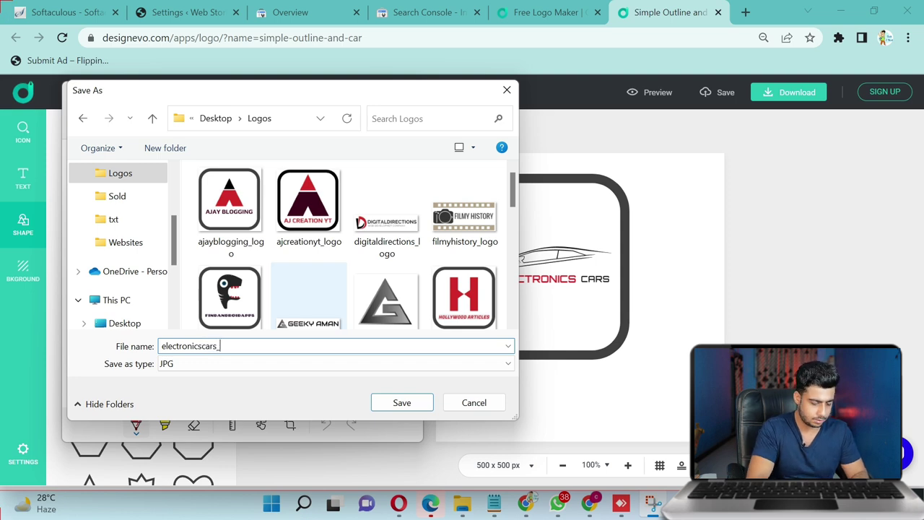
pyautogui.press('Return')
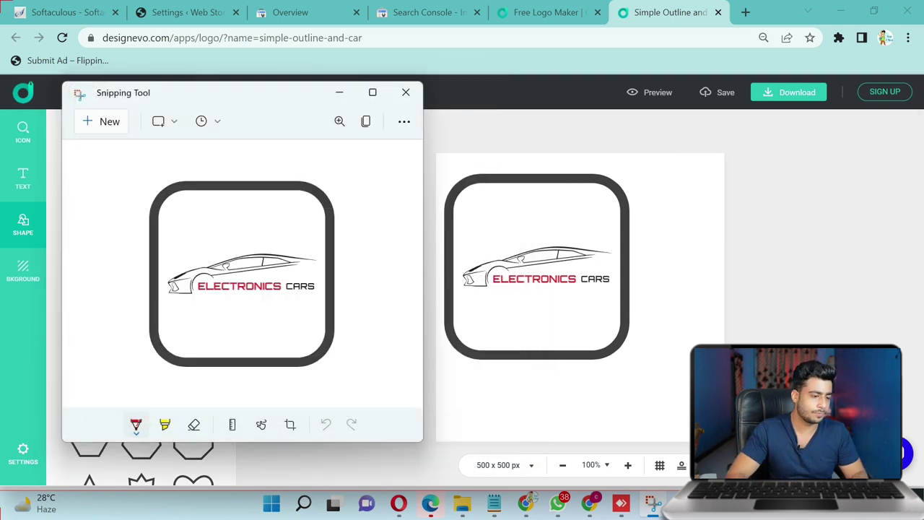
pyautogui.click(406, 92)
# Open electronicscars_logo from the Logos folder in Paint via Open with
pyautogui.click(462, 503)
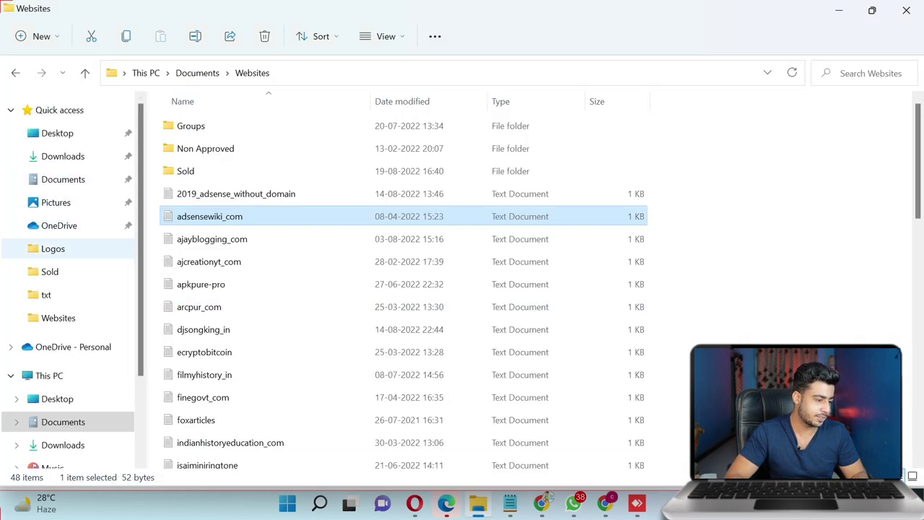
pyautogui.click(53, 249)
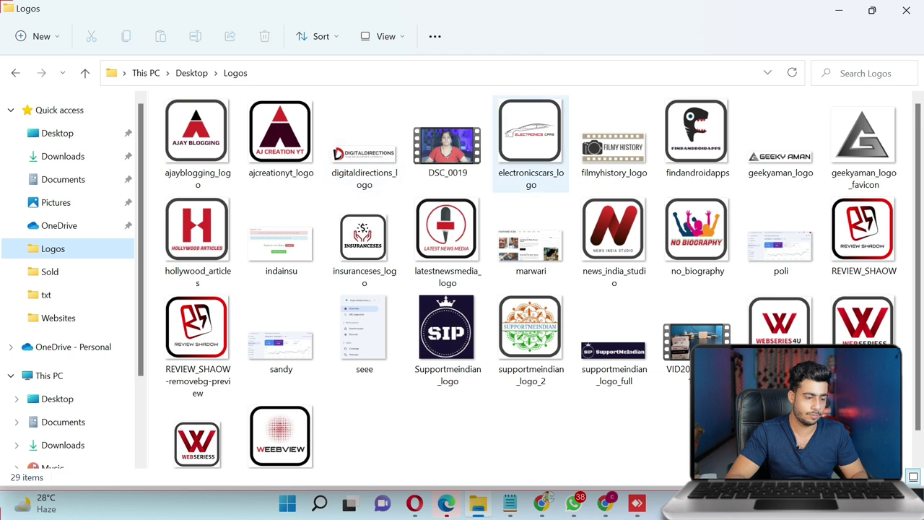
pyautogui.click(531, 137)
pyautogui.rightClick(541, 97)
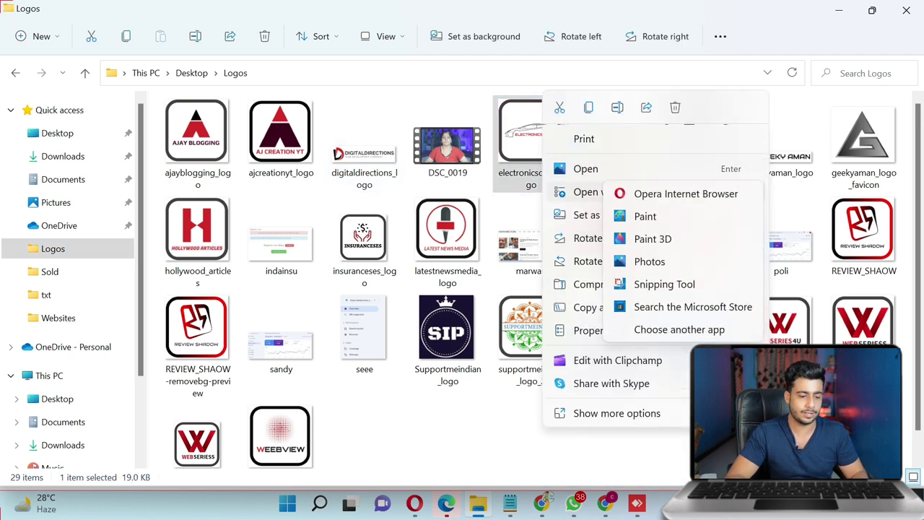
pyautogui.click(614, 242)
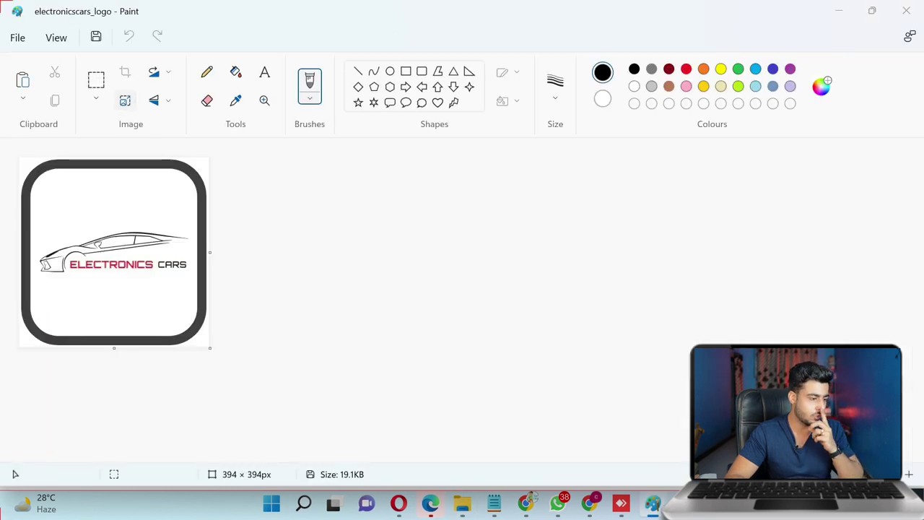
# Resize the logo image to 96 × 96 pixels
pyautogui.hotkey('ctrl', 'w')
pyautogui.press('Right')
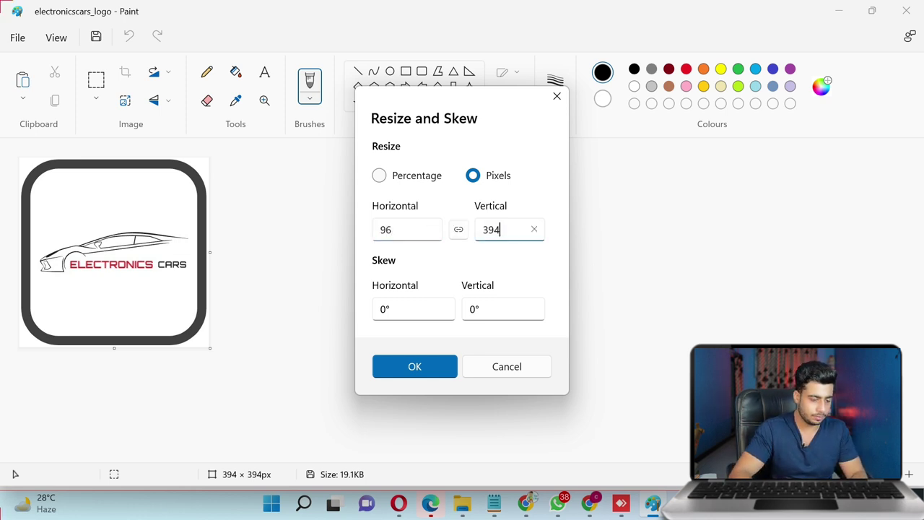
pyautogui.hotkey('ctrl', 'a')
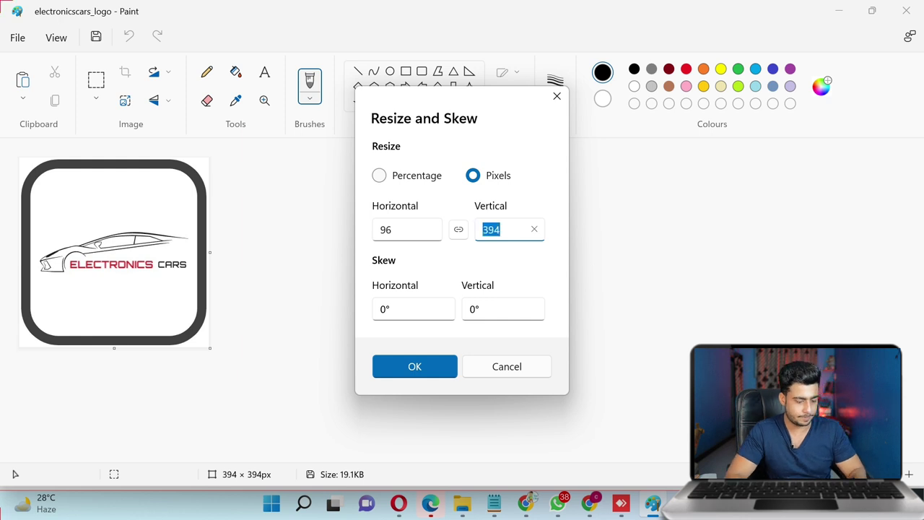
pyautogui.press('Return')
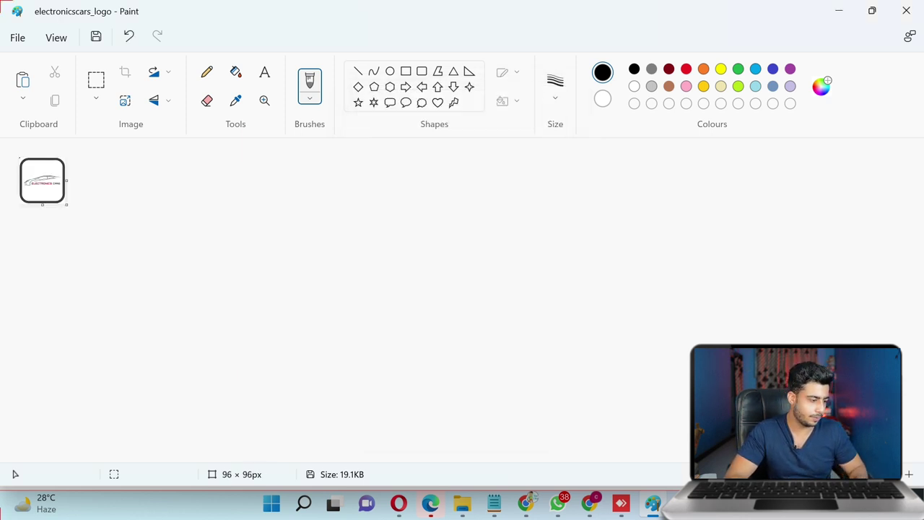
# Save the resized image as the JPEG picture electronicscars_logo_96
pyautogui.hotkey('alt', 'f')
pyautogui.press('Down')
pyautogui.press('Down')
pyautogui.press('Right')
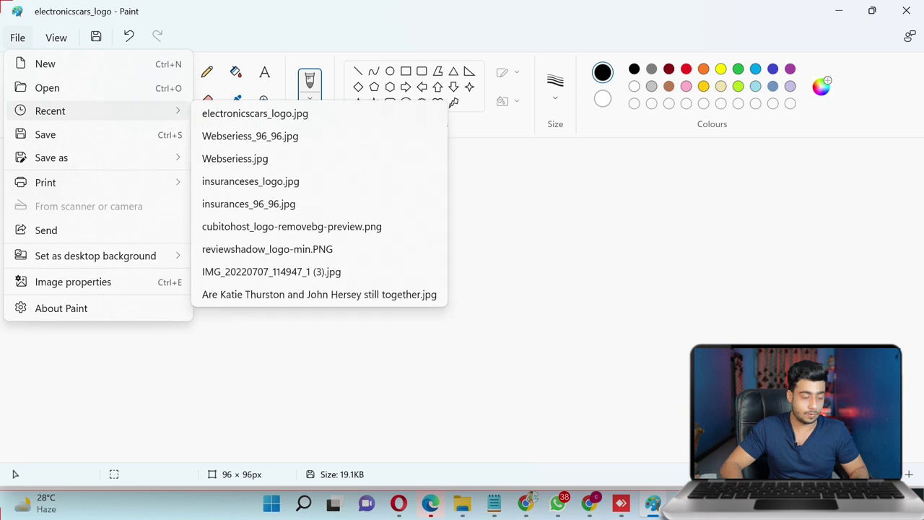
pyautogui.press('Down')
pyautogui.press('Down')
pyautogui.press('Right')
pyautogui.press('Down')
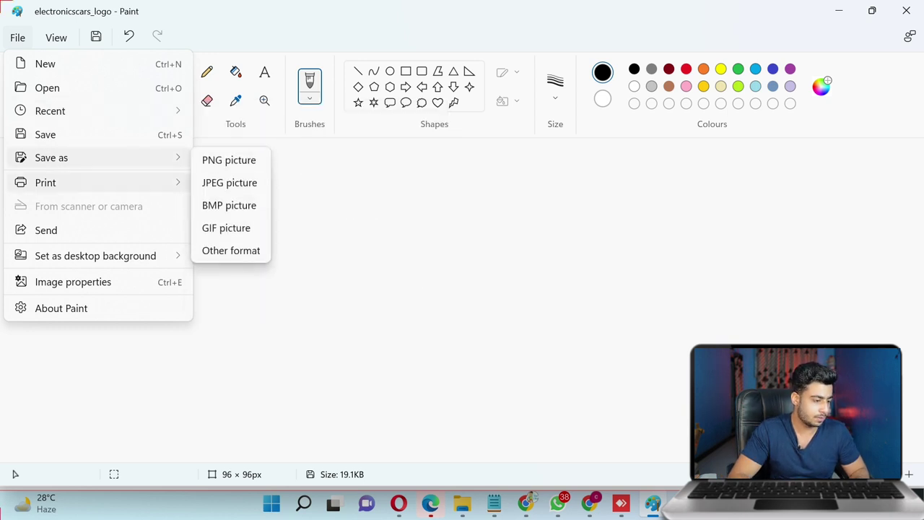
pyautogui.press('Return')
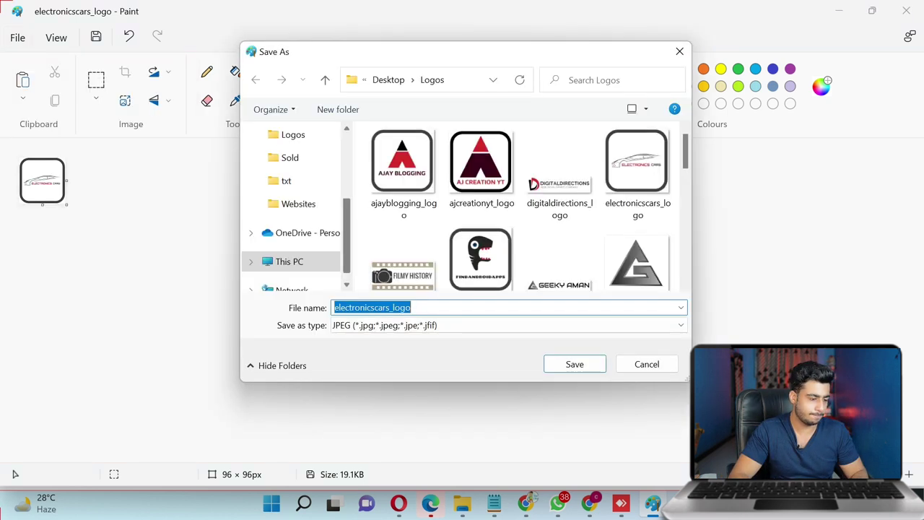
pyautogui.press('End')
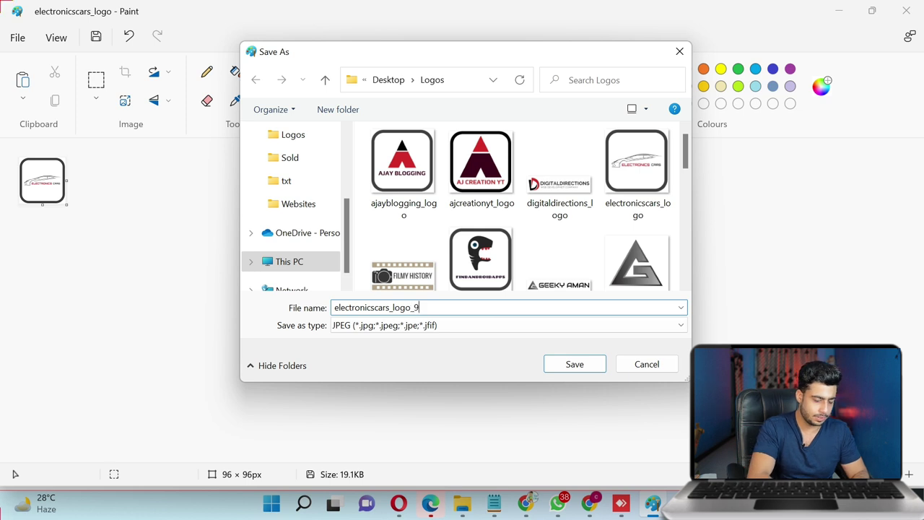
pyautogui.press('Return')
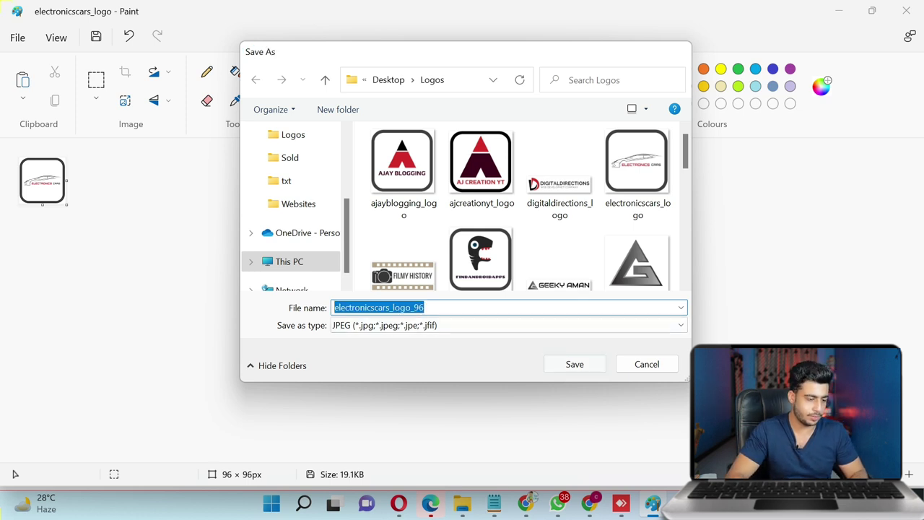
# Close Paint and the DesignEvo browser tabs, returning to Web Stories settings
pyautogui.click(906, 10)
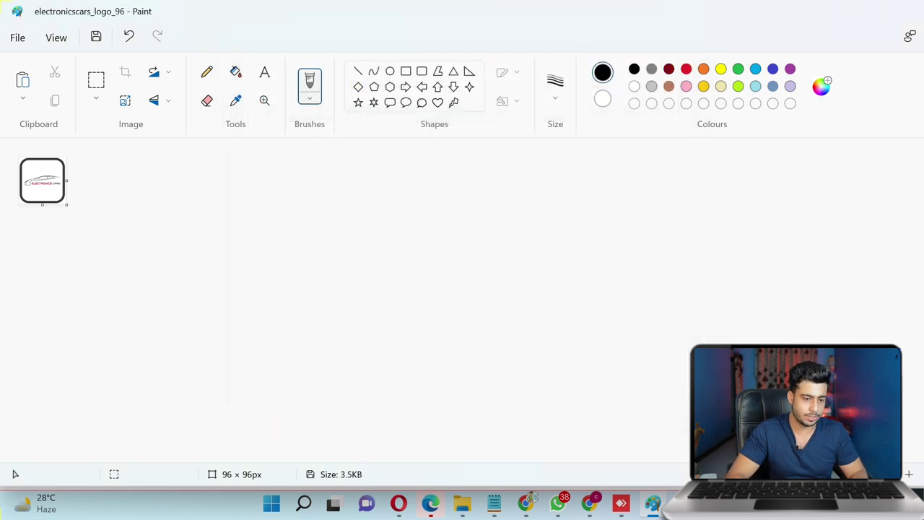
pyautogui.click(543, 503)
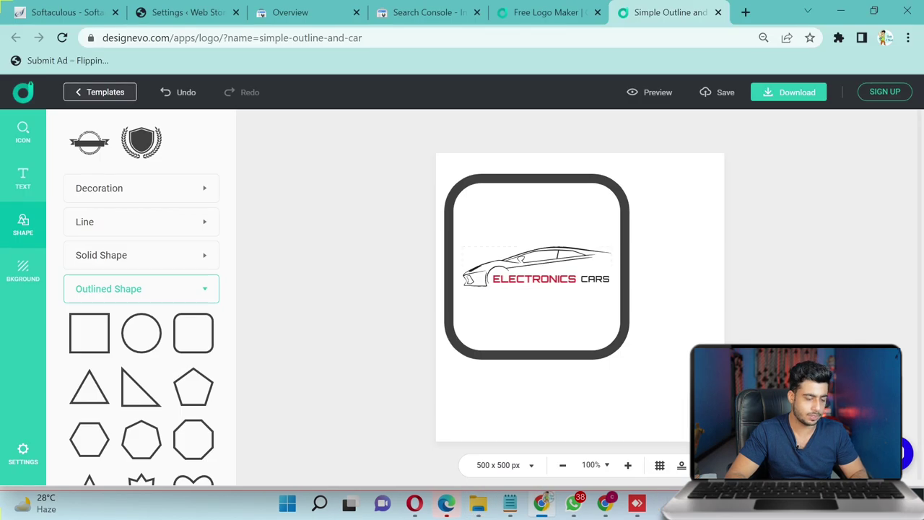
pyautogui.click(718, 12)
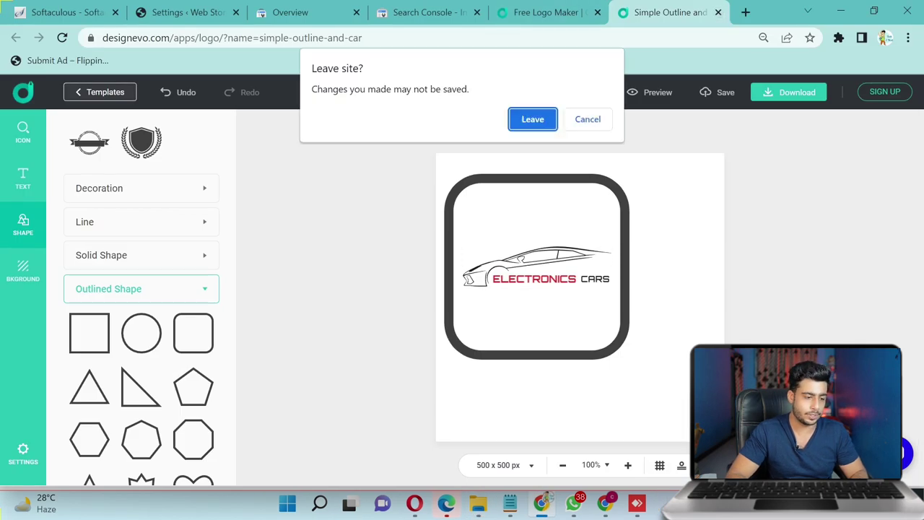
pyautogui.press('Return')
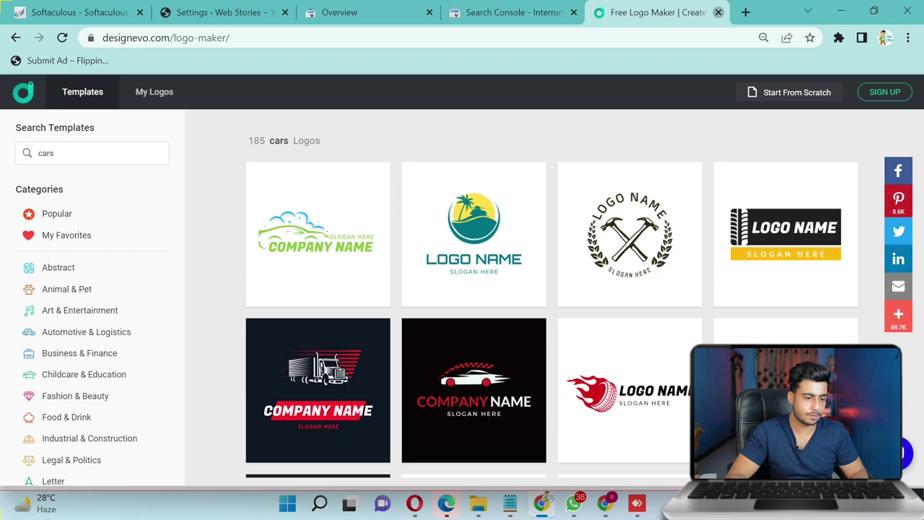
pyautogui.click(719, 12)
pyautogui.hotkey('ctrl', 'pageup')
pyautogui.hotkey('ctrl', 'pageup')
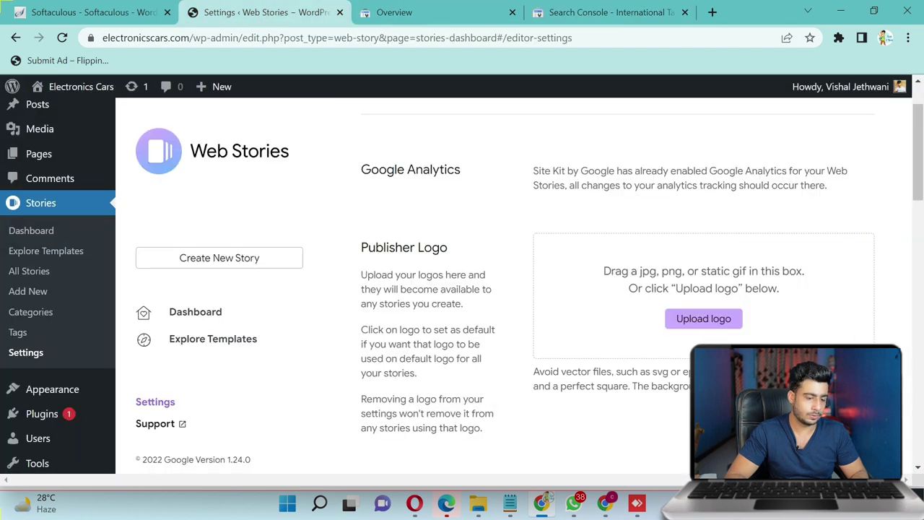
# Upload electronicscars_logo_96 from Desktop > Logos as the Web Stories Publisher Logo
pyautogui.click(703, 319)
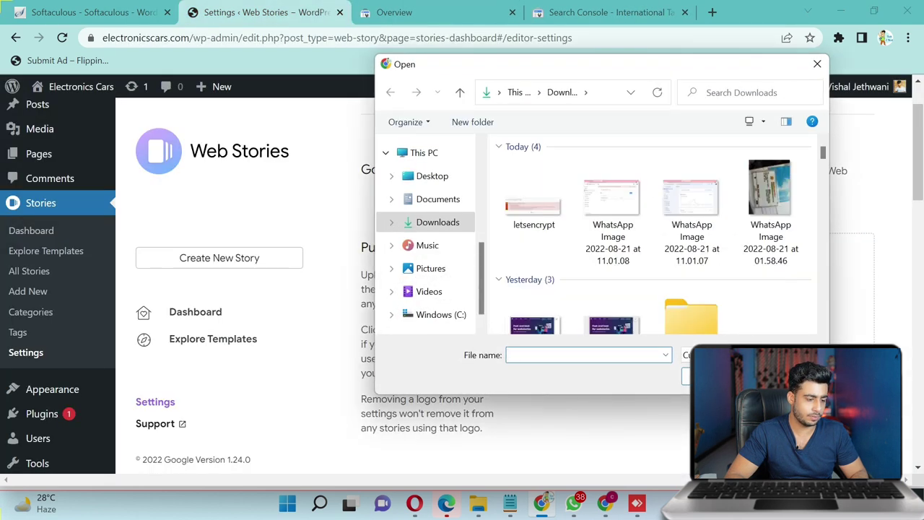
pyautogui.scroll(1, 427, 238)
pyautogui.scroll(-1, 426, 238)
pyautogui.scroll(2, 426, 238)
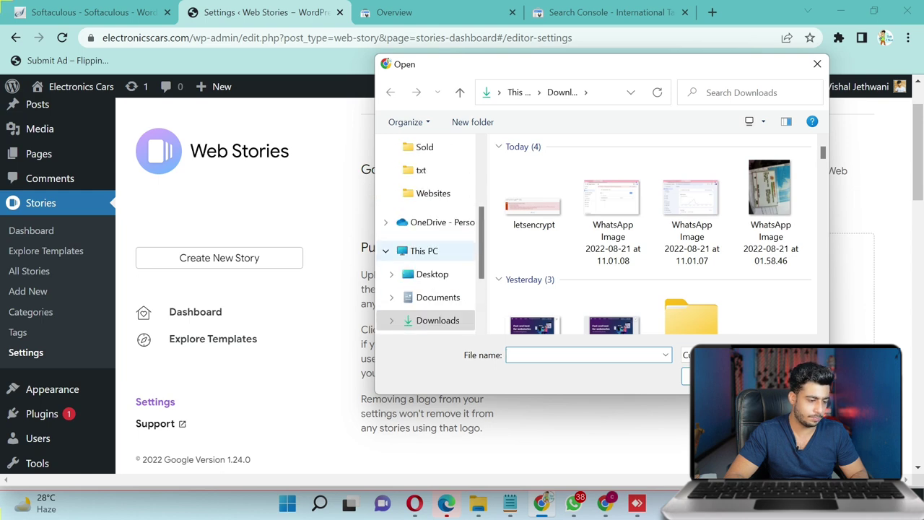
pyautogui.scroll(2, 426, 239)
pyautogui.click(427, 146)
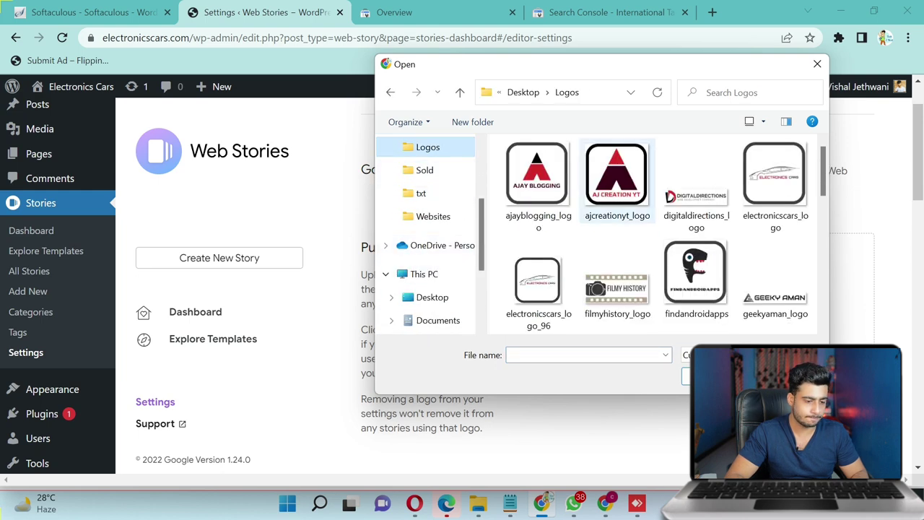
pyautogui.click(538, 285)
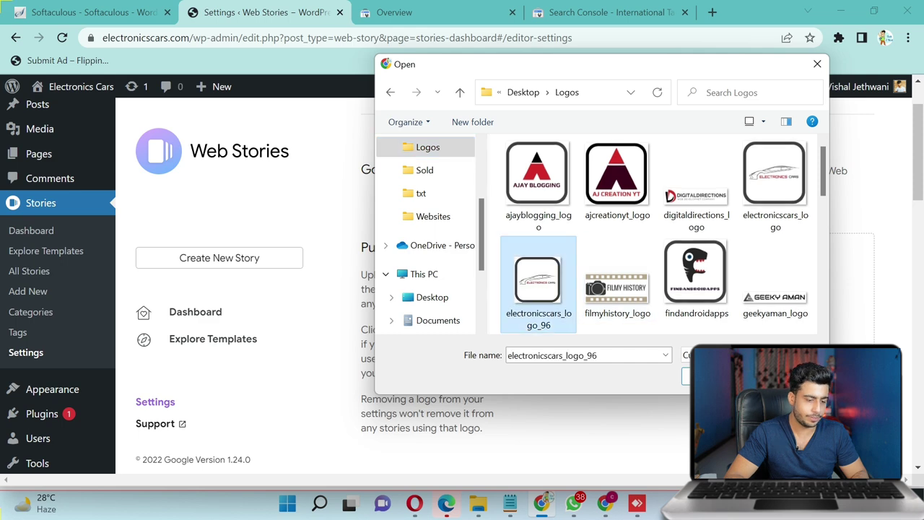
pyautogui.click(711, 376)
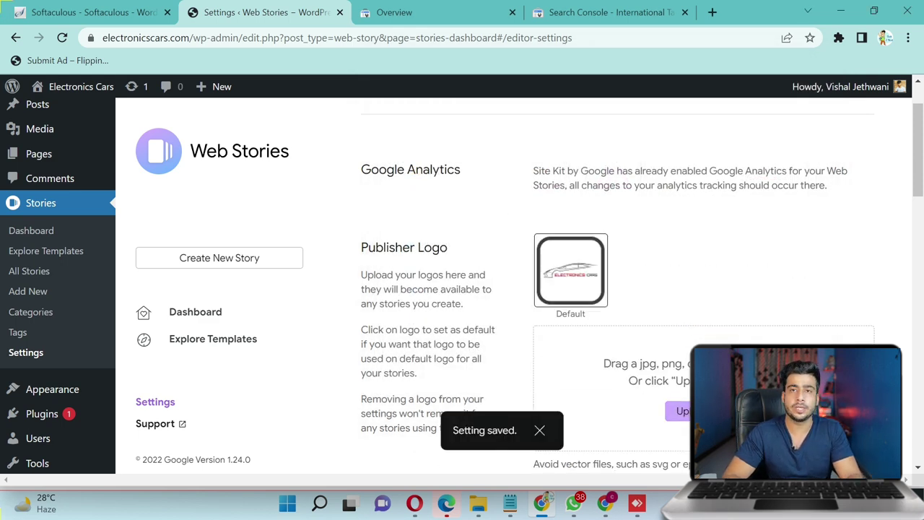
# Choose Google AdSense under Monetization, then click into the Publisher ID and Slot ID fields
pyautogui.scroll(-7, 505, 288)
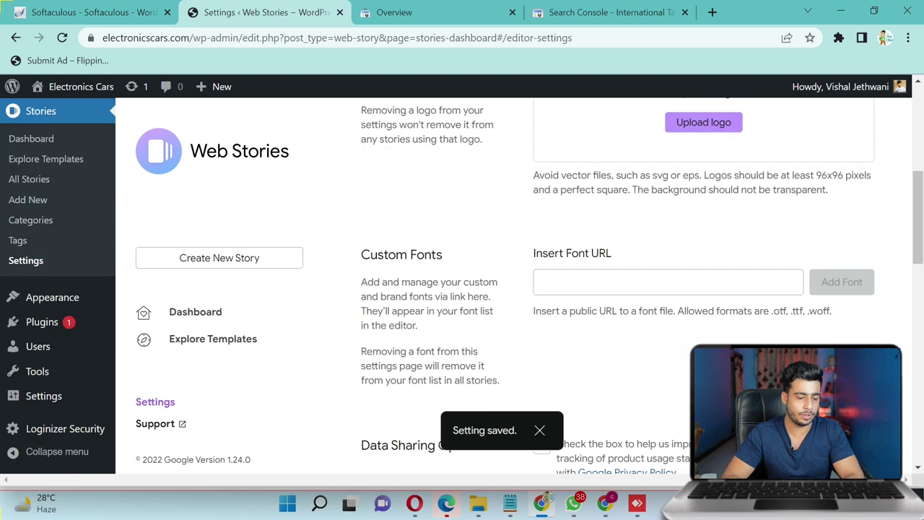
pyautogui.scroll(2, 505, 289)
pyautogui.scroll(-3, 505, 289)
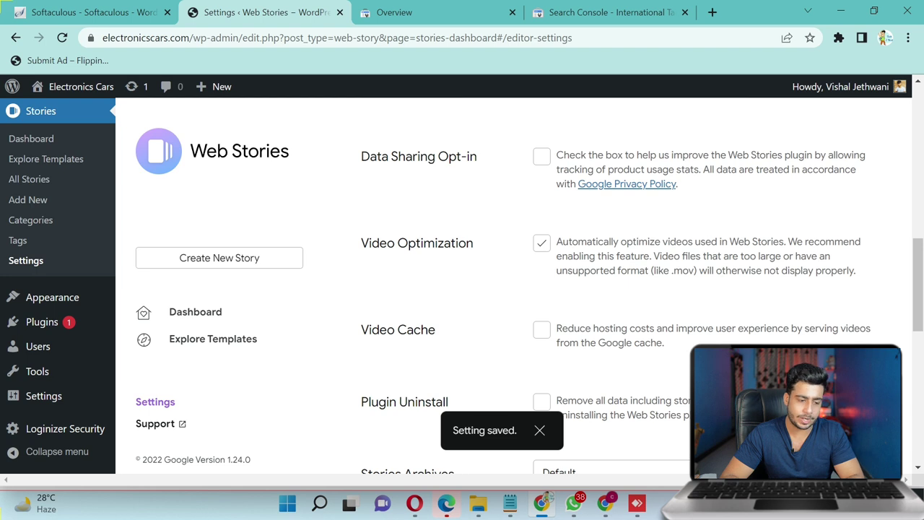
pyautogui.scroll(-4, 506, 289)
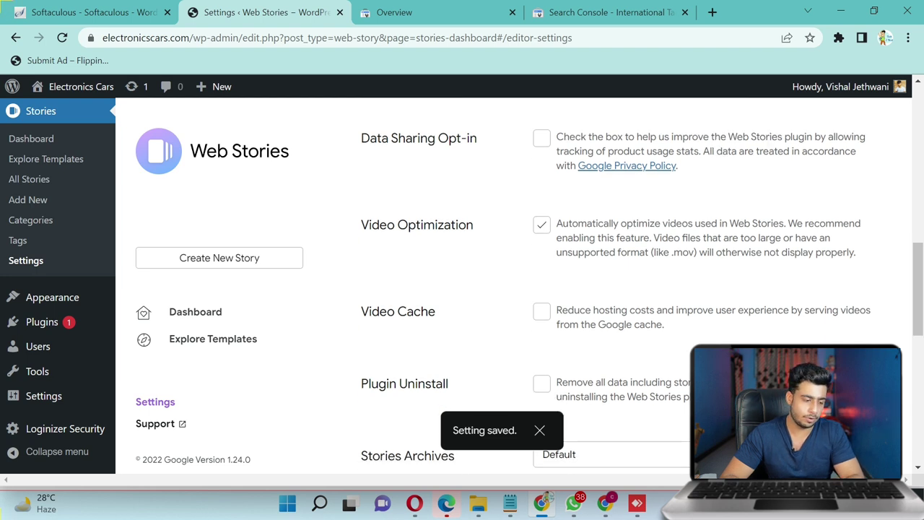
pyautogui.scroll(-2, 505, 289)
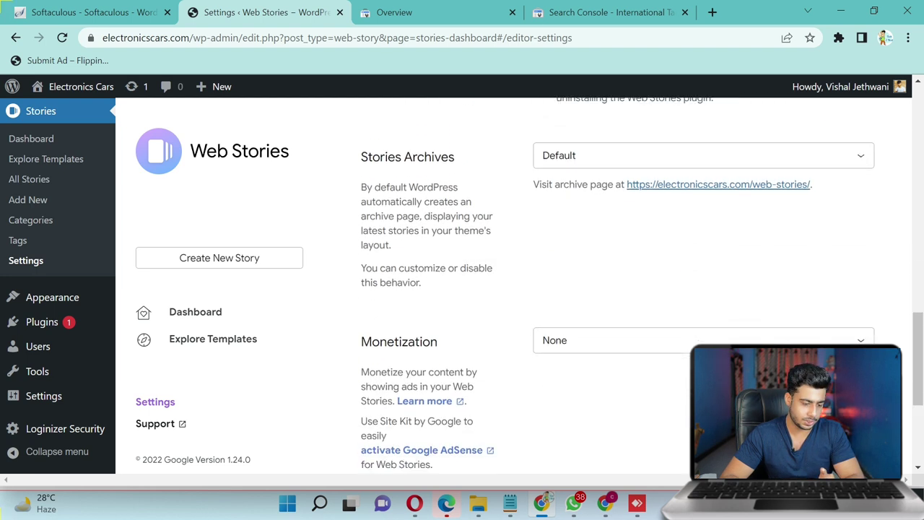
pyautogui.click(704, 224)
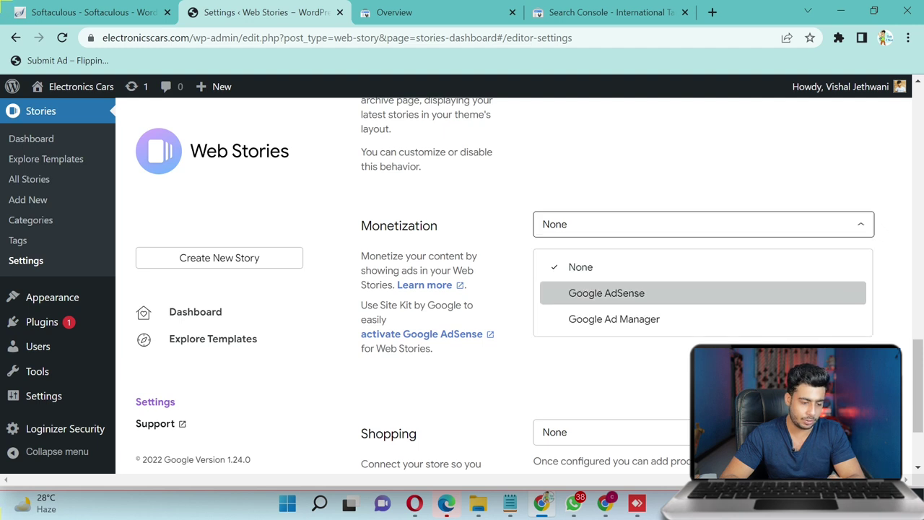
pyautogui.scroll(-1, 643, 282)
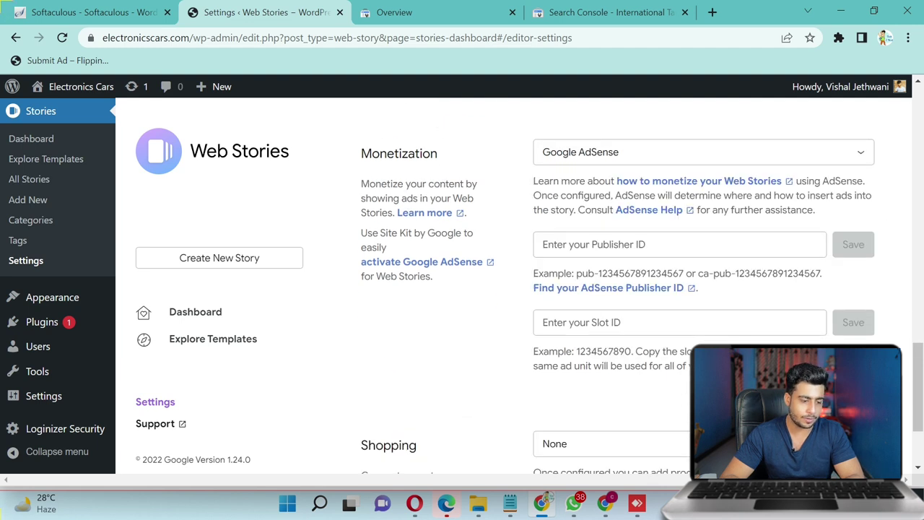
pyautogui.click(678, 244)
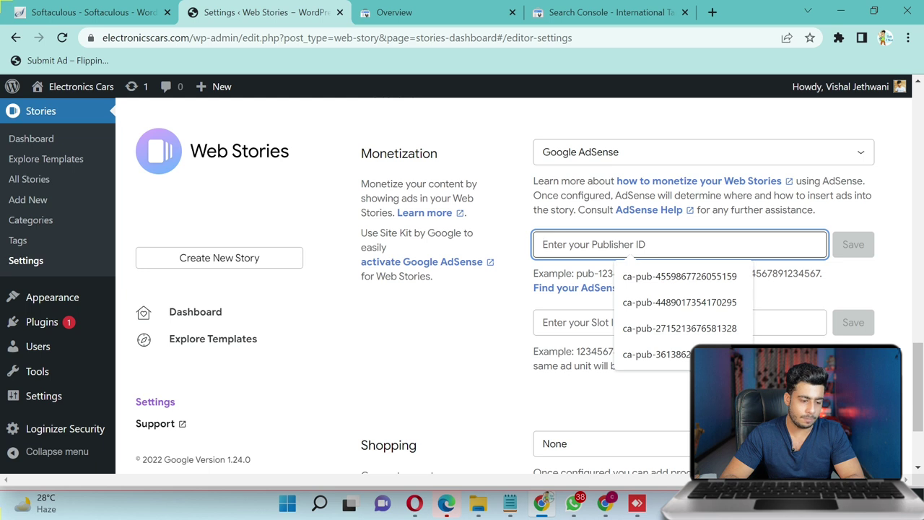
pyautogui.click(679, 322)
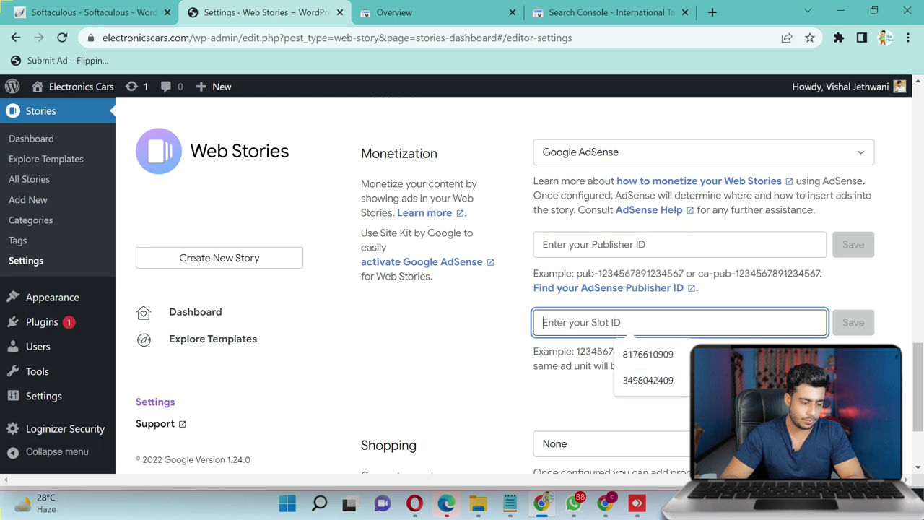
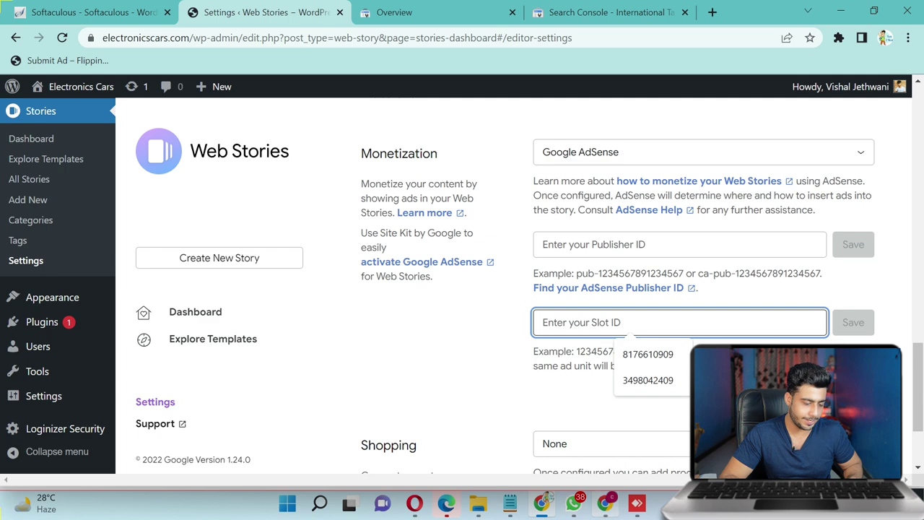
# Launch Brave from Windows search and browse the saved site profiles in the picker
pyautogui.moveTo(510, 504)
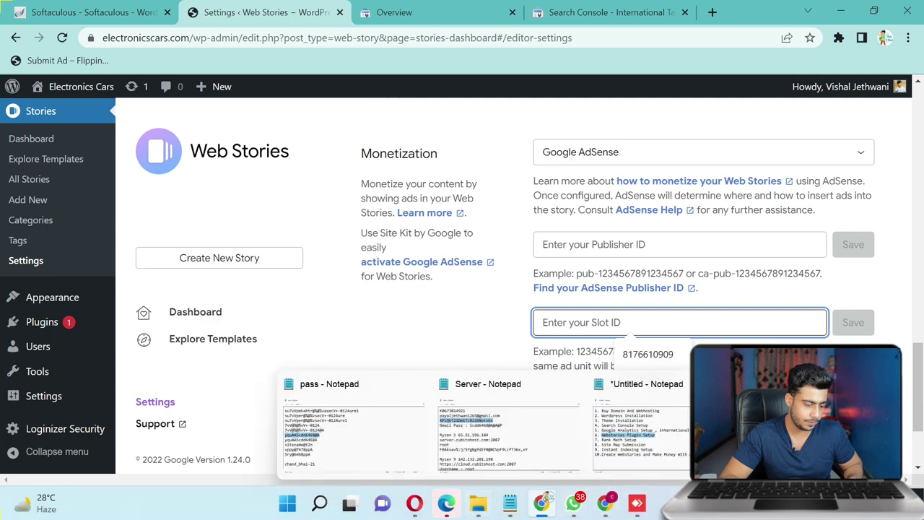
pyautogui.moveTo(446, 503)
pyautogui.press('super')
pyautogui.write('br')
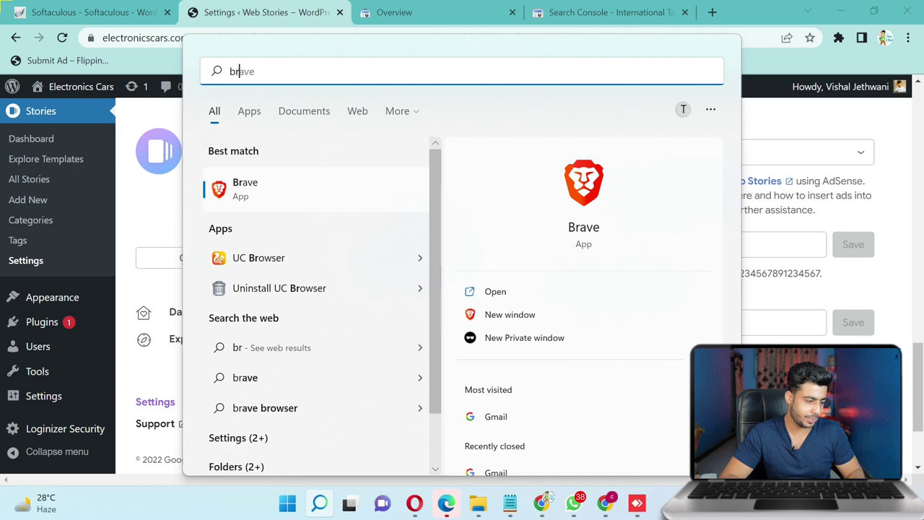
pyautogui.press('Return')
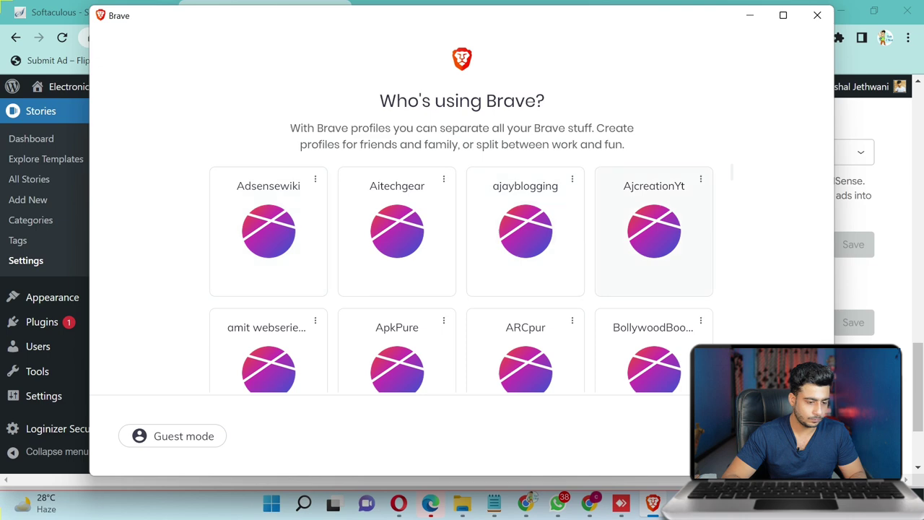
pyautogui.scroll(-6, 462, 278)
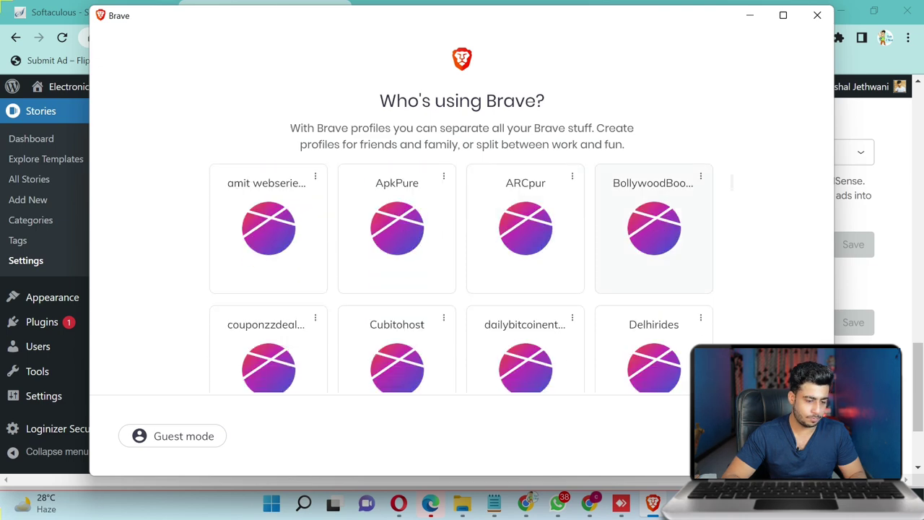
pyautogui.scroll(-10, 462, 278)
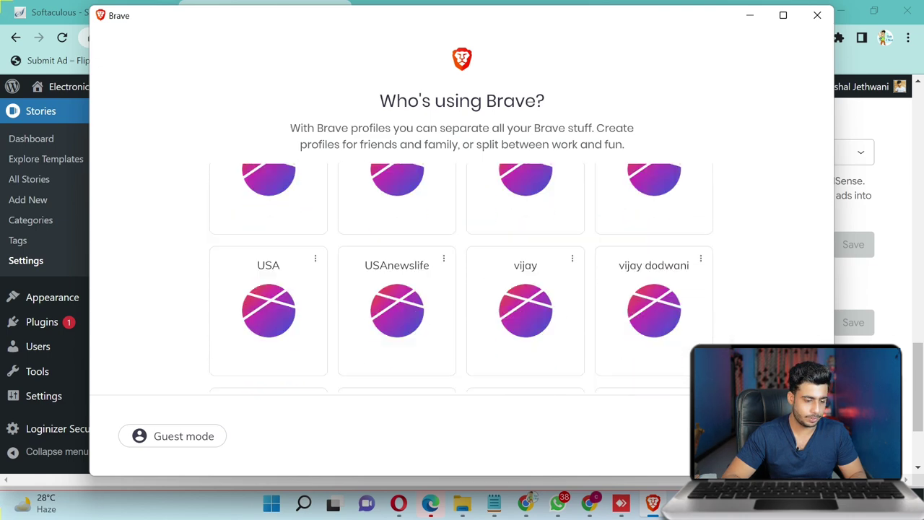
pyautogui.scroll(2, 462, 278)
pyautogui.scroll(8, 462, 278)
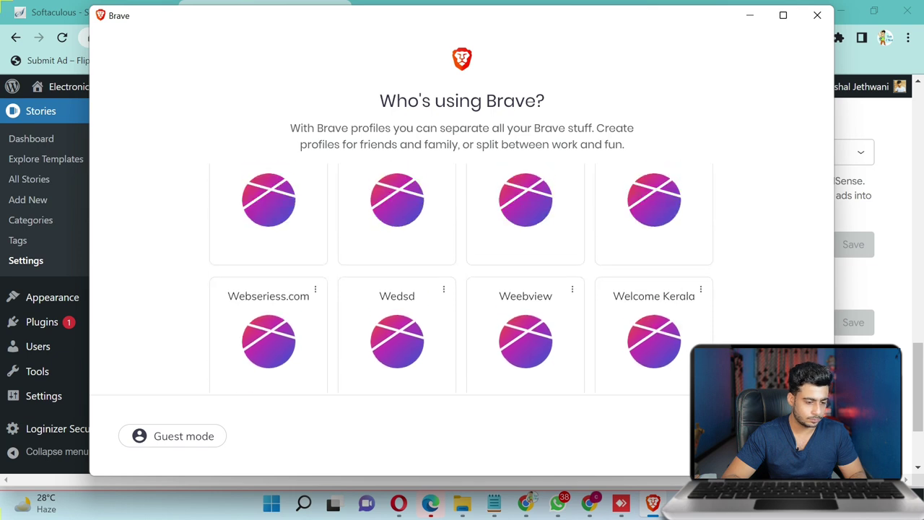
pyautogui.scroll(4, 462, 278)
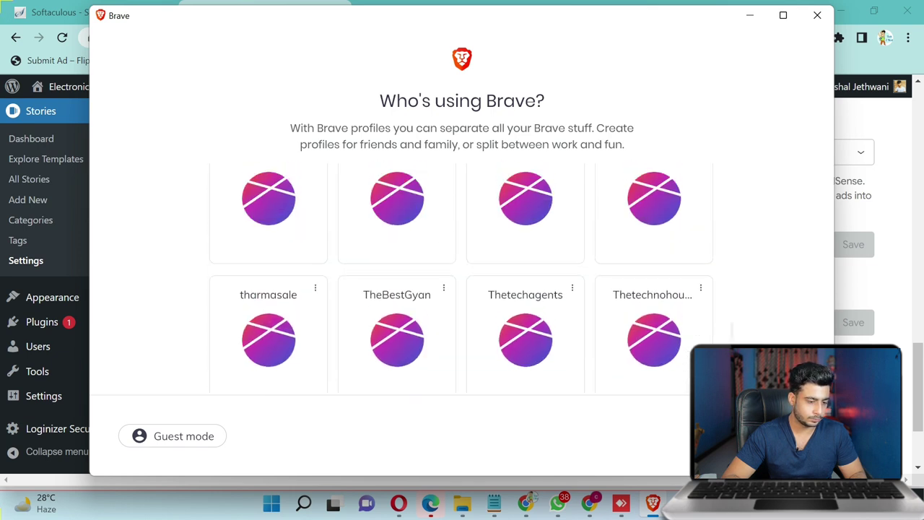
pyautogui.scroll(6, 462, 278)
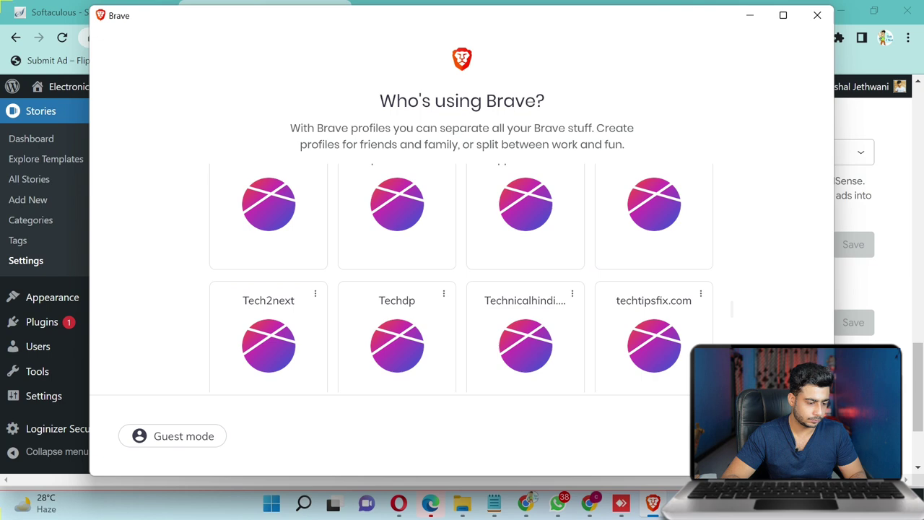
pyautogui.scroll(2, 462, 278)
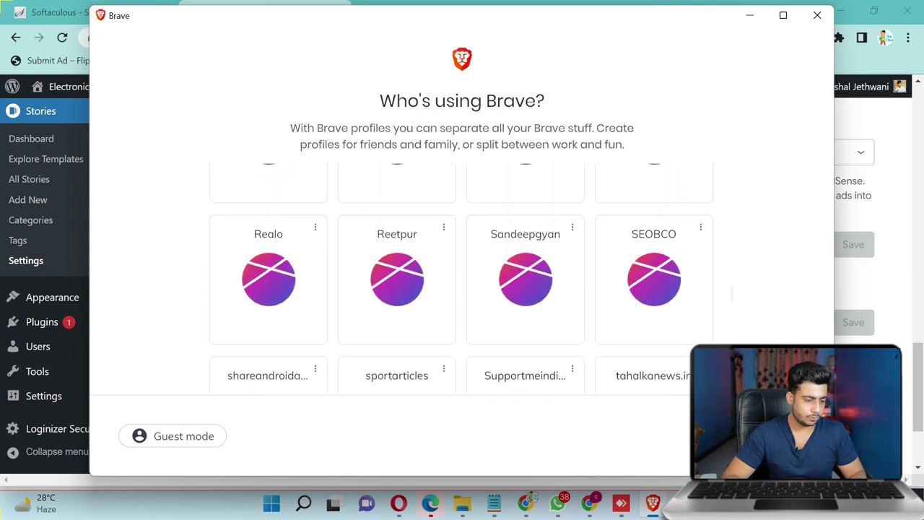
pyautogui.scroll(2, 461, 279)
# Under the chosen profile, create an AdSense display ad unit named 'webstories' from Ads by ad unit
pyautogui.click(653, 340)
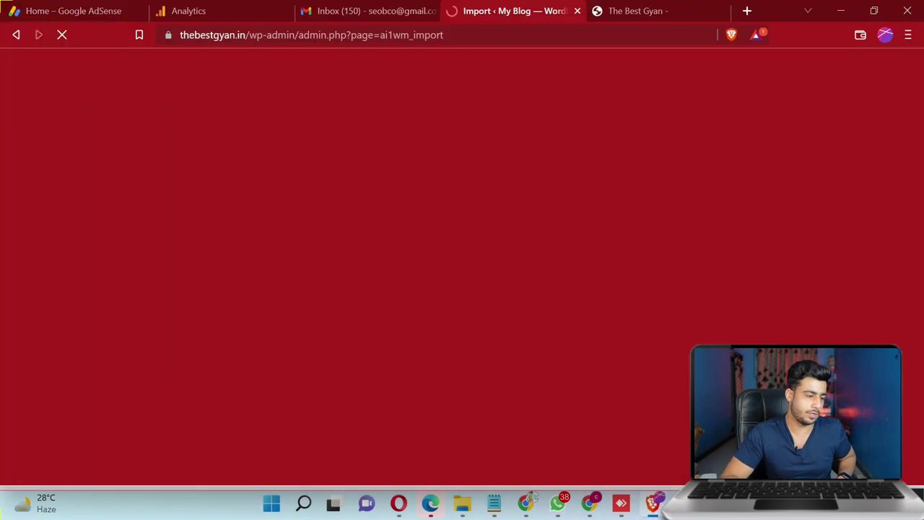
pyautogui.hotkey('ctrl', '1')
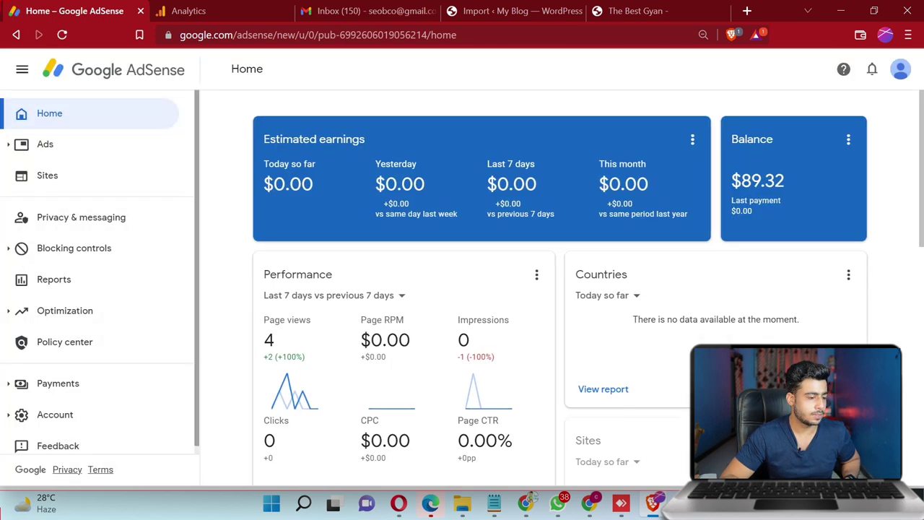
pyautogui.click(44, 144)
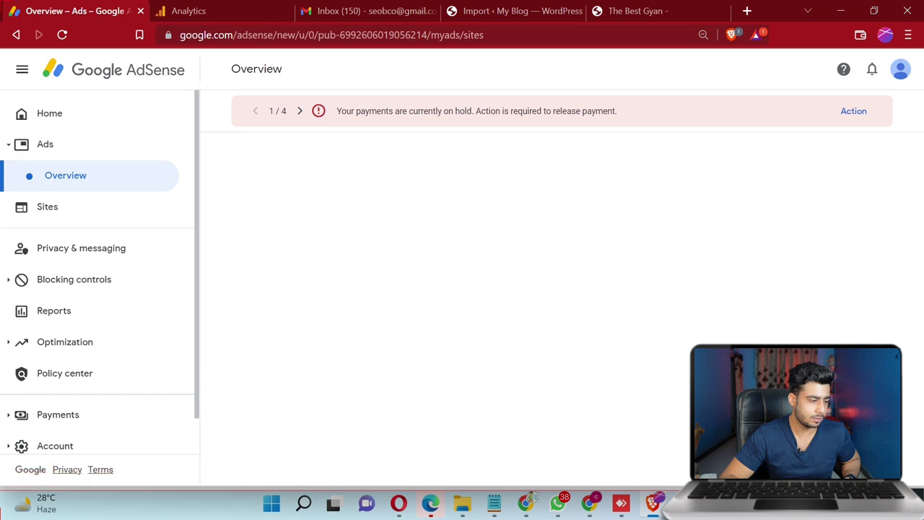
pyautogui.click(457, 147)
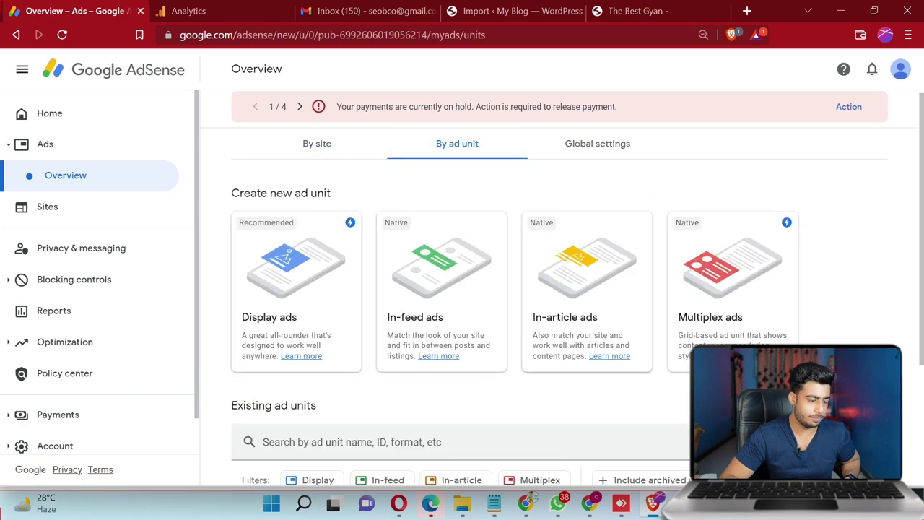
pyautogui.scroll(-3, 462, 325)
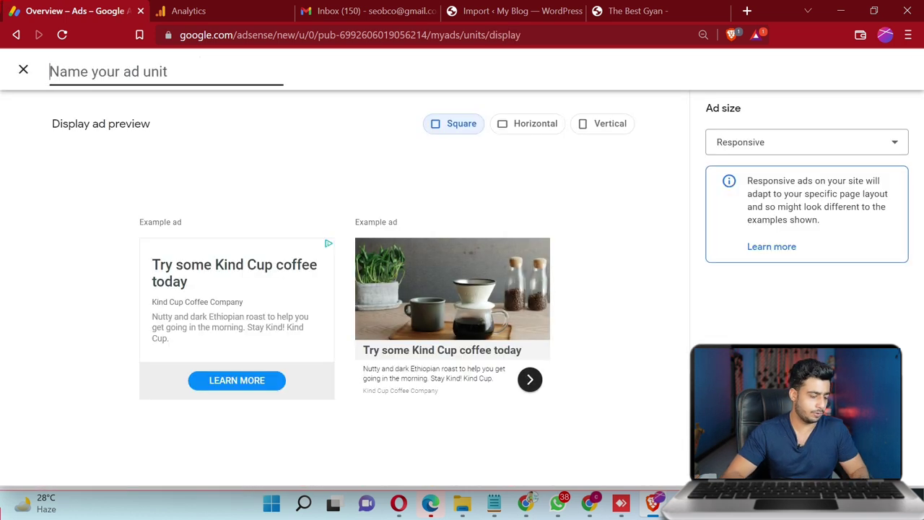
pyautogui.write('webstories')
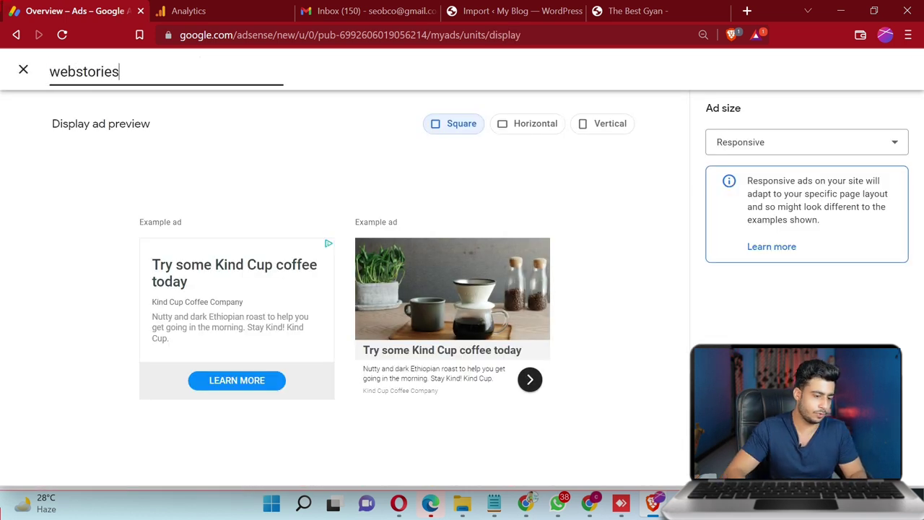
pyautogui.press('Return')
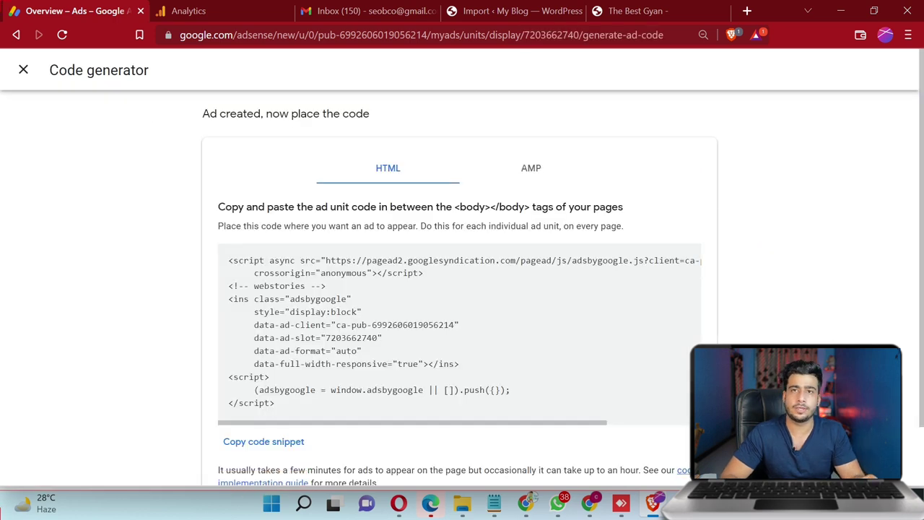
# Copy the data-ad-client publisher ID from the ad code into the Web Stories Publisher ID field
pyautogui.scroll(-2, 462, 267)
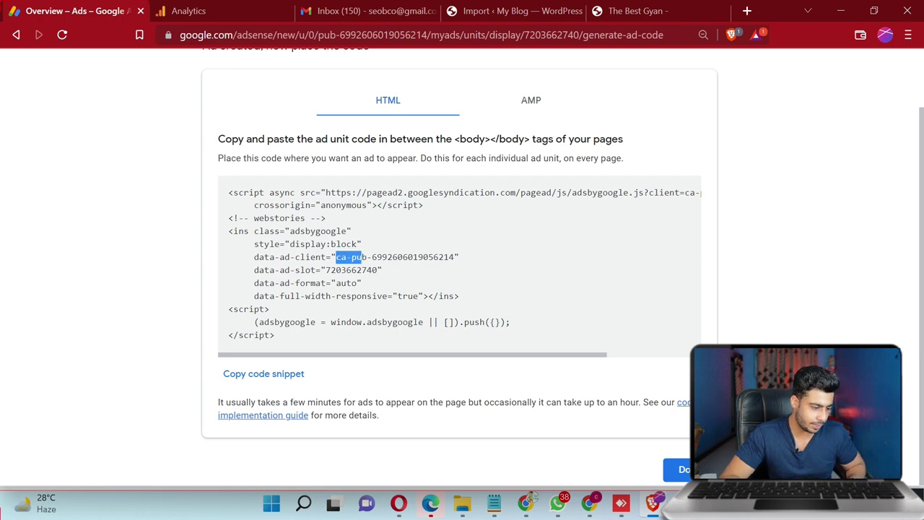
pyautogui.moveTo(362, 257); pyautogui.dragTo(439, 257)
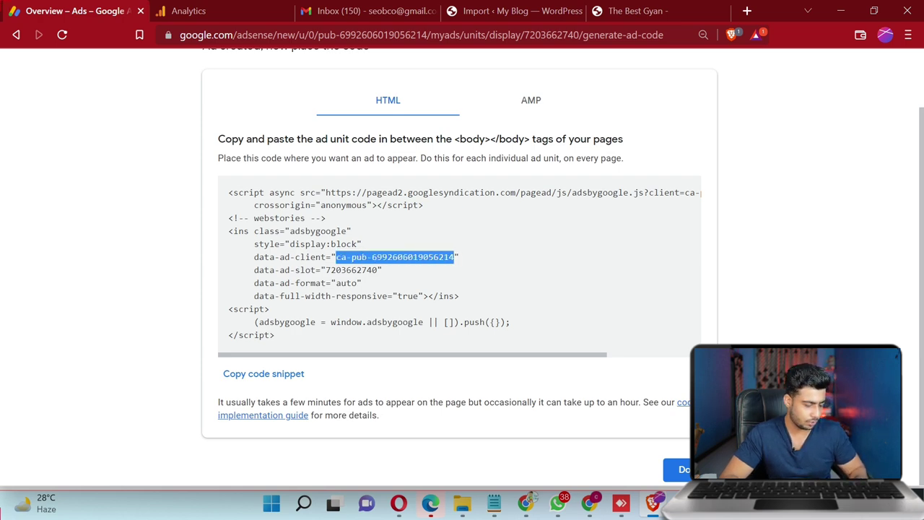
pyautogui.click(531, 498)
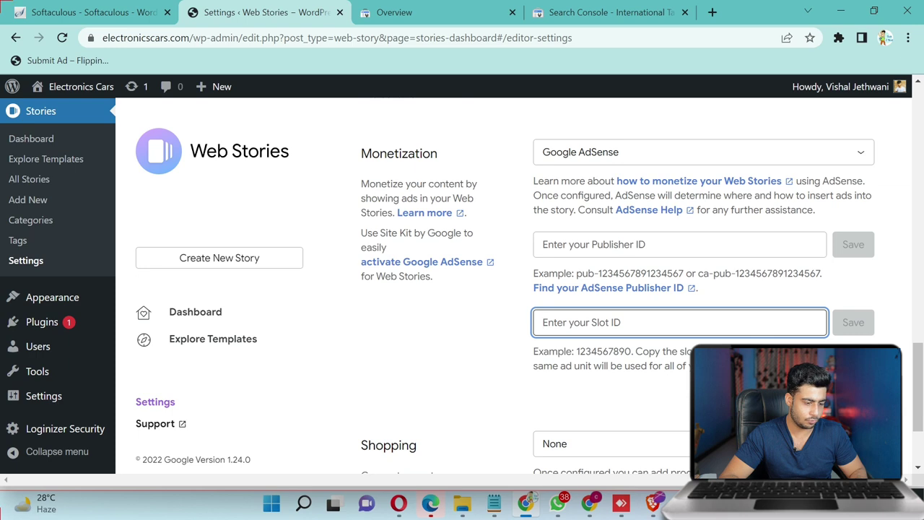
pyautogui.hotkey('shift', 'Tab')
pyautogui.hotkey('shift', 'Tab')
pyautogui.hotkey('ctrl', 'v')
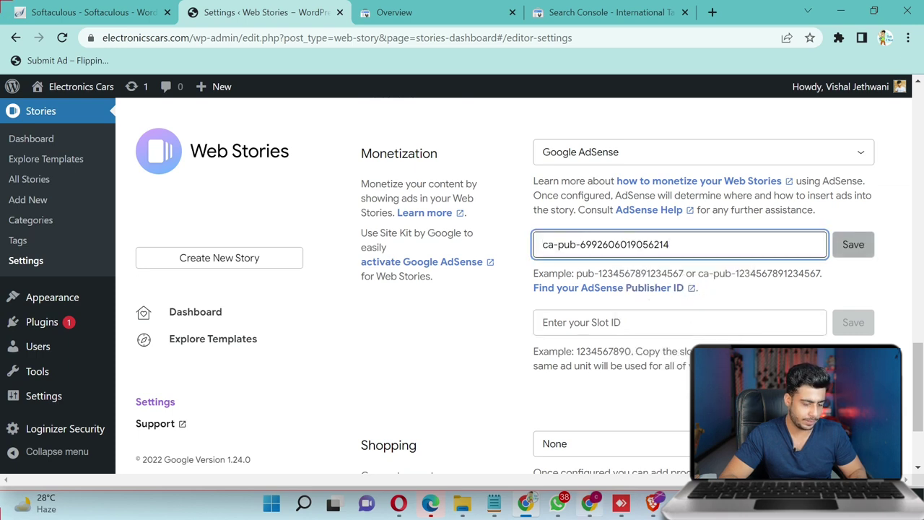
pyautogui.click(530, 498)
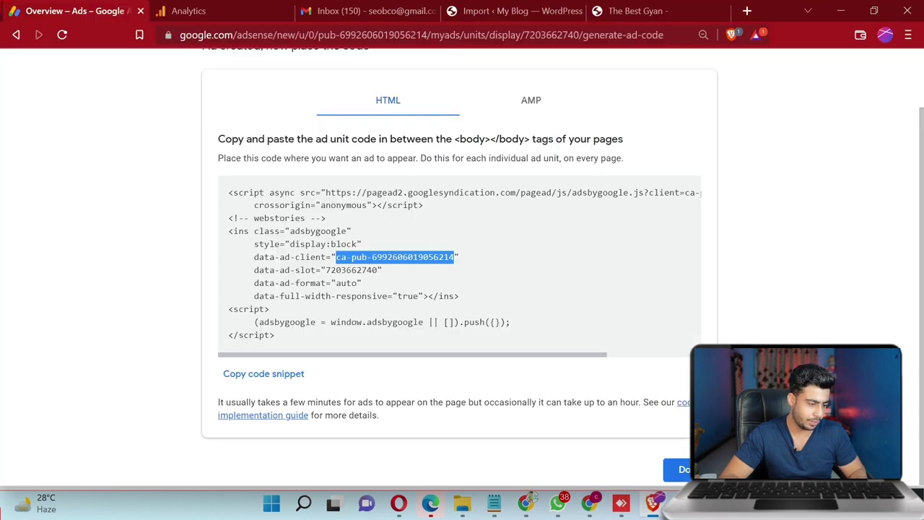
pyautogui.moveTo(326, 271); pyautogui.dragTo(357, 271)
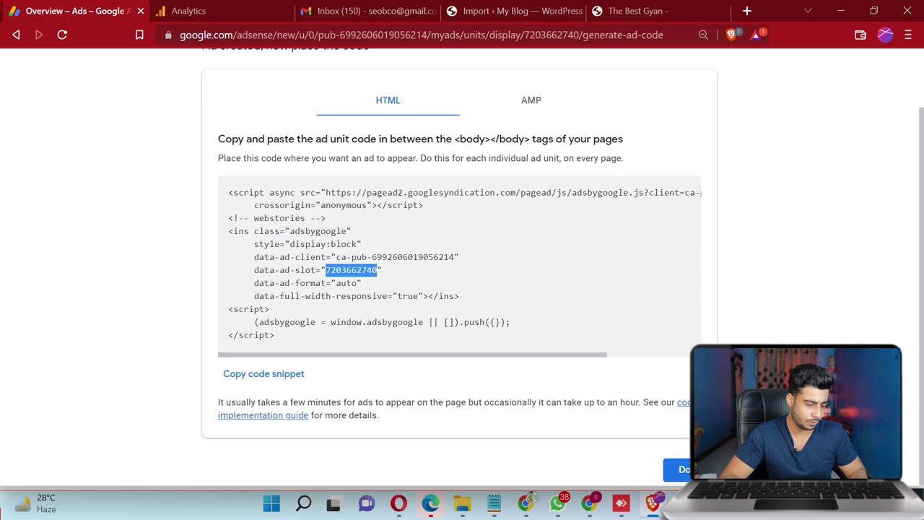
pyautogui.click(531, 498)
pyautogui.press('Tab')
pyautogui.hotkey('ctrl', 'v')
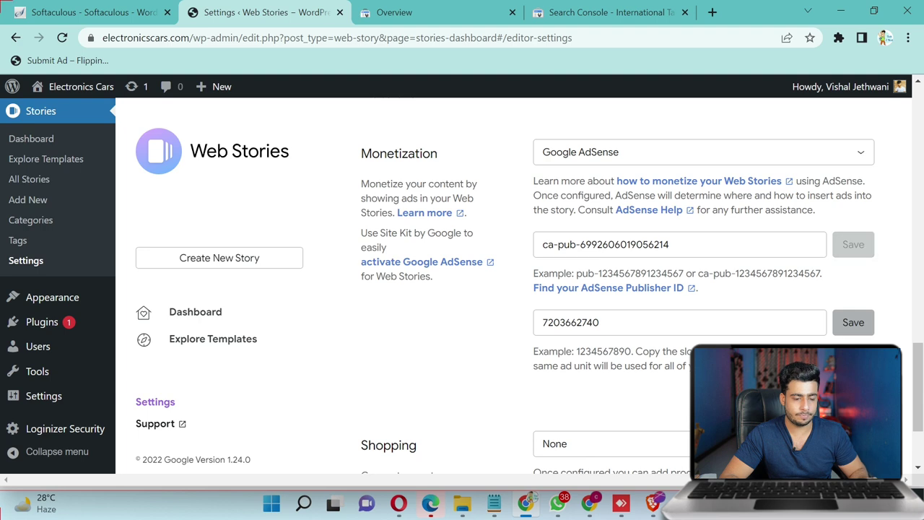
pyautogui.press('Return')
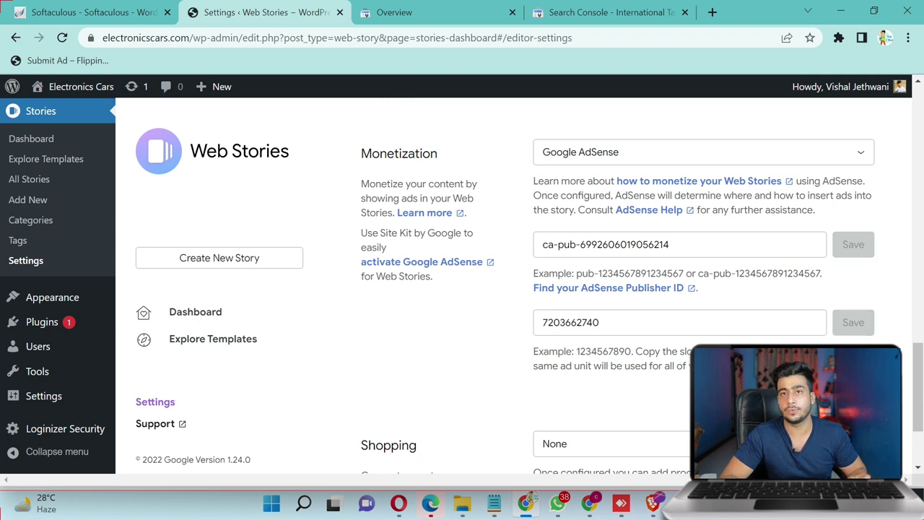
# Check the Rank Math Setup step in the Notepad checklist, then bring WordPress back to the front
pyautogui.scroll(-2, 531, 497)
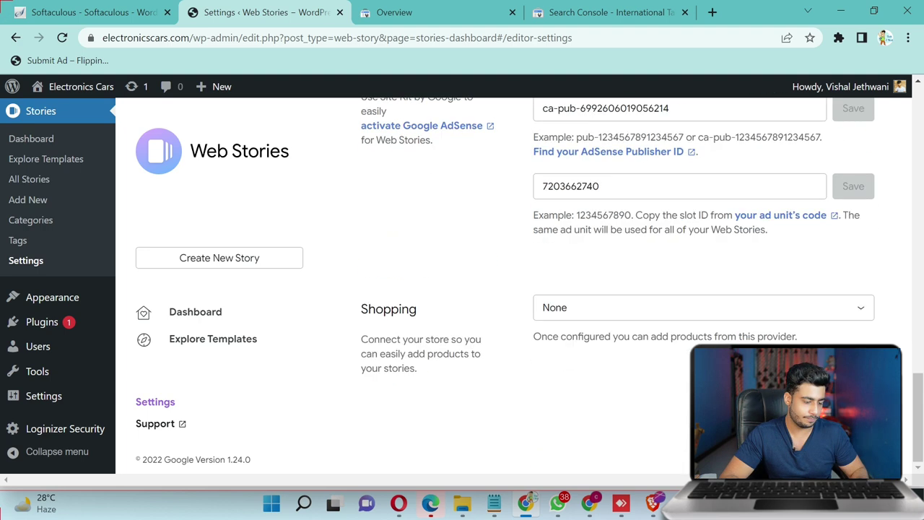
pyautogui.scroll(15, 530, 497)
pyautogui.scroll(-1, 531, 497)
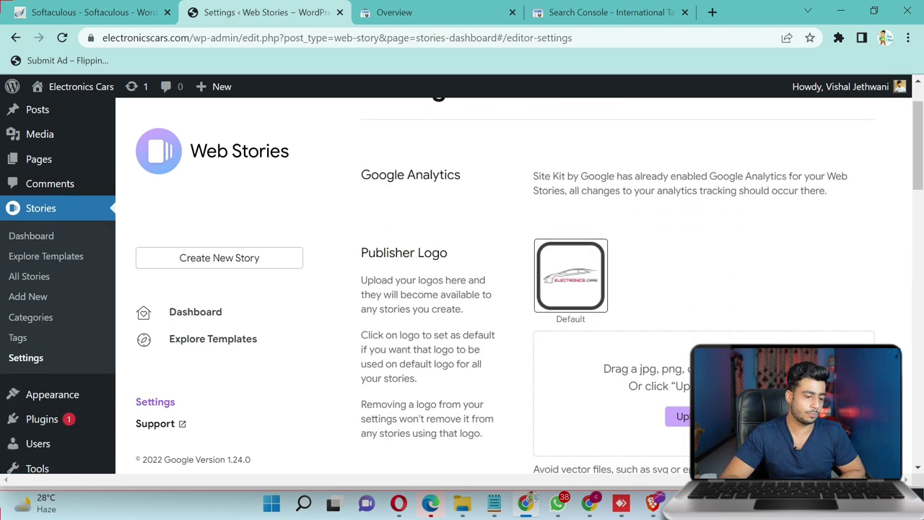
pyautogui.scroll(1, 531, 497)
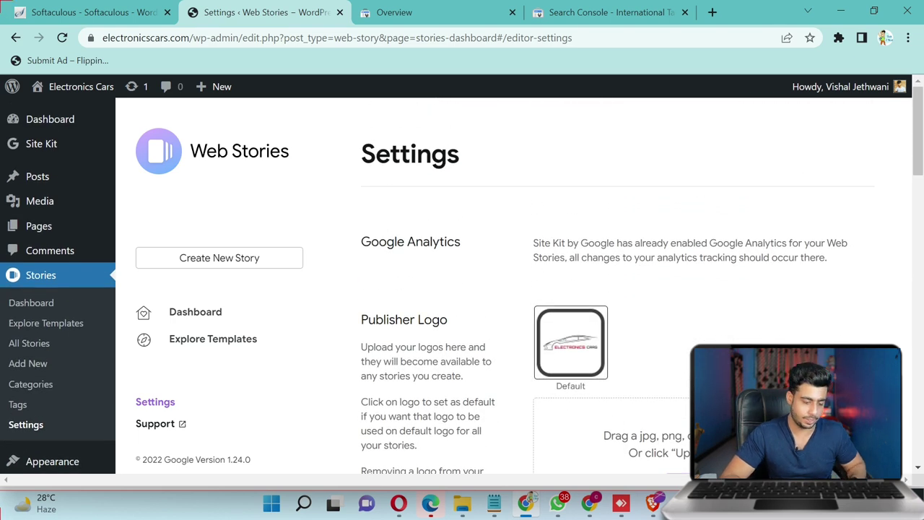
pyautogui.moveTo(494, 503)
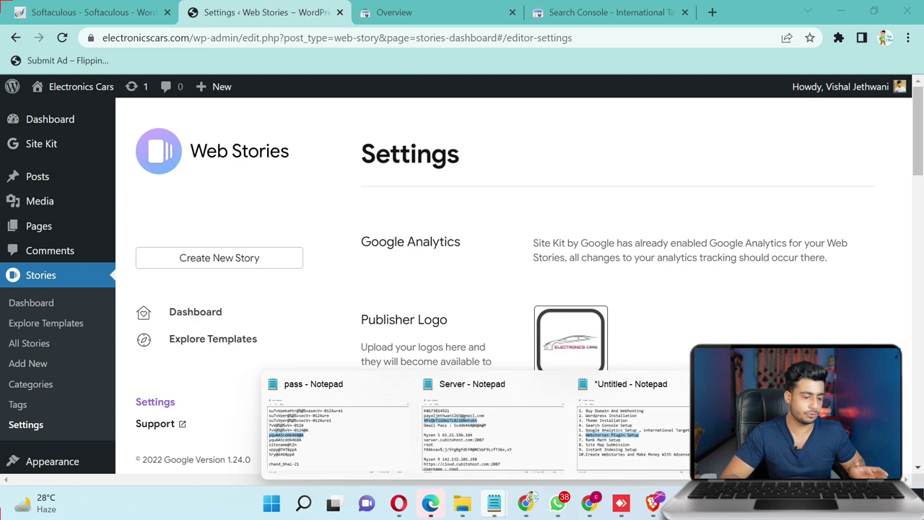
pyautogui.click(631, 433)
pyautogui.click(116, 298)
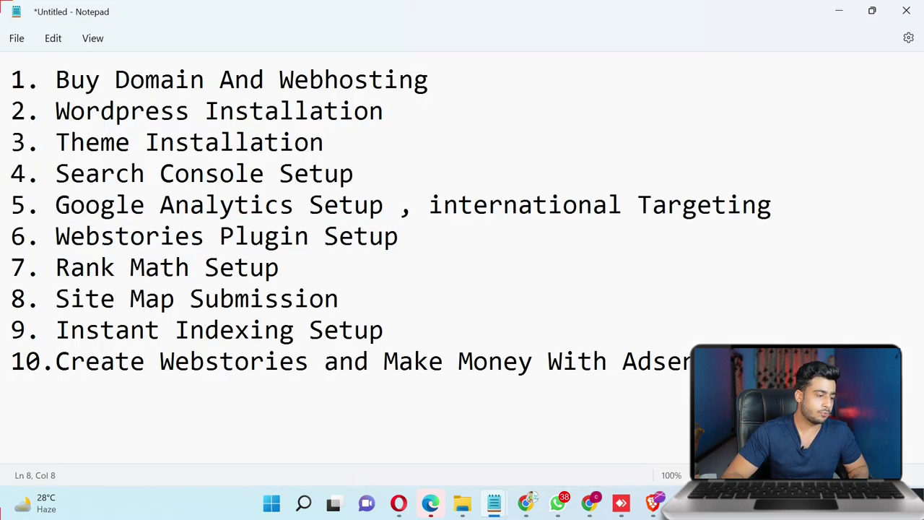
pyautogui.moveTo(56, 267); pyautogui.dragTo(279, 268)
pyautogui.click(279, 268)
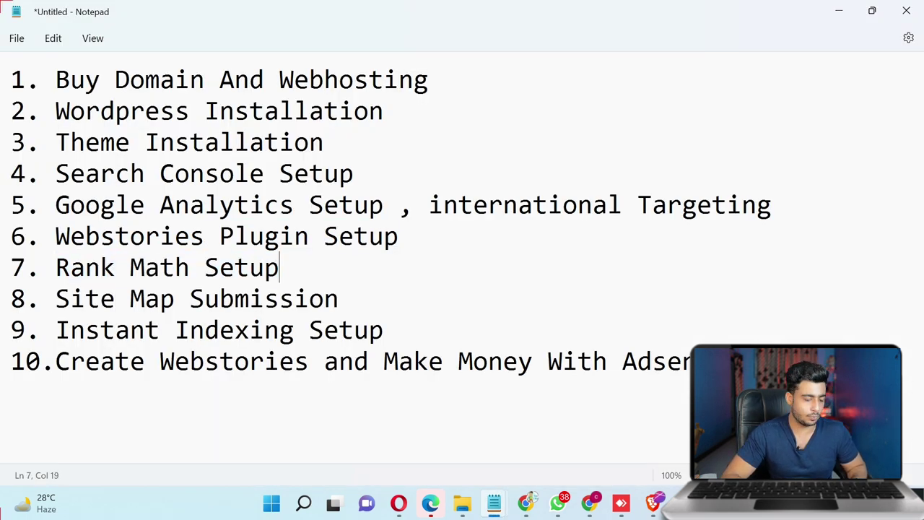
pyautogui.click(526, 504)
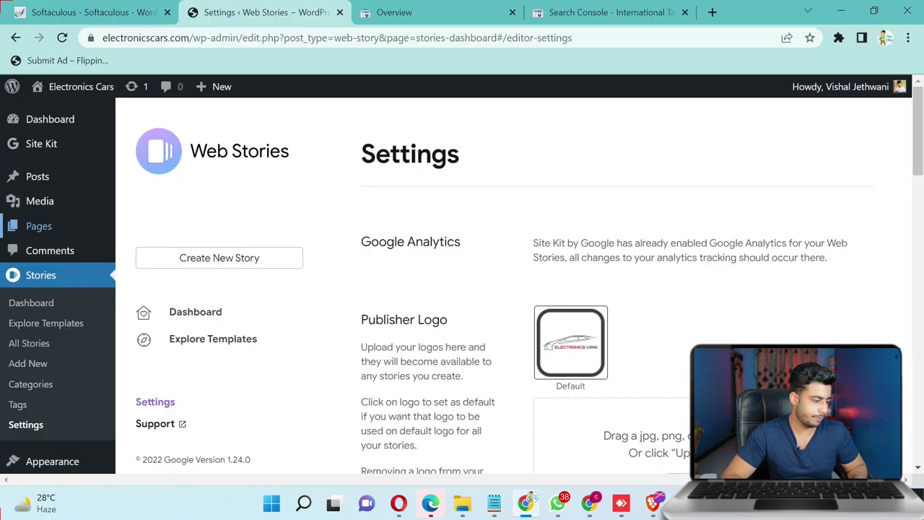
pyautogui.scroll(-2, 51, 347)
# Search the plugin directory for 'rank' and install Rank Math SEO
pyautogui.moveTo(41, 340)
pyautogui.click(149, 363)
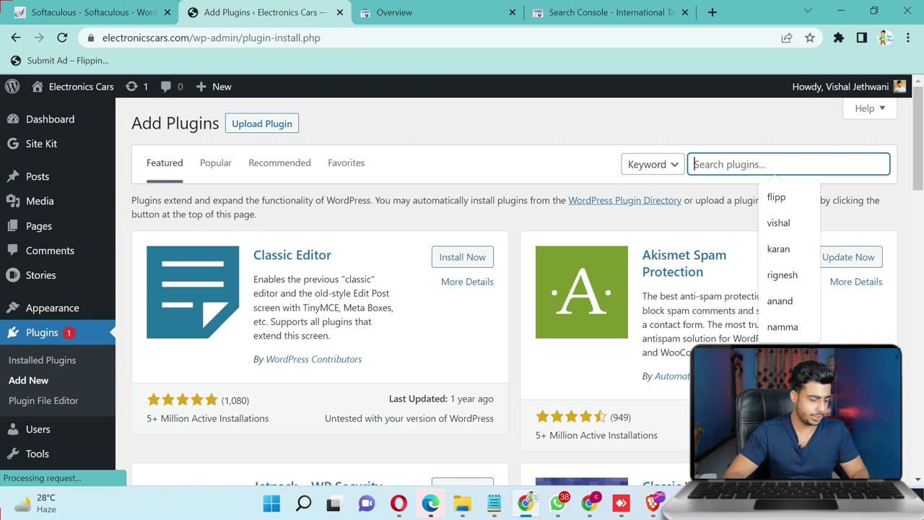
pyautogui.write('rankmath')
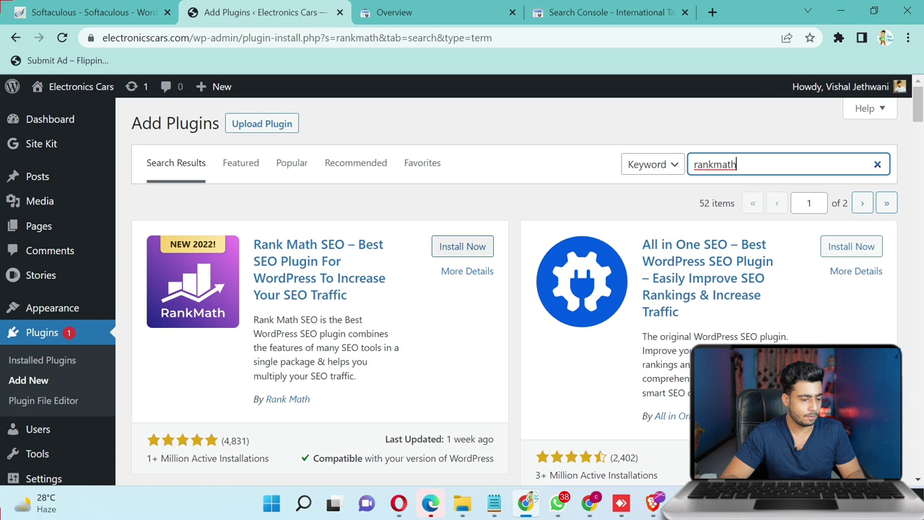
pyautogui.click(456, 246)
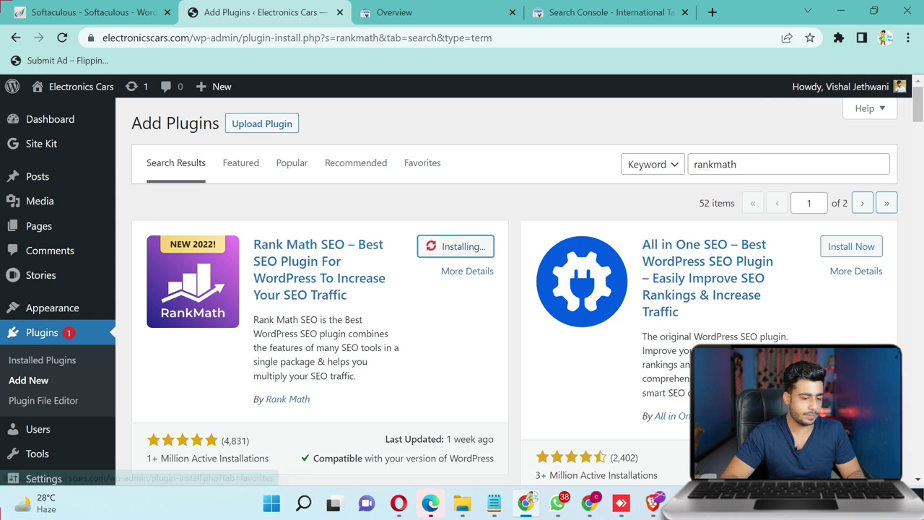
# Search for 'instan', install Instant Indexing for Google, and activate it
pyautogui.doubleClick(715, 164)
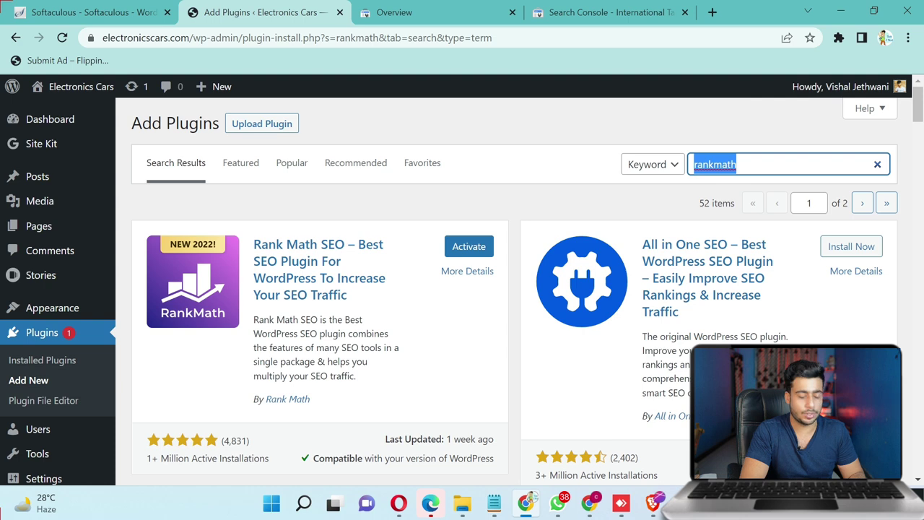
pyautogui.write('instant indexing')
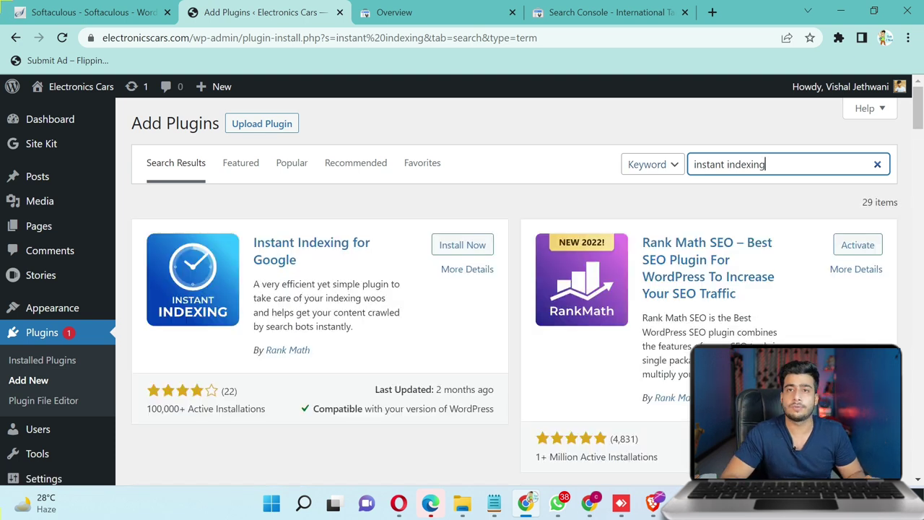
pyautogui.click(462, 244)
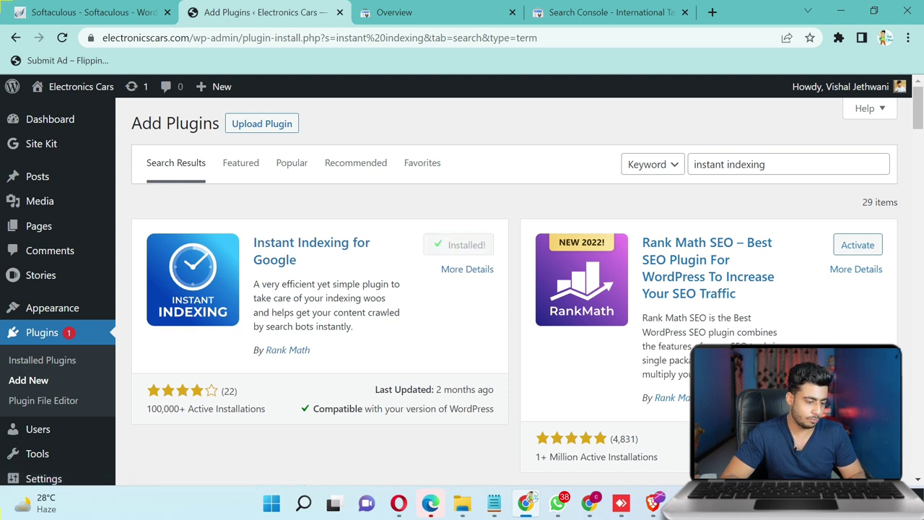
pyautogui.press('Return')
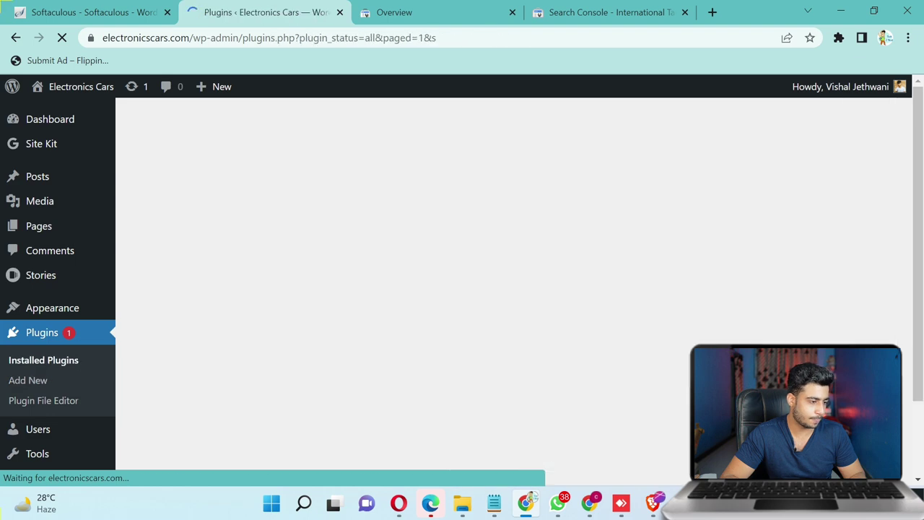
# Activate Rank Math SEO in Installed Plugins, reaching the wizard's rankmath.com login page
pyautogui.scroll(-2, 393, 180)
pyautogui.scroll(-4, 392, 180)
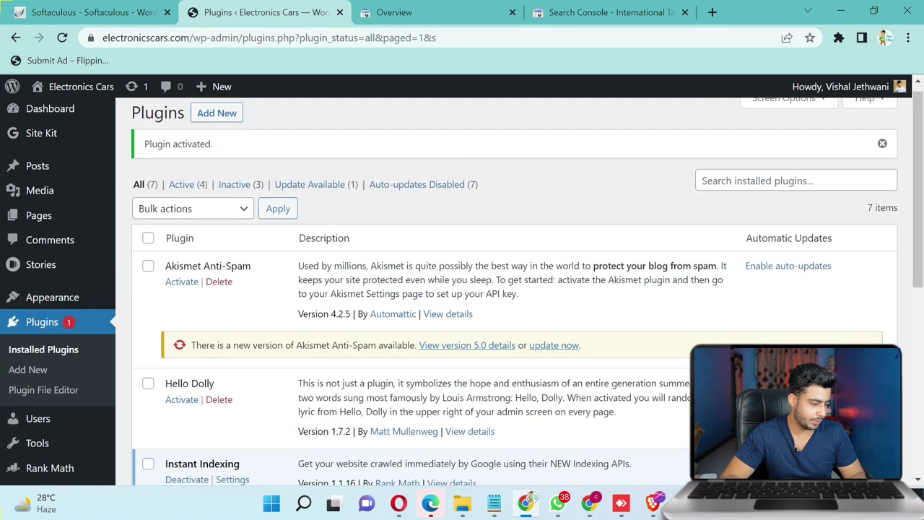
pyautogui.scroll(-2, 514, 289)
pyautogui.click(181, 247)
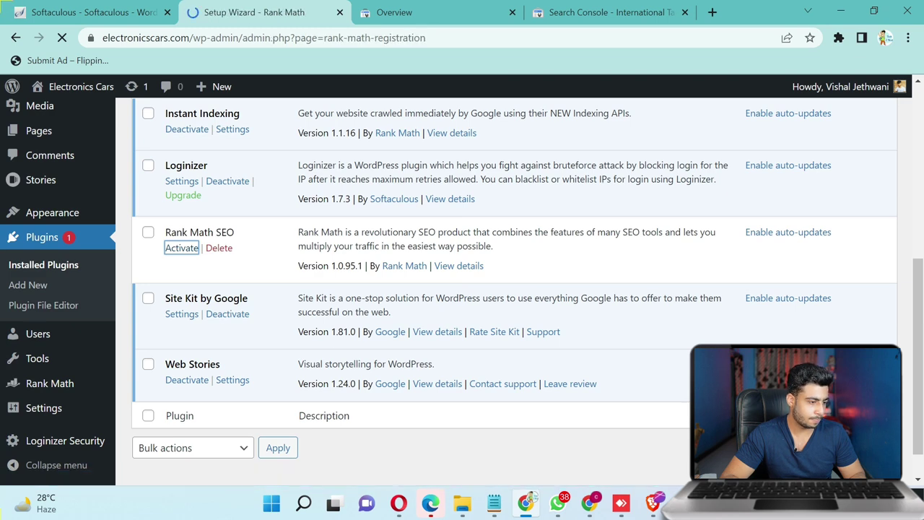
pyautogui.scroll(-2, 462, 281)
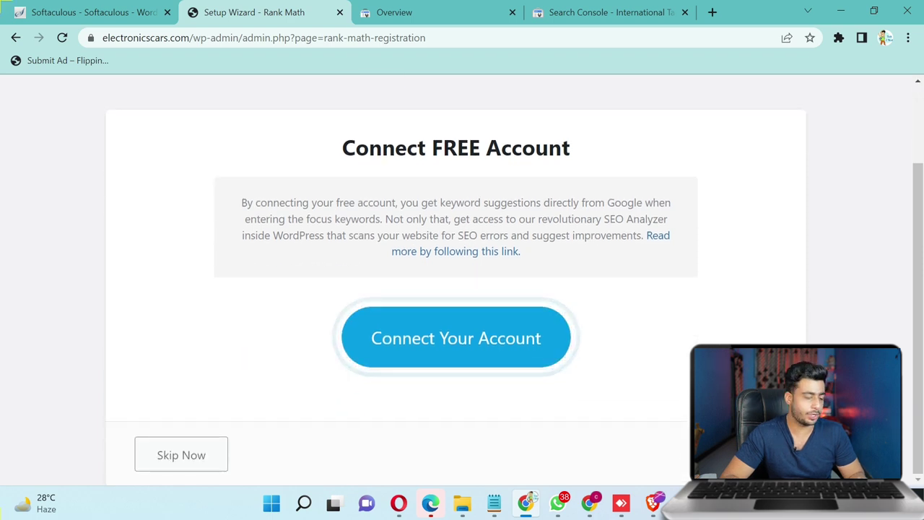
pyautogui.scroll(2, 463, 282)
pyautogui.scroll(-2, 462, 282)
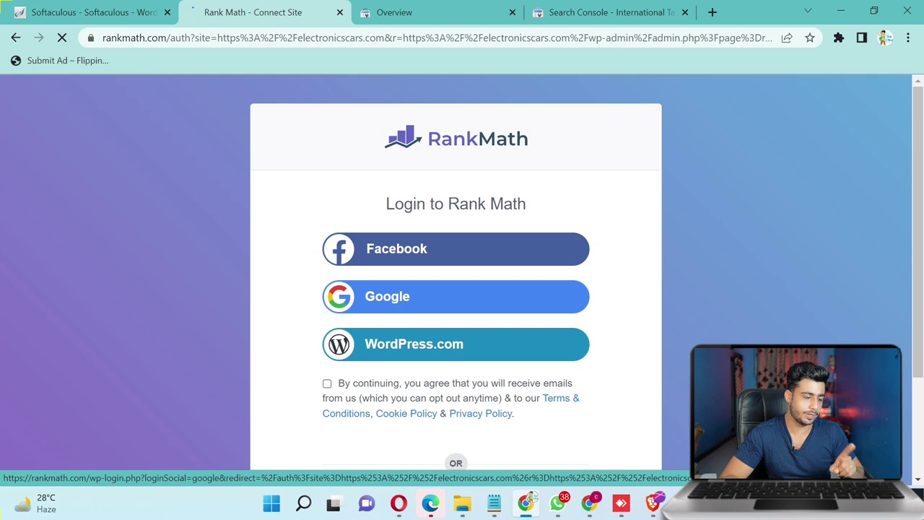
# Sign in to Rank Math with the Google account and confirm activating the Free Plan
pyautogui.scroll(-2, 456, 289)
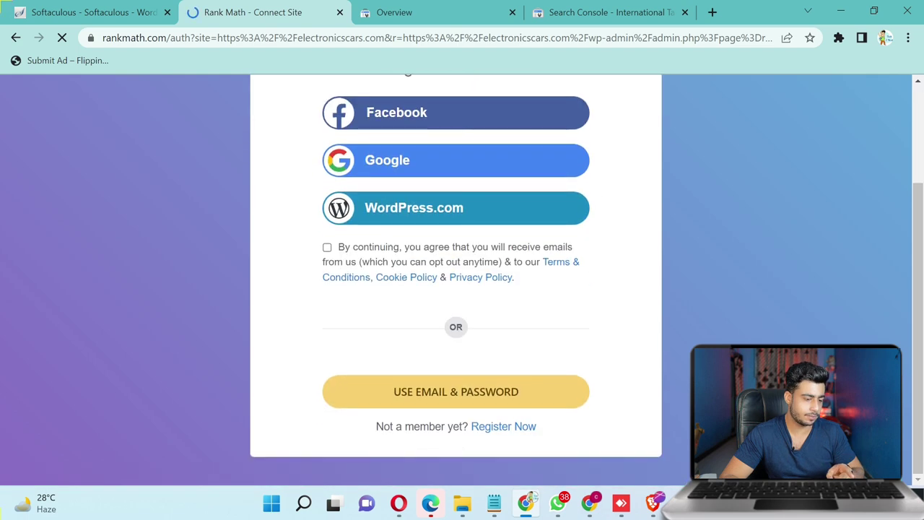
pyautogui.click(456, 159)
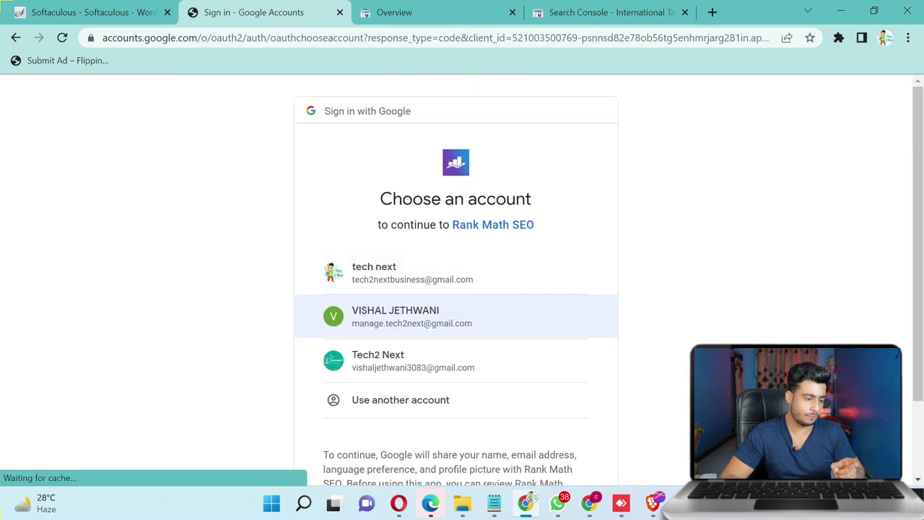
pyautogui.click(397, 316)
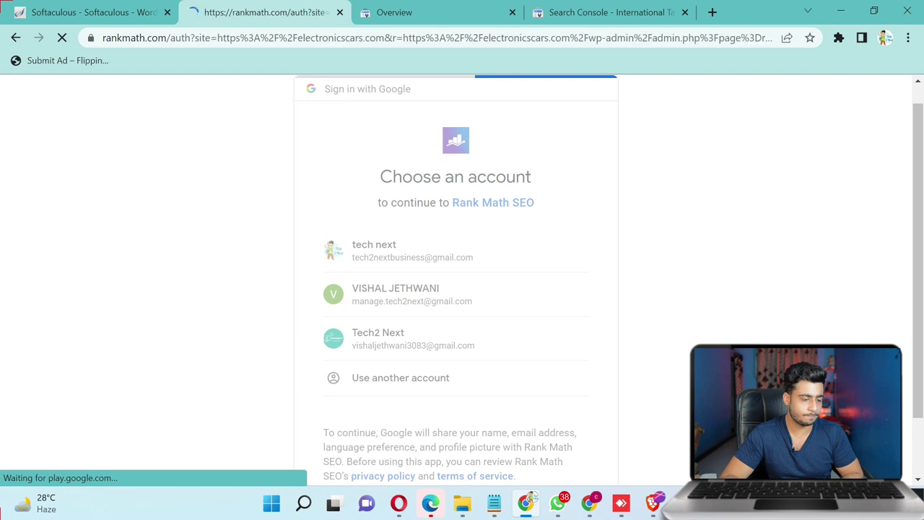
pyautogui.scroll(-1, 456, 405)
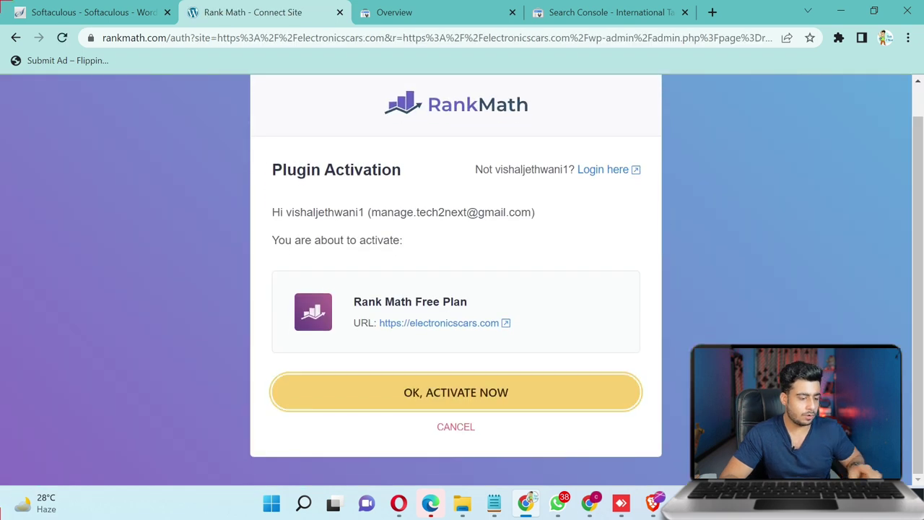
pyautogui.click(456, 393)
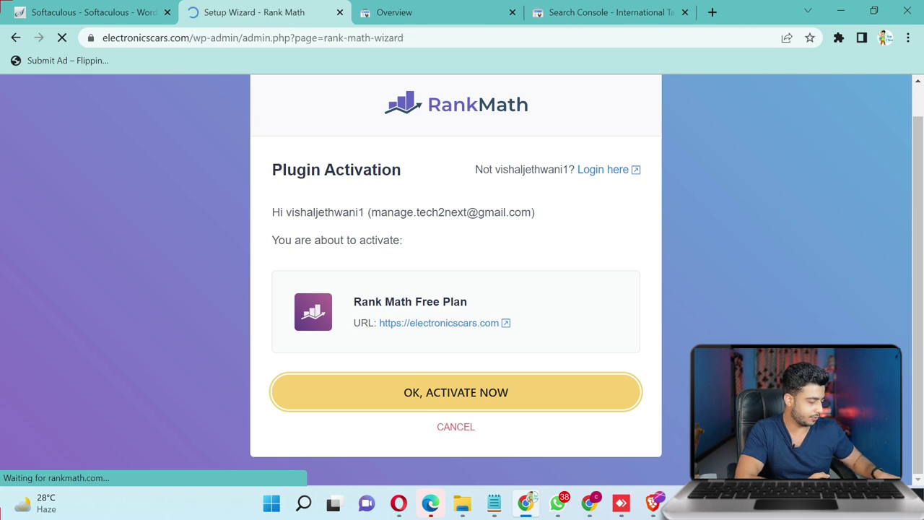
pyautogui.scroll(-2, 456, 289)
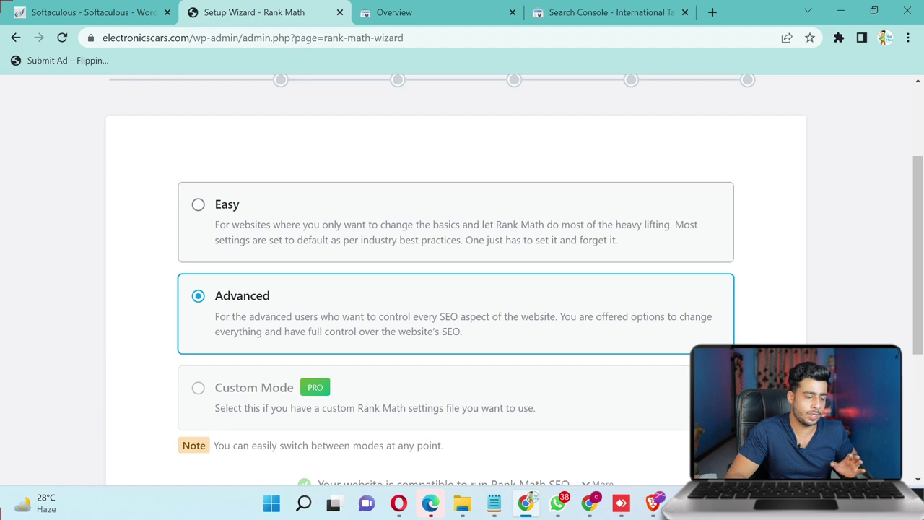
pyautogui.scroll(-3, 456, 288)
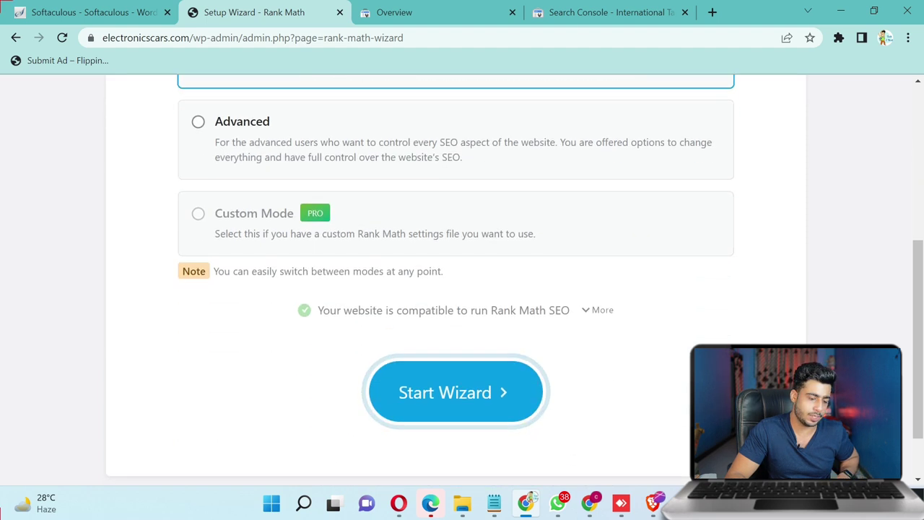
# Start the Rank Math setup wizard and keep Personal Blog as the site type
pyautogui.click(456, 320)
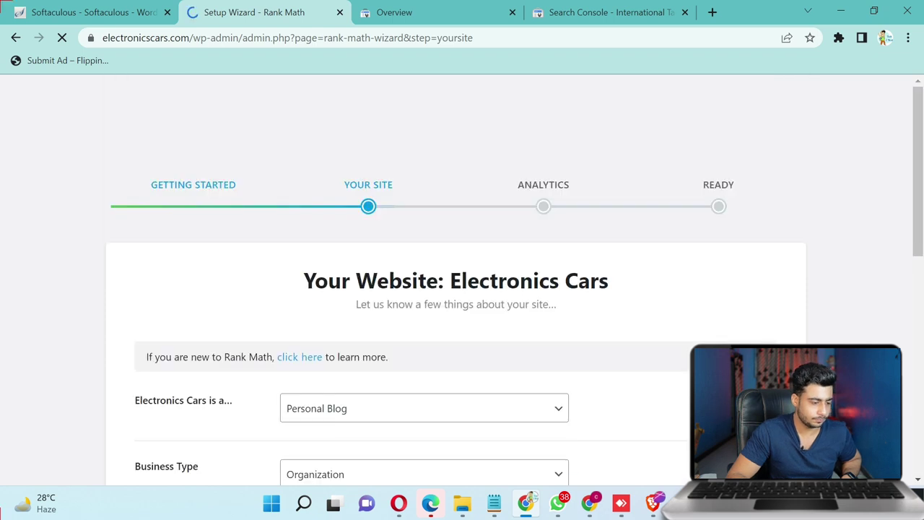
pyautogui.scroll(-3, 456, 289)
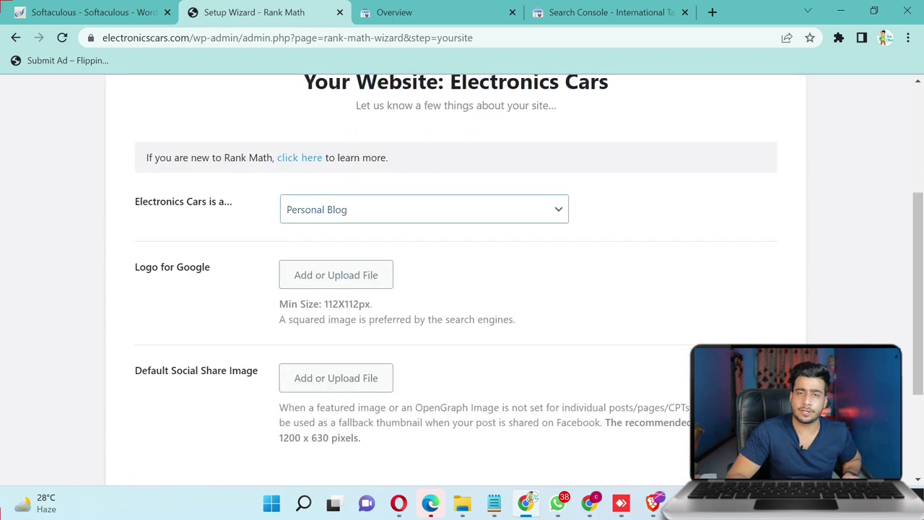
pyautogui.click(424, 209)
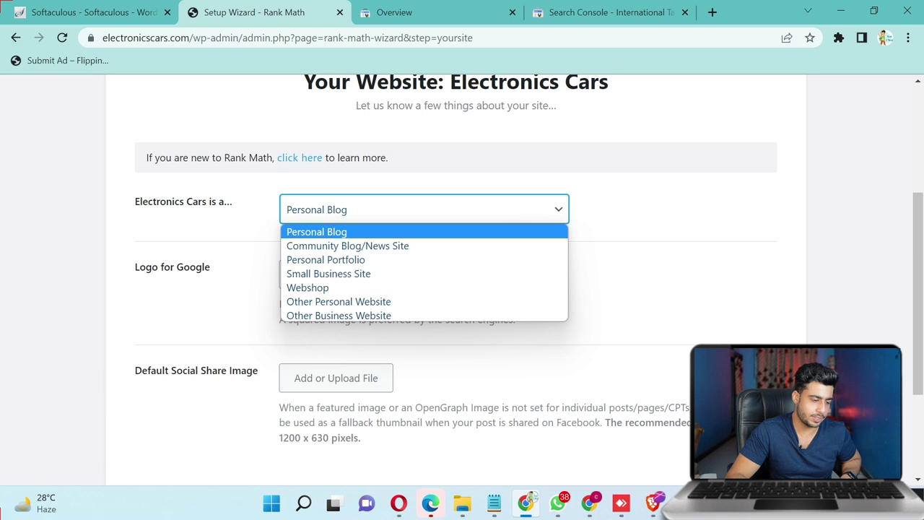
pyautogui.click(424, 209)
pyautogui.click(424, 209)
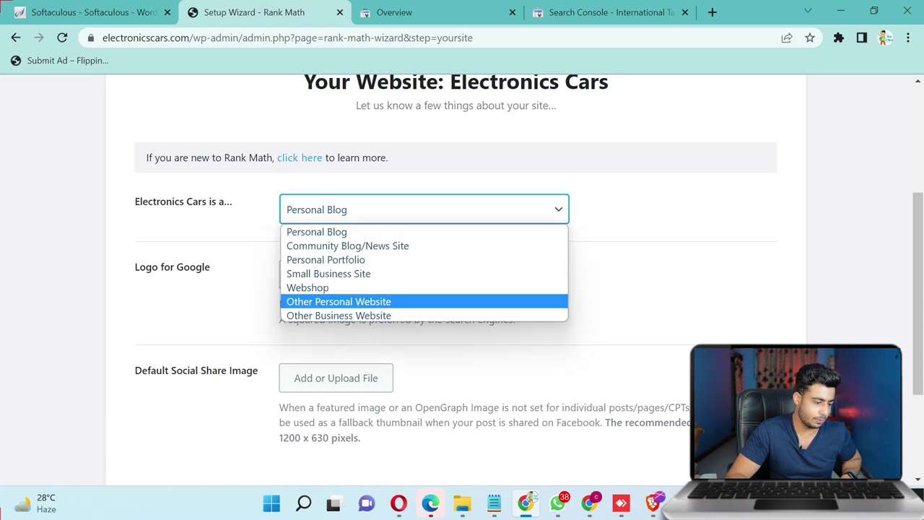
pyautogui.press('Return')
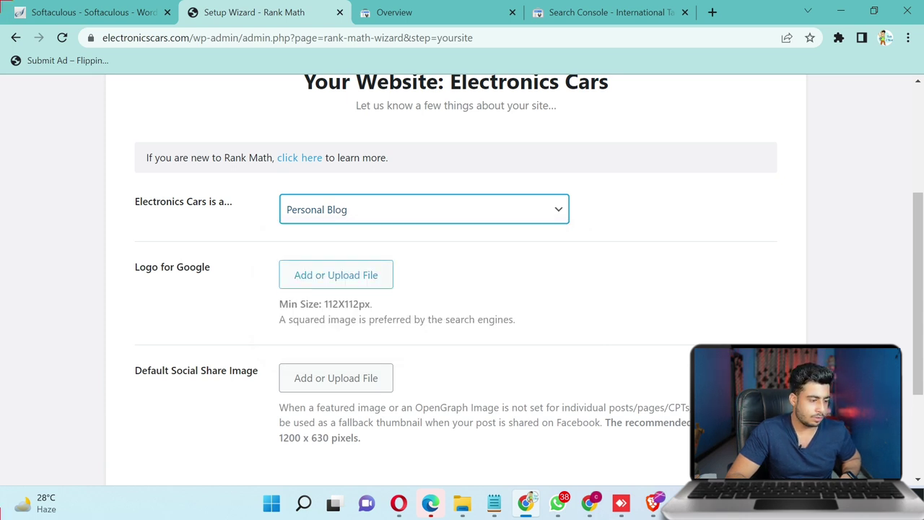
# Upload electronicscars_logo.jpg and use it as the logo for Google
pyautogui.click(336, 275)
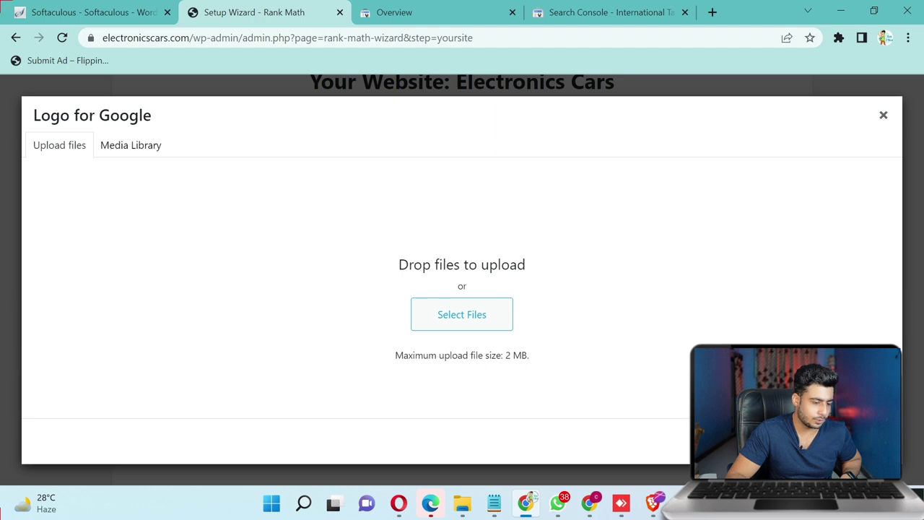
pyautogui.click(462, 314)
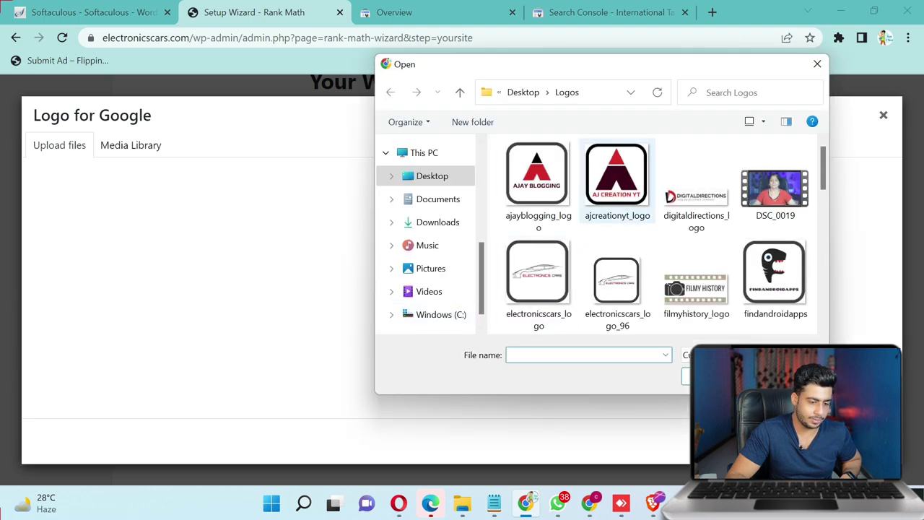
pyautogui.doubleClick(538, 274)
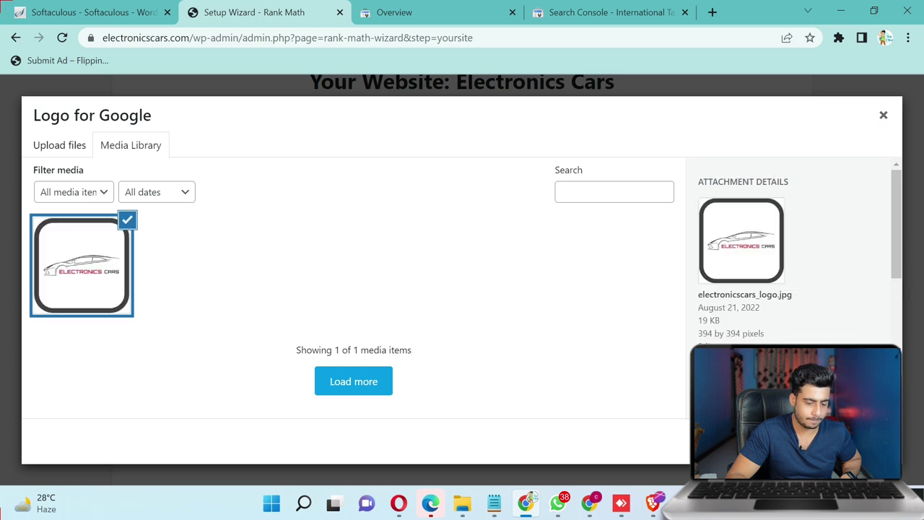
pyautogui.click(860, 442)
pyautogui.scroll(-6, 462, 289)
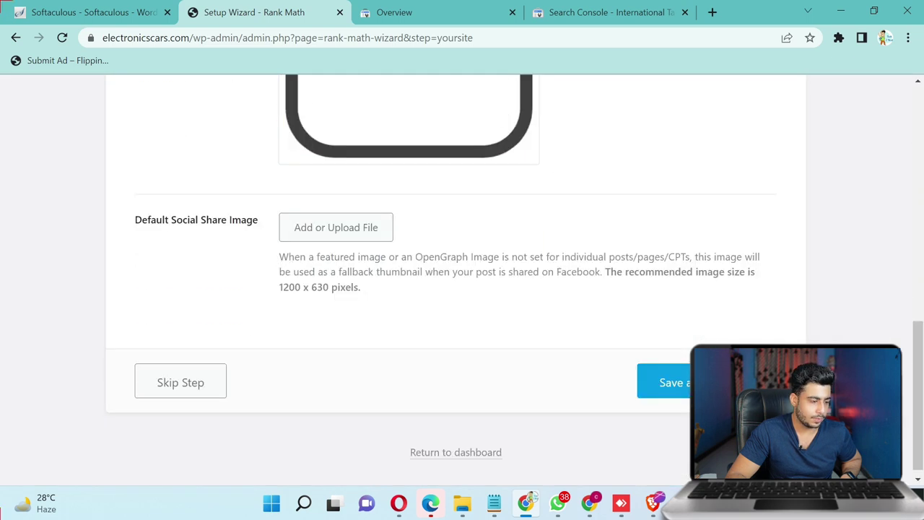
# Set the car logo as the Default Social Share Image, then Save and Continue
pyautogui.click(336, 226)
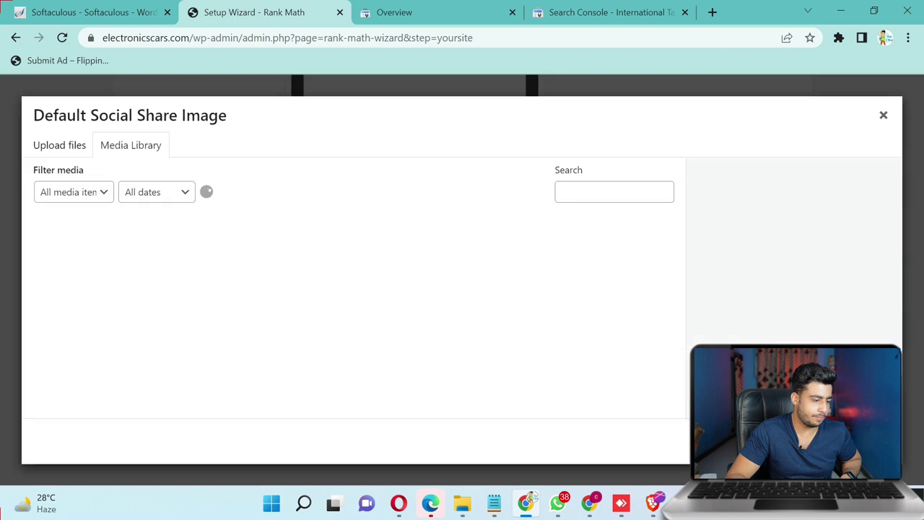
pyautogui.click(83, 268)
pyautogui.click(860, 442)
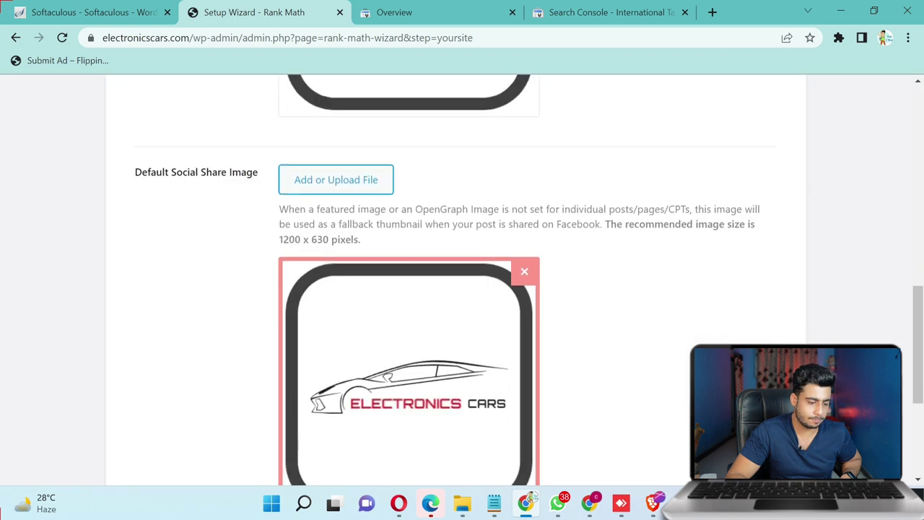
pyautogui.scroll(-4, 672, 373)
pyautogui.click(672, 372)
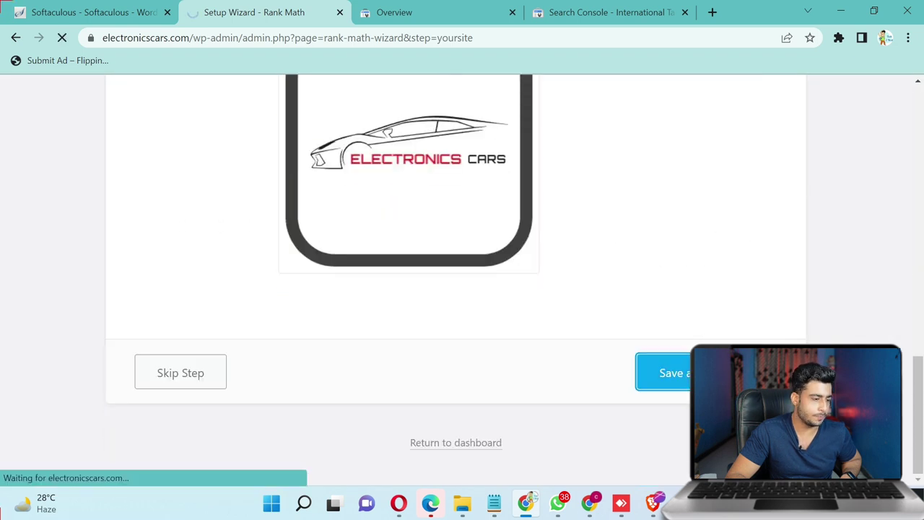
# Start Connect Google Services and choose the Google account to sign in with
pyautogui.scroll(-3, 455, 289)
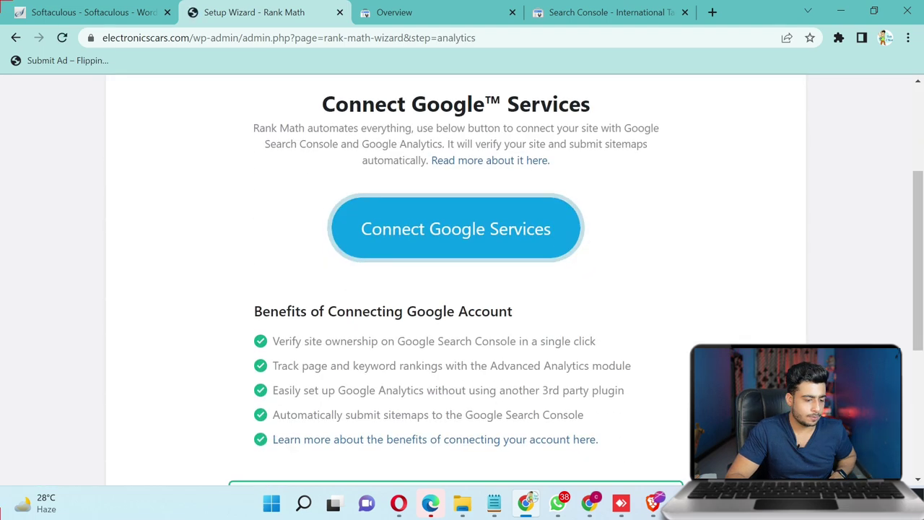
pyautogui.scroll(-4, 456, 289)
pyautogui.scroll(4, 456, 289)
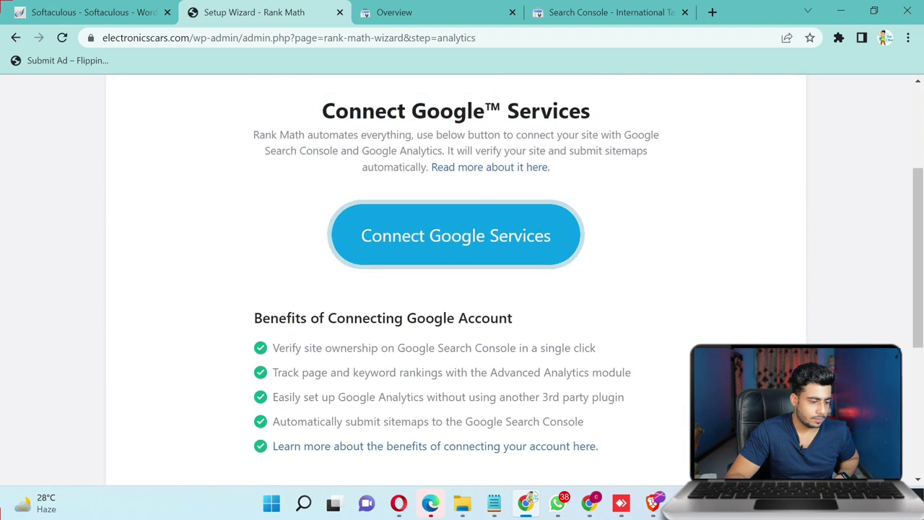
pyautogui.scroll(-4, 456, 238)
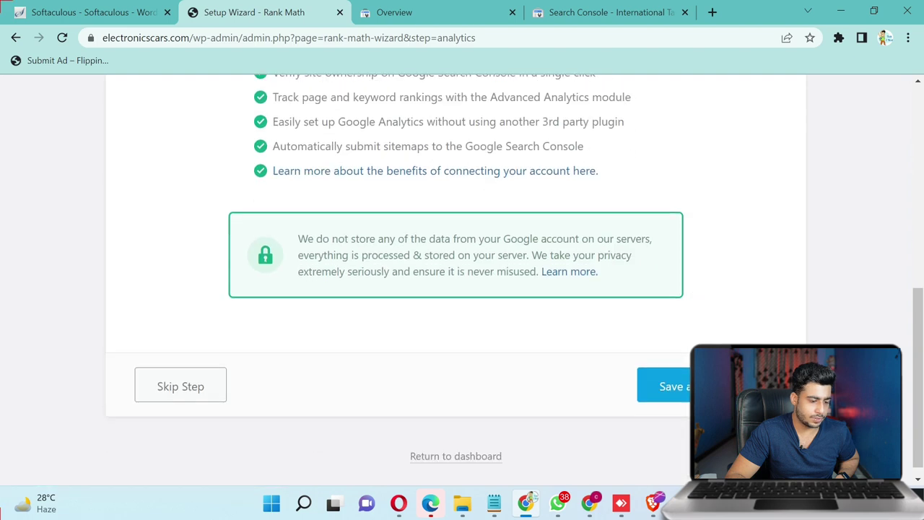
pyautogui.scroll(3, 456, 163)
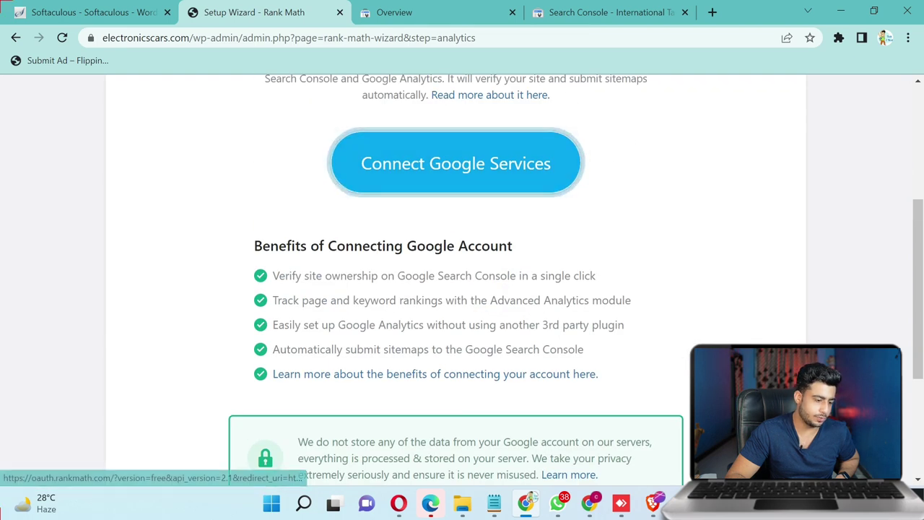
pyautogui.click(456, 164)
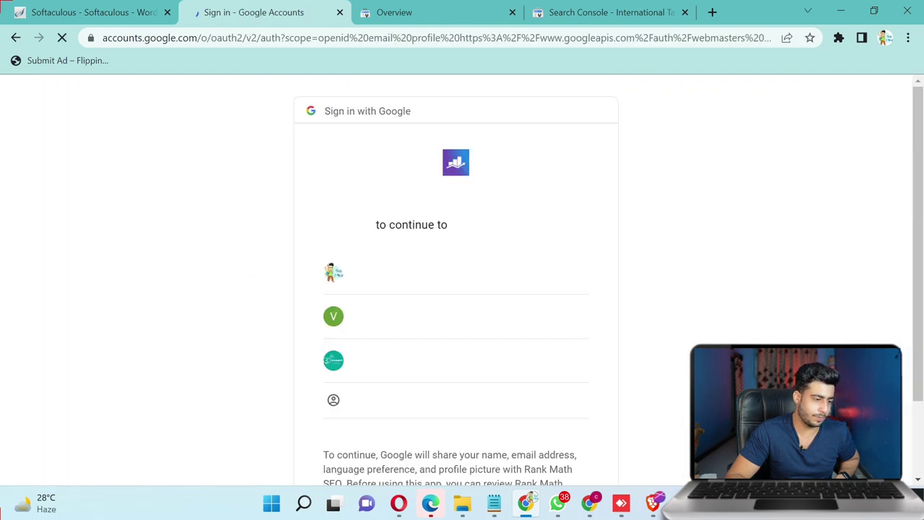
pyautogui.click(404, 316)
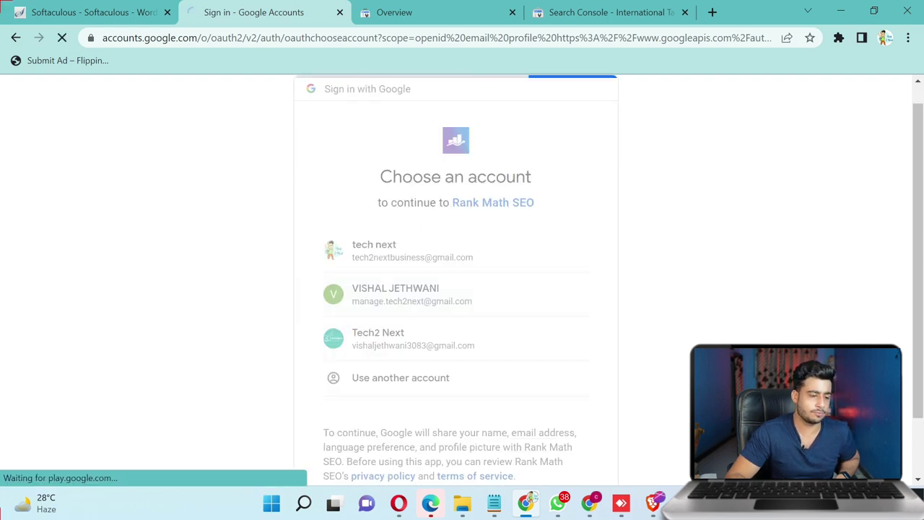
# Grant Analytics management, Analytics data and Search Console access, then continue
pyautogui.scroll(-4, 456, 289)
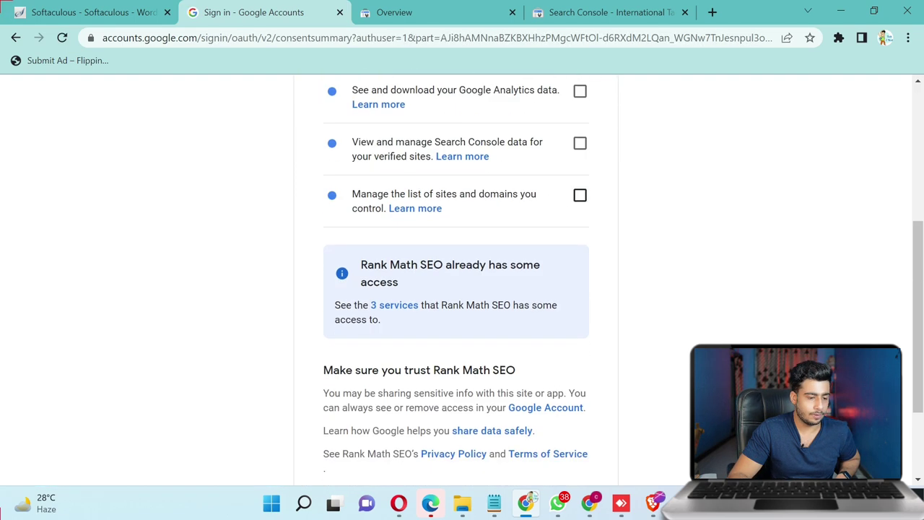
pyautogui.scroll(1, 578, 145)
pyautogui.click(580, 111)
pyautogui.click(580, 163)
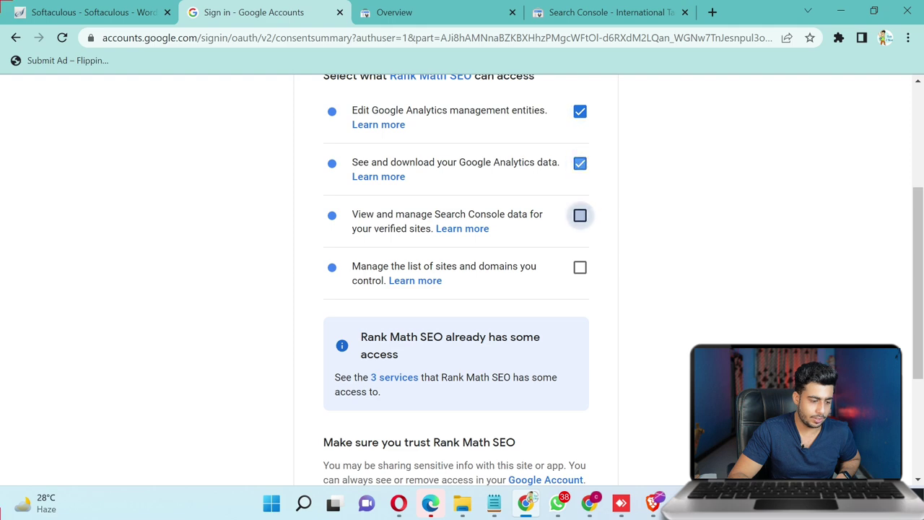
pyautogui.click(580, 214)
pyautogui.scroll(-3, 580, 217)
pyautogui.click(523, 381)
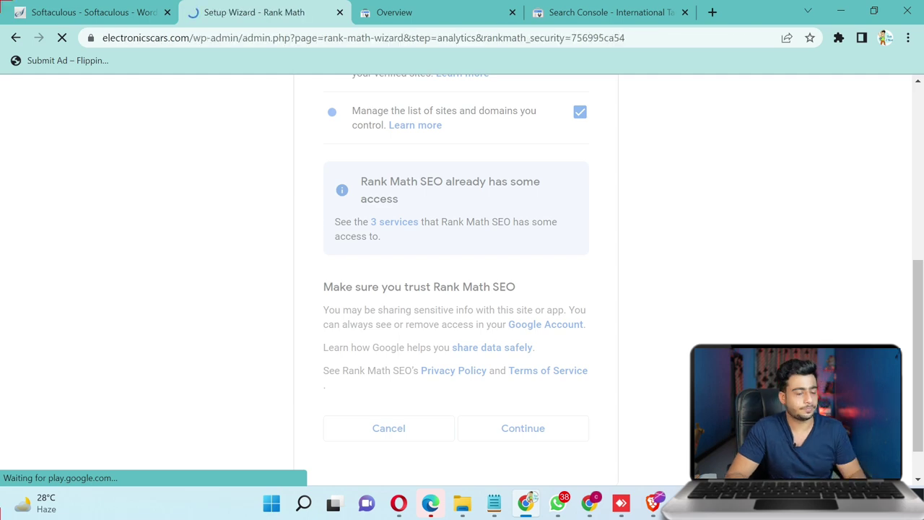
pyautogui.scroll(-3, 455, 282)
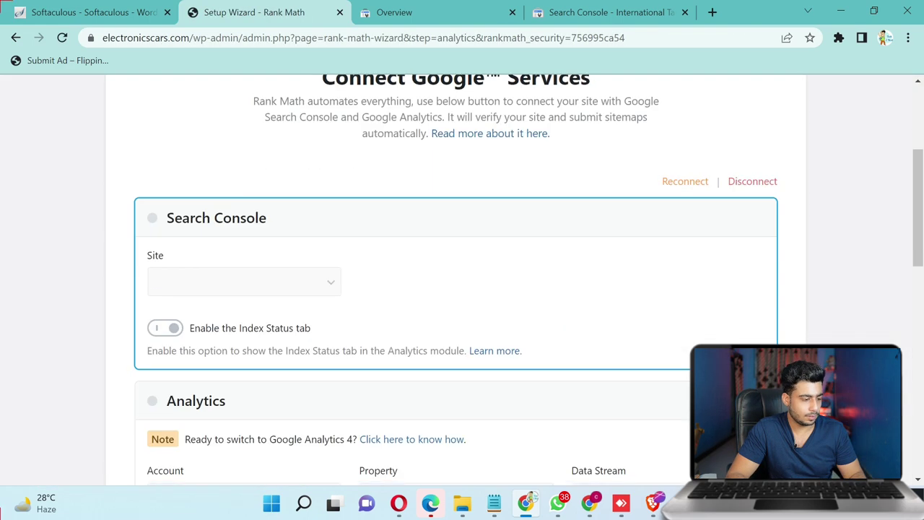
# Select Electronics Cars as the Analytics account and electronicscars.com as the property
pyautogui.scroll(-4, 456, 282)
pyautogui.scroll(2, 455, 282)
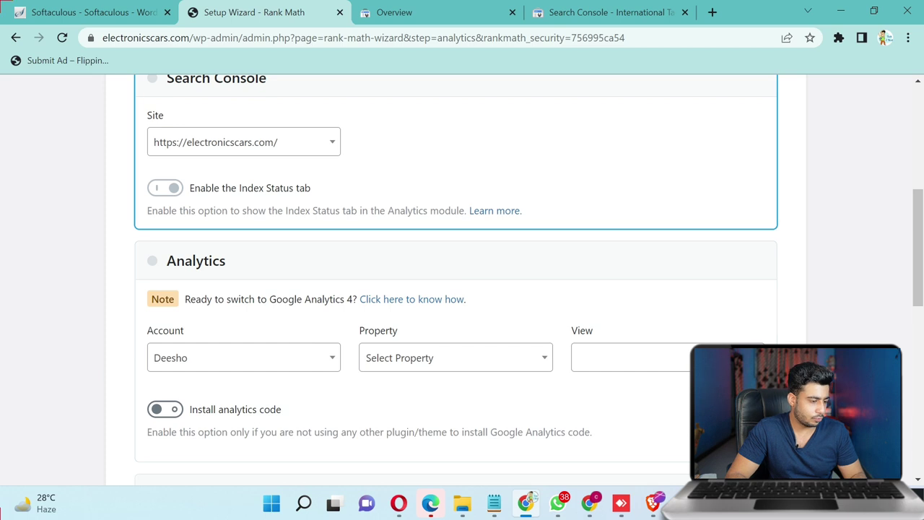
pyautogui.scroll(-1, 456, 281)
pyautogui.scroll(-1, 456, 282)
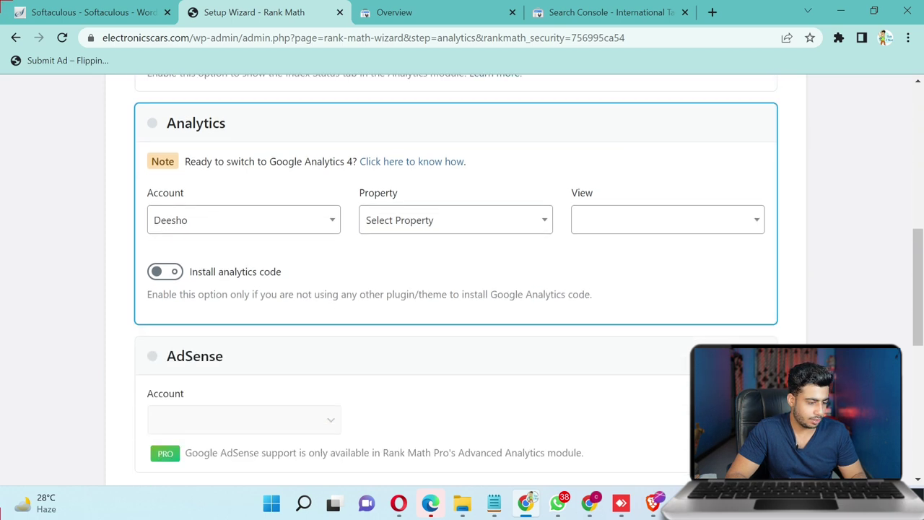
pyautogui.click(244, 213)
pyautogui.press('Down')
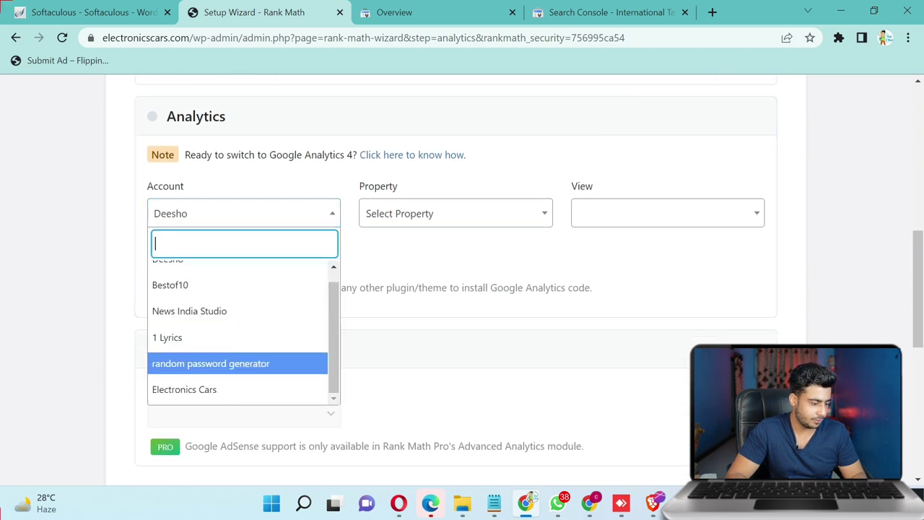
pyautogui.press('Down')
pyautogui.press('Return')
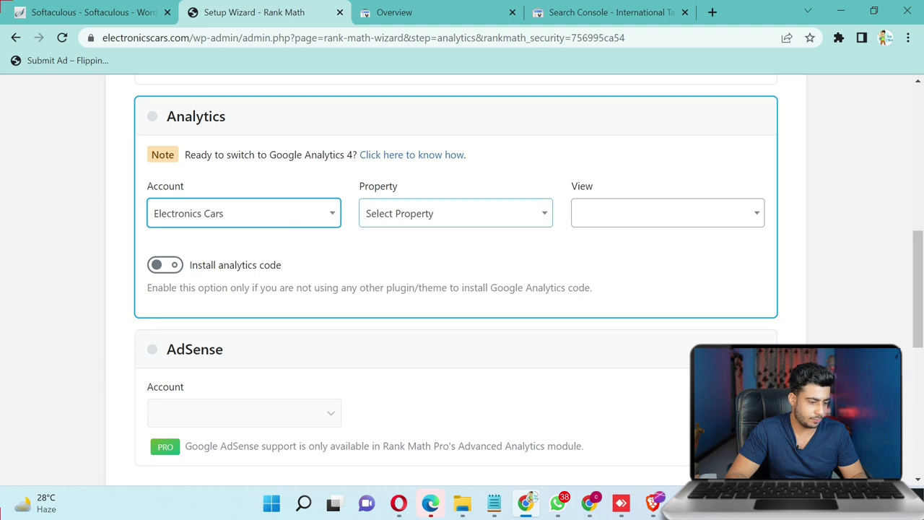
pyautogui.press('Tab')
pyautogui.press('Down')
pyautogui.press('Down')
pyautogui.press('Down')
pyautogui.press('Down')
pyautogui.press('Return')
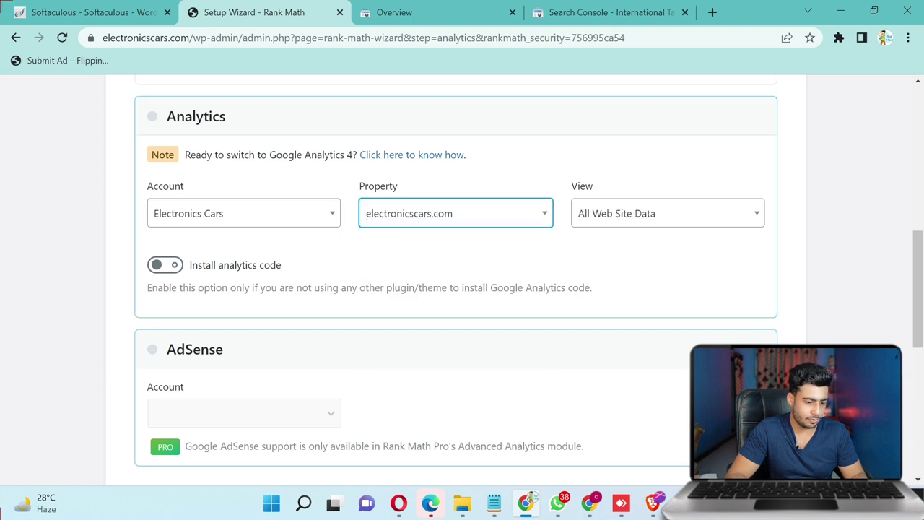
# Save the Analytics choices and finish the wizard, returning to the Rank Math dashboard
pyautogui.scroll(-2, 456, 282)
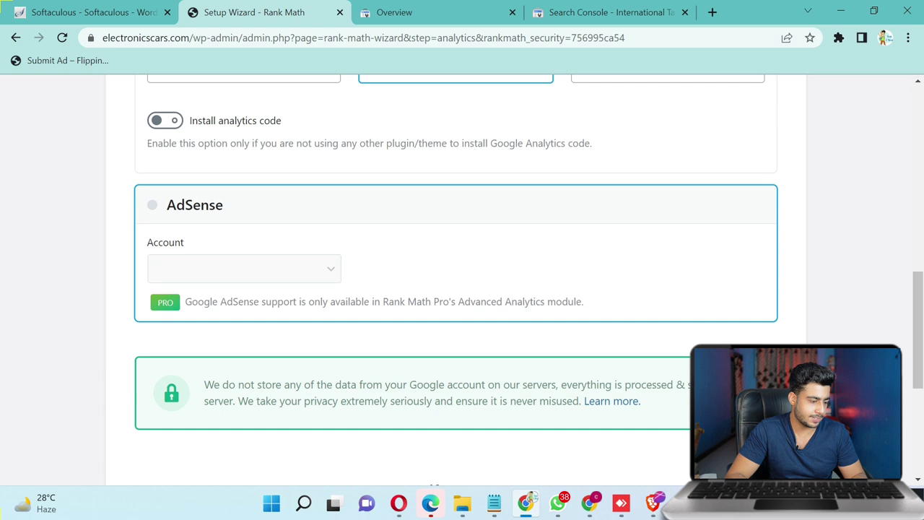
pyautogui.scroll(-3, 455, 282)
pyautogui.click(663, 453)
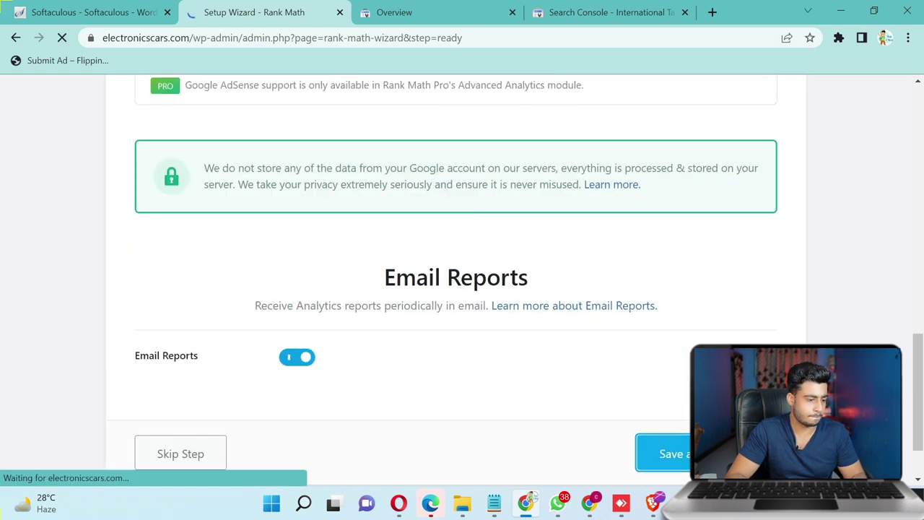
pyautogui.scroll(-2, 456, 282)
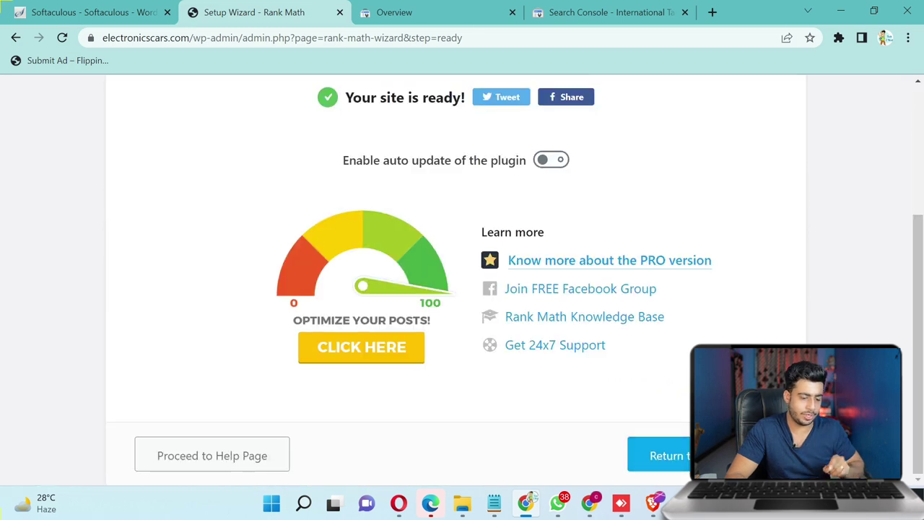
pyautogui.click(661, 456)
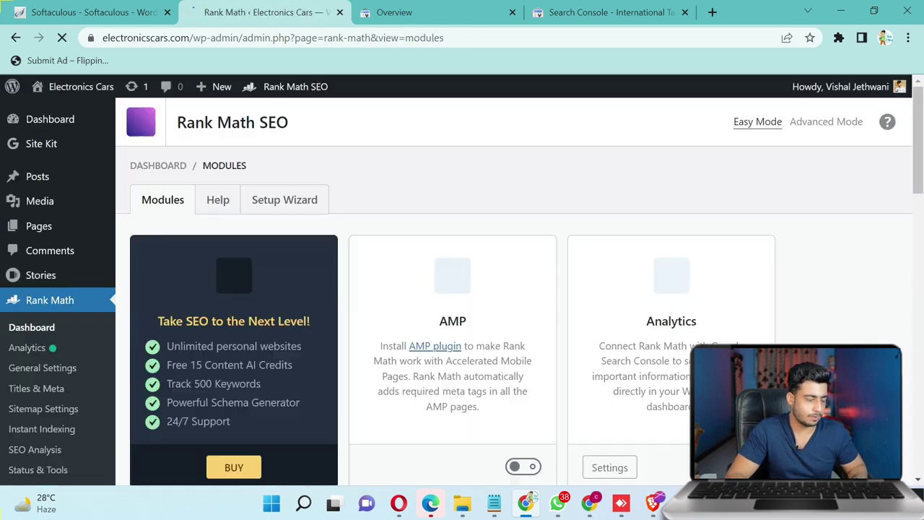
# Mark Site Map Submission as the next task in the Notepad checklist, then return to Rank Math
pyautogui.scroll(-2, 462, 289)
pyautogui.scroll(2, 462, 289)
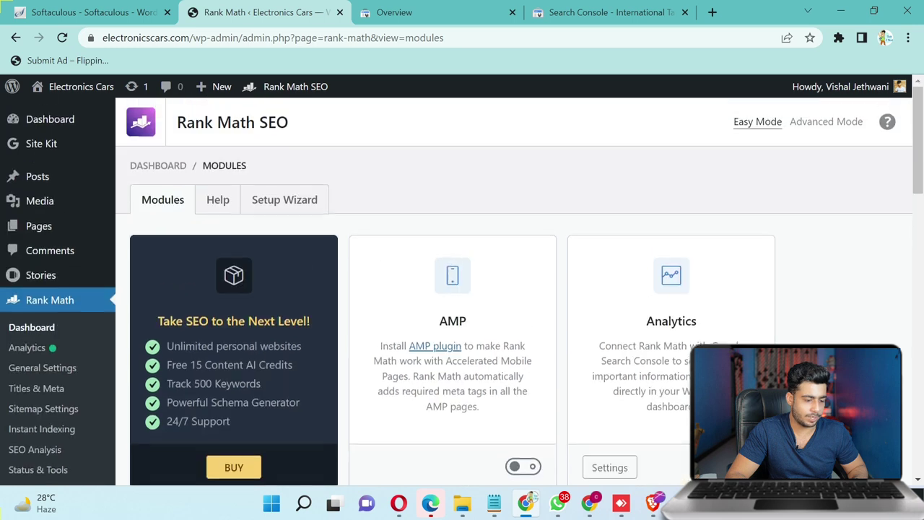
pyautogui.scroll(-4, 462, 289)
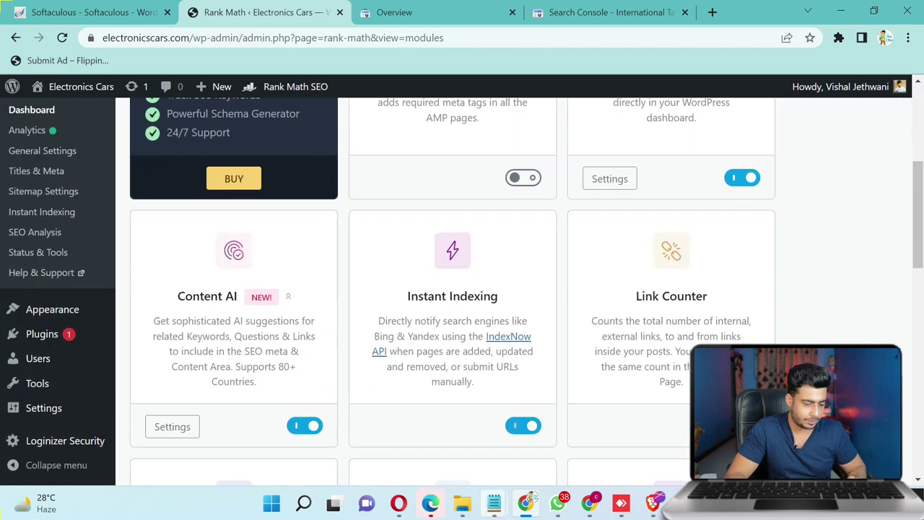
pyautogui.moveTo(494, 503)
pyautogui.click(632, 427)
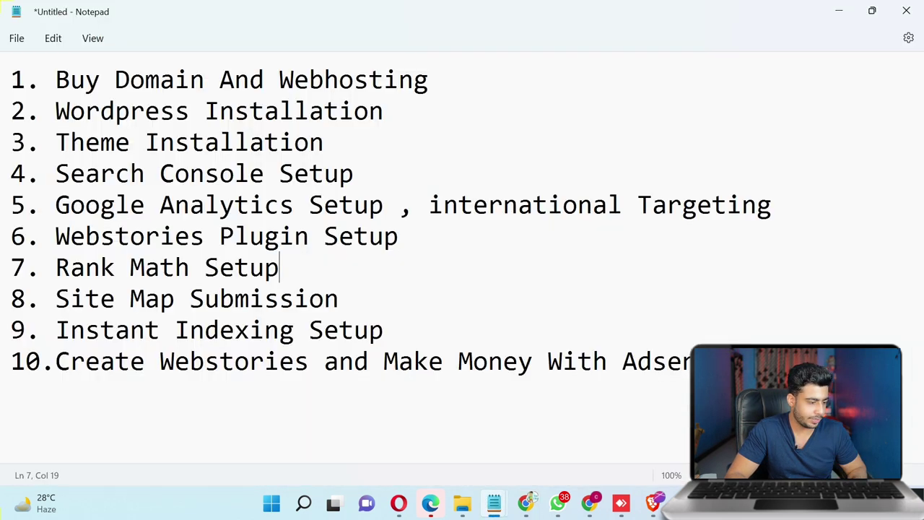
pyautogui.moveTo(55, 298); pyautogui.dragTo(339, 298)
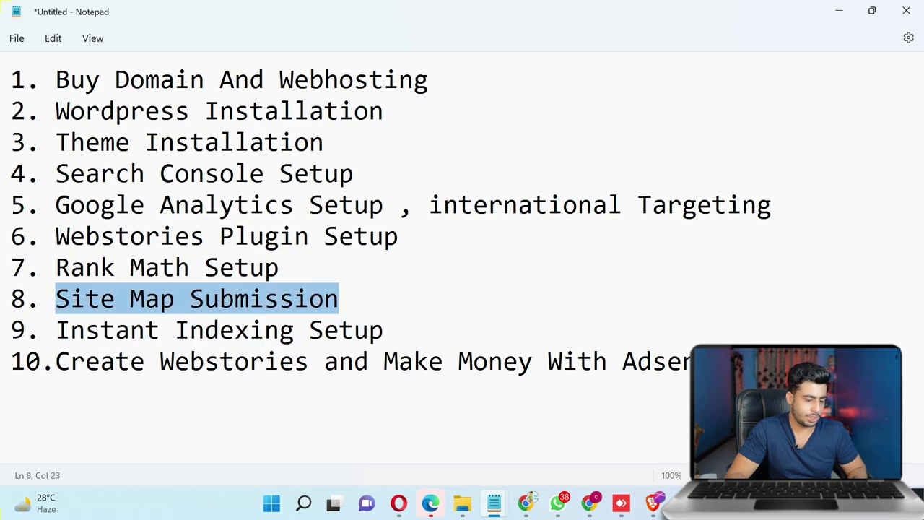
pyautogui.click(529, 499)
# Open Rank Math's Sitemap Settings and preview the sitemap index and post sitemap in new tabs
pyautogui.scroll(3, 520, 289)
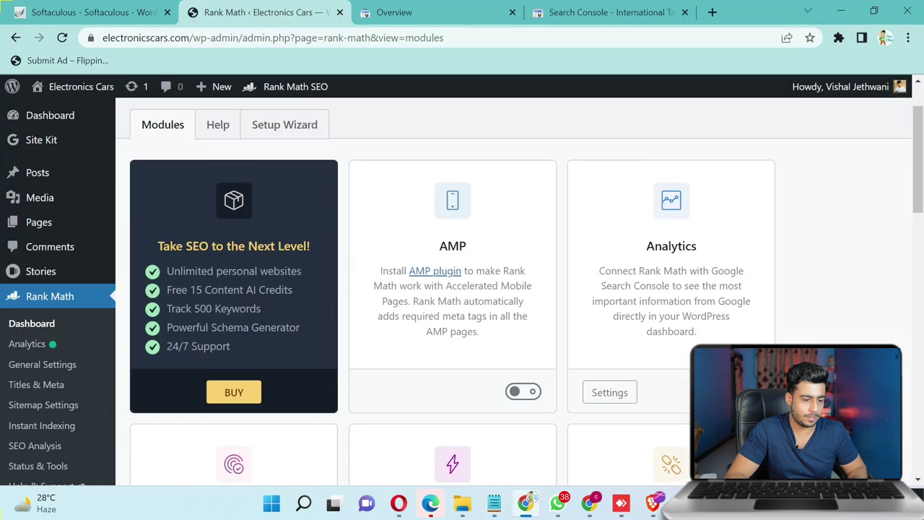
pyautogui.scroll(-5, 520, 289)
pyautogui.scroll(-6, 453, 325)
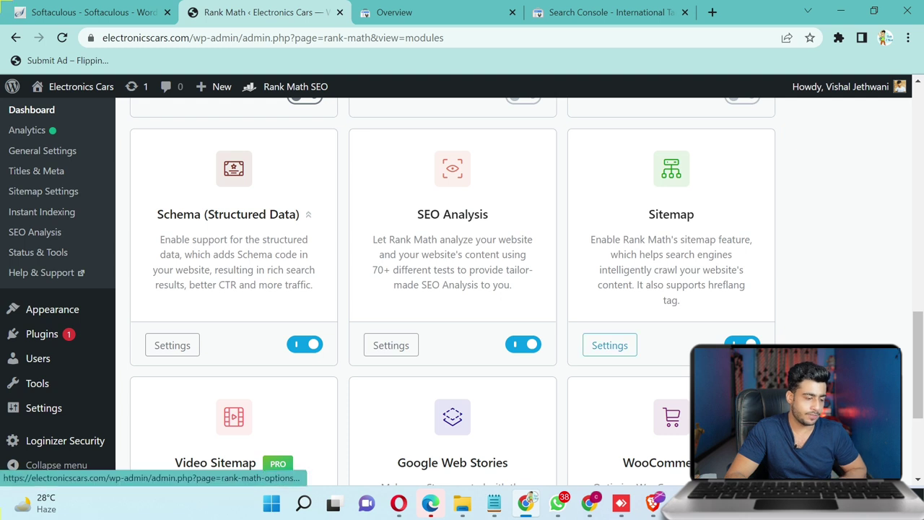
pyautogui.scroll(1, 610, 345)
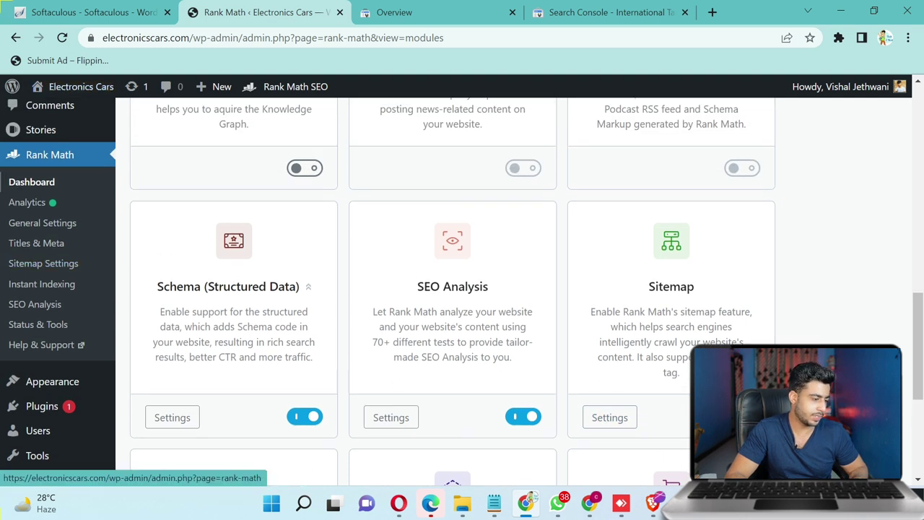
pyautogui.click(610, 418)
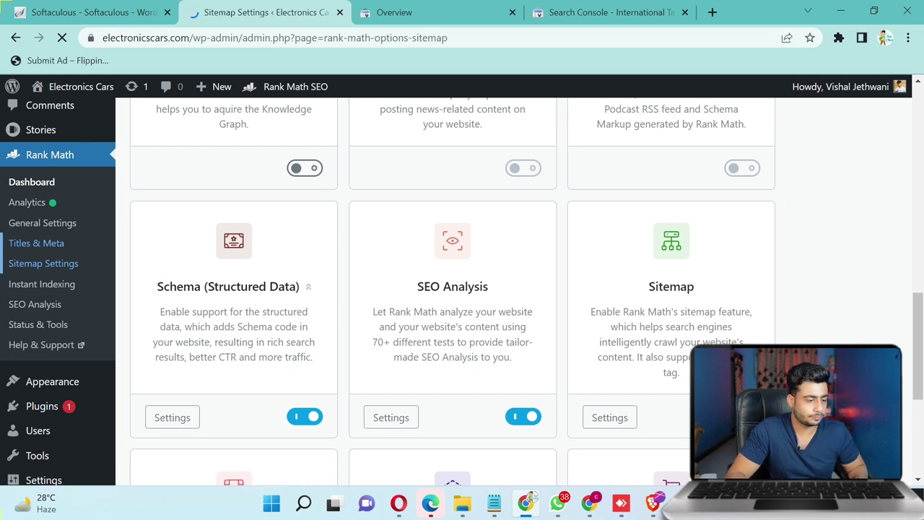
pyautogui.scroll(-2, 520, 286)
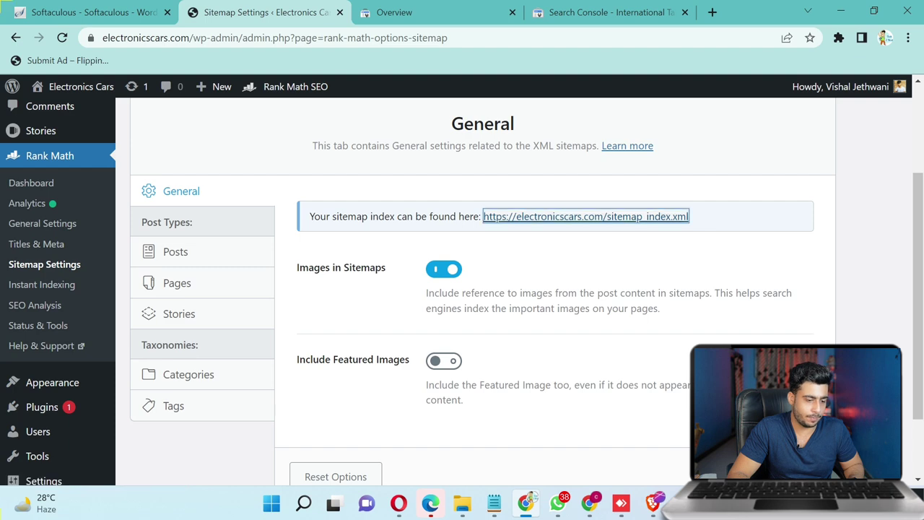
pyautogui.click(586, 217)
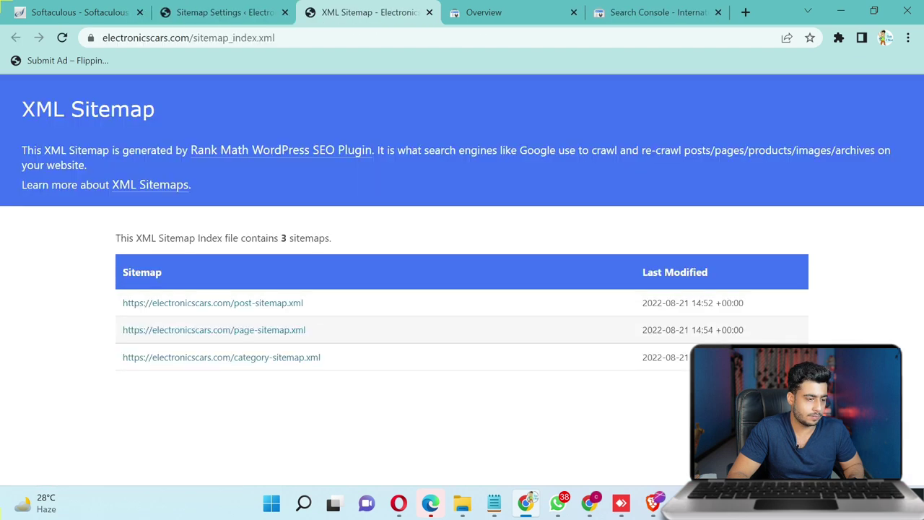
pyautogui.click(224, 12)
pyautogui.scroll(-1, 149, 192)
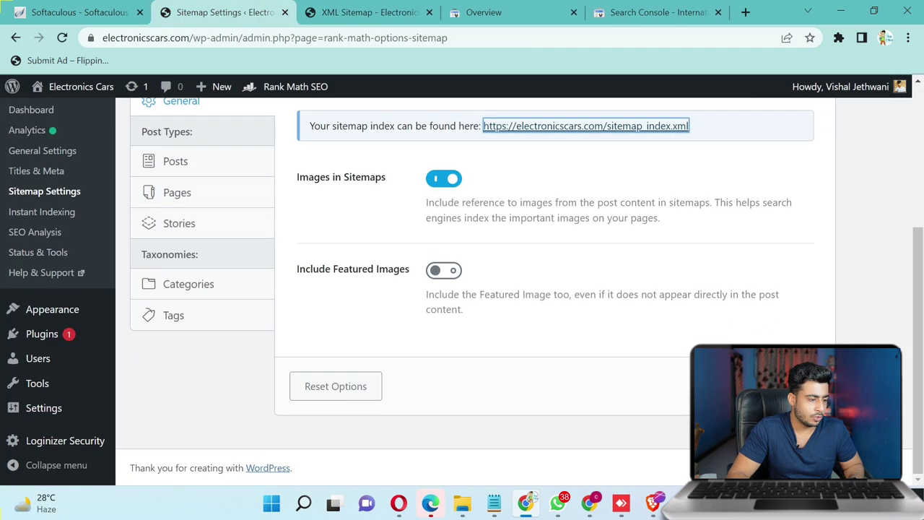
pyautogui.click(176, 161)
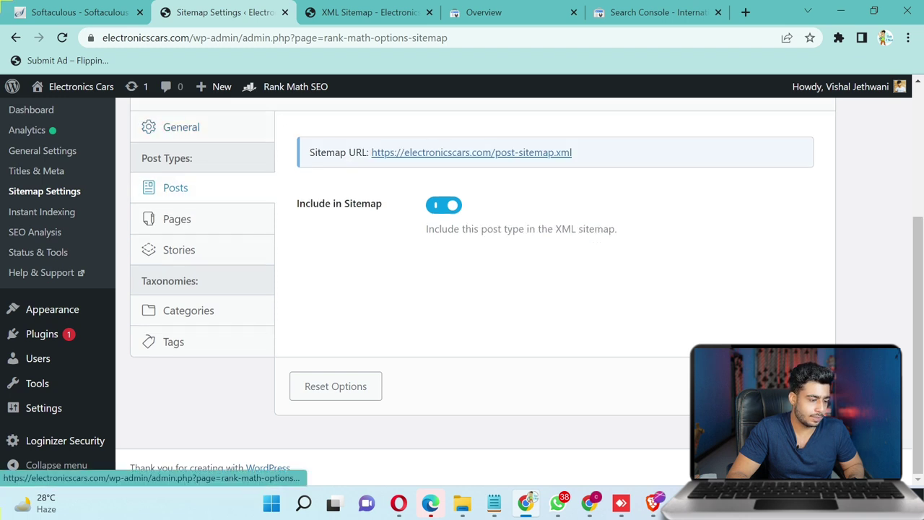
pyautogui.click(471, 152)
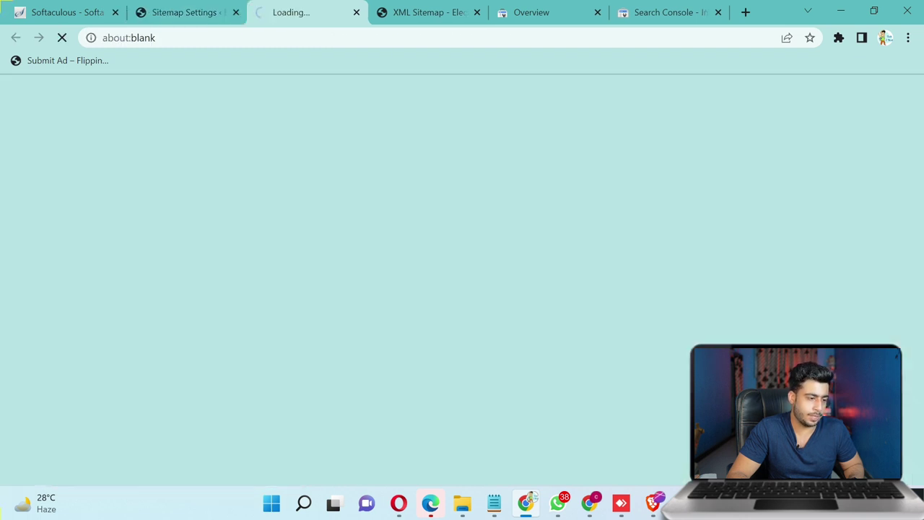
pyautogui.hotkey('ctrl', 'shift', 'Tab')
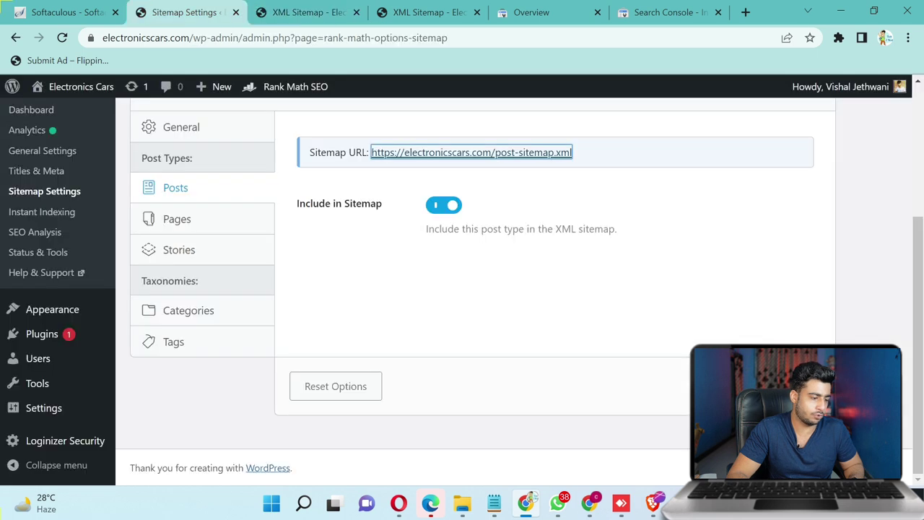
# Turn on Include in Sitemap for Stories, save, and reload web-story-sitemap.xml to see /web-stories/ listed
pyautogui.click(180, 249)
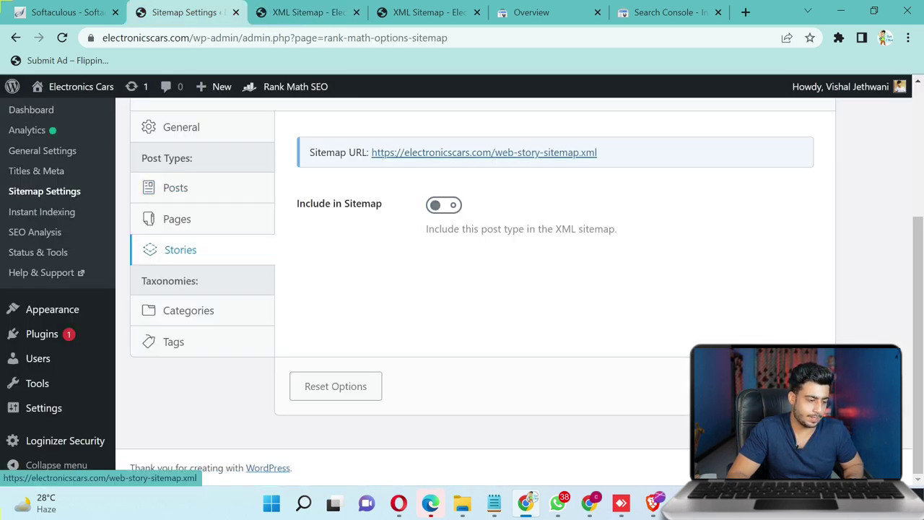
pyautogui.click(484, 152)
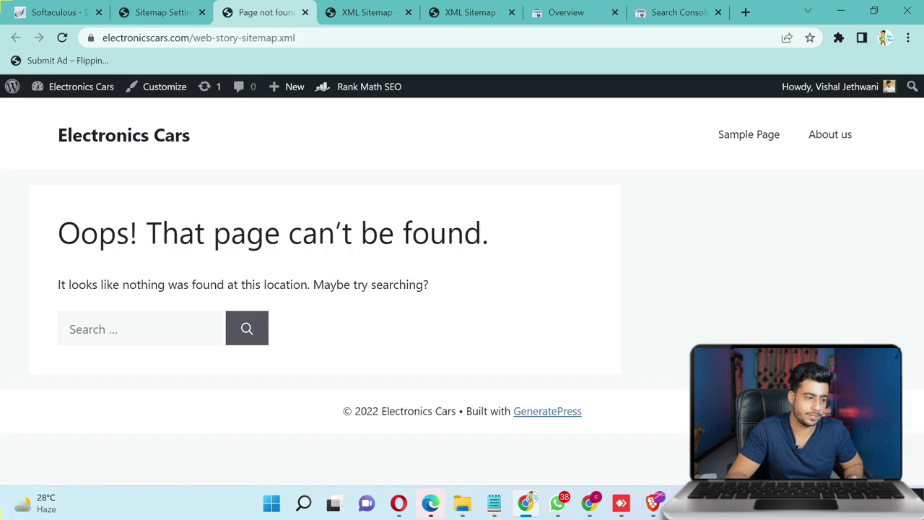
pyautogui.hotkey('ctrl', 'shift', 'Tab')
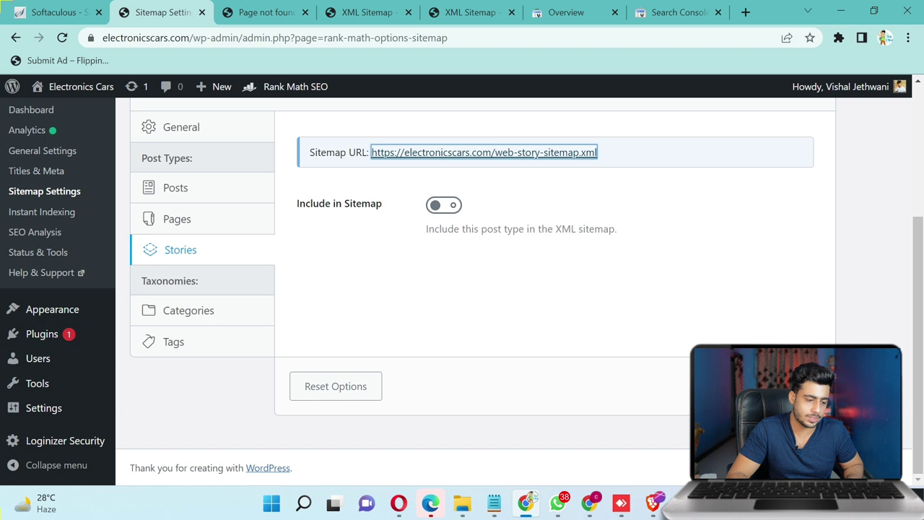
pyautogui.press('Tab')
pyautogui.press('space')
pyautogui.press('Return')
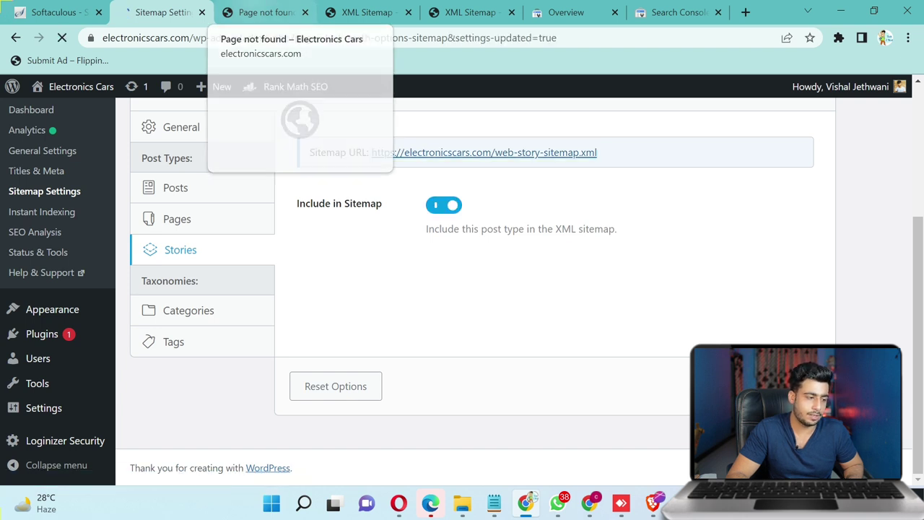
pyautogui.click(263, 12)
pyautogui.click(62, 37)
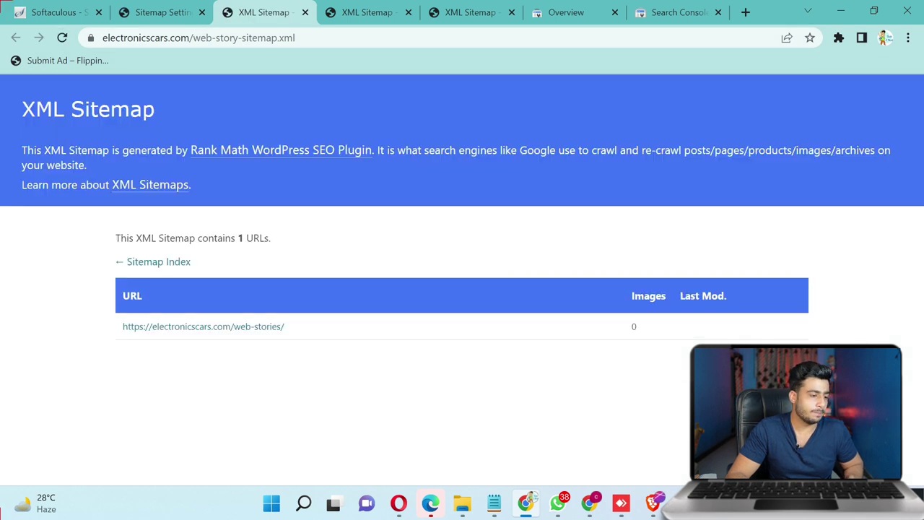
# Switch to Search Console for electronicscars.com and open the Sitemaps report under Index
pyautogui.click(566, 13)
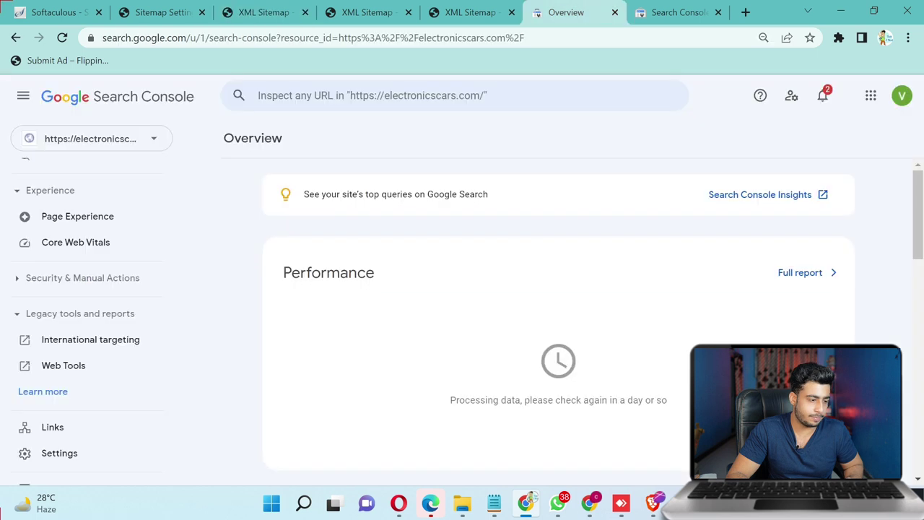
pyautogui.scroll(5, 90, 311)
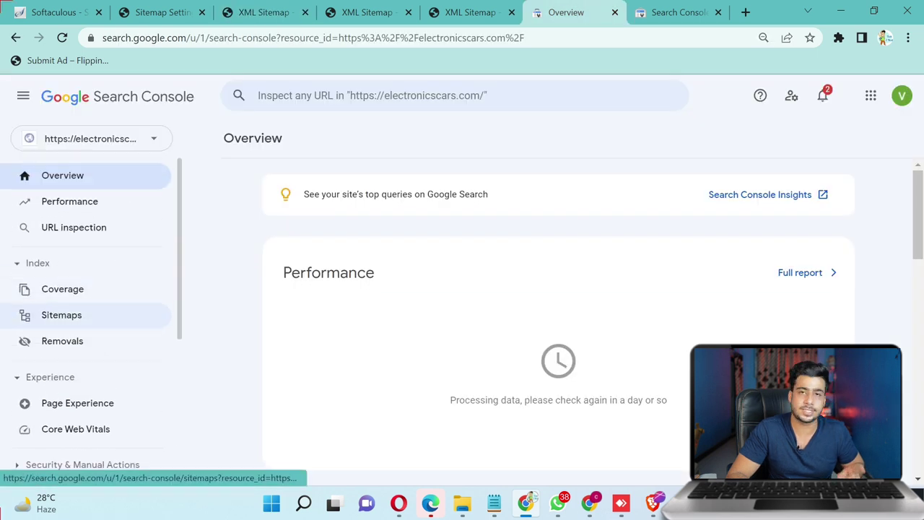
pyautogui.click(61, 315)
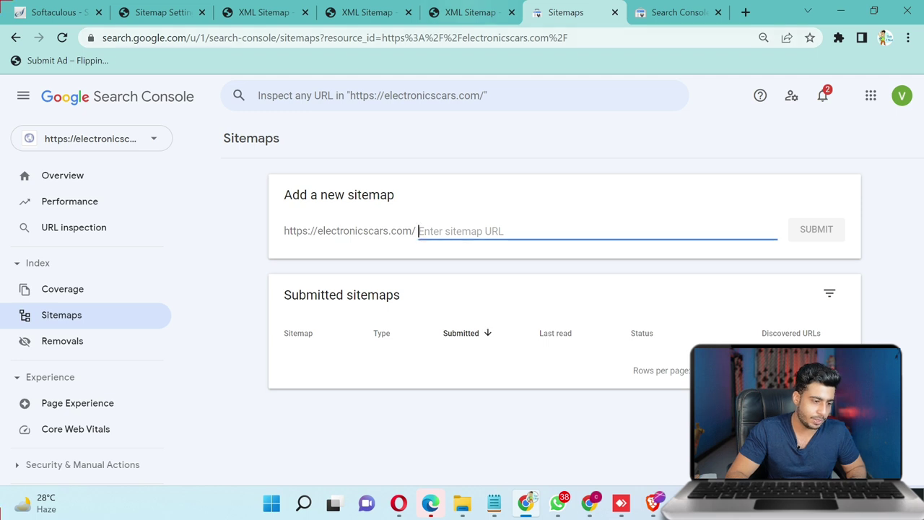
# Copy the sitemap index address, trim the domain, and submit sitemap_index.xml in Search Console
pyautogui.hotkey('ctrl', 'shift', 'Tab')
pyautogui.hotkey('ctrl', 'l')
pyautogui.hotkey('ctrl', 'c')
pyautogui.hotkey('ctrl', 'Tab')
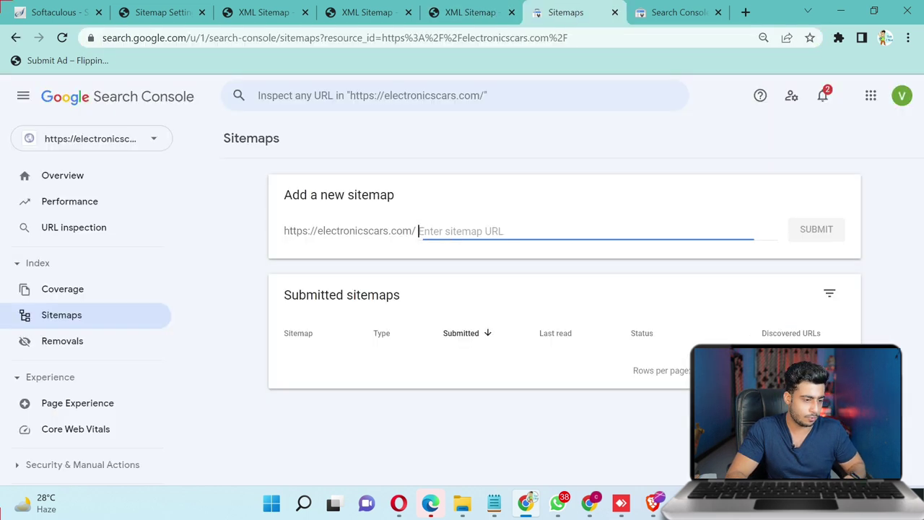
pyautogui.hotkey('ctrl', 'v')
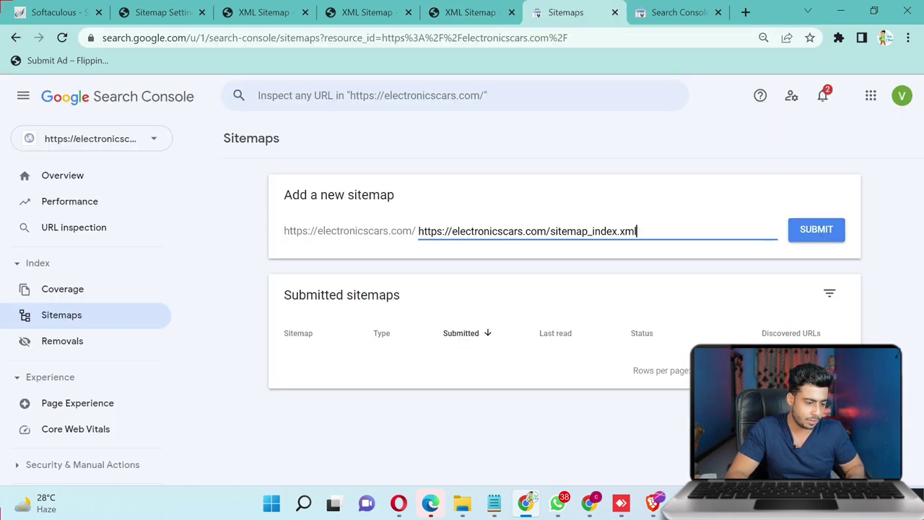
pyautogui.hotkey('ctrl', 'Left')
pyautogui.hotkey('ctrl', 'Left')
pyautogui.hotkey('ctrl', 'Left')
pyautogui.hotkey('ctrl', 'shift', 'Left')
pyautogui.hotkey('ctrl', 'shift', 'Left')
pyautogui.hotkey('ctrl', 'shift', 'Left')
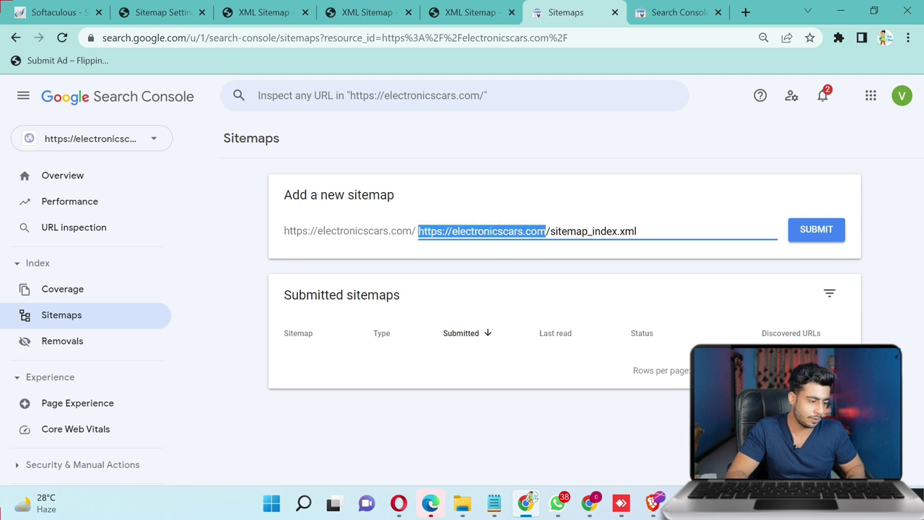
pyautogui.click(421, 231)
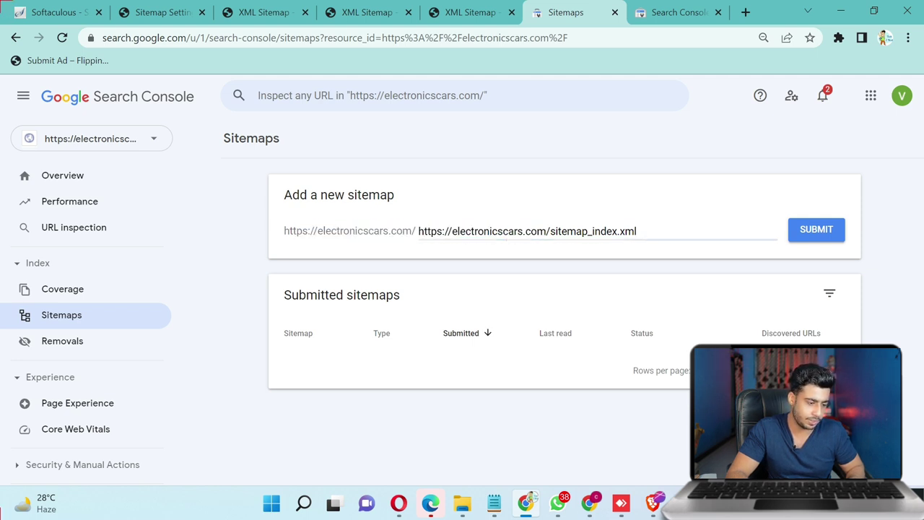
pyautogui.moveTo(419, 231); pyautogui.dragTo(546, 231)
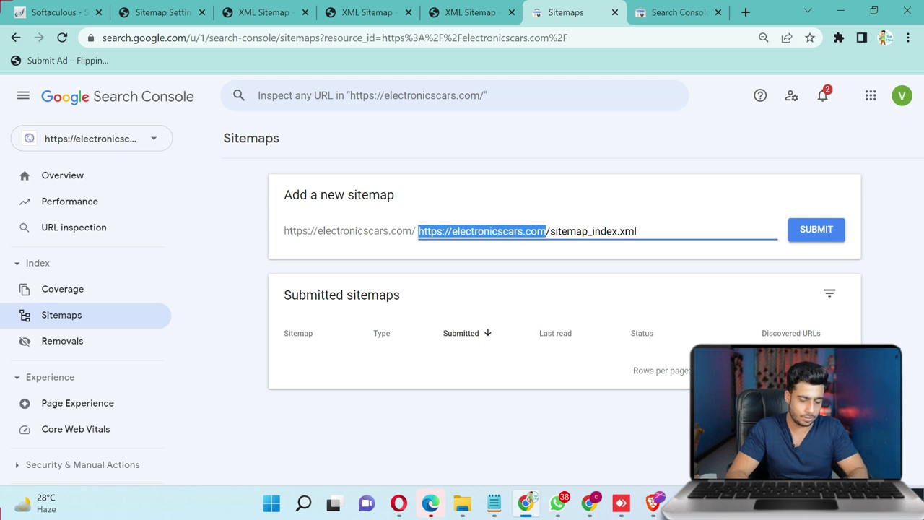
pyautogui.press('BackSpace')
pyautogui.press('Delete')
pyautogui.press('Return')
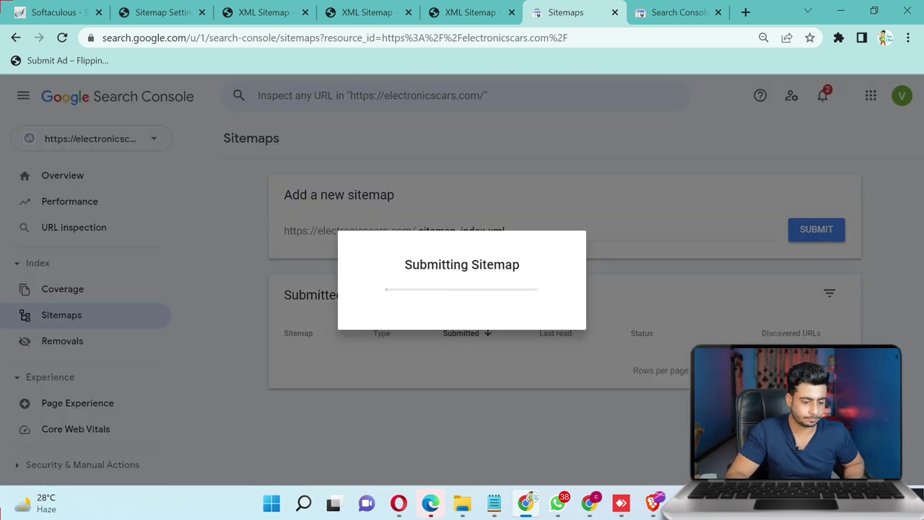
pyautogui.press('Escape')
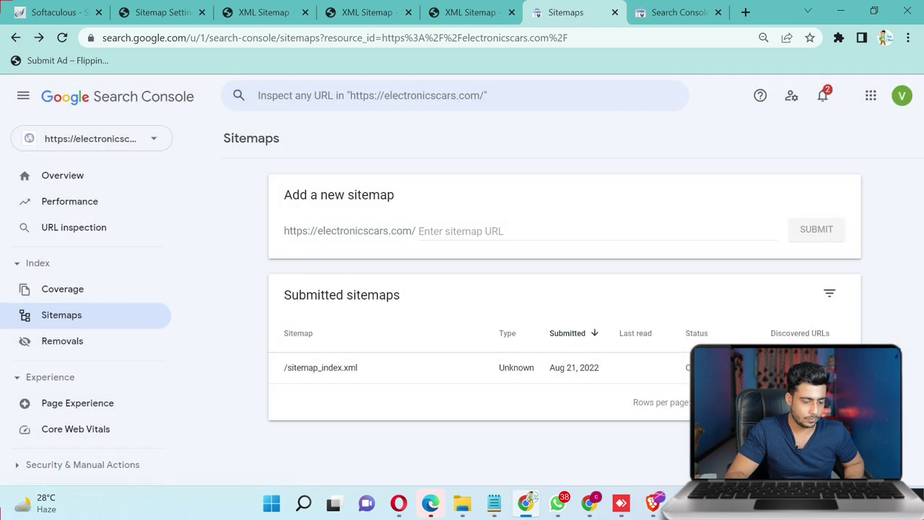
# Copy the post sitemap address, trim the domain, and submit post-sitemap.xml as a new sitemap
pyautogui.hotkey('ctrl', '4')
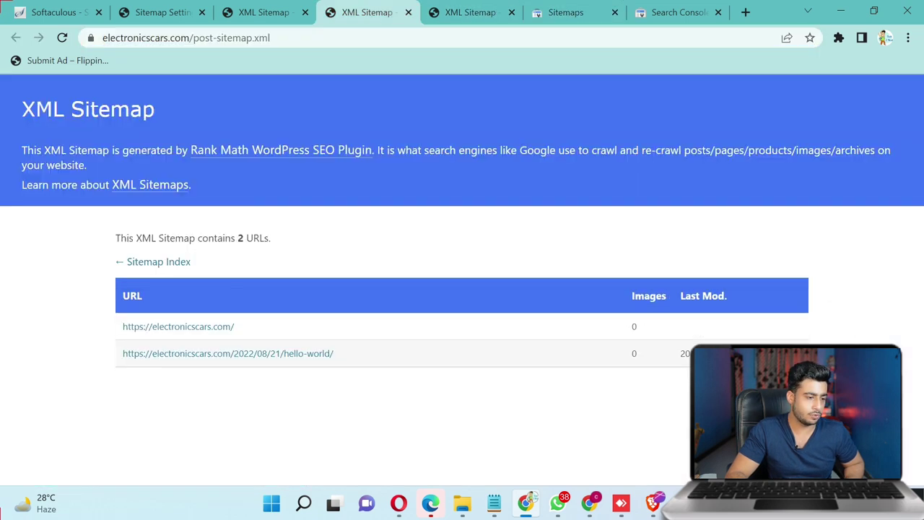
pyautogui.hotkey('ctrl', 'l')
pyautogui.hotkey('ctrl', 'c')
pyautogui.hotkey('ctrl', '6')
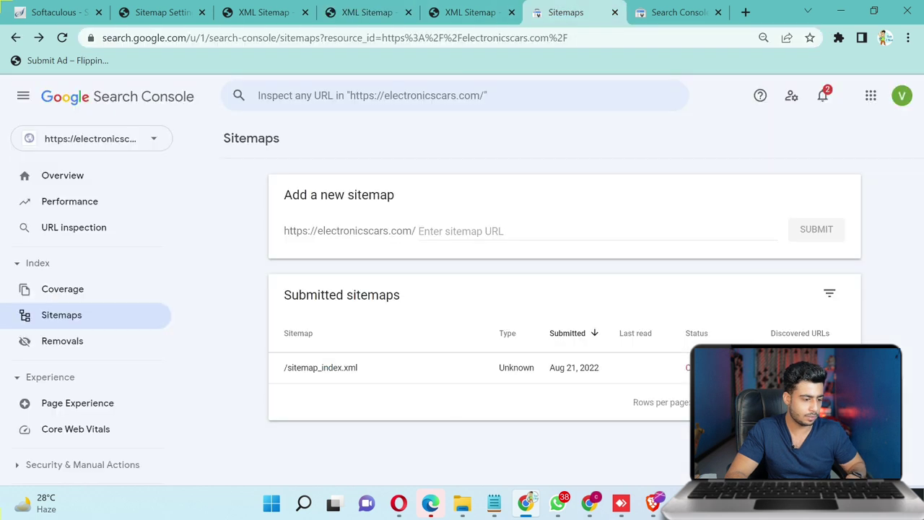
pyautogui.click(463, 231)
pyautogui.hotkey('ctrl', 'v')
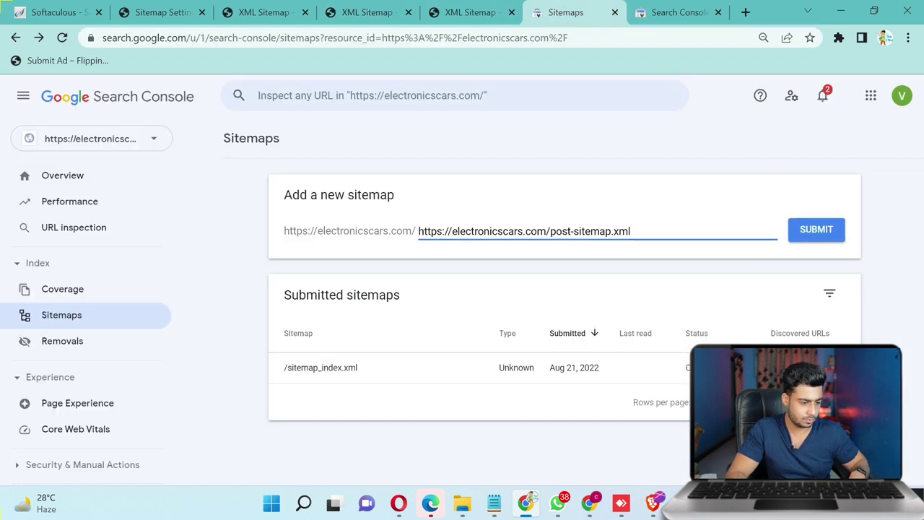
pyautogui.hotkey('ctrl', 'Left')
pyautogui.hotkey('ctrl', 'Left')
pyautogui.hotkey('ctrl', 'Left')
pyautogui.hotkey('ctrl', 'Left')
pyautogui.hotkey('shift', 'Home')
pyautogui.press('BackSpace')
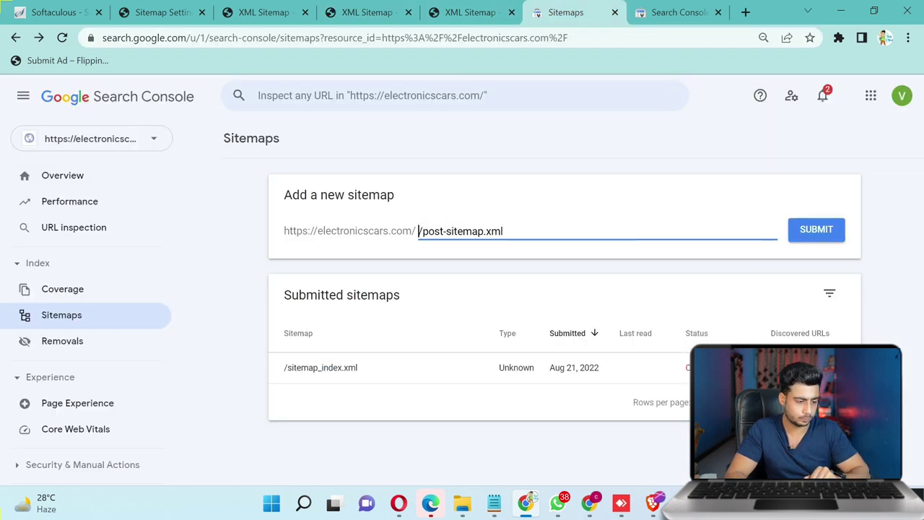
pyautogui.press('Return')
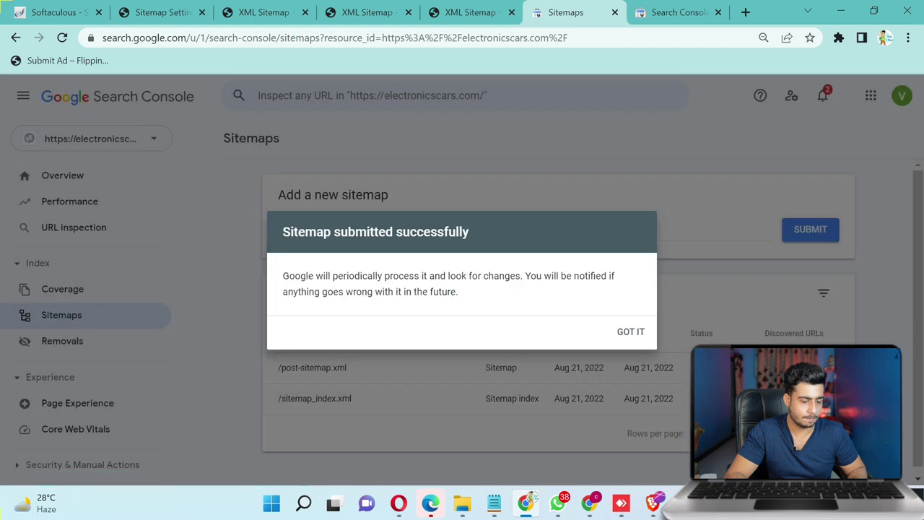
pyautogui.press('Escape')
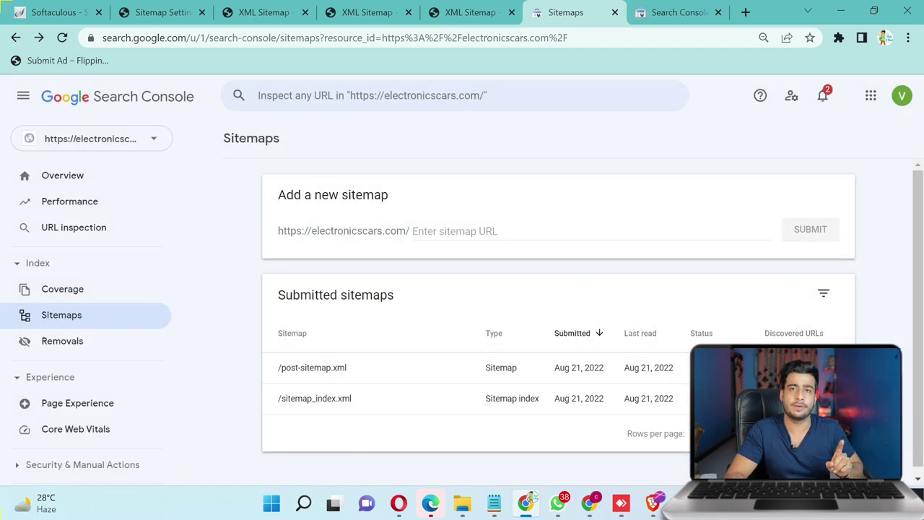
pyautogui.hotkey('ctrl', '3')
pyautogui.hotkey('ctrl', 'l')
# Copy the stories sitemap address and enter web-story-sitemap.xml in the Add a new sitemap field
pyautogui.hotkey('ctrl', 'pageup')
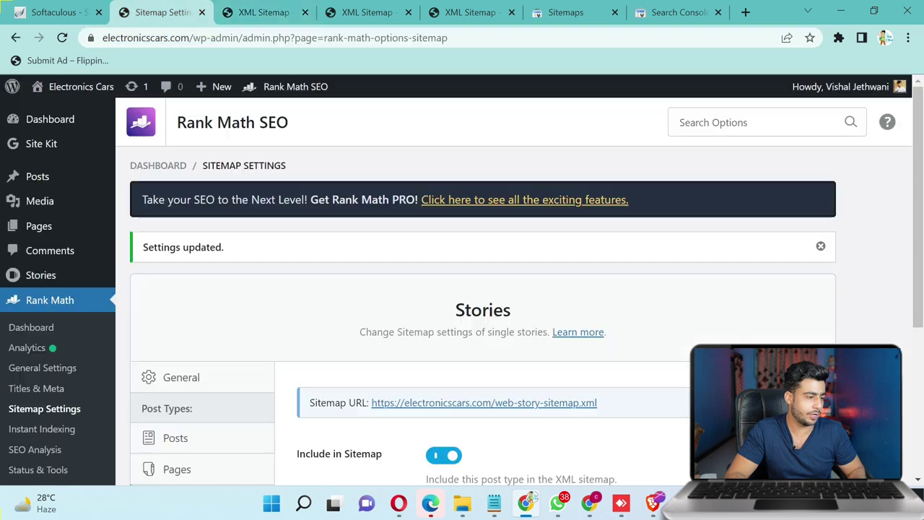
pyautogui.hotkey('ctrl', 'pagedown')
pyautogui.click(293, 38)
pyautogui.doubleClick(293, 38)
pyautogui.hotkey('ctrl', 'a')
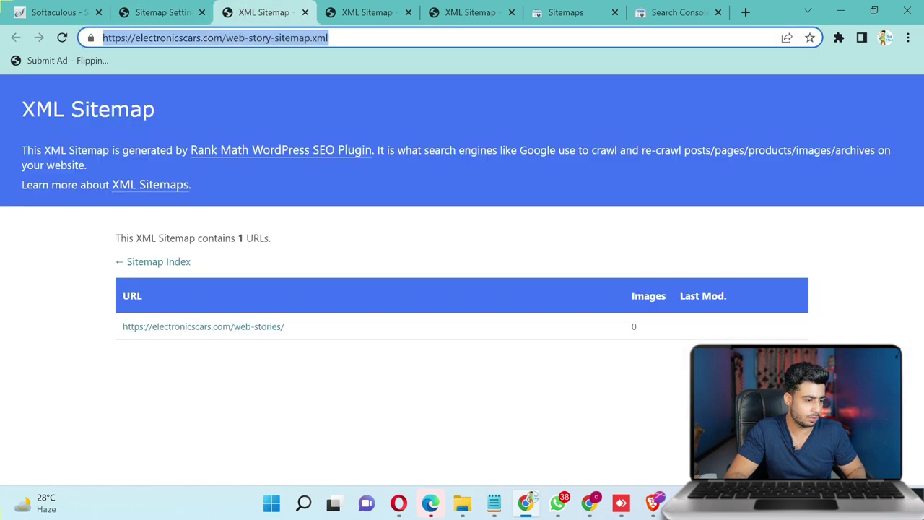
pyautogui.hotkey('ctrl', '6')
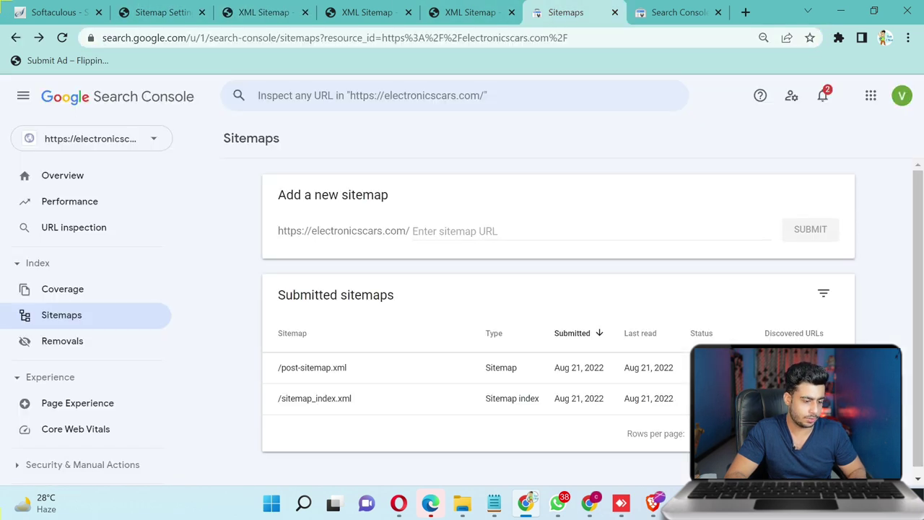
pyautogui.click(455, 231)
pyautogui.hotkey('ctrl', 'v')
pyautogui.moveTo(412, 231); pyautogui.dragTo(544, 231)
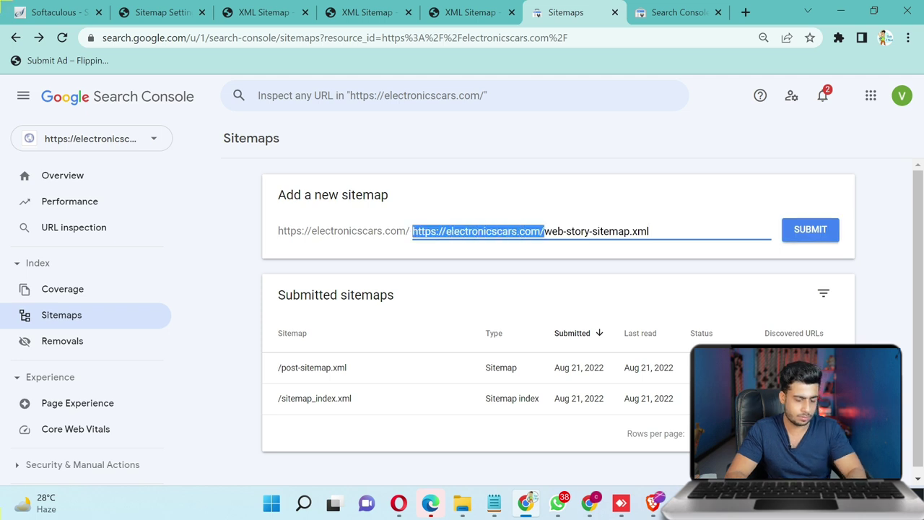
pyautogui.press('BackSpace')
pyautogui.click(810, 229)
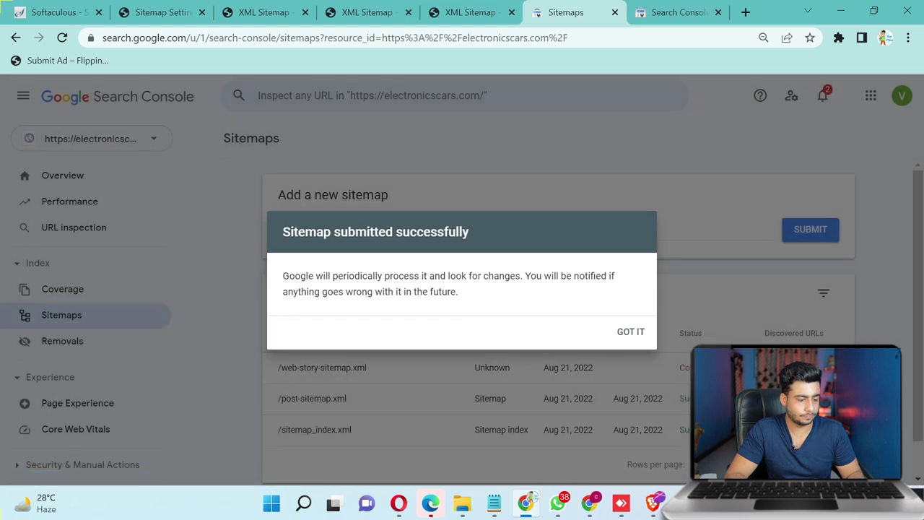
# Re-enter web-story-sitemap.xml, submit it, and dismiss the success confirmation
pyautogui.click(630, 331)
pyautogui.click(549, 231)
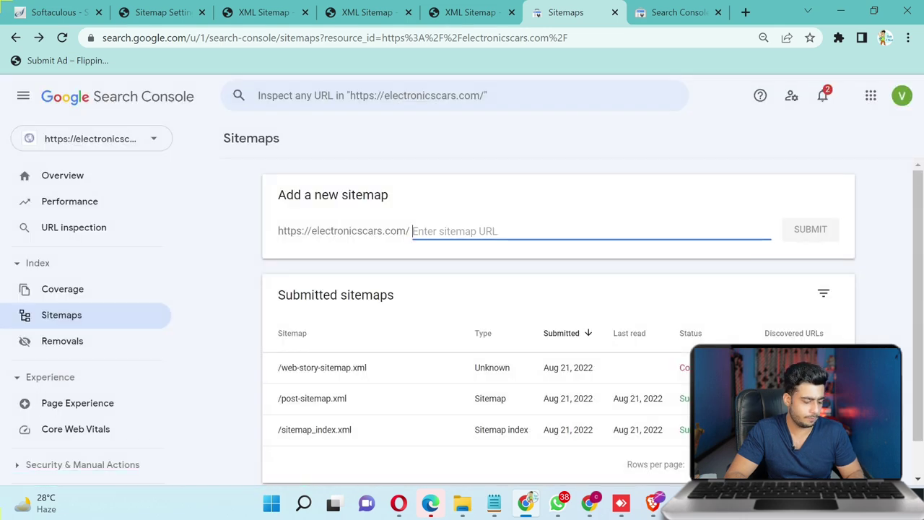
pyautogui.hotkey('ctrl', 'v')
pyautogui.hotkey('shift', 'Home')
pyautogui.press('BackSpace')
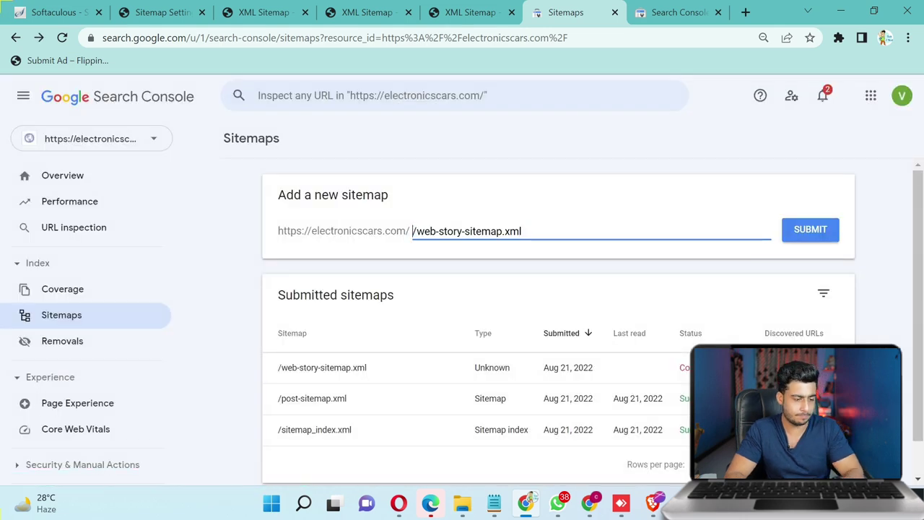
pyautogui.press('Tab')
pyautogui.press('Return')
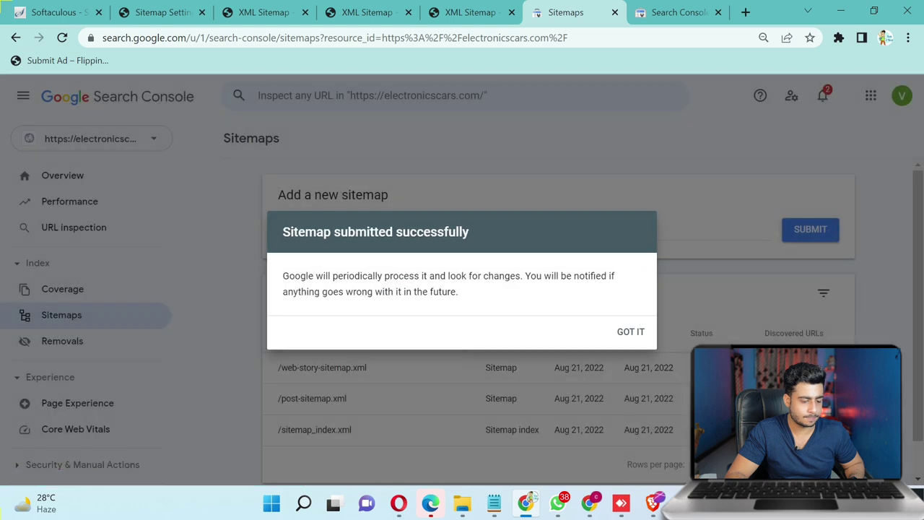
pyautogui.click(631, 332)
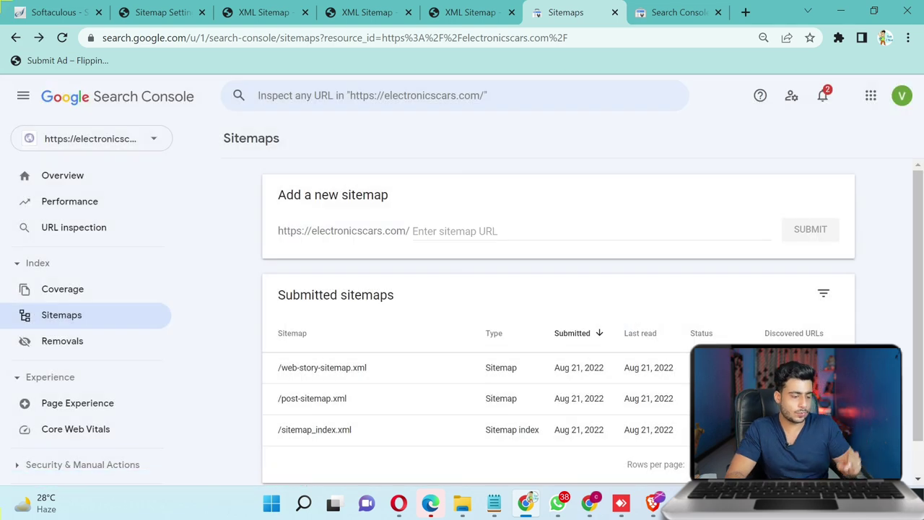
# Confirm web-story-sitemap.xml shows Success, close the three sitemap preview tabs, and bring up the Notepad checklist
pyautogui.scroll(-1, 592, 322)
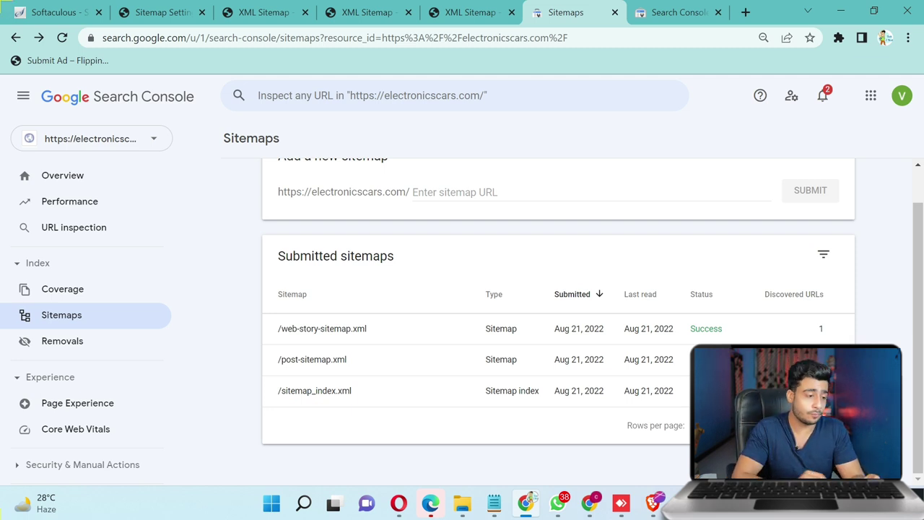
pyautogui.hotkey('ctrl', 'shift', 'Tab')
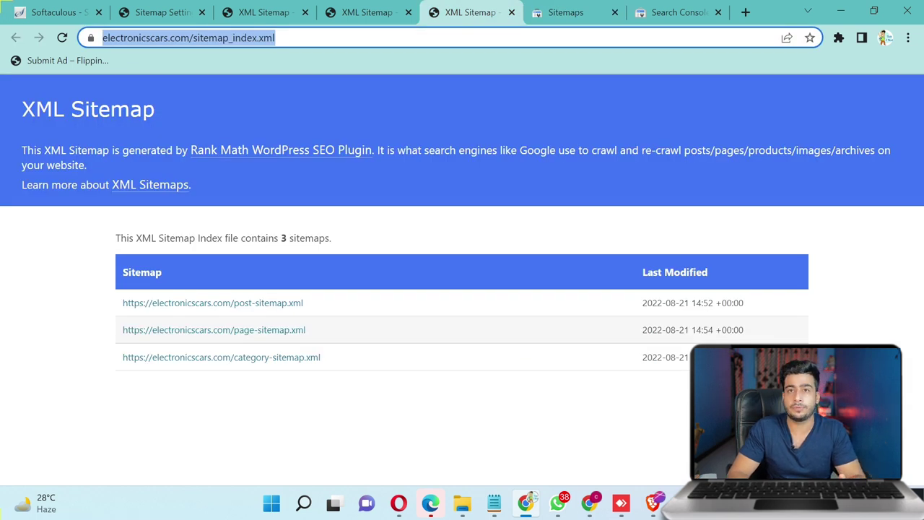
pyautogui.hotkey('ctrl', 'shift', 'Tab')
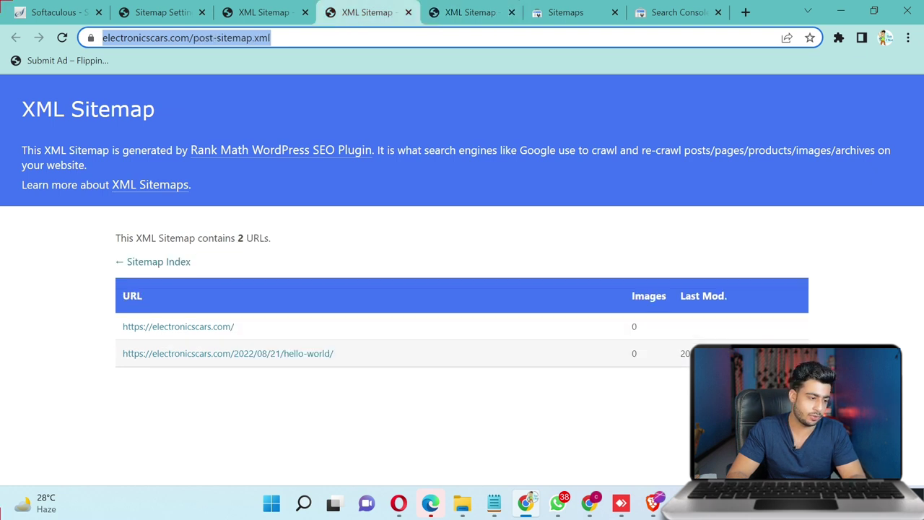
pyautogui.hotkey('ctrl', 'shift', 'Tab')
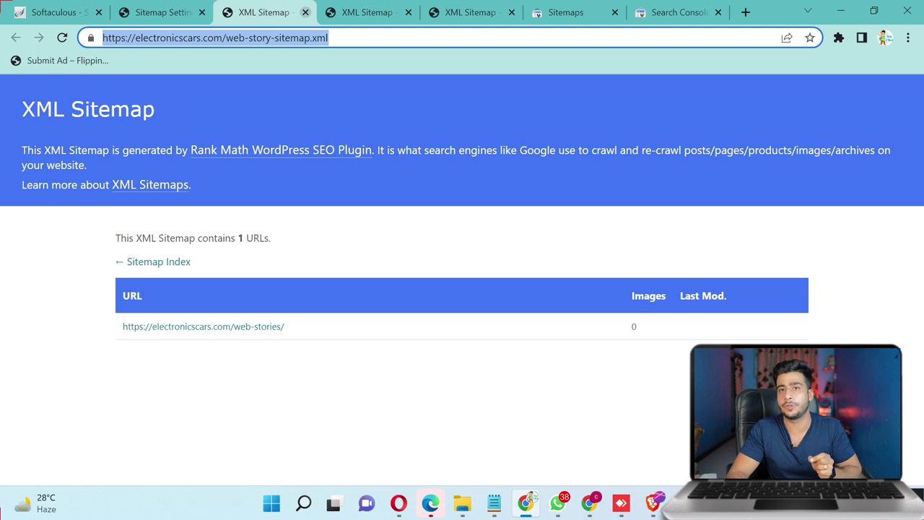
pyautogui.click(305, 12)
pyautogui.click(305, 13)
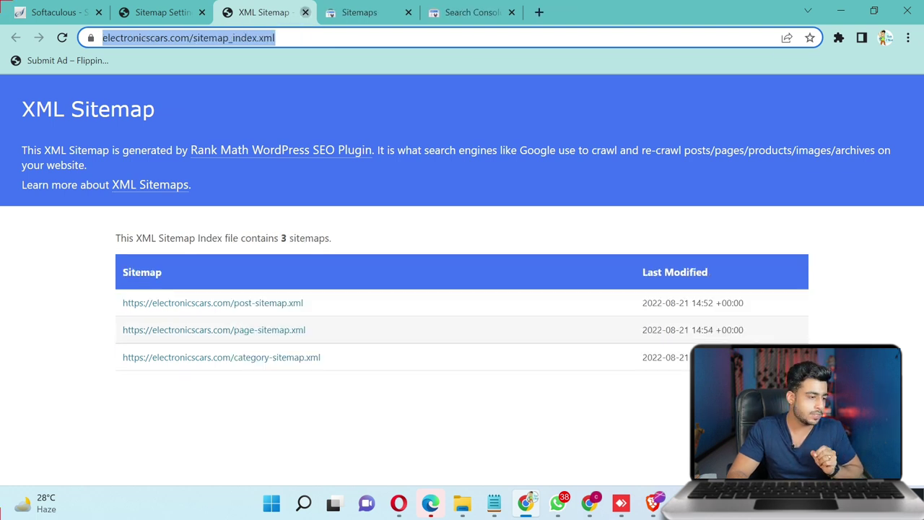
pyautogui.click(305, 13)
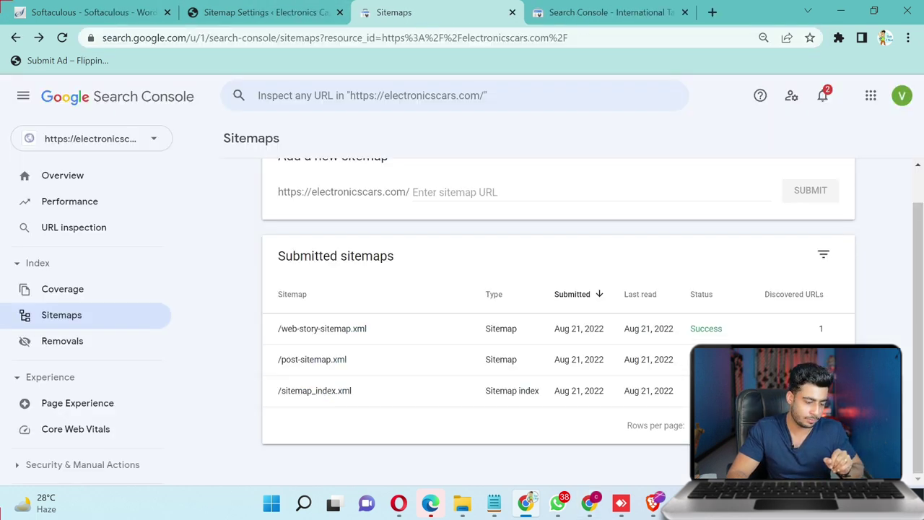
pyautogui.click(494, 504)
pyautogui.click(632, 426)
# Highlight line 9 'Instant Indexing Setup' in the checklist, then return to the Search Console Sitemaps window
pyautogui.click(190, 361)
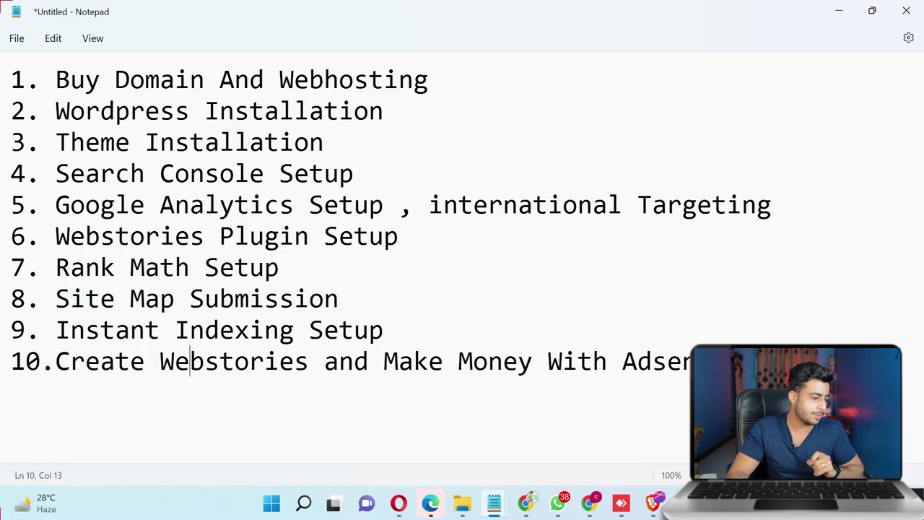
pyautogui.moveTo(56, 330); pyautogui.dragTo(383, 330)
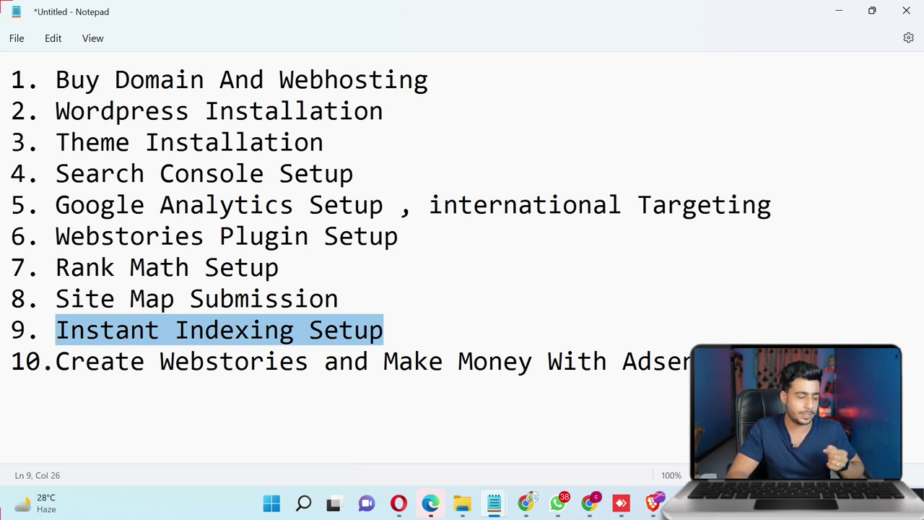
pyautogui.click(529, 498)
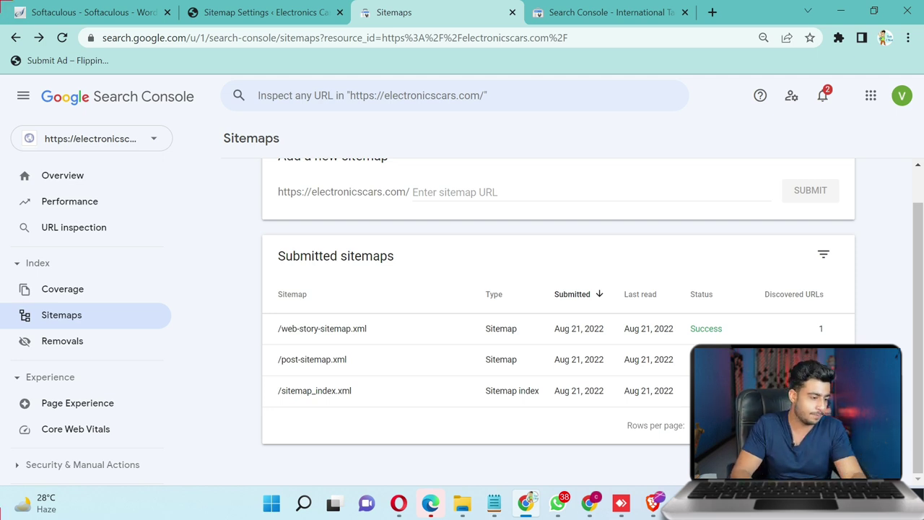
# Focus the Inspect any URL bar, then return to the Rank Math Sitemap Settings tab
pyautogui.click(361, 95)
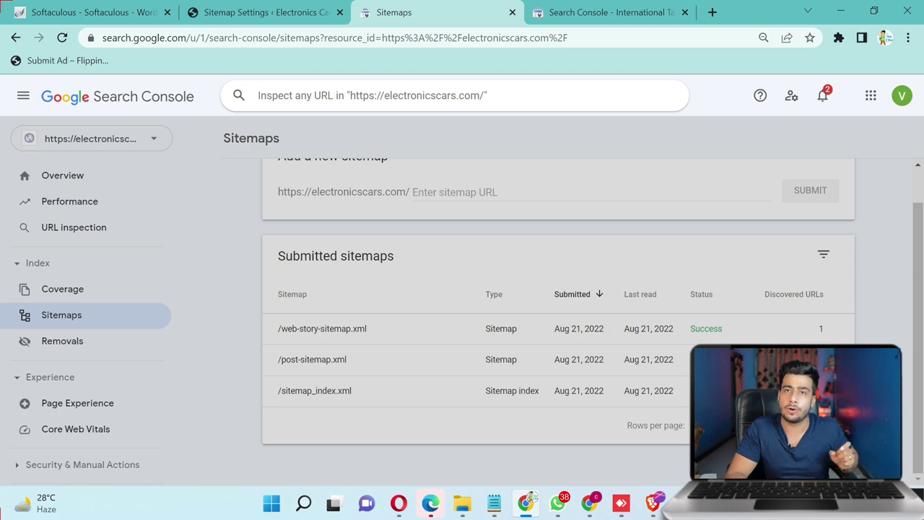
pyautogui.hotkey('ctrl', 'shift', 'Tab')
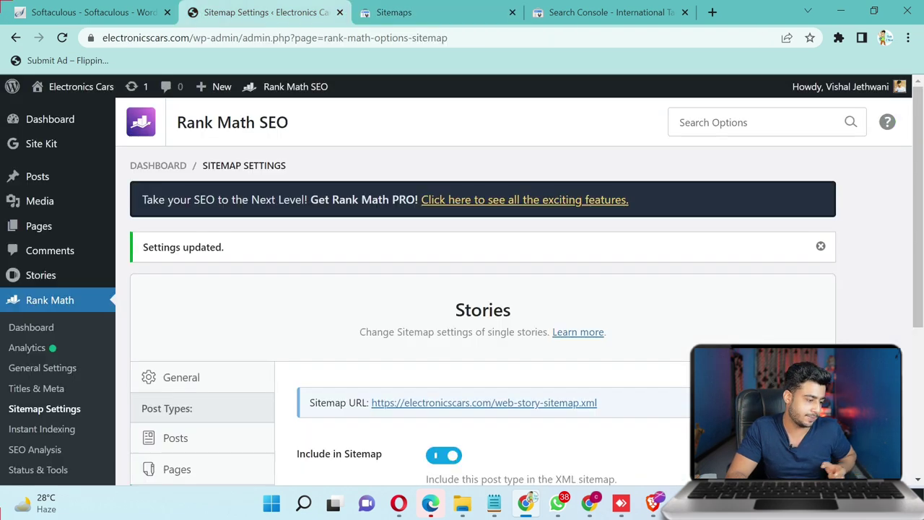
# Open Rank Math Instant Indexing, confirm the homepage IndexNow submission reports Success, and review the empty Google API Settings
pyautogui.scroll(-2, 42, 286)
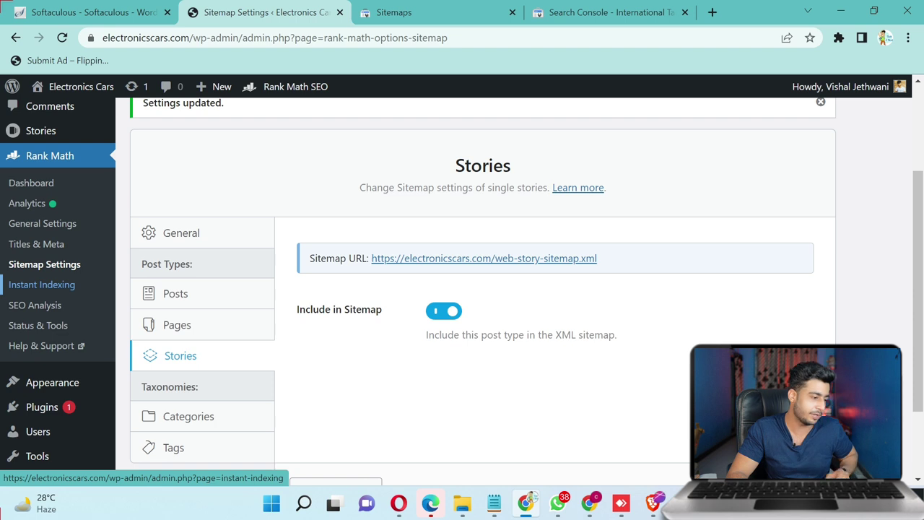
pyautogui.click(42, 284)
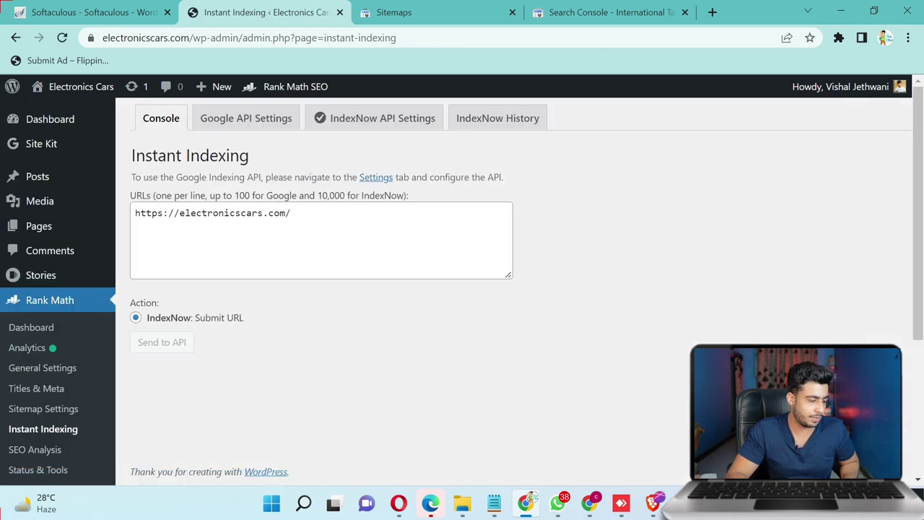
pyautogui.scroll(-1, 520, 289)
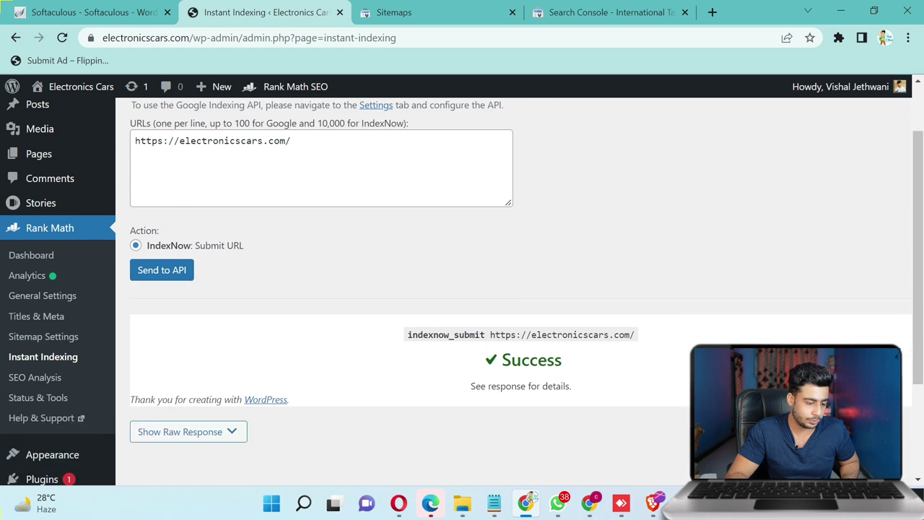
pyautogui.doubleClick(531, 360)
pyautogui.click(532, 360)
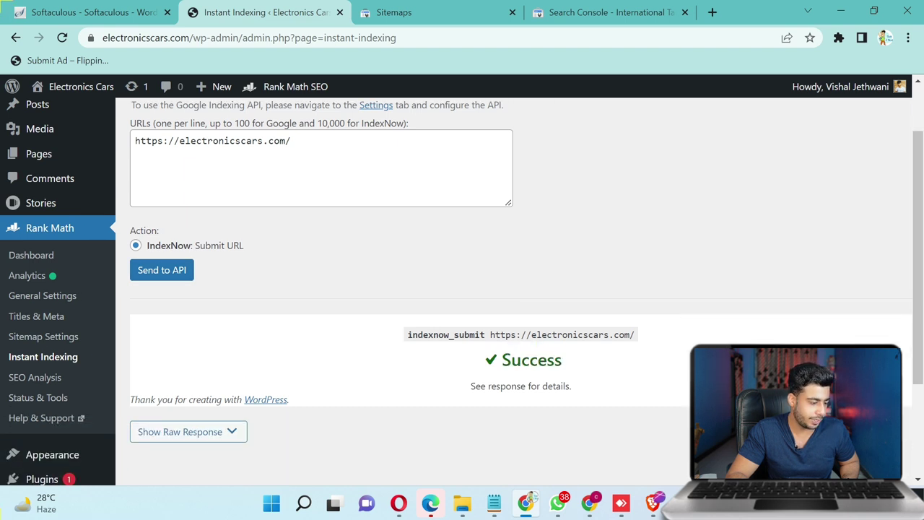
pyautogui.scroll(1, 520, 289)
pyautogui.click(245, 117)
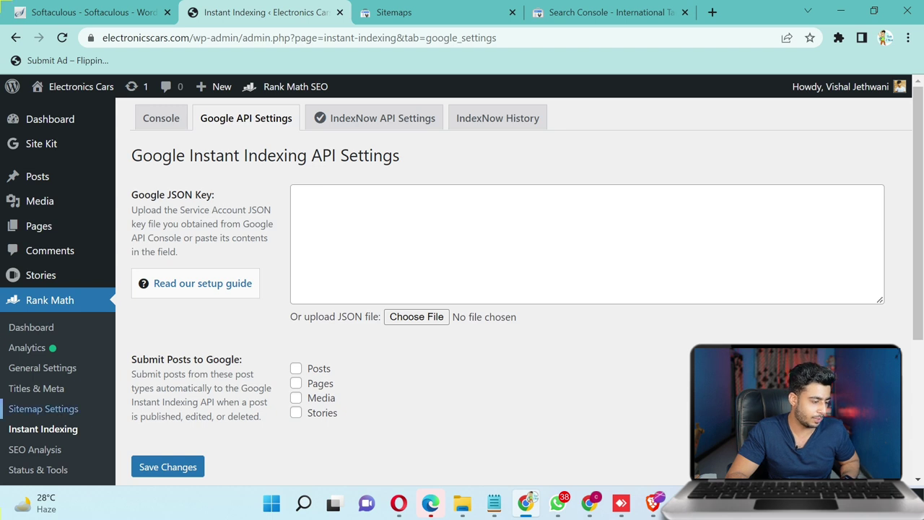
pyautogui.click(161, 118)
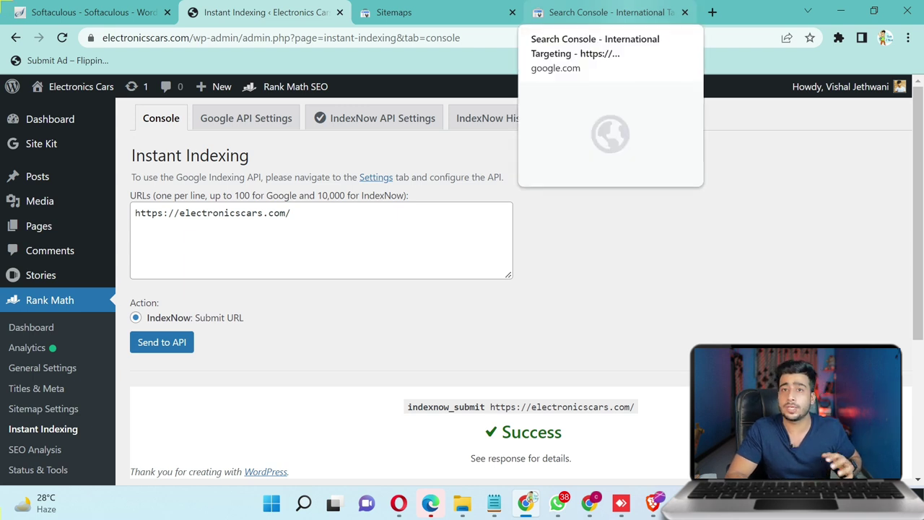
# Search the web for 'google api' in a new tab
pyautogui.click(713, 12)
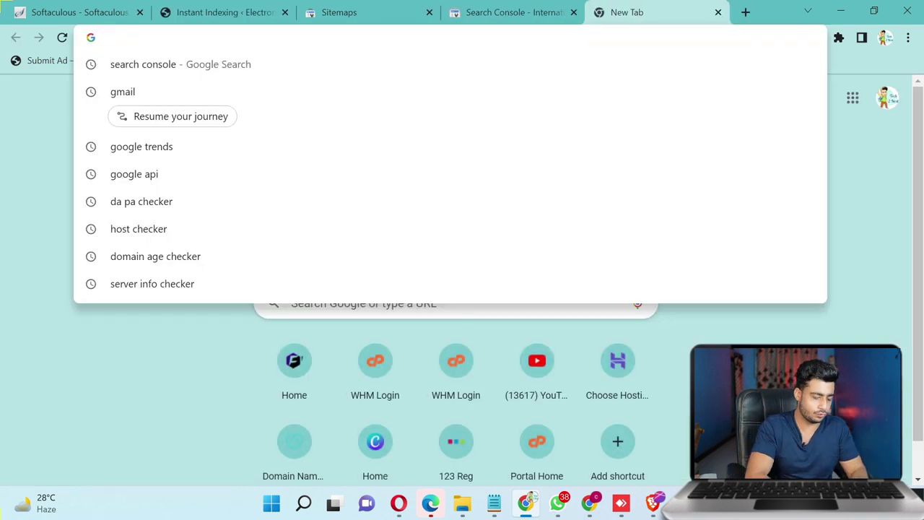
pyautogui.write('google api')
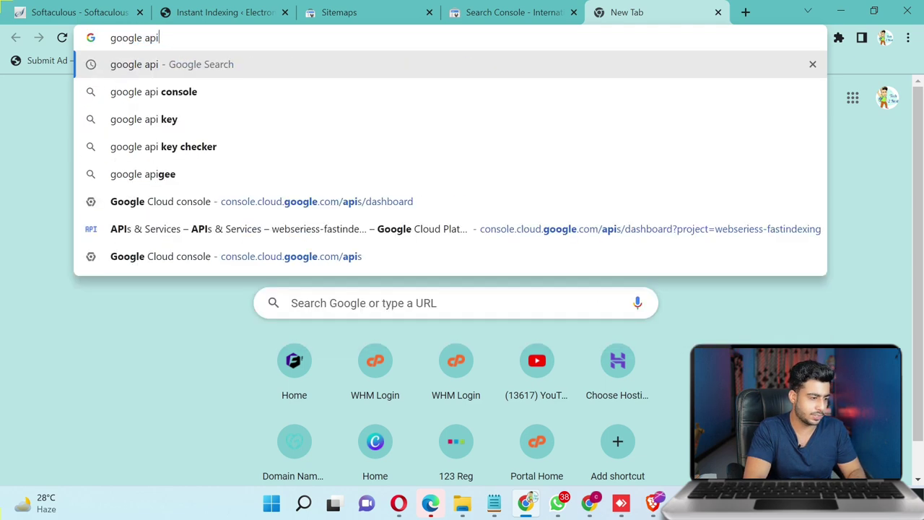
pyautogui.press('Return')
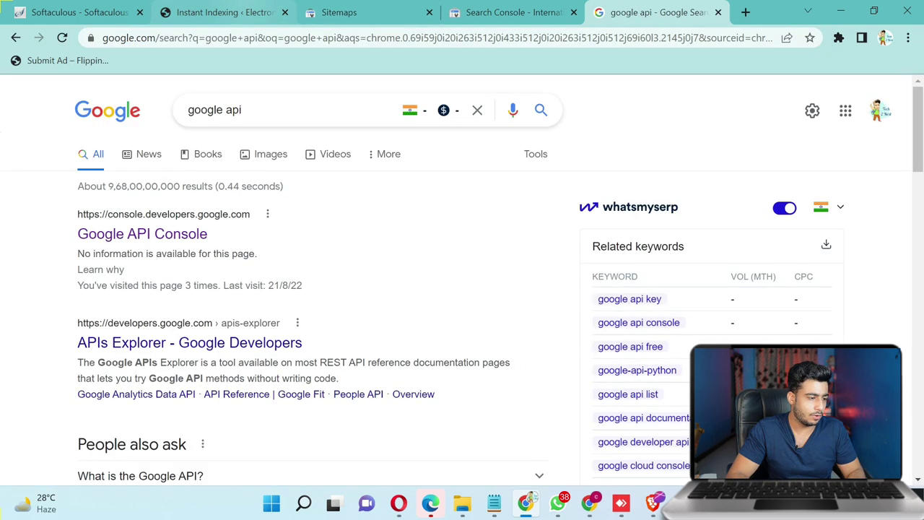
# Copy the Hello world post URL and submit it to IndexNow from Rank Math's Instant Indexing
pyautogui.click(221, 12)
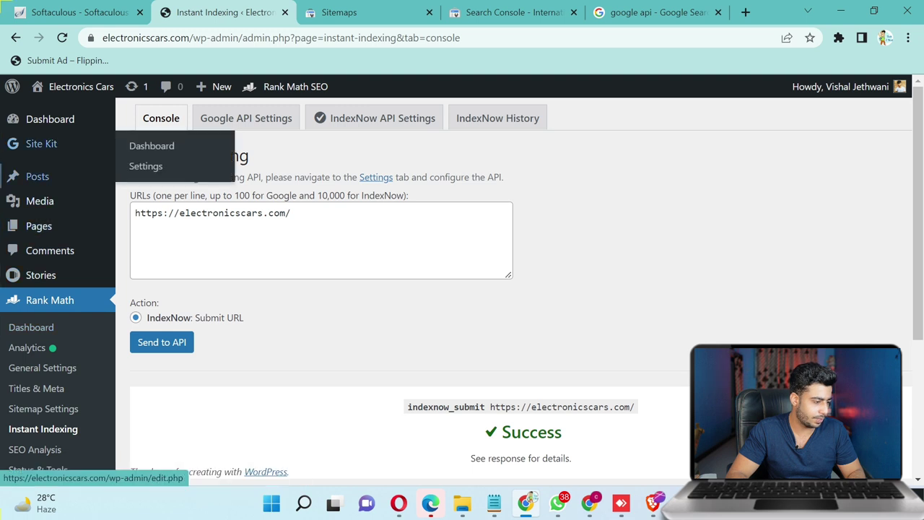
pyautogui.click(37, 176)
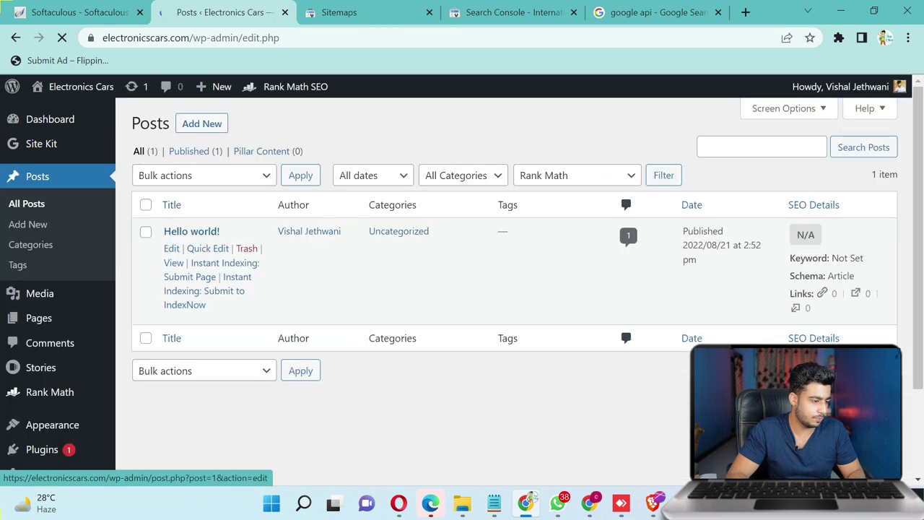
pyautogui.rightClick(174, 268)
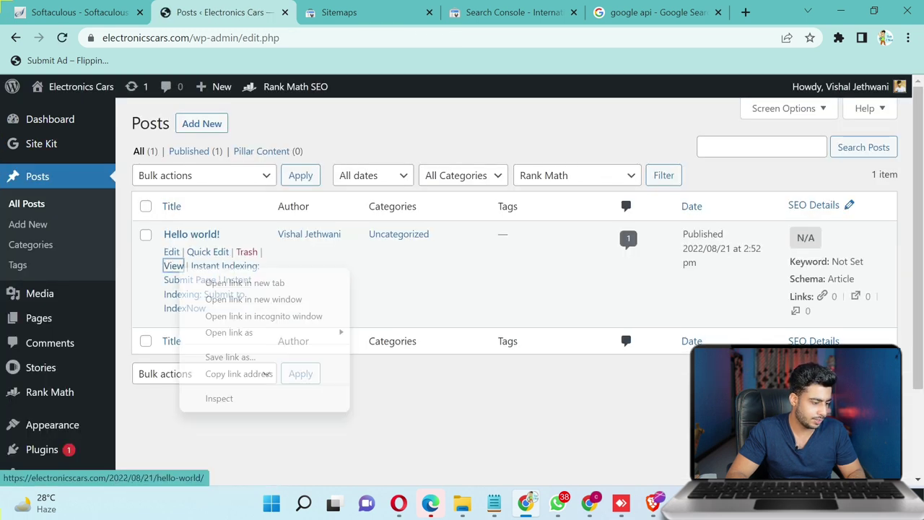
pyautogui.click(238, 372)
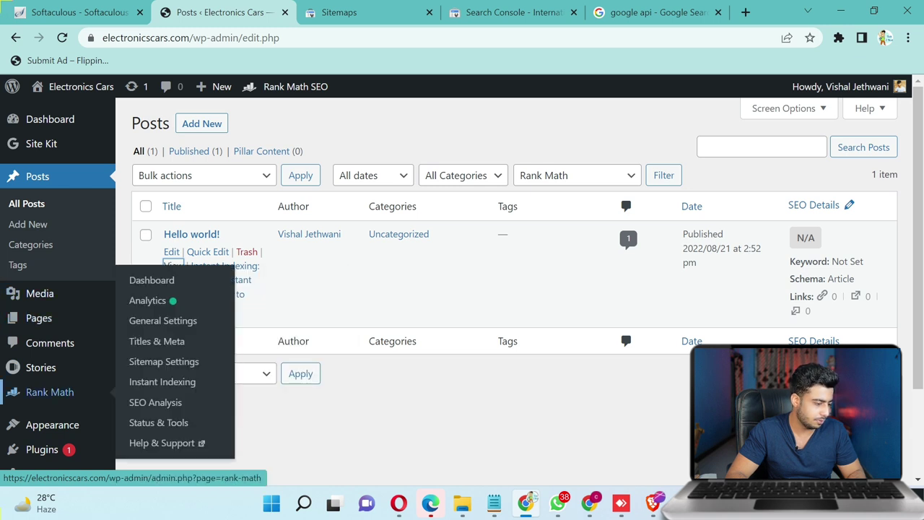
pyautogui.moveTo(49, 392)
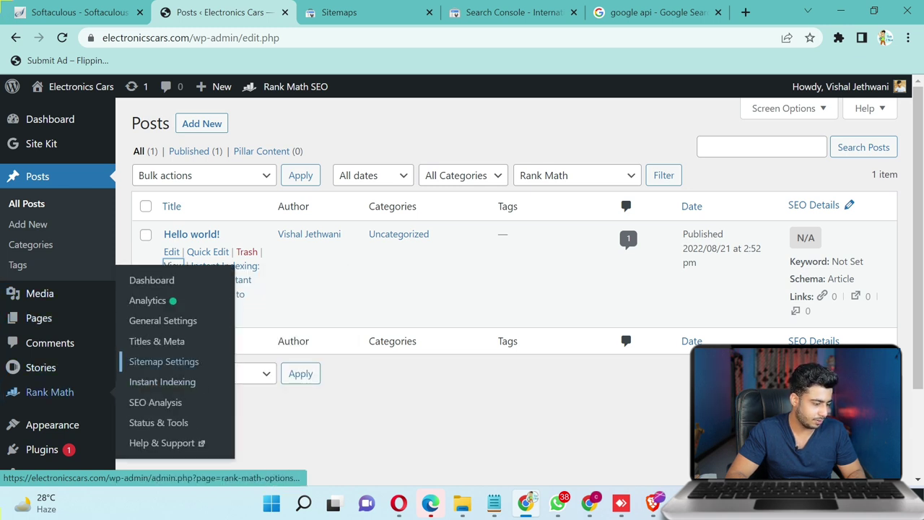
pyautogui.click(162, 381)
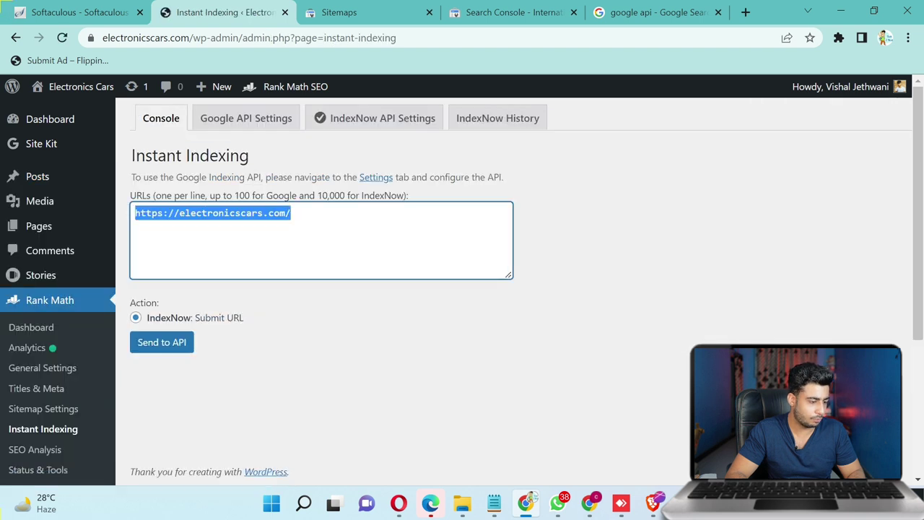
pyautogui.write('https://electronicscars.com/2022/08/21/hello-world/')
pyautogui.press('Tab')
pyautogui.press('Return')
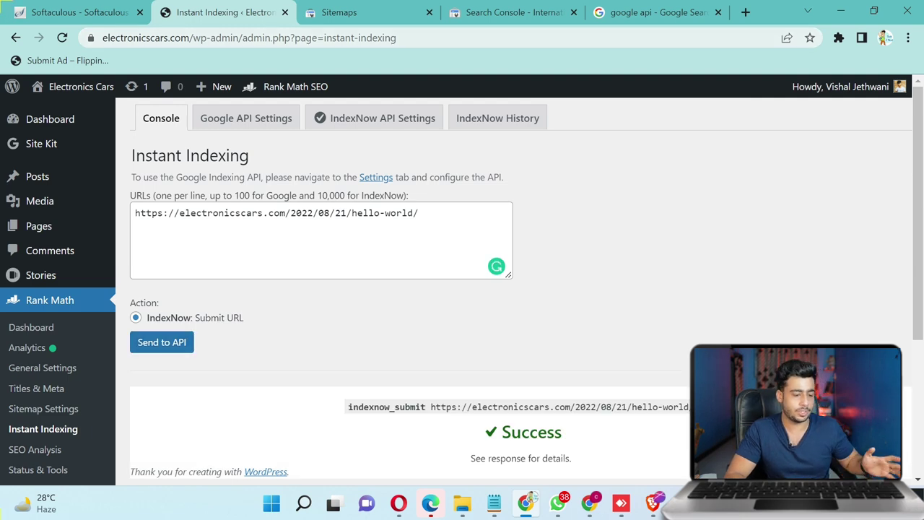
pyautogui.click(650, 12)
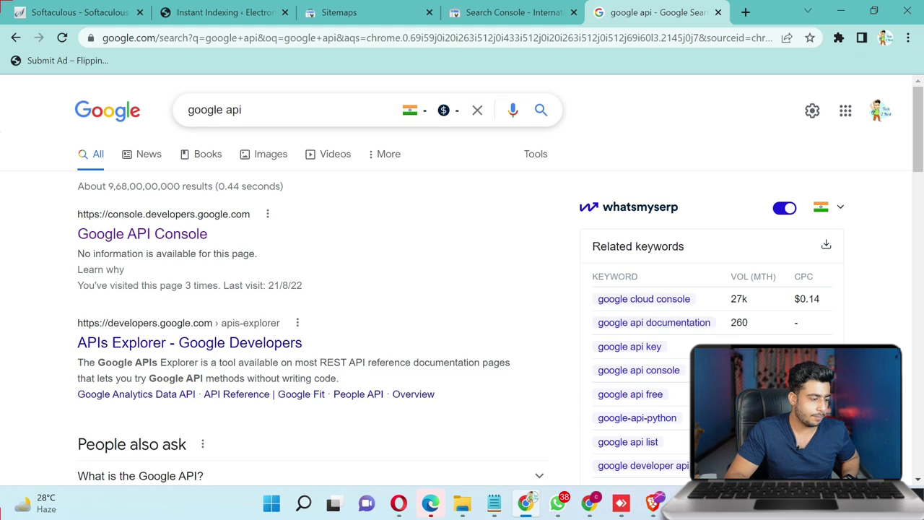
# Rerun the google api search and choose NEW PROJECT in Google Cloud, reaching the Increase Project Limit page
pyautogui.hotkey('ctrl', 'a')
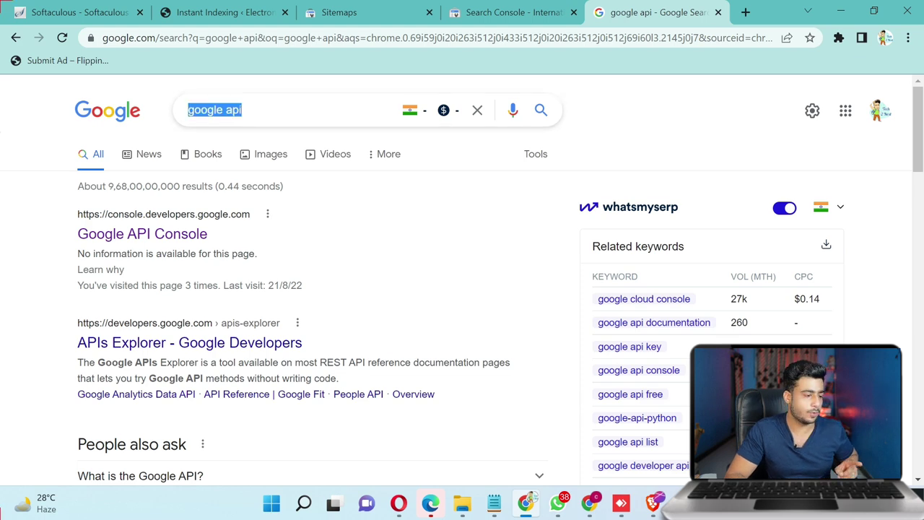
pyautogui.hotkey('ctrl', '2')
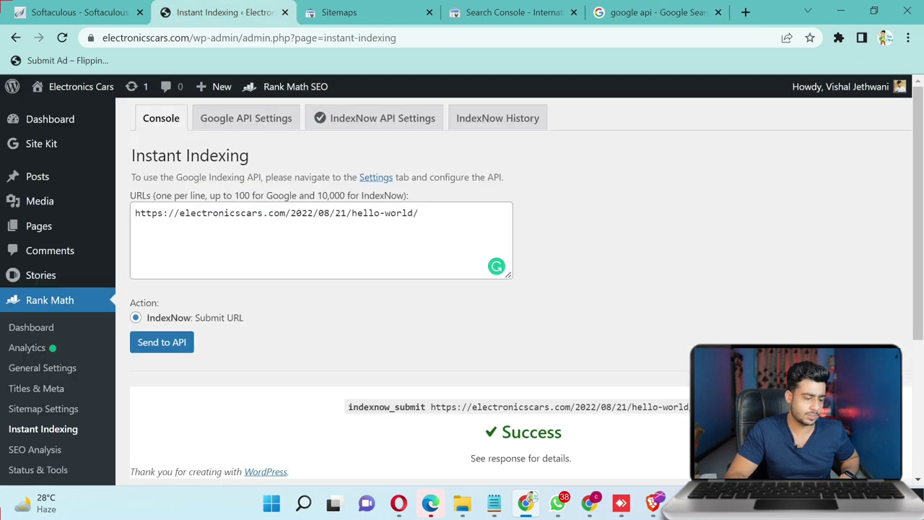
pyautogui.hotkey('ctrl', '5')
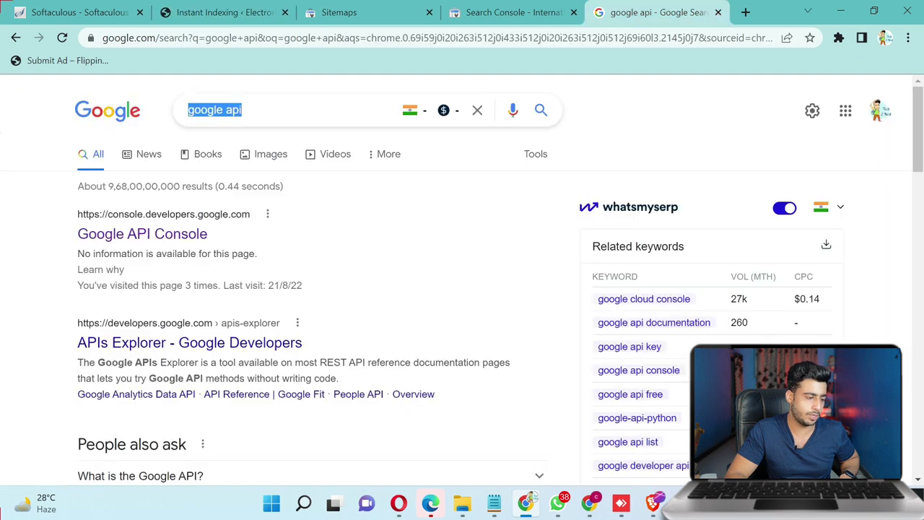
pyautogui.press('F5')
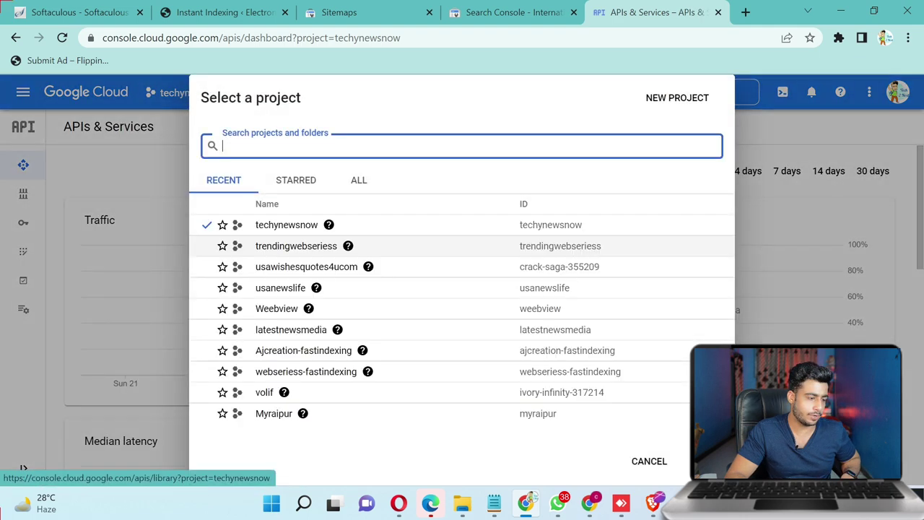
pyautogui.click(678, 98)
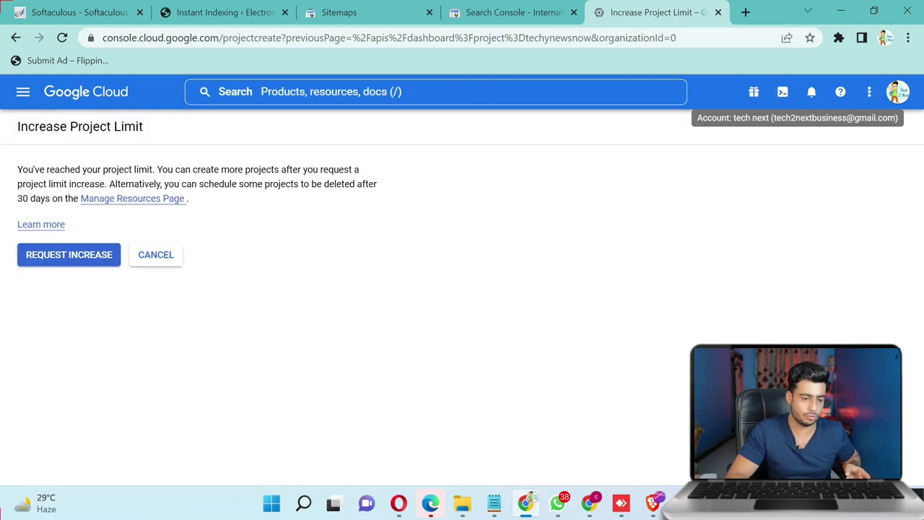
# Switch to a different Google account and close the project-limit tab
pyautogui.click(898, 91)
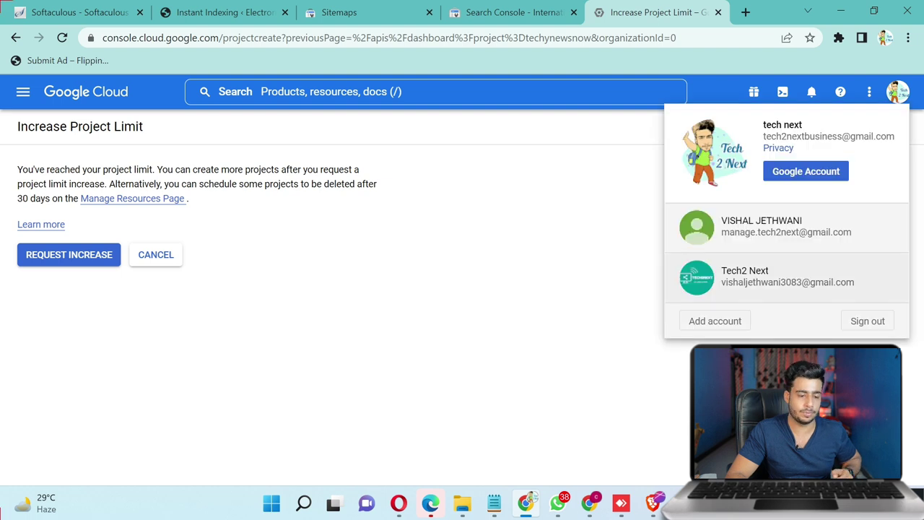
pyautogui.click(766, 280)
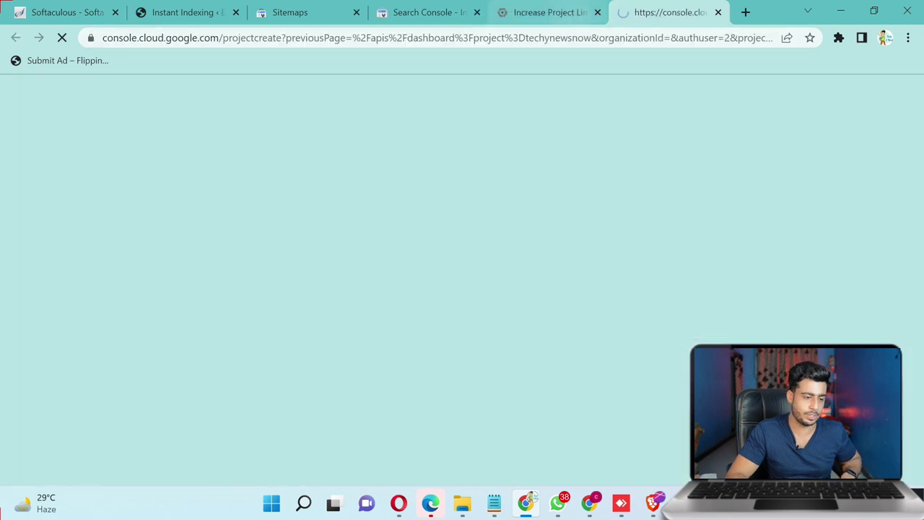
pyautogui.hotkey('ctrl', 'shift', 'Tab')
pyautogui.click(598, 12)
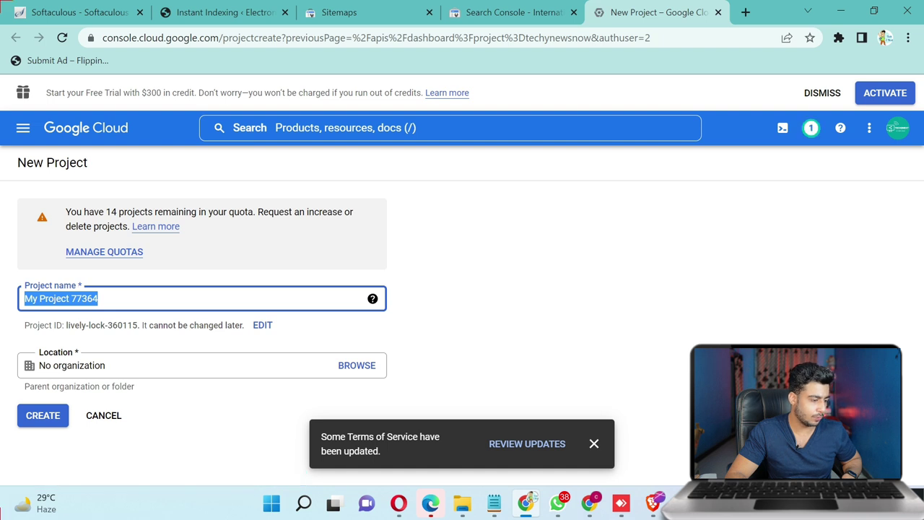
# Name the new Google Cloud project 'Electronics cars' and create it
pyautogui.write('Ele')
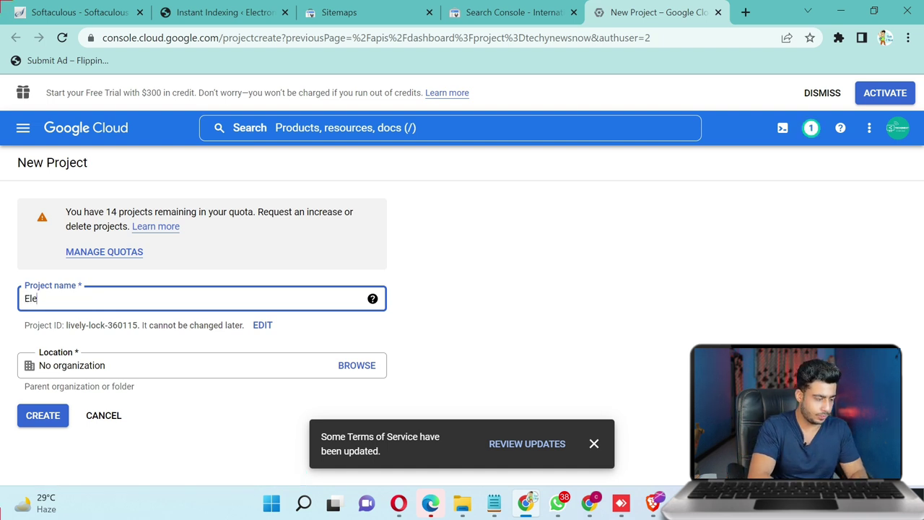
pyautogui.write('ctronics')
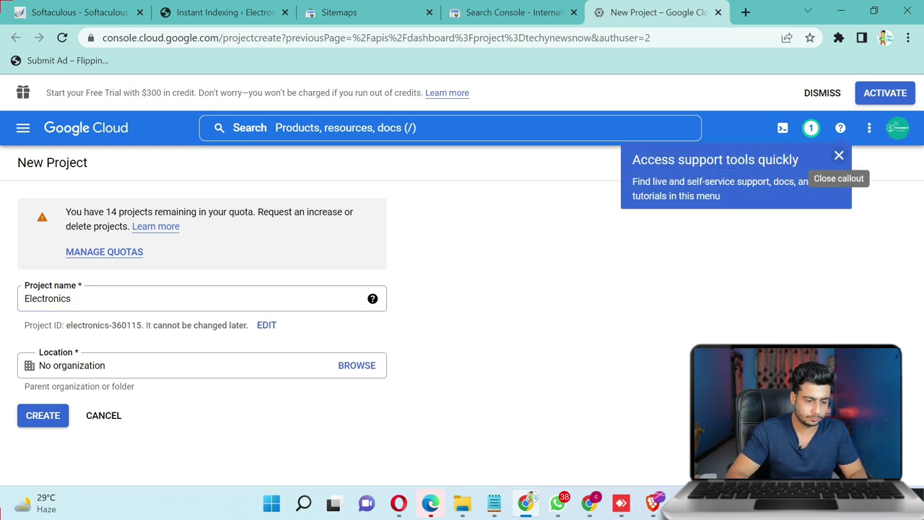
pyautogui.click(839, 156)
pyautogui.write('c')
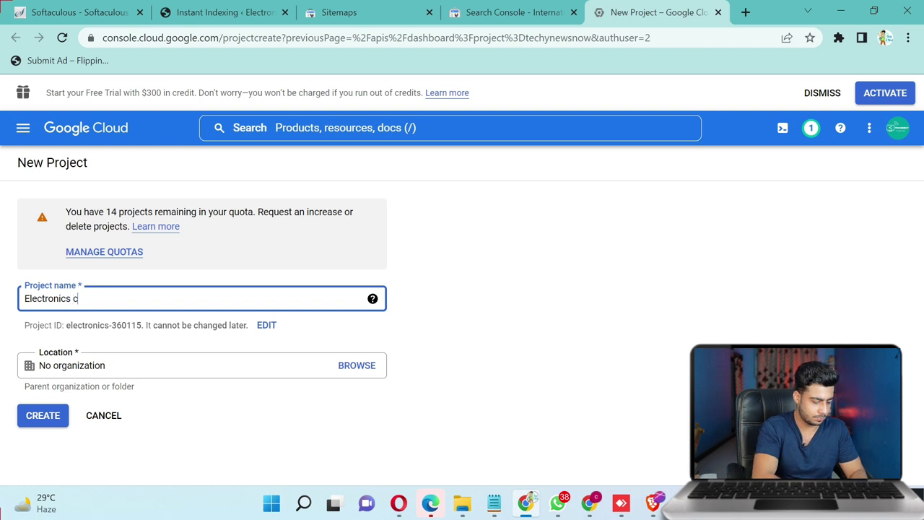
pyautogui.write('ars')
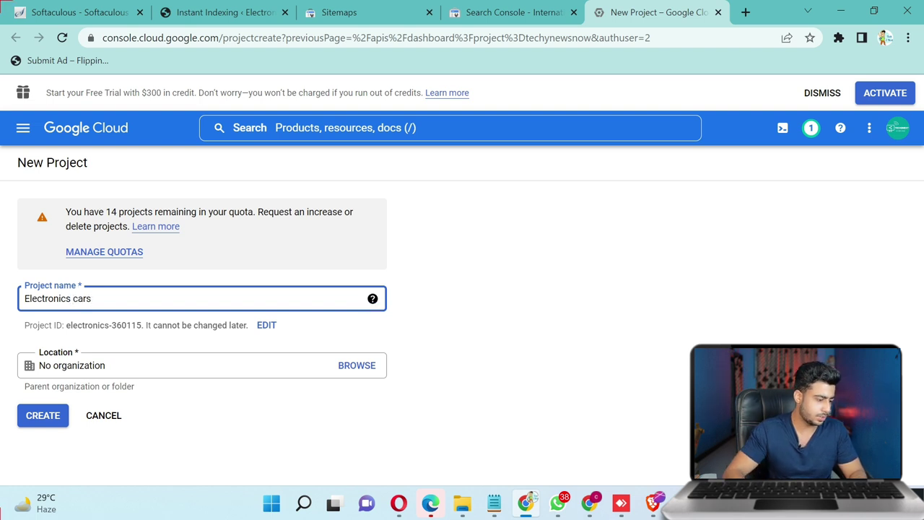
pyautogui.press('Return')
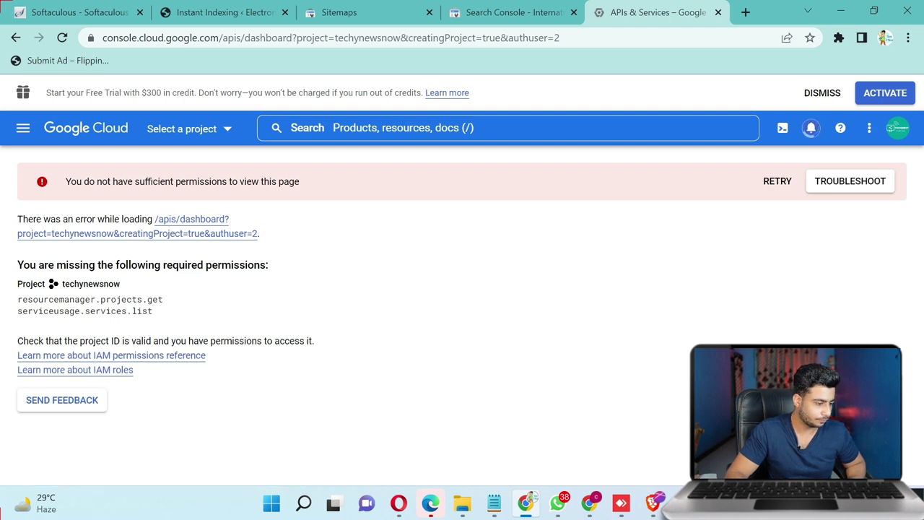
# Retry loading the dashboard after the missing-permissions error, then go to the other browser window
pyautogui.moveTo(27, 219); pyautogui.dragTo(205, 355)
pyautogui.click(206, 355)
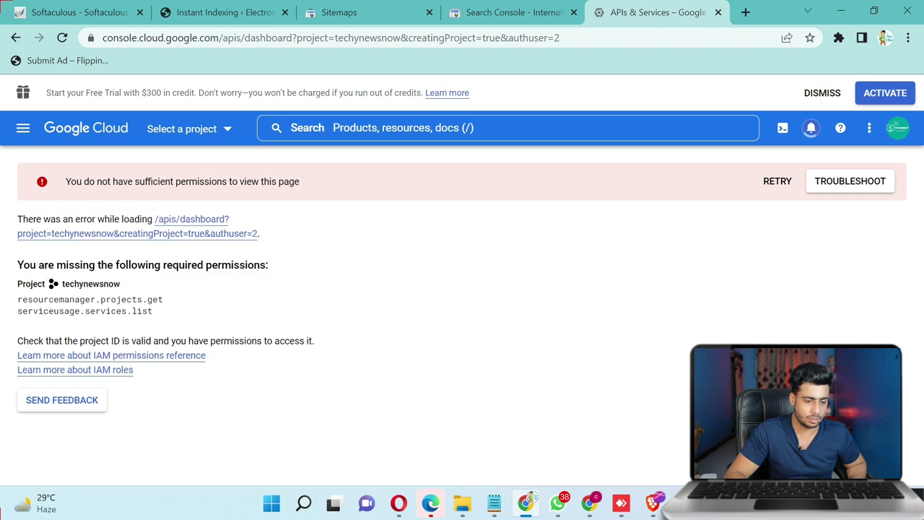
pyautogui.click(778, 181)
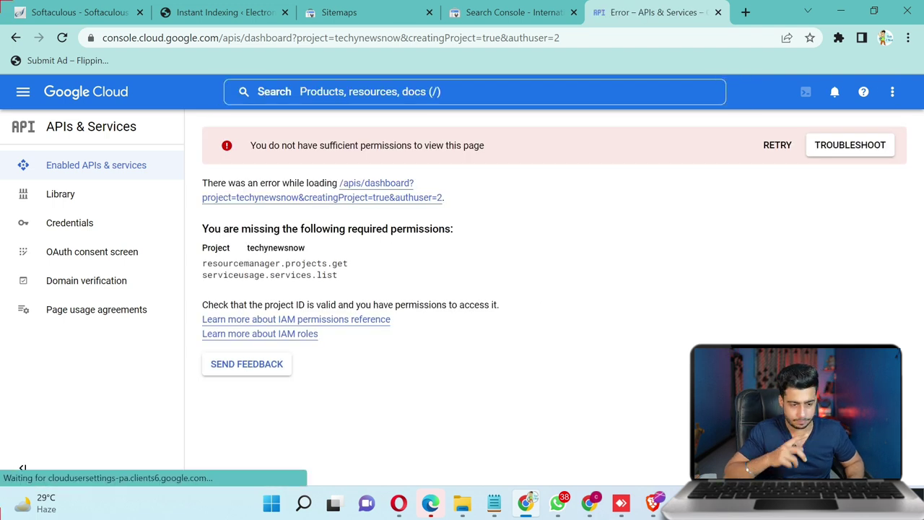
pyautogui.hotkey('ctrl', 'l')
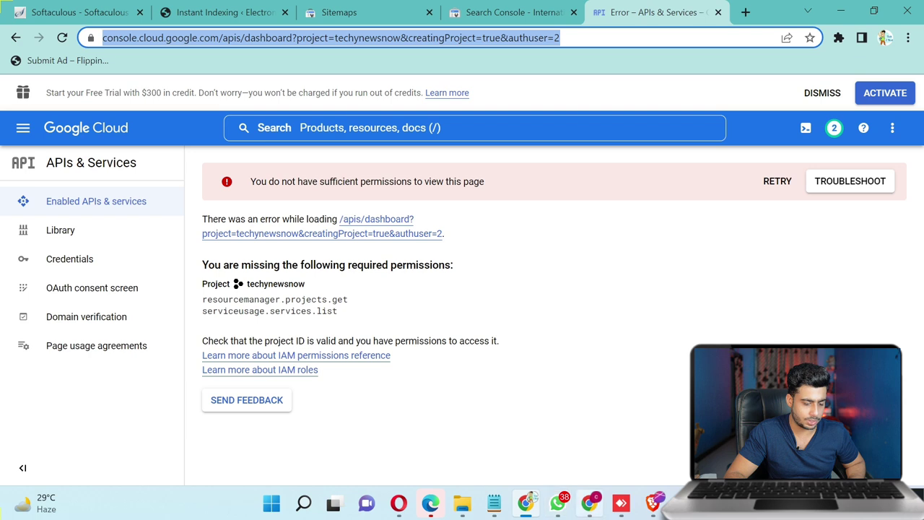
pyautogui.click(589, 503)
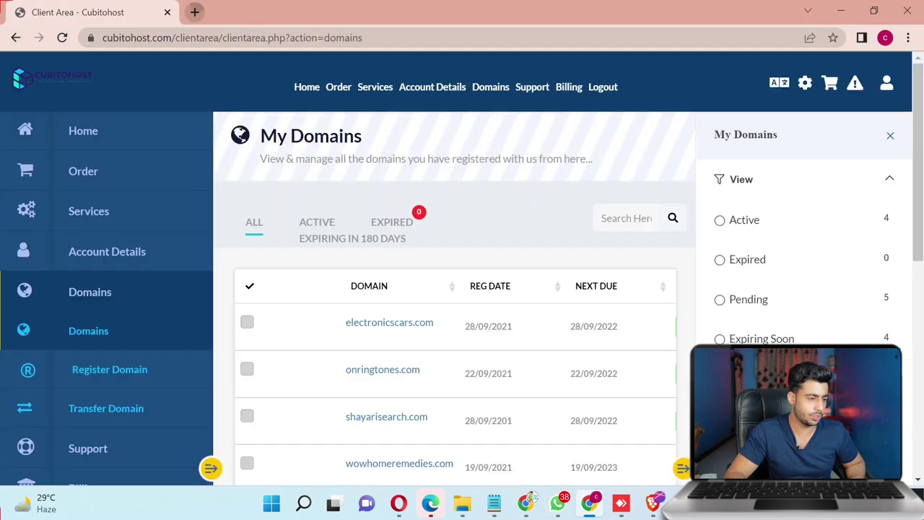
# Search 'google api', open the Google API Console and accept its Terms of Service
pyautogui.hotkey('ctrl', 't')
pyautogui.write('o')
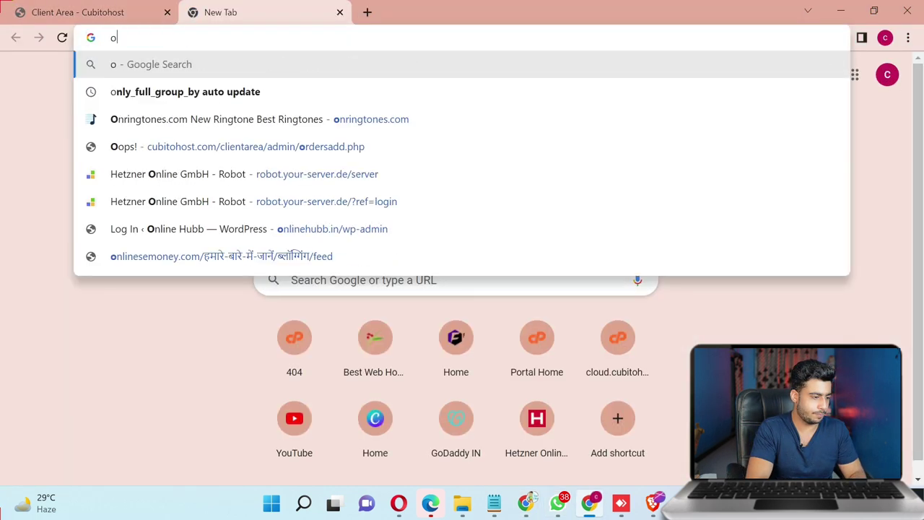
pyautogui.press('BackSpace')
pyautogui.write('google api')
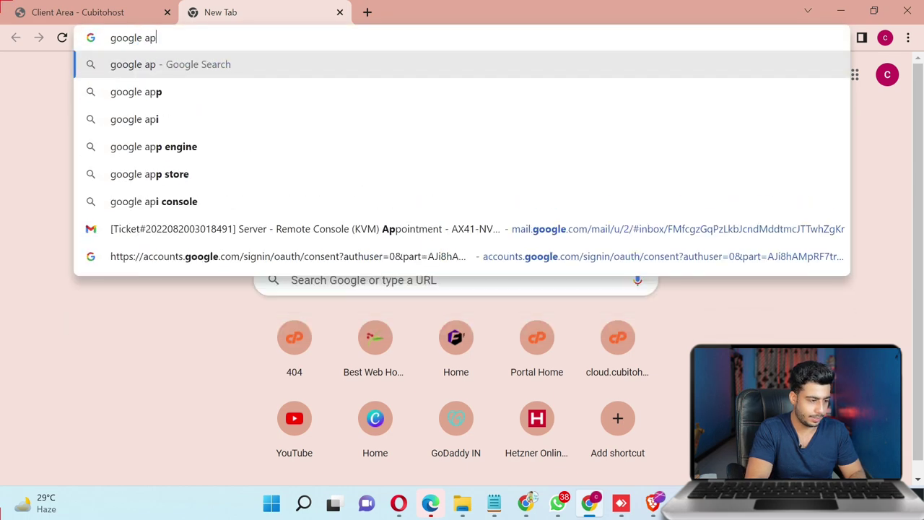
pyautogui.press('Return')
pyautogui.click(142, 210)
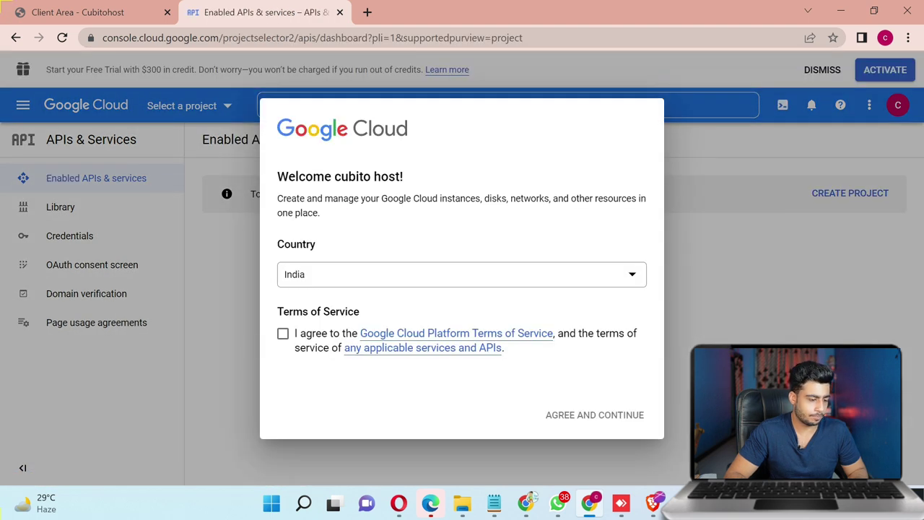
pyautogui.click(282, 333)
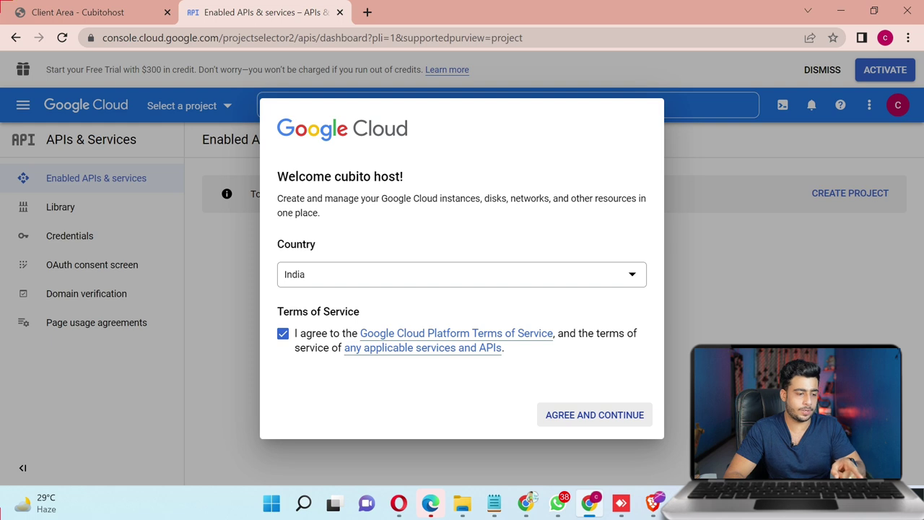
pyautogui.click(589, 415)
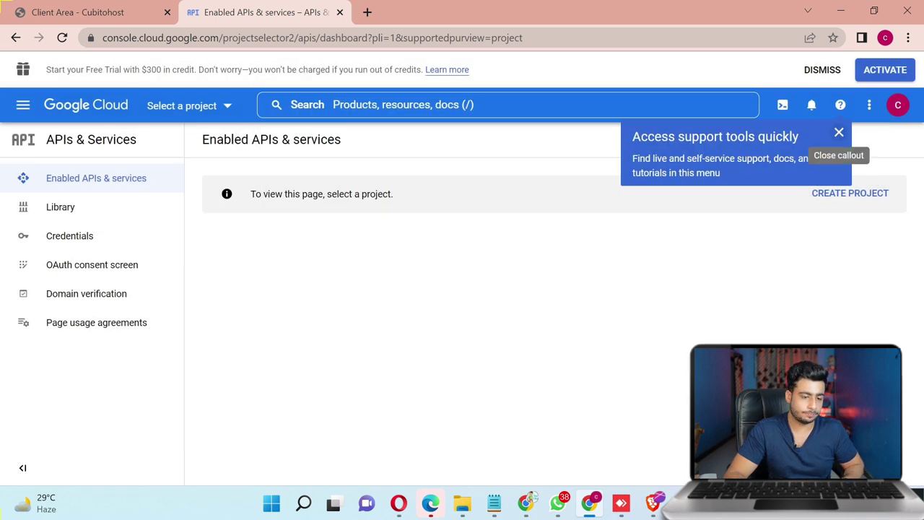
# Create a new project named 'elecronics cars' from the project picker
pyautogui.click(840, 133)
pyautogui.click(189, 105)
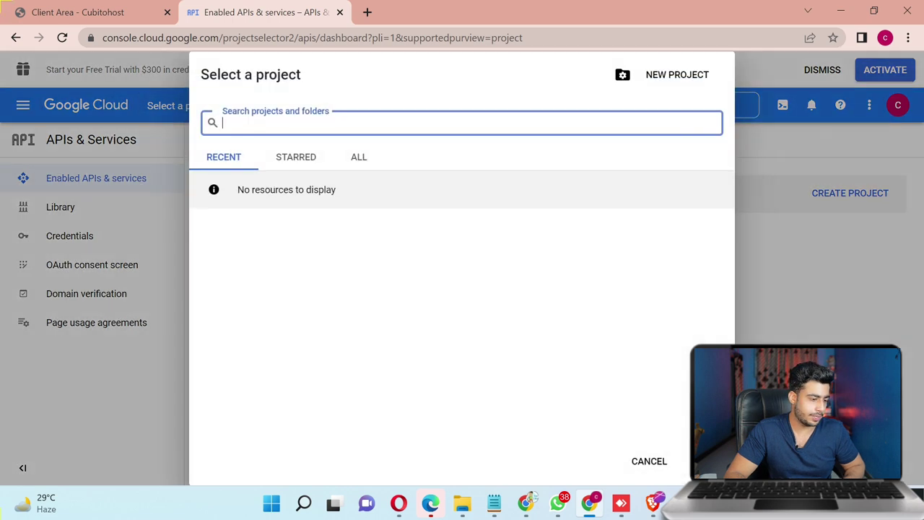
pyautogui.click(672, 75)
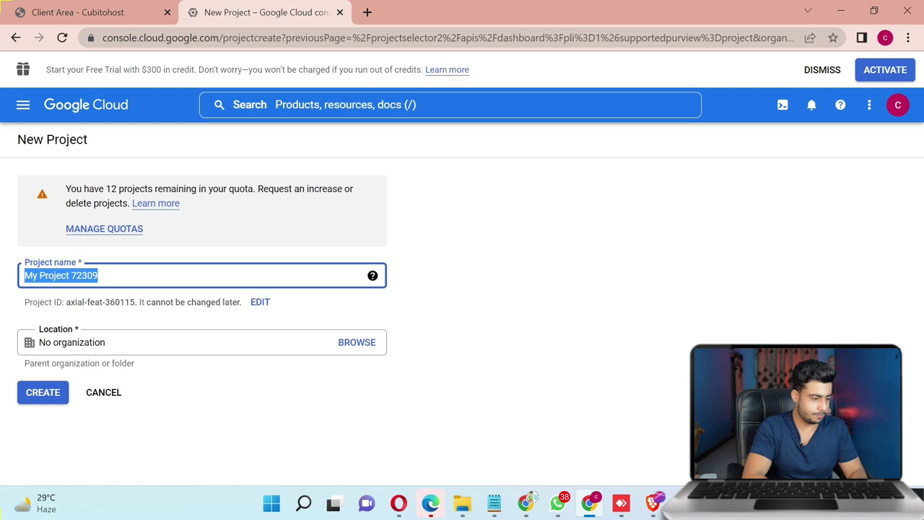
pyautogui.write('elecr')
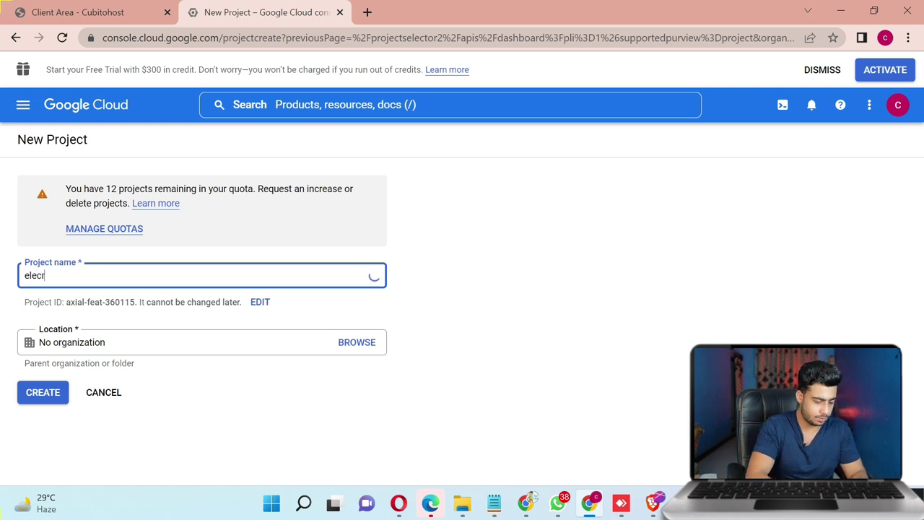
pyautogui.write('onics cars')
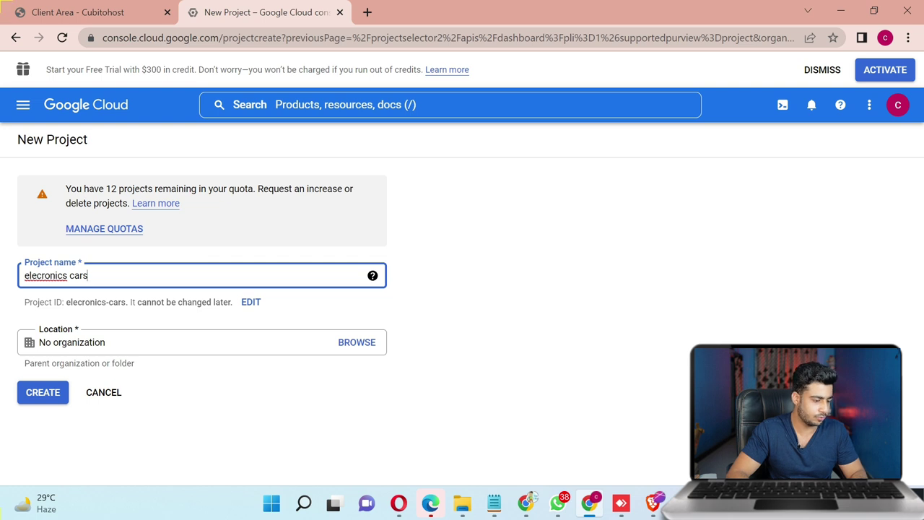
pyautogui.press('Return')
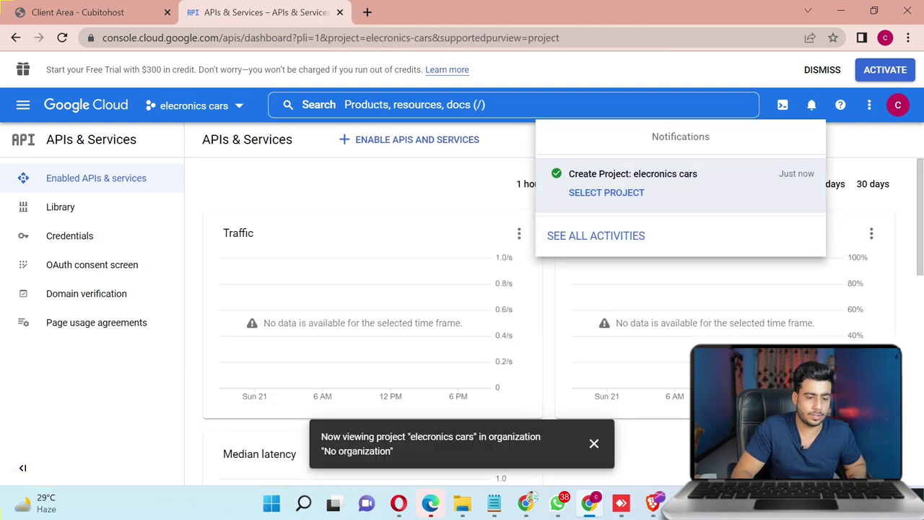
pyautogui.scroll(-4, 594, 443)
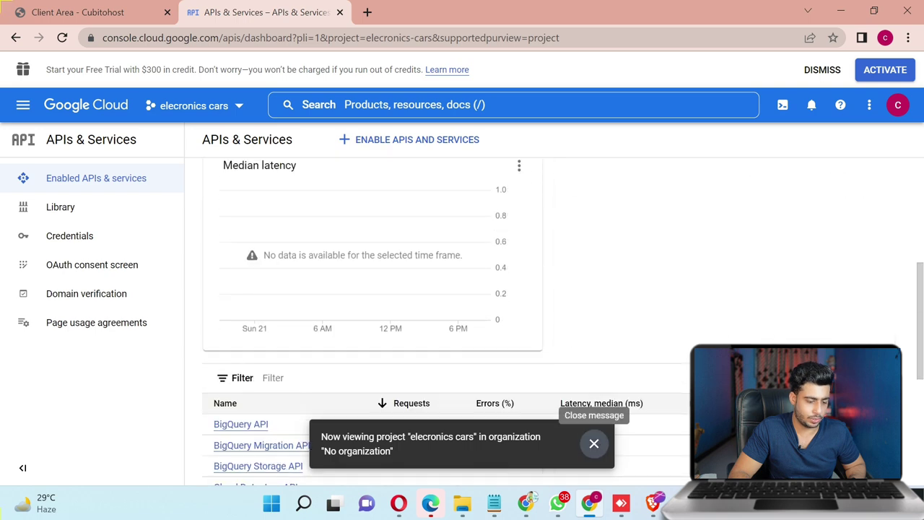
# Go to IAM & Admin > Service Accounts and start a new service account
pyautogui.click(594, 442)
pyautogui.scroll(5, 593, 361)
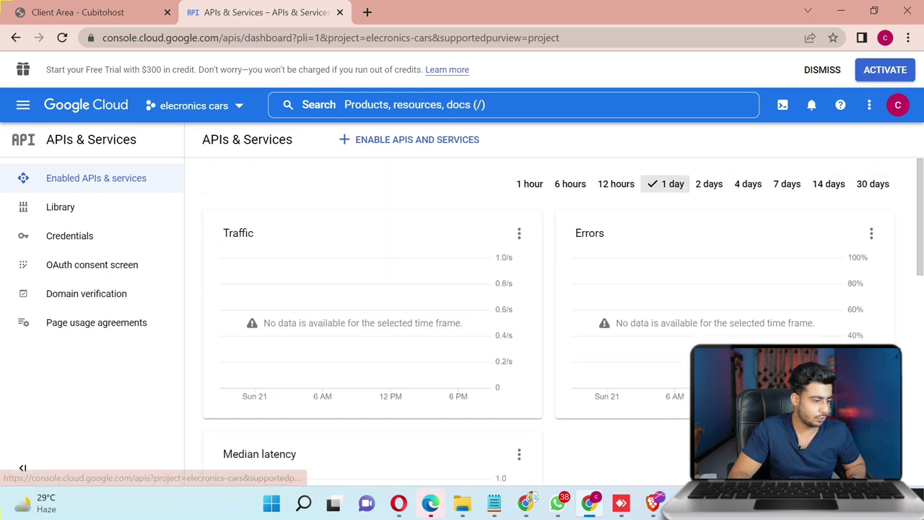
pyautogui.click(23, 105)
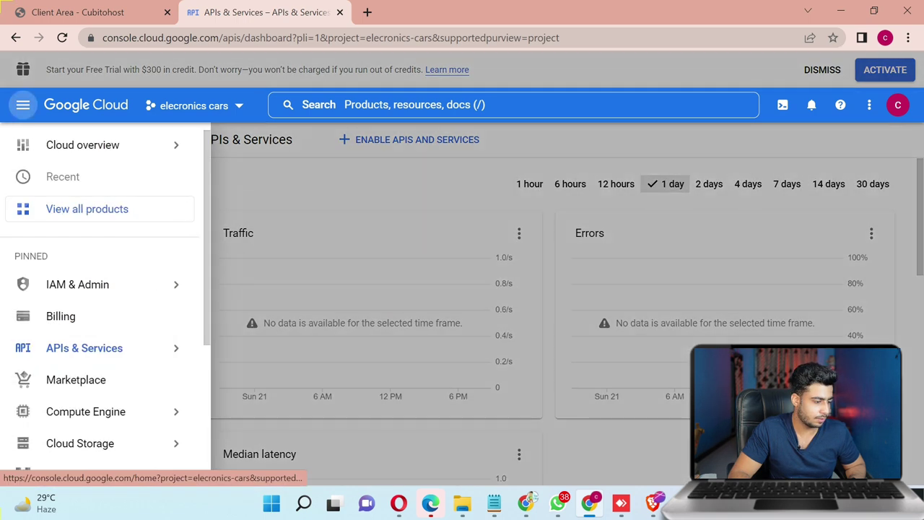
pyautogui.scroll(-2, 150, 298)
pyautogui.scroll(3, 150, 267)
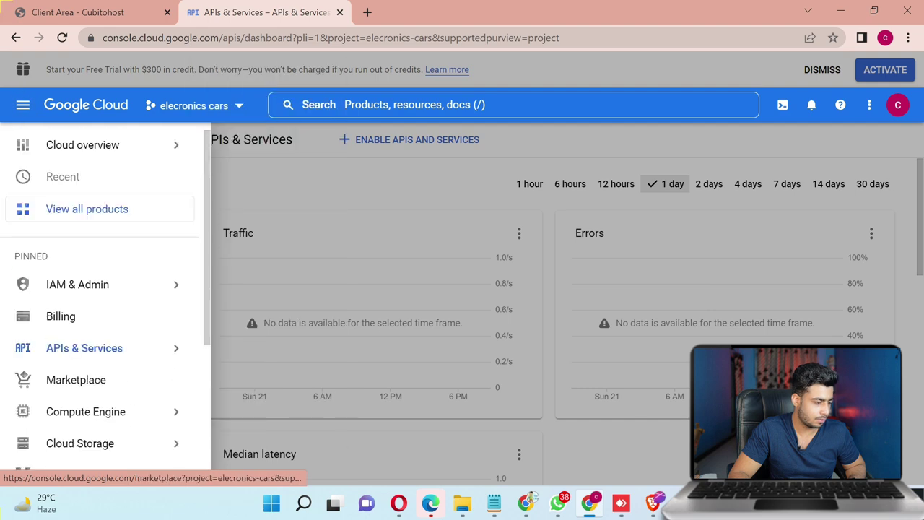
pyautogui.moveTo(150, 284)
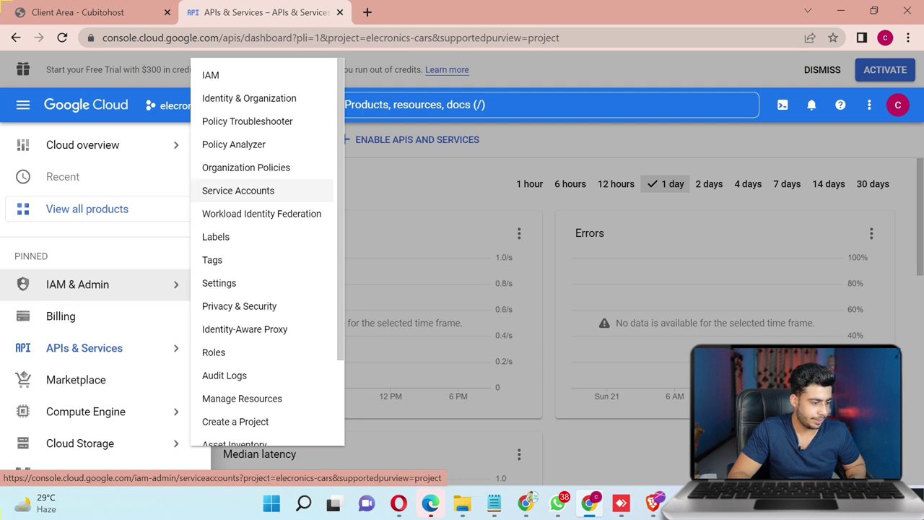
pyautogui.click(238, 190)
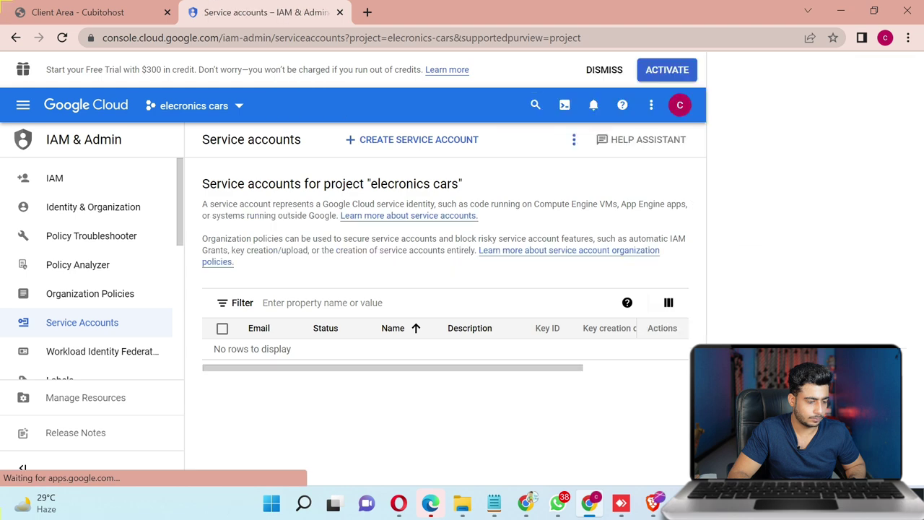
pyautogui.click(412, 140)
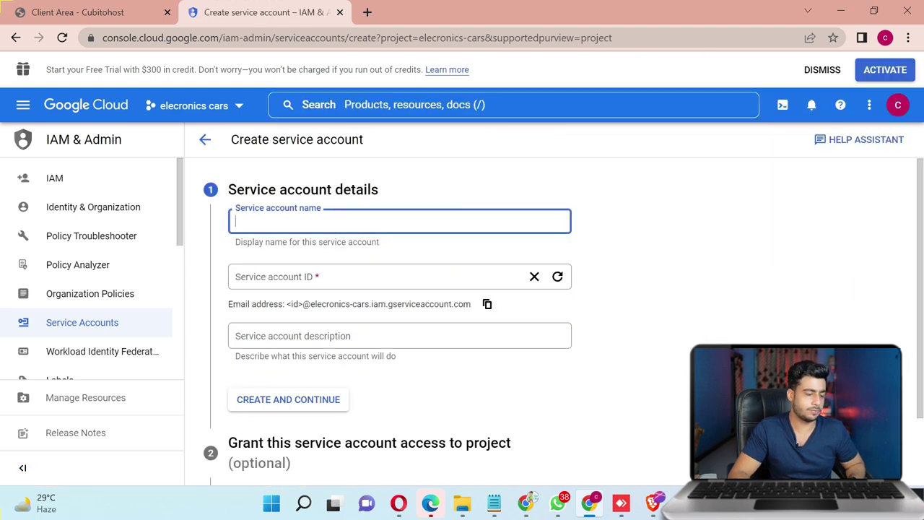
# Name the service account 'electronics cars' with description 'for instant inexing' and create it
pyautogui.write('ele')
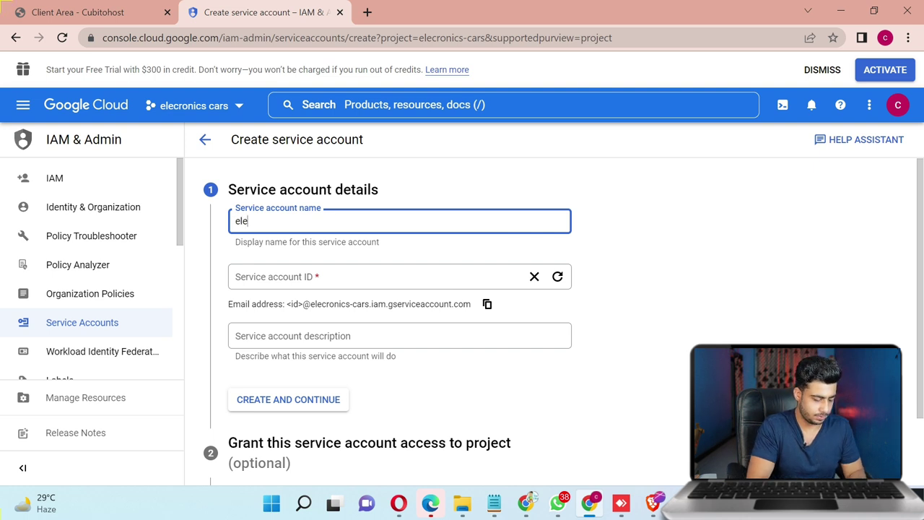
pyautogui.write('ctronics')
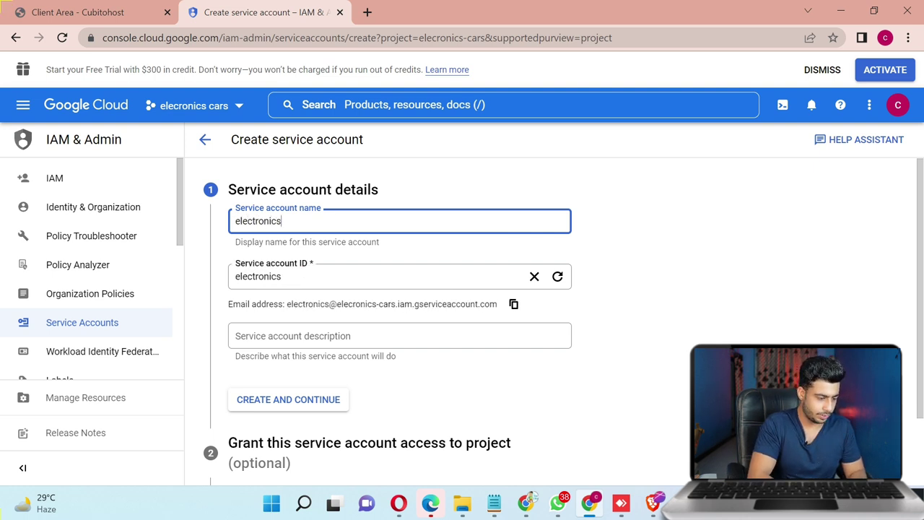
pyautogui.write(' cars')
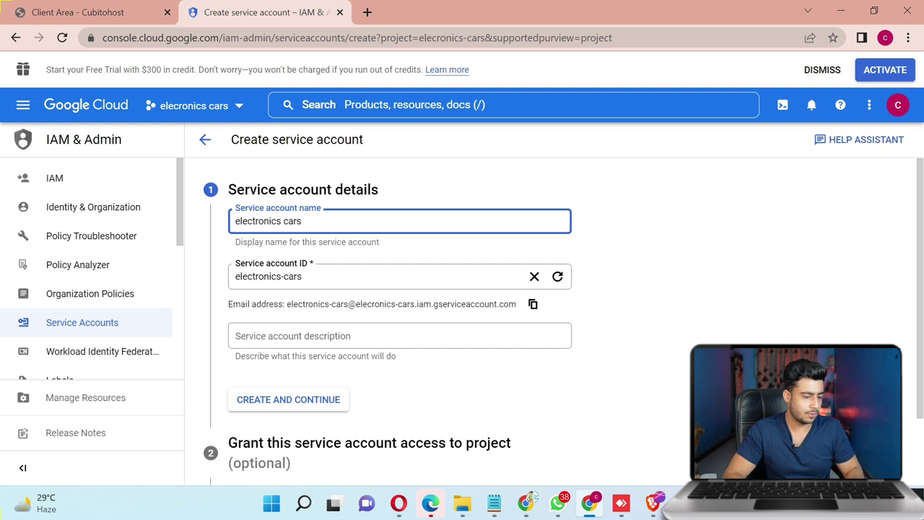
pyautogui.click(399, 335)
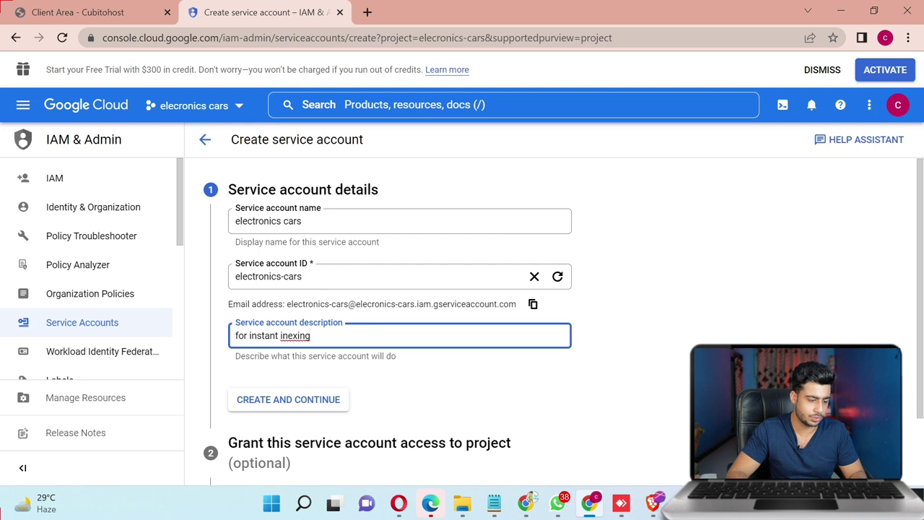
pyautogui.tripleClick(376, 304)
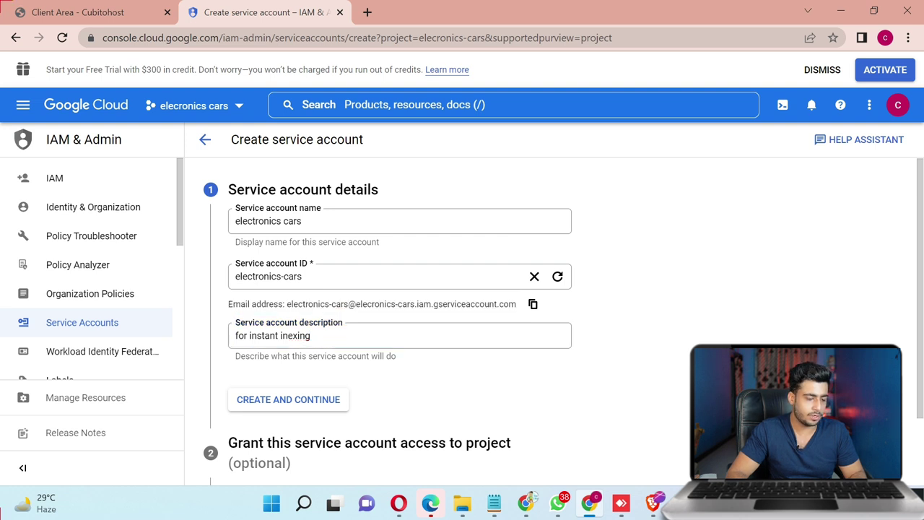
pyautogui.scroll(-2, 533, 304)
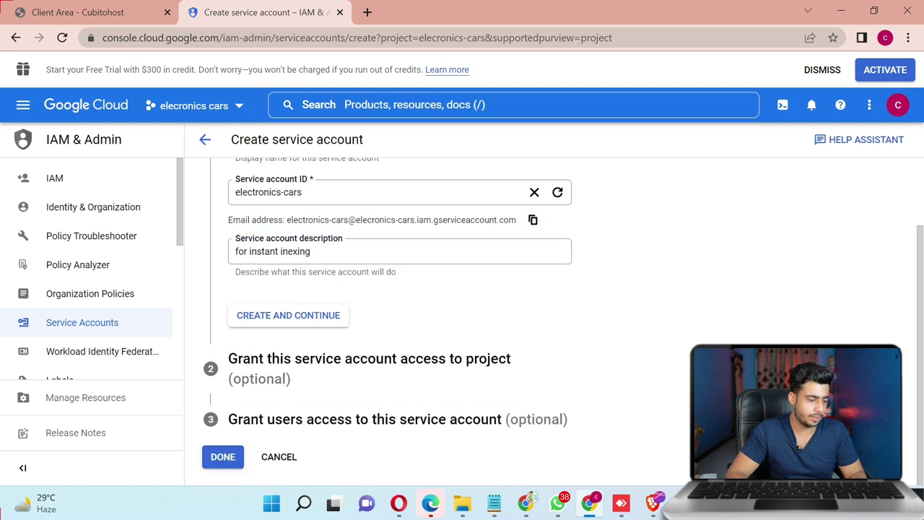
pyautogui.click(289, 316)
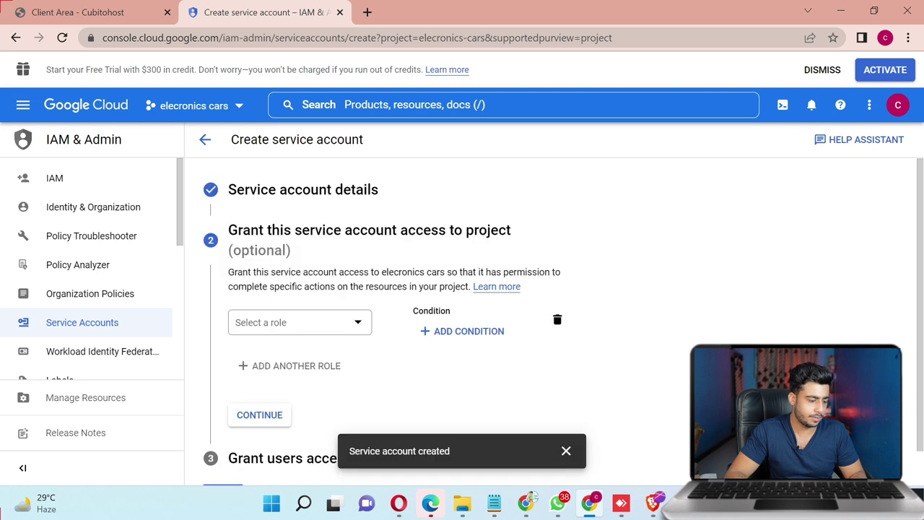
# Grant the electronics cars service account the Owner role and finish setup
pyautogui.click(289, 282)
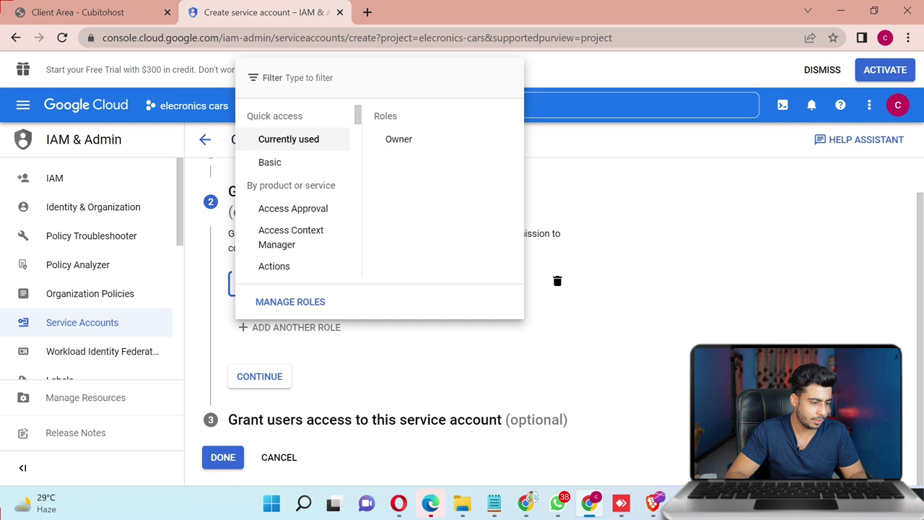
pyautogui.click(397, 138)
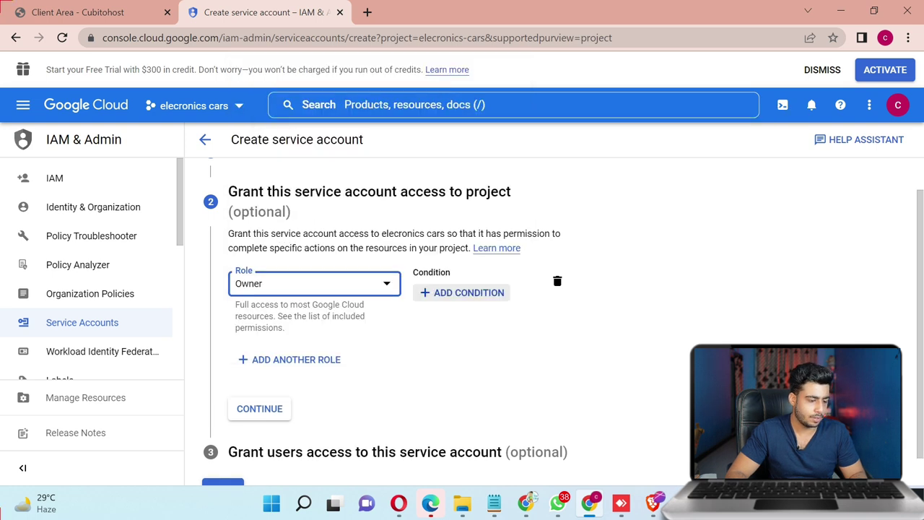
pyautogui.click(259, 408)
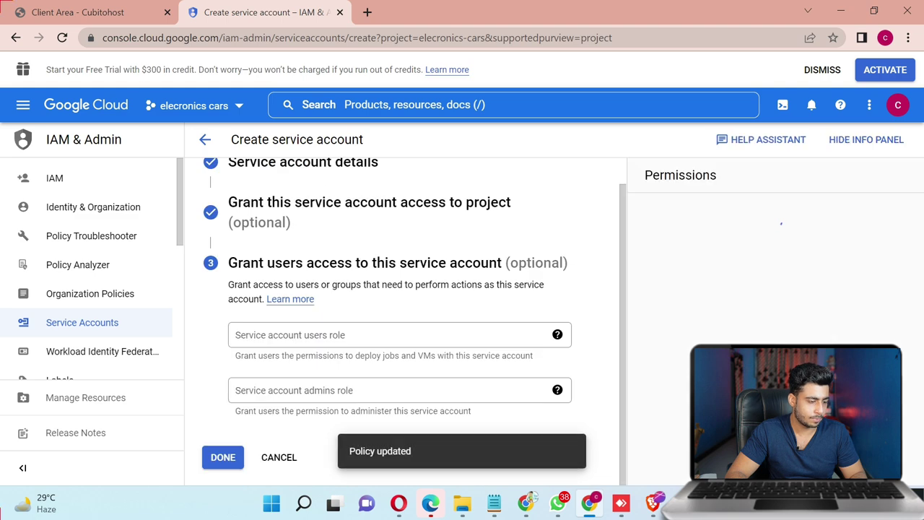
pyautogui.click(223, 457)
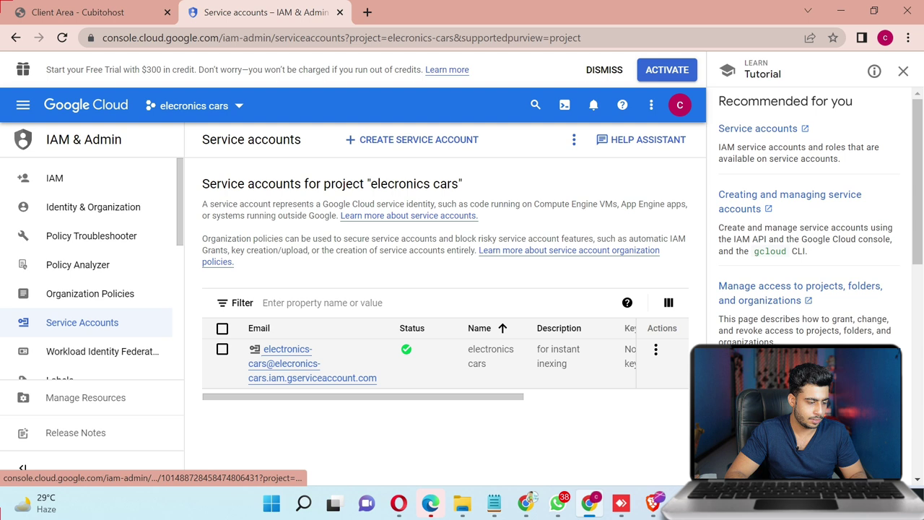
# Create and download a JSON private key via Manage keys > Add Key > Create new key
pyautogui.click(655, 350)
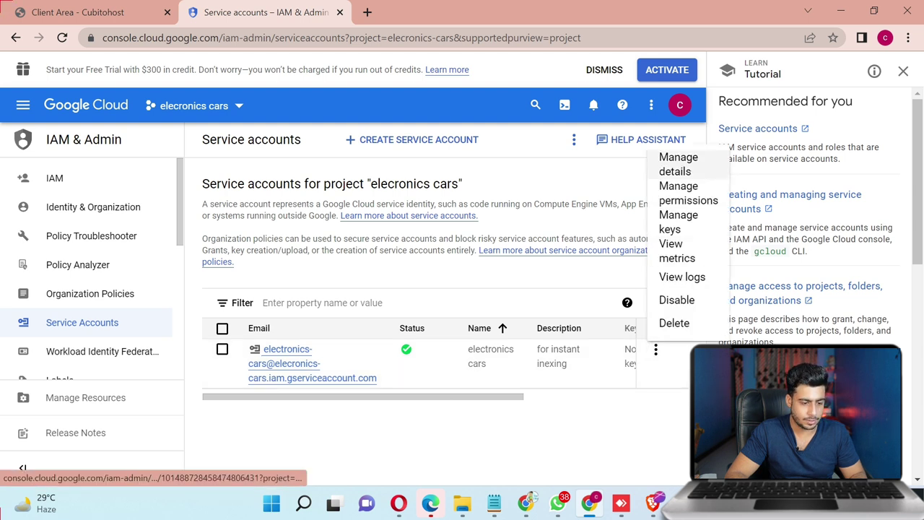
pyautogui.click(679, 222)
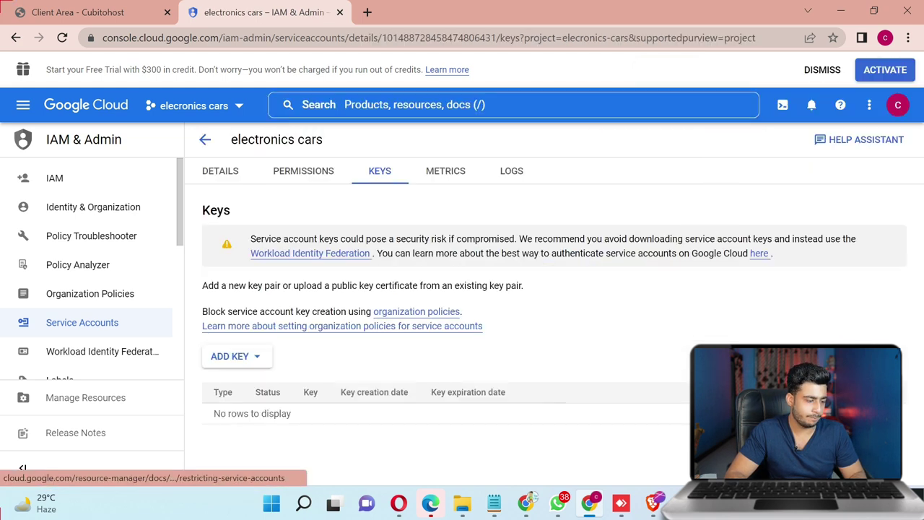
pyautogui.click(235, 356)
pyautogui.click(250, 384)
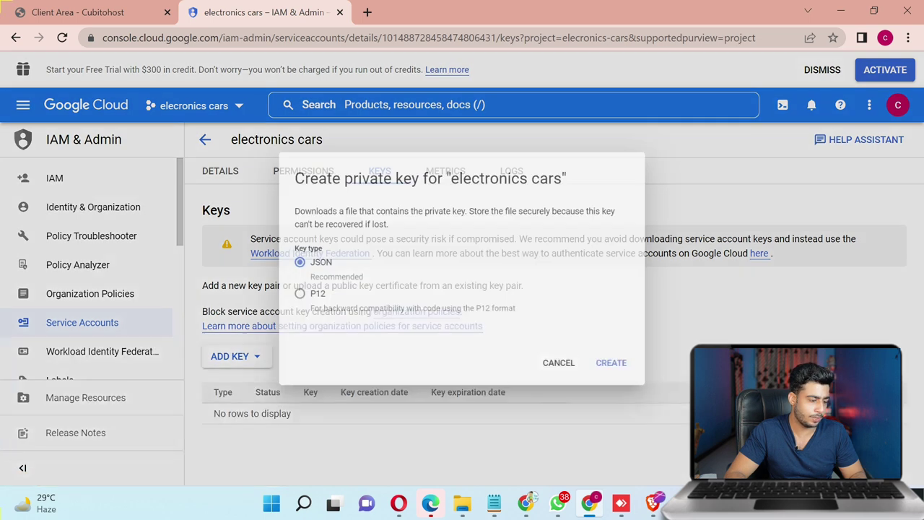
pyautogui.click(627, 373)
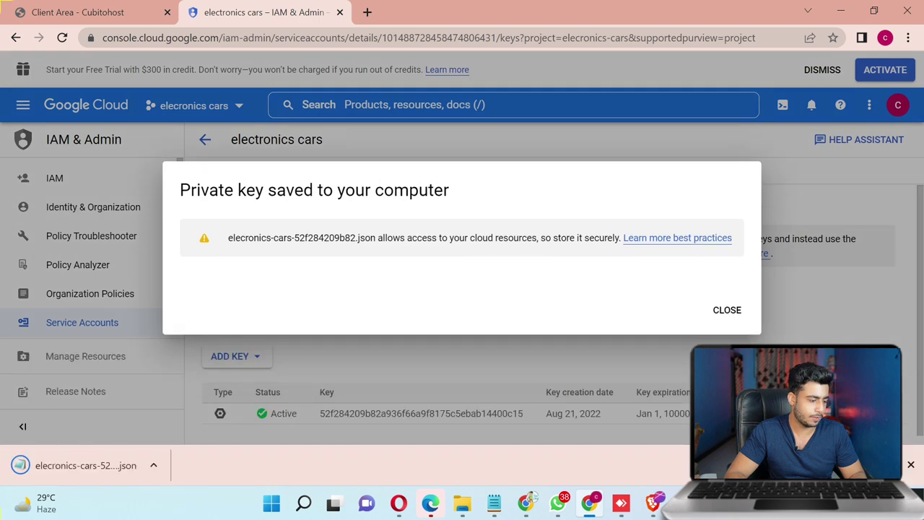
pyautogui.hotkey('ctrl', 'Tab')
pyautogui.hotkey('ctrl', 'Tab')
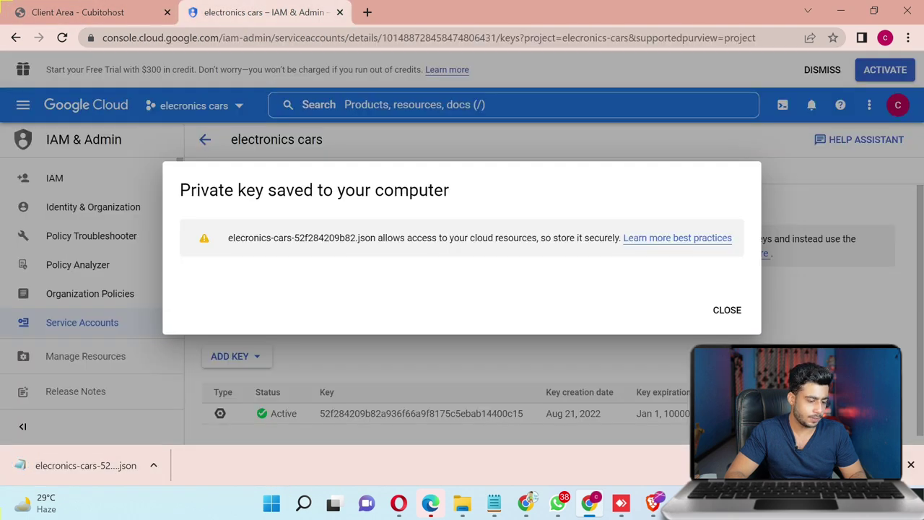
pyautogui.click(531, 498)
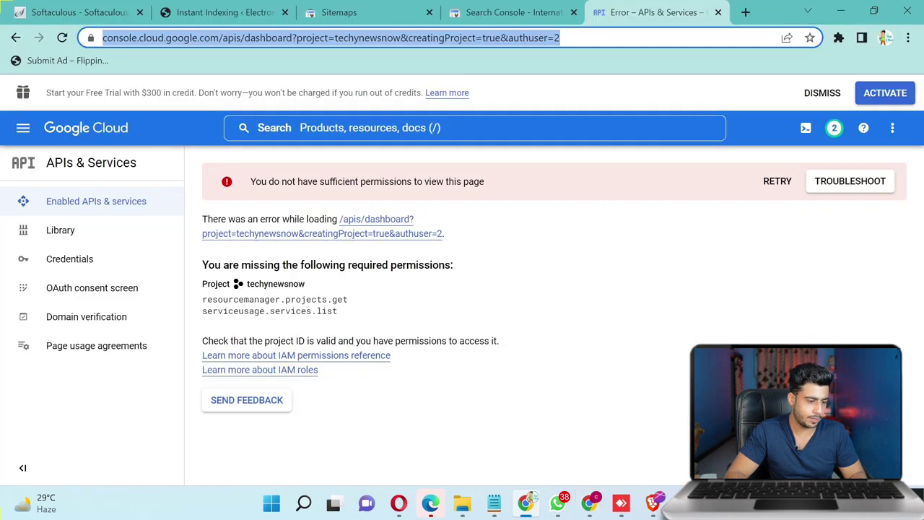
# Upload the downloaded JSON key in Rank Math's Instant Indexing Google API Settings and save
pyautogui.hotkey('ctrl', 'shift', 'Tab')
pyautogui.hotkey('ctrl', 'shift', 'Tab')
pyautogui.hotkey('ctrl', 'shift', 'Tab')
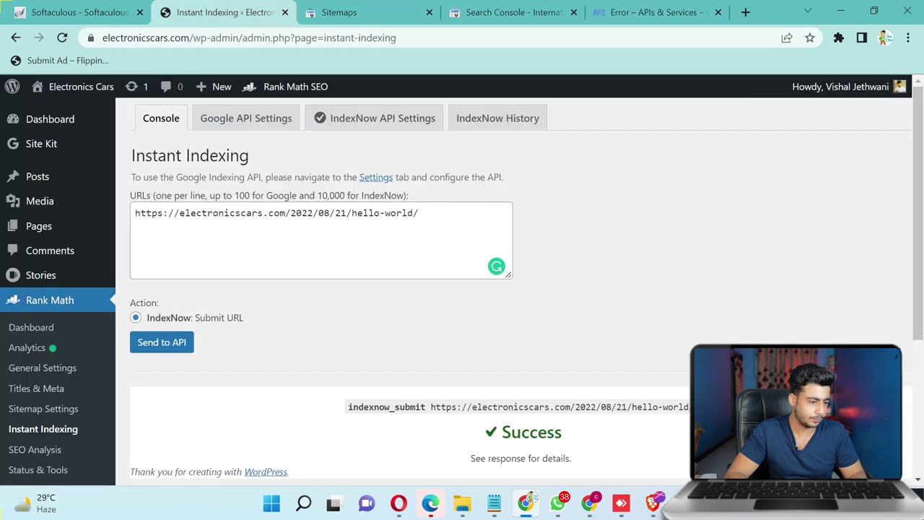
pyautogui.click(246, 118)
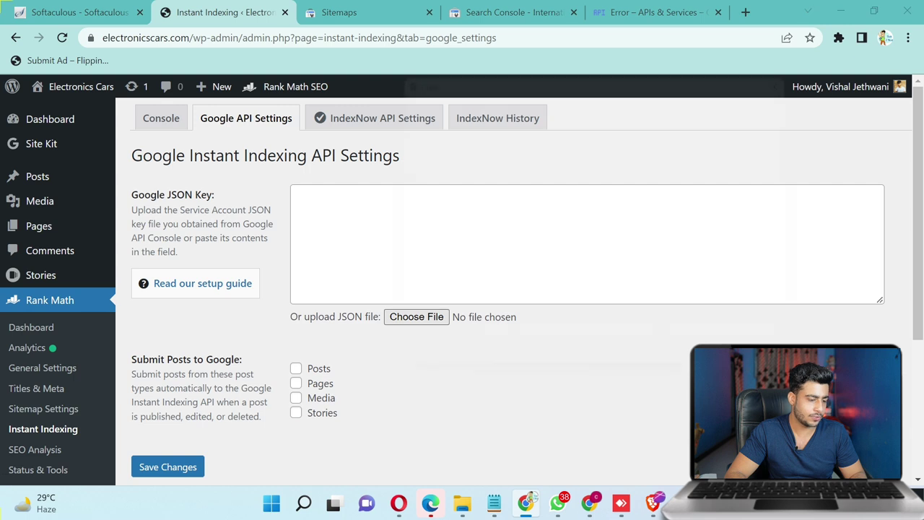
pyautogui.click(417, 316)
pyautogui.click(437, 222)
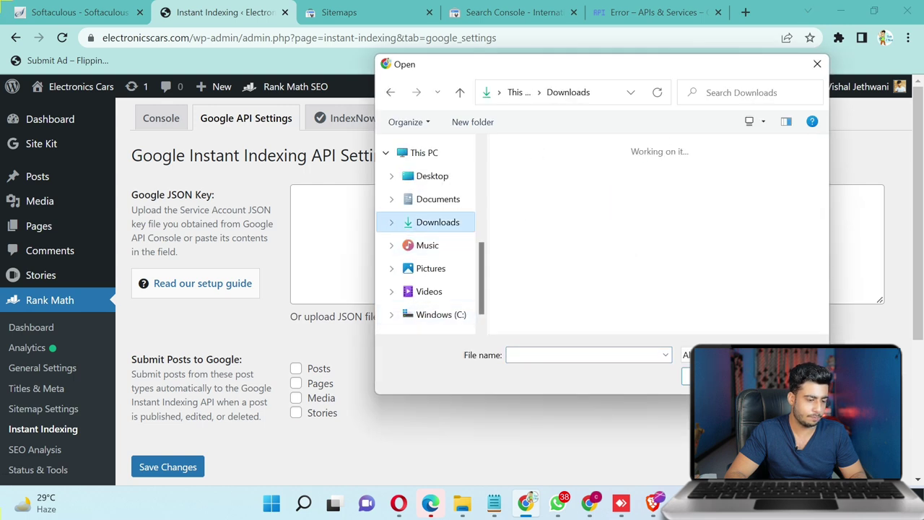
pyautogui.click(533, 206)
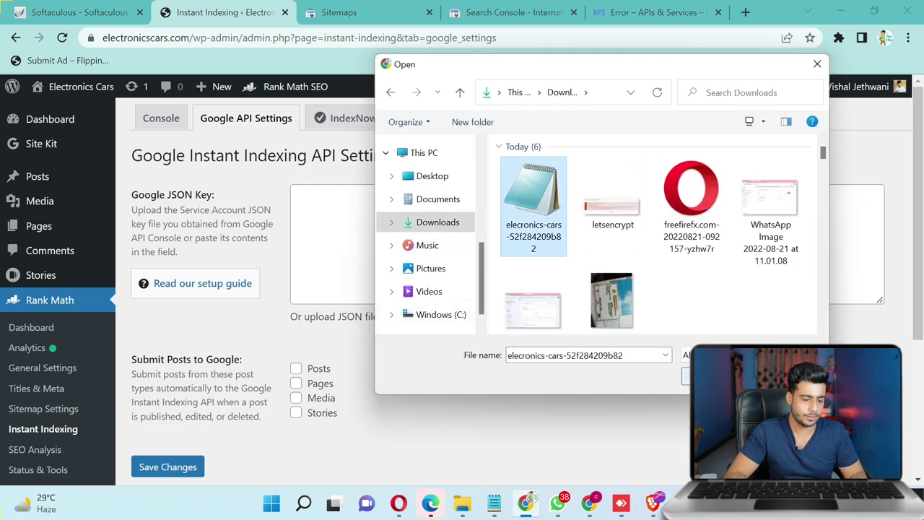
pyautogui.press('Return')
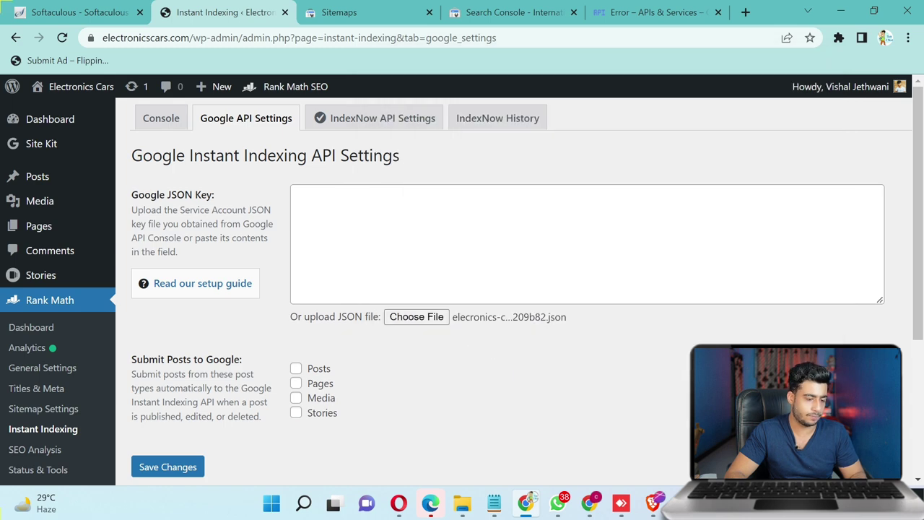
pyautogui.scroll(-1, 520, 289)
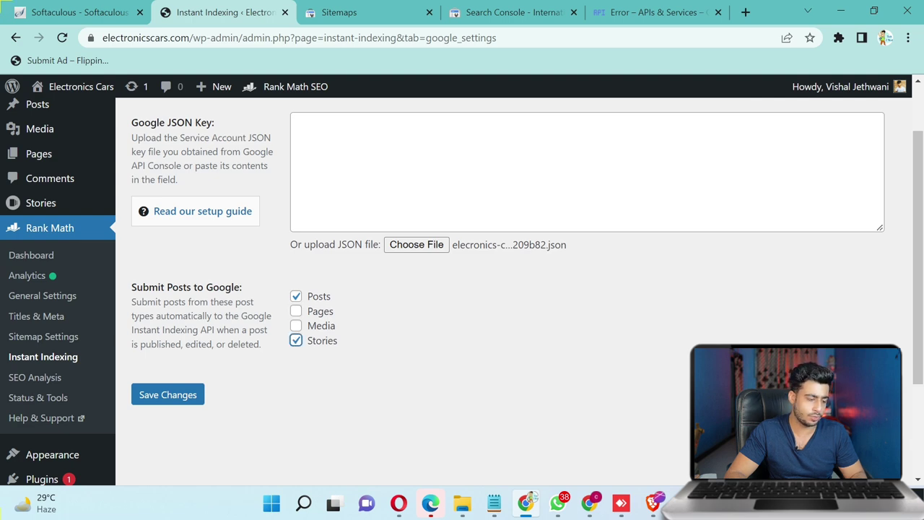
pyautogui.click(168, 394)
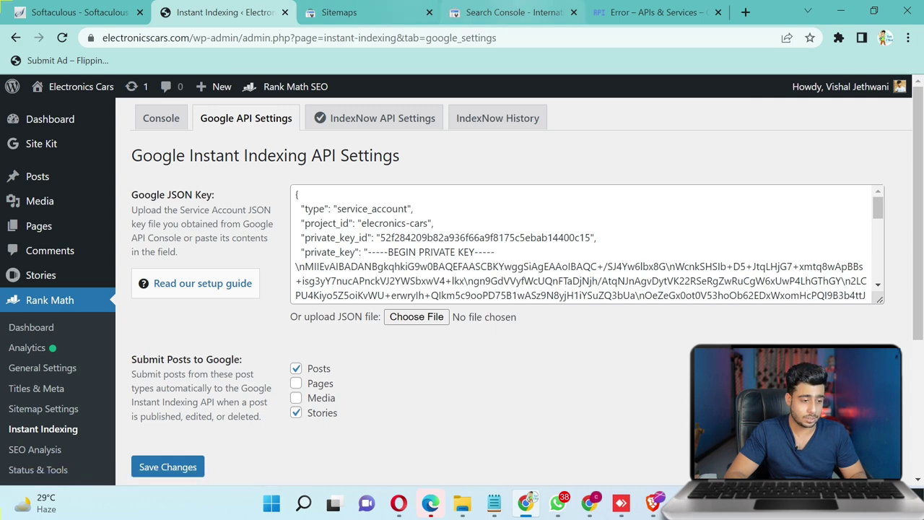
pyautogui.click(513, 13)
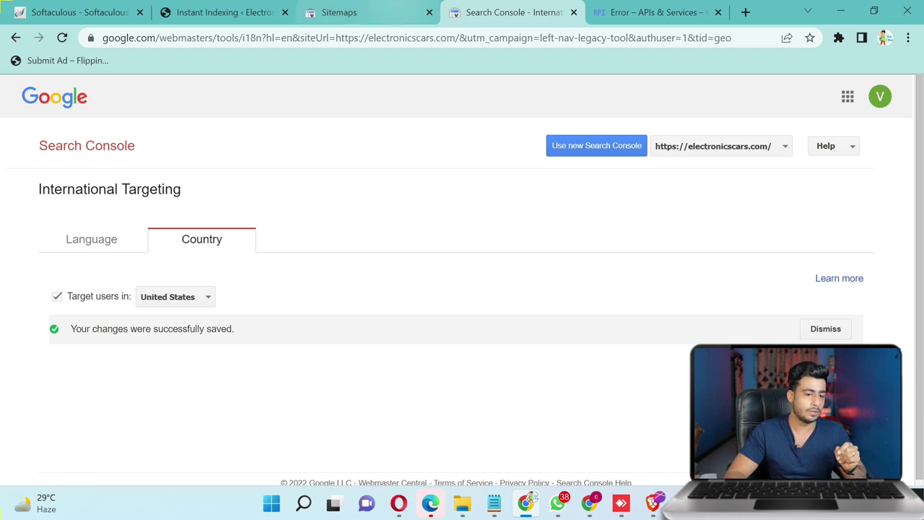
# Open the property's Settings and review the Ownership verification details
pyautogui.click(339, 12)
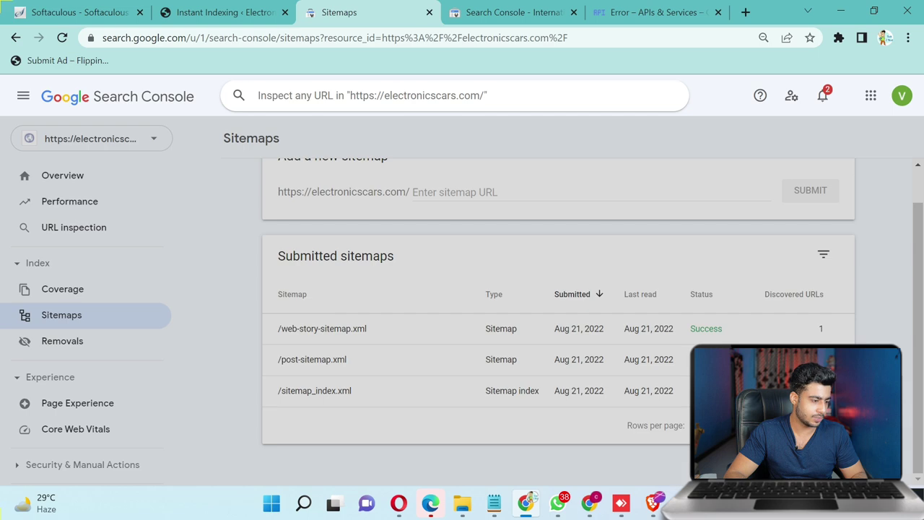
pyautogui.scroll(-4, 59, 375)
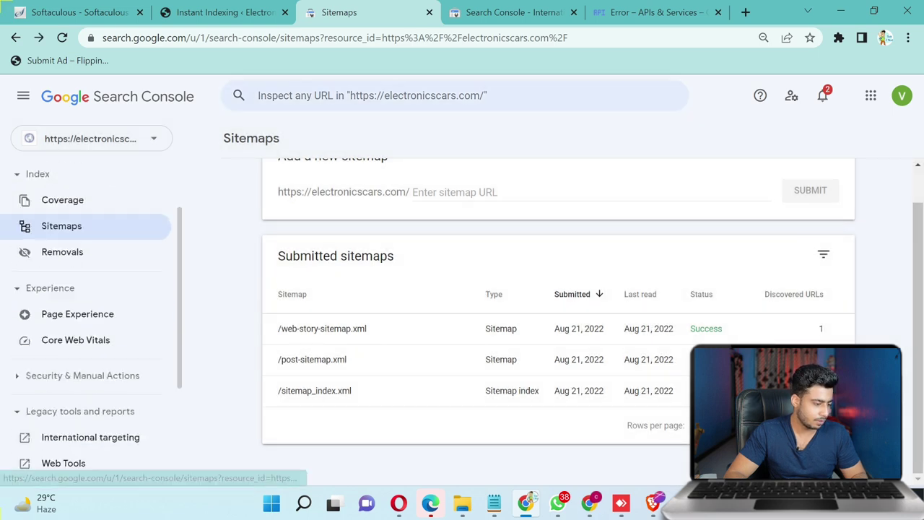
pyautogui.click(59, 375)
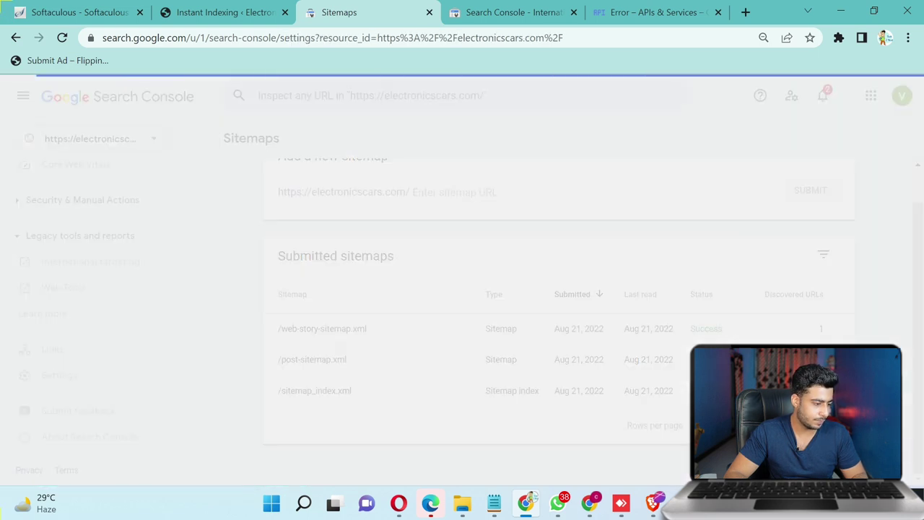
pyautogui.click(505, 215)
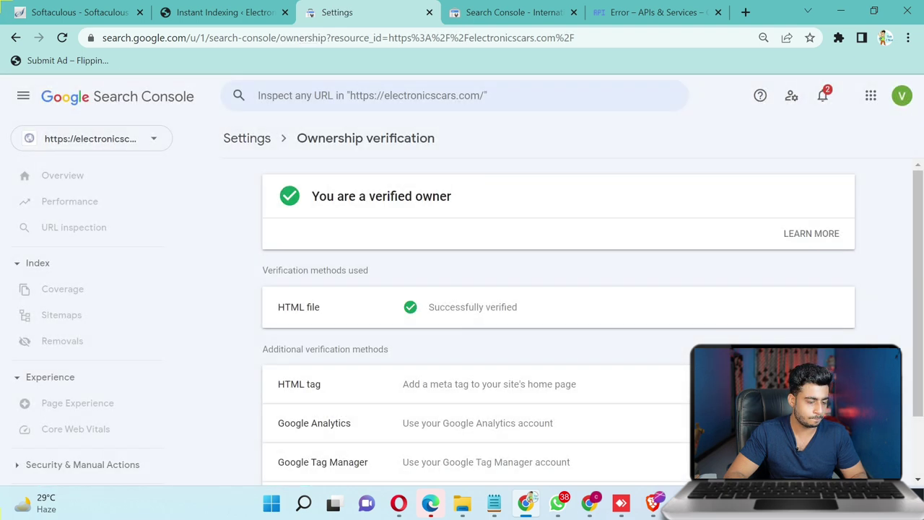
pyautogui.scroll(-1, 558, 310)
pyautogui.scroll(1, 558, 310)
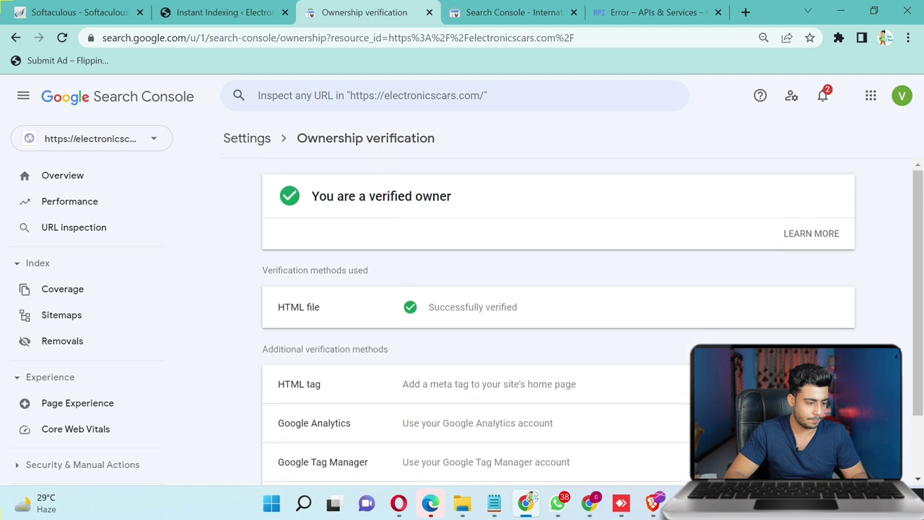
pyautogui.scroll(-1, 559, 311)
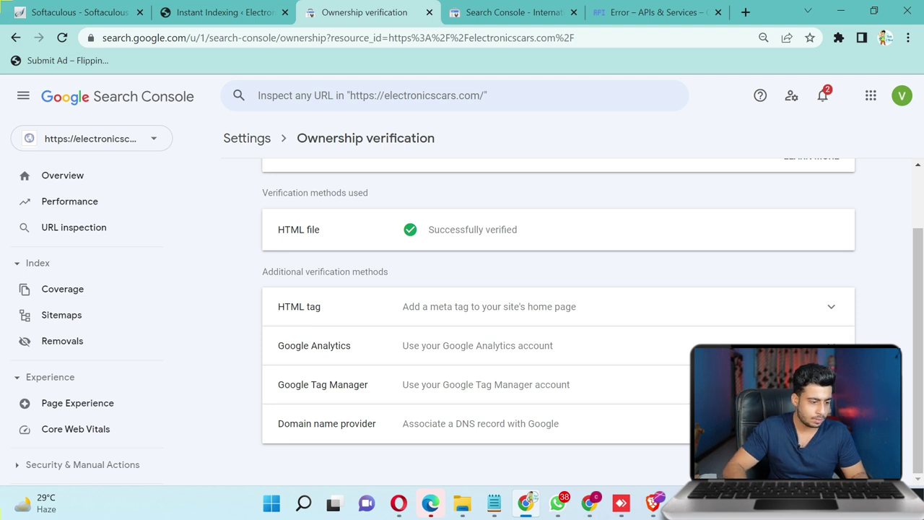
pyautogui.scroll(1, 558, 311)
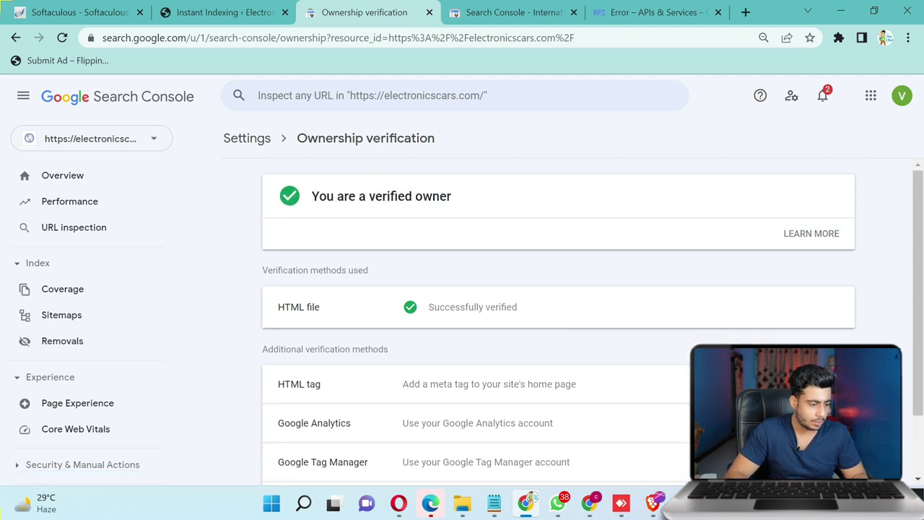
pyautogui.scroll(-1, 366, 196)
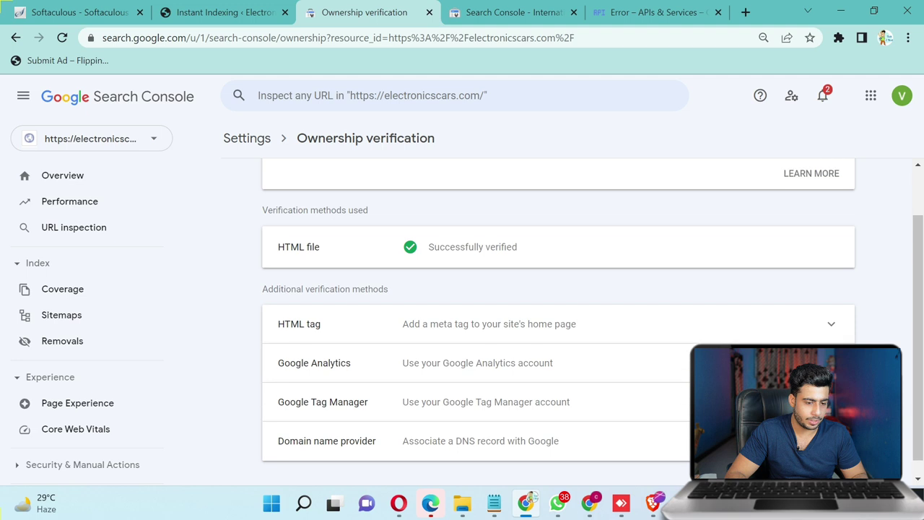
pyautogui.scroll(1, 366, 195)
pyautogui.scroll(-3, 87, 346)
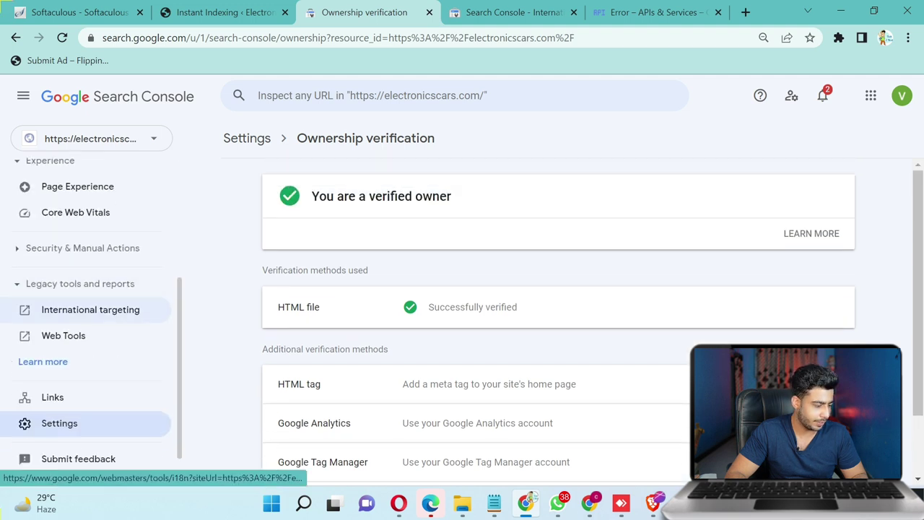
# Reopen Ownership verification and open the help article on managing owners and permissions
pyautogui.click(51, 423)
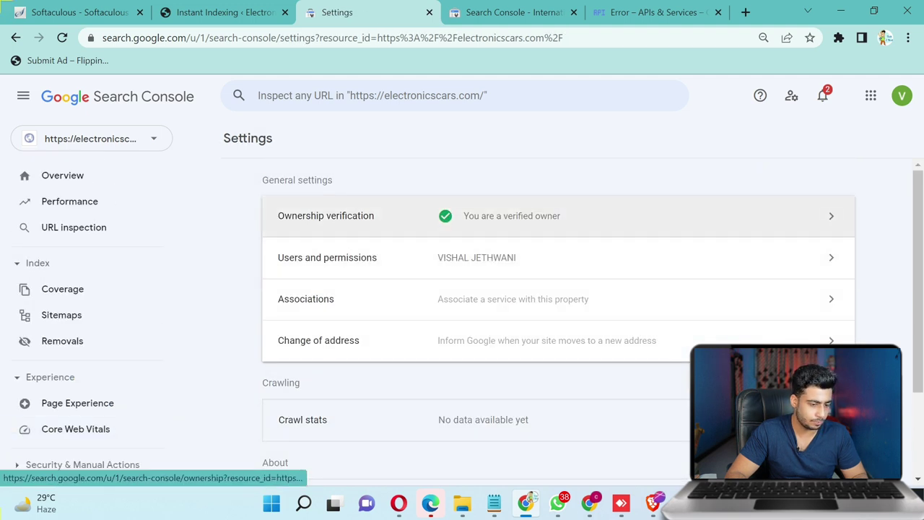
pyautogui.click(434, 216)
pyautogui.scroll(-2, 558, 311)
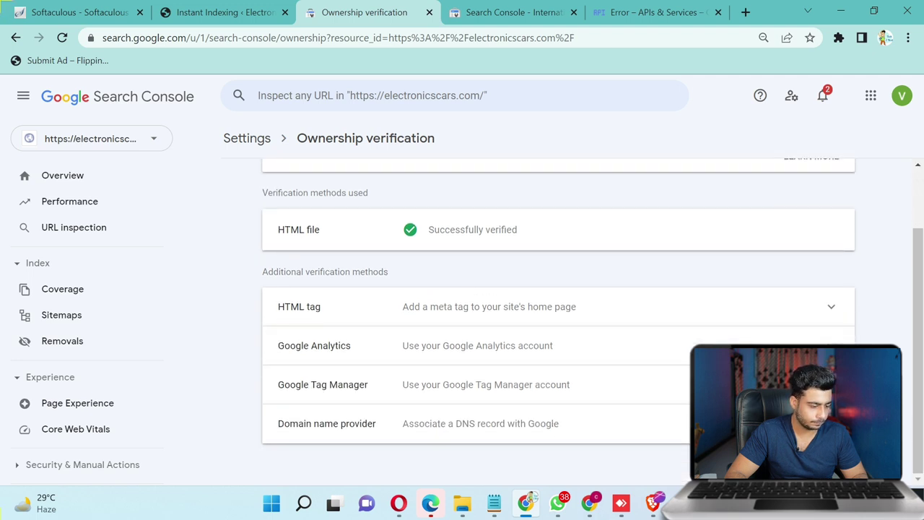
pyautogui.scroll(2, 558, 310)
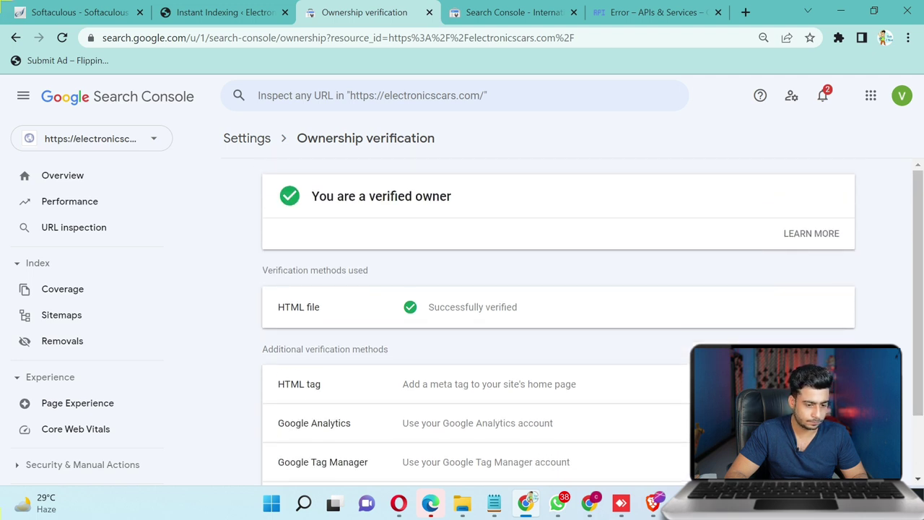
pyautogui.click(812, 234)
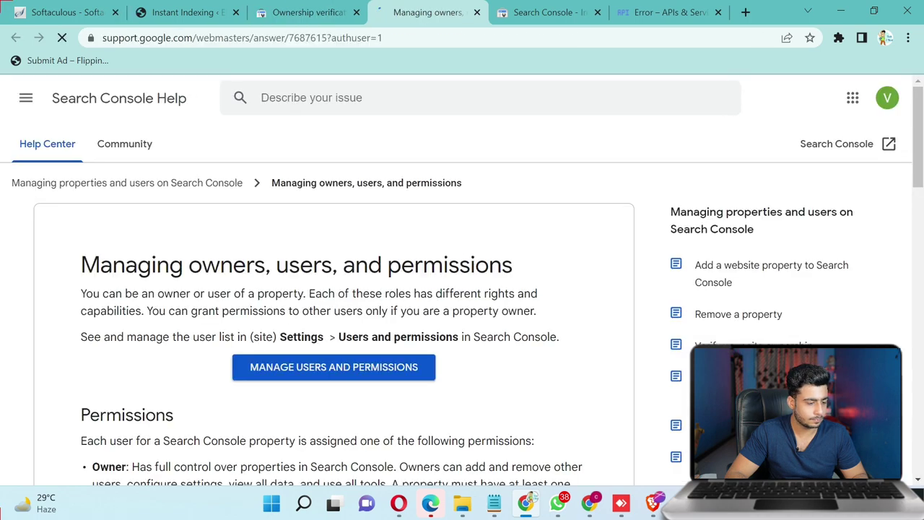
pyautogui.scroll(-5, 334, 367)
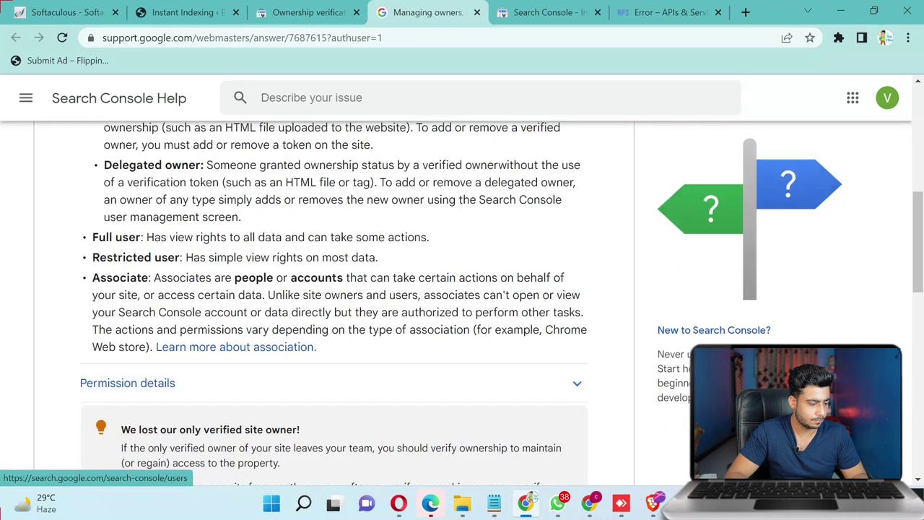
# From Users and permissions, switch to the site owner's account and choose electronicscars.com
pyautogui.scroll(5, 335, 223)
pyautogui.click(334, 223)
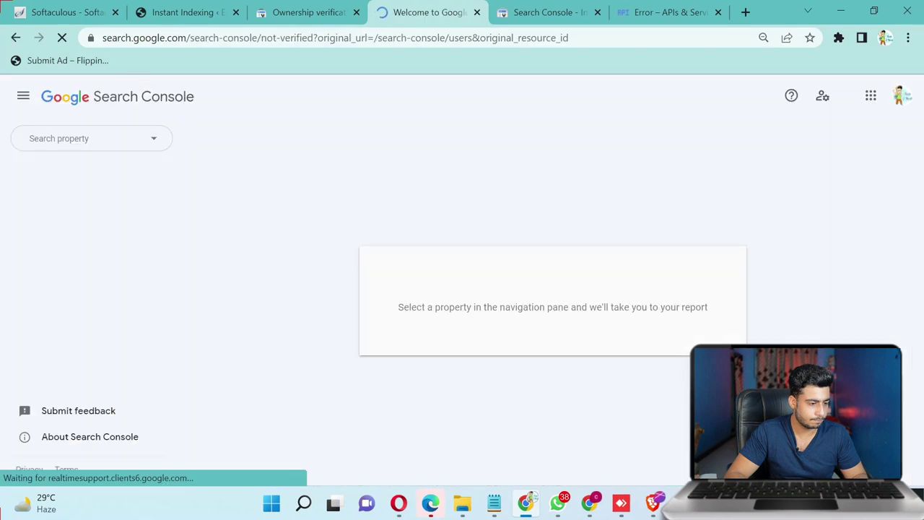
pyautogui.click(91, 138)
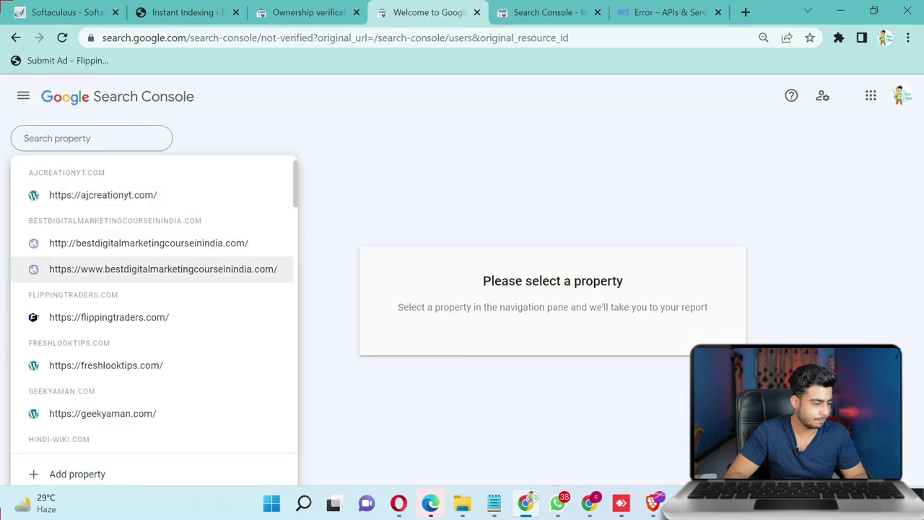
pyautogui.click(900, 96)
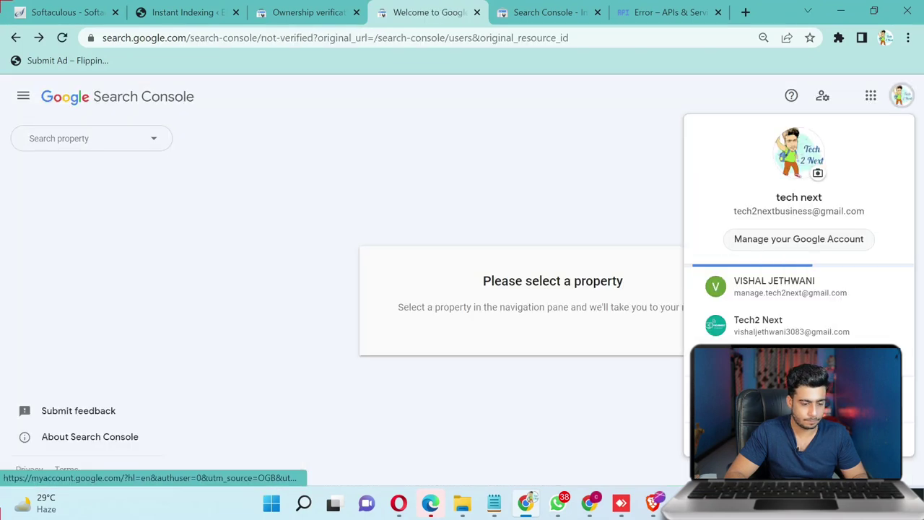
pyautogui.click(775, 286)
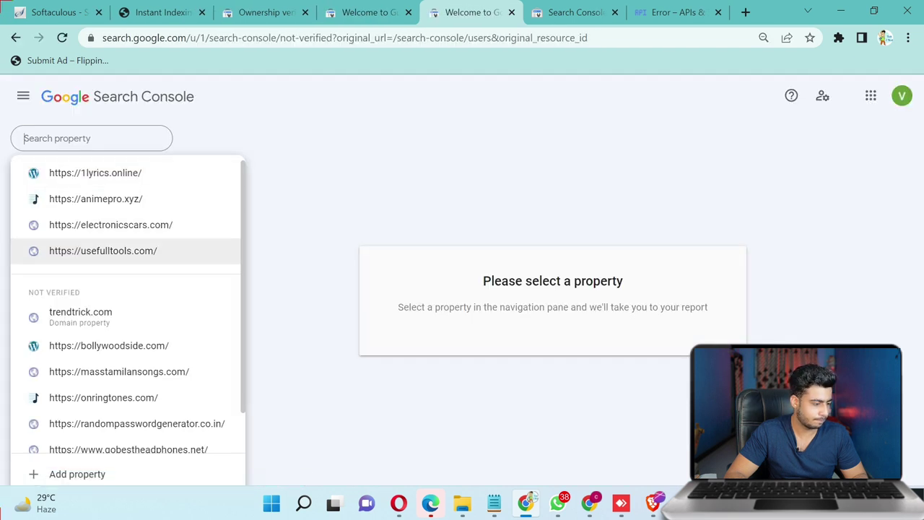
pyautogui.click(109, 224)
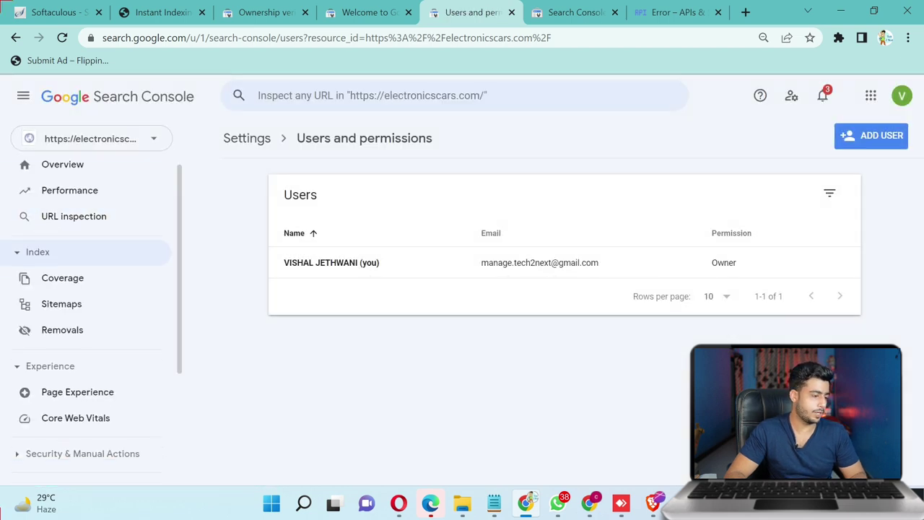
# Return to Users and permissions through Ownership verification help and switch to the owner account again
pyautogui.scroll(-3, 87, 304)
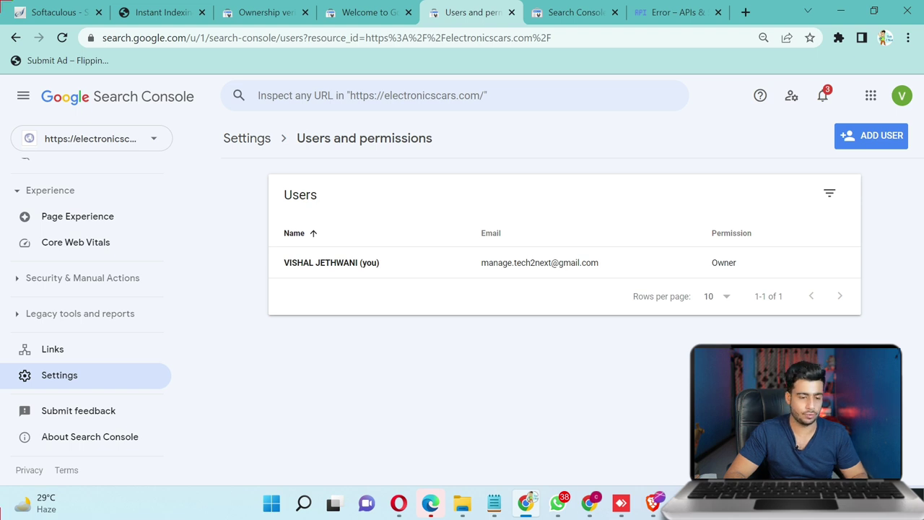
pyautogui.click(65, 375)
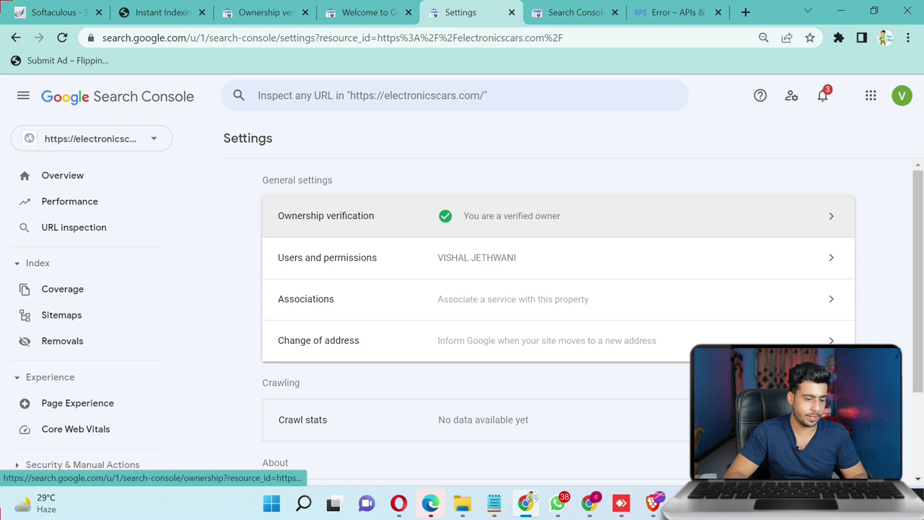
pyautogui.click(326, 215)
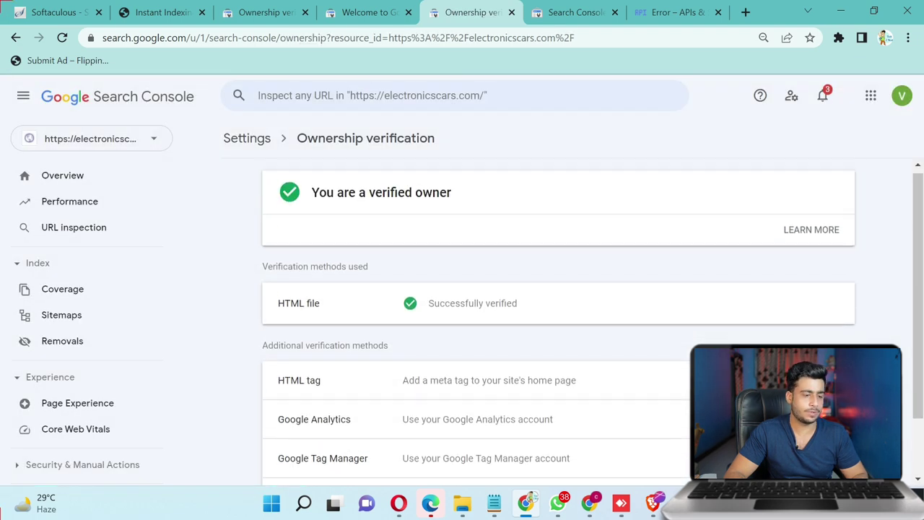
pyautogui.click(812, 233)
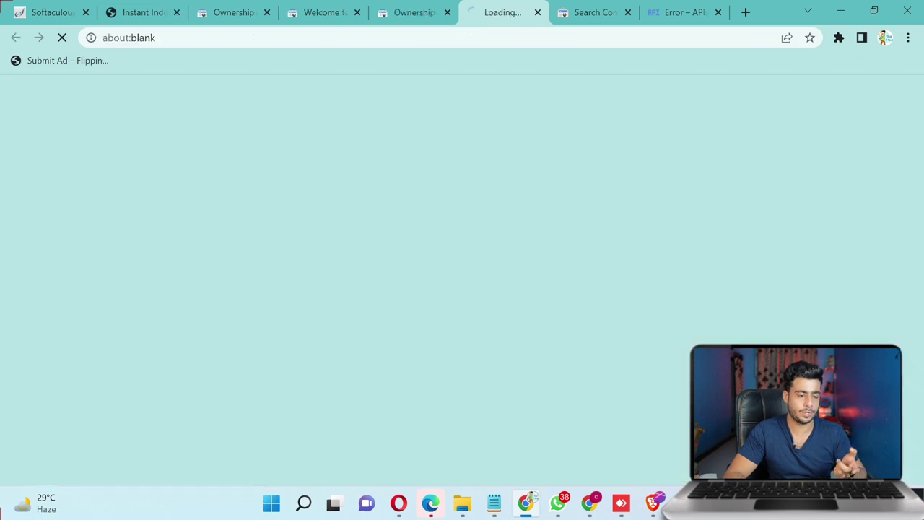
pyautogui.click(334, 367)
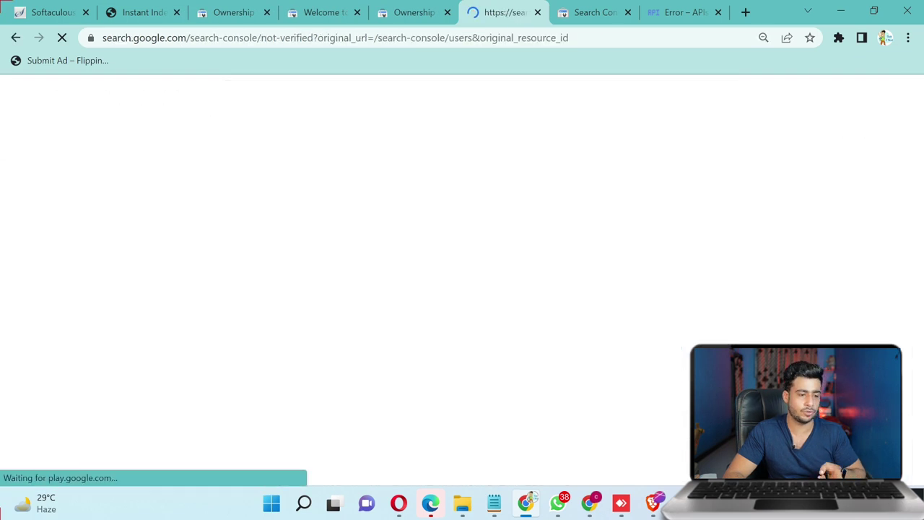
pyautogui.click(87, 138)
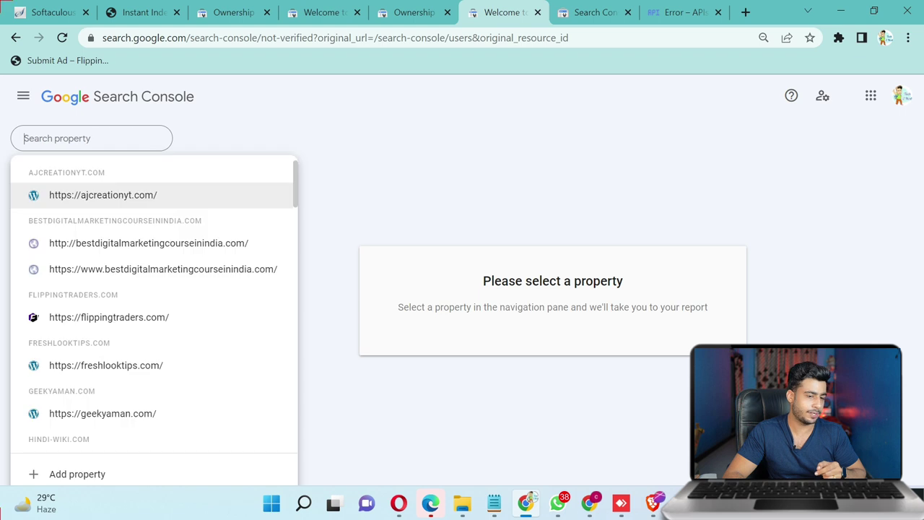
pyautogui.click(899, 96)
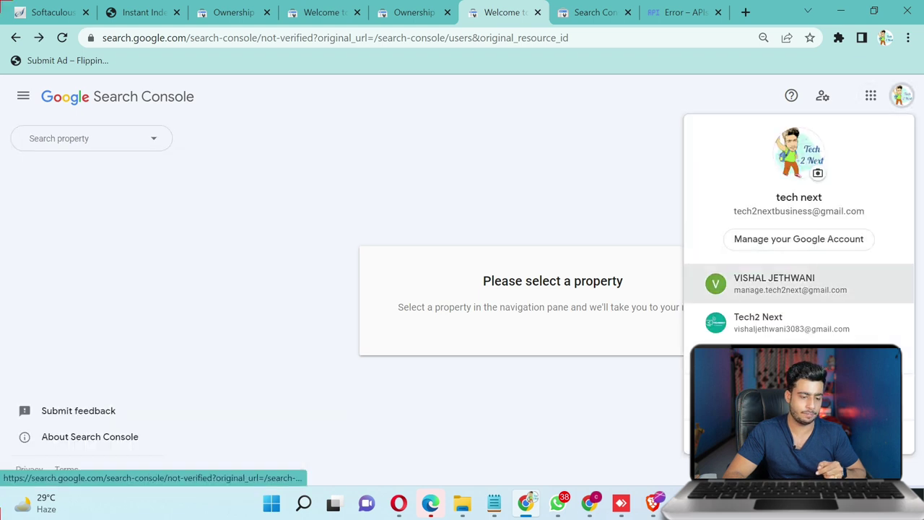
pyautogui.click(774, 281)
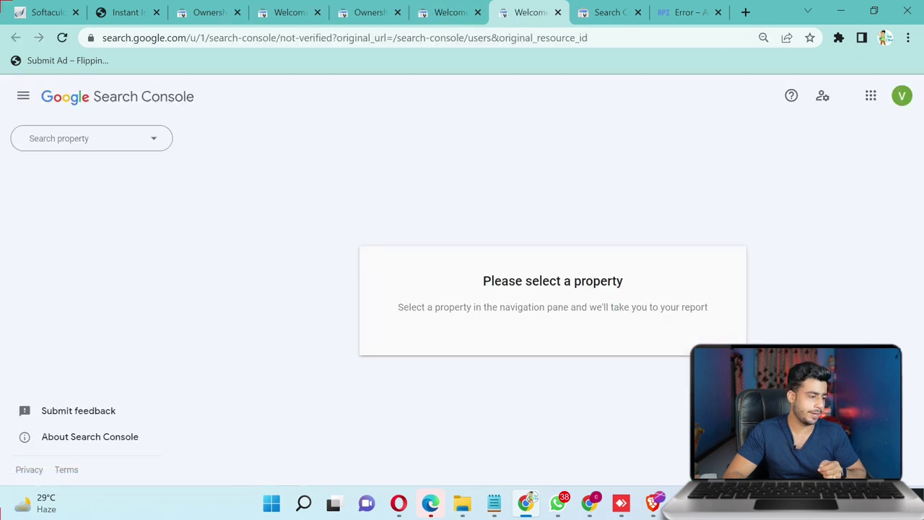
# Add the pasted service account email as an Owner of electronicscars.com, then return to Google Cloud
pyautogui.click(111, 224)
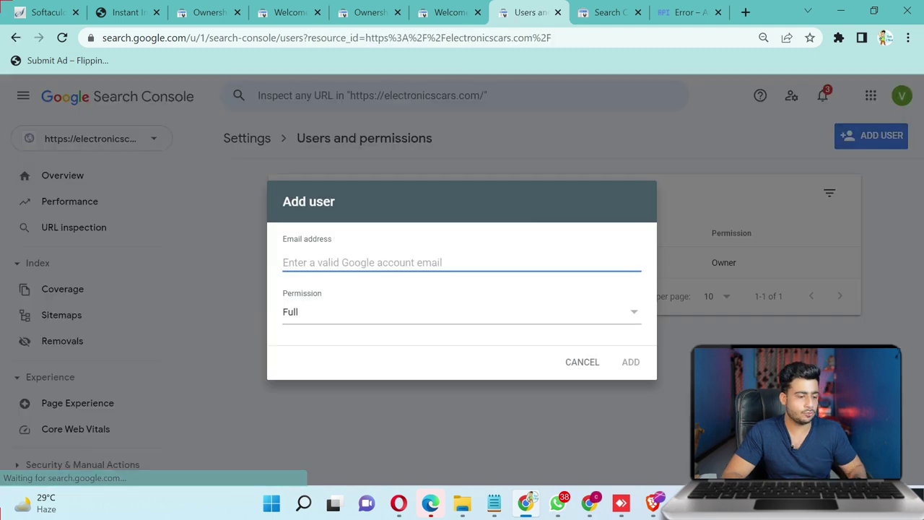
pyautogui.hotkey('ctrl', 'v')
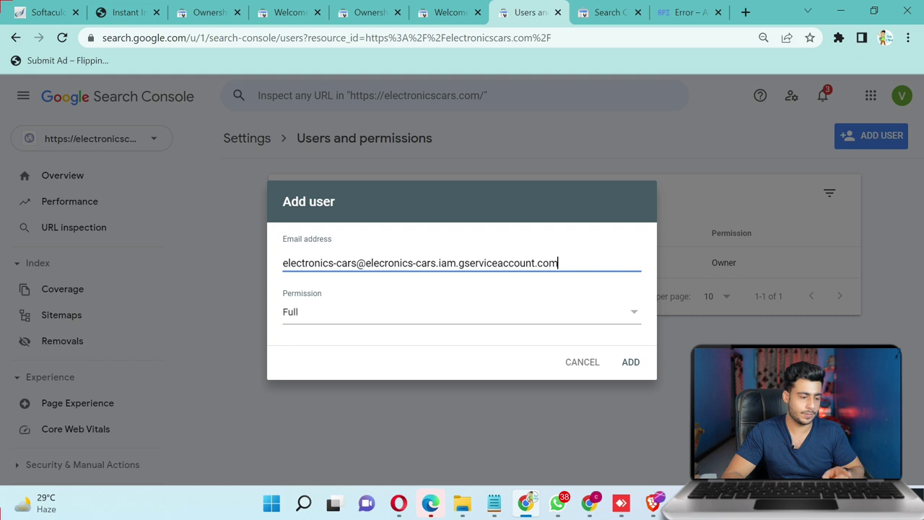
pyautogui.click(462, 312)
pyautogui.click(309, 289)
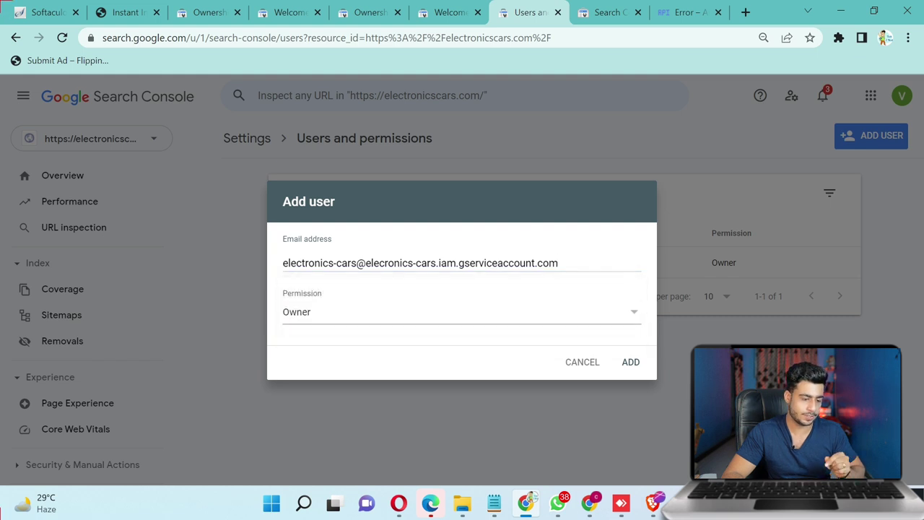
pyautogui.click(631, 362)
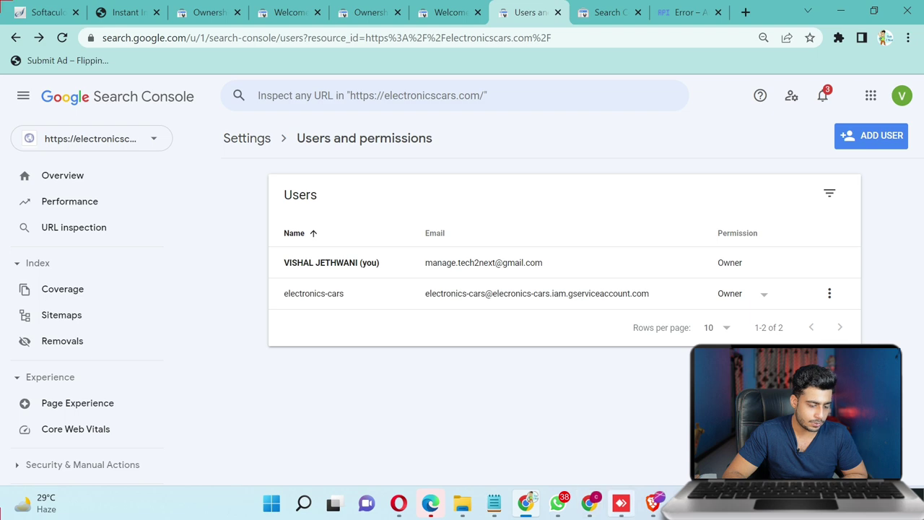
pyautogui.click(590, 504)
pyautogui.press('Escape')
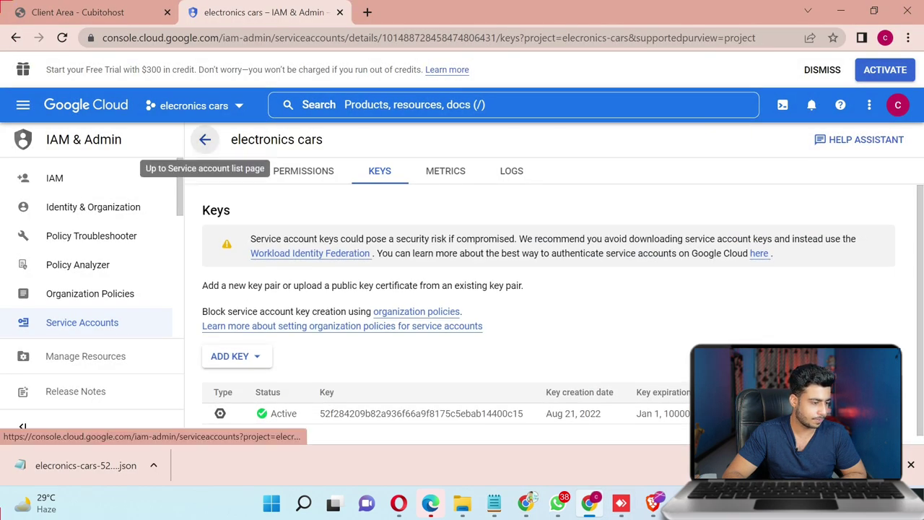
# From Service accounts, search the console for 'indexing' and open the Indexing API Marketplace page
pyautogui.click(205, 140)
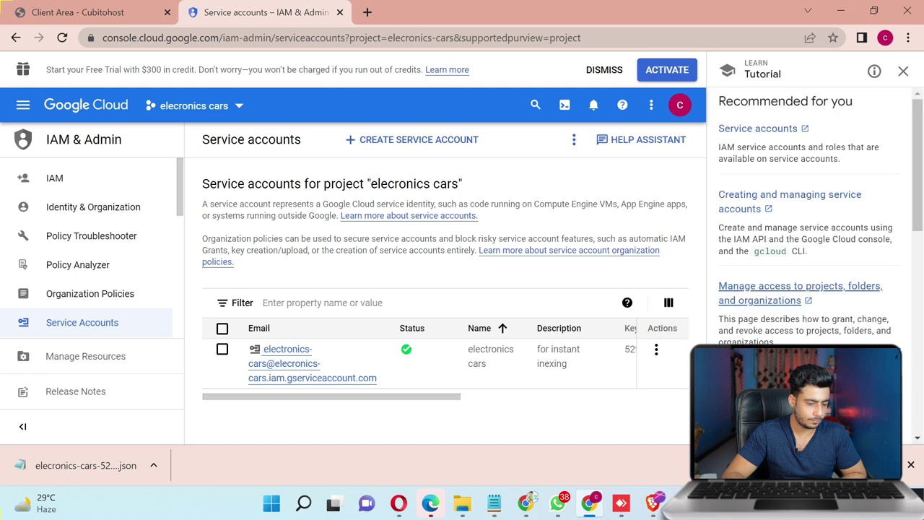
pyautogui.click(903, 70)
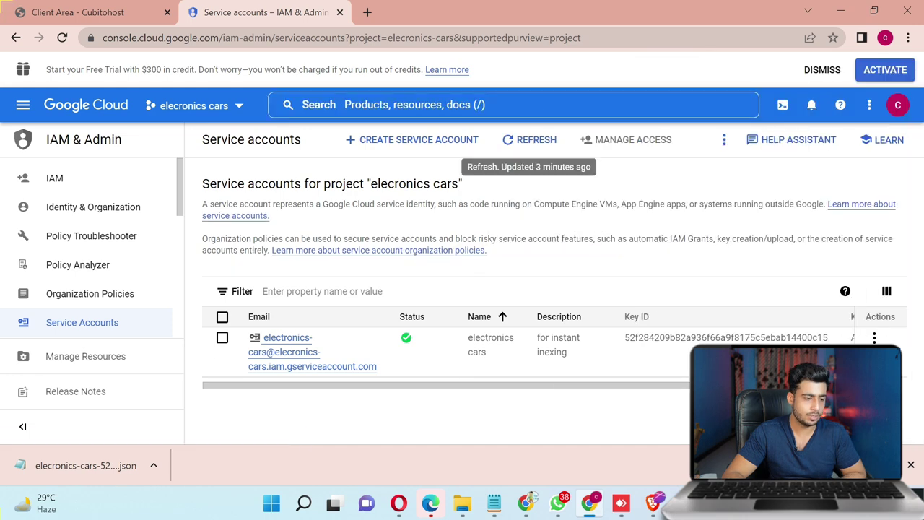
pyautogui.press('/')
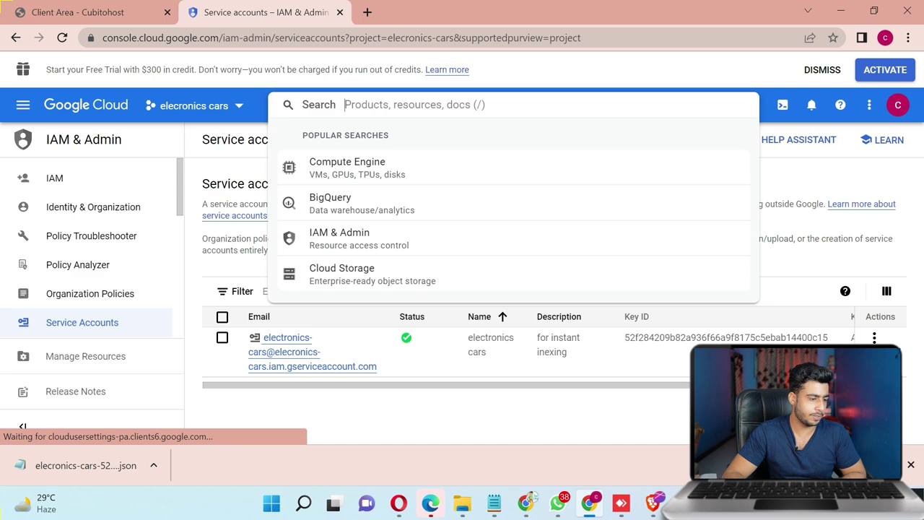
pyautogui.write('inst')
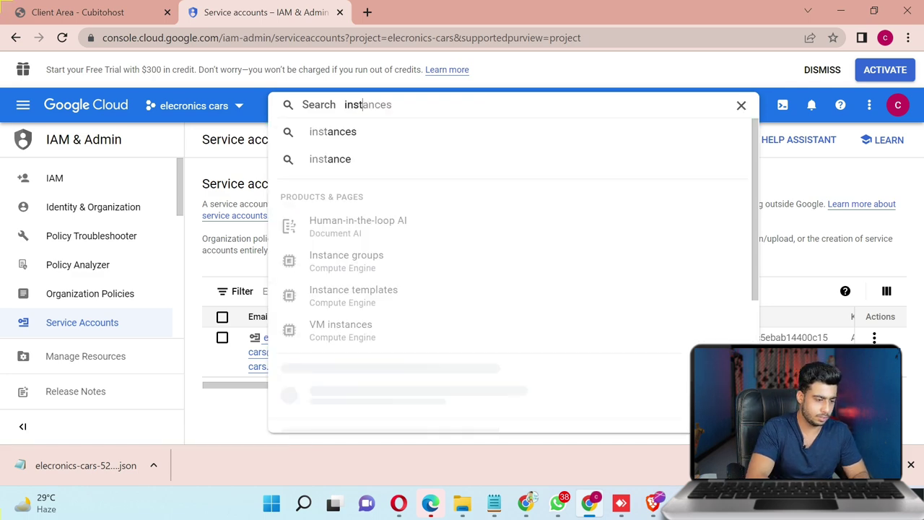
pyautogui.press('BackSpace')
pyautogui.press('BackSpace')
pyautogui.press('BackSpace')
pyautogui.write('indeing')
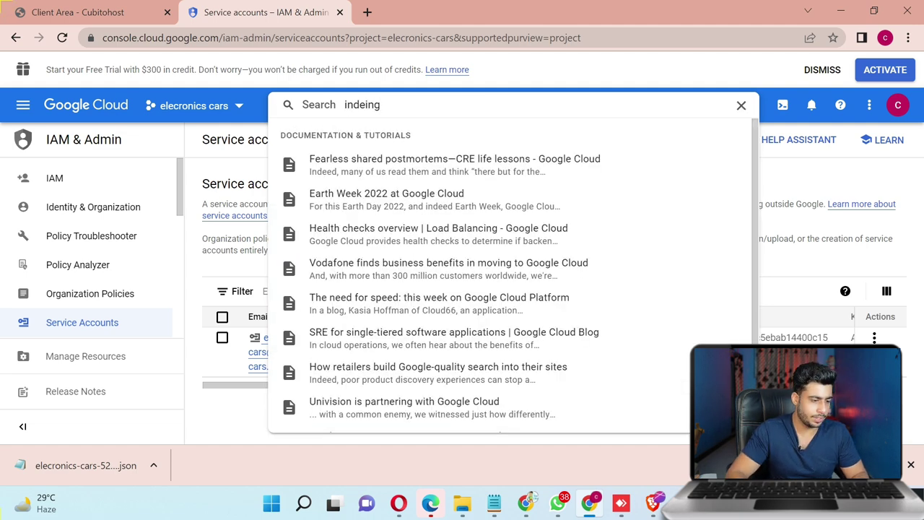
pyautogui.click(362, 105)
pyautogui.write('x')
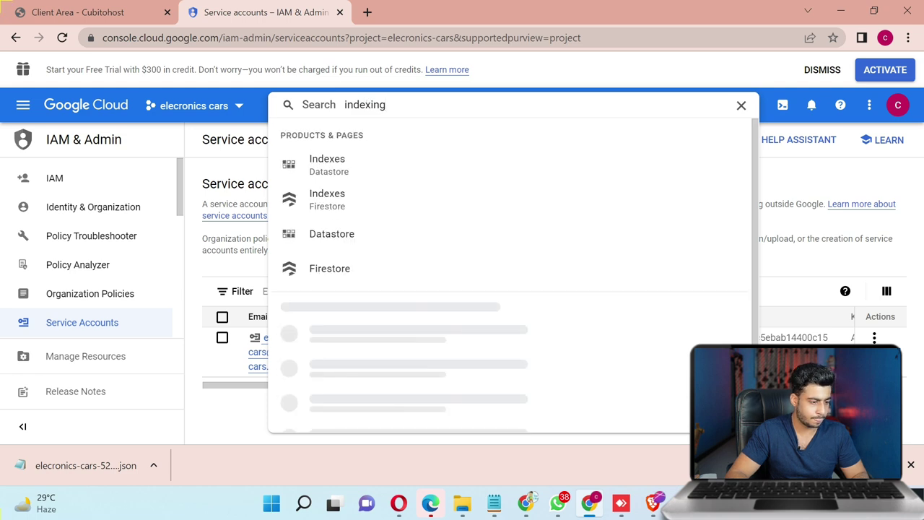
pyautogui.scroll(-5, 505, 277)
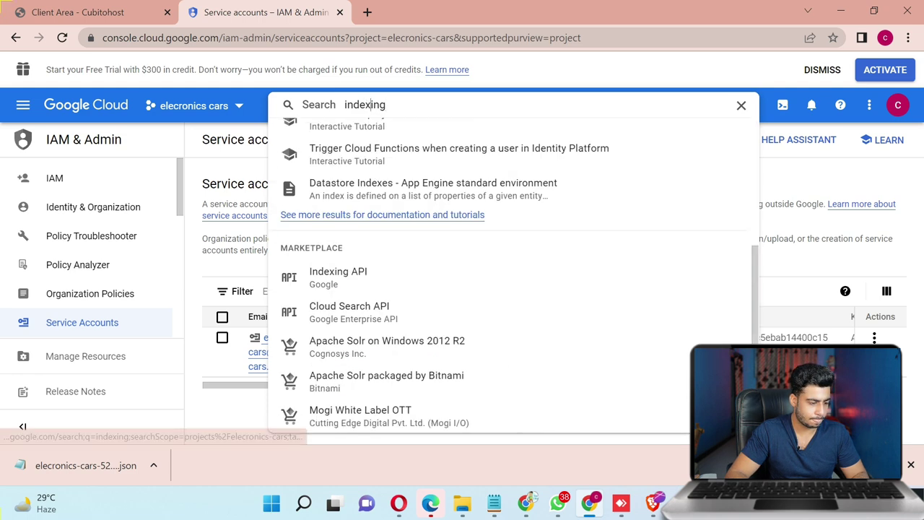
pyautogui.click(338, 277)
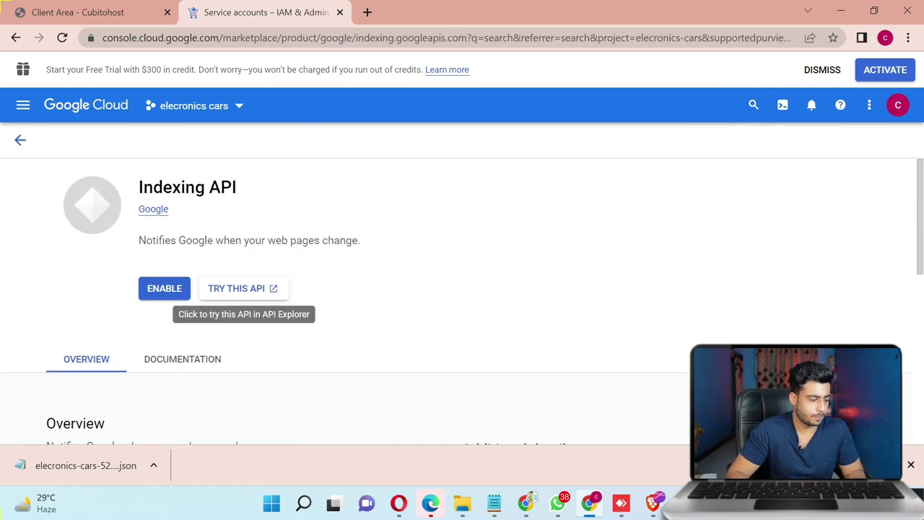
# Enable the Indexing API for the project and return to the Rank Math Instant Indexing tab
pyautogui.click(165, 288)
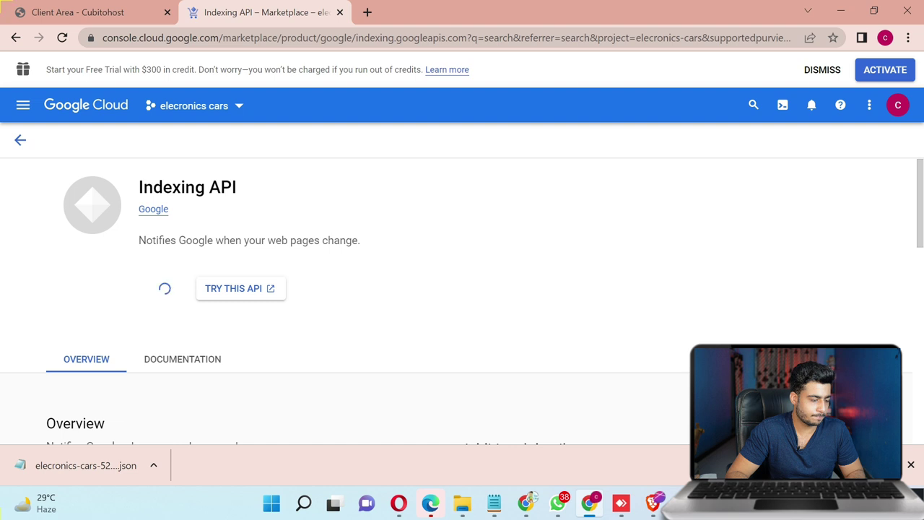
pyautogui.scroll(-2, 462, 303)
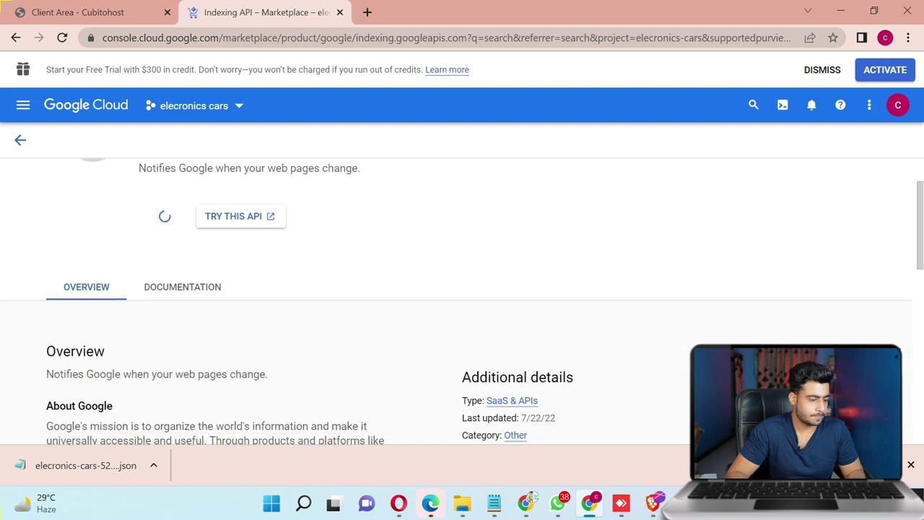
pyautogui.scroll(2, 462, 303)
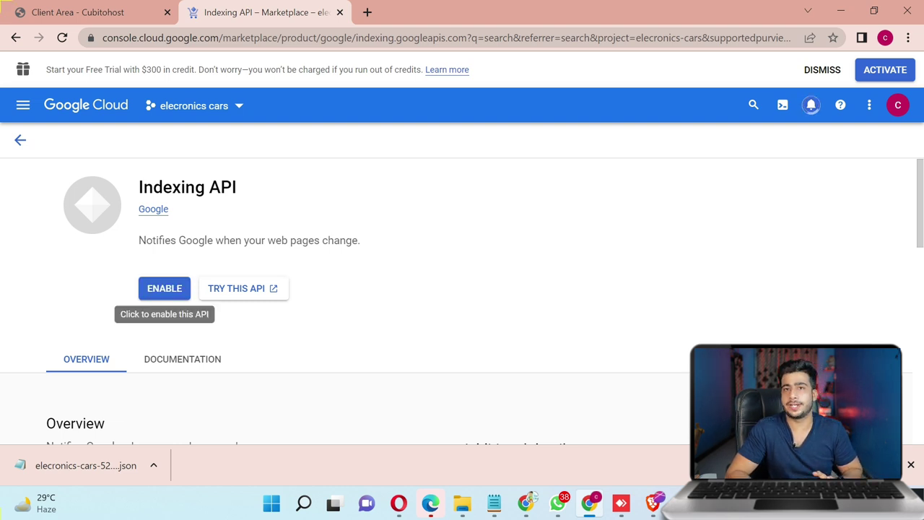
pyautogui.click(163, 289)
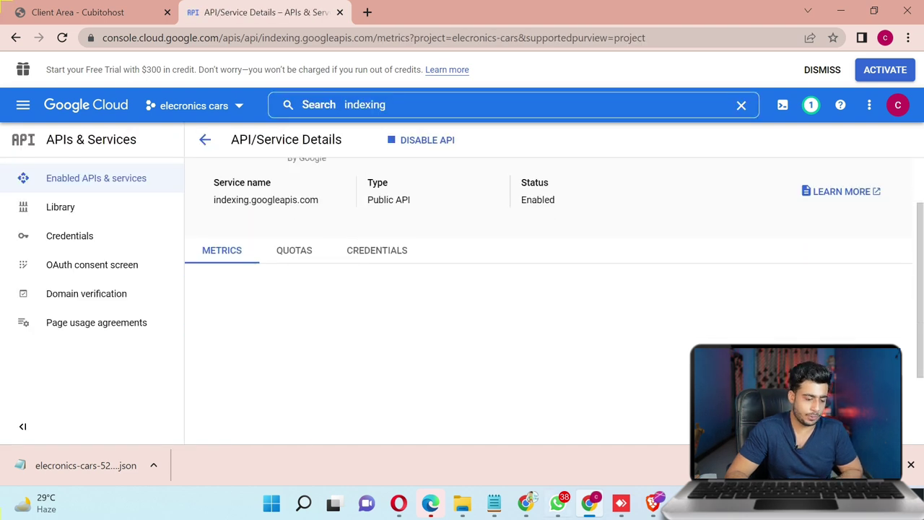
pyautogui.click(531, 498)
pyautogui.hotkey('ctrl', 'shift', 'Tab')
pyautogui.hotkey('ctrl', 'shift', 'Tab')
pyautogui.hotkey('ctrl', 'shift', 'Tab')
pyautogui.hotkey('ctrl', 'shift', 'Tab')
pyautogui.hotkey('ctrl', 'shift', 'Tab')
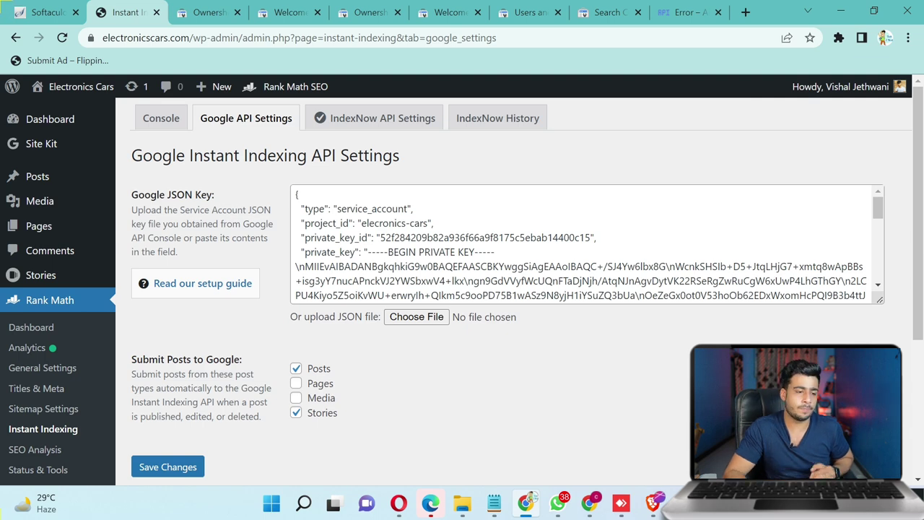
# Close the leftover Search Console, Google Cloud API and Ownership verification tabs, keeping Instant Indexing
pyautogui.click(448, 7)
pyautogui.hotkey('ctrl', 'shift', 'Tab')
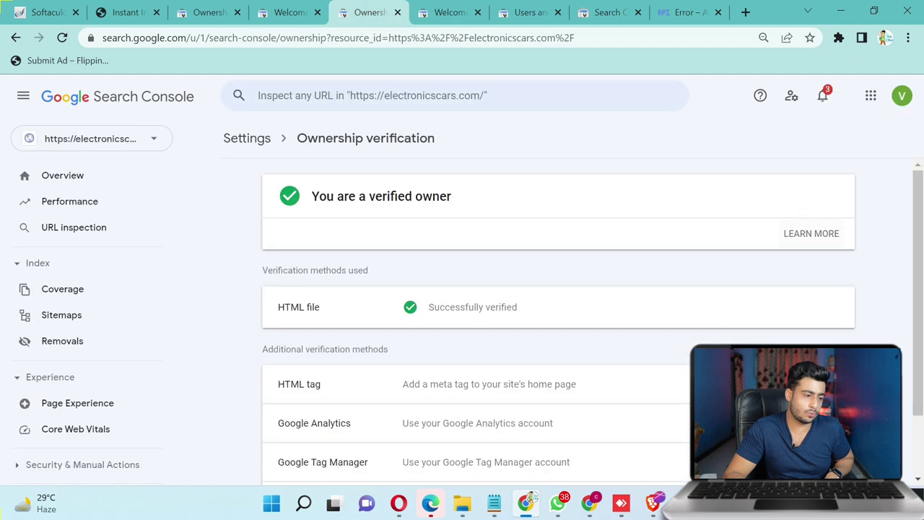
pyautogui.hotkey('ctrl', 'shift', 'Tab')
pyautogui.hotkey('ctrl', 'Tab')
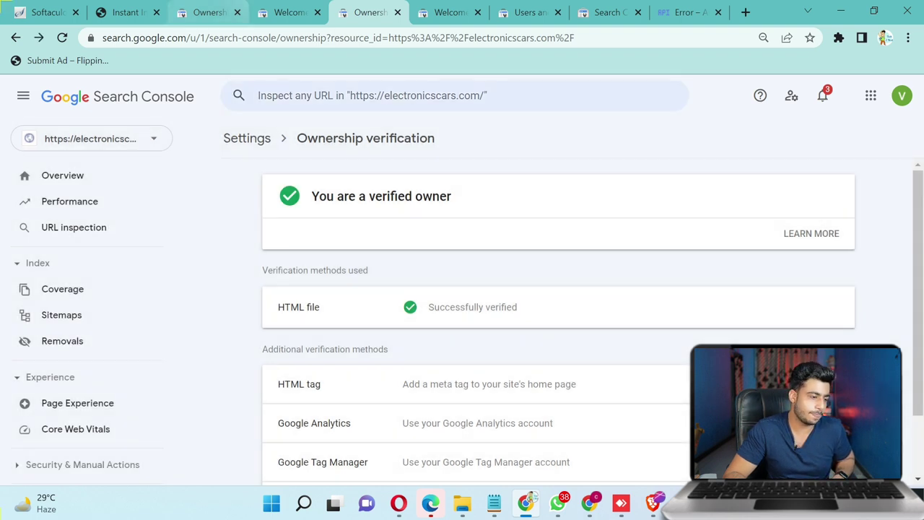
pyautogui.click(317, 12)
pyautogui.click(317, 12)
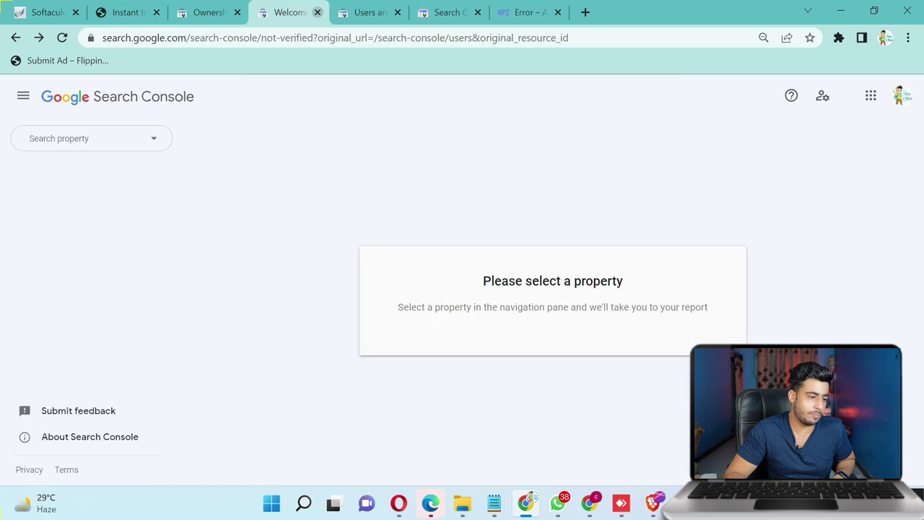
pyautogui.click(317, 12)
pyautogui.click(317, 12)
pyautogui.click(317, 13)
pyautogui.click(317, 12)
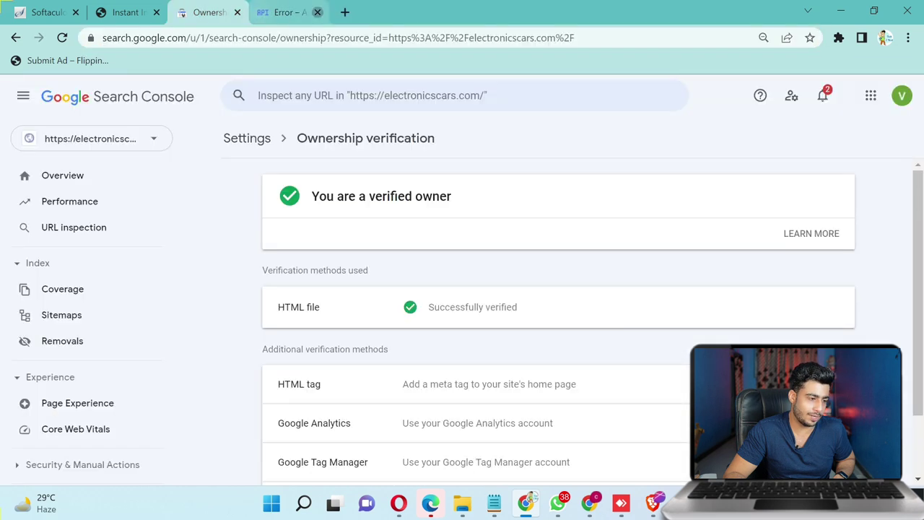
pyautogui.click(513, 13)
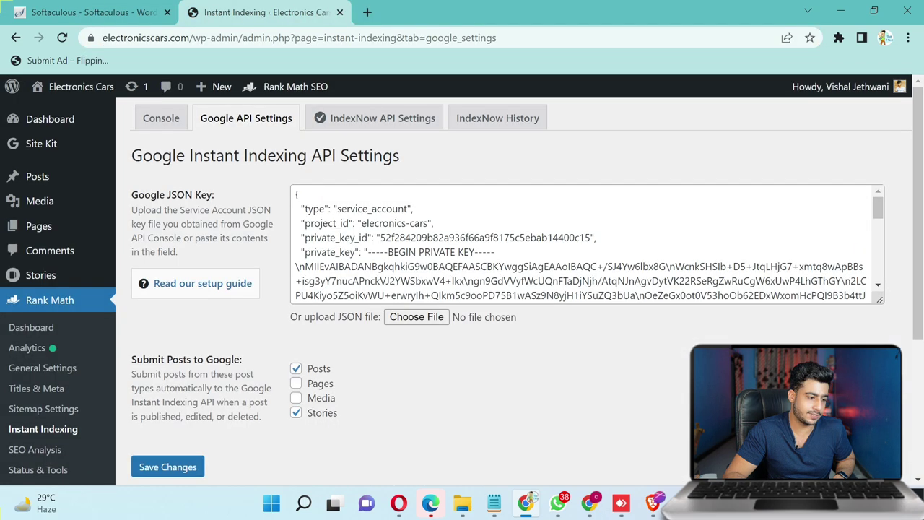
# Bring the Untitled Notepad setup checklist to the front
pyautogui.click(494, 504)
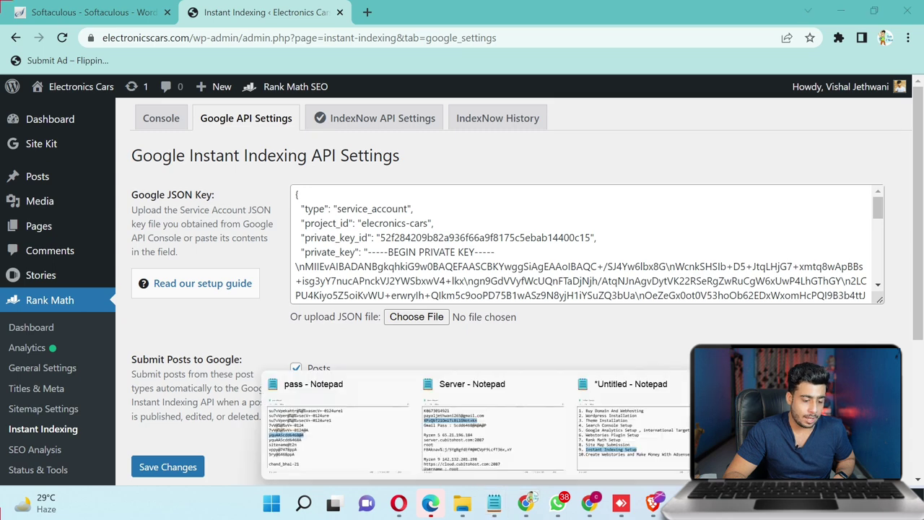
pyautogui.click(632, 426)
pyautogui.click(218, 329)
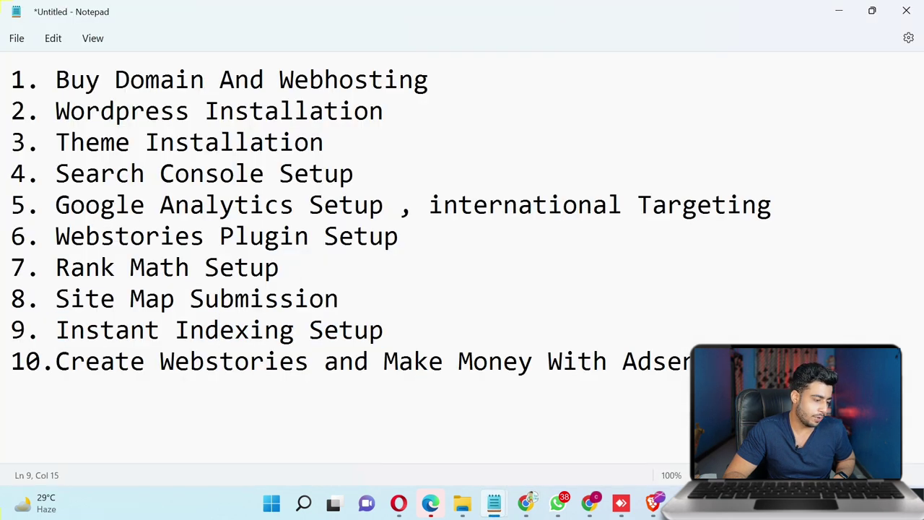
pyautogui.moveTo(56, 361); pyautogui.dragTo(694, 361)
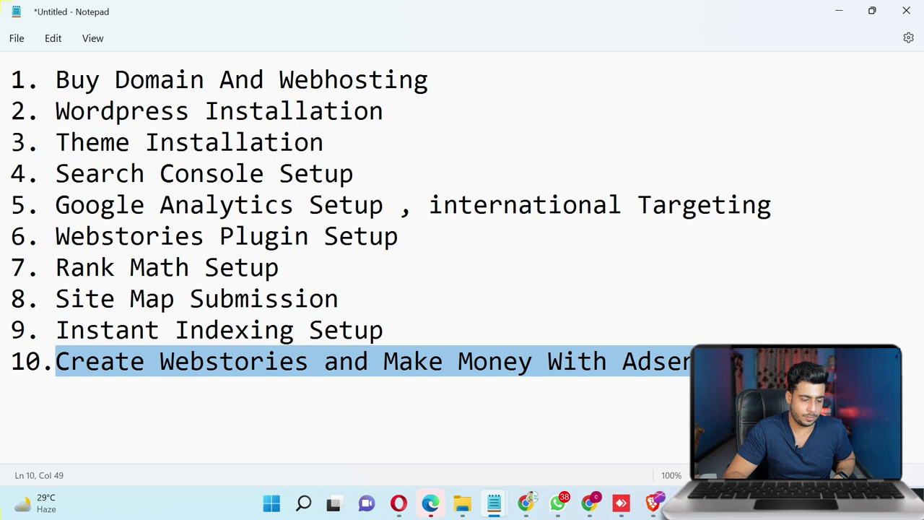
pyautogui.press('Right')
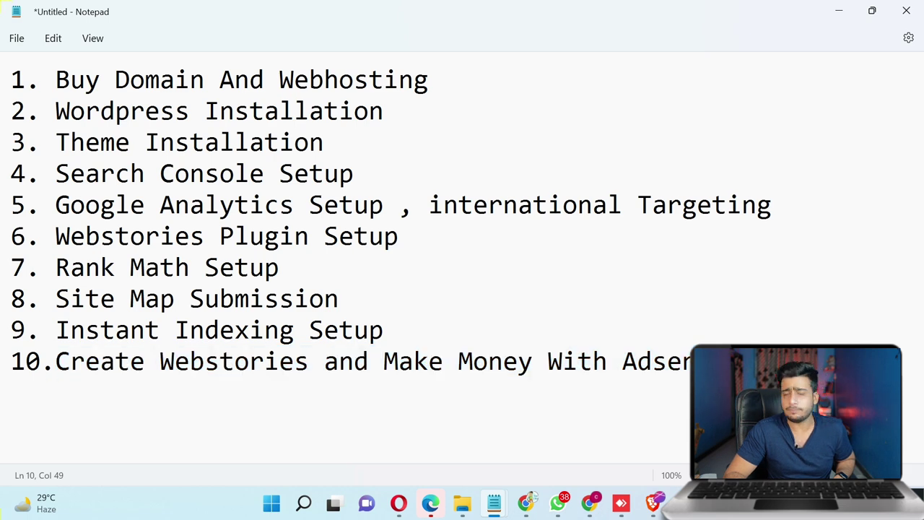
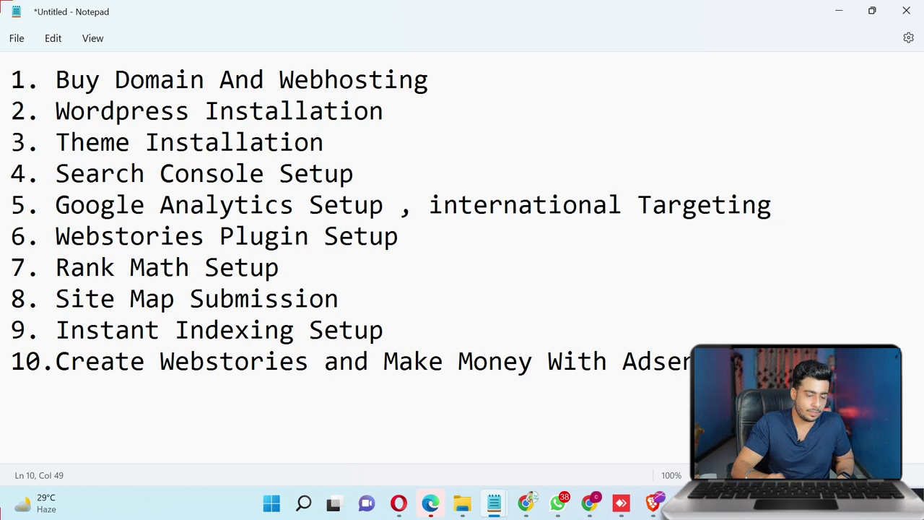
# Select the step 10 text in Notepad and return to the WordPress admin in Chrome
pyautogui.moveTo(55, 361); pyautogui.dragTo(706, 361)
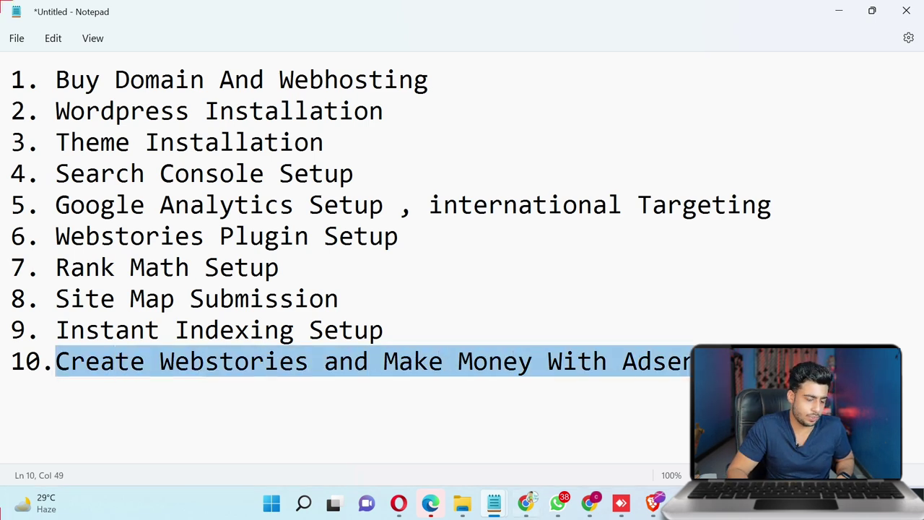
pyautogui.click(527, 502)
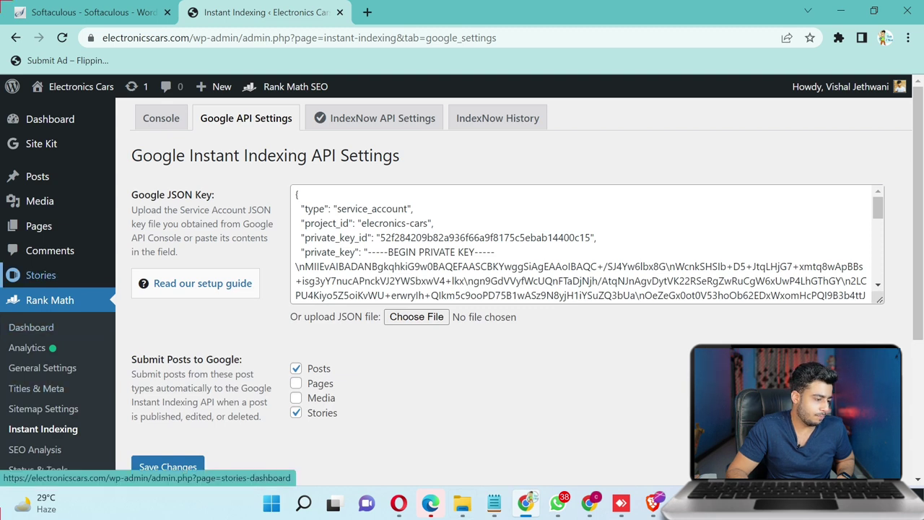
# Start a new Web Story, close the Quick Tips panel, and open a blank browser tab
pyautogui.moveTo(40, 275)
pyautogui.click(148, 338)
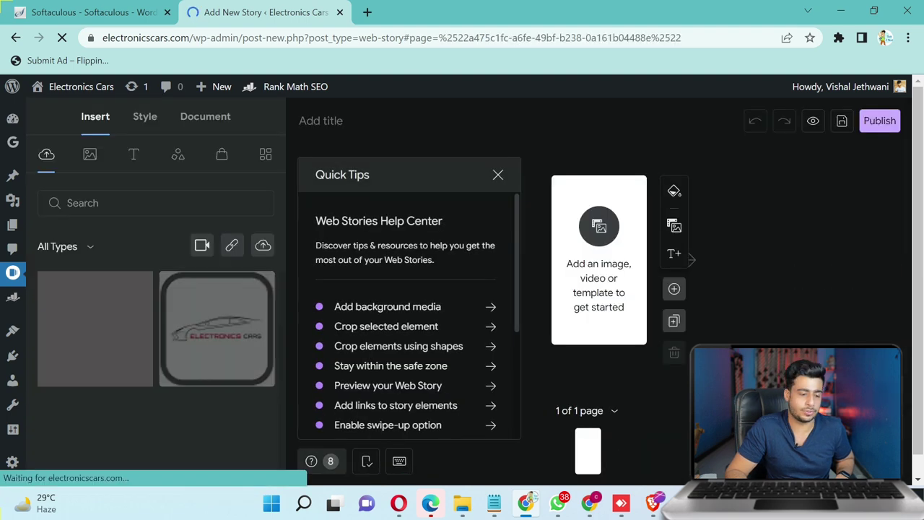
pyautogui.click(498, 175)
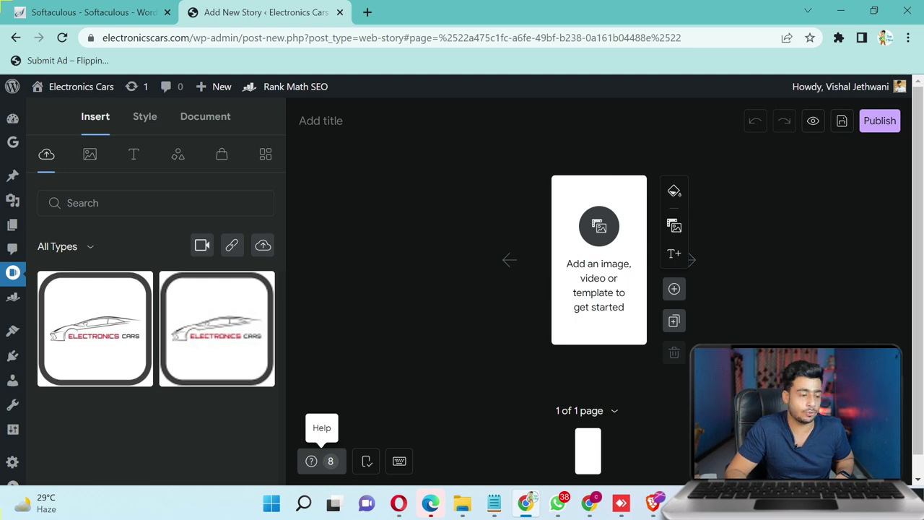
pyautogui.click(366, 12)
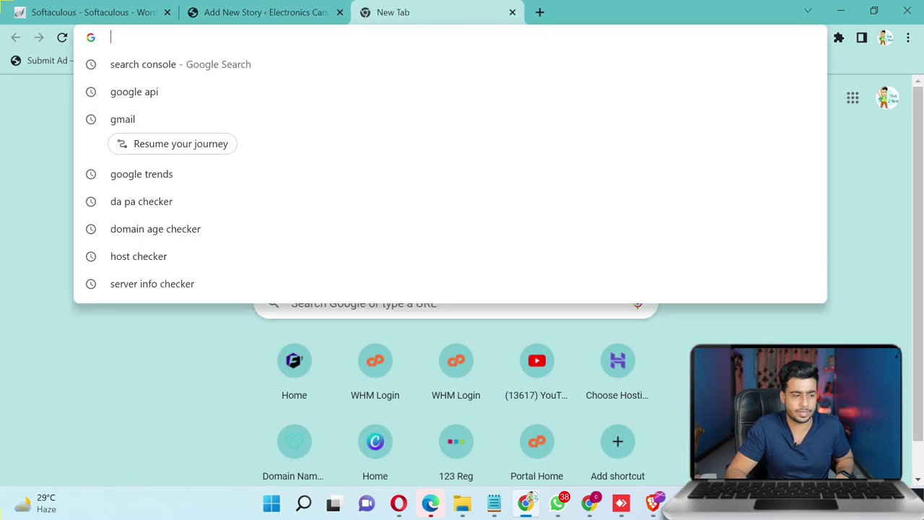
# Search for 'google trends' and open the Google Trends website
pyautogui.write('o')
pyautogui.press('BackSpace')
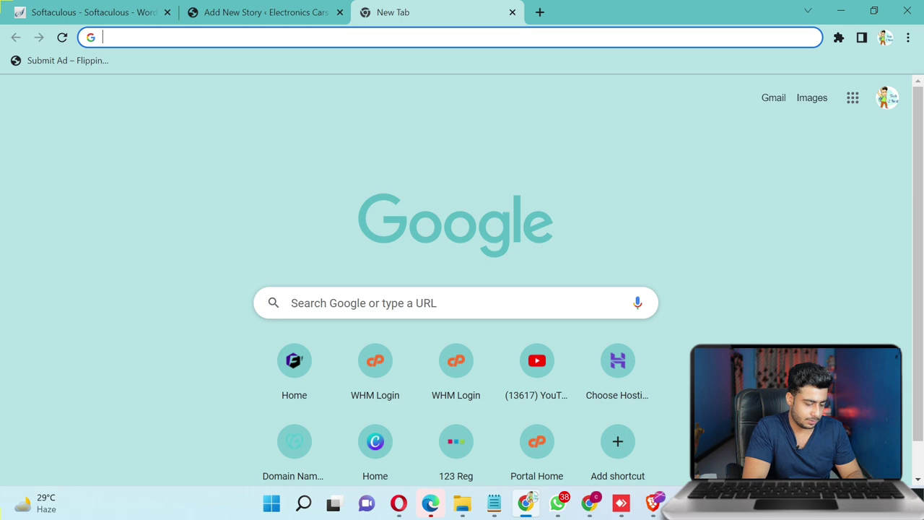
pyautogui.write('google trends')
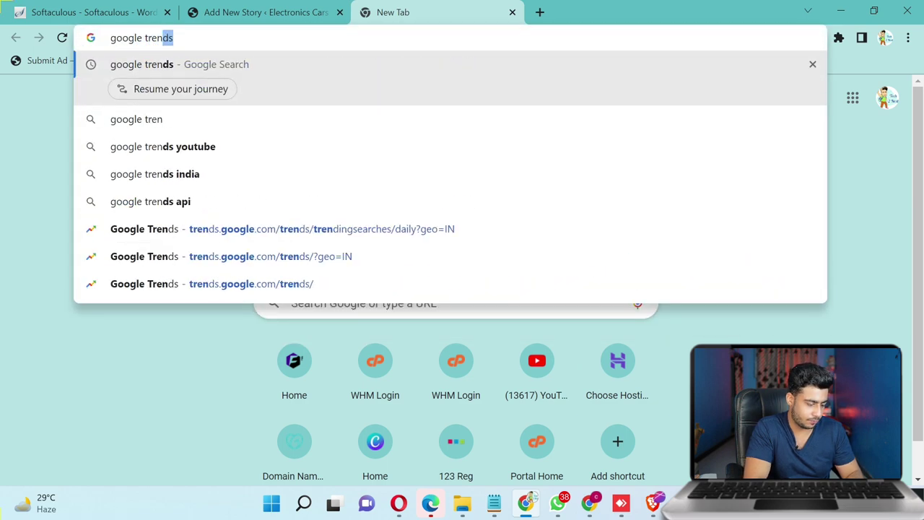
pyautogui.press('Return')
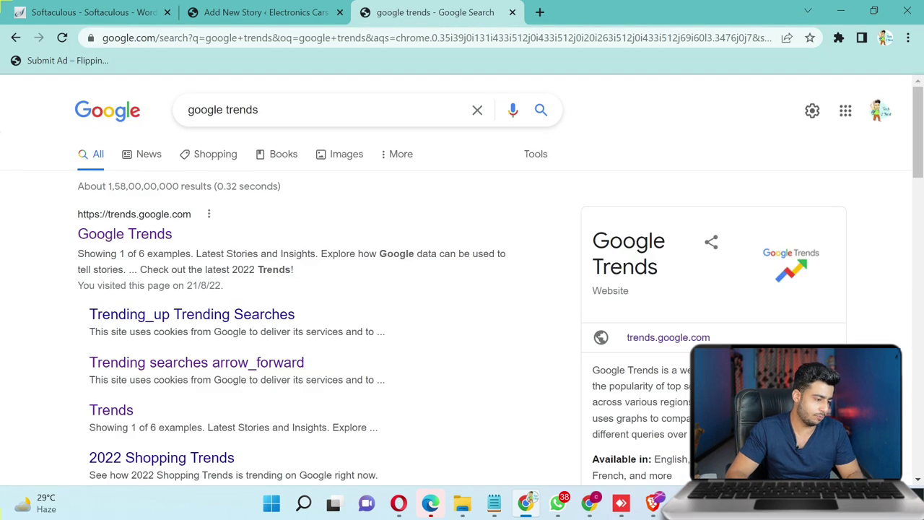
pyautogui.click(124, 234)
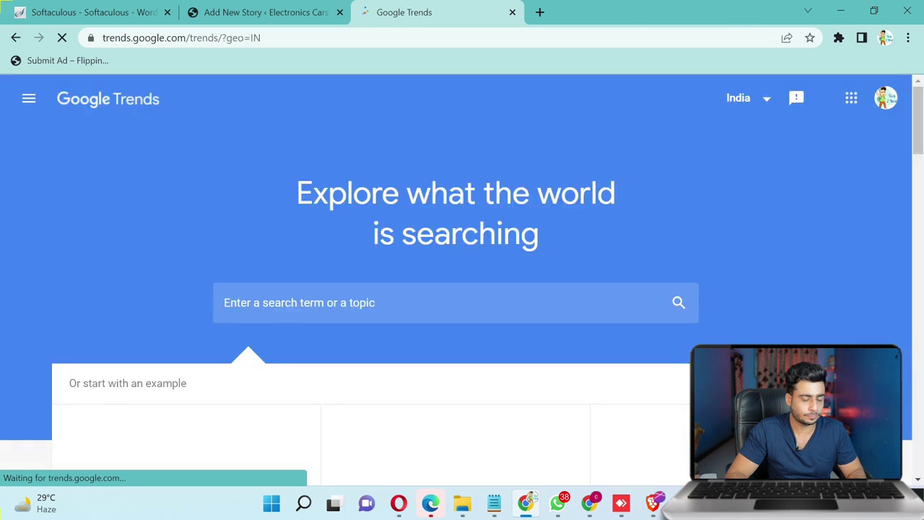
# Show the Trending Searches page with the country set to United States
pyautogui.click(737, 97)
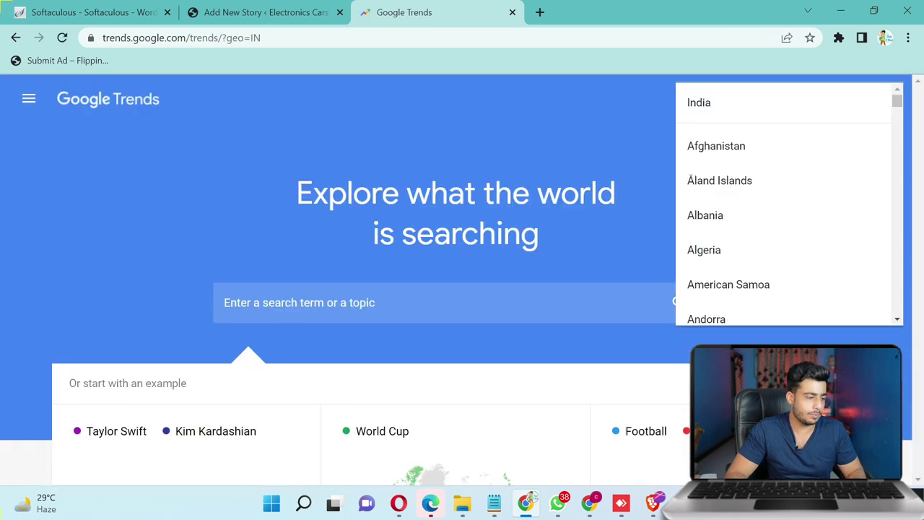
pyautogui.click(699, 102)
pyautogui.click(29, 98)
pyautogui.click(94, 213)
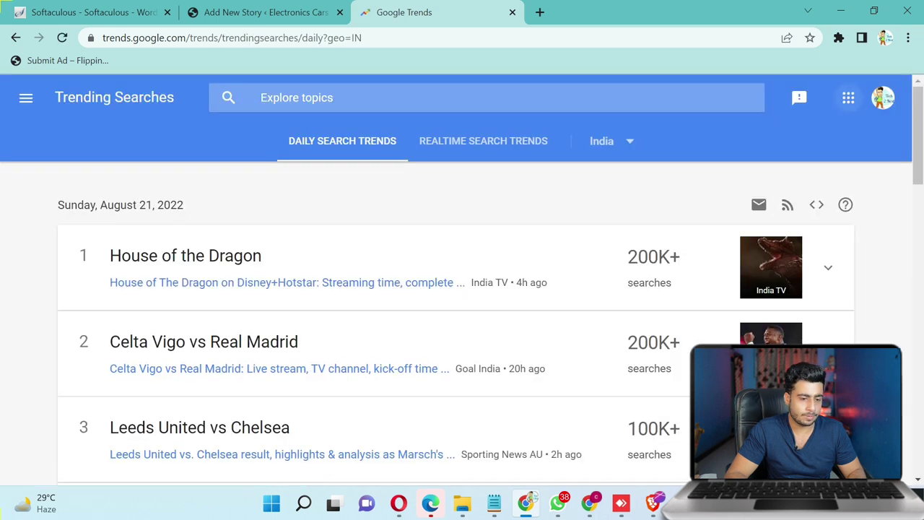
pyautogui.click(607, 141)
pyautogui.scroll(-15, 632, 246)
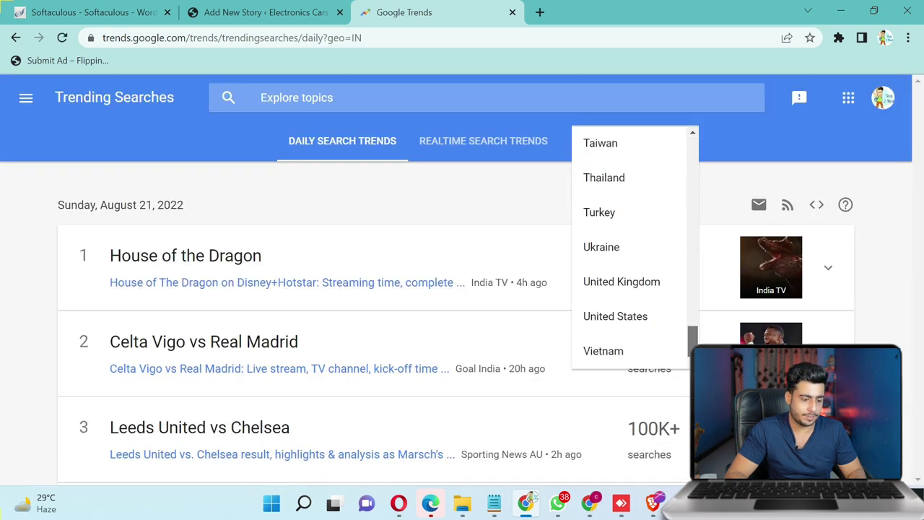
pyautogui.click(615, 316)
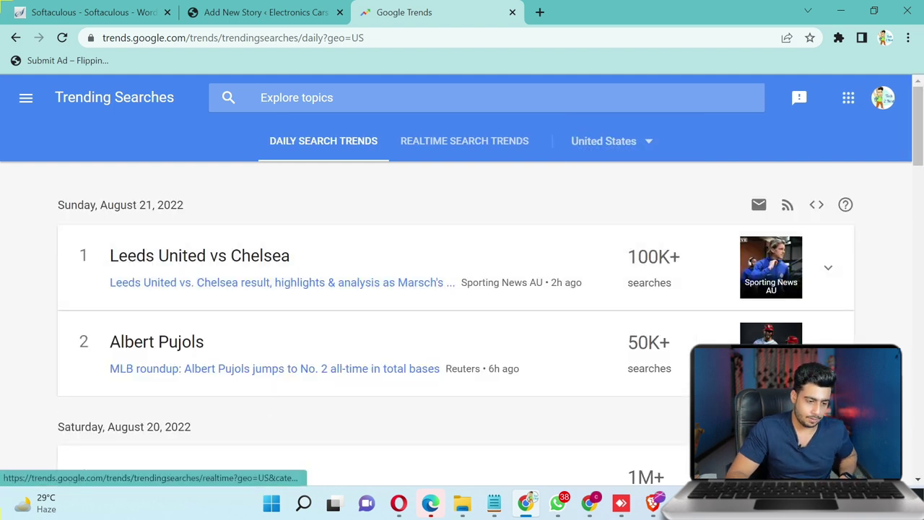
# Switch to Realtime Search Trends and browse the category list
pyautogui.click(464, 141)
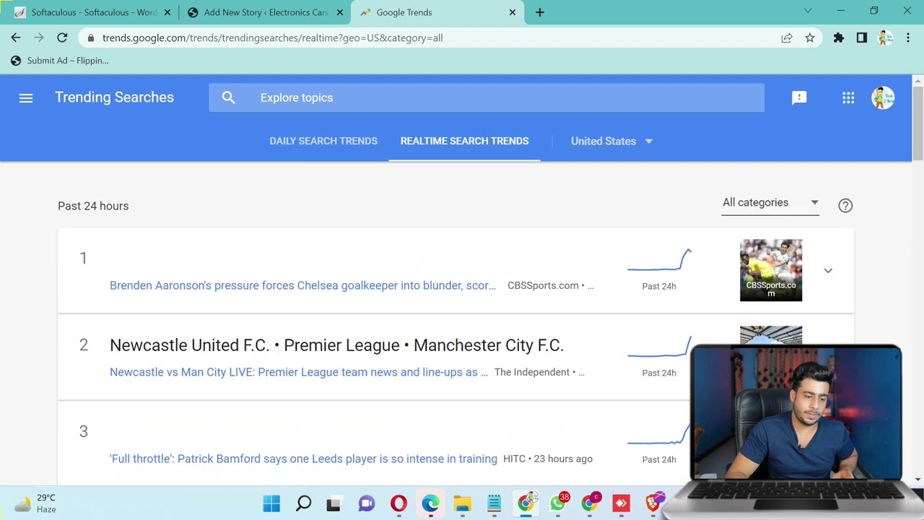
pyautogui.click(770, 202)
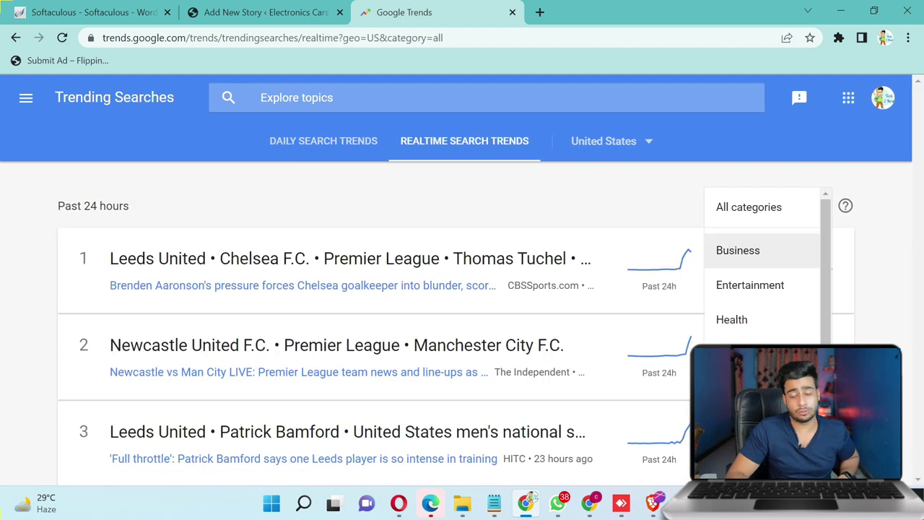
pyautogui.scroll(-1, 751, 274)
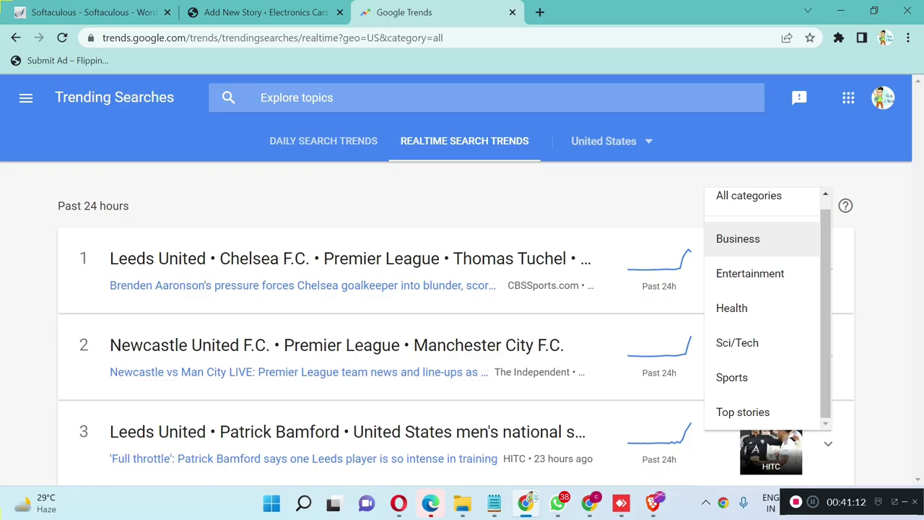
pyautogui.press('Down')
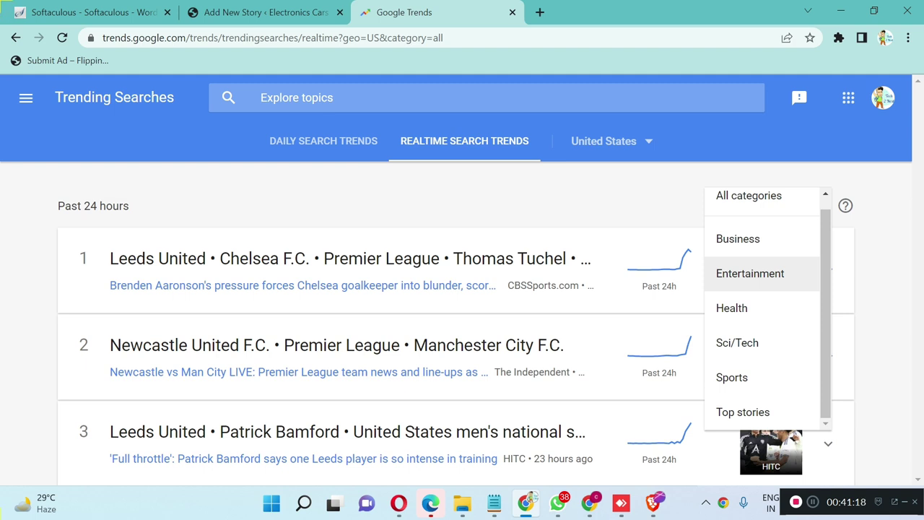
pyautogui.press('Down')
pyautogui.press('Down')
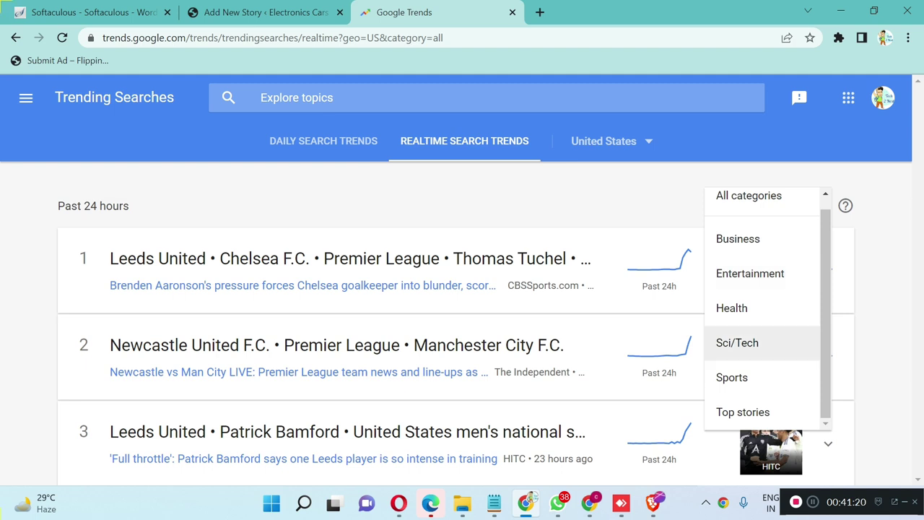
pyautogui.press('Up')
pyautogui.press('Up')
pyautogui.press('Down')
pyautogui.press('Down')
pyautogui.press('Down')
pyautogui.press('Up')
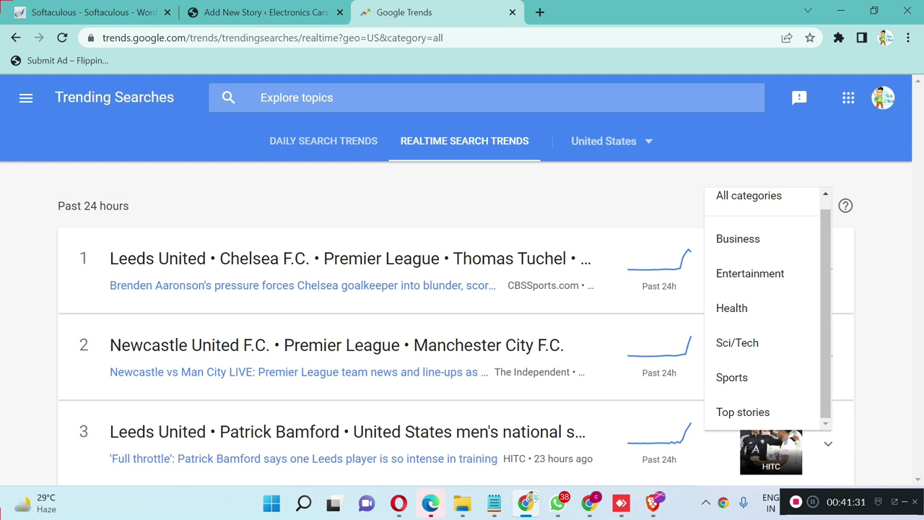
pyautogui.press('Escape')
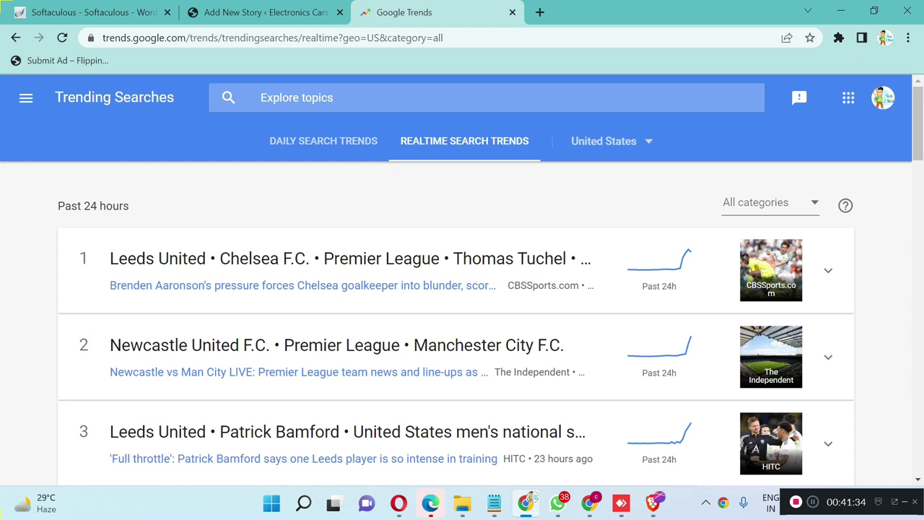
# Filter the realtime United States trends to the Entertainment category
pyautogui.scroll(-2, 455, 332)
pyautogui.scroll(2, 455, 332)
pyautogui.scroll(-2, 455, 332)
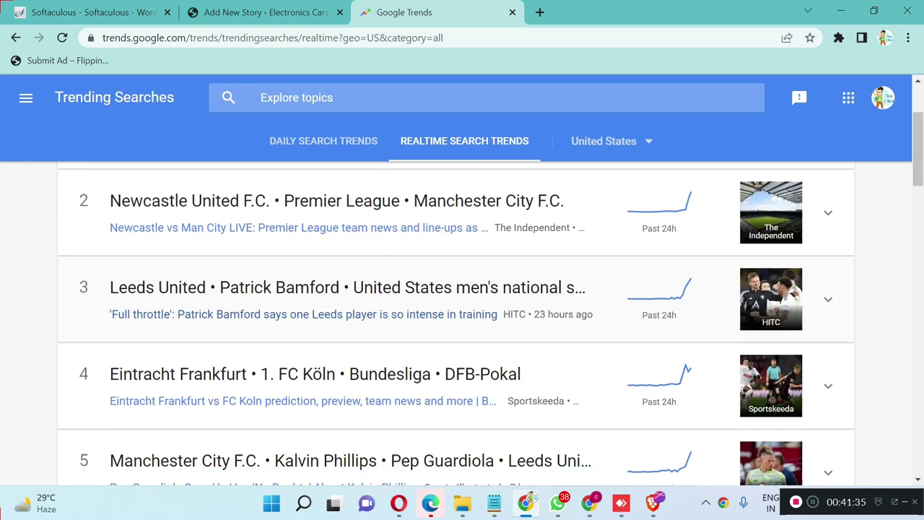
pyautogui.scroll(-2, 234, 314)
pyautogui.scroll(4, 234, 314)
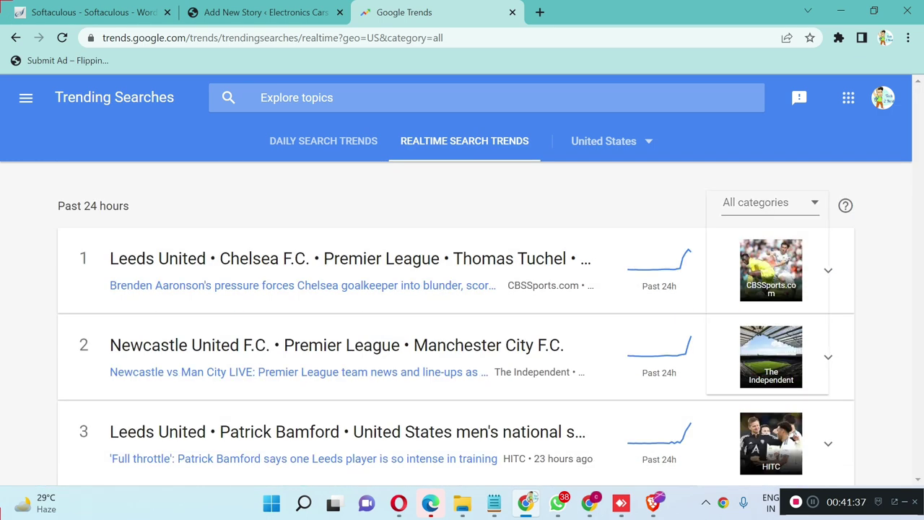
pyautogui.click(763, 285)
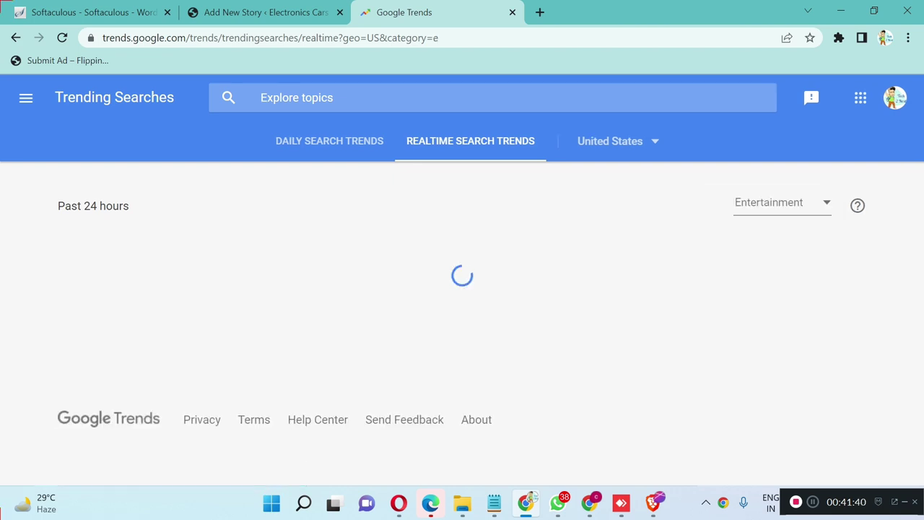
pyautogui.scroll(-1, 234, 299)
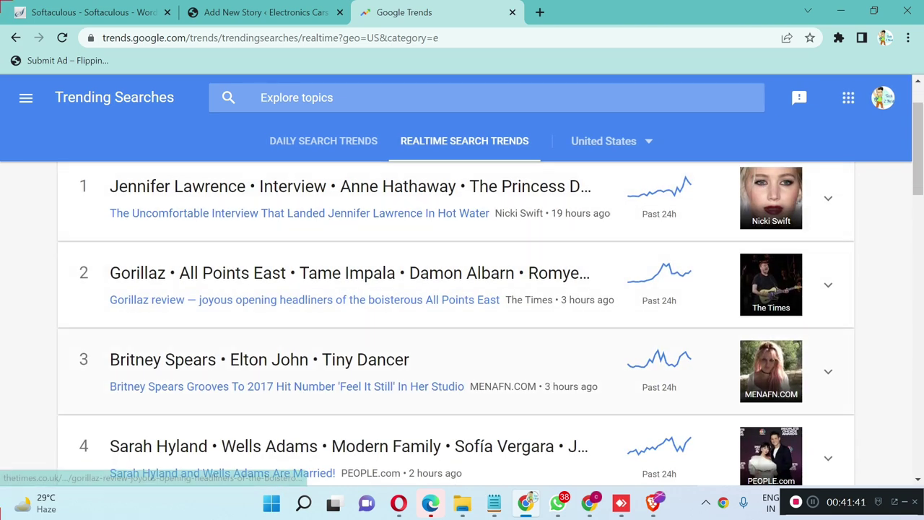
# Open Google News in a new tab and scroll through Top stories
pyautogui.hotkey('ctrl', 't')
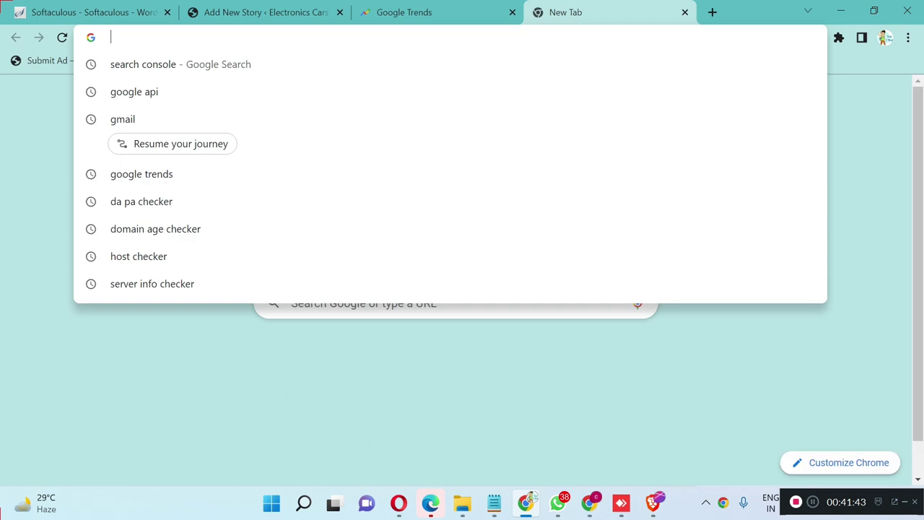
pyautogui.write('goog')
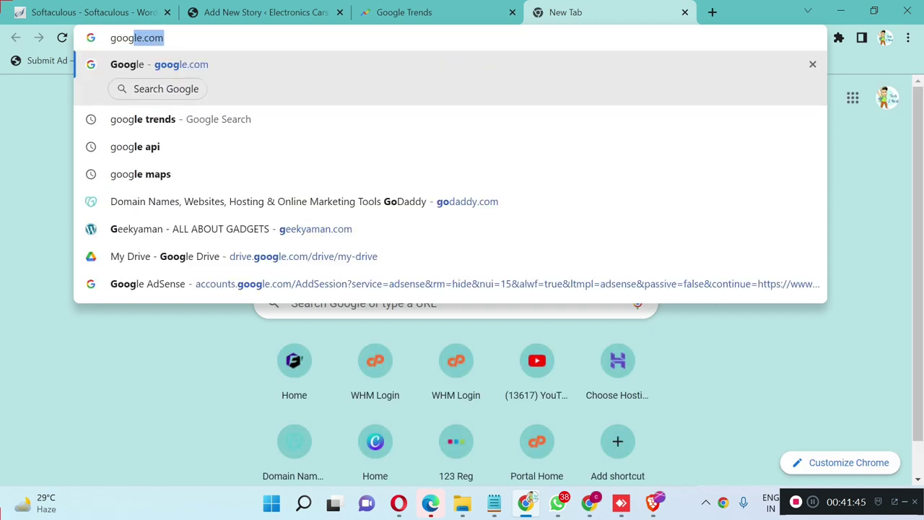
pyautogui.write('le news')
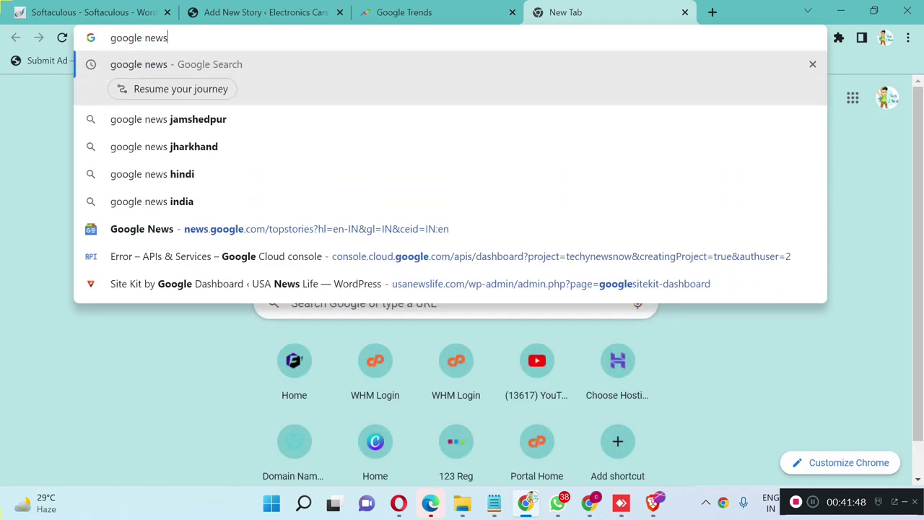
pyautogui.press('Return')
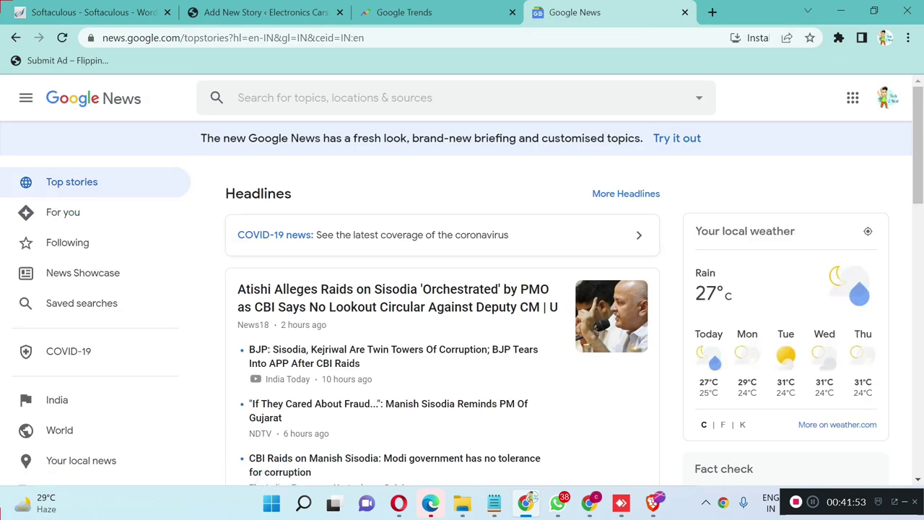
pyautogui.scroll(-2, 394, 212)
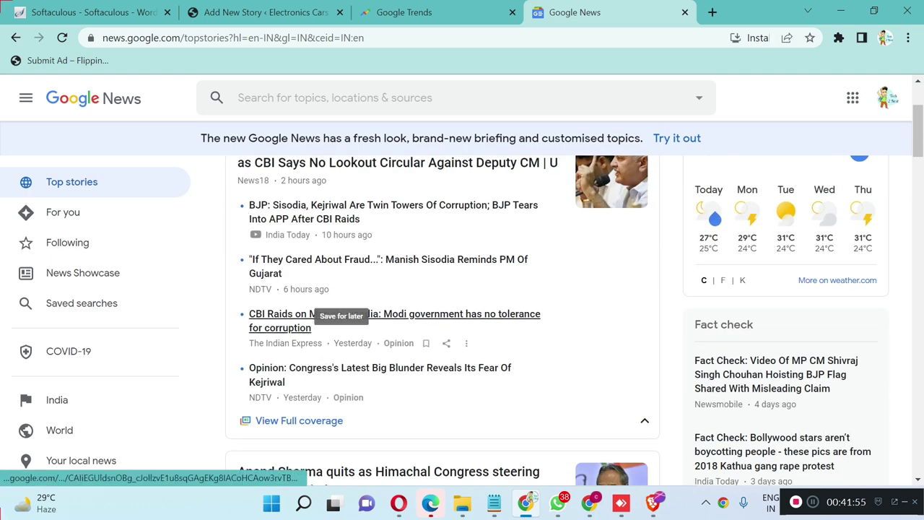
pyautogui.scroll(2, 394, 317)
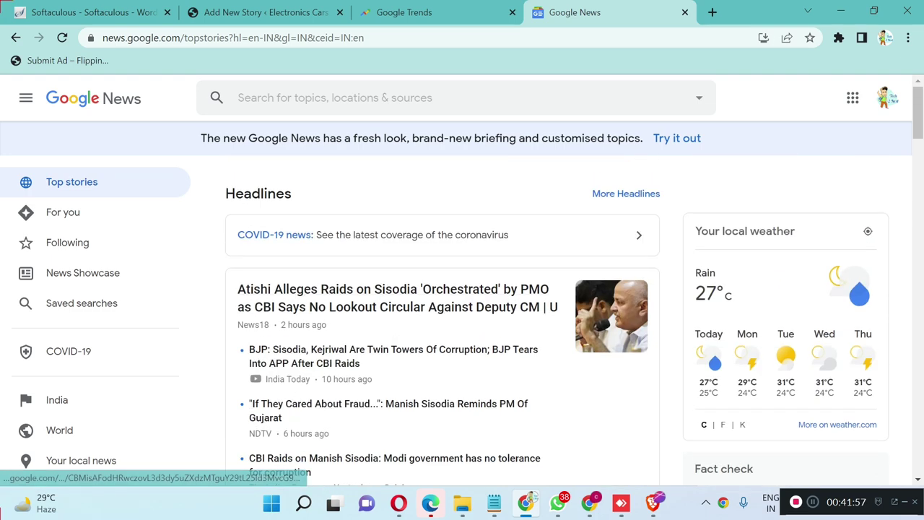
pyautogui.scroll(-10, 443, 318)
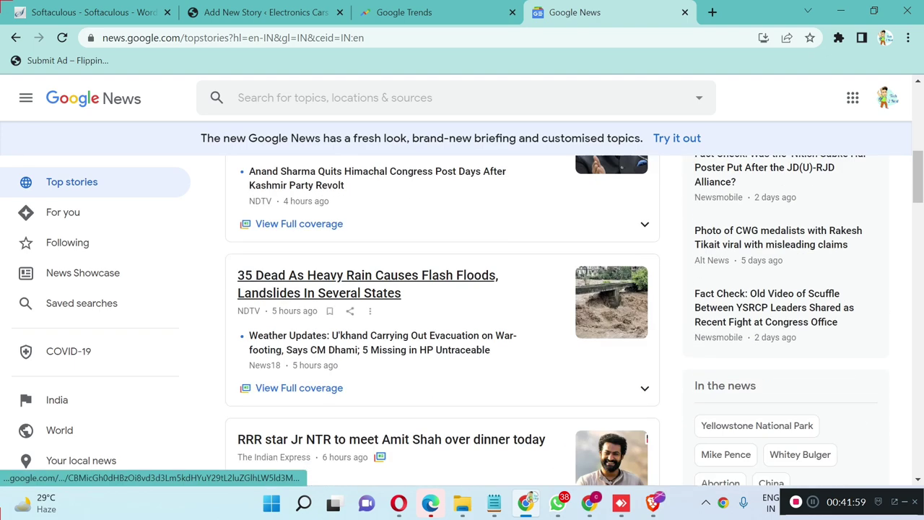
# Browse the India news section's stories, then open a blank new tab
pyautogui.click(57, 399)
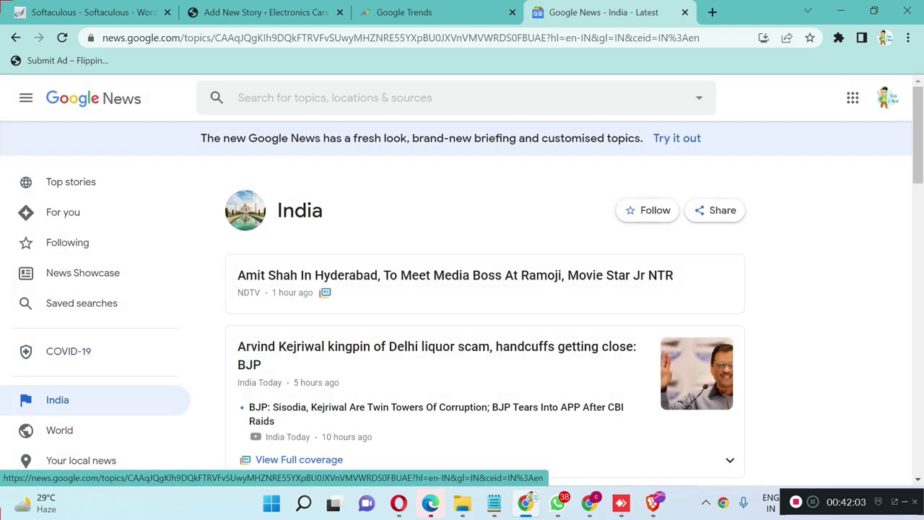
pyautogui.scroll(-3, 647, 217)
pyautogui.scroll(-6, 647, 217)
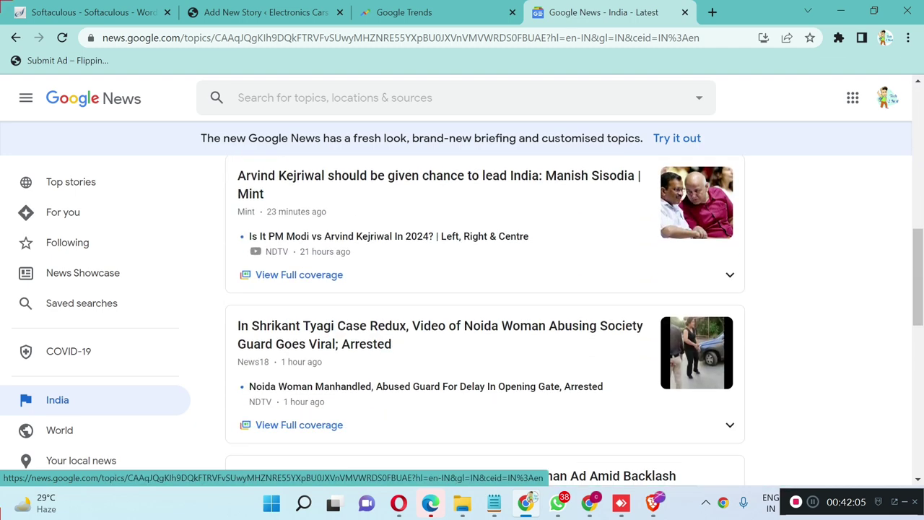
pyautogui.scroll(-1, 94, 325)
pyautogui.scroll(-3, 94, 325)
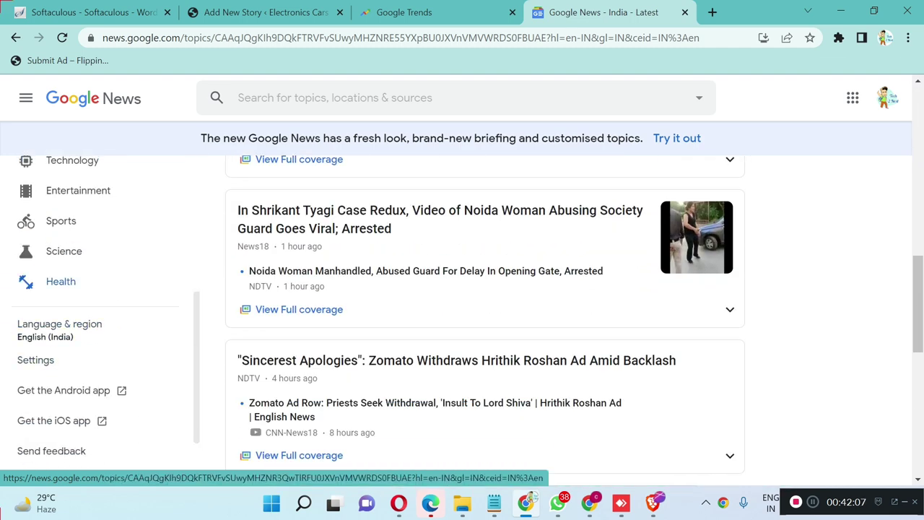
pyautogui.scroll(1, 94, 325)
pyautogui.scroll(-3, 94, 325)
pyautogui.scroll(1, 484, 325)
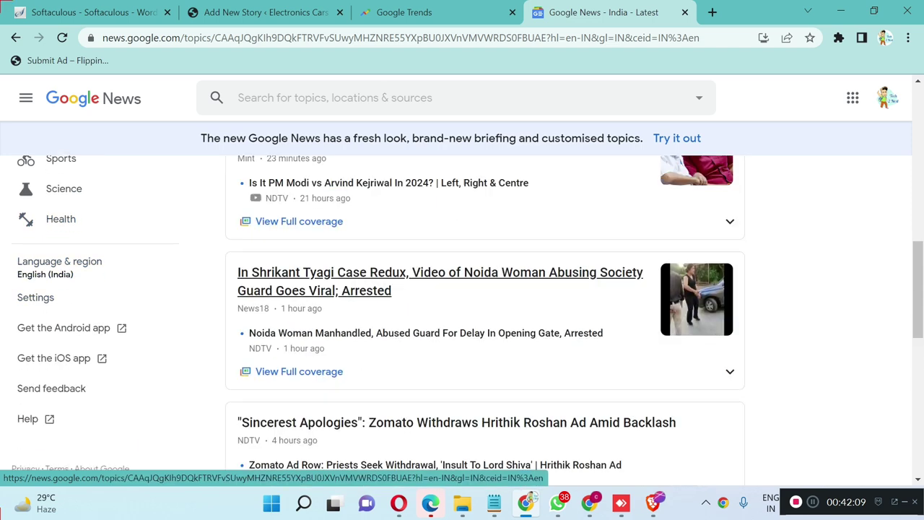
pyautogui.click(712, 12)
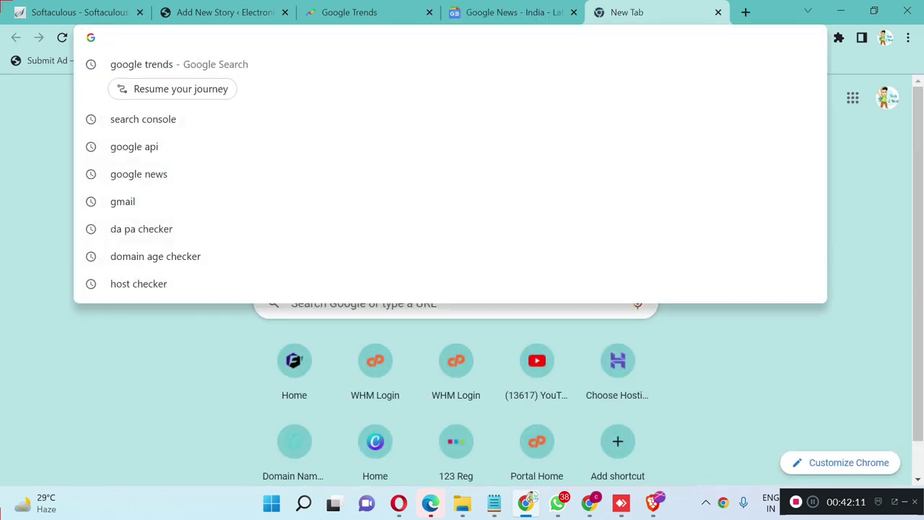
# Search Google for 'entertainment news usa'
pyautogui.write('enter')
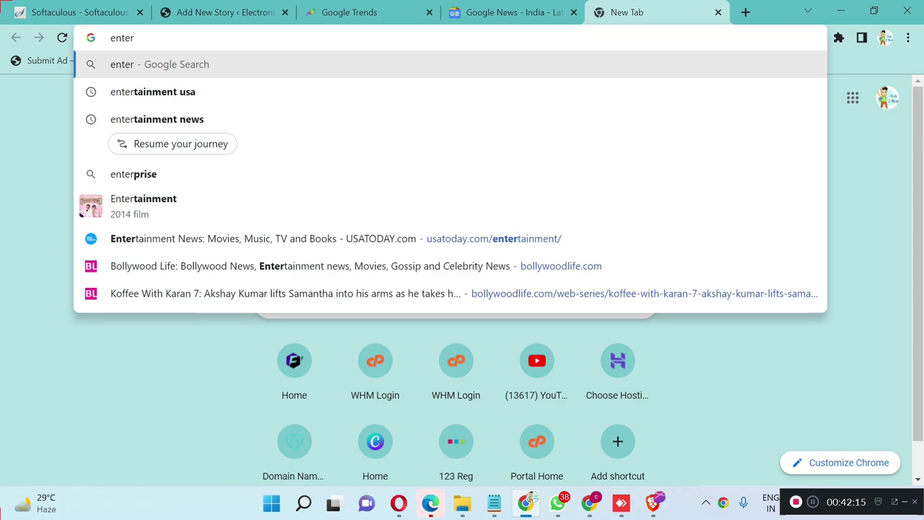
pyautogui.press('Down')
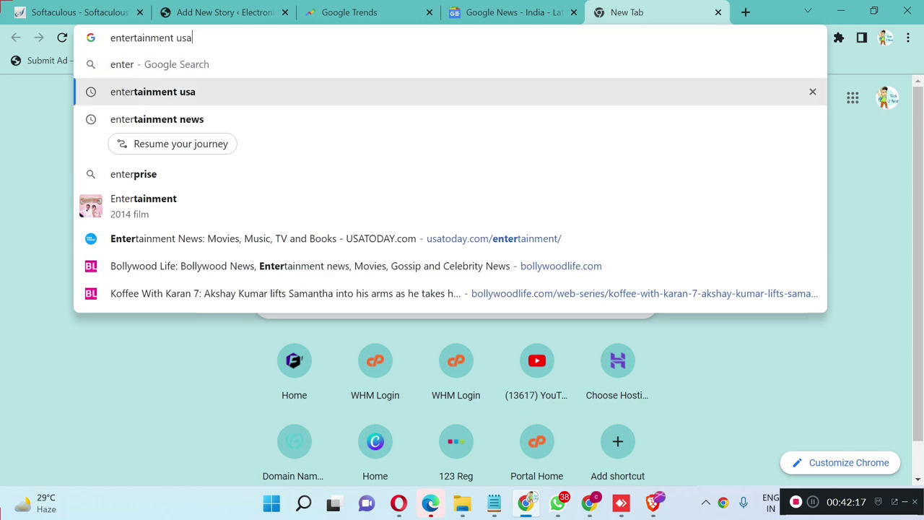
pyautogui.press('BackSpace')
pyautogui.press('BackSpace')
pyautogui.press('BackSpace')
pyautogui.press('BackSpace')
pyautogui.write('news usa')
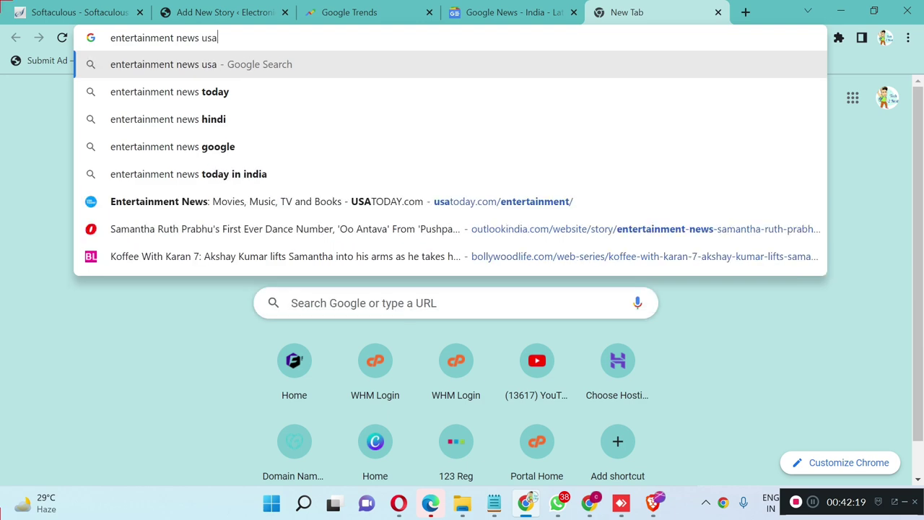
pyautogui.press('Return')
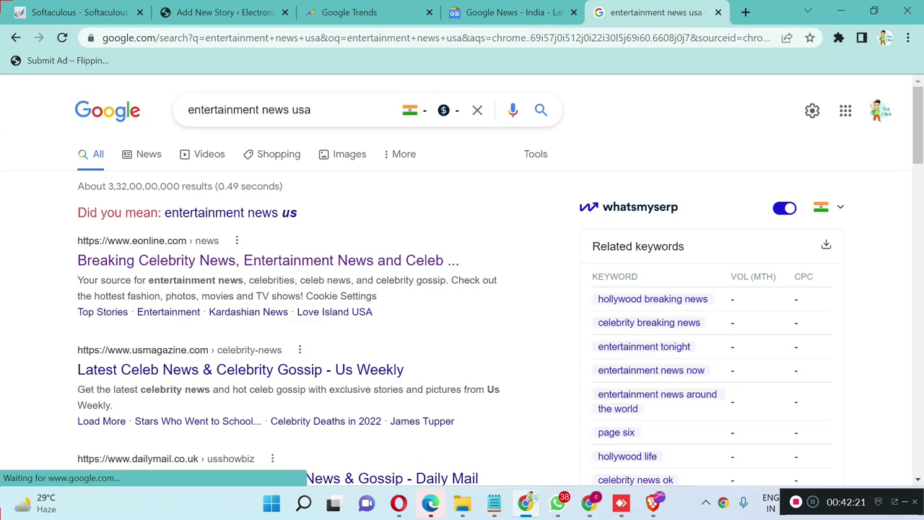
# Set the search region to United States in Search Settings and save
pyautogui.click(813, 109)
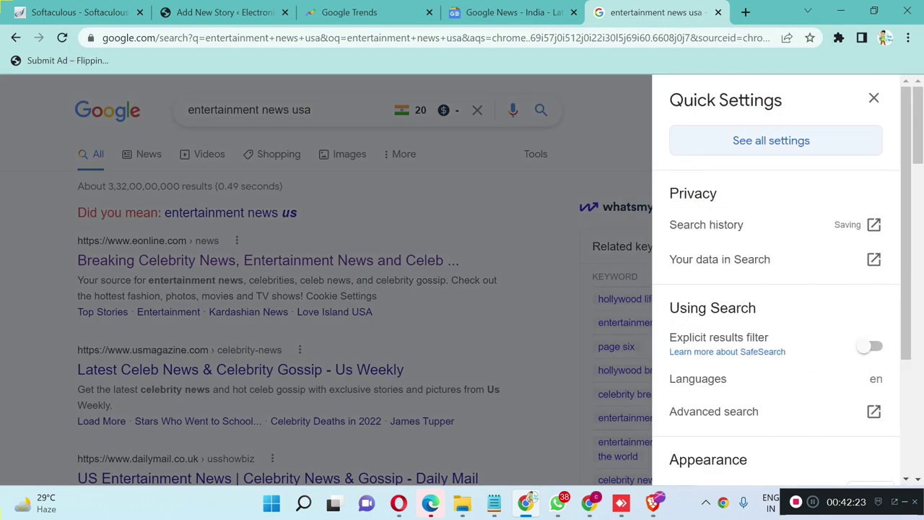
pyautogui.click(772, 141)
pyautogui.scroll(-8, 463, 288)
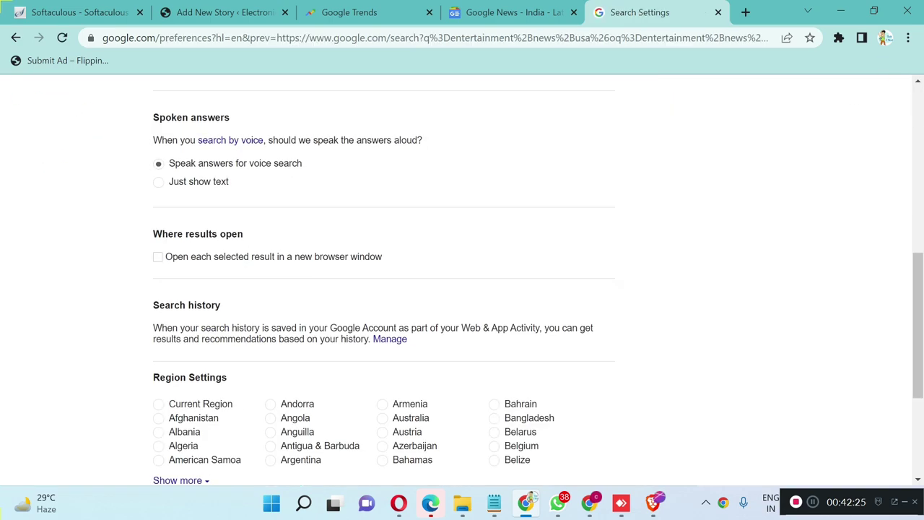
pyautogui.scroll(-3, 462, 282)
pyautogui.click(177, 268)
pyautogui.scroll(-10, 463, 289)
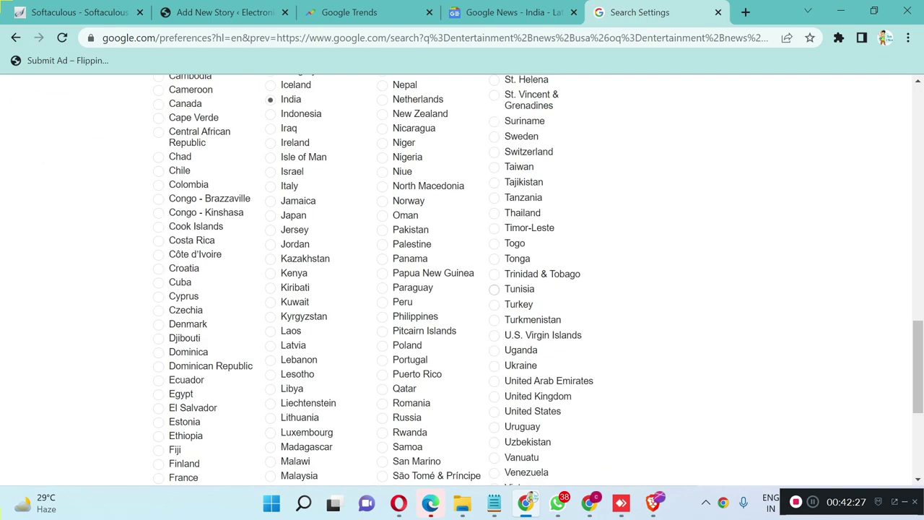
pyautogui.scroll(3, 462, 289)
pyautogui.scroll(2, 270, 278)
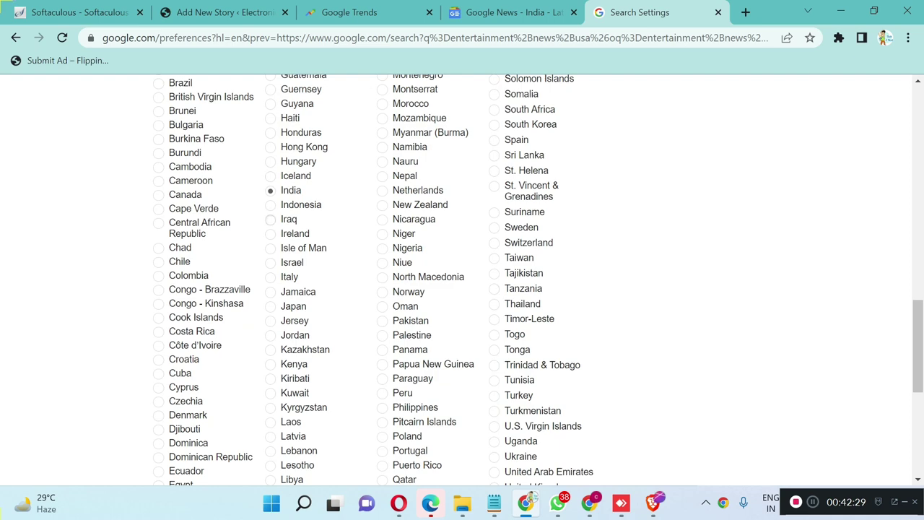
pyautogui.scroll(-3, 463, 282)
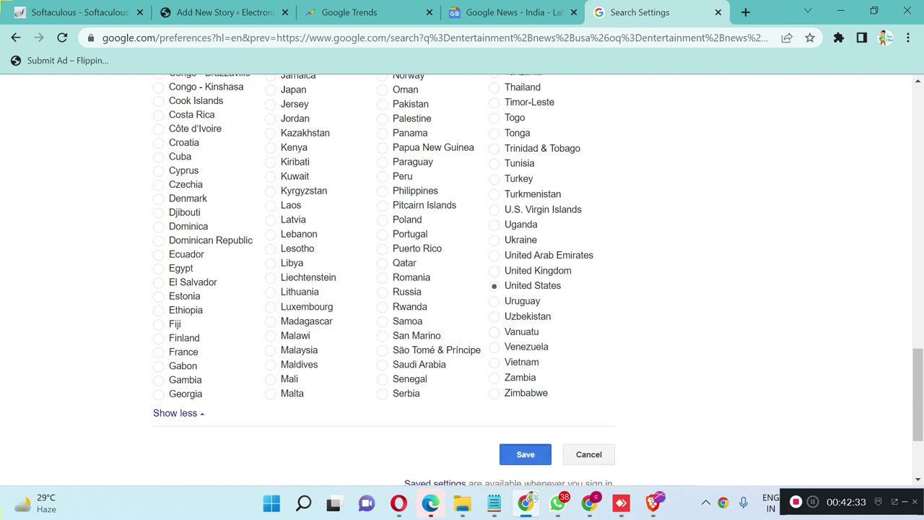
pyautogui.press('Return')
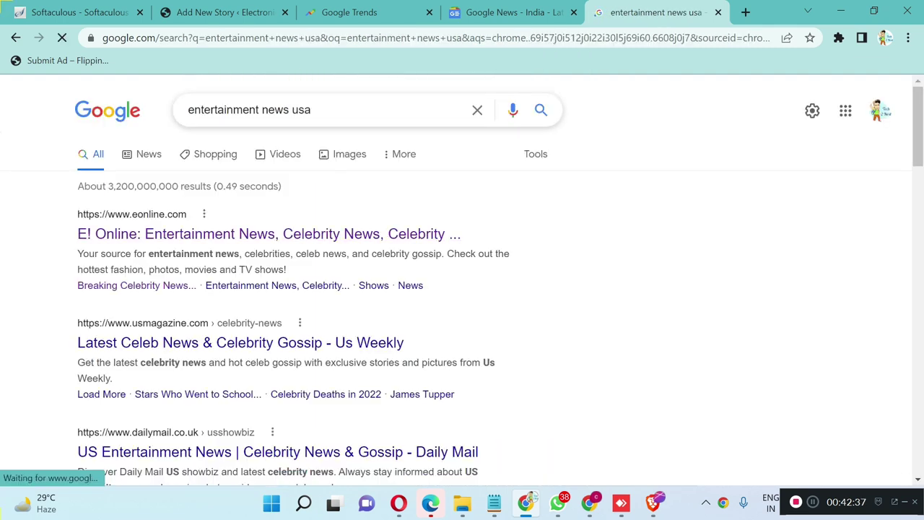
# Search 'entertainment news', then search again with 'usa' added back
pyautogui.click(311, 110)
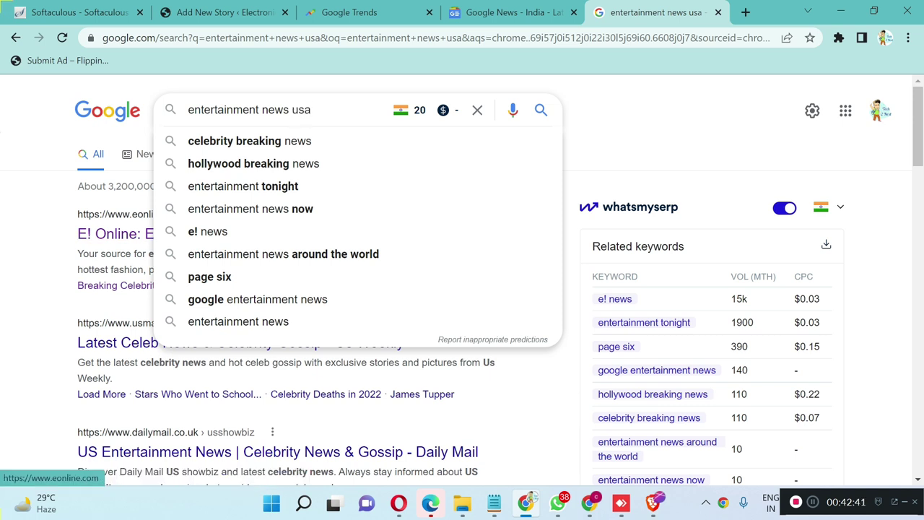
pyautogui.press('Escape')
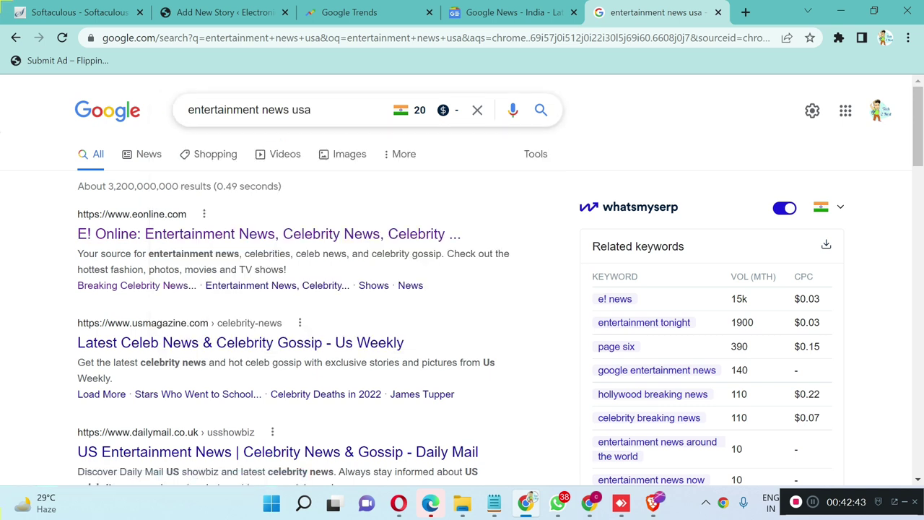
pyautogui.hotkey('ctrl', 'shift', 'Left')
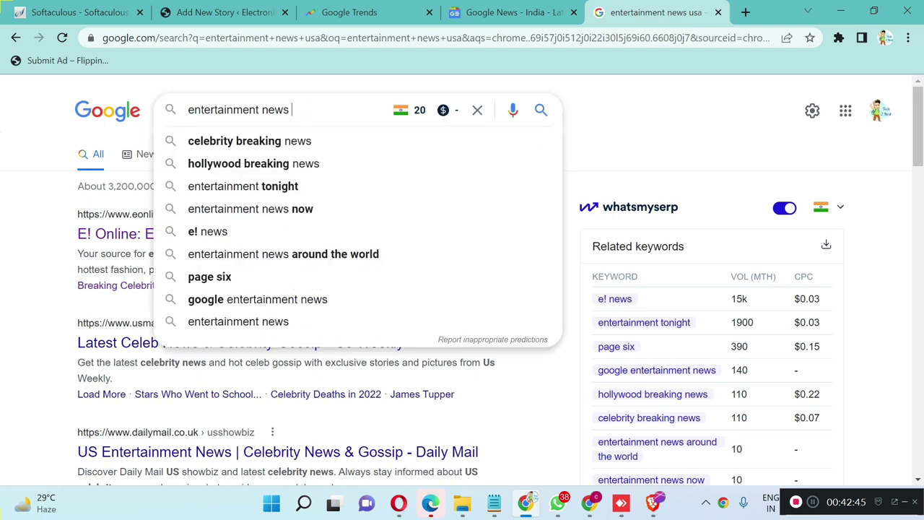
pyautogui.press('Return')
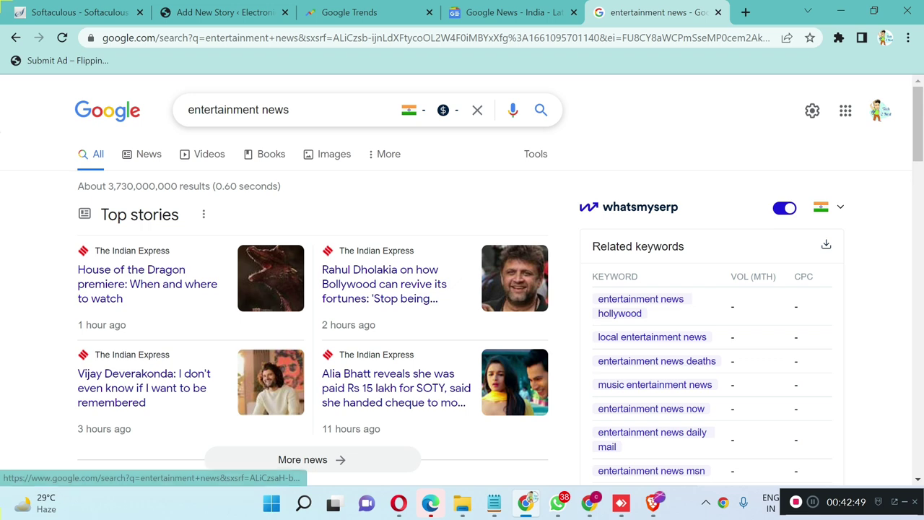
pyautogui.click(290, 109)
pyautogui.write('usa')
pyautogui.press('Return')
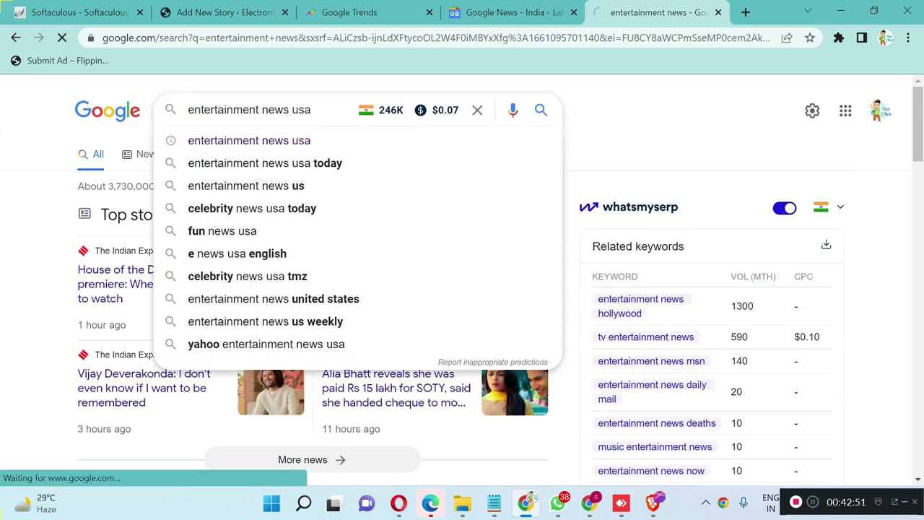
# Open the E! Online result in a new tab, view it, and return to the results
pyautogui.scroll(-1, 273, 216)
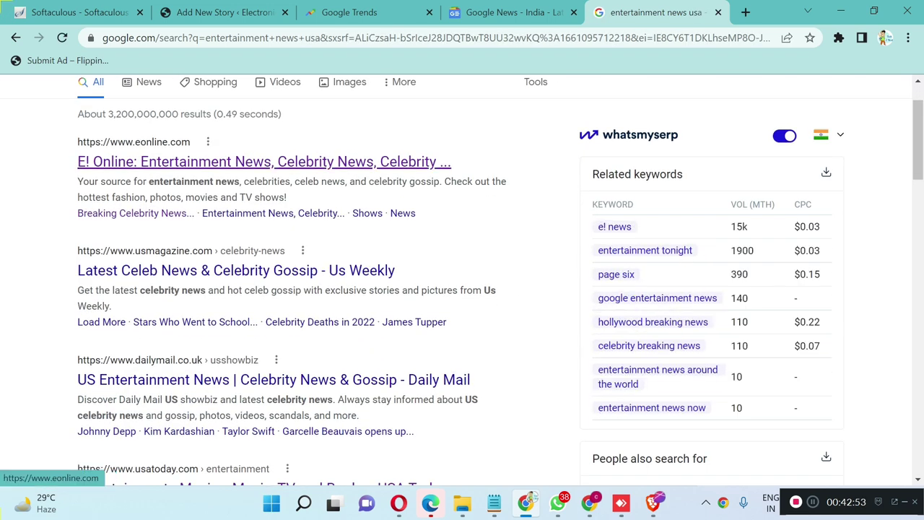
pyautogui.rightClick(273, 172)
pyautogui.click(338, 183)
pyautogui.hotkey('ctrl', 'Tab')
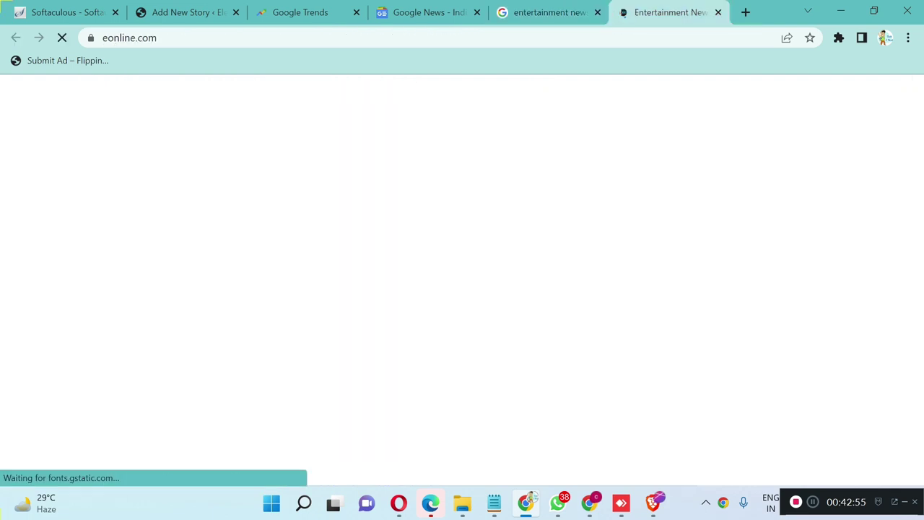
pyautogui.scroll(-3, 462, 289)
pyautogui.scroll(-2, 462, 289)
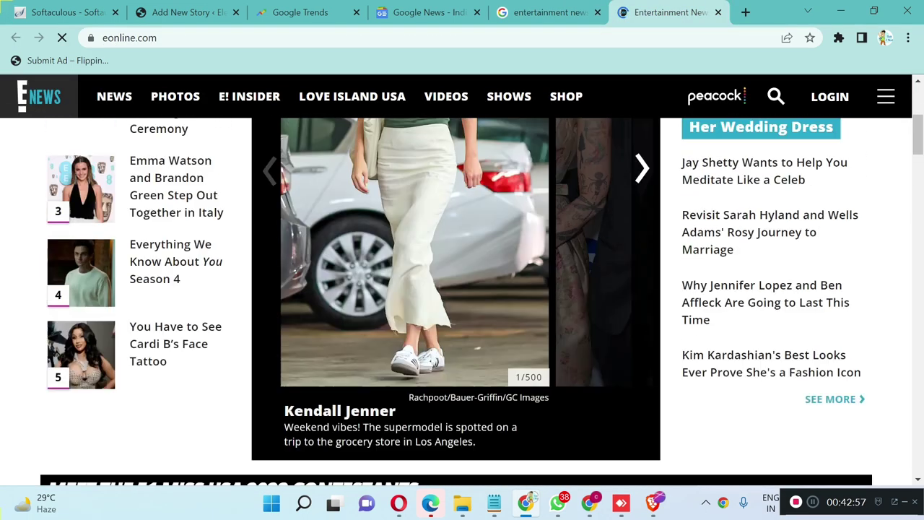
pyautogui.hotkey('ctrl', 'shift', 'Tab')
pyautogui.scroll(2, 462, 289)
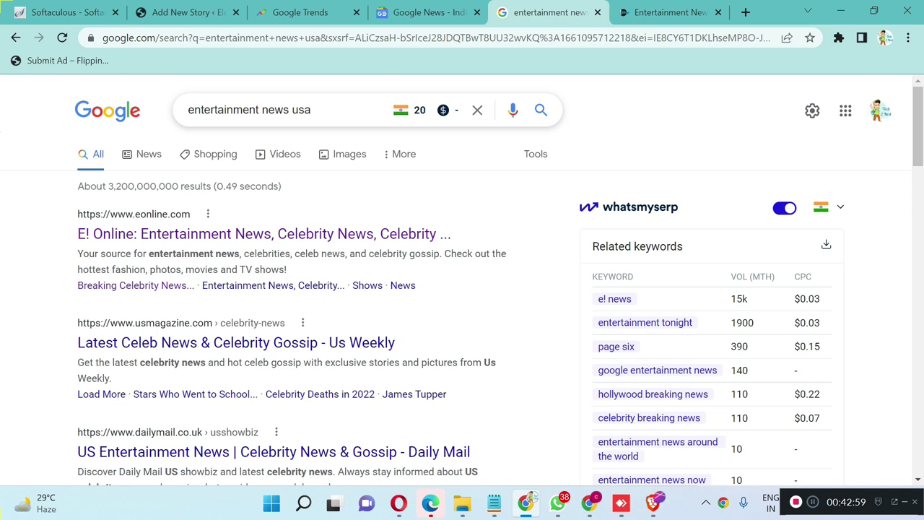
pyautogui.doubleClick(222, 110)
# Search 'sports news usa' and view the USA Today result in a new tab
pyautogui.press('BackSpace')
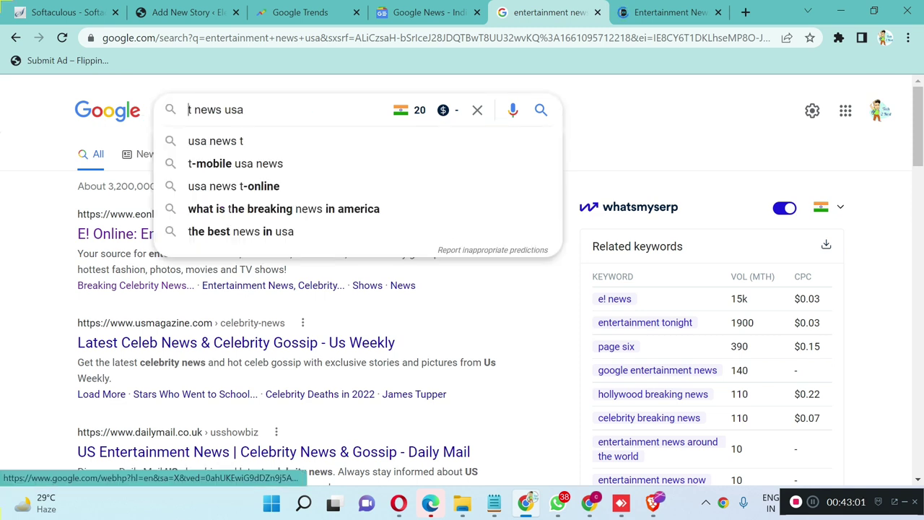
pyautogui.write('spor')
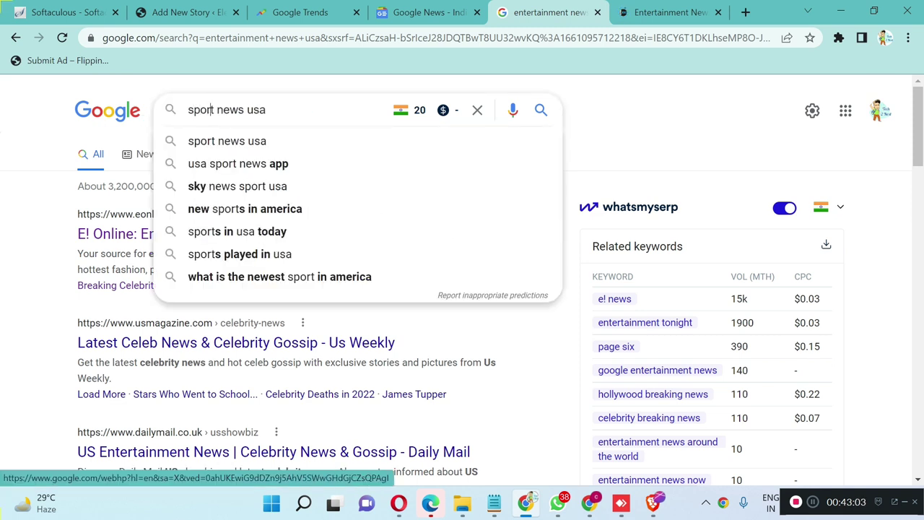
pyautogui.write('ts')
pyautogui.press('Return')
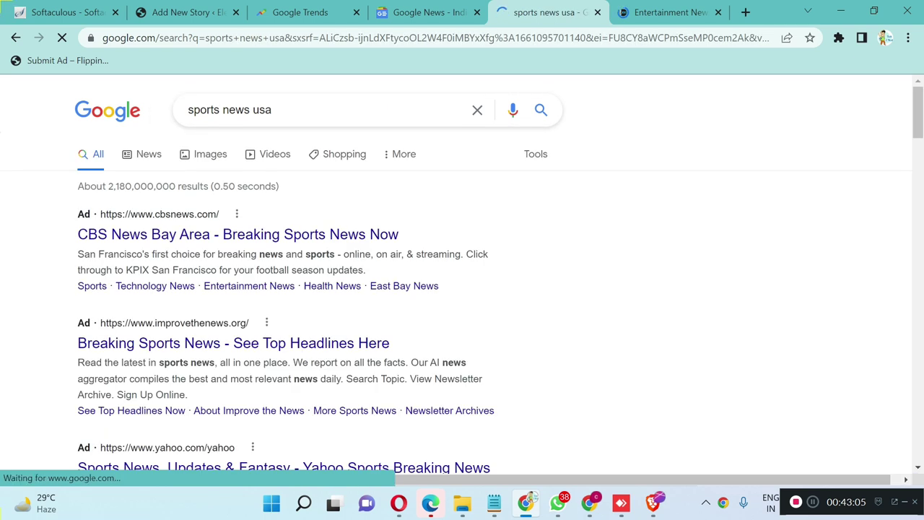
pyautogui.scroll(-3, 217, 304)
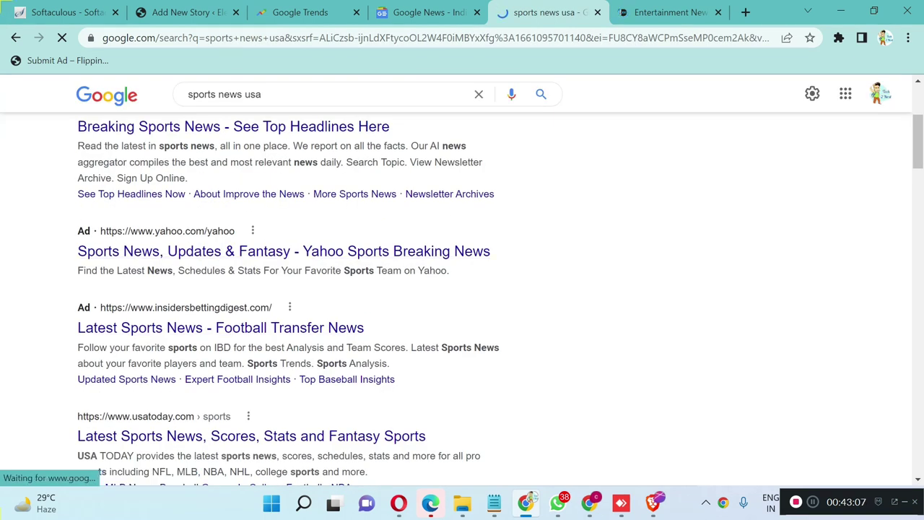
pyautogui.scroll(-2, 281, 300)
pyautogui.rightClick(283, 292)
pyautogui.click(317, 302)
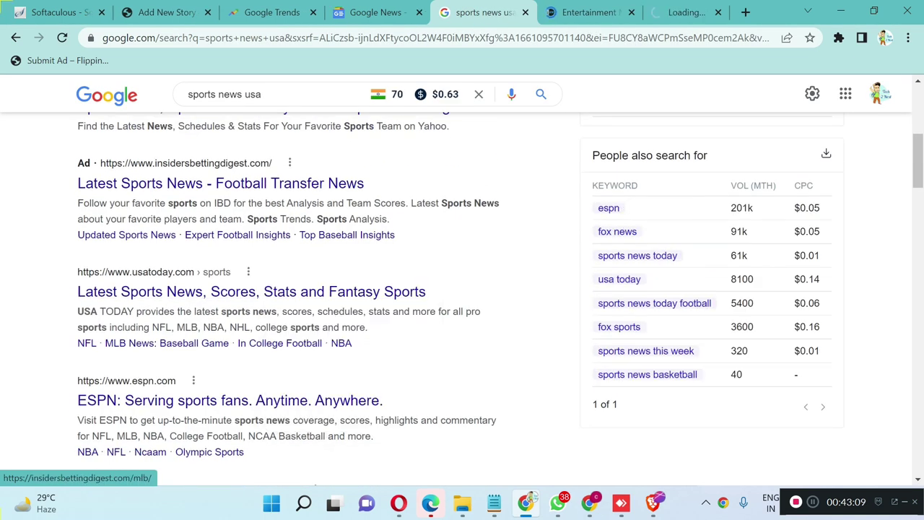
pyautogui.click(679, 12)
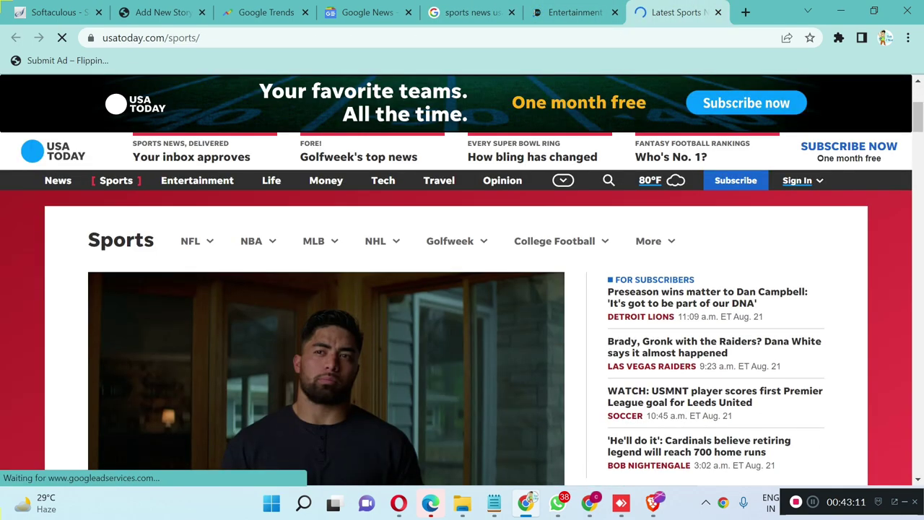
pyautogui.scroll(-3, 325, 332)
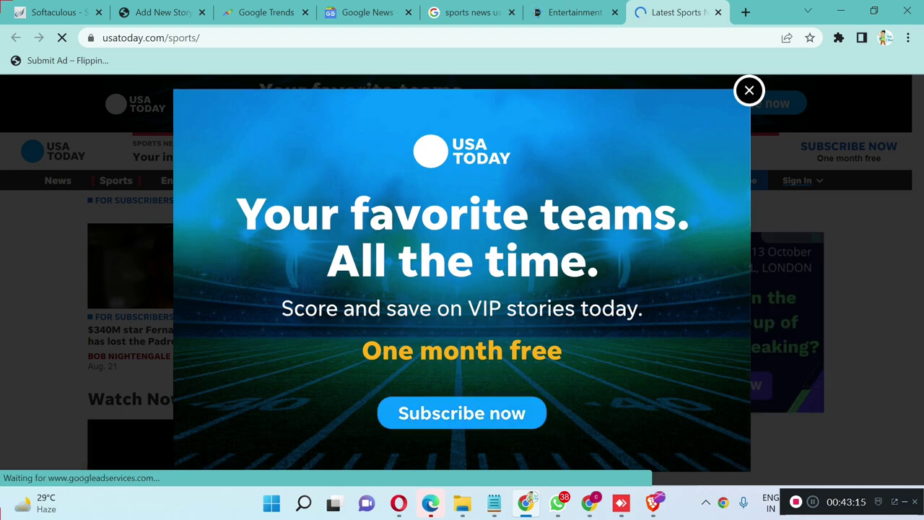
pyautogui.scroll(-9, 325, 332)
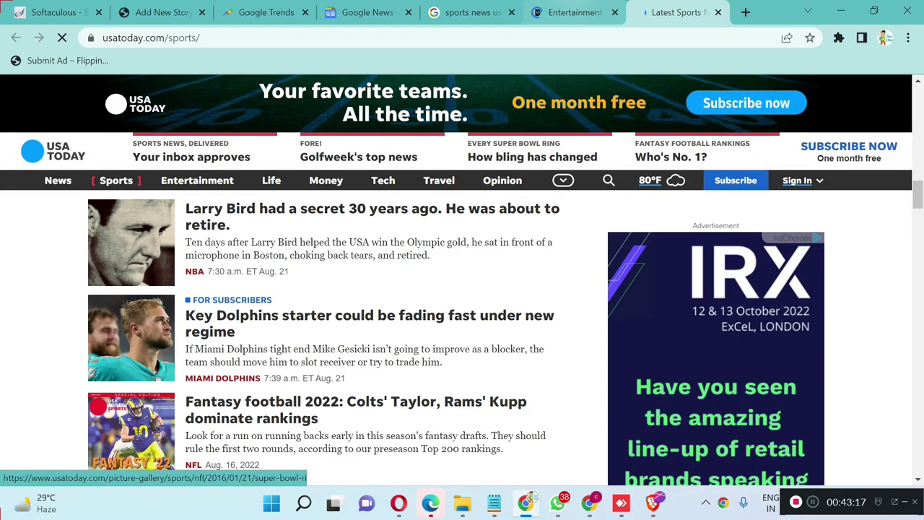
# Read E! Online's trending Georgia wedding story, then return to the story draft
pyautogui.hotkey('ctrl', 'shift', 'Tab')
pyautogui.scroll(-1, 177, 163)
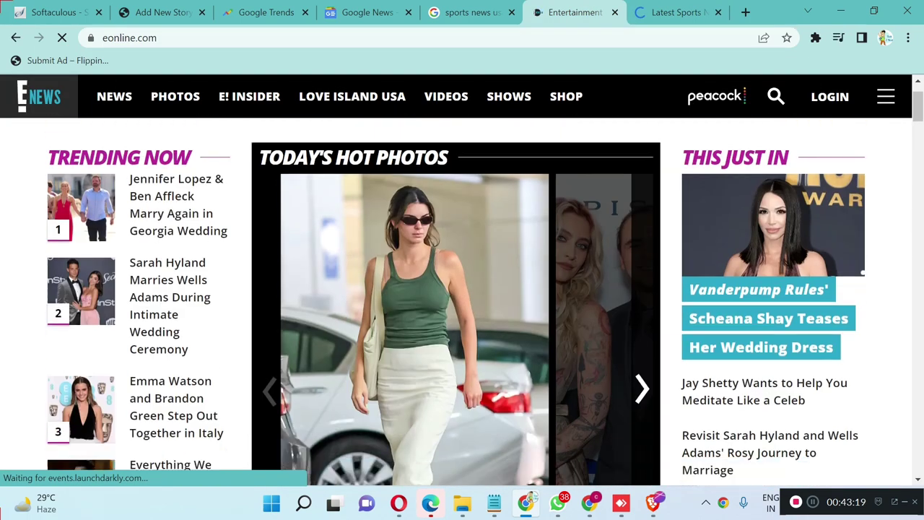
pyautogui.click(177, 163)
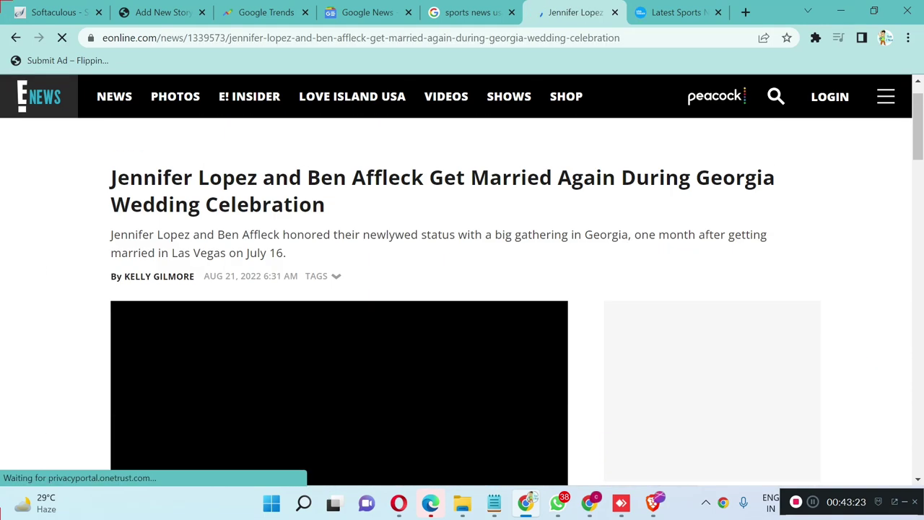
pyautogui.scroll(-2, 463, 289)
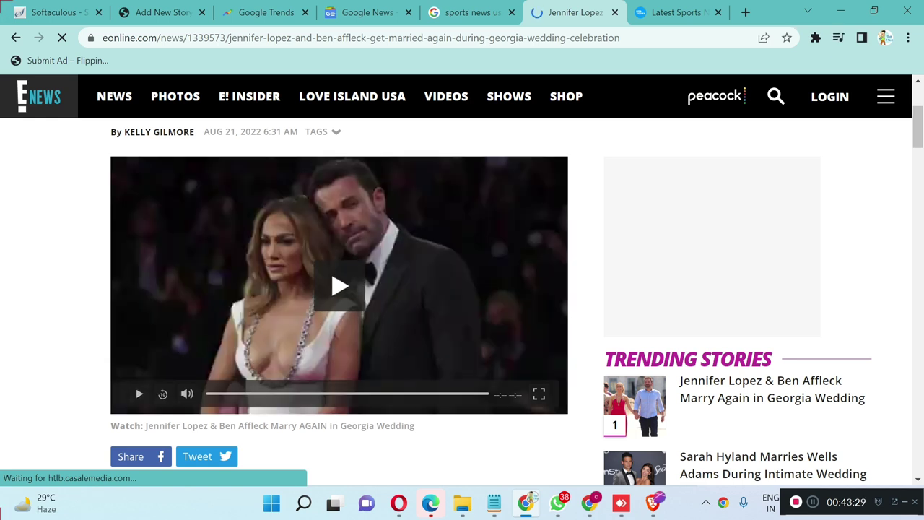
pyautogui.scroll(2, 462, 289)
pyautogui.hotkey('ctrl', 'shift', 'Tab')
pyautogui.hotkey('ctrl', 'shift', 'Tab')
pyautogui.hotkey('ctrl', 'shift', 'Tab')
pyautogui.hotkey('ctrl', 'shift', 'Tab')
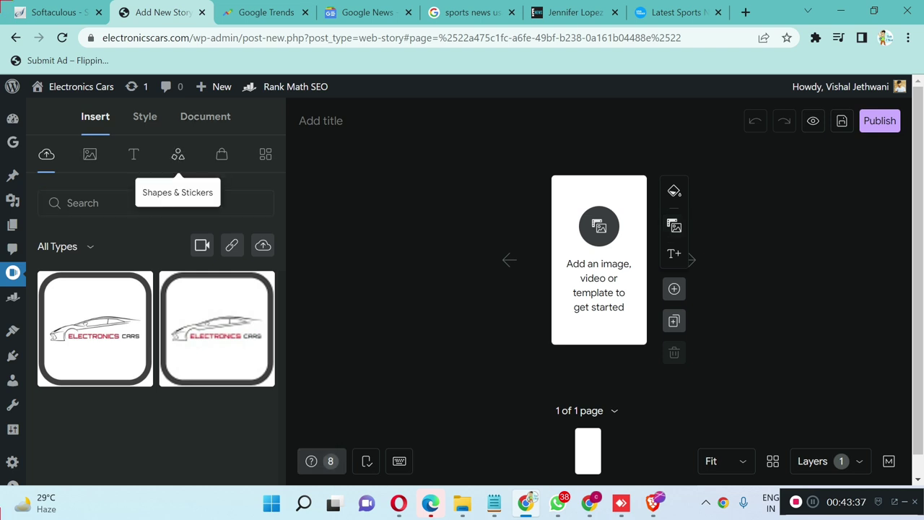
# Open the stock images and videos library and dismiss its terms notice
pyautogui.click(177, 153)
pyautogui.click(89, 154)
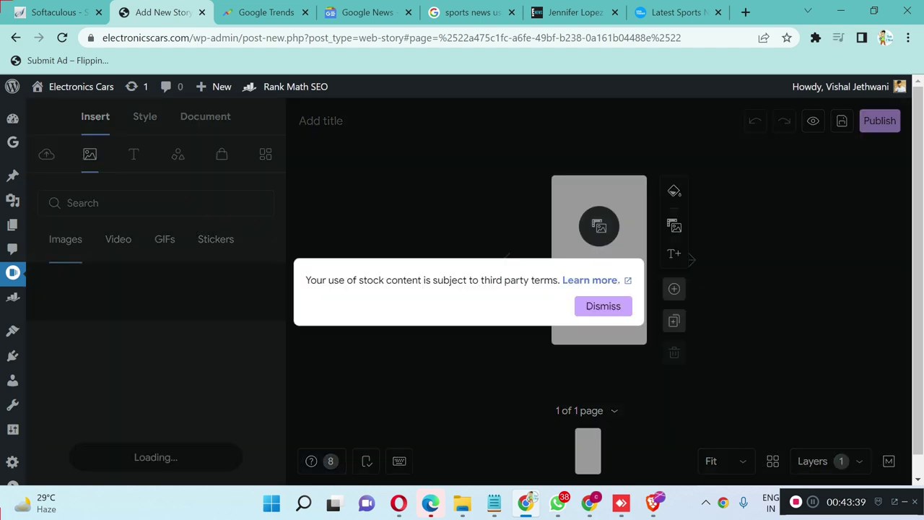
pyautogui.click(603, 306)
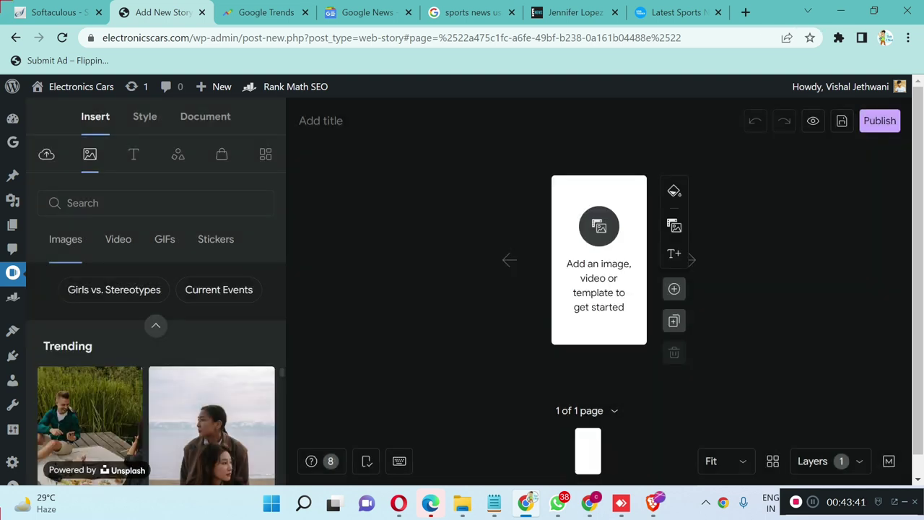
# Scroll through the Default page templates in the Page Templates tab
pyautogui.click(265, 154)
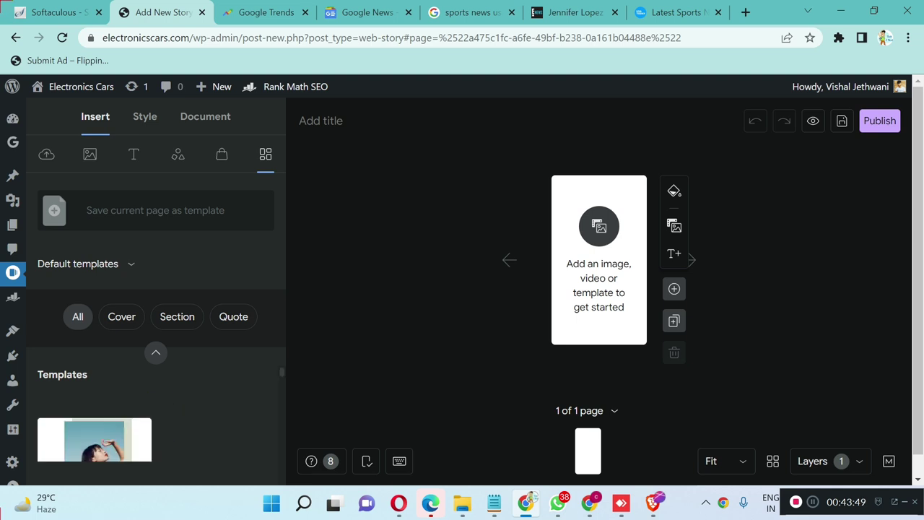
pyautogui.scroll(-5, 156, 419)
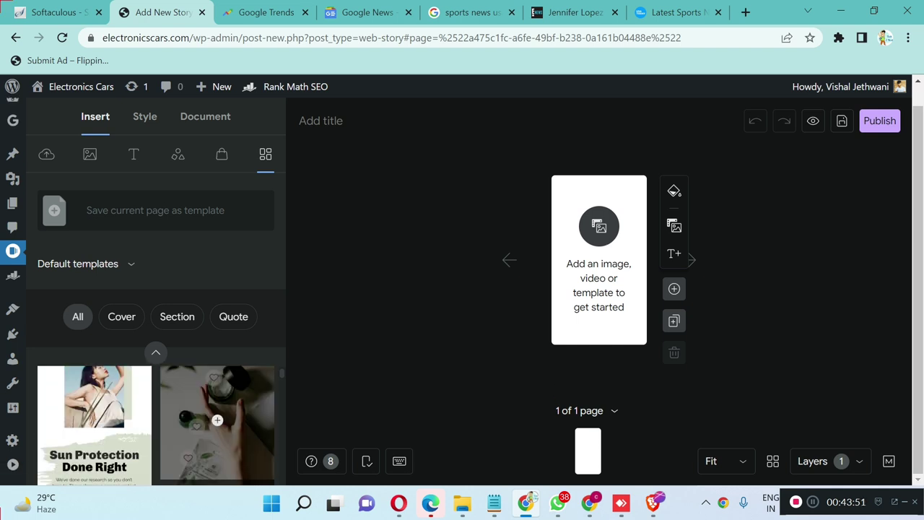
pyautogui.scroll(2, 156, 418)
pyautogui.scroll(-8, 155, 418)
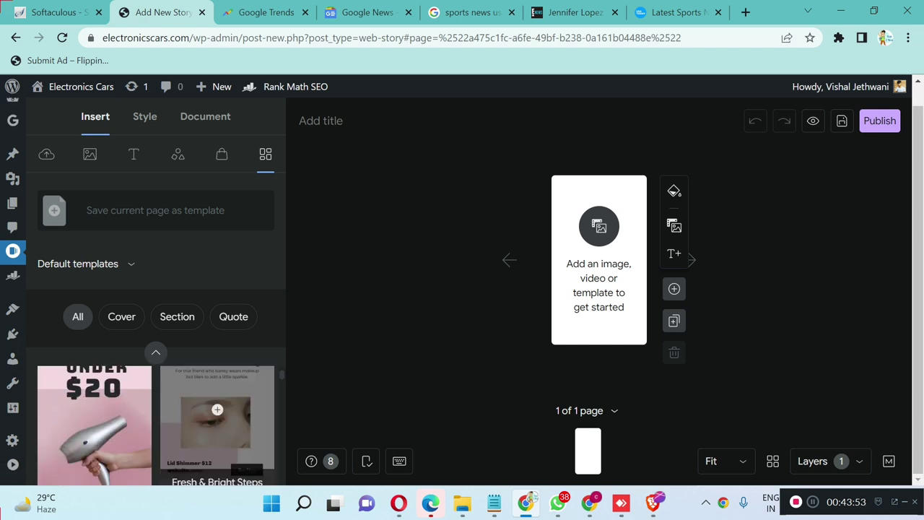
pyautogui.scroll(-8, 155, 426)
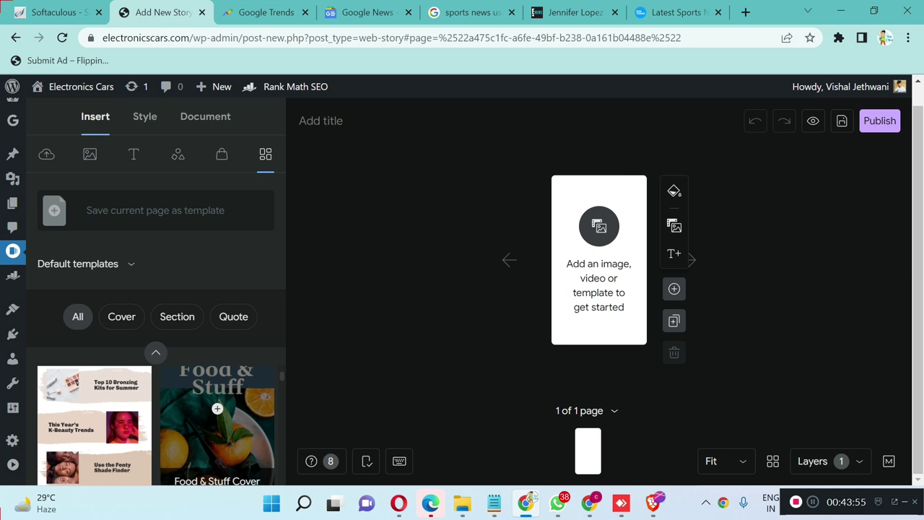
pyautogui.scroll(-10, 217, 419)
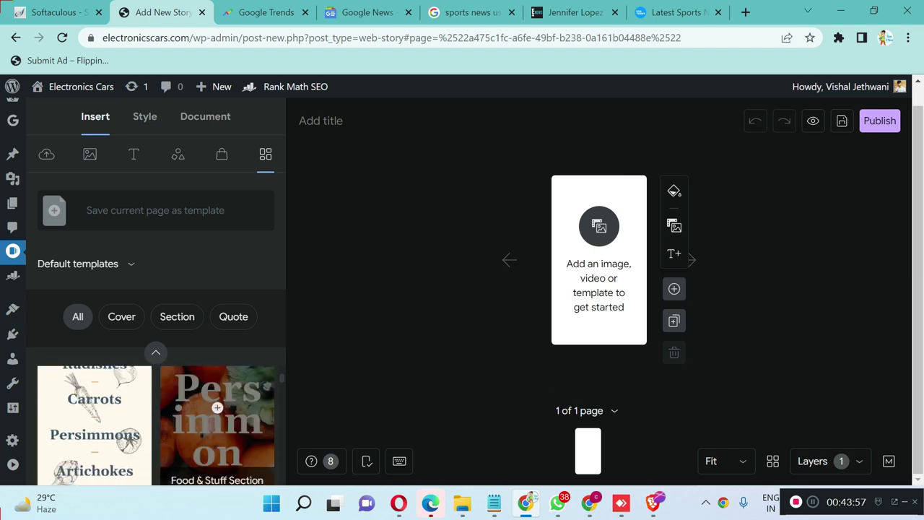
pyautogui.scroll(-8, 155, 426)
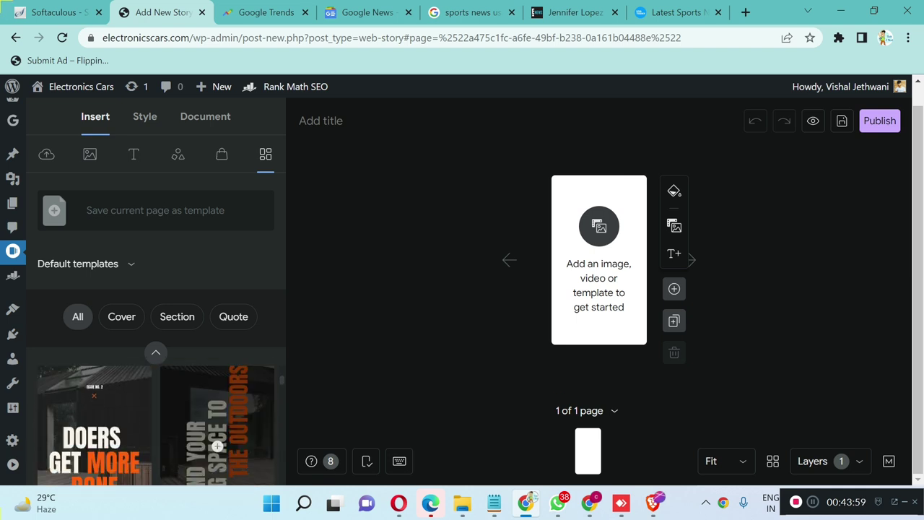
pyautogui.scroll(-1, 216, 439)
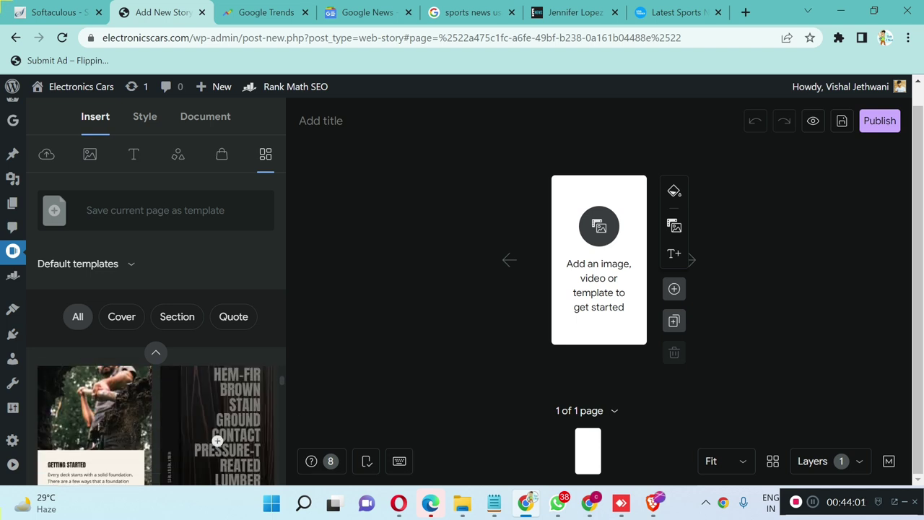
pyautogui.moveTo(95, 441)
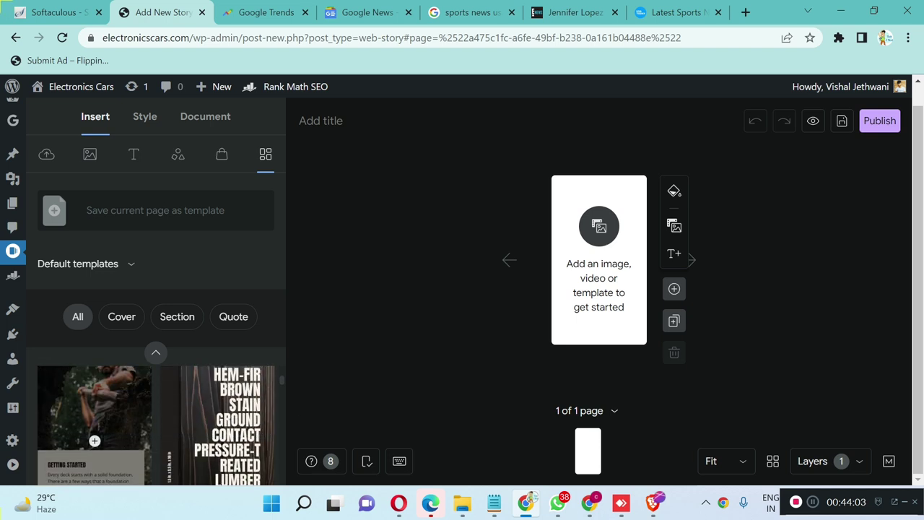
pyautogui.scroll(-1, 95, 440)
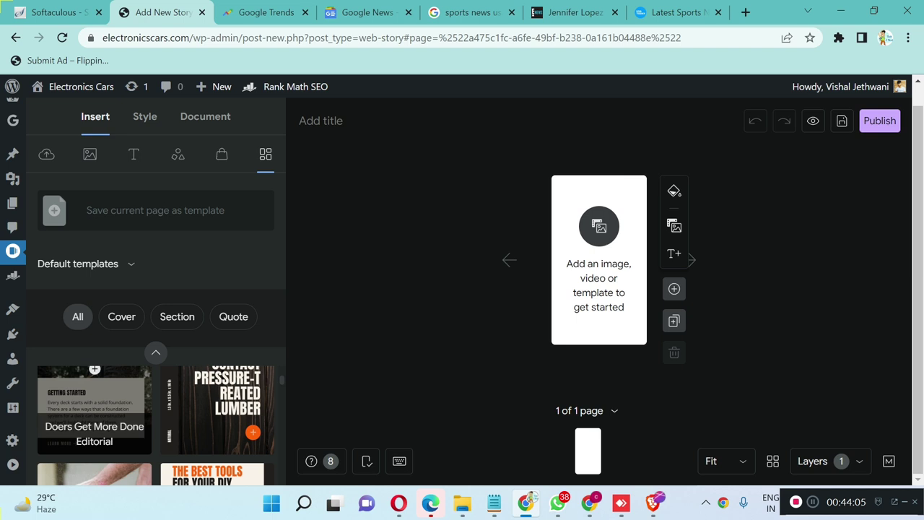
# Add the Doers Get More Done Editorial template page and delete the blank first page
pyautogui.click(95, 426)
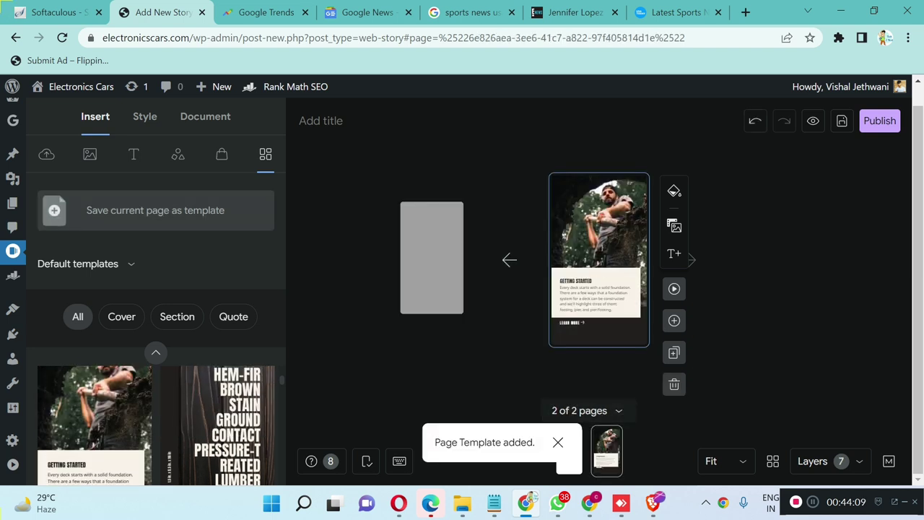
pyautogui.click(558, 442)
pyautogui.click(569, 450)
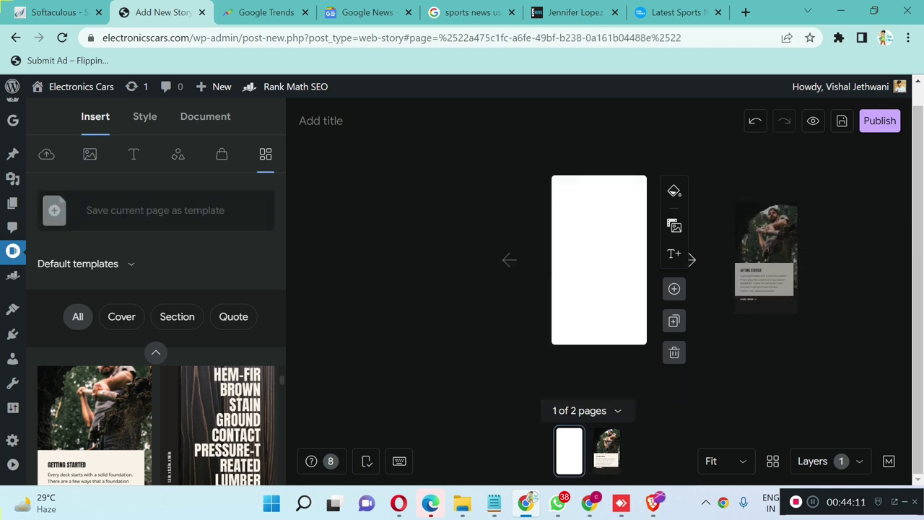
pyautogui.click(674, 353)
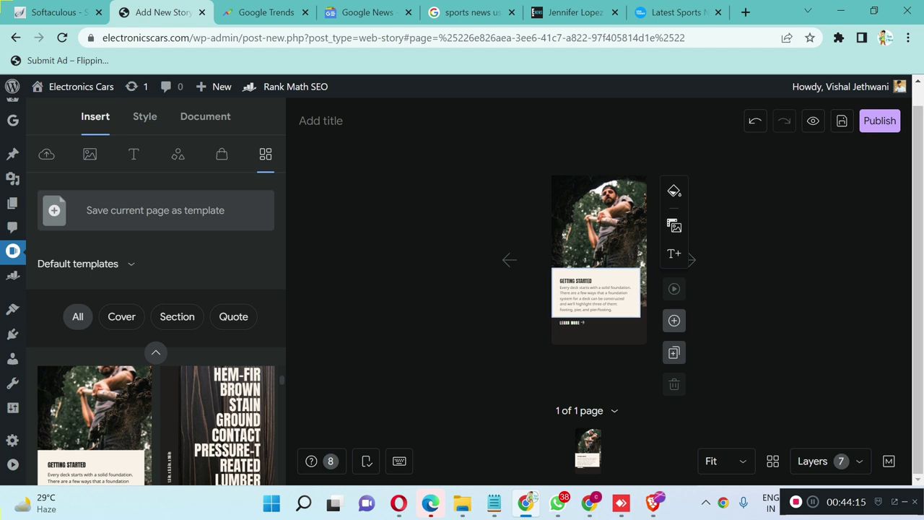
# Remove the LEARN MORE link and GETTING STARTED heading, and reposition the body text
pyautogui.click(599, 224)
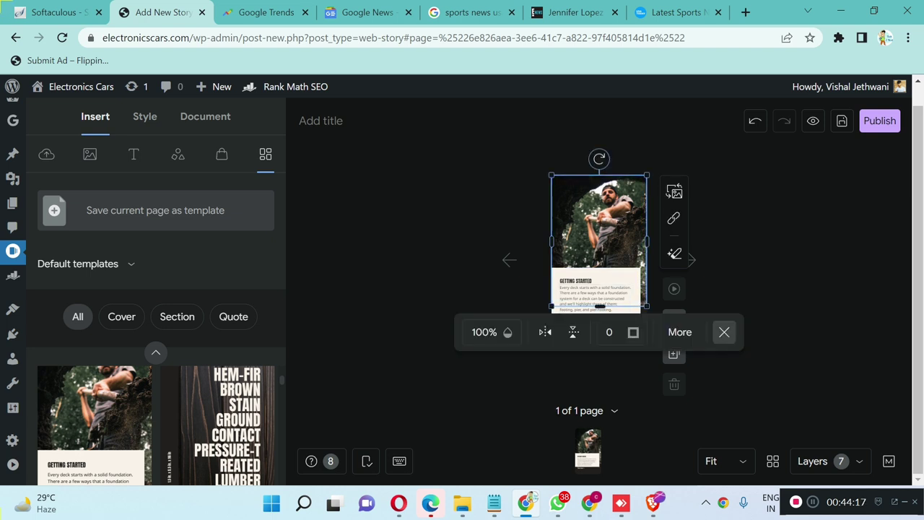
pyautogui.press('Escape')
pyautogui.click(583, 322)
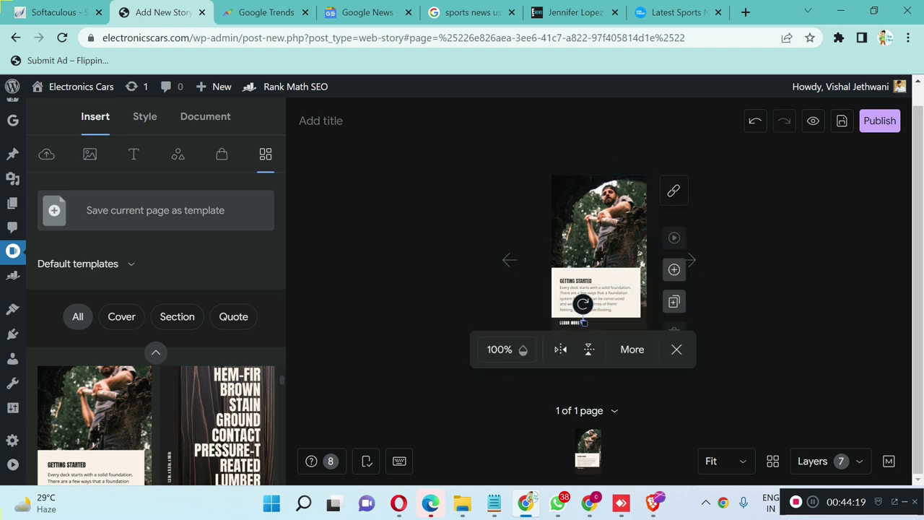
pyautogui.press('Delete')
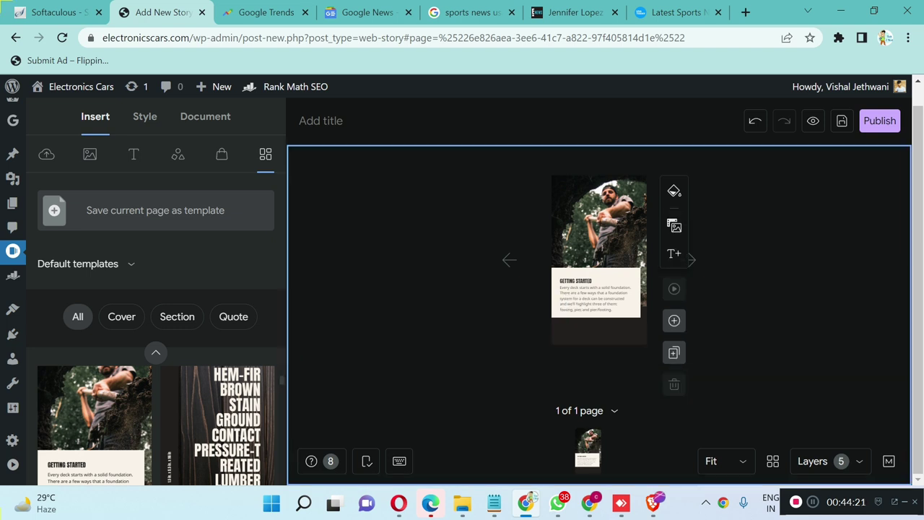
pyautogui.moveTo(596, 298); pyautogui.dragTo(598, 316)
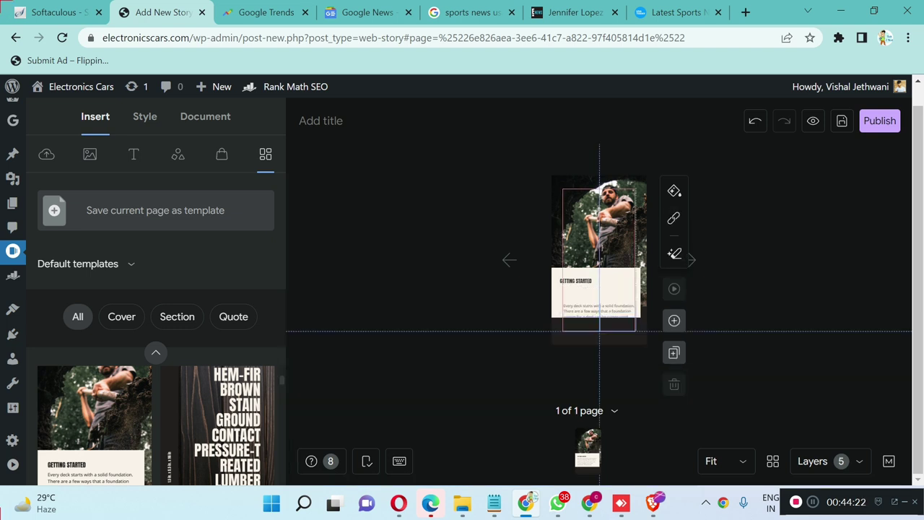
pyautogui.click(586, 280)
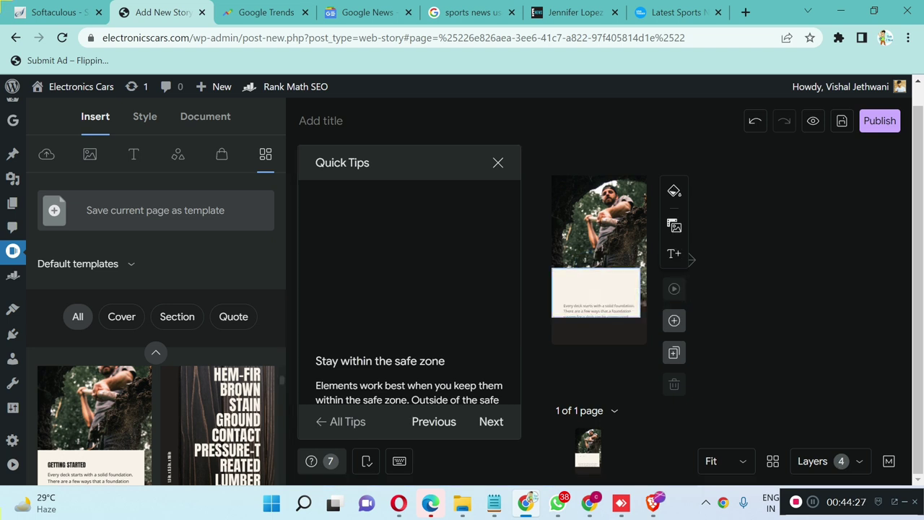
pyautogui.press('Delete')
pyautogui.moveTo(563, 313); pyautogui.dragTo(558, 312)
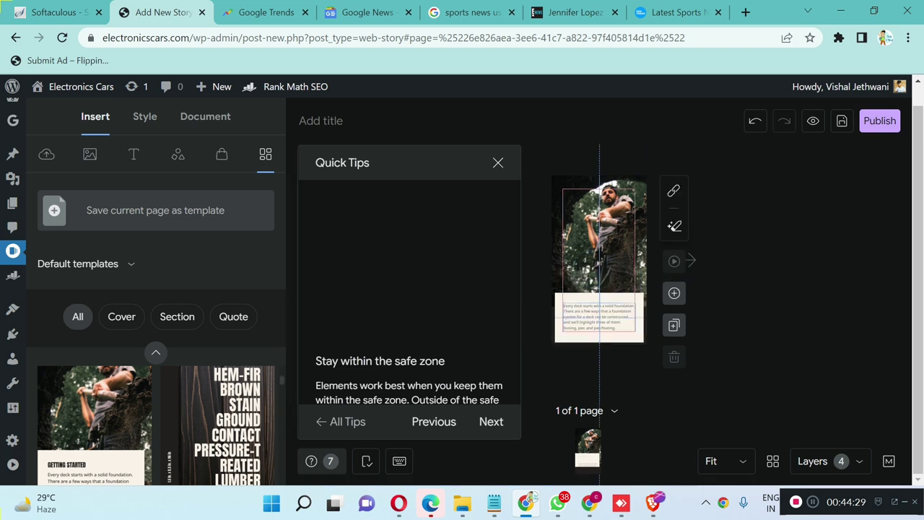
# Shorten the caption text and set its font size to 30
pyautogui.click(600, 315)
pyautogui.doubleClick(599, 314)
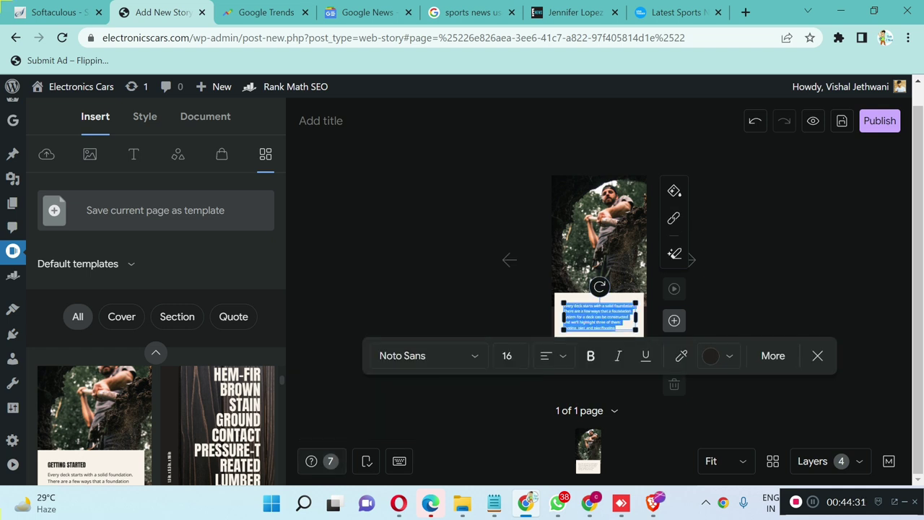
pyautogui.click(614, 322)
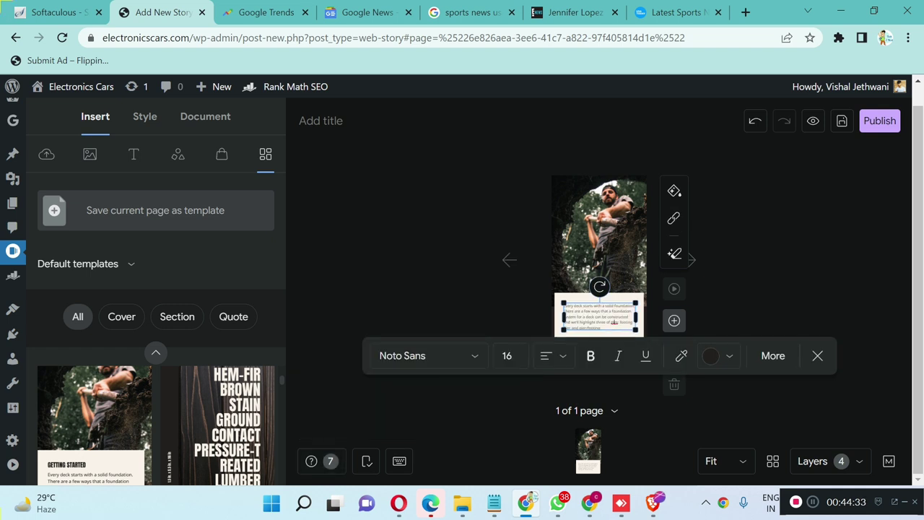
pyautogui.press('BackSpace')
pyautogui.press('BackSpace')
pyautogui.press('BackSpace')
pyautogui.press('BackSpace')
pyautogui.press('BackSpace')
pyautogui.press('BackSpace')
pyautogui.press('BackSpace')
pyautogui.press('BackSpace')
pyautogui.press('BackSpace')
pyautogui.press('BackSpace')
pyautogui.press('BackSpace')
pyautogui.press('BackSpace')
pyautogui.press('BackSpace')
pyautogui.press('BackSpace')
pyautogui.press('BackSpace')
pyautogui.press('BackSpace')
pyautogui.press('BackSpace')
pyautogui.press('BackSpace')
pyautogui.press('BackSpace')
pyautogui.press('BackSpace')
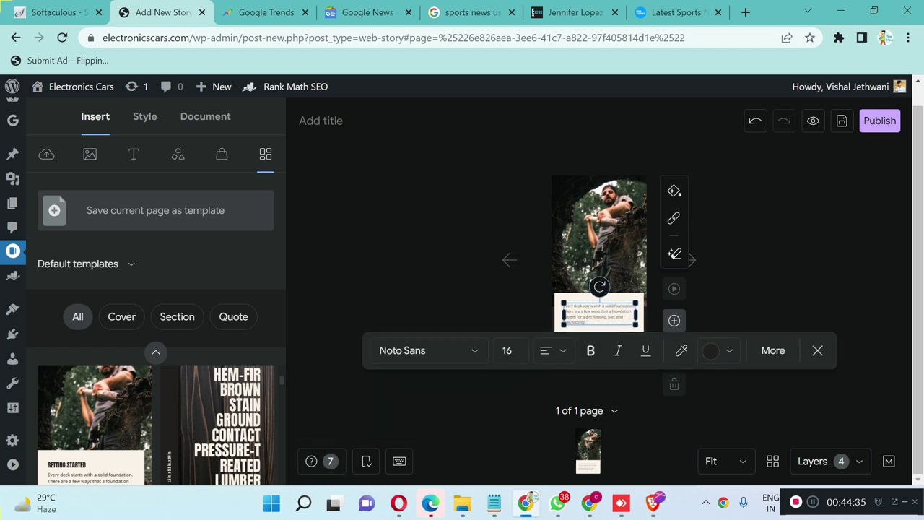
pyautogui.press('BackSpace')
pyautogui.press('BackSpace')
pyautogui.press('BackSpace')
pyautogui.press('BackSpace')
pyautogui.press('BackSpace')
pyautogui.press('BackSpace')
pyautogui.press('BackSpace')
pyautogui.press('BackSpace')
pyautogui.press('BackSpace')
pyautogui.press('BackSpace')
pyautogui.hotkey('ctrl', 'a')
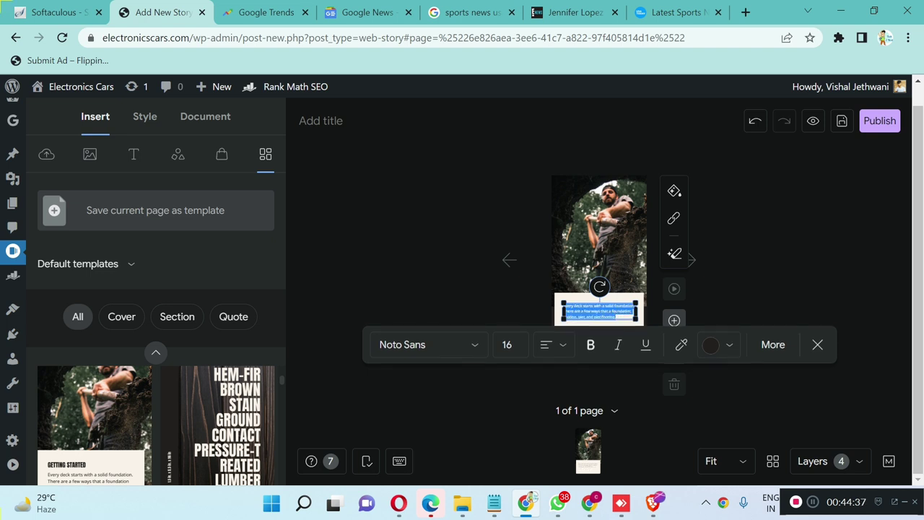
pyautogui.click(507, 345)
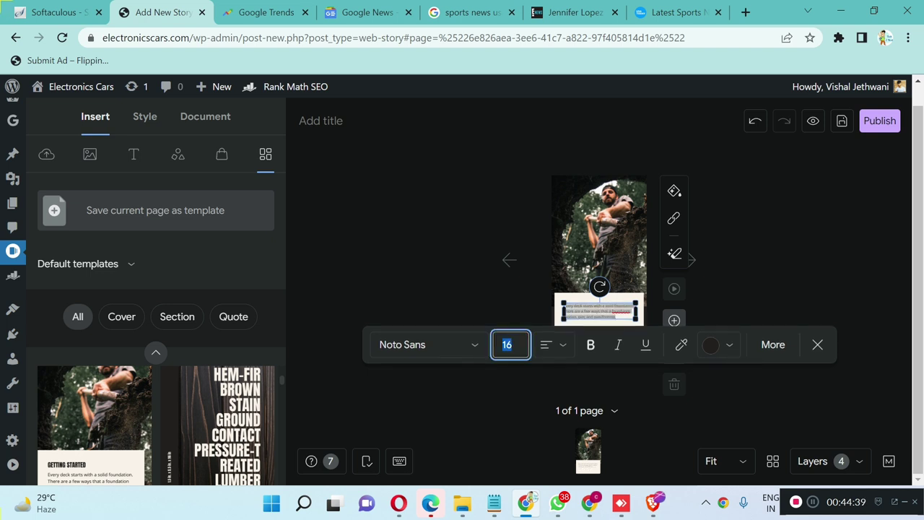
pyautogui.write('30')
pyautogui.press('Return')
pyautogui.press('Escape')
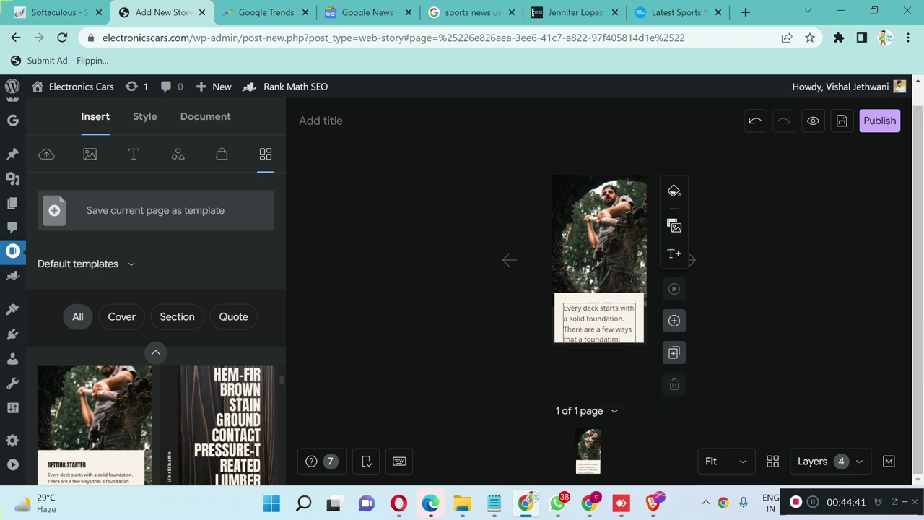
pyautogui.click(598, 318)
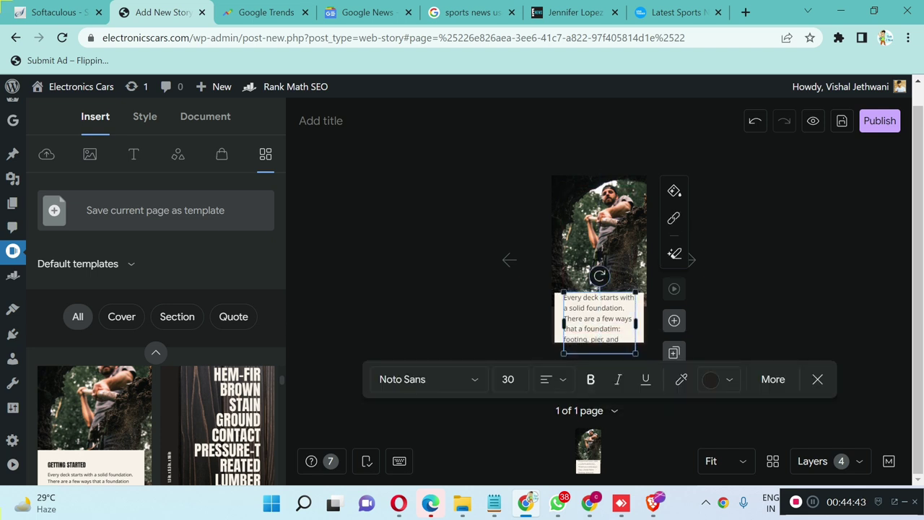
pyautogui.click(619, 329)
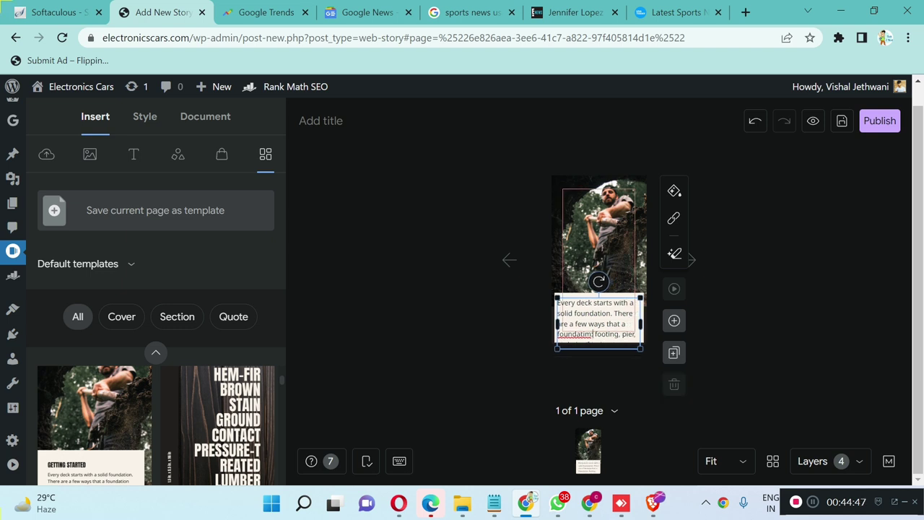
# Make the photo fill the page as its full-bleed background
pyautogui.click(600, 231)
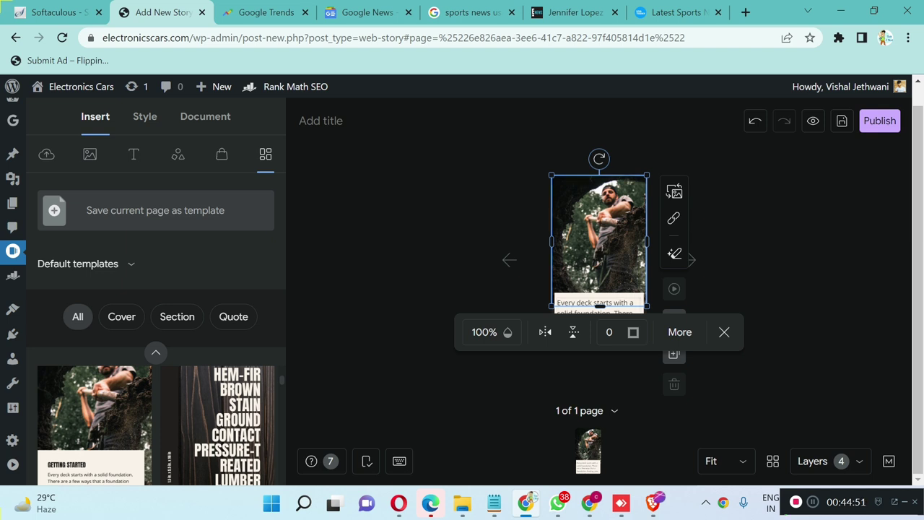
pyautogui.moveTo(600, 231); pyautogui.dragTo(600, 232)
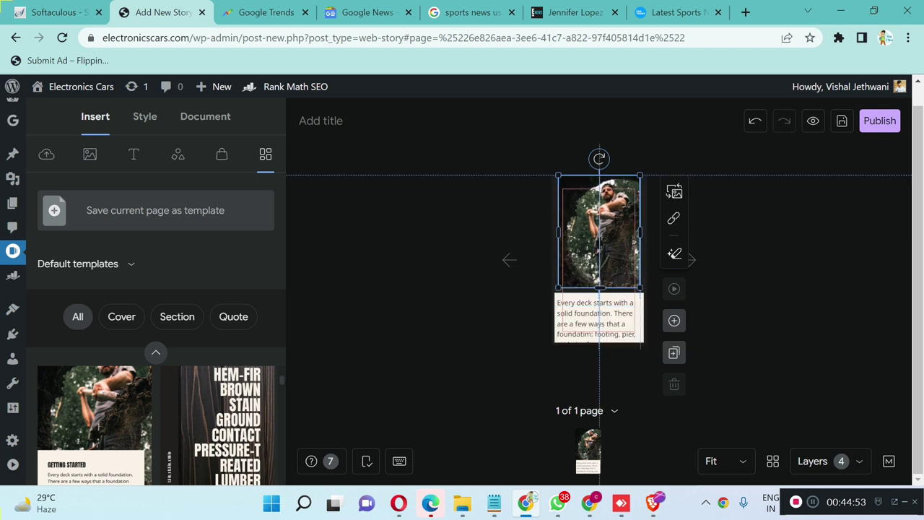
pyautogui.moveTo(599, 233); pyautogui.dragTo(600, 232)
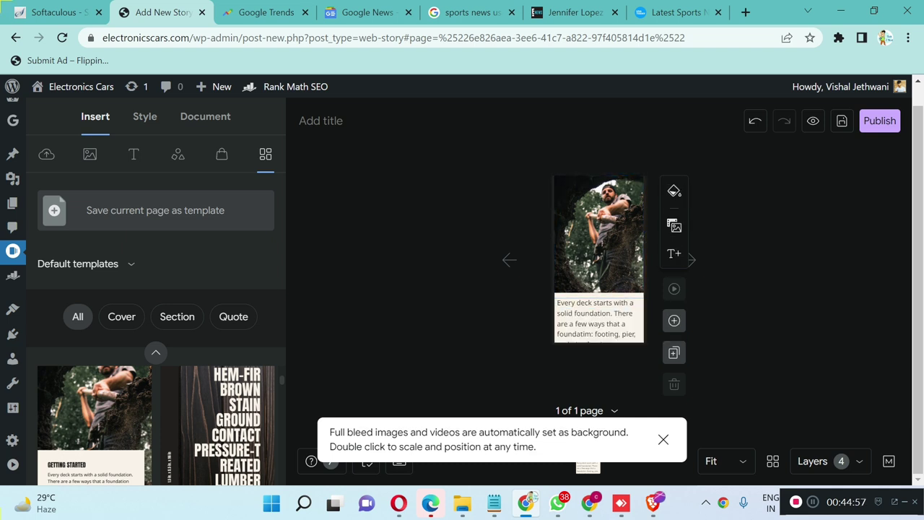
pyautogui.click(177, 154)
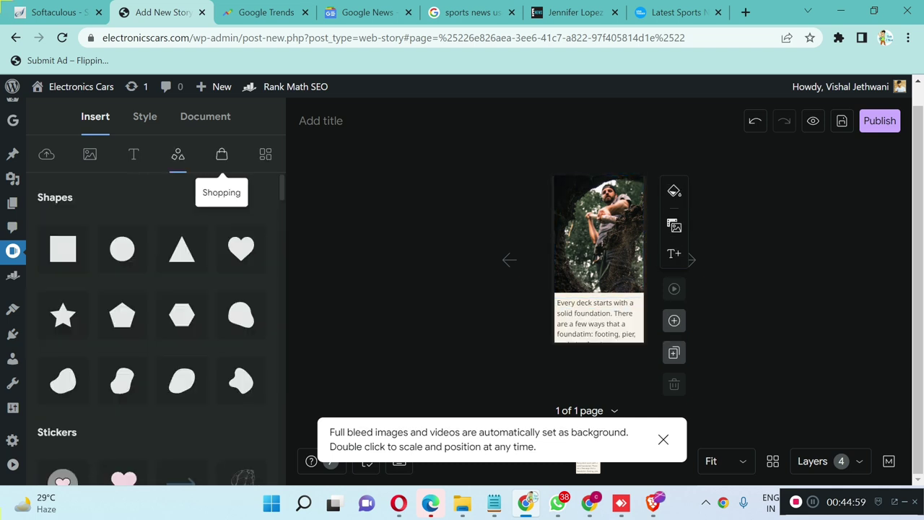
pyautogui.click(265, 154)
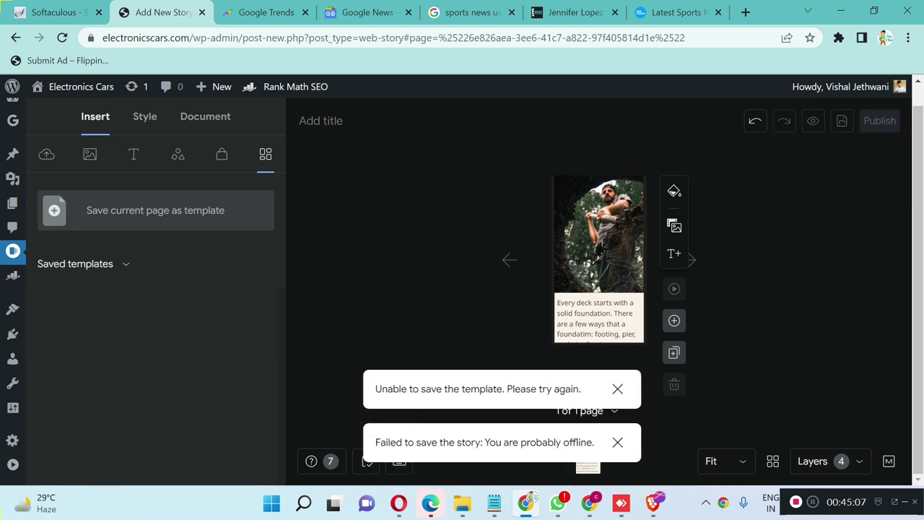
# Select the template-save error, then connect to the first Wi-Fi network in Quick Settings
pyautogui.tripleClick(479, 389)
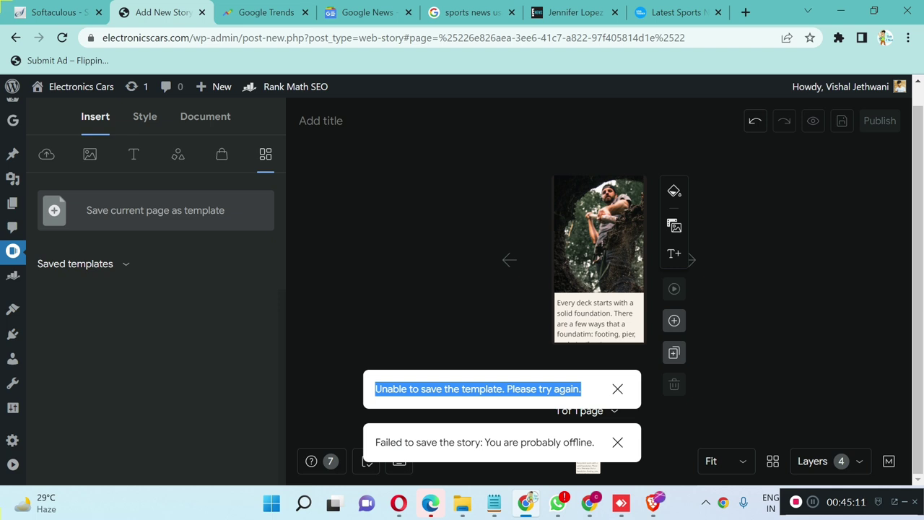
pyautogui.click(816, 502)
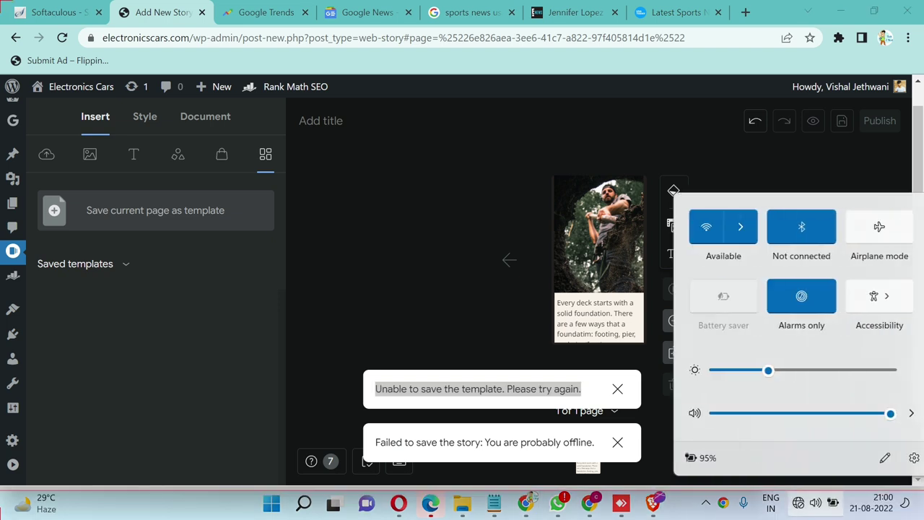
pyautogui.click(741, 227)
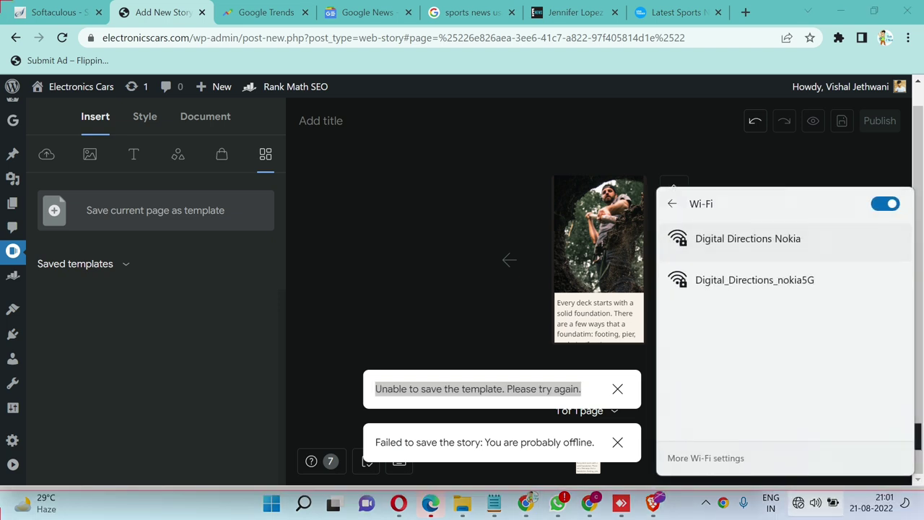
pyautogui.click(748, 239)
pyautogui.click(849, 304)
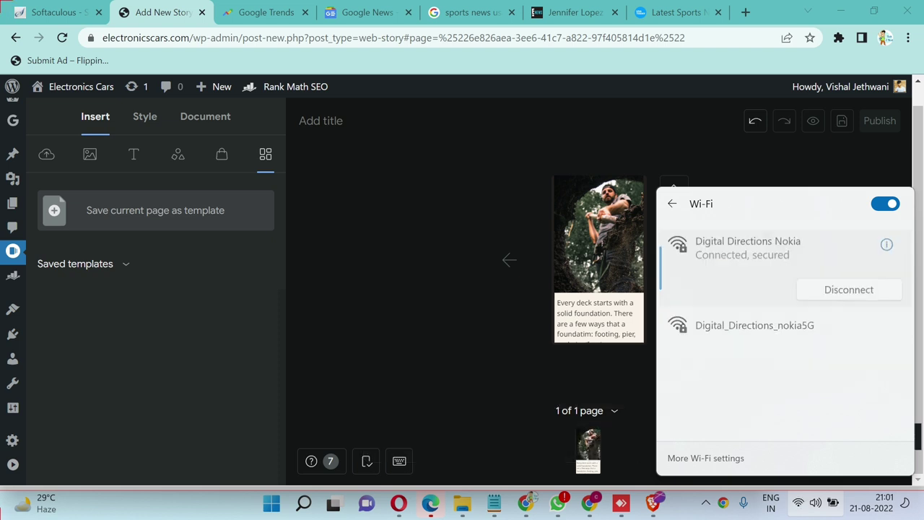
pyautogui.click(532, 496)
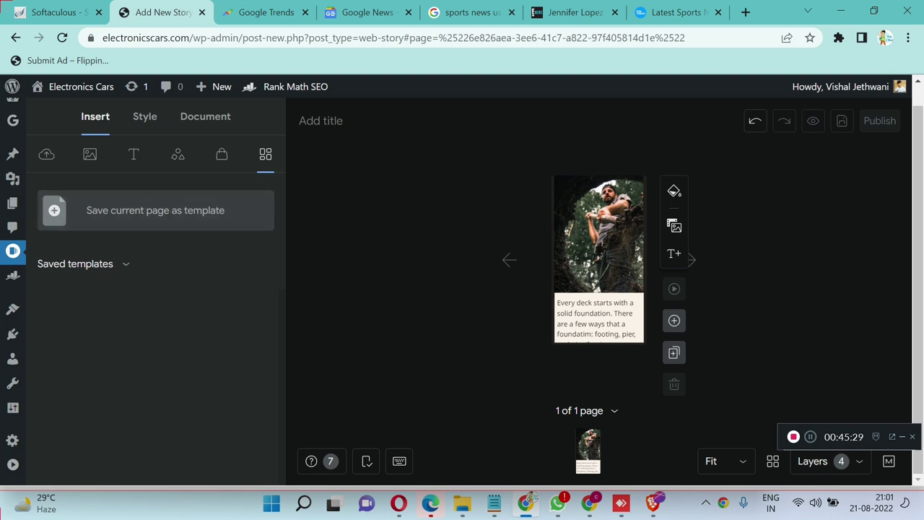
# Reload the editor tab, which now shows 'This site can't be reached'
pyautogui.press('F5')
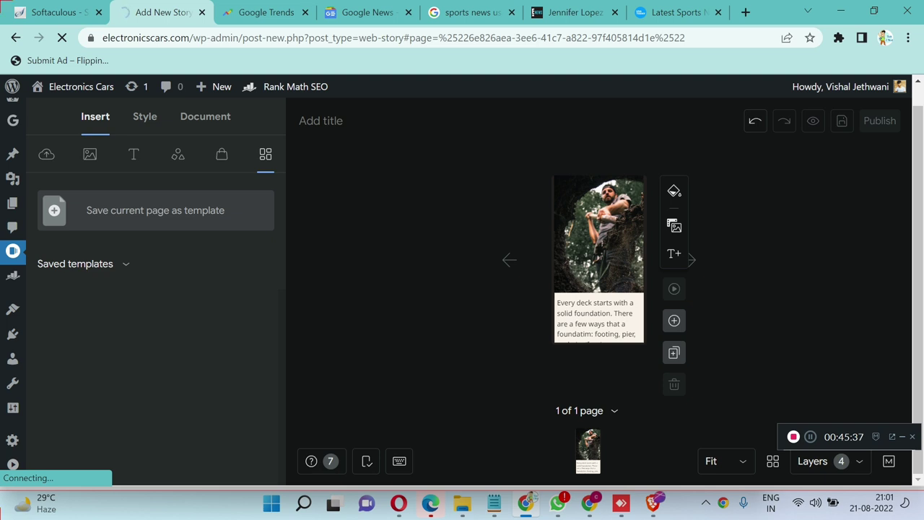
pyautogui.press('super+a')
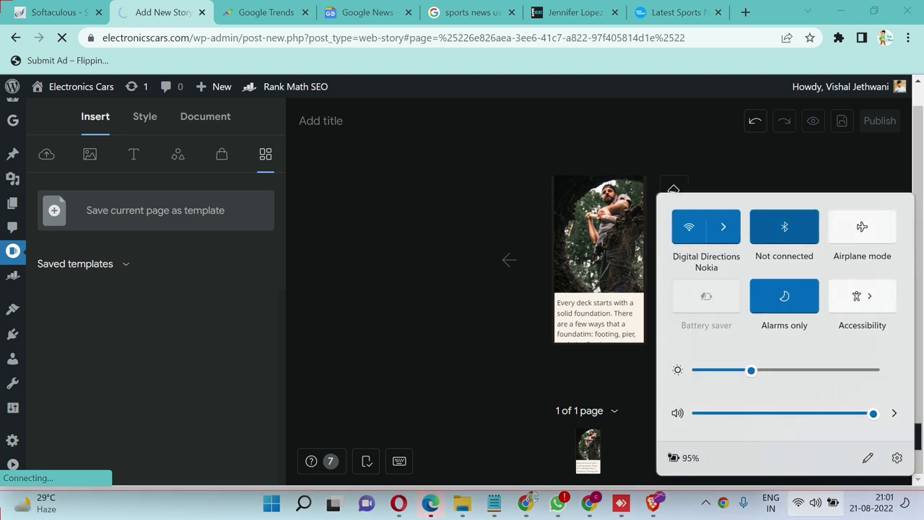
pyautogui.press('Escape')
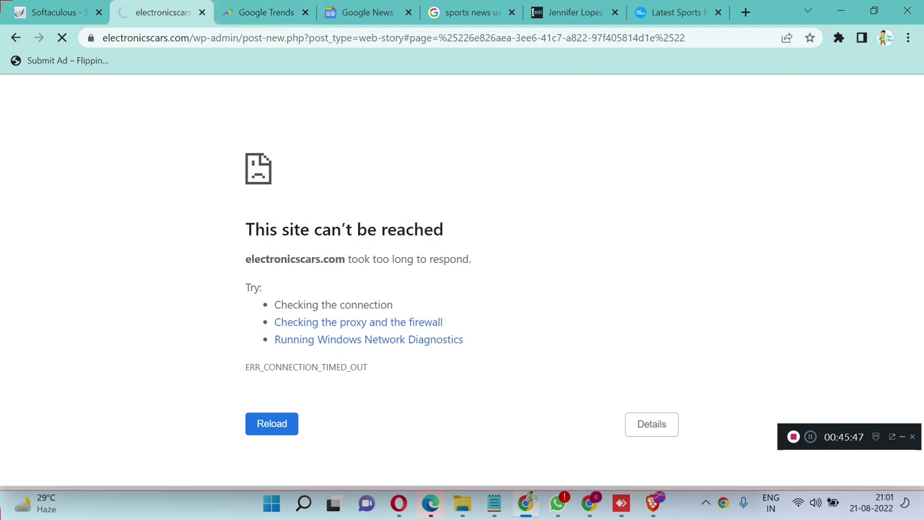
# Reload the Google Trends tab, then return to the story editor tab
pyautogui.hotkey('ctrl', 'Tab')
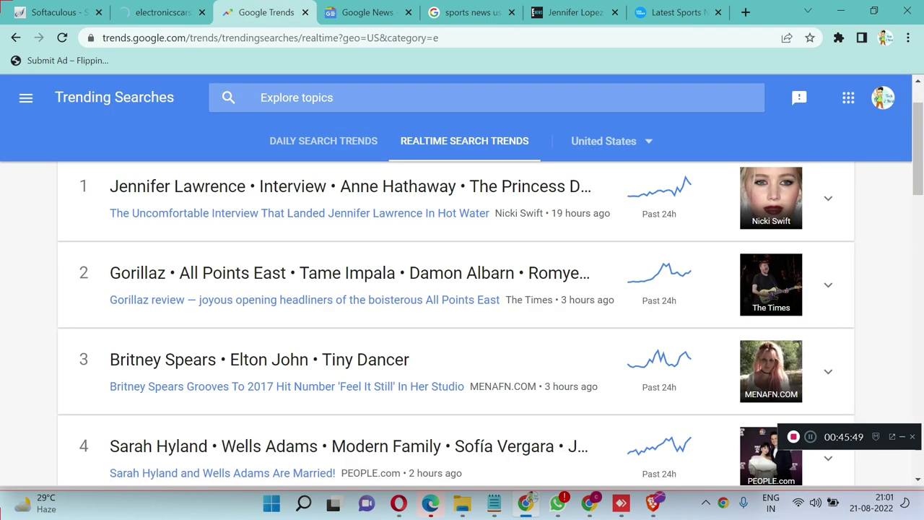
pyautogui.press('F5')
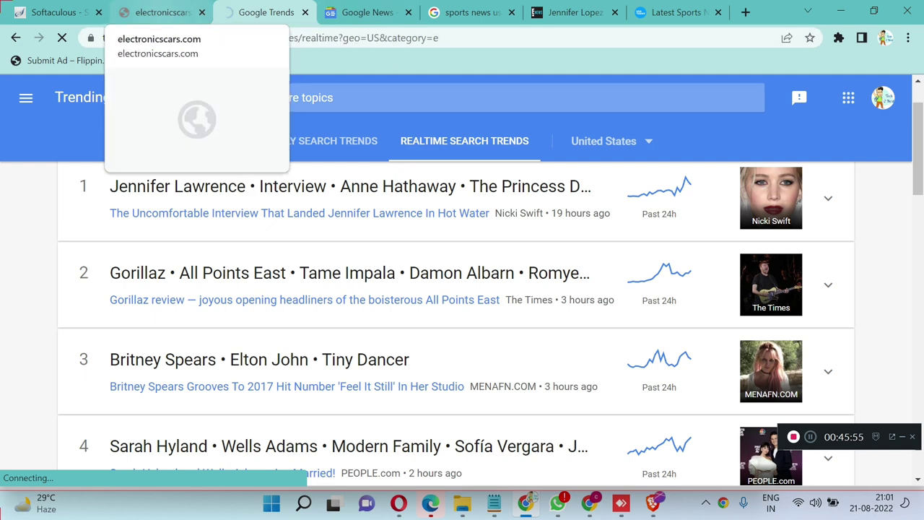
pyautogui.hotkey('ctrl', 'shift', 'Tab')
pyautogui.hotkey('ctrl', 'Tab')
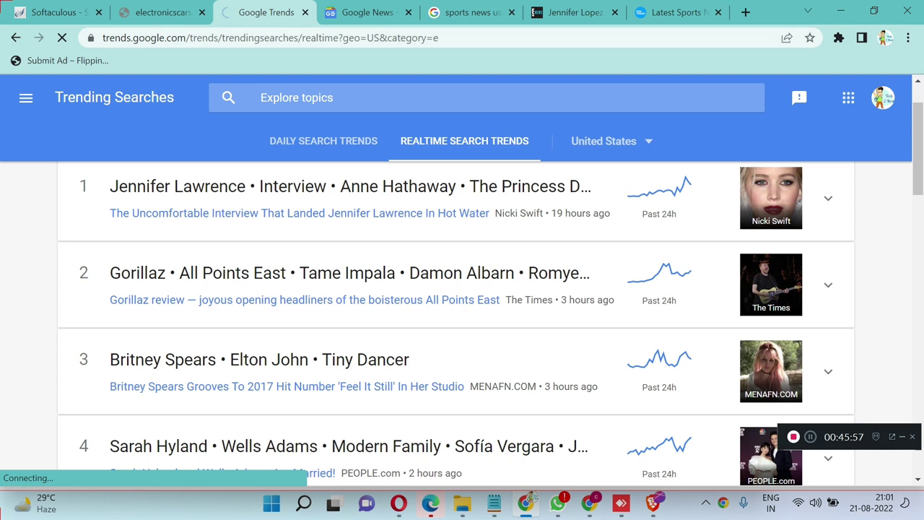
pyautogui.hotkey('ctrl', 'shift', 'Tab')
# Connect to the OnePlus 6 Wi-Fi network and reload the failed editor page
pyautogui.press('super+a')
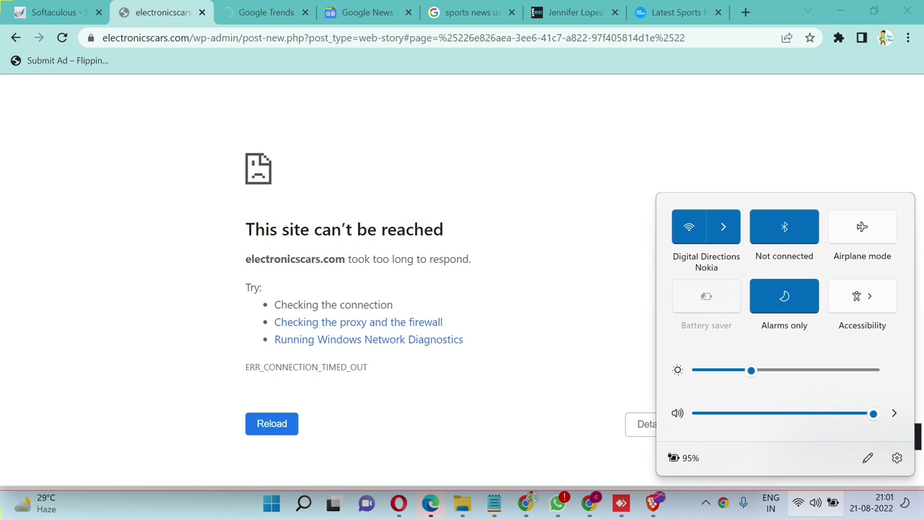
pyautogui.click(723, 226)
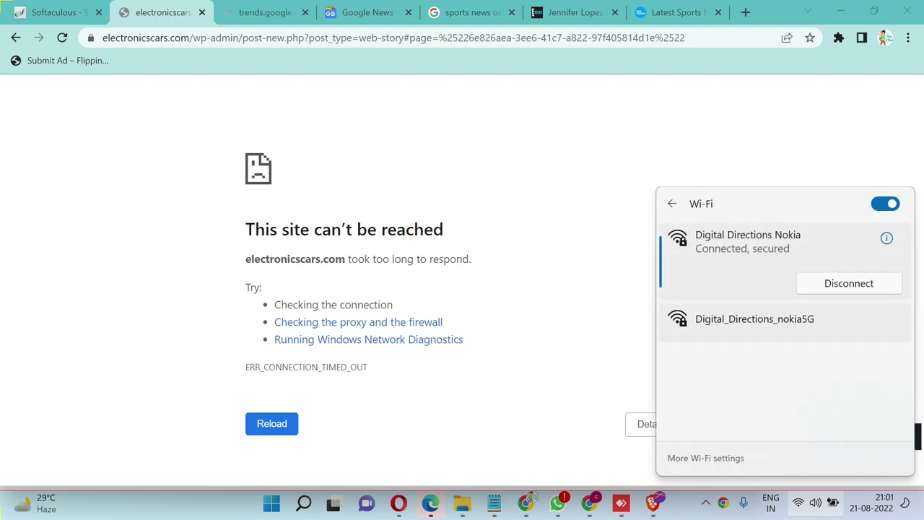
pyautogui.click(815, 503)
pyautogui.click(816, 503)
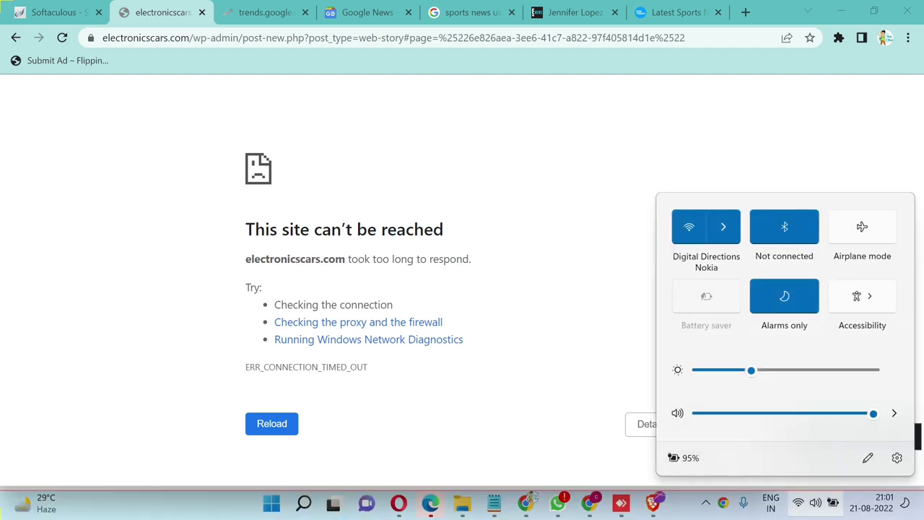
pyautogui.click(724, 227)
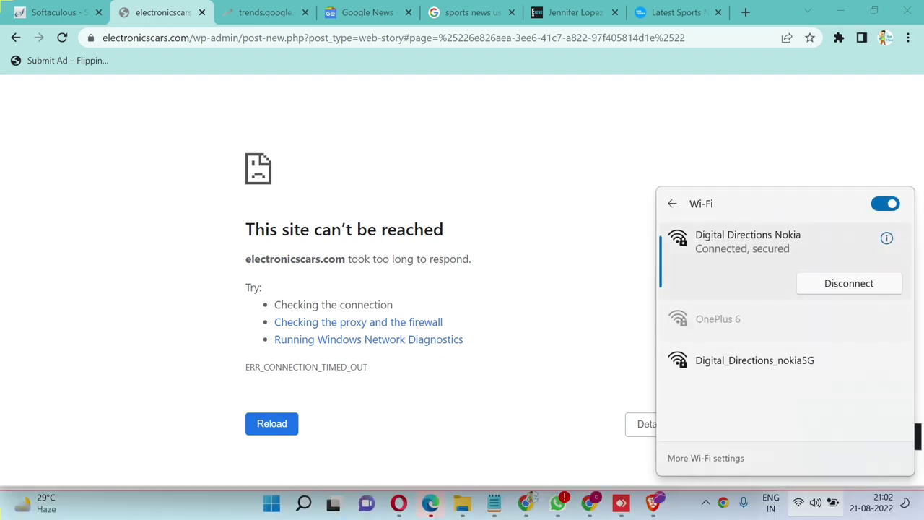
pyautogui.click(715, 261)
pyautogui.click(808, 347)
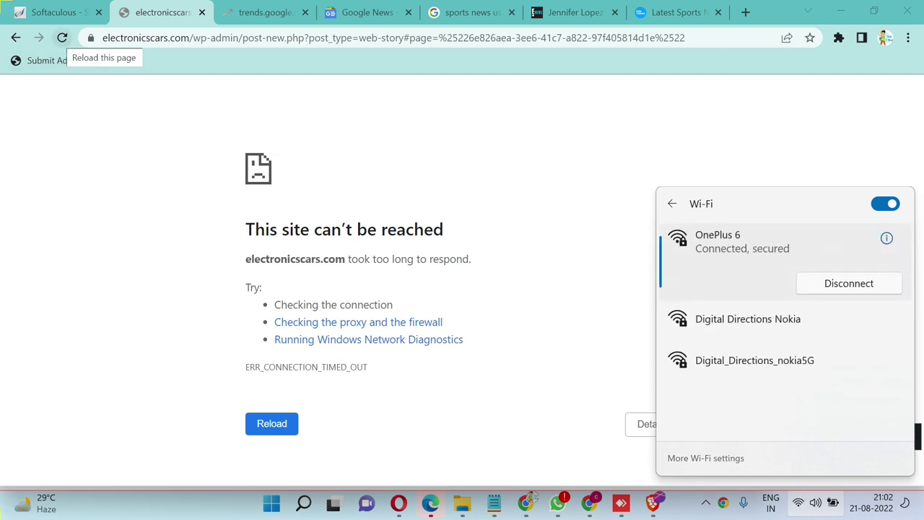
pyautogui.click(62, 38)
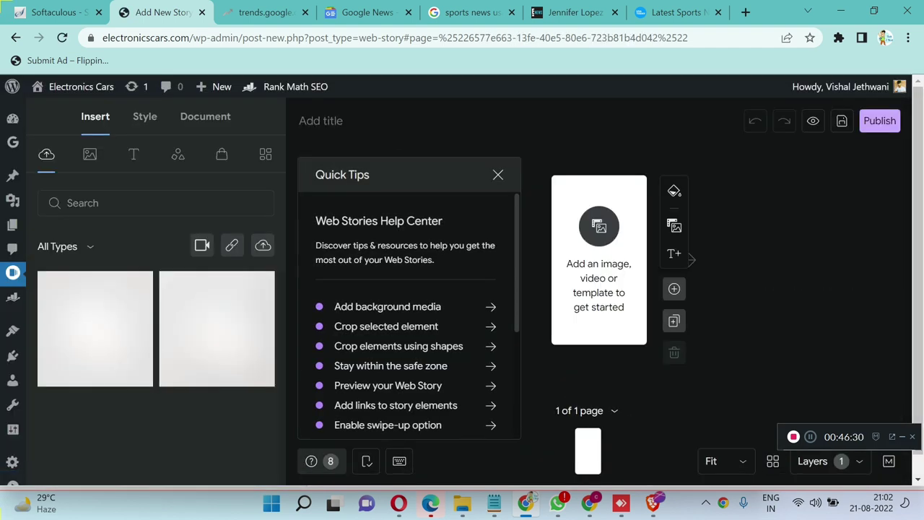
# Dismiss Quick Tips and insert the Getting Started page template as page two
pyautogui.click(498, 175)
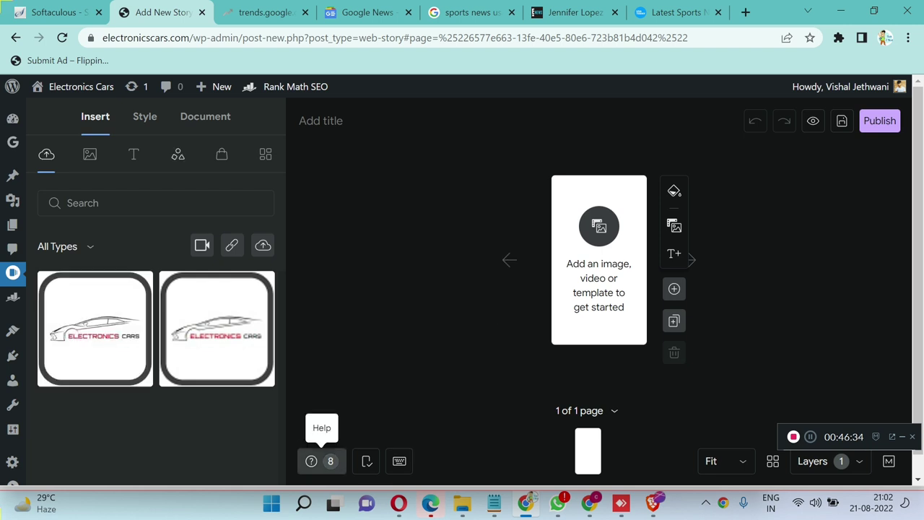
pyautogui.click(178, 153)
pyautogui.click(265, 154)
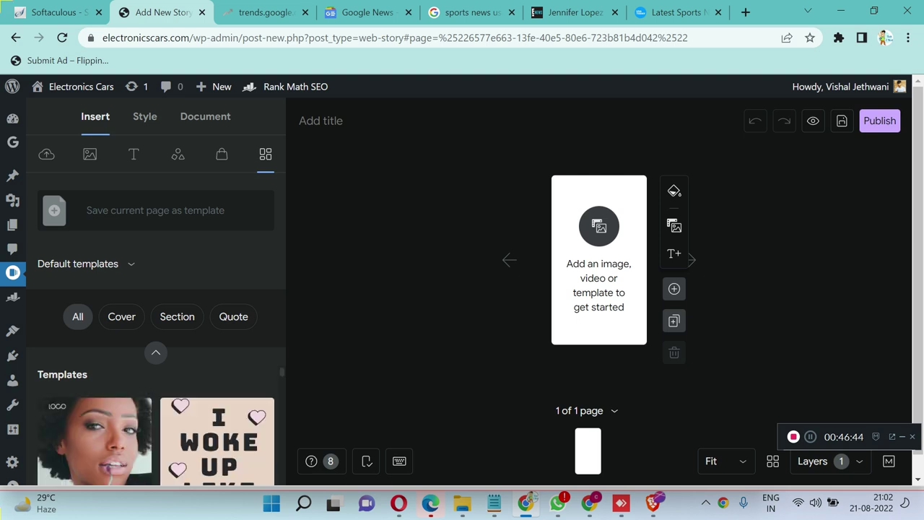
pyautogui.scroll(-10, 156, 426)
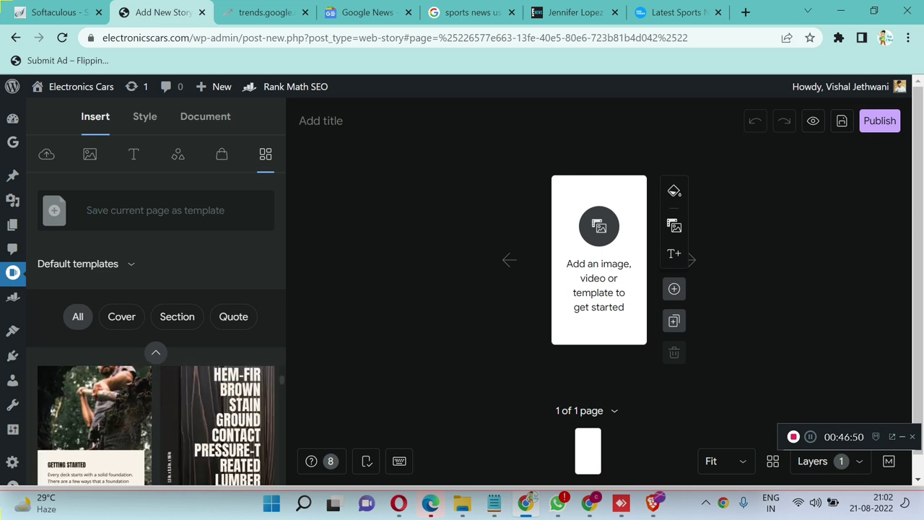
pyautogui.click(94, 441)
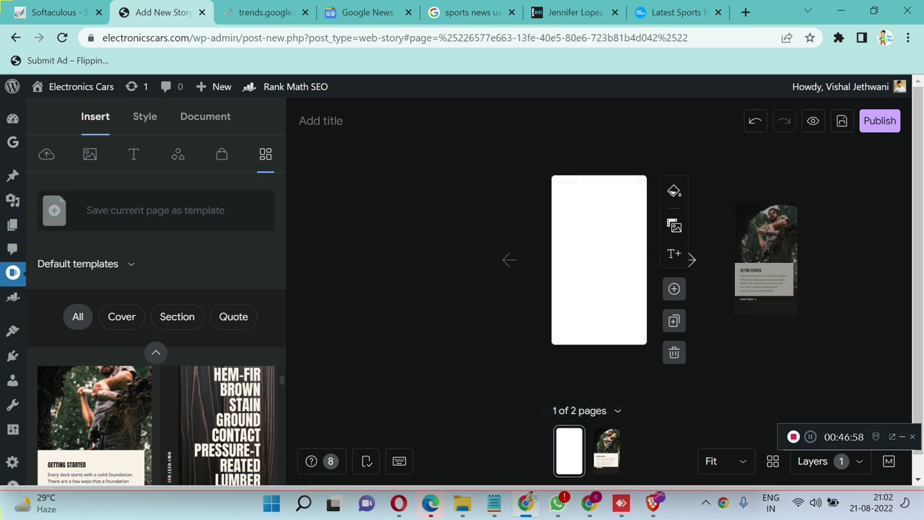
# Delete the blank first page and the LEARN MORE, arrow and GETTING STARTED layers
pyautogui.click(674, 352)
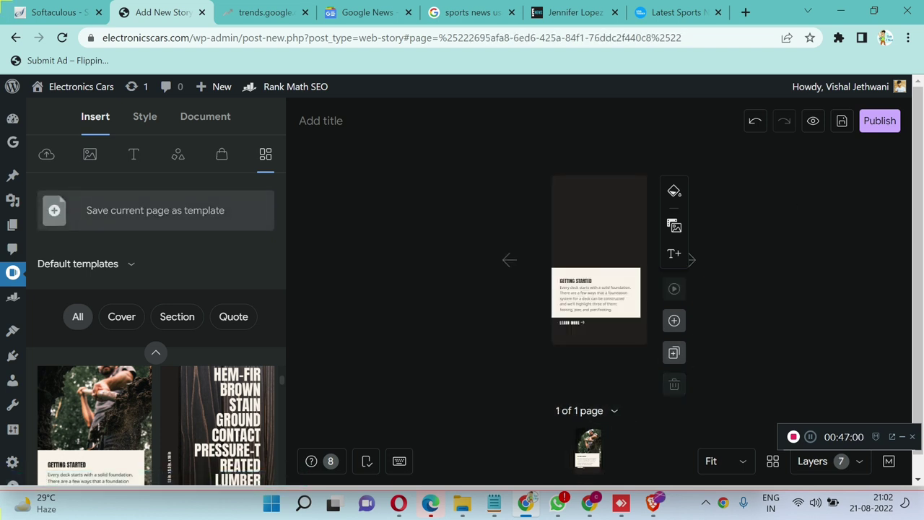
pyautogui.press('Tab')
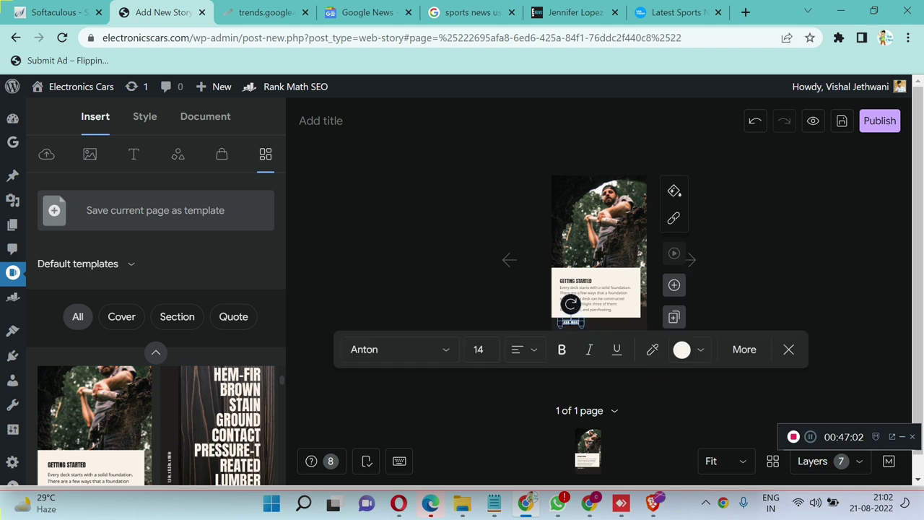
pyautogui.press('Delete')
pyautogui.press('Tab')
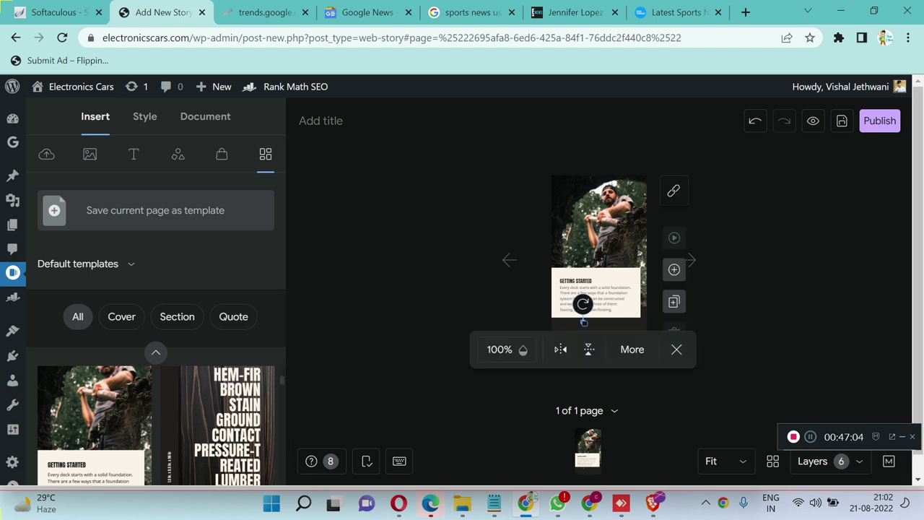
pyautogui.press('Delete')
pyautogui.press('Tab')
pyautogui.press('Delete')
# Trim the paragraph's third line and set its font size to 30
pyautogui.press('Tab')
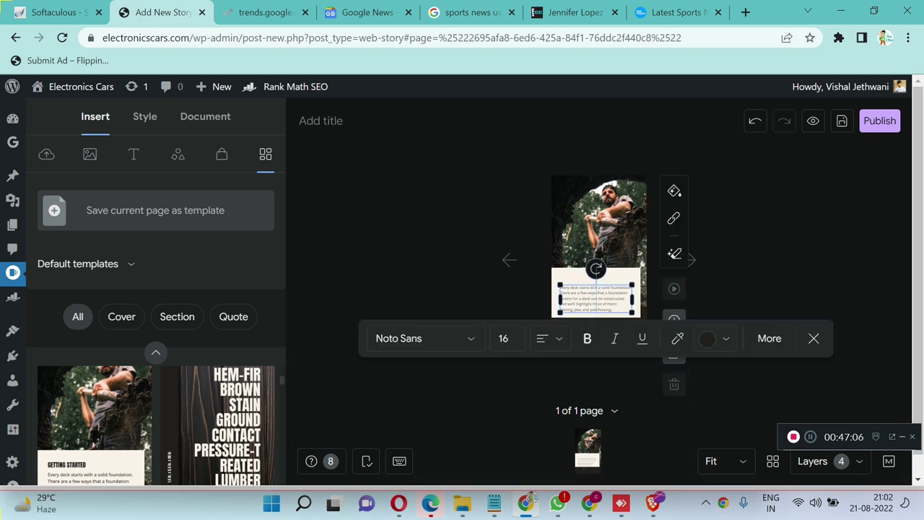
pyautogui.press('Return')
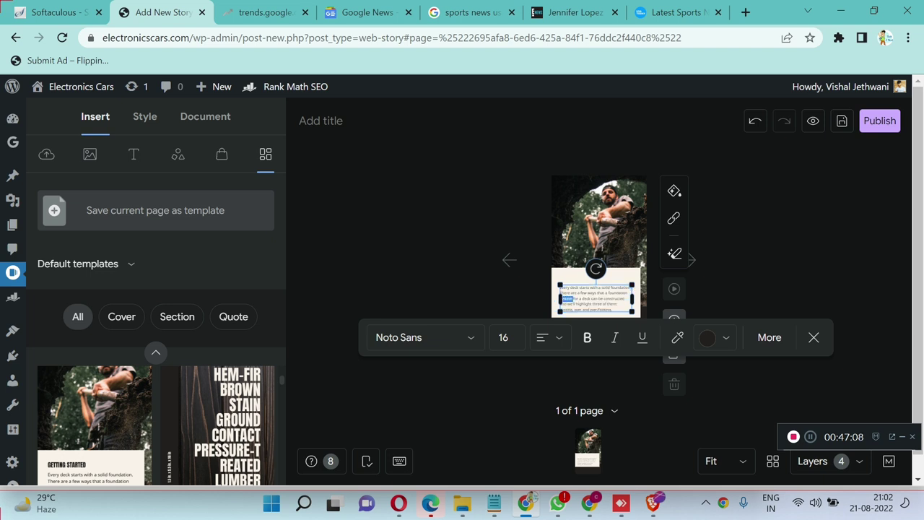
pyautogui.hotkey('ctrl', 'a')
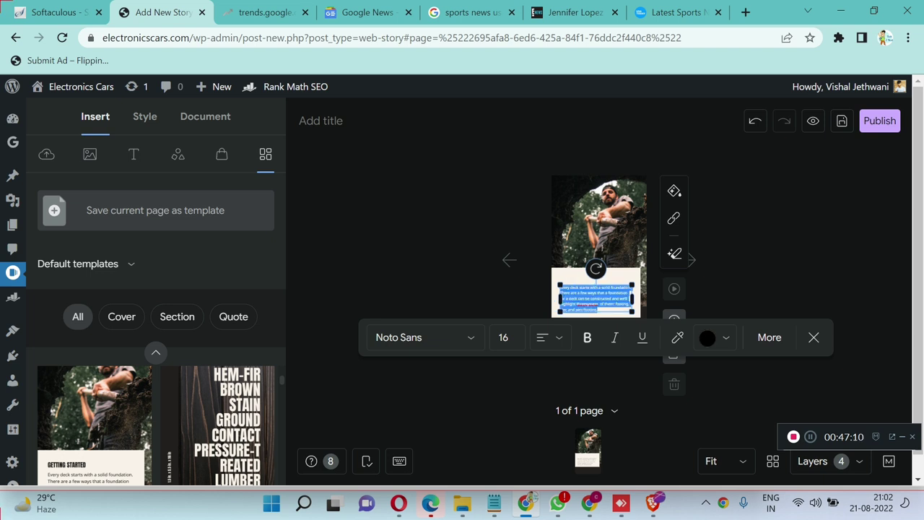
pyautogui.press('Left')
pyautogui.press('BackSpace')
pyautogui.press('BackSpace')
pyautogui.press('BackSpace')
pyautogui.press('BackSpace')
pyautogui.press('BackSpace')
pyautogui.press('BackSpace')
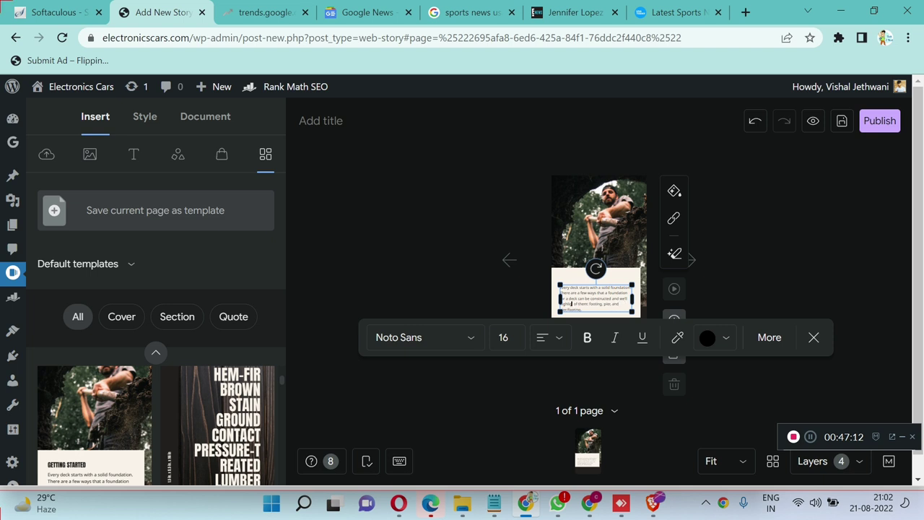
pyautogui.press('BackSpace')
pyautogui.press('BackSpace')
pyautogui.press('BackSpace')
pyautogui.press('BackSpace')
pyautogui.press('BackSpace')
pyautogui.press('BackSpace')
pyautogui.press('BackSpace')
pyautogui.press('BackSpace')
pyautogui.press('BackSpace')
pyautogui.press('BackSpace')
pyautogui.press('BackSpace')
pyautogui.press('BackSpace')
pyautogui.press('BackSpace')
pyautogui.press('BackSpace')
pyautogui.press('BackSpace')
pyautogui.press('BackSpace')
pyautogui.press('BackSpace')
pyautogui.press('BackSpace')
pyautogui.press('BackSpace')
pyautogui.press('BackSpace')
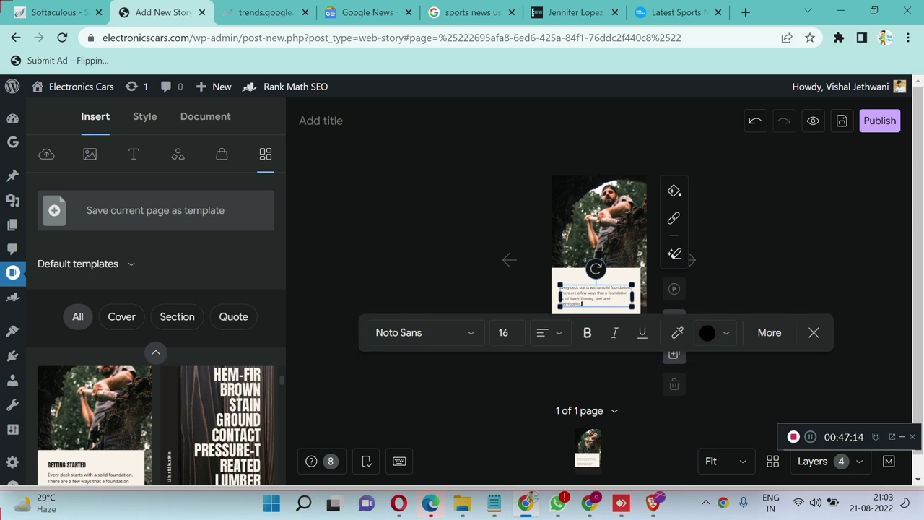
pyautogui.hotkey('ctrl', 'a')
pyautogui.click(508, 332)
pyautogui.write('3')
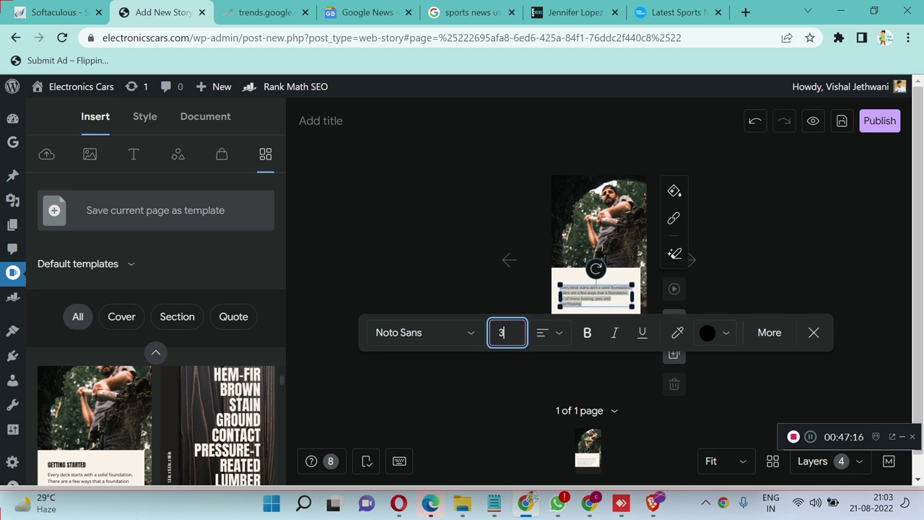
pyautogui.write('0')
pyautogui.press('Return')
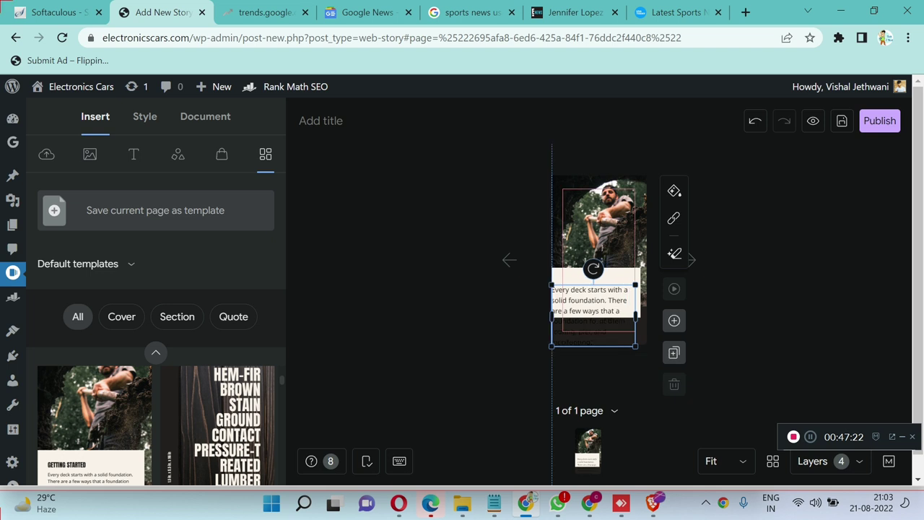
pyautogui.press('Escape')
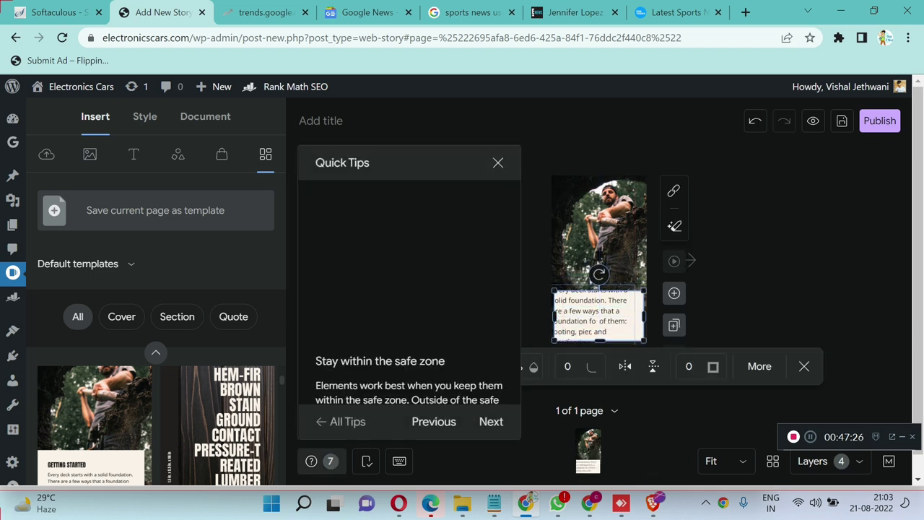
# Delete the last words at the end of the paragraph
pyautogui.click(595, 311)
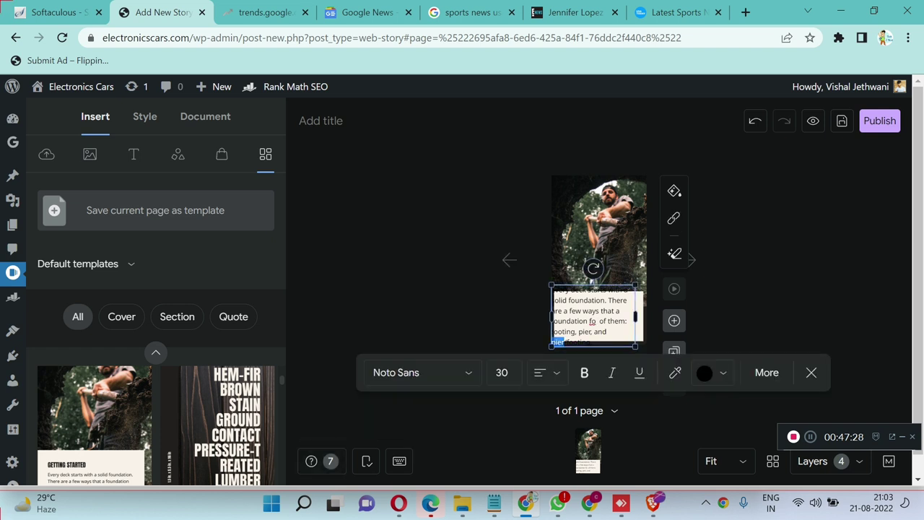
pyautogui.hotkey('ctrl', 'a')
pyautogui.press('Right')
pyautogui.press('BackSpace')
pyautogui.press('BackSpace')
pyautogui.press('BackSpace')
pyautogui.press('BackSpace')
pyautogui.press('BackSpace')
pyautogui.press('BackSpace')
pyautogui.press('BackSpace')
pyautogui.press('BackSpace')
pyautogui.press('BackSpace')
pyautogui.press('BackSpace')
pyautogui.press('BackSpace')
pyautogui.press('BackSpace')
pyautogui.press('BackSpace')
pyautogui.press('BackSpace')
pyautogui.press('BackSpace')
pyautogui.press('BackSpace')
pyautogui.press('BackSpace')
pyautogui.press('BackSpace')
pyautogui.press('BackSpace')
pyautogui.press('BackSpace')
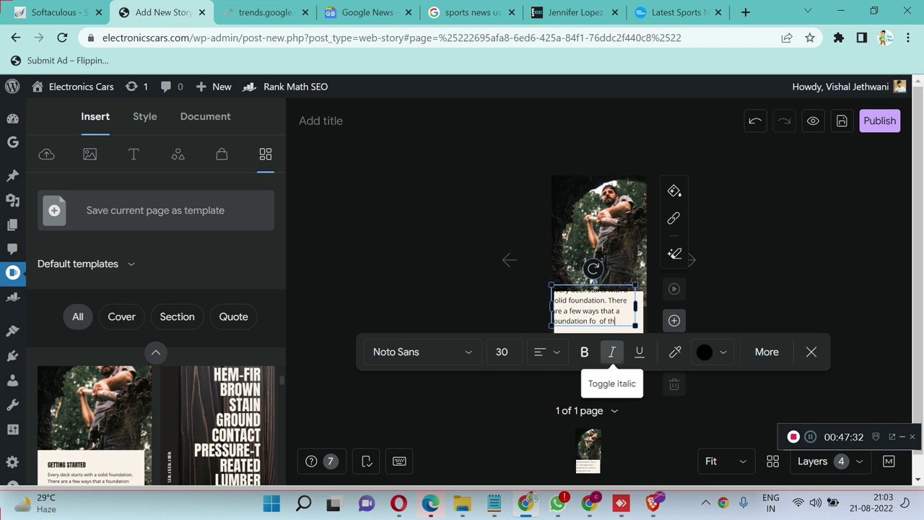
pyautogui.press('Escape')
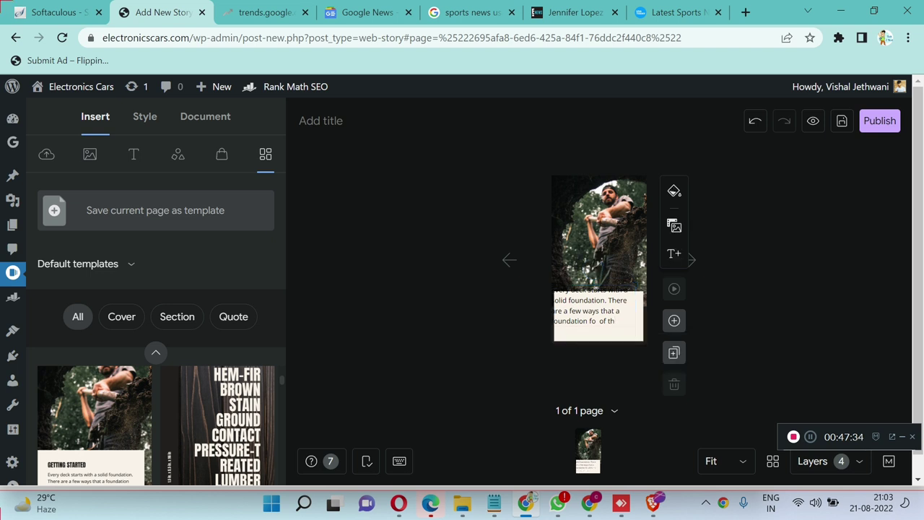
# Adjust the photo's height above the paragraph and save the page as a template
pyautogui.press('Tab')
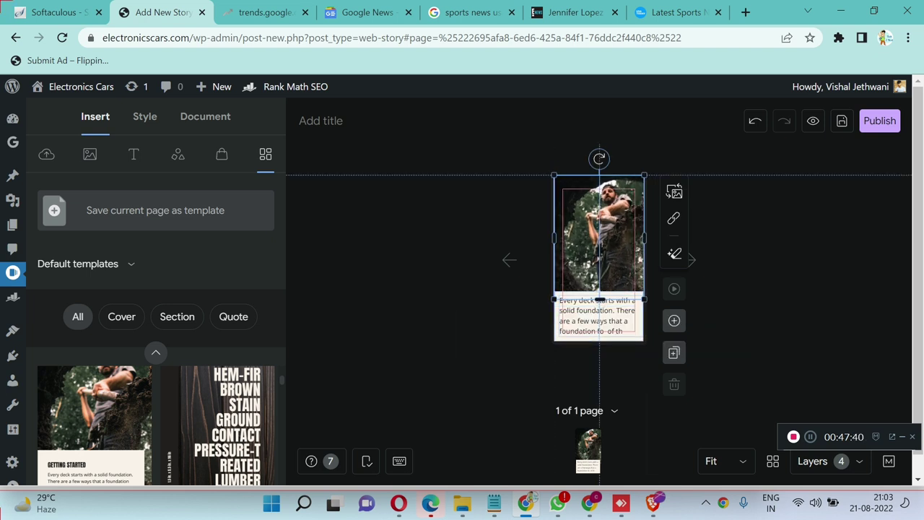
pyautogui.moveTo(599, 299)
pyautogui.mouseDown()
pyautogui.moveTo(599, 282)
pyautogui.moveTo(599, 296)
pyautogui.mouseUp()
pyautogui.press('Escape')
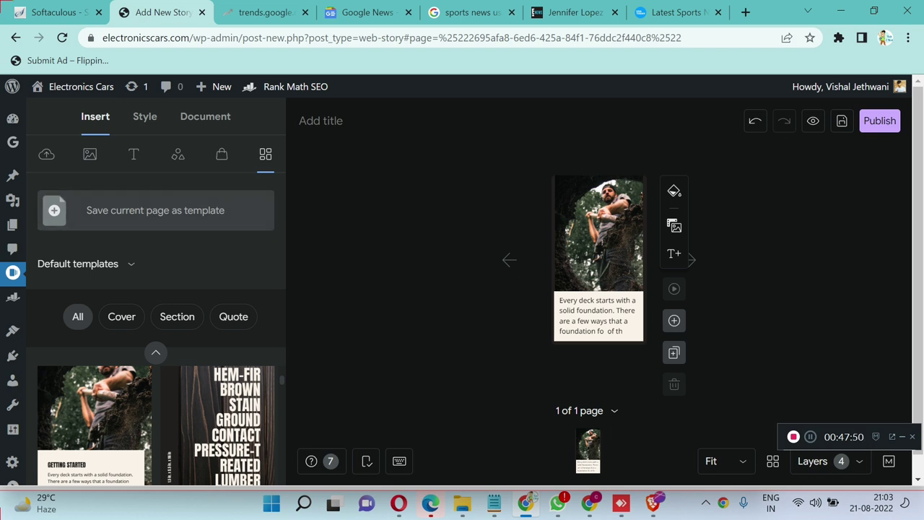
pyautogui.click(156, 210)
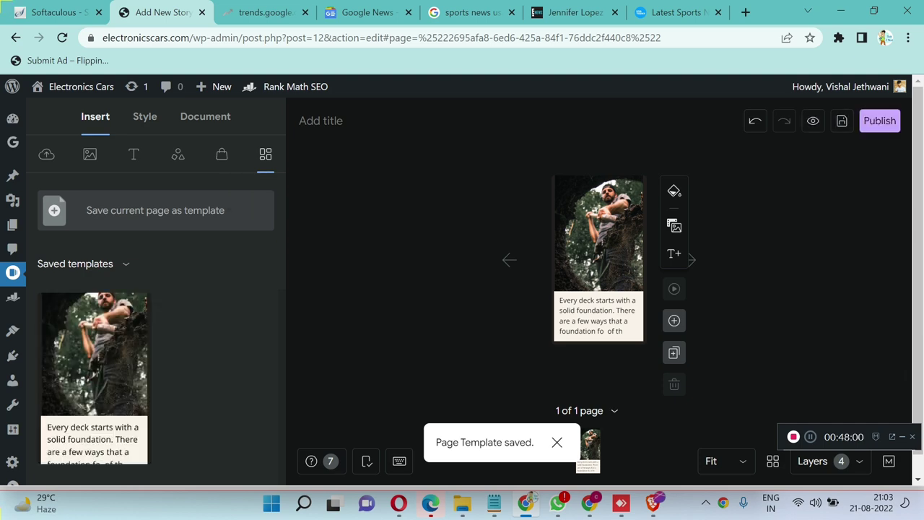
# Highlight the headline of the E! News wedding article
pyautogui.hotkey('ctrl', '5')
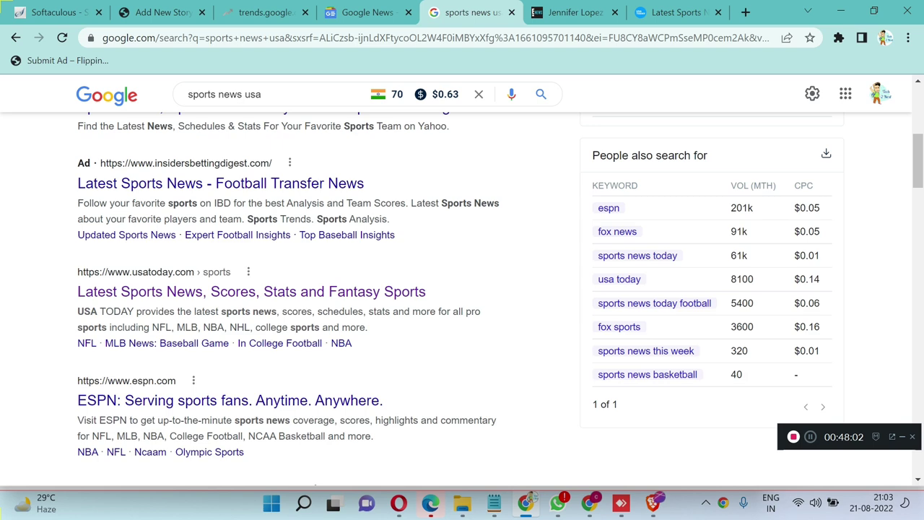
pyautogui.hotkey('ctrl', 'Tab')
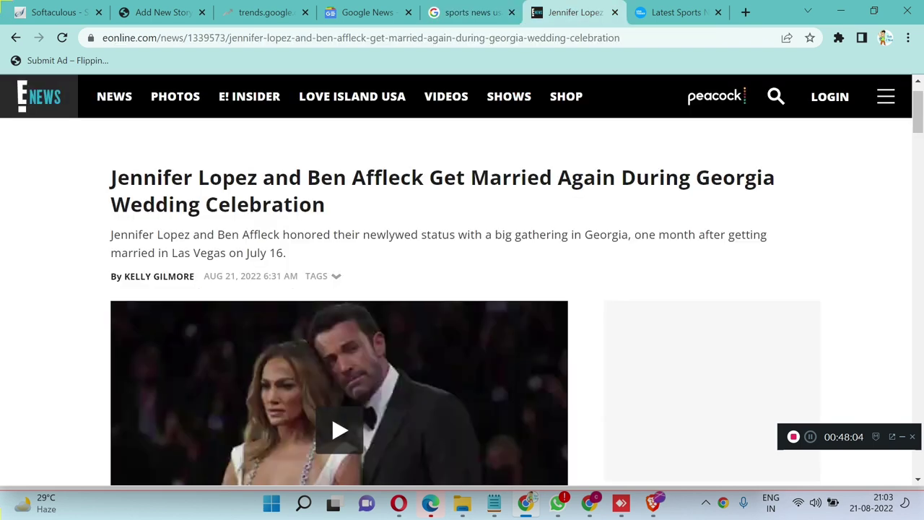
pyautogui.moveTo(110, 181); pyautogui.dragTo(308, 181)
pyautogui.click(110, 187)
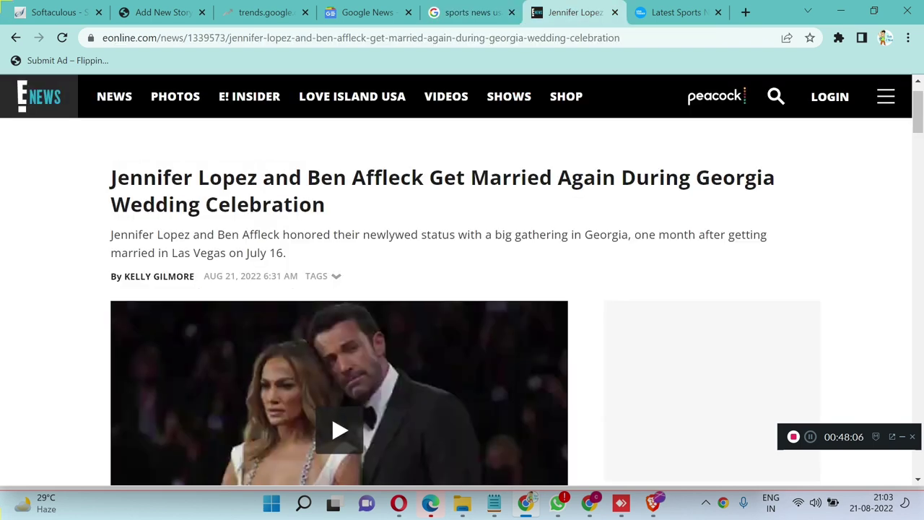
pyautogui.moveTo(109, 181); pyautogui.dragTo(390, 181)
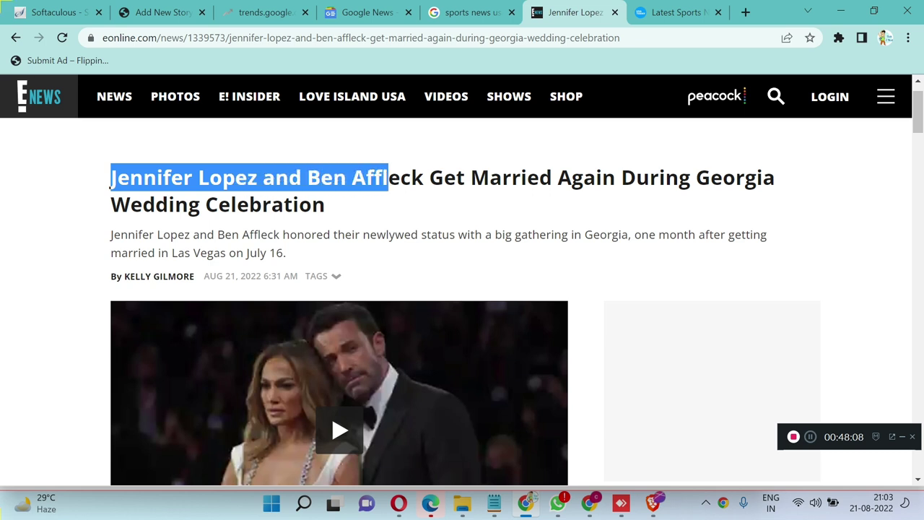
pyautogui.click(110, 186)
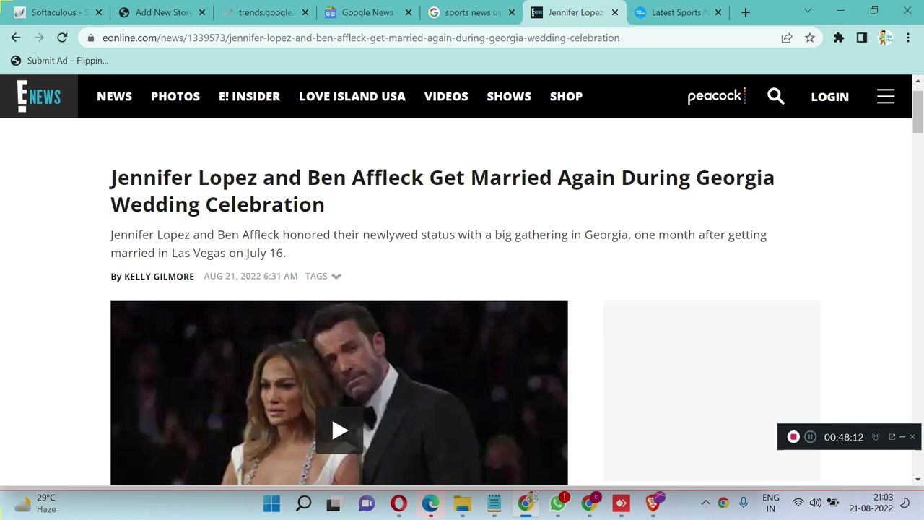
pyautogui.moveTo(109, 180); pyautogui.dragTo(615, 181)
pyautogui.hotkey('ctrl', 'c')
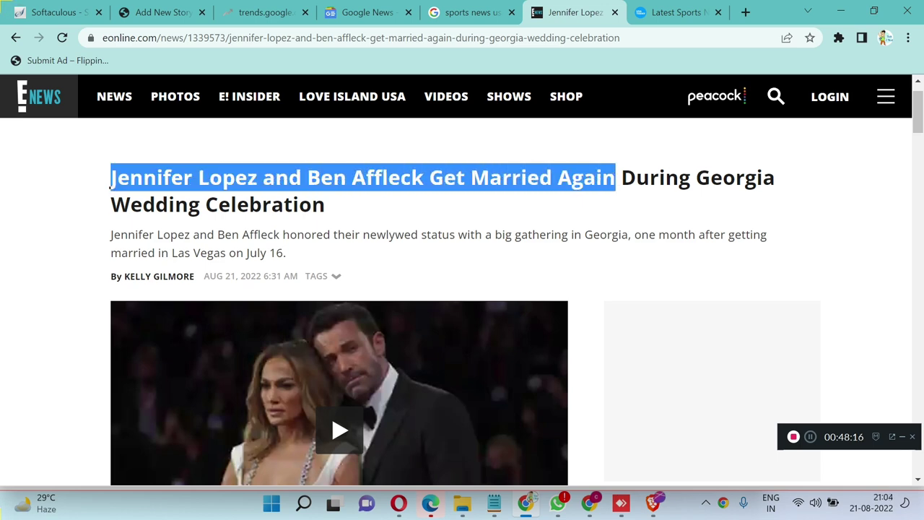
# Switch back to the 'Add New Story' editor tab
pyautogui.hotkey('ctrl', 'shift', 'Tab')
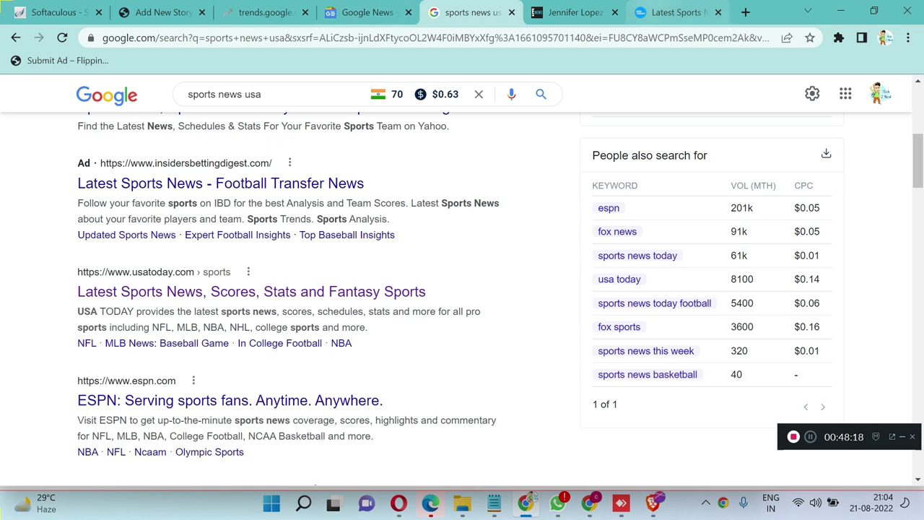
pyautogui.hotkey('ctrl', 'Tab')
pyautogui.hotkey('ctrl', 'Tab')
pyautogui.hotkey('ctrl', 'shift', 'Tab')
pyautogui.hotkey('ctrl', 'shift', 'Tab')
pyautogui.hotkey('ctrl', 'shift', 'Tab')
pyautogui.hotkey('ctrl', 'shift', 'Tab')
pyautogui.hotkey('ctrl', 'shift', 'Tab')
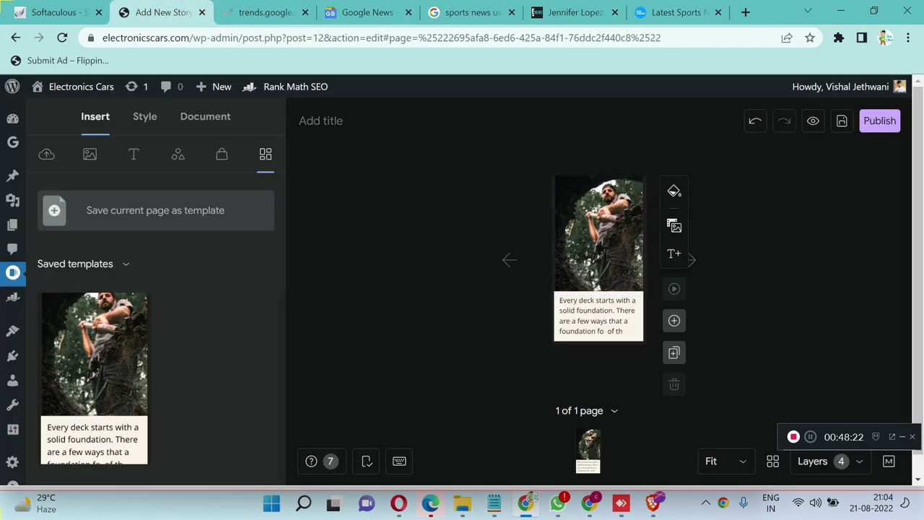
# Paste 'Jennifer Lopez and Ben Affleck Get Married Again' over the caption text
pyautogui.press('Return')
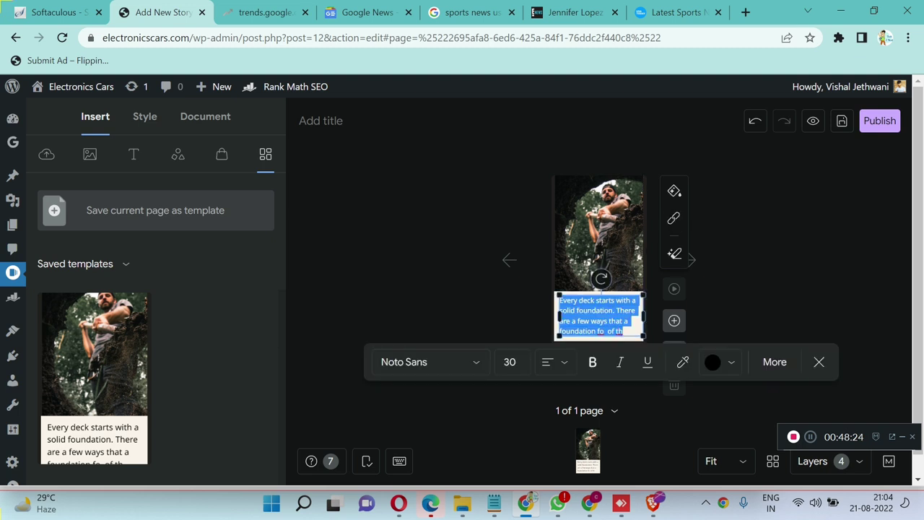
pyautogui.hotkey('ctrl', 'v')
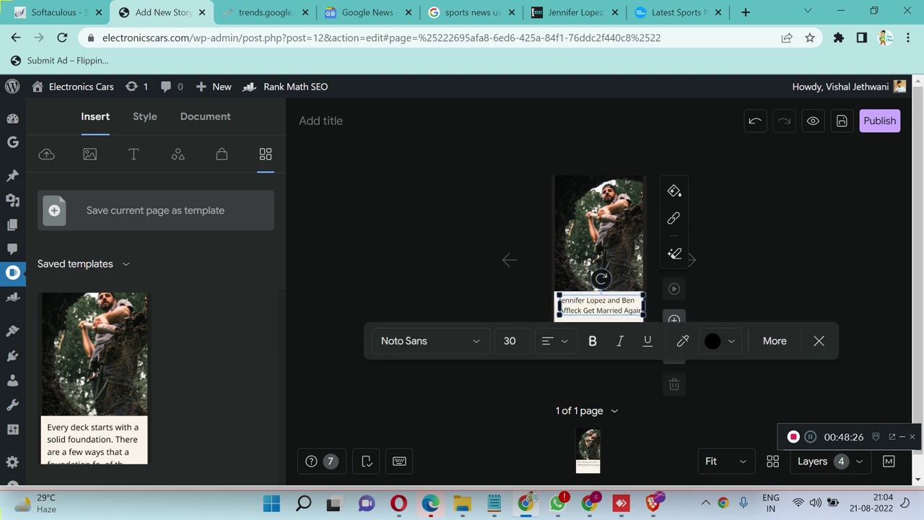
pyautogui.press('Escape')
pyautogui.press('Return')
pyautogui.hotkey('ctrl', 'c')
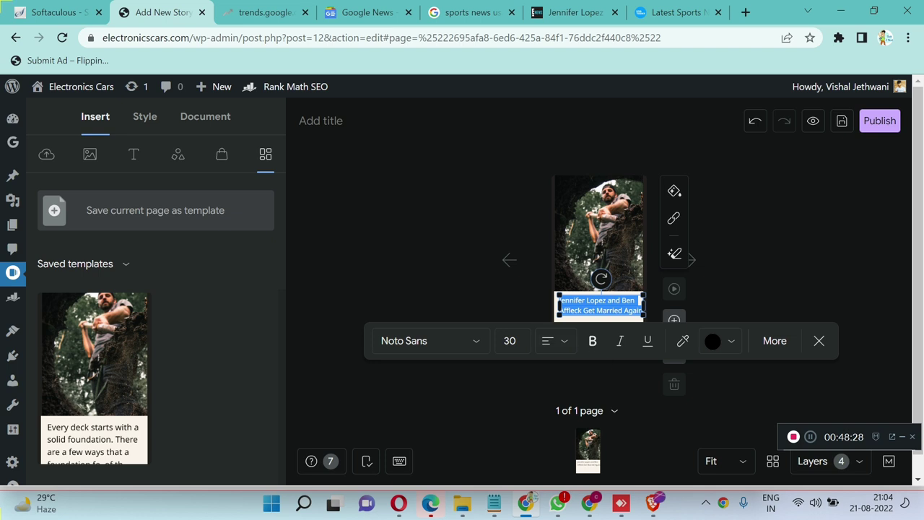
# Set the caption font size to 50, then settle on 40
pyautogui.press('Tab')
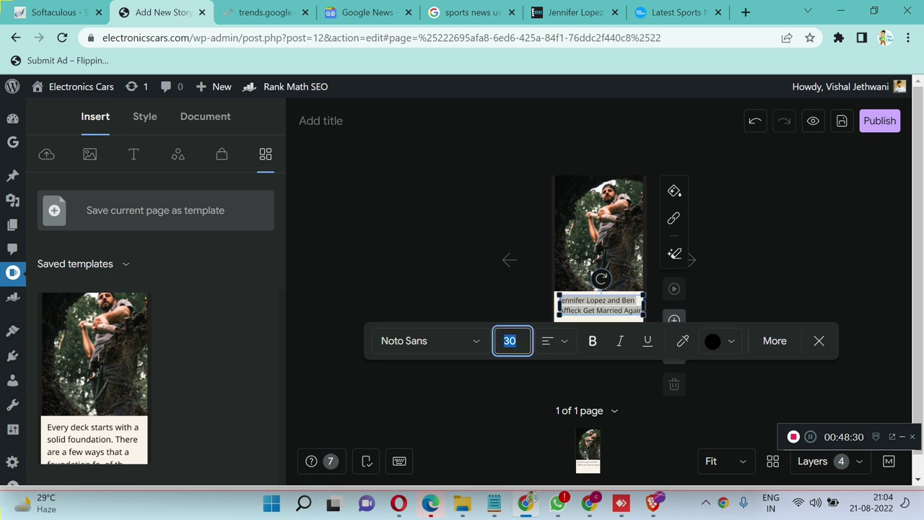
pyautogui.write('50')
pyautogui.press('Return')
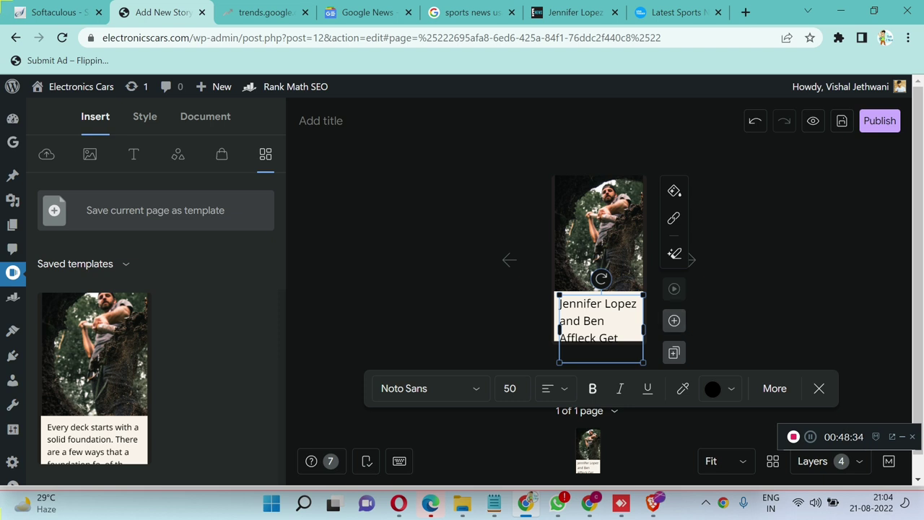
pyautogui.press('Tab')
pyautogui.write('4')
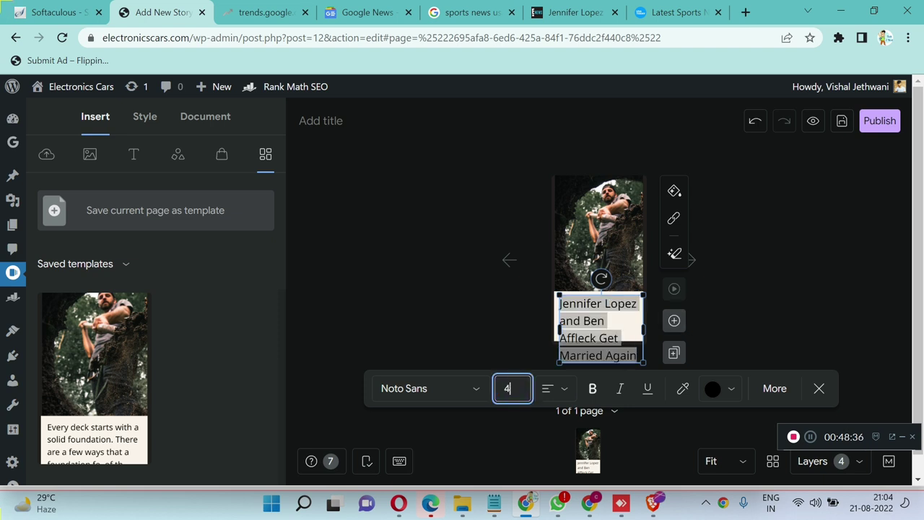
pyautogui.write('0')
pyautogui.press('Return')
pyautogui.press('Escape')
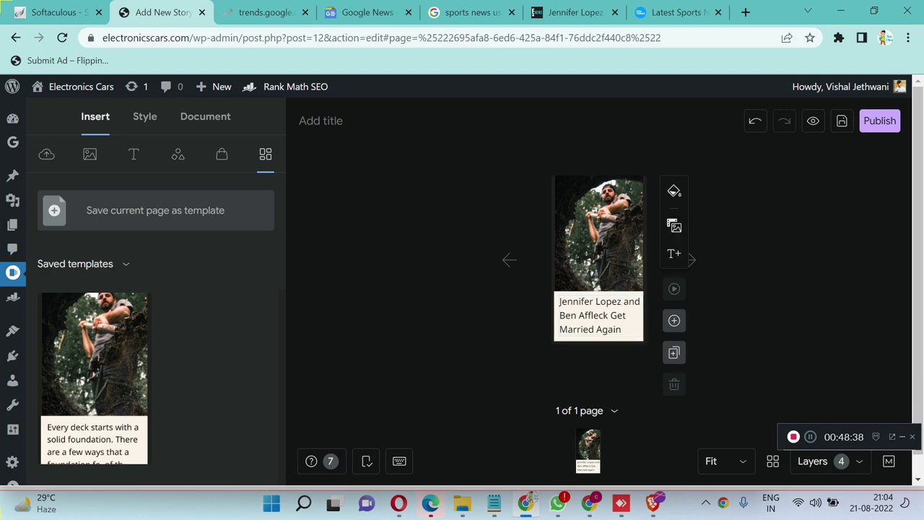
# Select the page photo and open a new blank Chrome tab
pyautogui.click(598, 231)
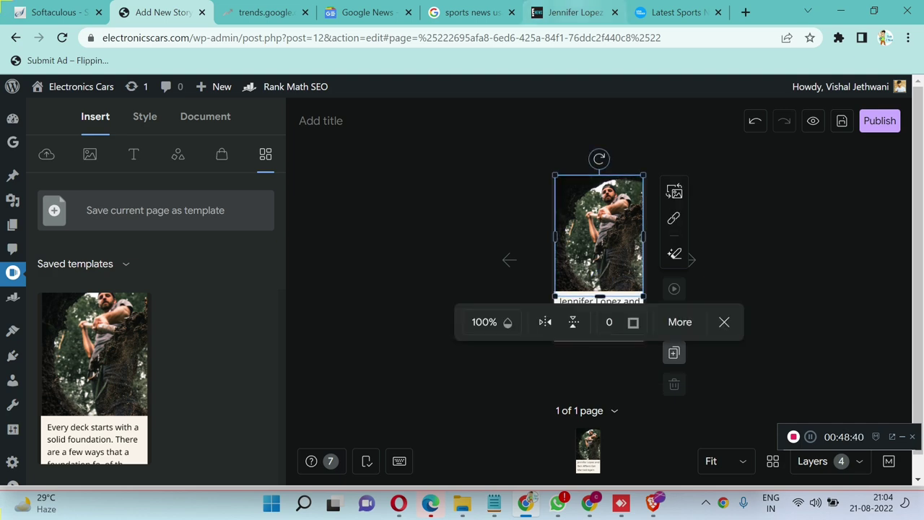
pyautogui.click(665, 12)
pyautogui.click(746, 12)
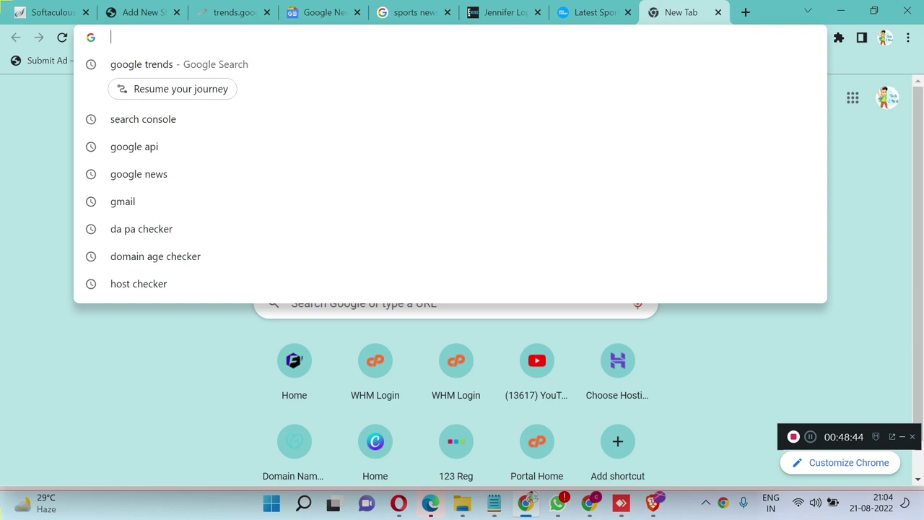
# Search Google for the pasted headline and save the nbclosangeles couple photo to web2
pyautogui.hotkey('ctrl', 'v')
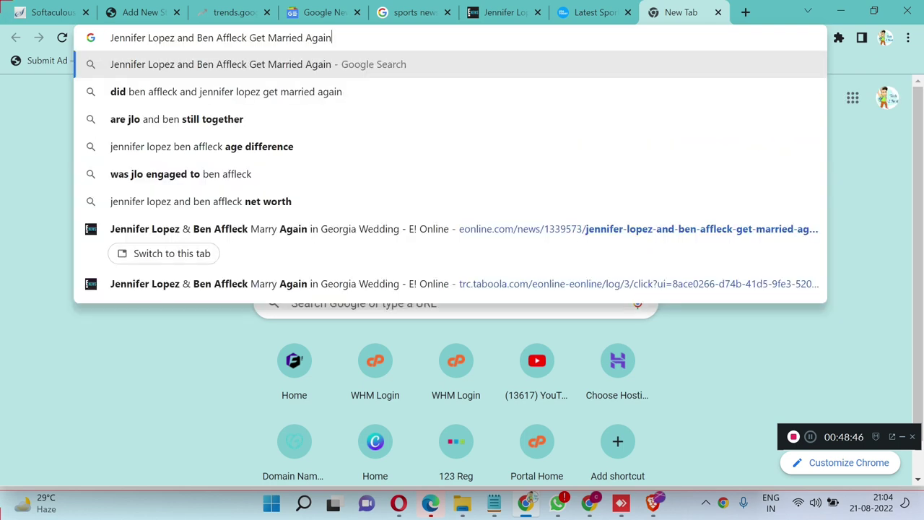
pyautogui.press('Return')
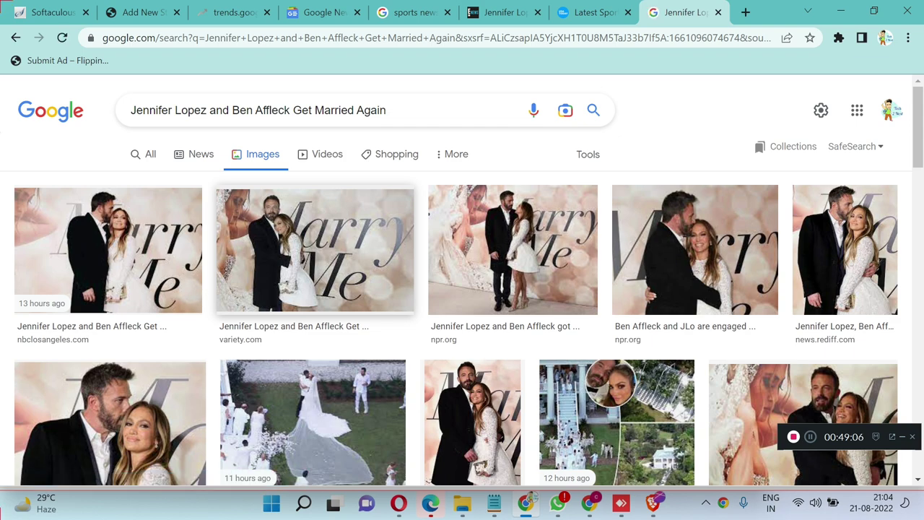
pyautogui.click(109, 249)
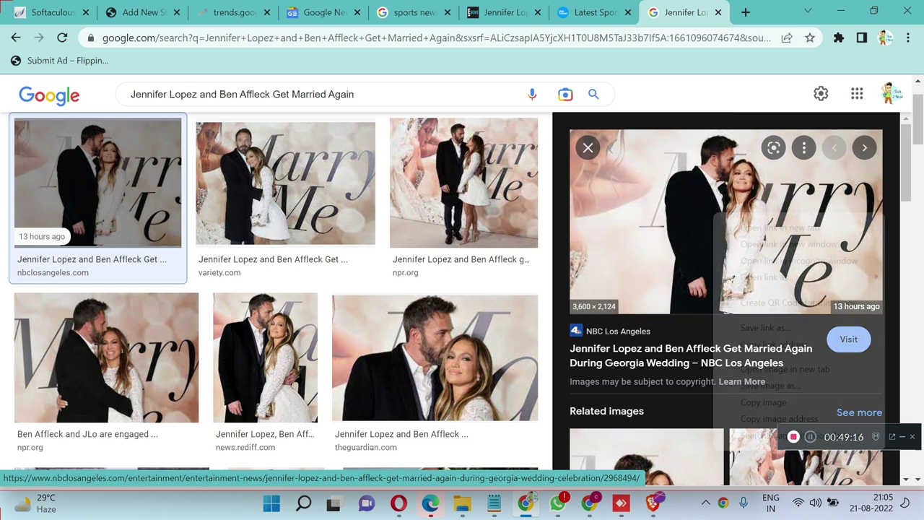
pyautogui.rightClick(709, 211)
pyautogui.click(742, 384)
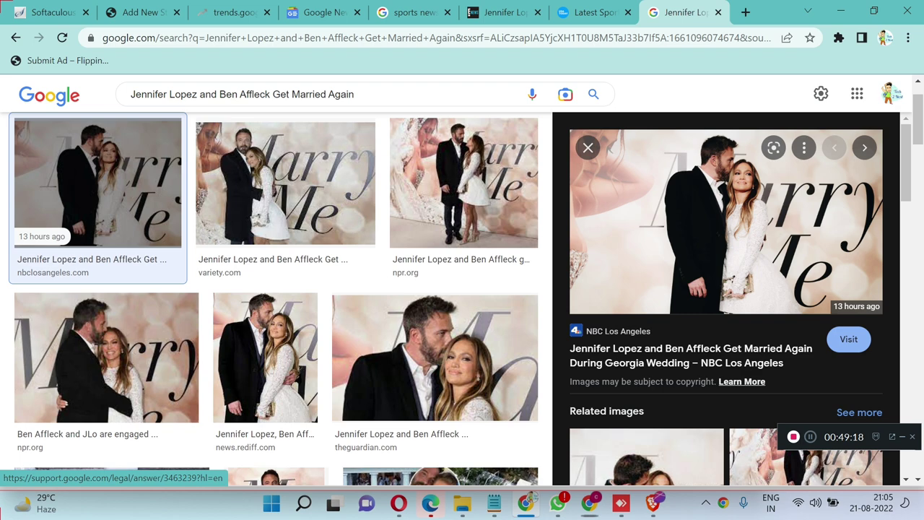
pyautogui.click(712, 376)
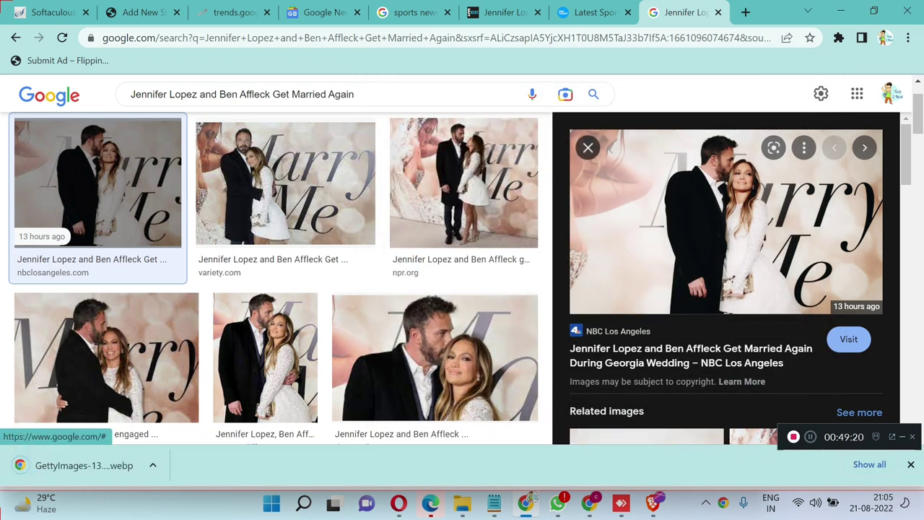
pyautogui.press('Escape')
# Save the usmagazine photo as Jennifer-Lopez-Ben-Affleck-Engaged, then leave the results tab
pyautogui.scroll(-2, 462, 278)
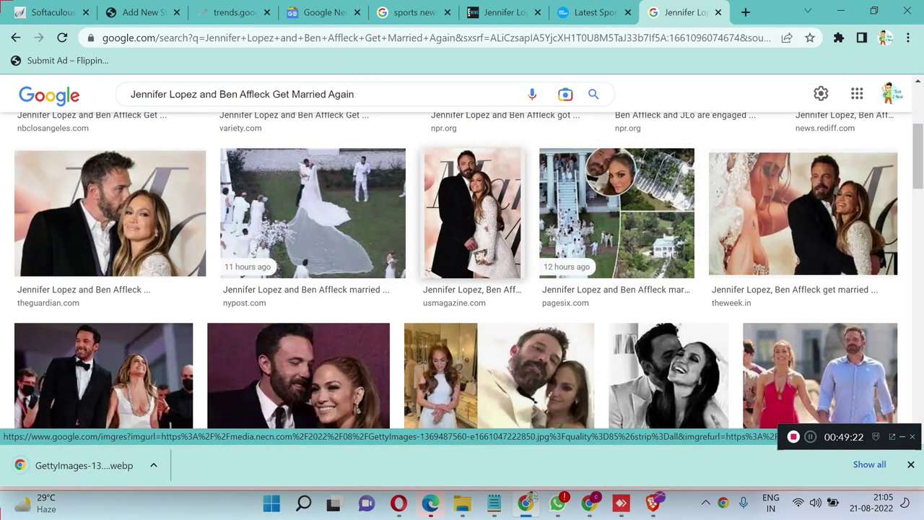
pyautogui.click(472, 213)
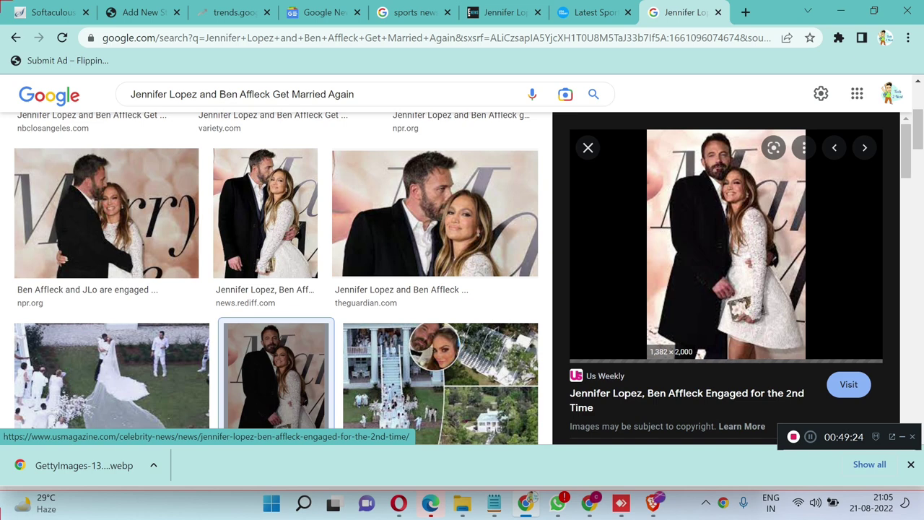
pyautogui.rightClick(730, 237)
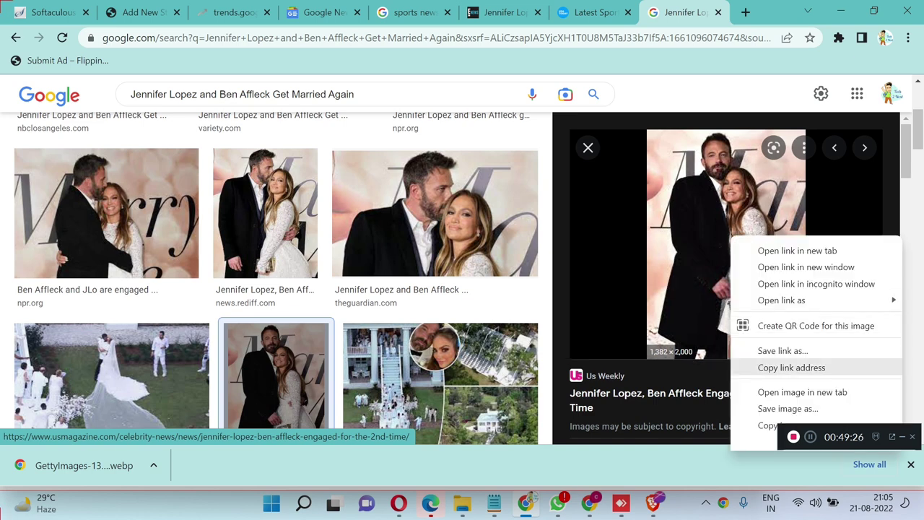
pyautogui.click(788, 409)
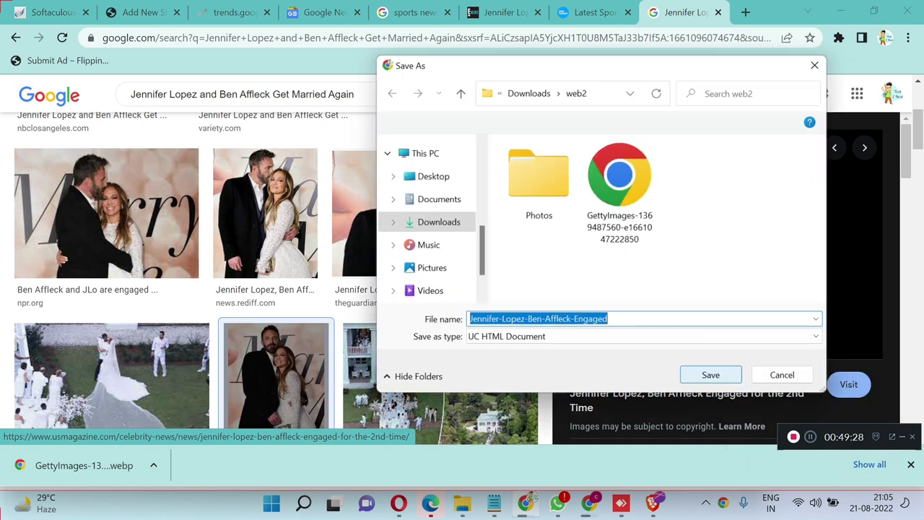
pyautogui.click(710, 375)
pyautogui.click(588, 147)
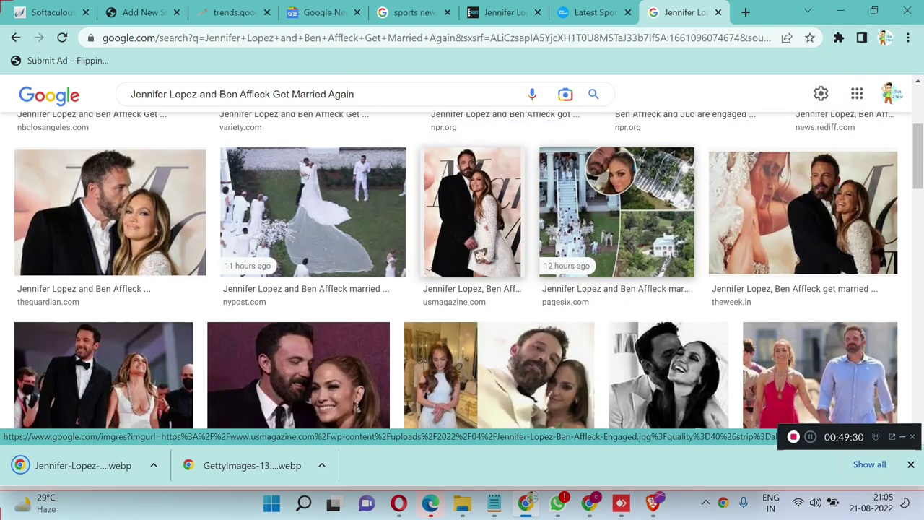
pyautogui.scroll(-10, 462, 289)
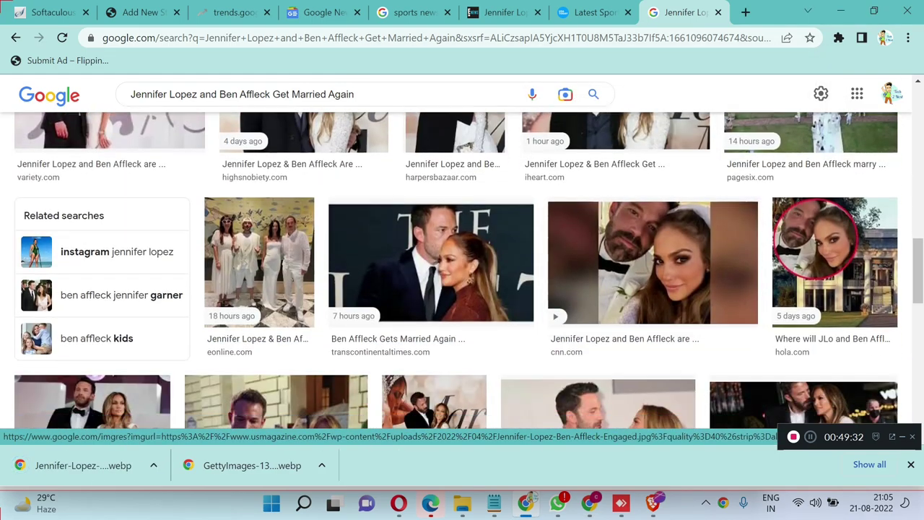
pyautogui.hotkey('ctrl', 'shift', 'Tab')
pyautogui.hotkey('ctrl', 'shift', 'Tab')
pyautogui.hotkey('ctrl', 'shift', 'Tab')
pyautogui.hotkey('ctrl', 'shift', 'Tab')
pyautogui.hotkey('ctrl', 'shift', 'Tab')
pyautogui.hotkey('ctrl', 'shift', 'Tab')
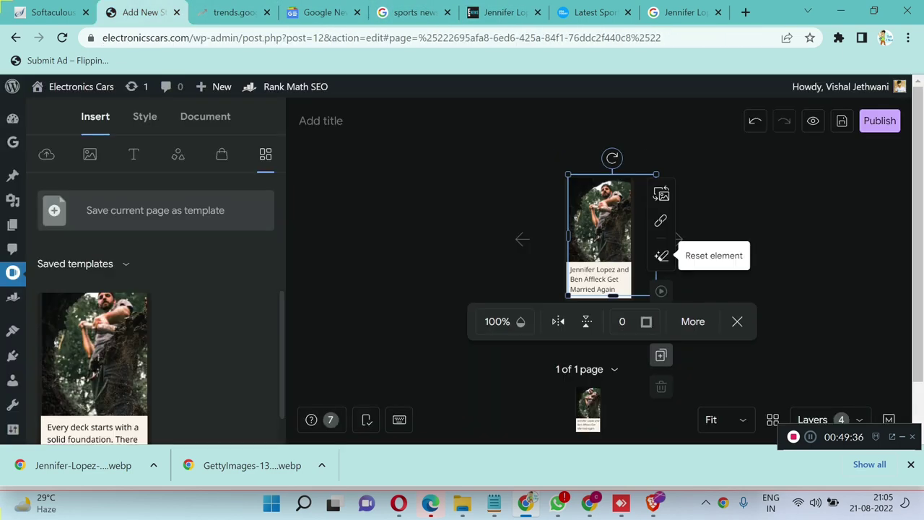
# Start replacing the page photo and locate the Jennifer-Lopez download in its folder
pyautogui.click(661, 256)
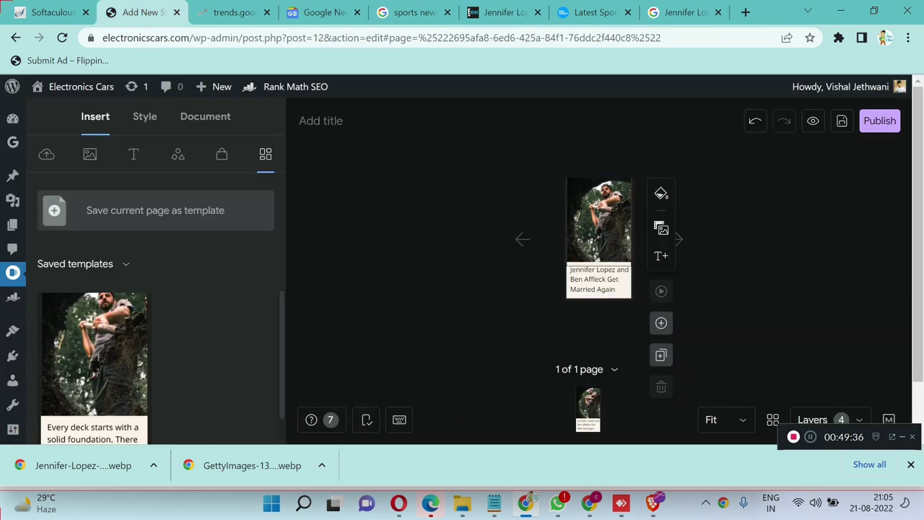
pyautogui.click(661, 193)
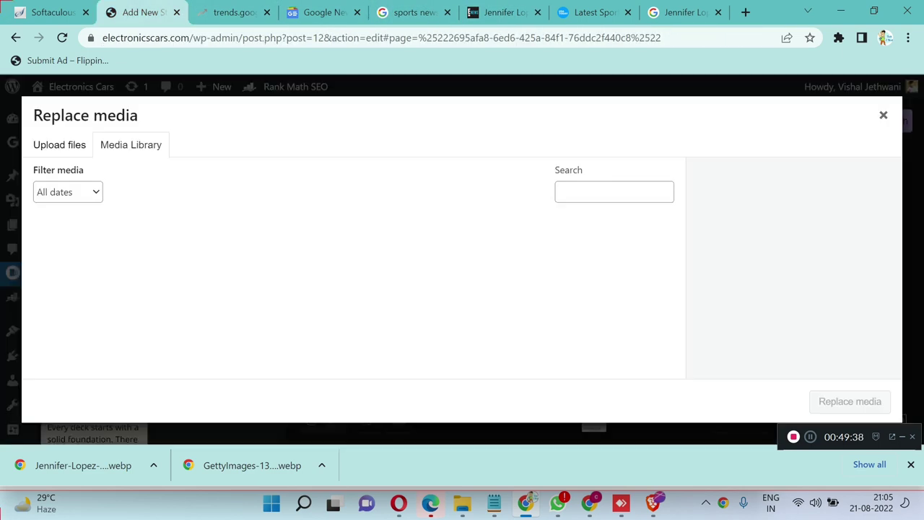
pyautogui.press('Return')
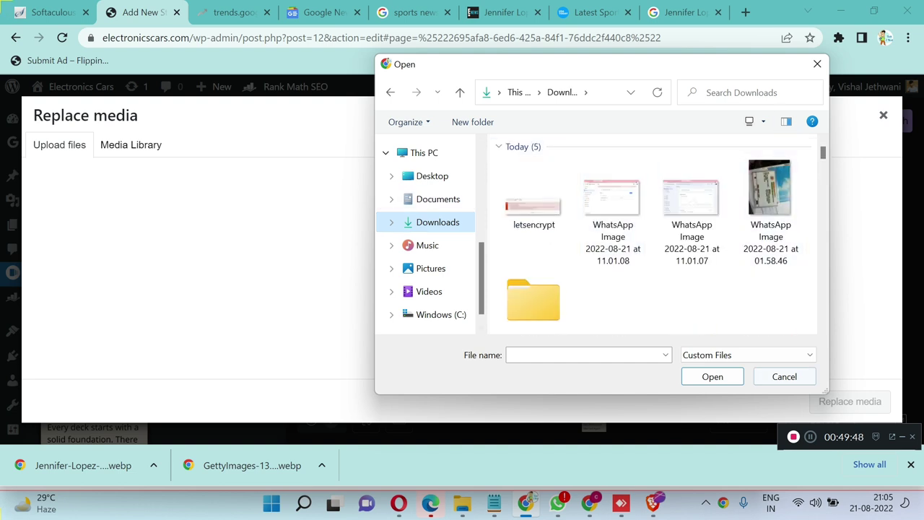
pyautogui.click(784, 376)
pyautogui.click(154, 465)
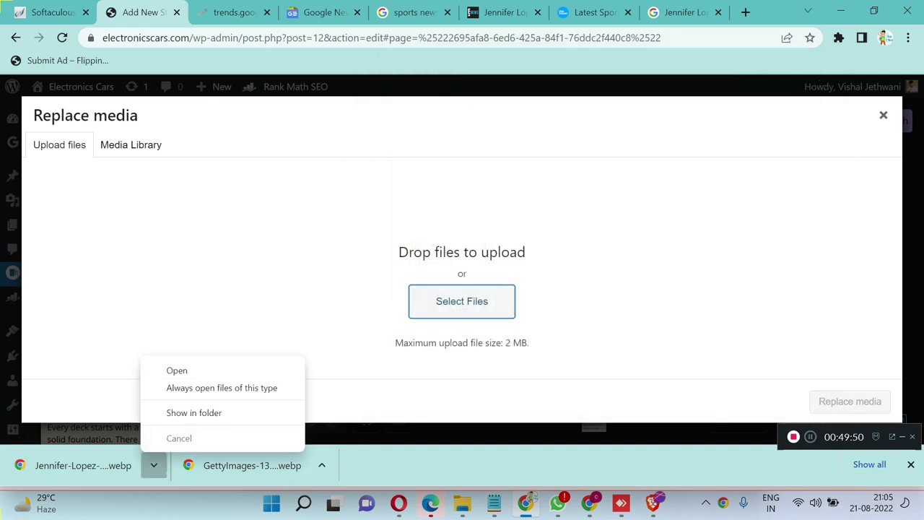
pyautogui.click(194, 412)
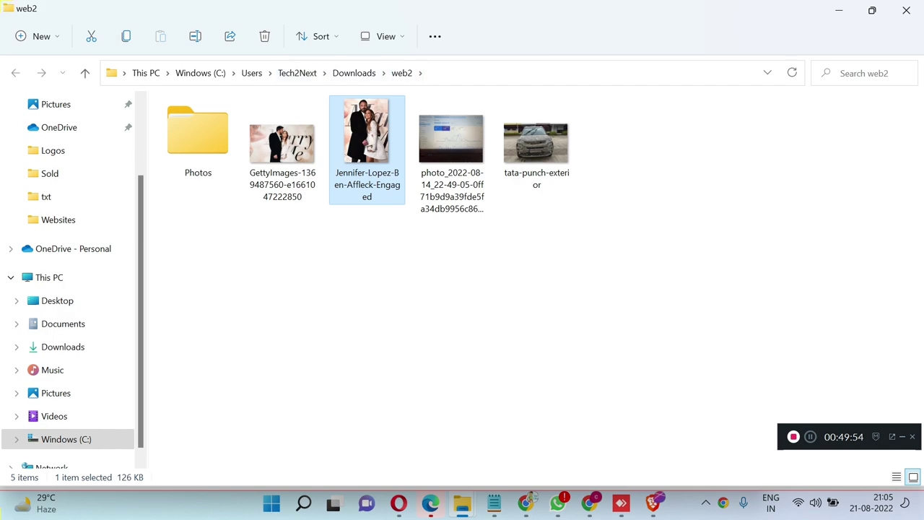
pyautogui.click(907, 10)
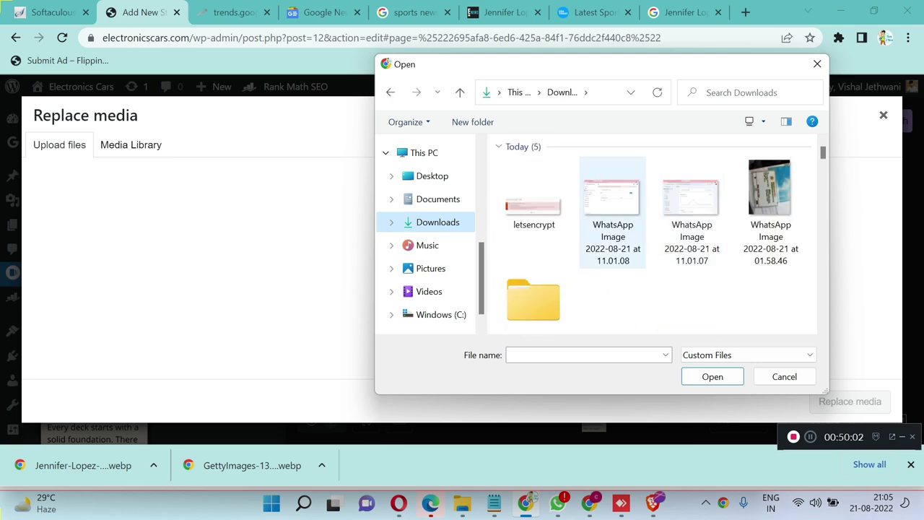
# Upload Jennifer-Lopez-Ben-Affleck-Engaged from web2 as the page image
pyautogui.scroll(-2, 612, 217)
pyautogui.doubleClick(534, 173)
pyautogui.click(695, 188)
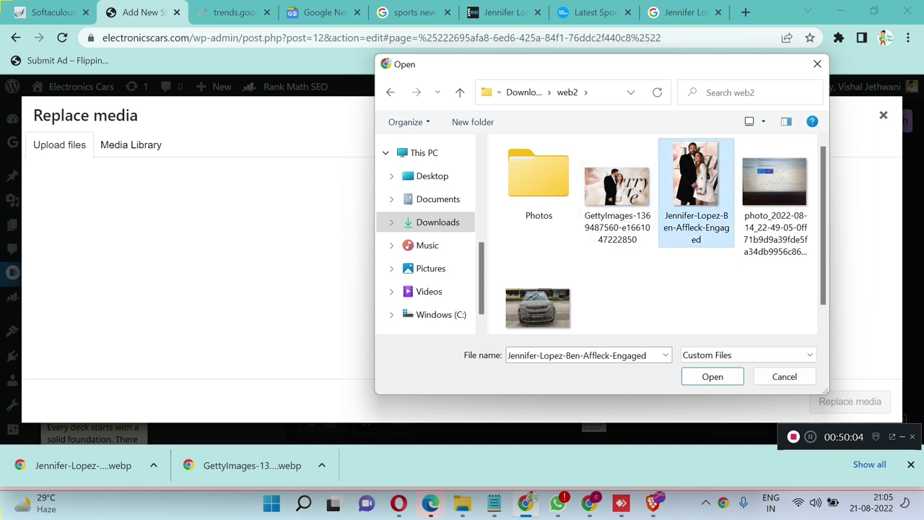
pyautogui.click(712, 376)
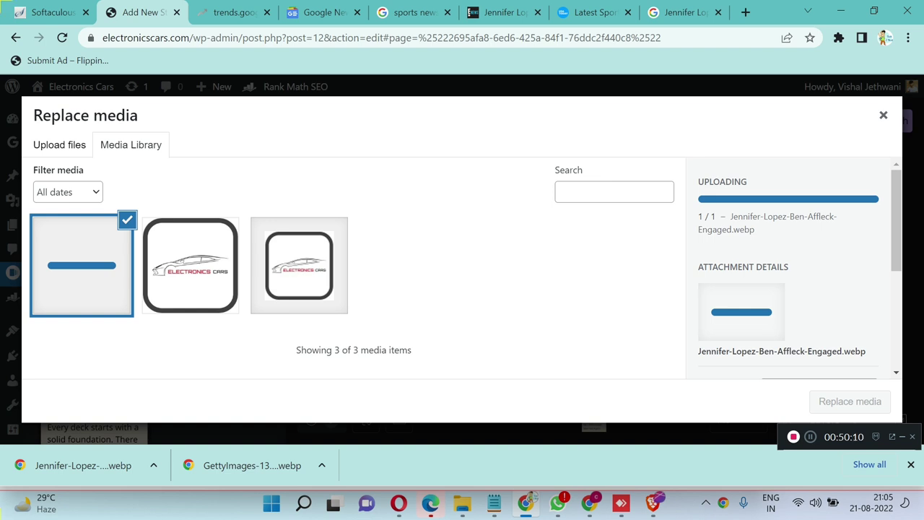
pyautogui.press('Return')
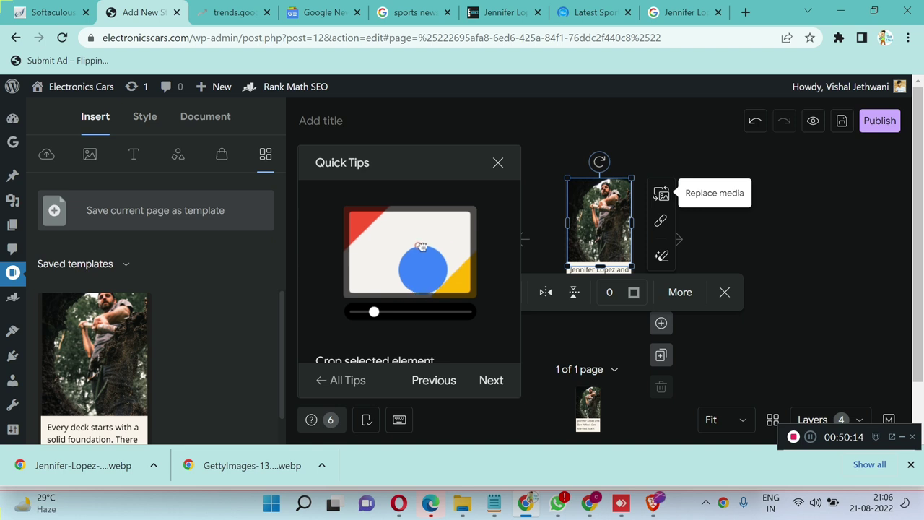
pyautogui.click(311, 420)
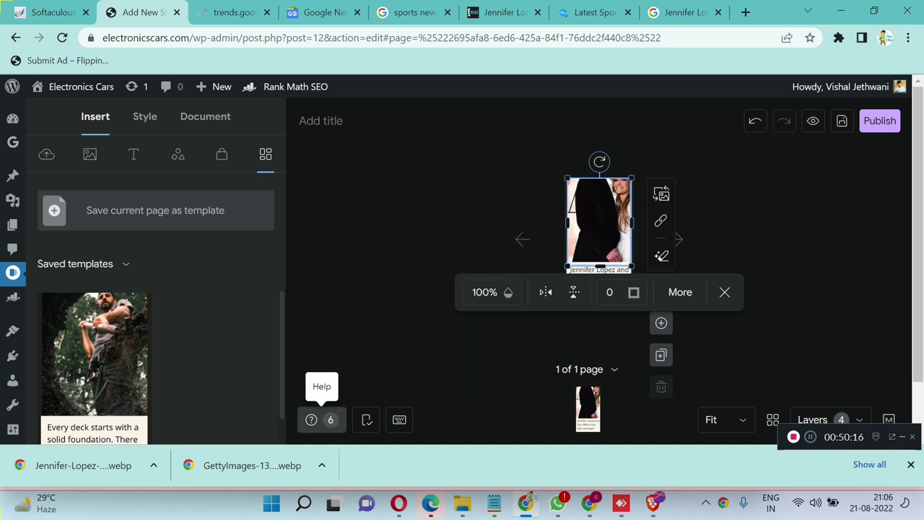
# Crop the photo so the couple fills the frame and add a page from the saved template
pyautogui.doubleClick(616, 225)
pyautogui.moveTo(616, 224); pyautogui.dragTo(604, 261)
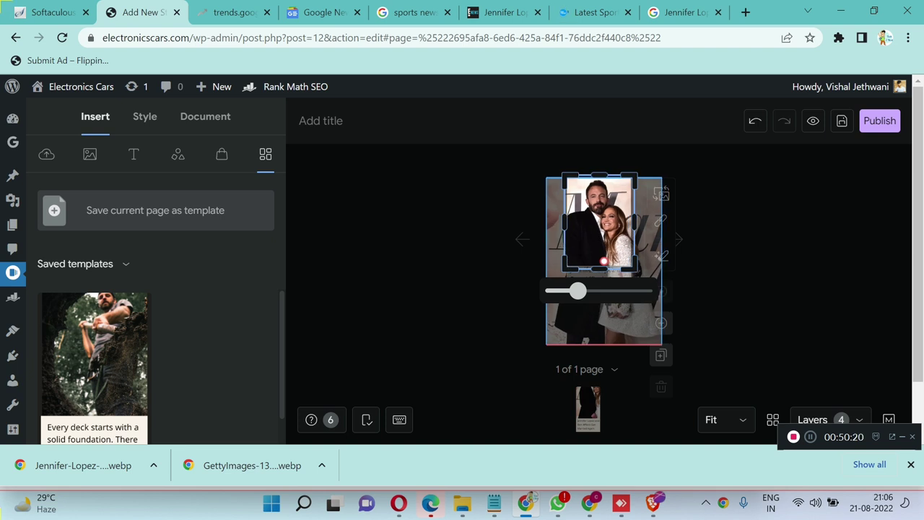
pyautogui.press('Escape')
pyautogui.press('Escape')
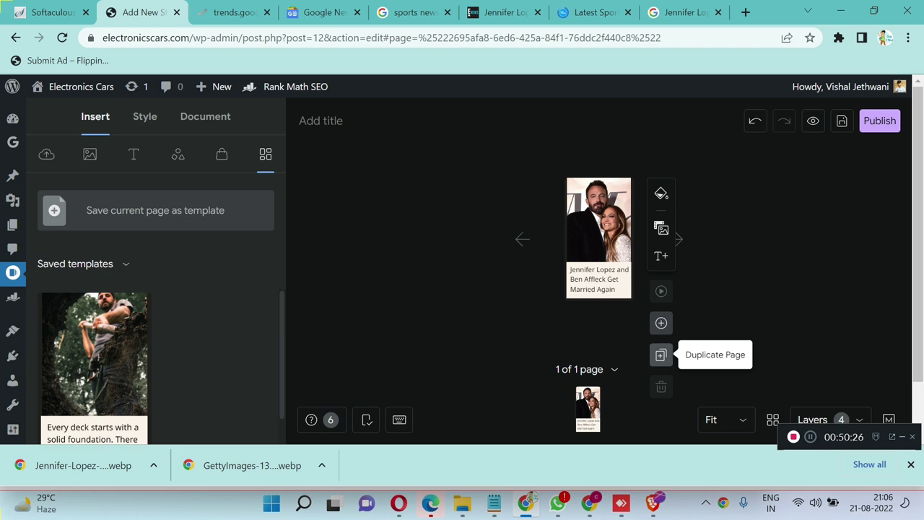
pyautogui.click(95, 378)
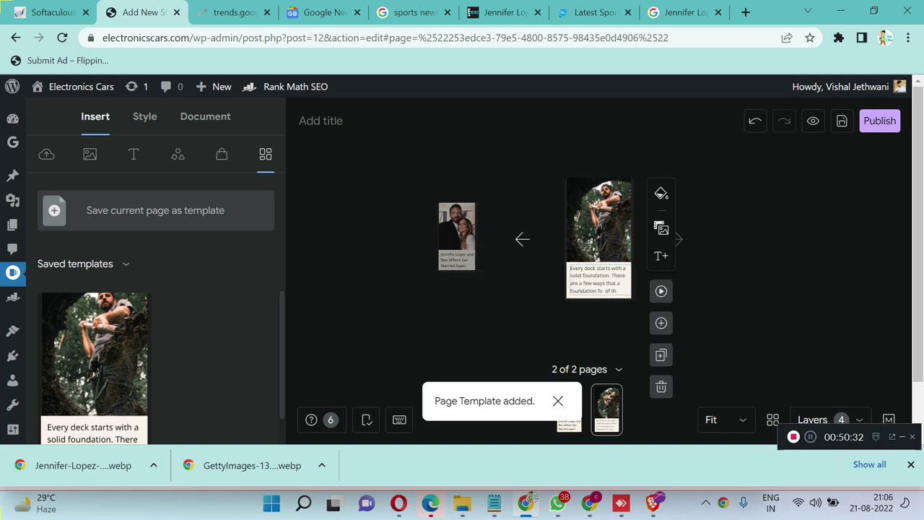
pyautogui.hotkey('ctrl', '7')
pyautogui.hotkey('ctrl', '6')
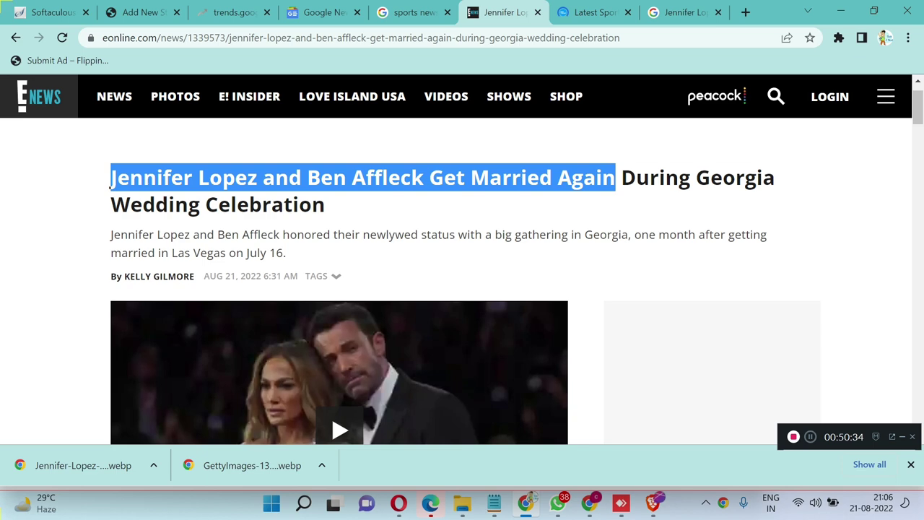
# Select the two E! News paragraphs about the second wedding
pyautogui.press('pagedown')
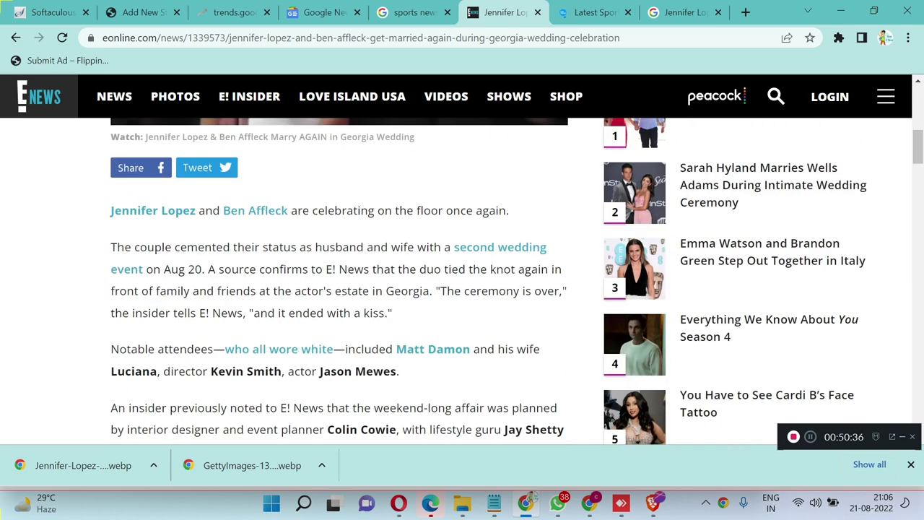
pyautogui.scroll(-1, 532, 496)
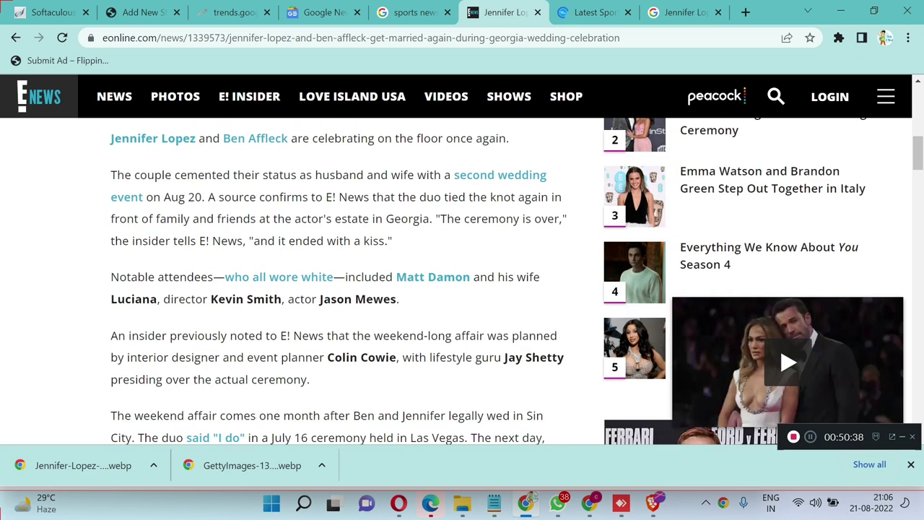
pyautogui.moveTo(110, 175); pyautogui.dragTo(399, 299)
pyautogui.hotkey('ctrl', 'c')
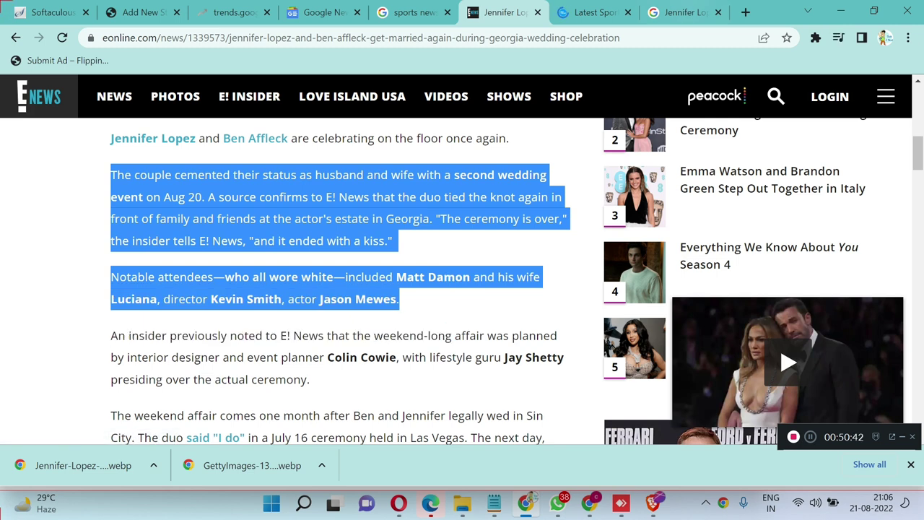
# Search Google for 'content spinner'
pyautogui.hotkey('ctrl', '9')
pyautogui.write('con')
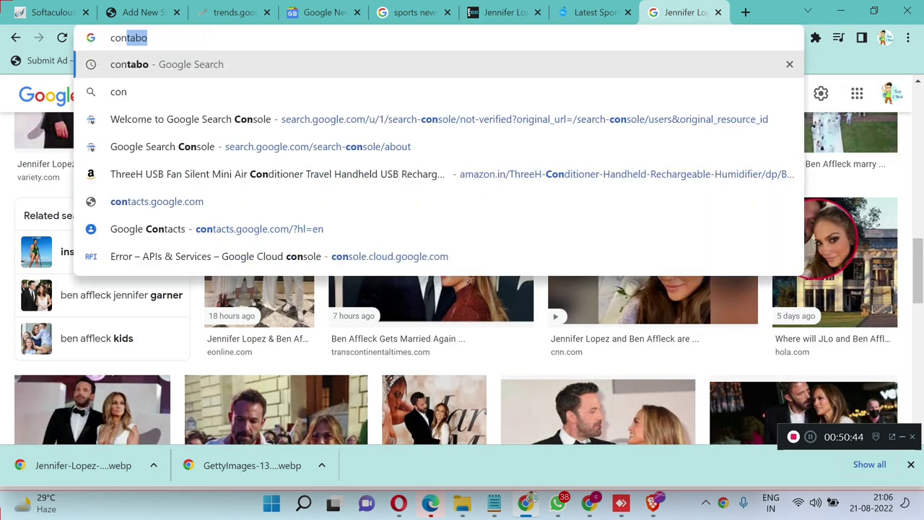
pyautogui.write('tent spinner')
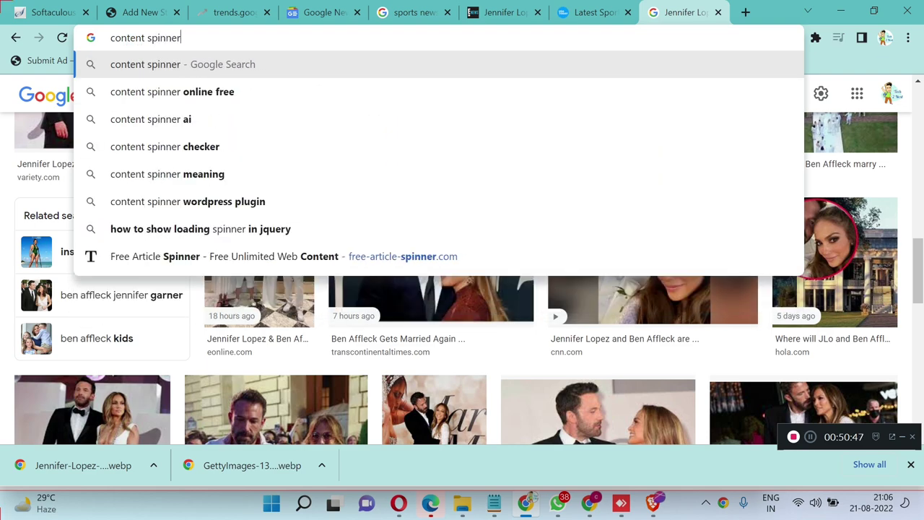
pyautogui.press('Return')
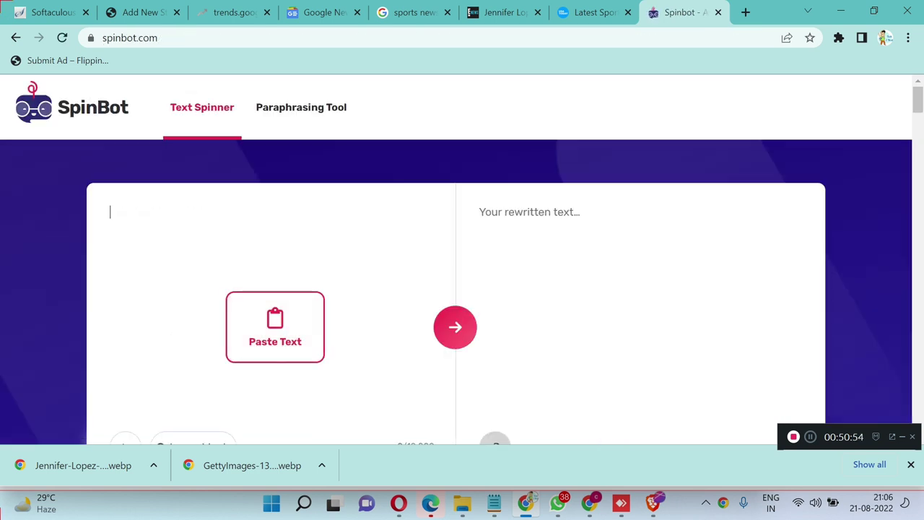
# Spin the pasted wedding paragraphs in SpinBot, passing the slider captcha, and select the output's first line
pyautogui.hotkey('ctrl', 'v')
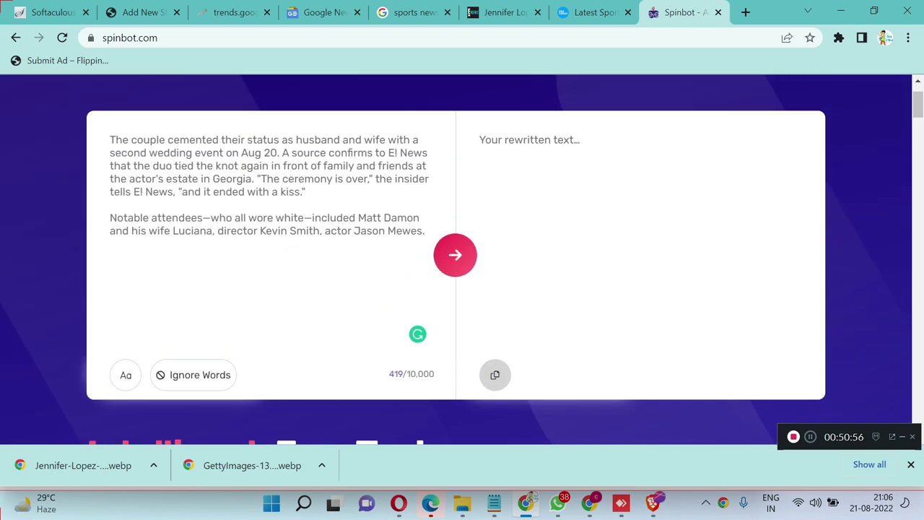
pyautogui.click(455, 255)
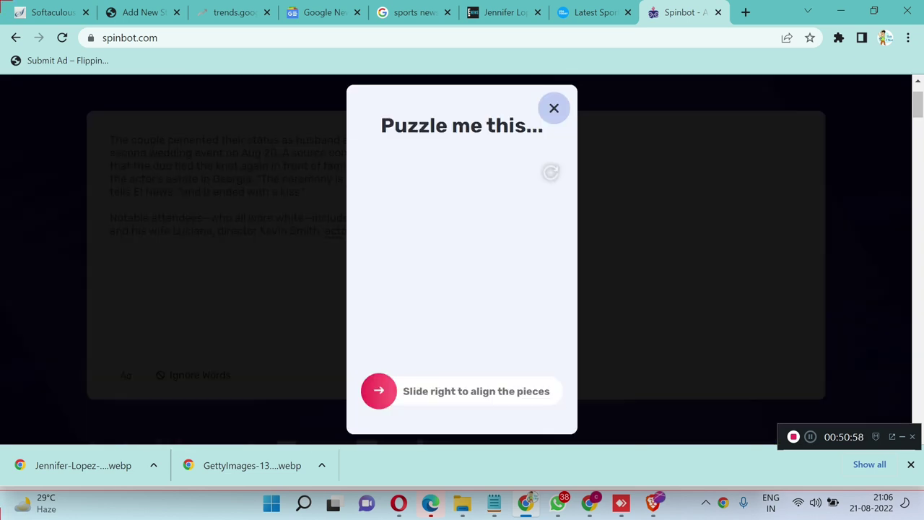
pyautogui.moveTo(379, 390); pyautogui.dragTo(502, 390)
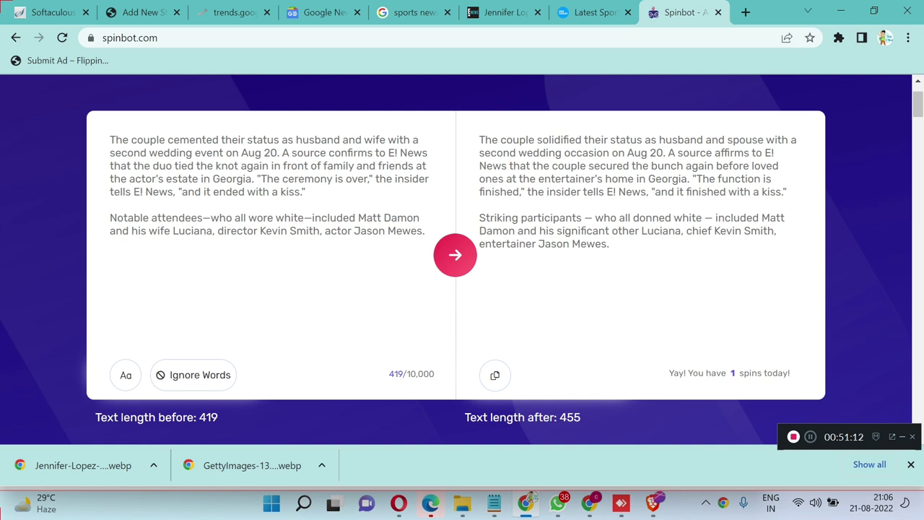
pyautogui.moveTo(480, 140); pyautogui.dragTo(563, 152)
pyautogui.hotkey('ctrl', 'c')
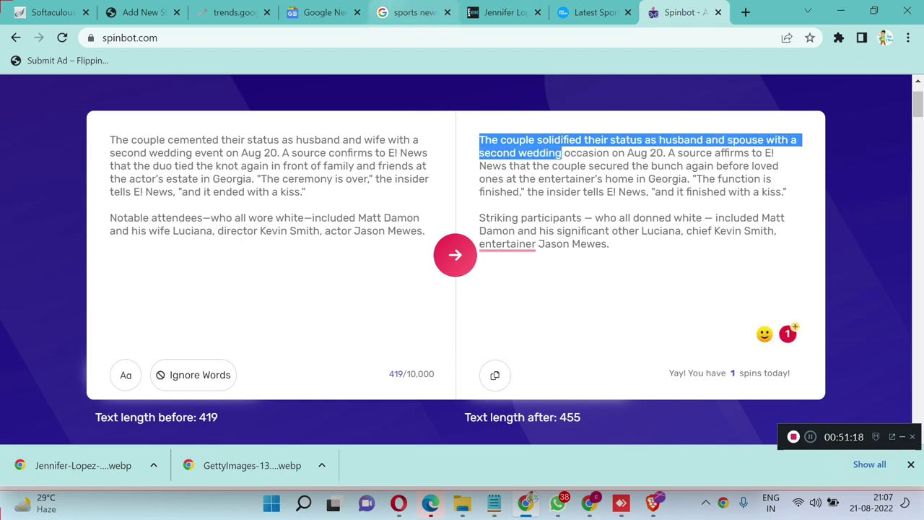
pyautogui.hotkey('ctrl', 'shift', 'Tab')
pyautogui.hotkey('ctrl', 'shift', 'Tab')
pyautogui.hotkey('ctrl', 'shift', 'Tab')
pyautogui.hotkey('ctrl', 'shift', 'Tab')
pyautogui.hotkey('ctrl', 'shift', 'Tab')
pyautogui.hotkey('ctrl', 'shift', 'Tab')
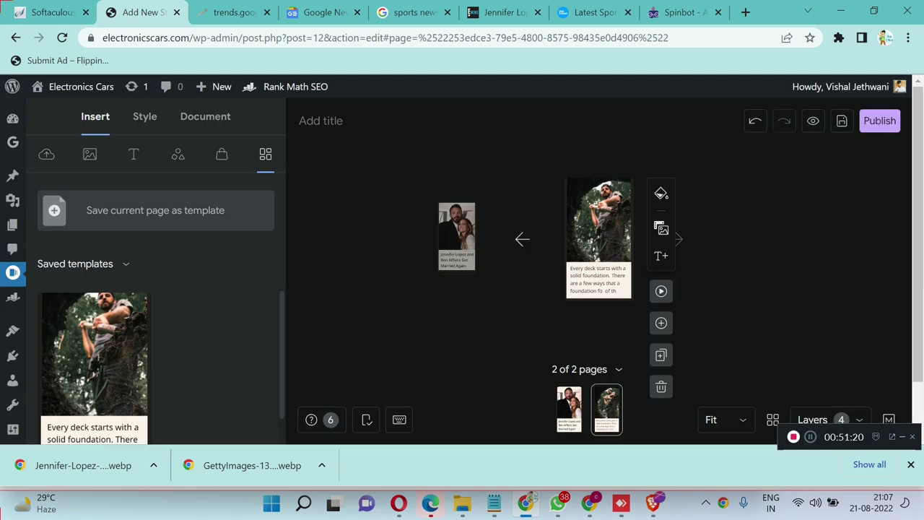
pyautogui.hotkey('ctrl', 'v')
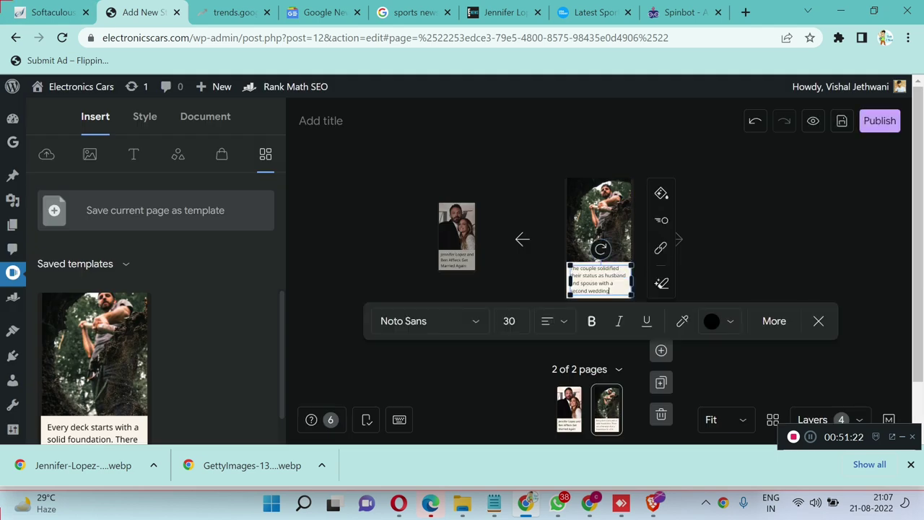
pyautogui.press('Escape')
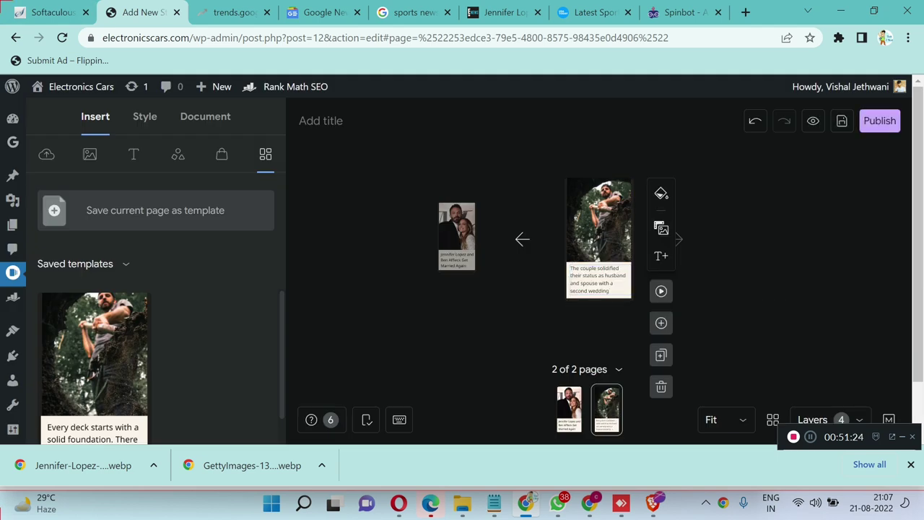
pyautogui.press('Tab')
pyautogui.press('Return')
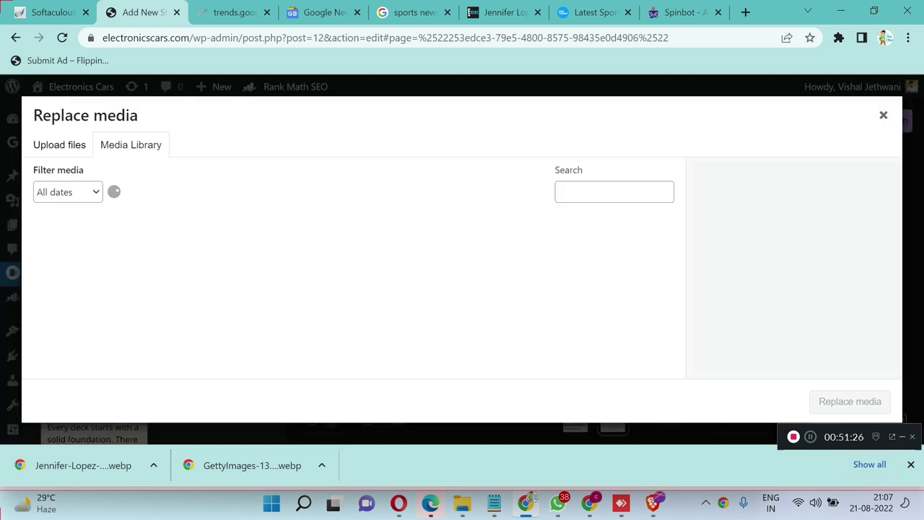
pyautogui.press('Return')
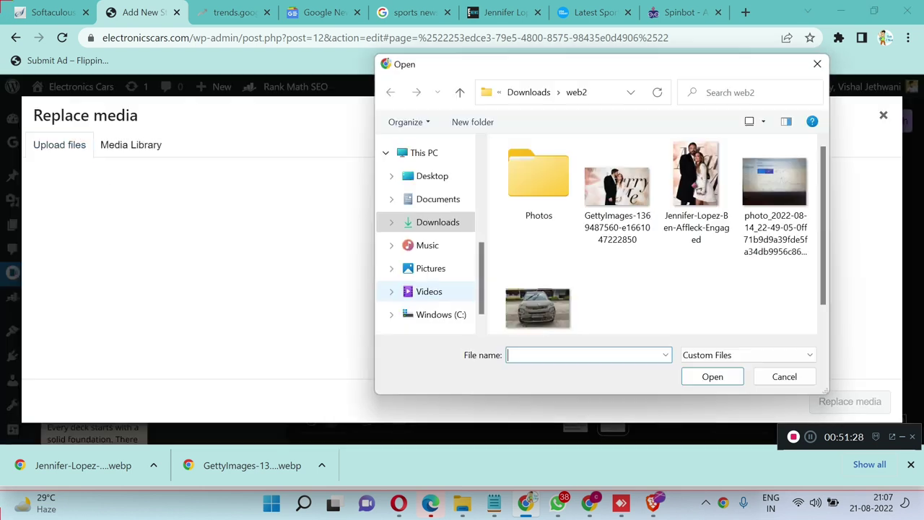
pyautogui.press('Right')
pyautogui.press('Return')
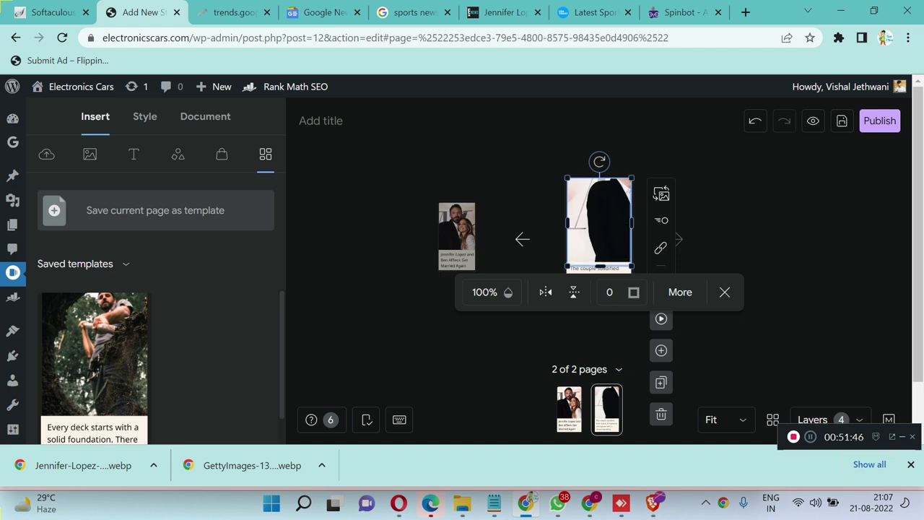
# Crop the GettyImages photo on page 2 so both faces show, then deselect it
pyautogui.press('Return')
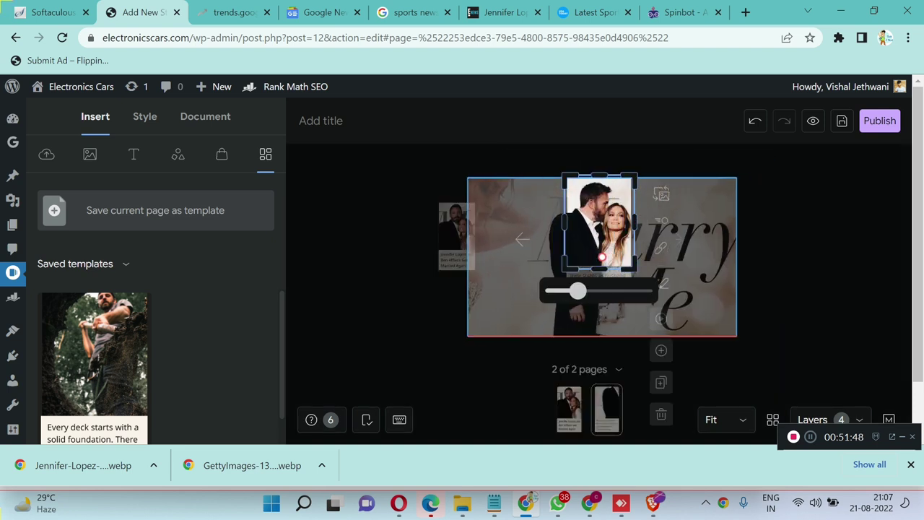
pyautogui.press('Return')
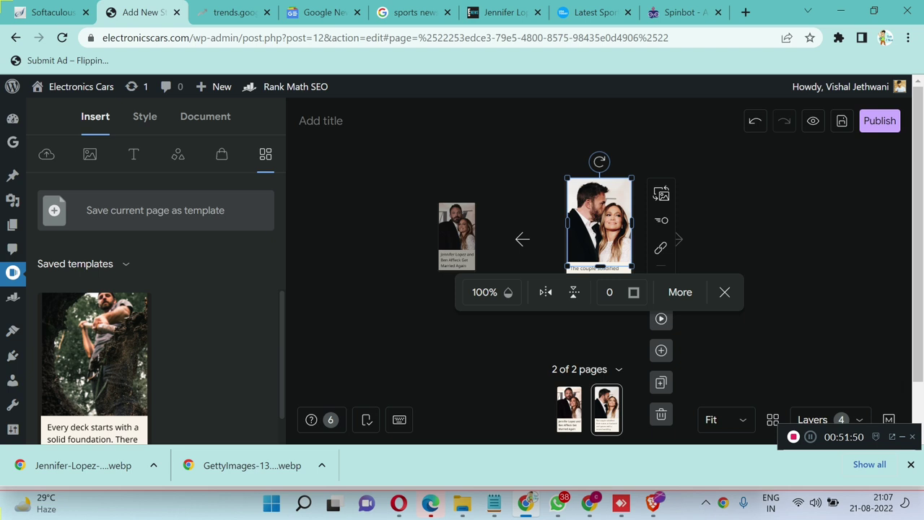
pyautogui.press('Escape')
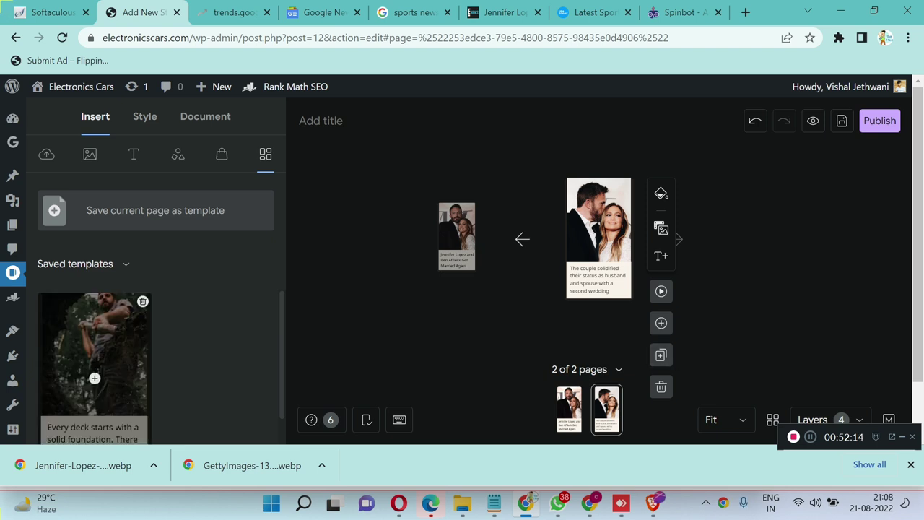
# Add more pages from the saved template, bringing the story to eight pages
pyautogui.click(93, 378)
pyautogui.click(94, 378)
pyautogui.click(94, 378)
pyautogui.click(94, 378)
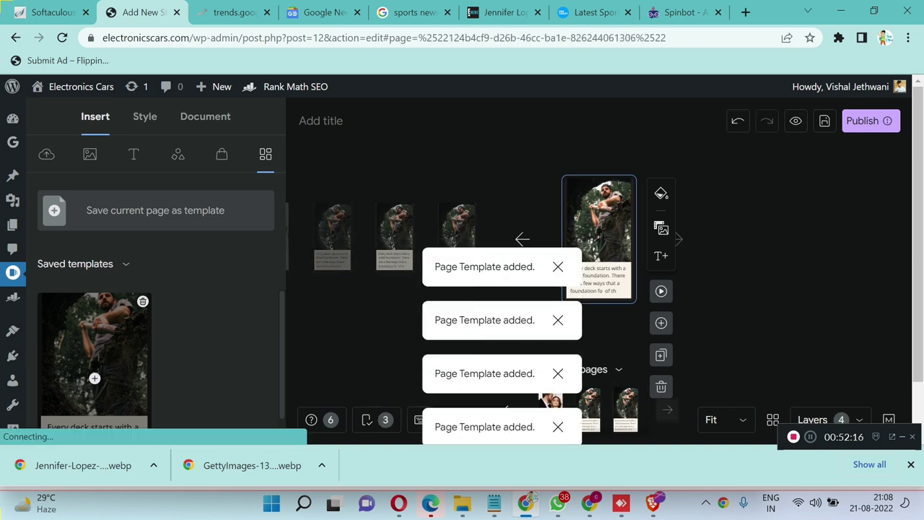
pyautogui.click(94, 378)
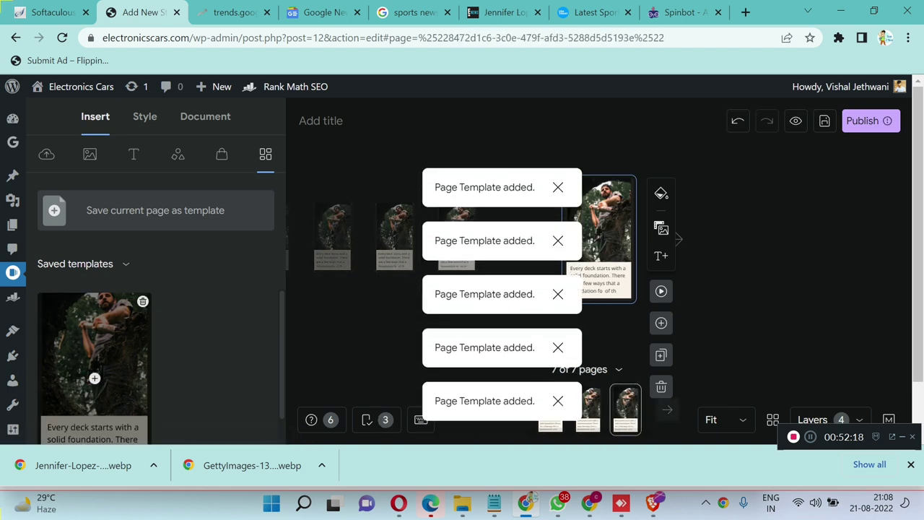
pyautogui.click(94, 378)
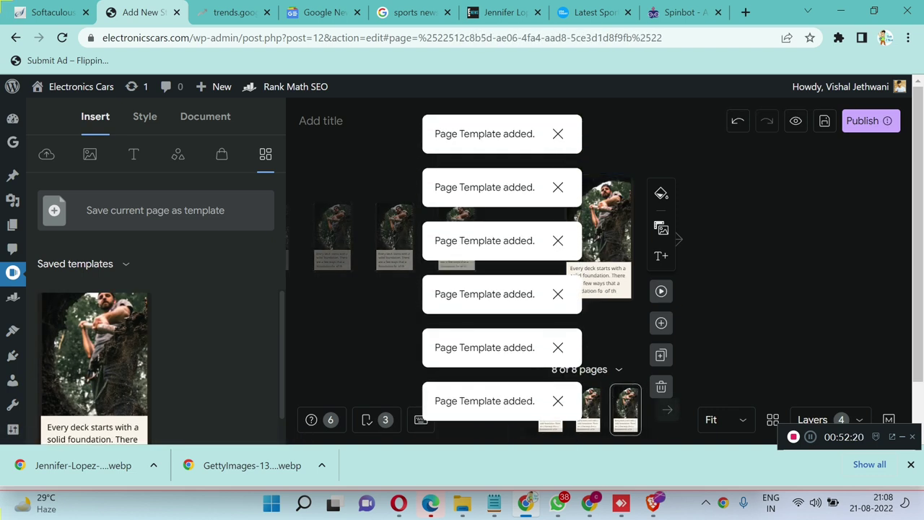
# Select a phrase in the Spinbot reworded text, then open the Story Details publishing dialog
pyautogui.hotkey('ctrl', '9')
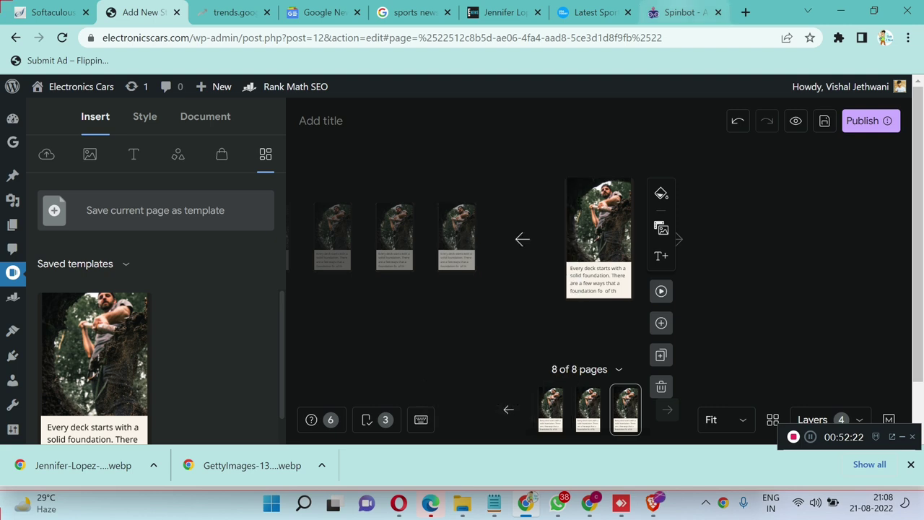
pyautogui.click(564, 152)
pyautogui.moveTo(564, 152); pyautogui.dragTo(580, 165)
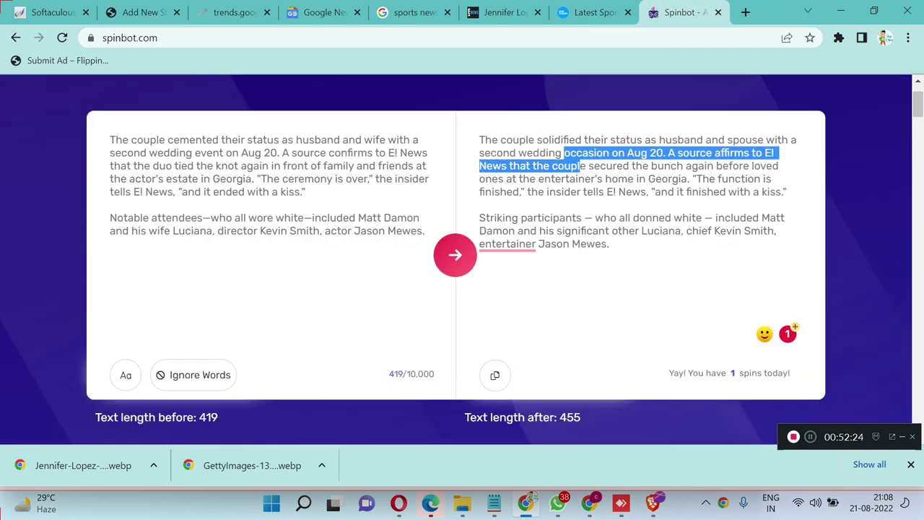
pyautogui.hotkey('ctrl', '2')
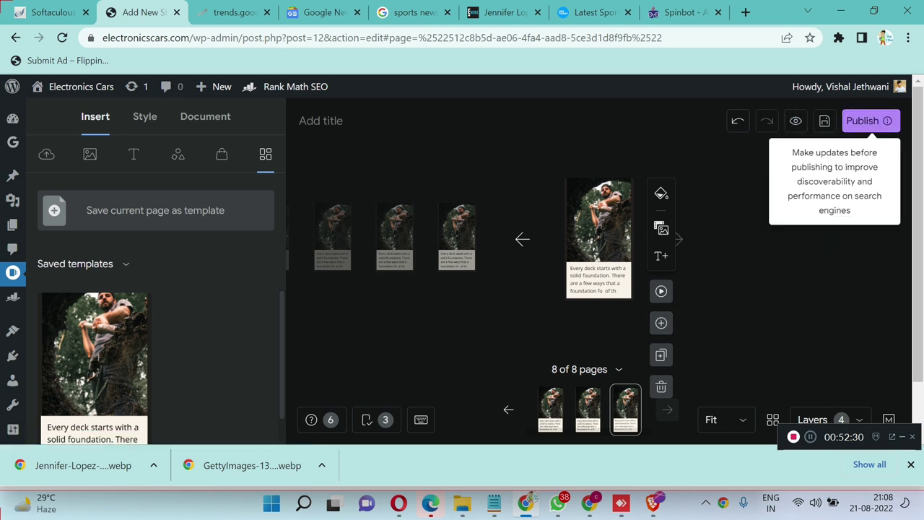
pyautogui.press('Return')
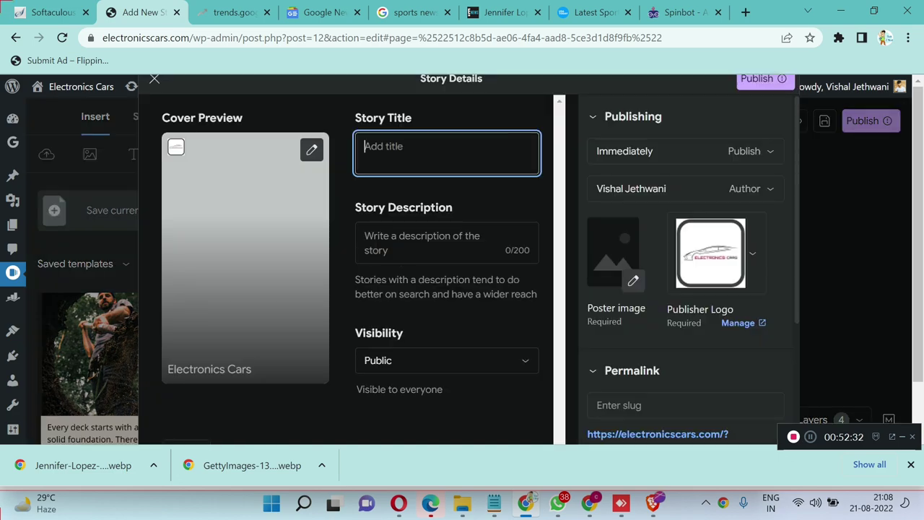
# Copy the E! News headline and use it as the story title 'Jennifer Lopez and Ben Affleck Get Married Again'
pyautogui.hotkey('ctrl', '8')
pyautogui.hotkey('ctrl', '6')
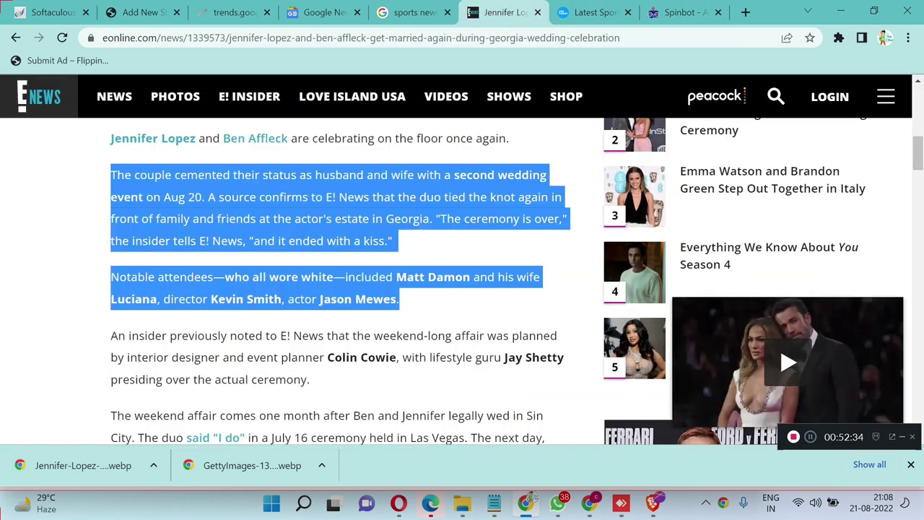
pyautogui.press('Home')
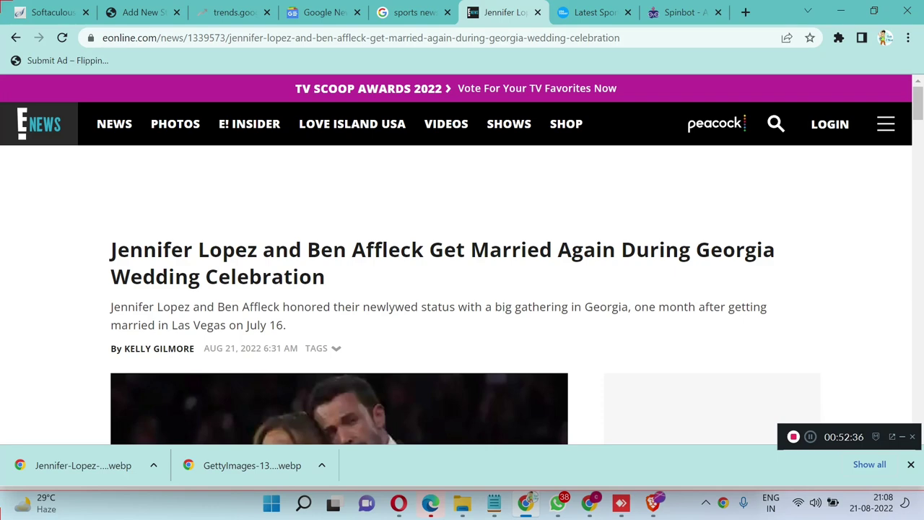
pyautogui.moveTo(111, 249); pyautogui.dragTo(615, 250)
pyautogui.hotkey('ctrl', 'c')
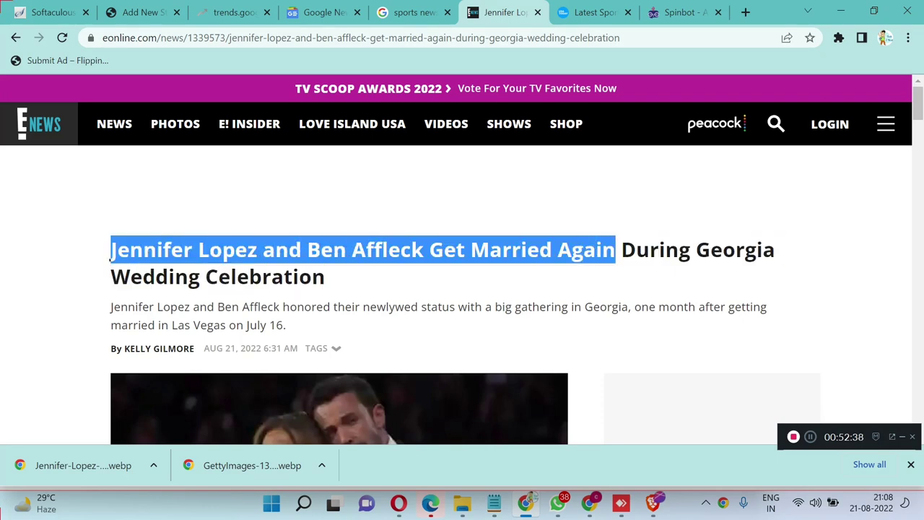
pyautogui.hotkey('ctrl', 'Tab')
pyautogui.hotkey('ctrl', 'Tab')
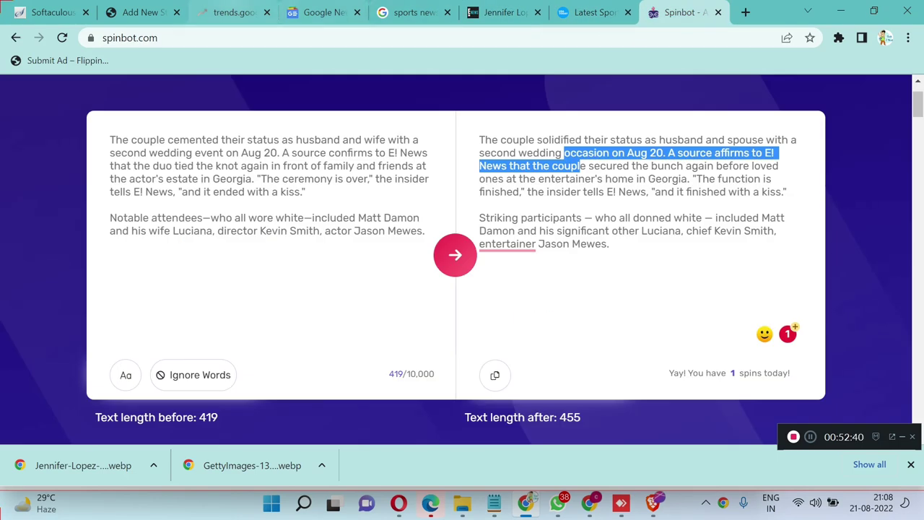
pyautogui.hotkey('ctrl', '2')
pyautogui.hotkey('ctrl', 'v')
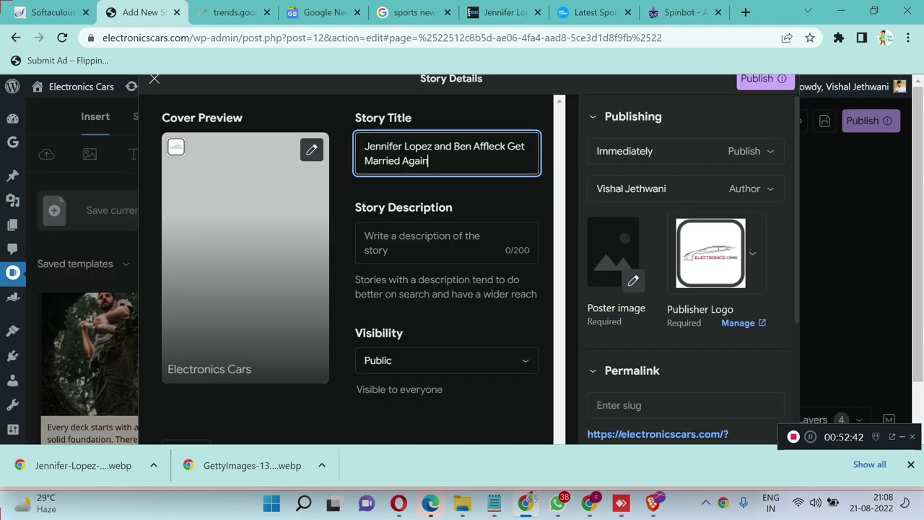
# Choose to upload a cover image, bringing up the poster image media library
pyautogui.press('Tab')
pyautogui.press('Return')
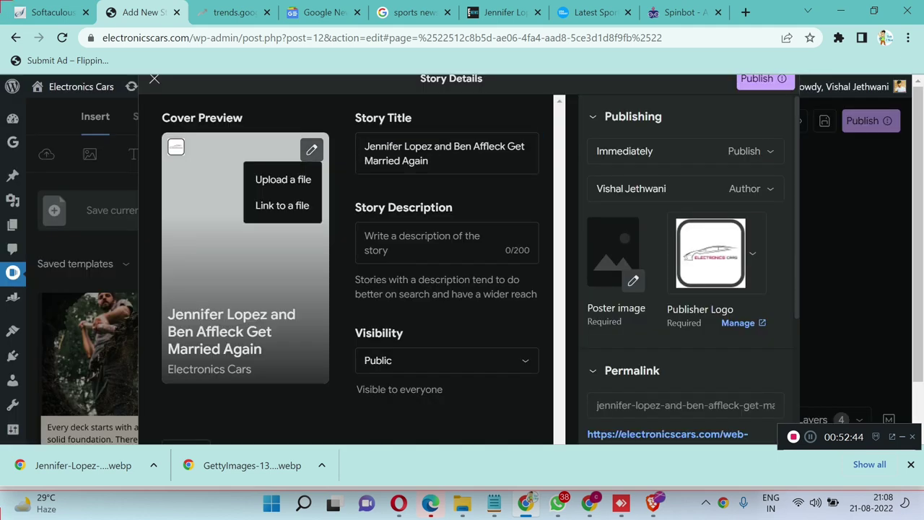
pyautogui.press('Down')
pyautogui.press('Return')
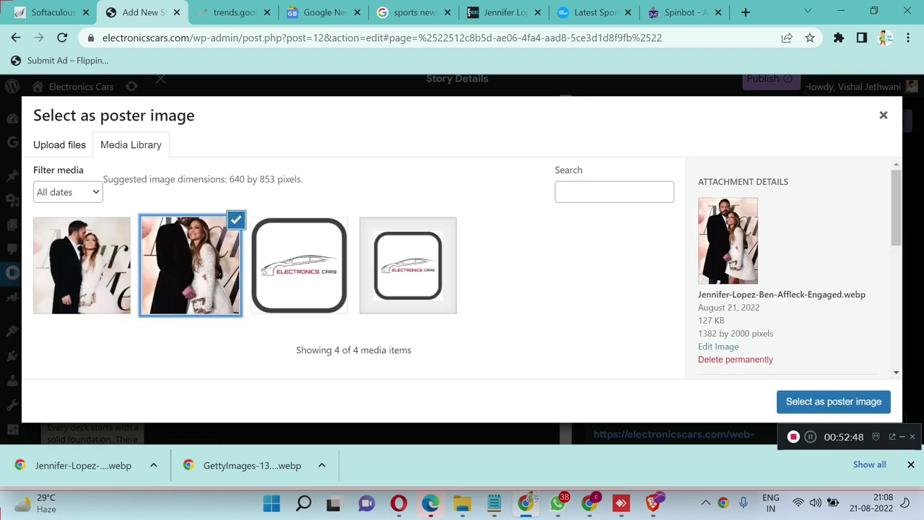
# Set the couple's photo as the poster image and apply its crop
pyautogui.press('Tab')
pyautogui.press('Return')
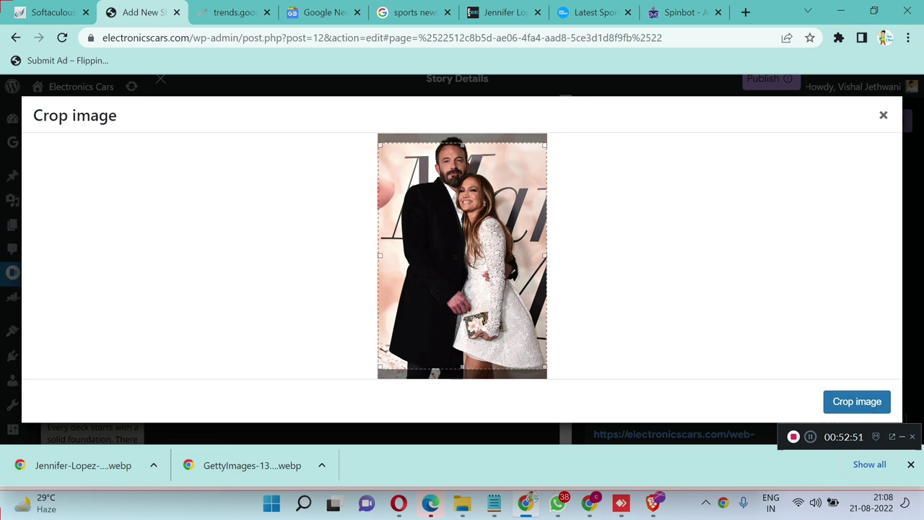
pyautogui.press('Return')
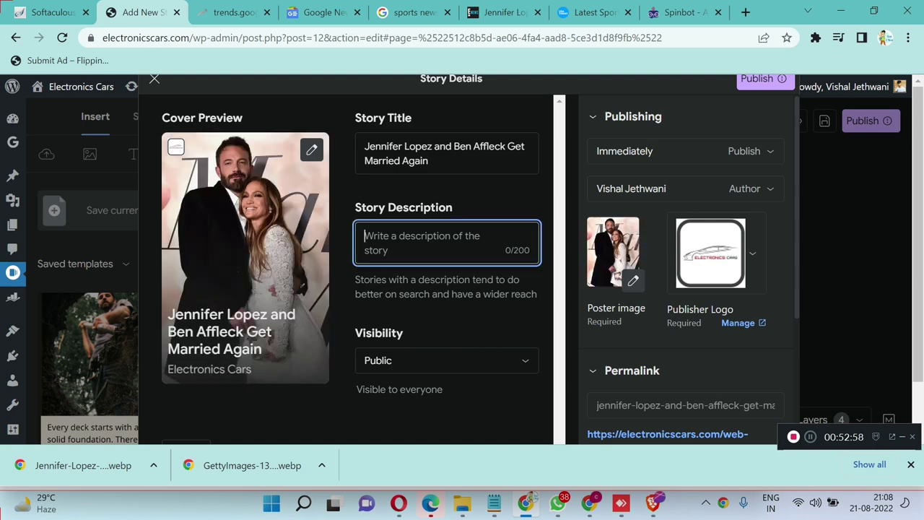
# Copy Spinbot's opening reworded sentence into the Story Description field
pyautogui.hotkey('ctrl', '9')
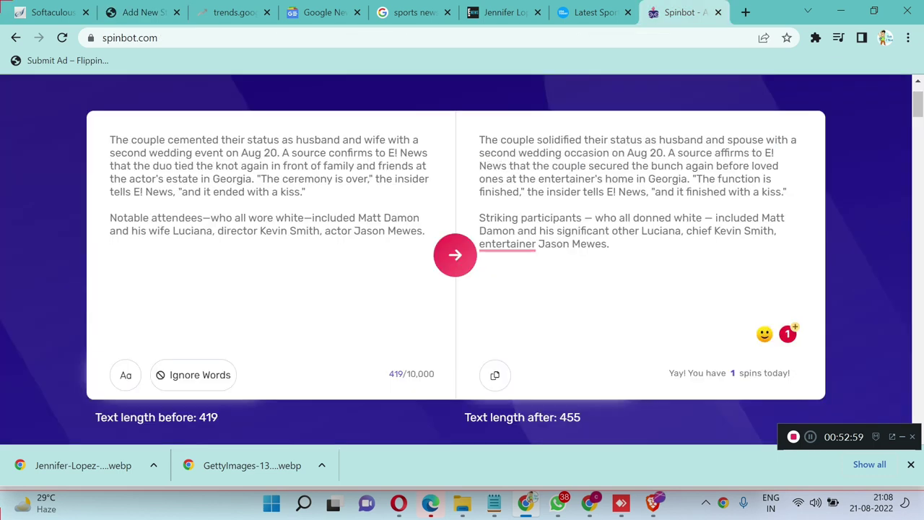
pyautogui.moveTo(480, 139); pyautogui.dragTo(663, 153)
pyautogui.hotkey('ctrl', 'c')
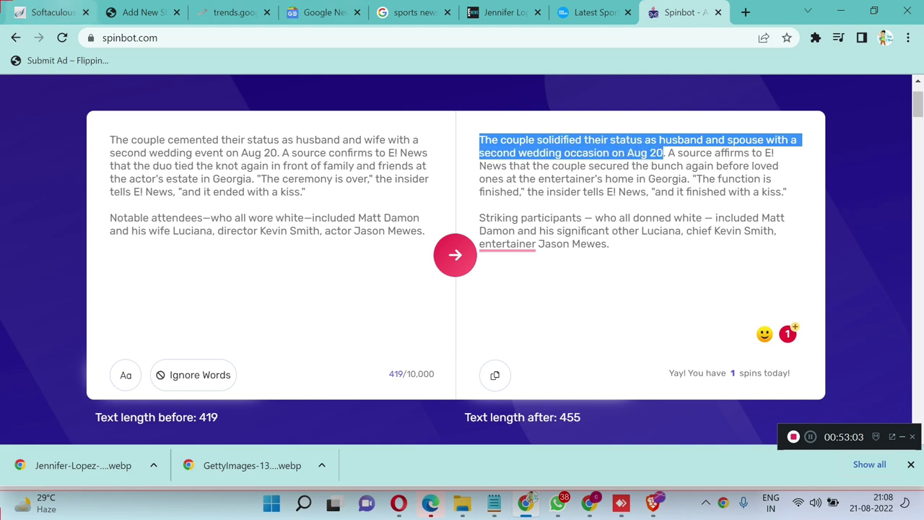
pyautogui.hotkey('ctrl', '2')
pyautogui.hotkey('ctrl', 'v')
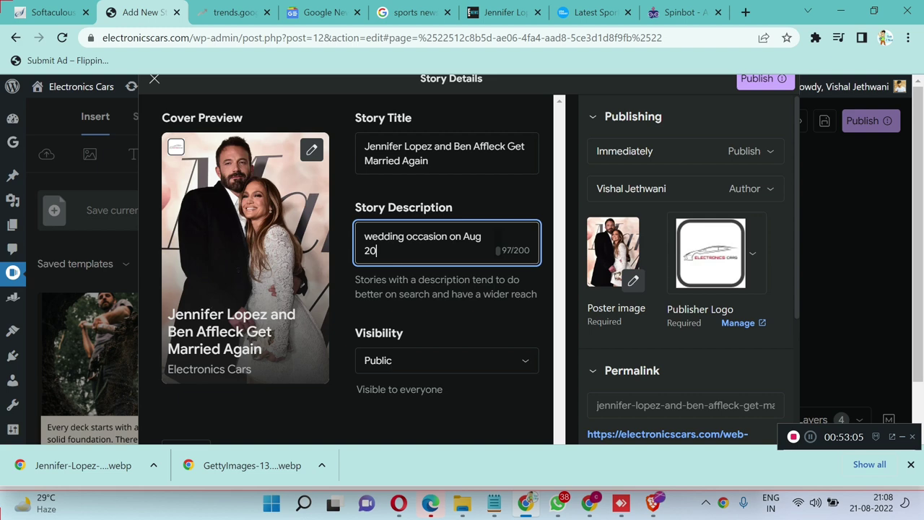
# Check the page advance duration setting and review the remaining publishing details
pyautogui.scroll(-5, 686, 289)
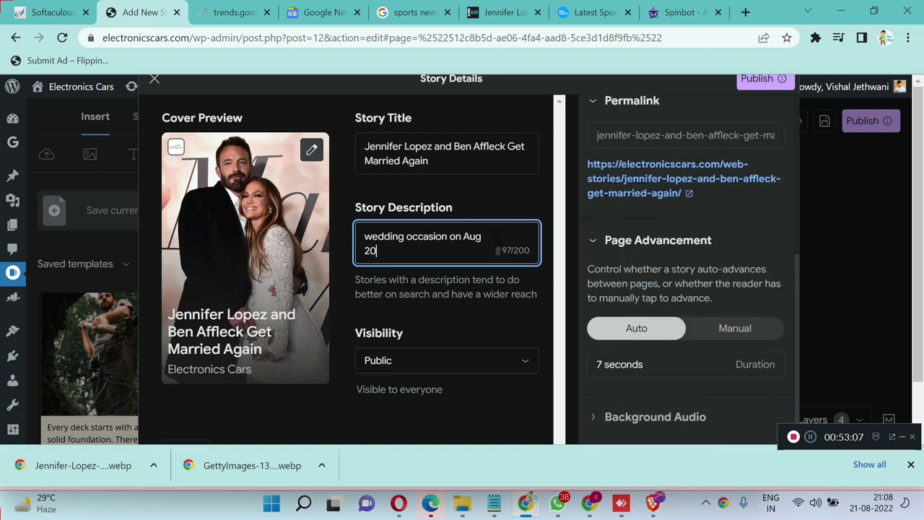
pyautogui.scroll(1, 686, 288)
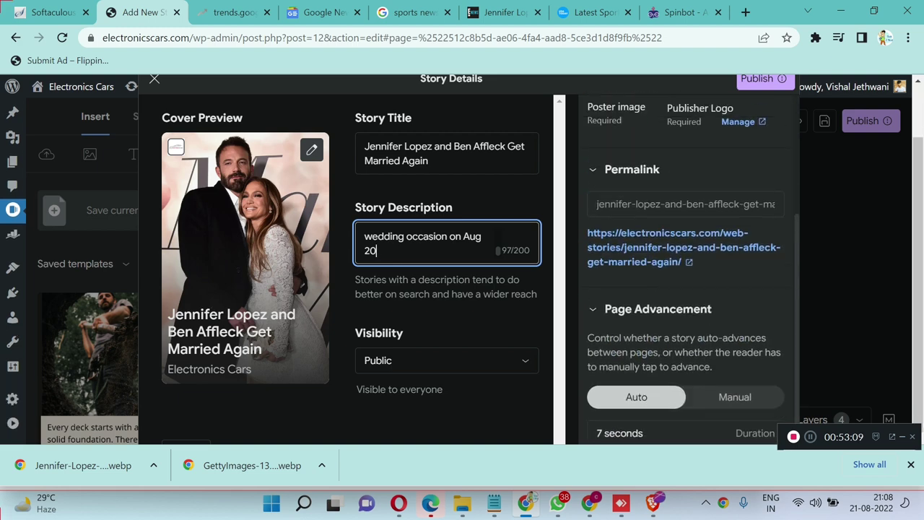
pyautogui.scroll(-1, 686, 289)
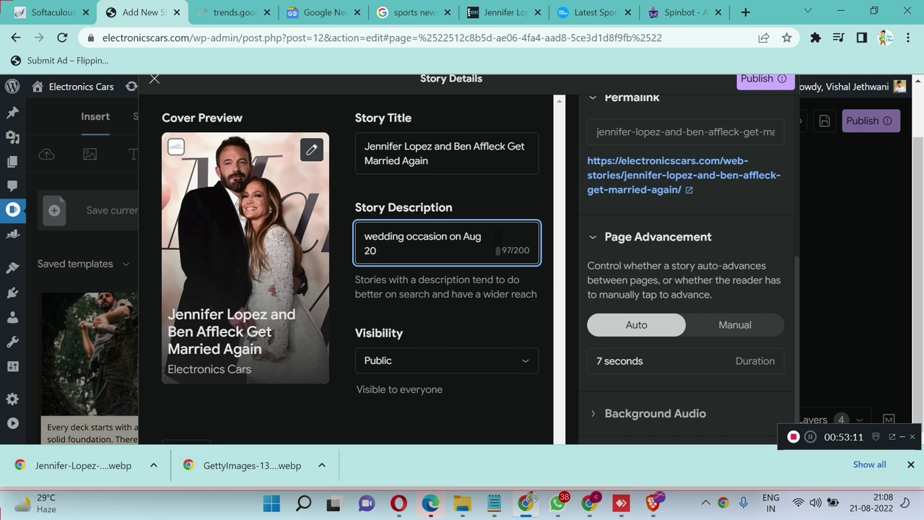
pyautogui.click(650, 361)
pyautogui.scroll(5, 687, 289)
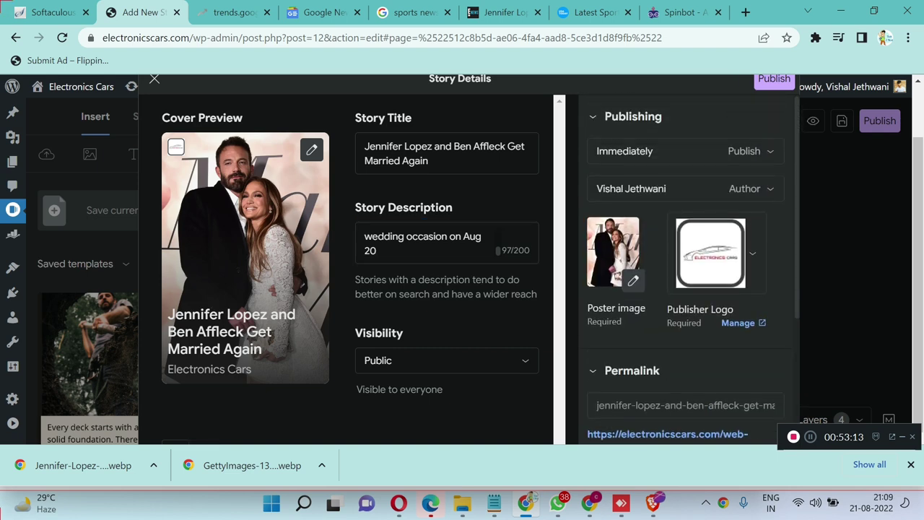
pyautogui.scroll(-5, 687, 288)
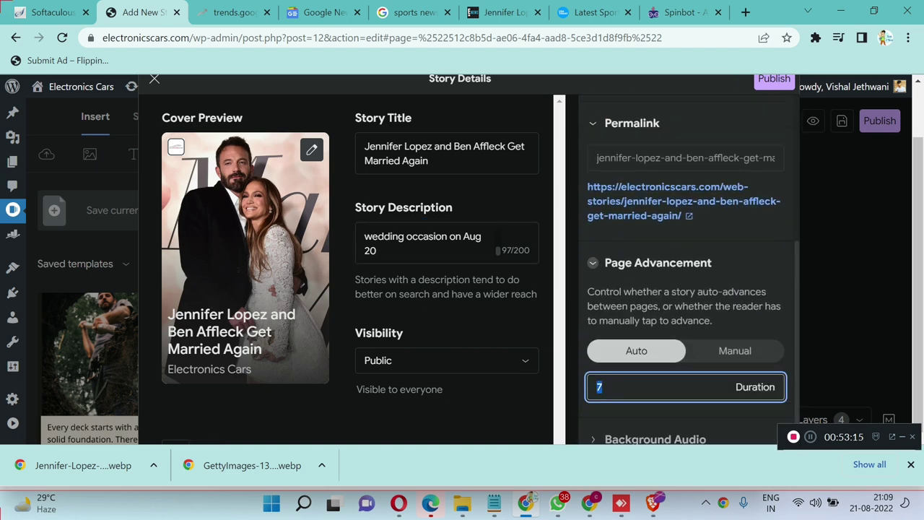
pyautogui.scroll(2, 686, 289)
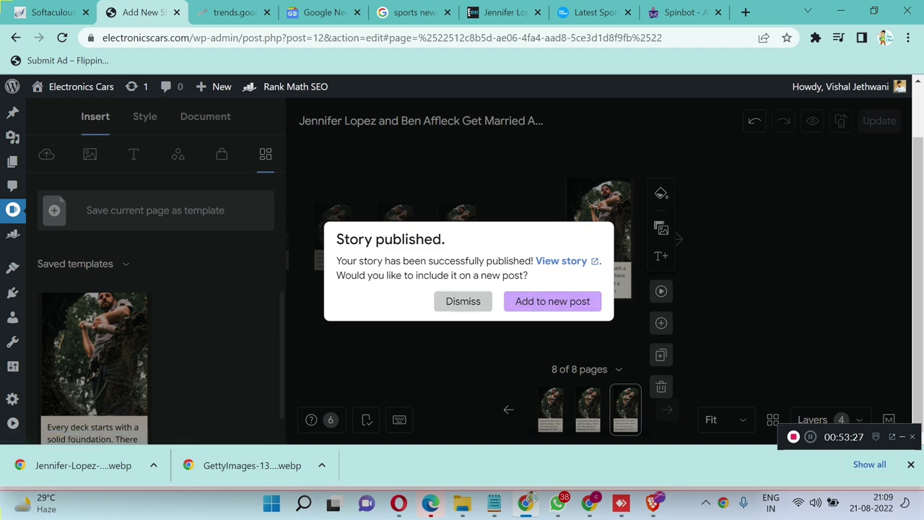
# Dismiss the published notice, update the story, and view its Dev Tools preview tab
pyautogui.click(463, 301)
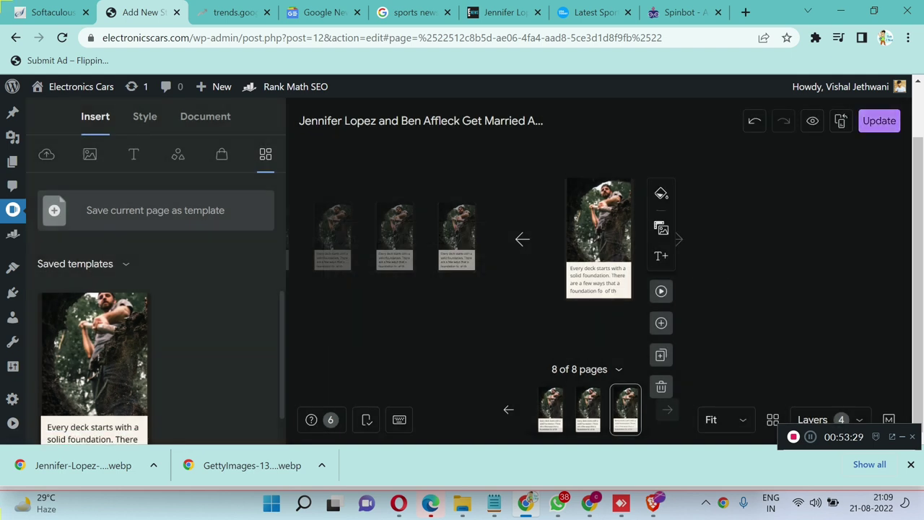
pyautogui.click(879, 120)
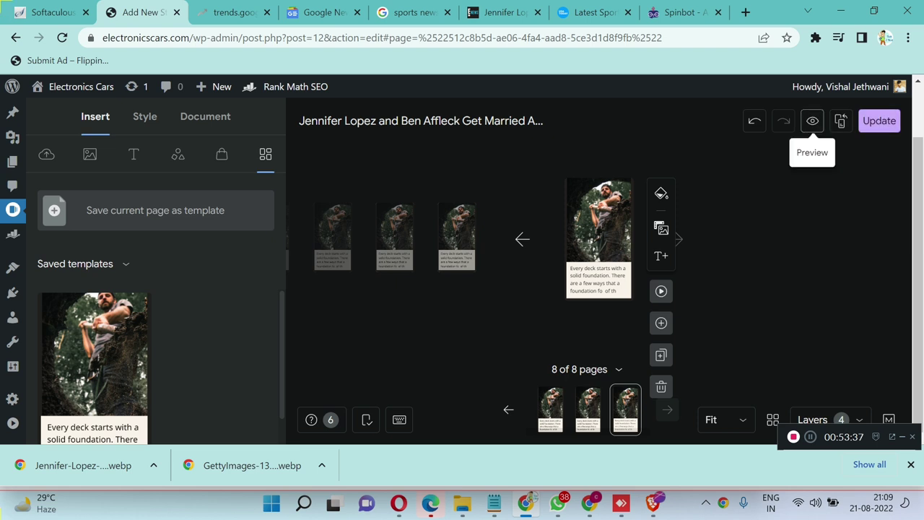
pyautogui.click(812, 121)
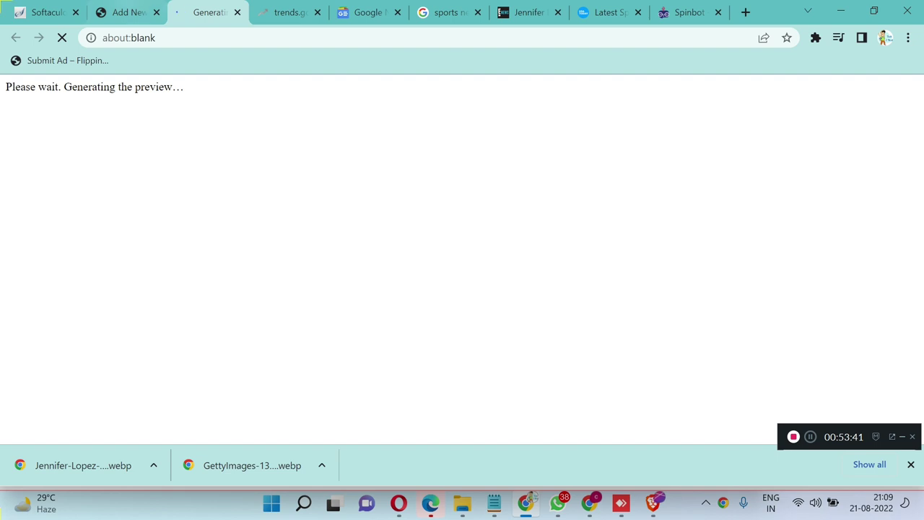
pyautogui.hotkey('ctrl', 'shift', 'Tab')
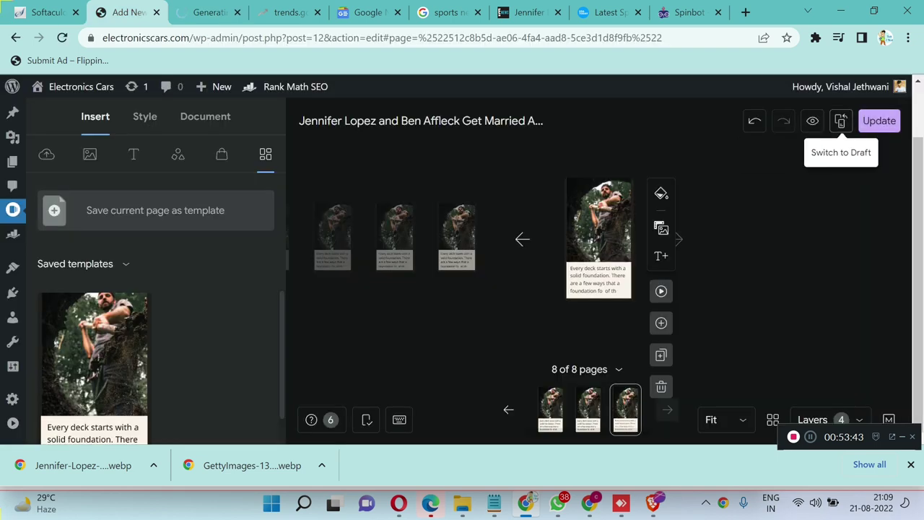
pyautogui.hotkey('ctrl', 'Tab')
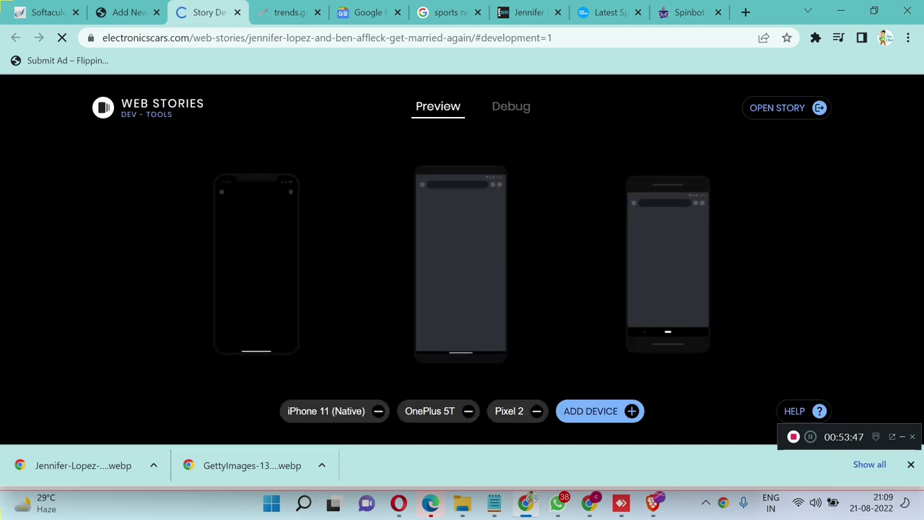
# Duplicate the story editor's browser tab
pyautogui.click(130, 12)
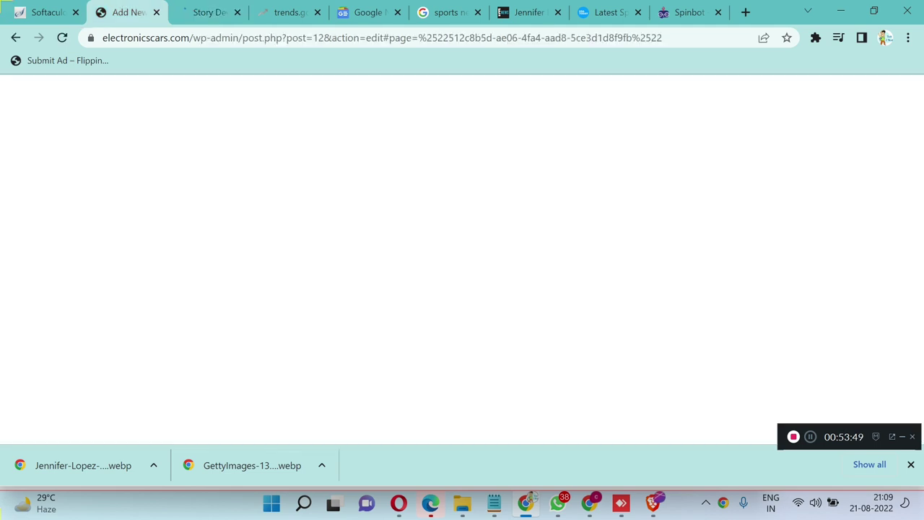
pyautogui.rightClick(136, 11)
pyautogui.press('Return')
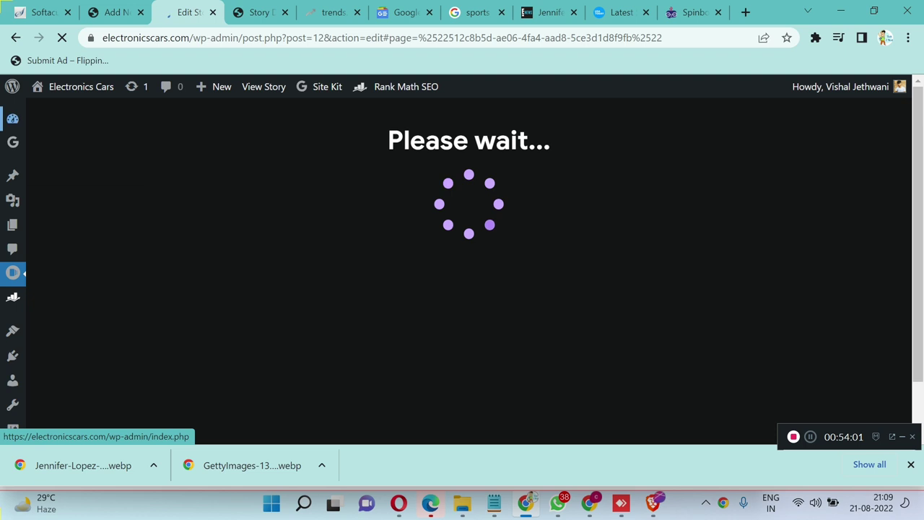
# Go to the WordPress dashboard tab and open Stories > All Stories
pyautogui.hotkey('ctrl', 'shift', 'Tab')
pyautogui.hotkey('ctrl', 'Tab')
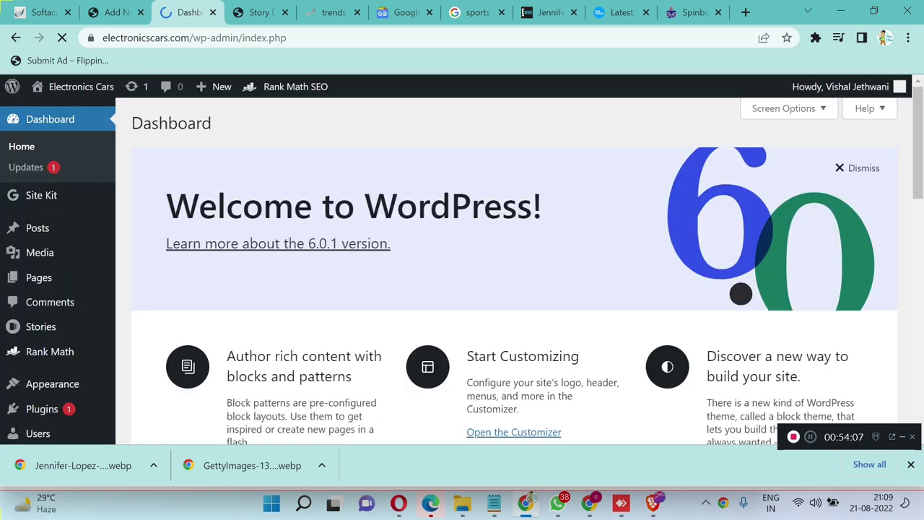
pyautogui.press('Down')
pyautogui.press('Down')
pyautogui.press('Down')
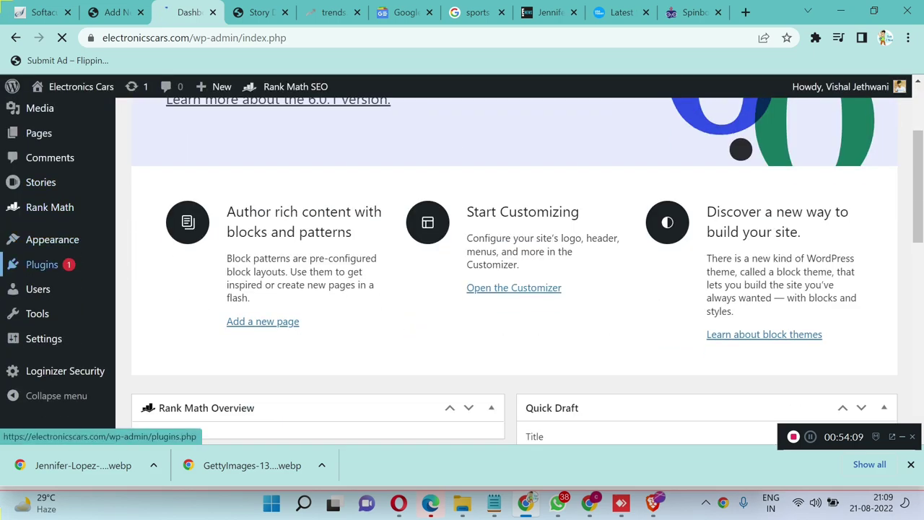
pyautogui.scroll(3, 43, 264)
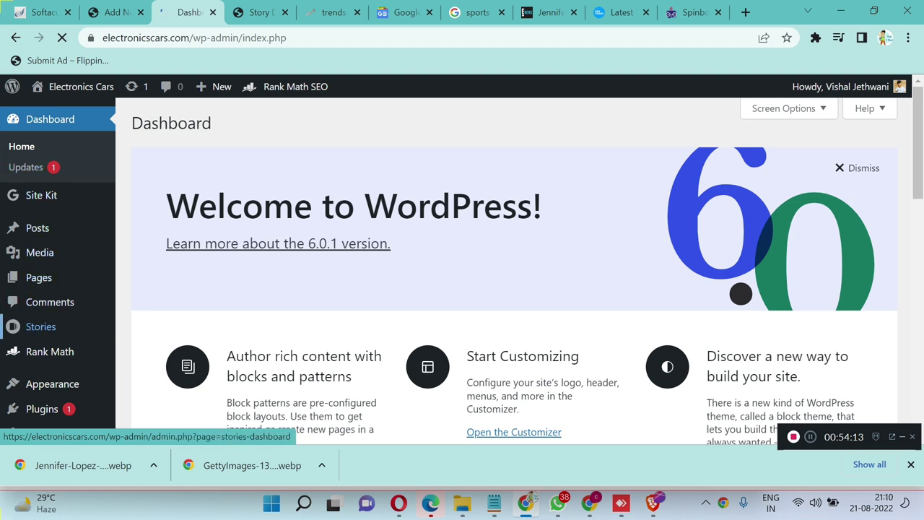
pyautogui.moveTo(40, 327)
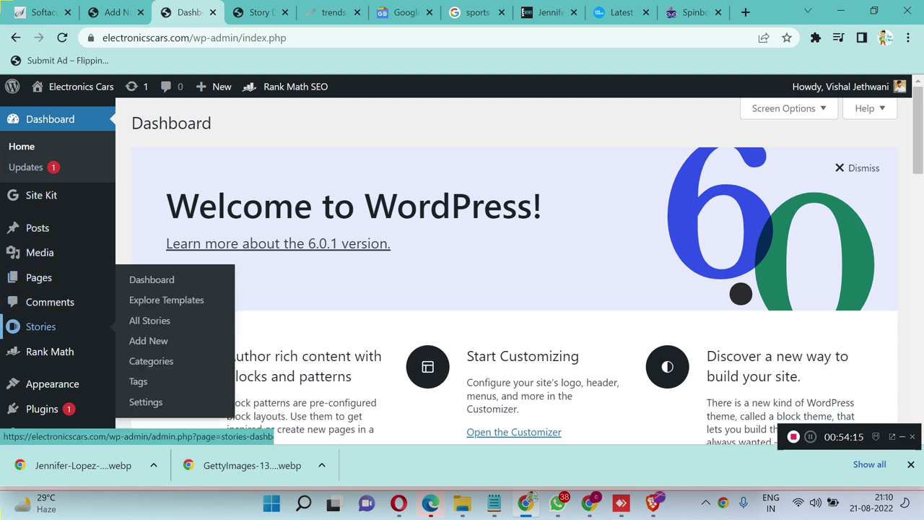
pyautogui.click(150, 320)
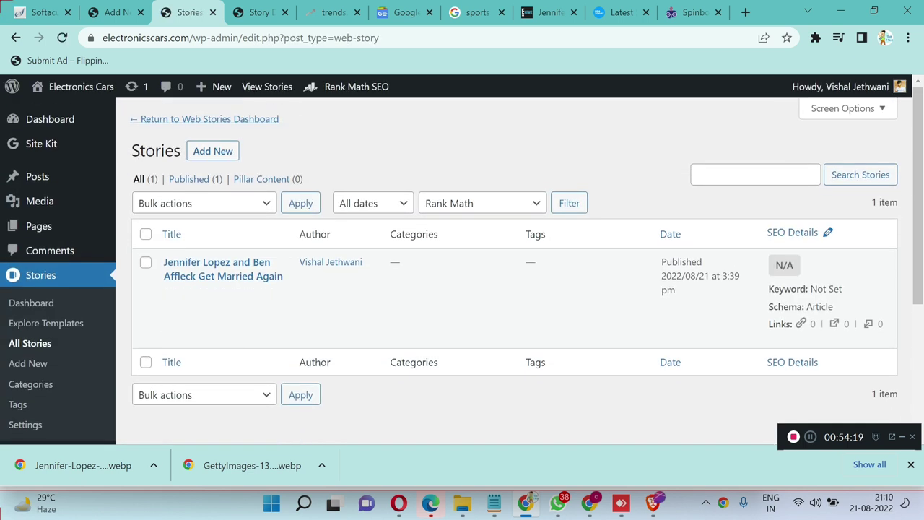
# Open the published wedding story's View link in a new tab to watch it live
pyautogui.rightClick(271, 293)
pyautogui.press('Escape')
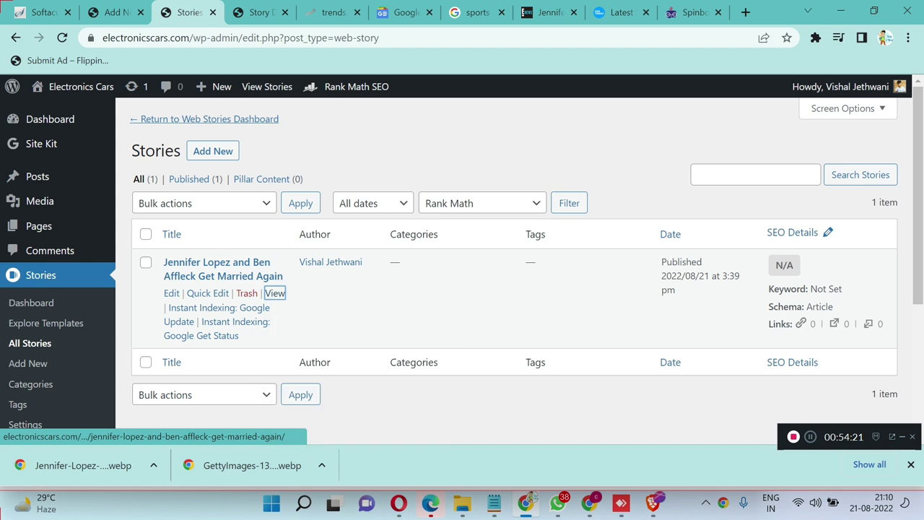
pyautogui.hotkey('ctrl', 'Return')
pyautogui.hotkey('ctrl', 'Tab')
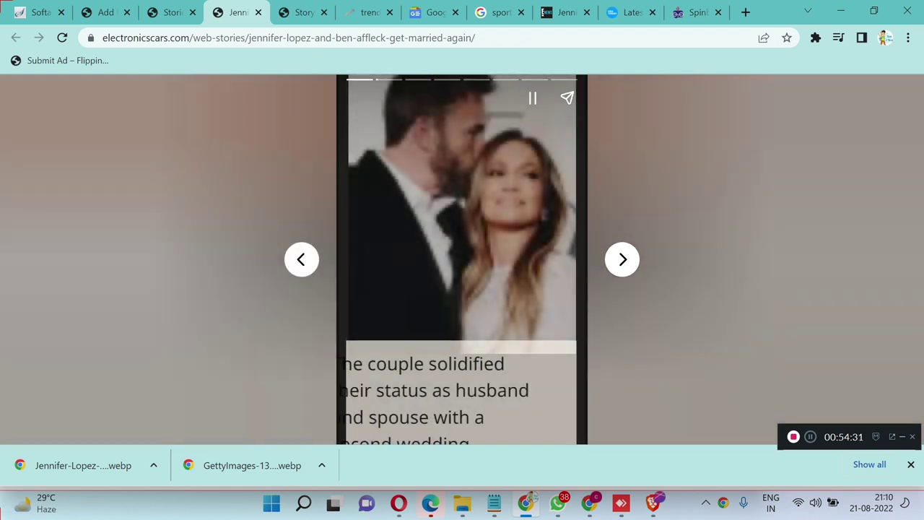
# Go back and forth between the live story and the stories list, then open Web Stories Settings
pyautogui.hotkey('ctrl', 'shift', 'Tab')
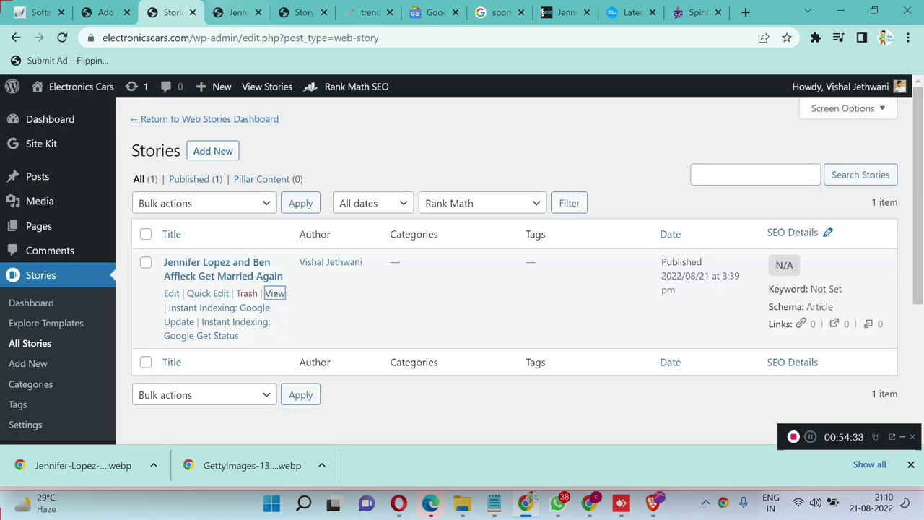
pyautogui.hotkey('ctrl', 'Tab')
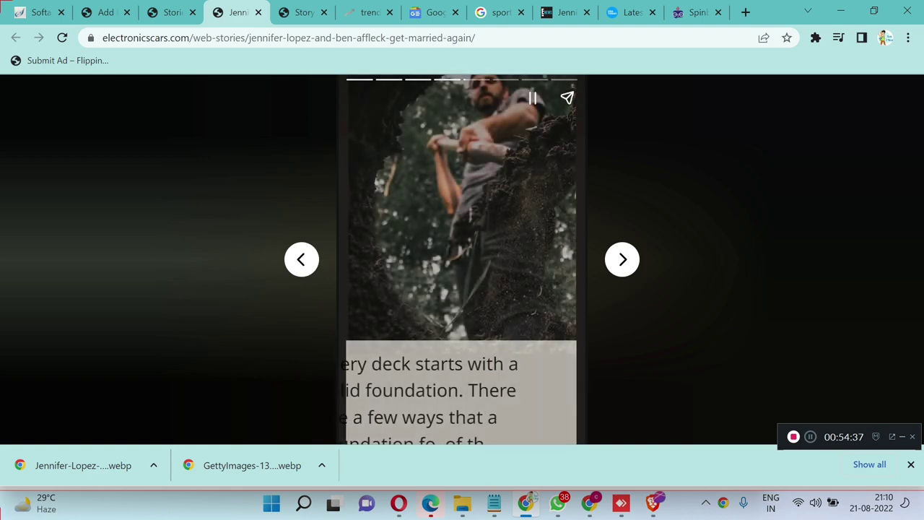
pyautogui.hotkey('ctrl', 'shift', 'Tab')
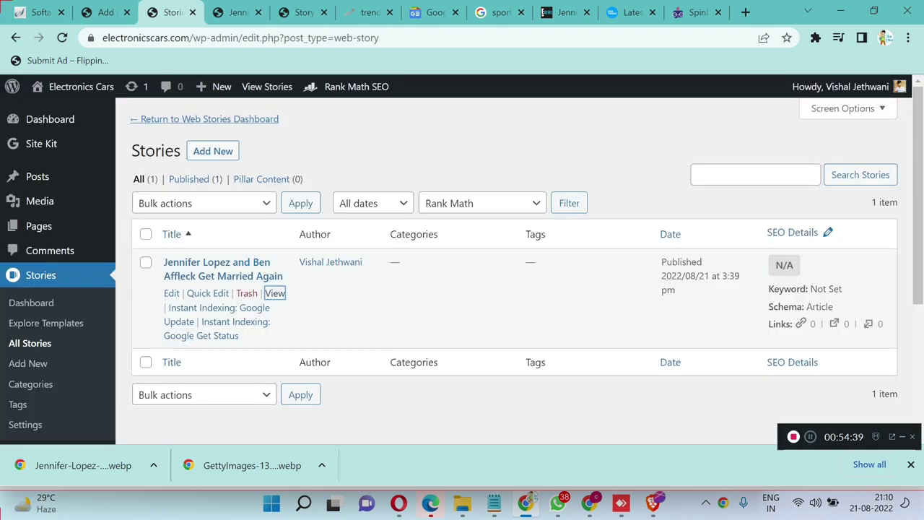
pyautogui.press('Tab')
pyautogui.press('Tab')
pyautogui.press('Tab')
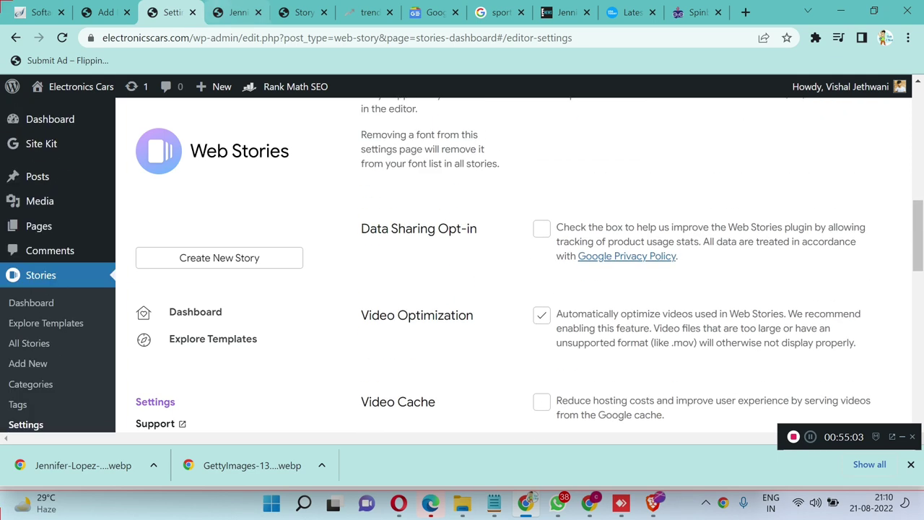
# Glance at the live story again, then return to Settings and choose Stories > Add New
pyautogui.hotkey('ctrl', 'Tab')
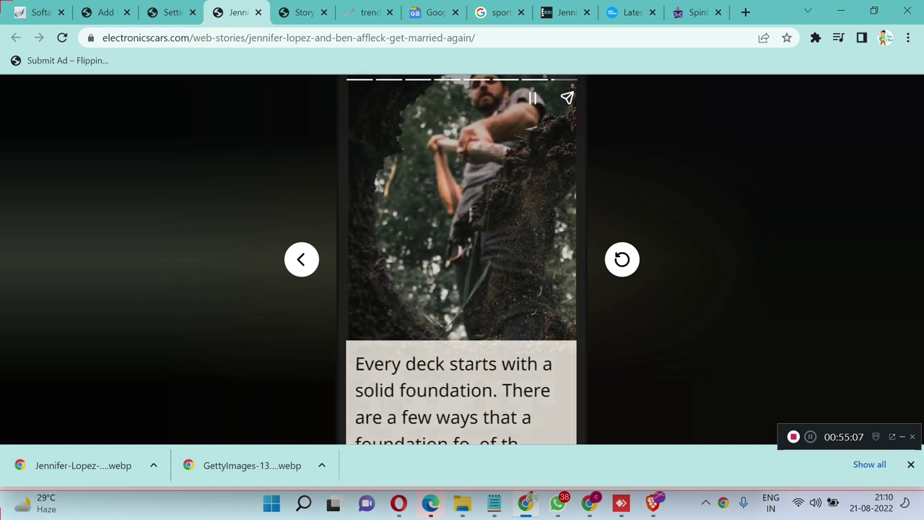
pyautogui.hotkey('ctrl', 'shift', 'Tab')
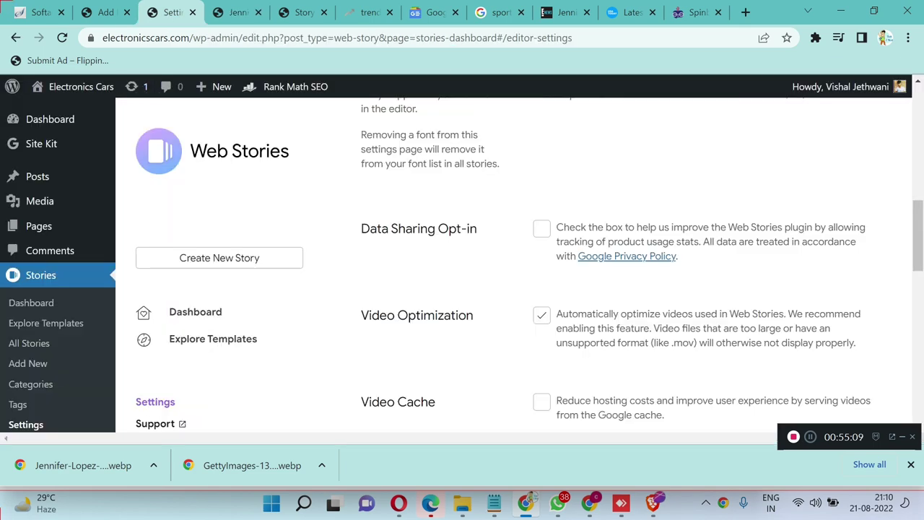
pyautogui.scroll(3, 505, 289)
pyautogui.moveTo(189, 37); pyautogui.dragTo(101, 38)
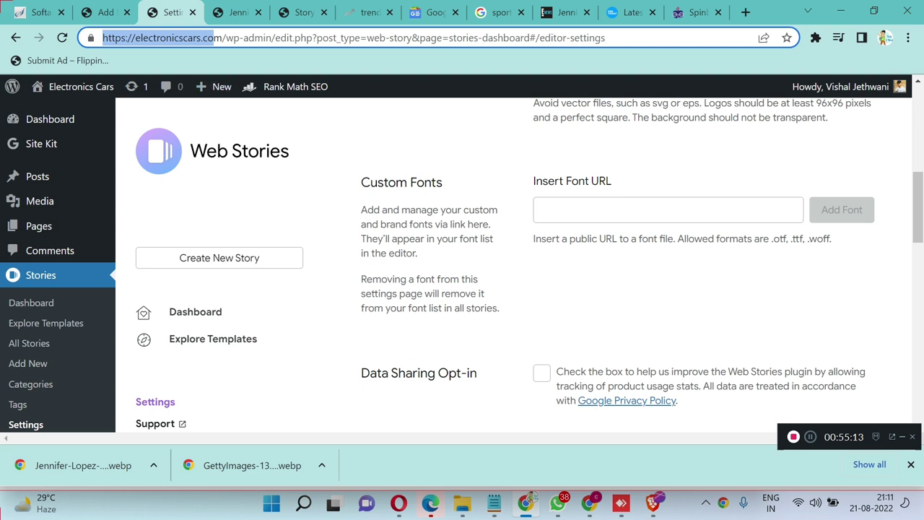
pyautogui.press('Escape')
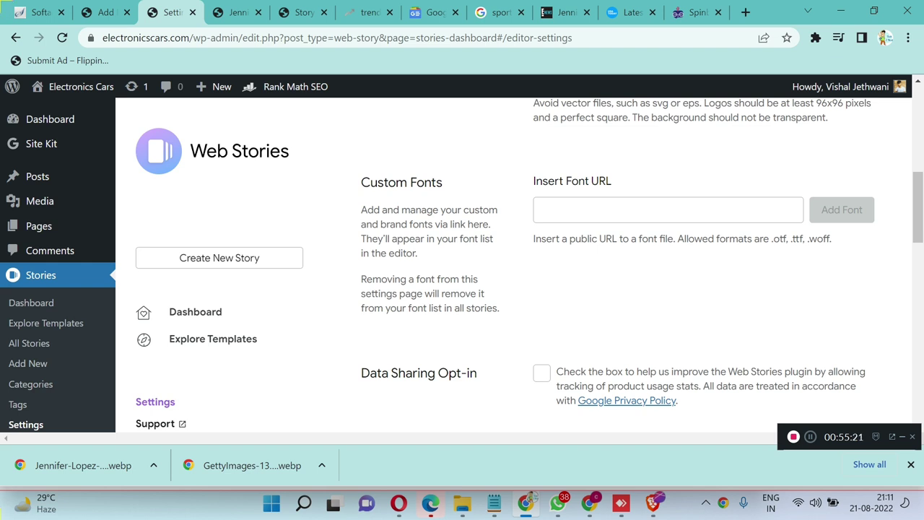
pyautogui.hotkey('ctrl', 'Tab')
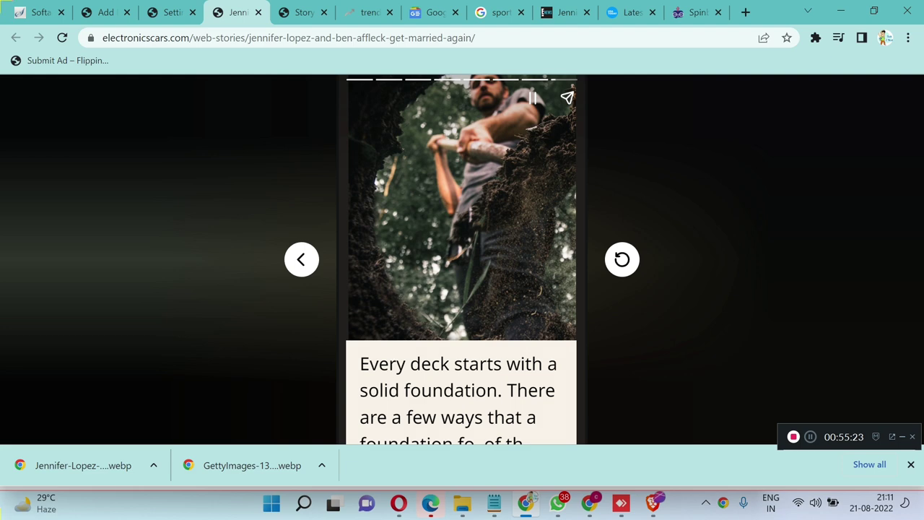
pyautogui.hotkey('ctrl', 'shift', 'Tab')
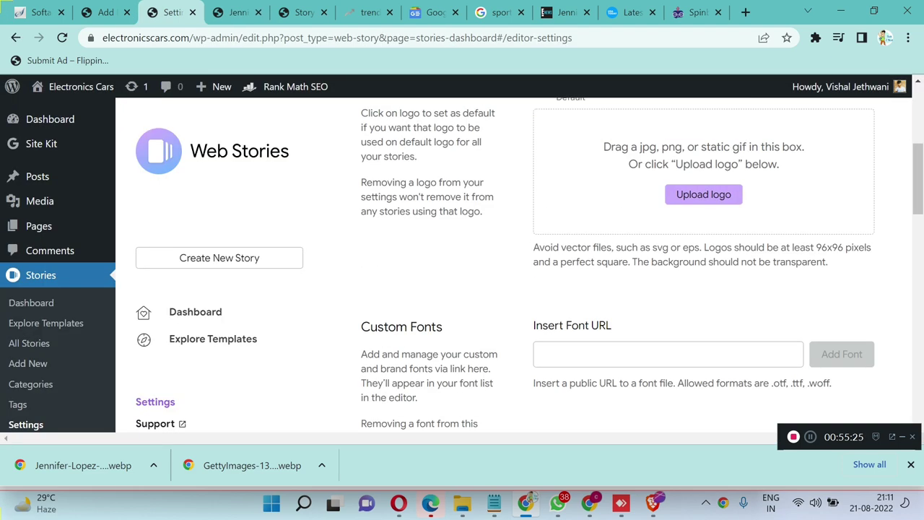
pyautogui.scroll(4, 506, 267)
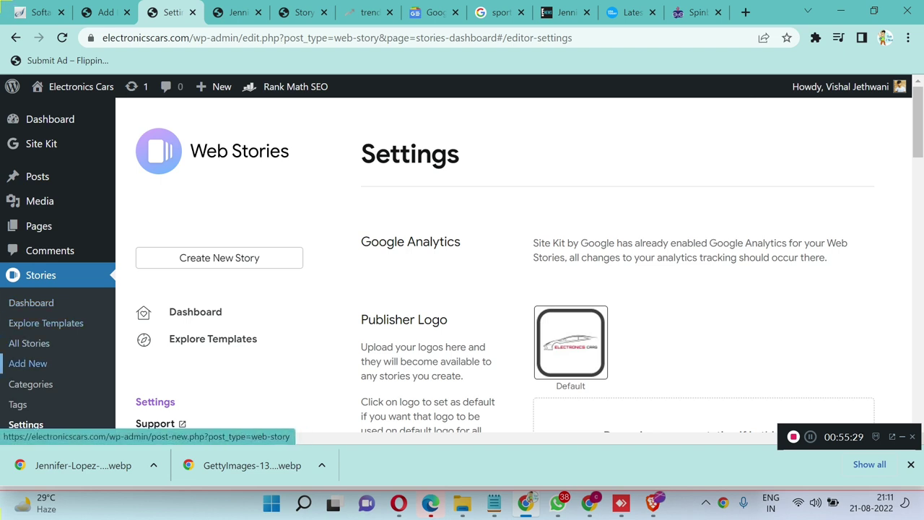
pyautogui.click(28, 363)
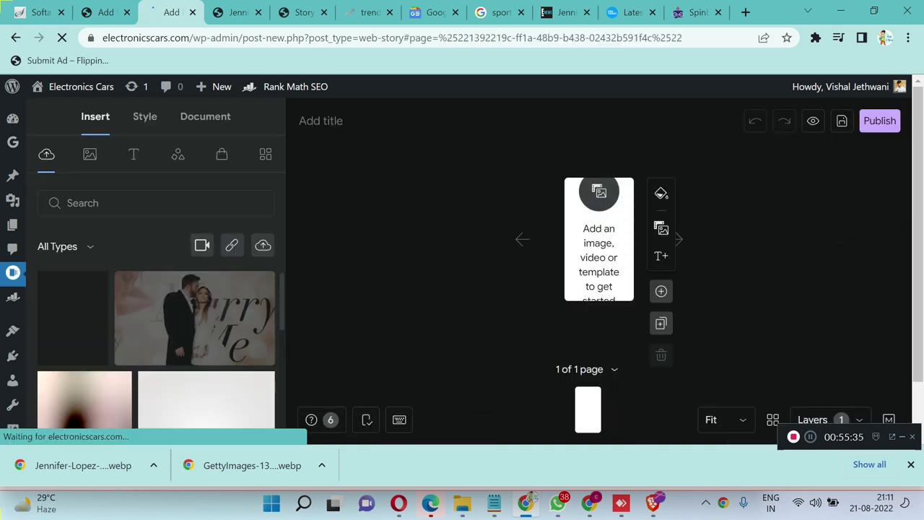
# Insert the saved template page and delete the blank first page
pyautogui.click(265, 154)
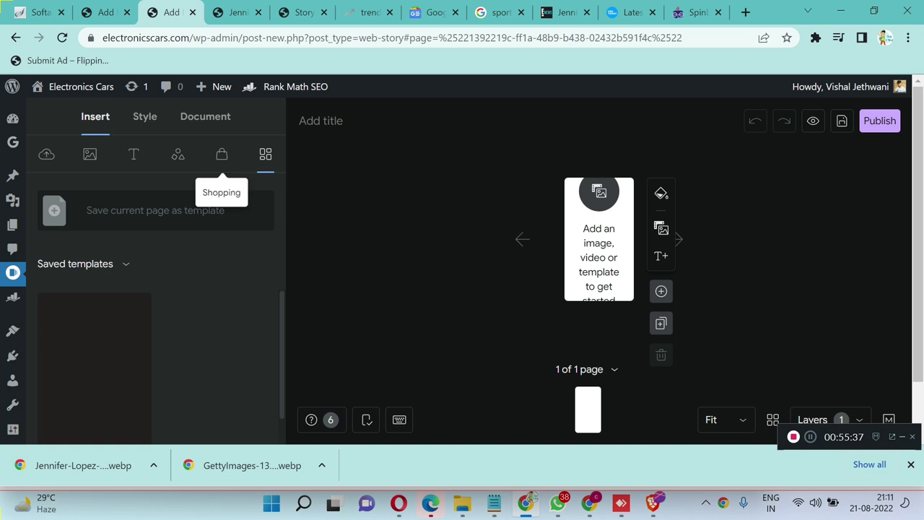
pyautogui.click(94, 377)
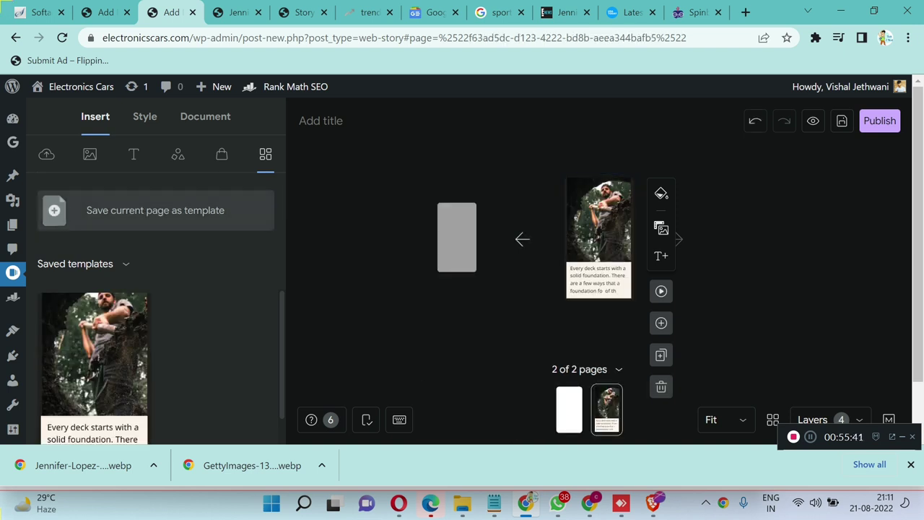
pyautogui.click(569, 409)
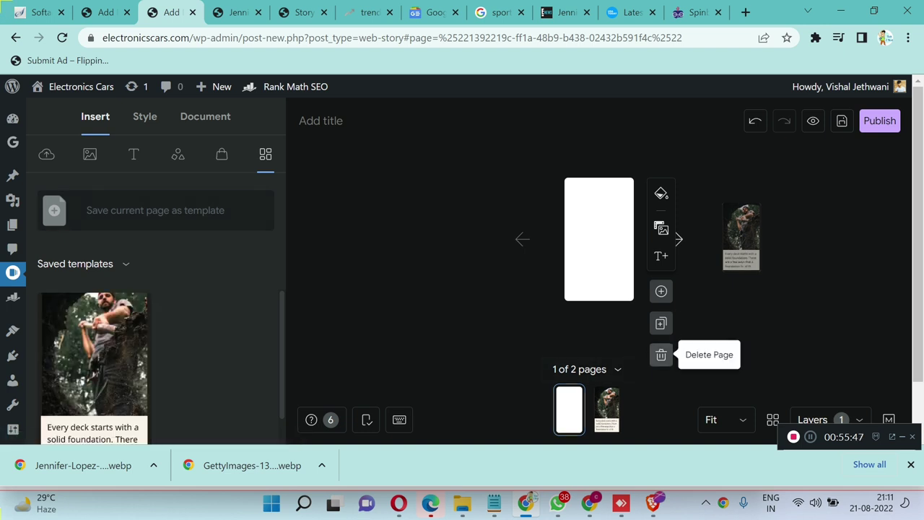
pyautogui.click(661, 354)
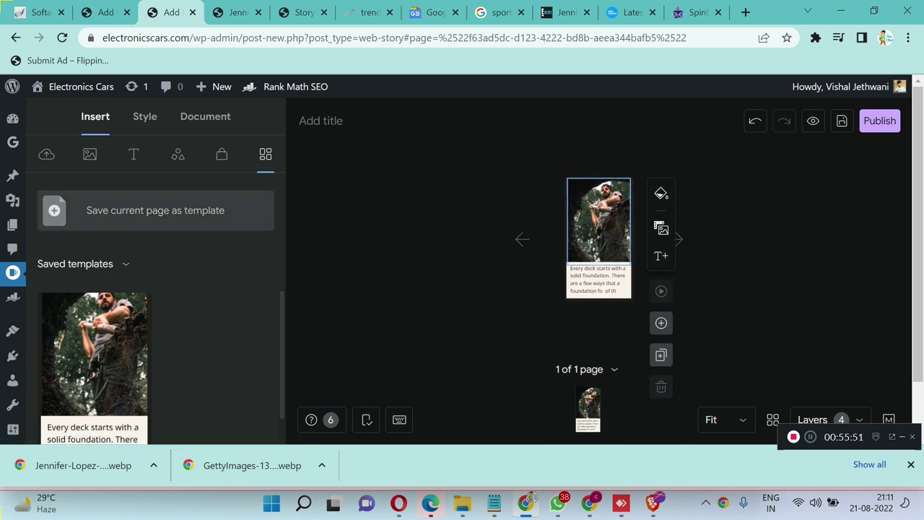
# Add a Title 3 text element to the template page
pyautogui.press('Tab')
pyautogui.press('Tab')
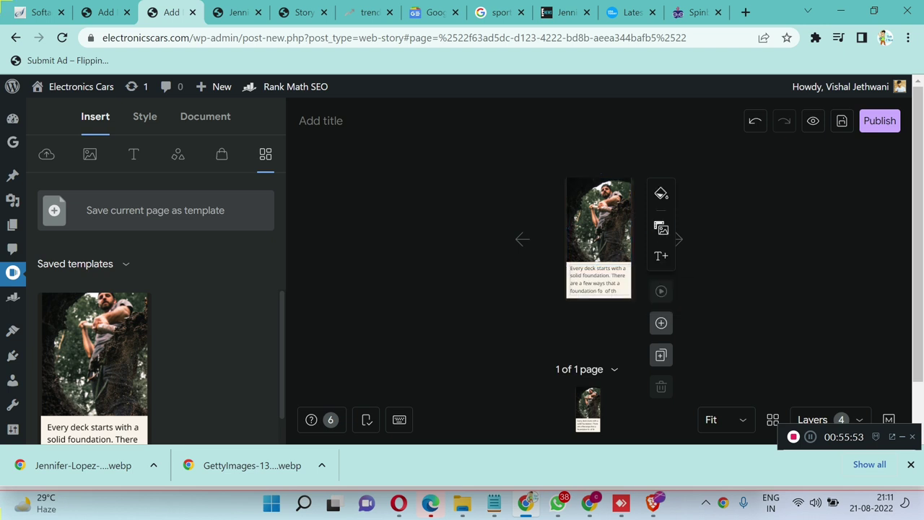
pyautogui.press('Tab')
pyautogui.press('Left')
pyautogui.press('Left')
pyautogui.press('Left')
pyautogui.press('Return')
pyautogui.press('Tab')
pyautogui.press('Down')
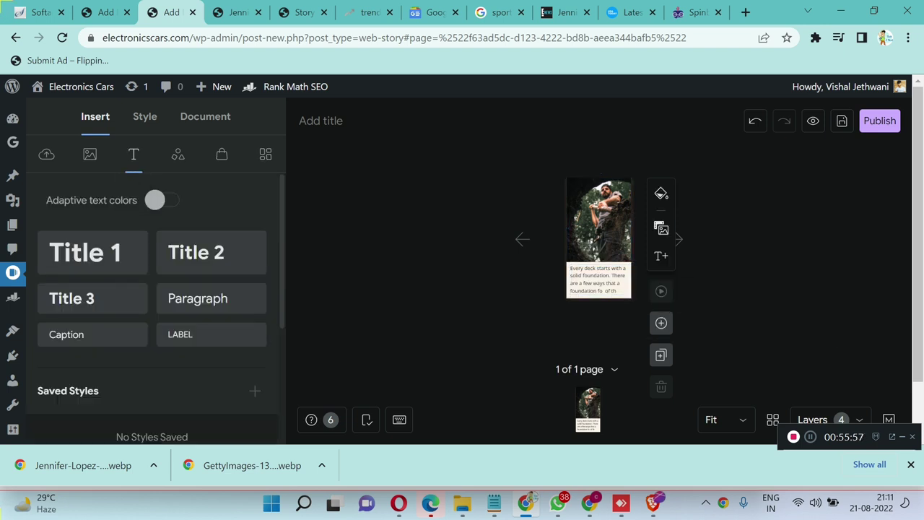
pyautogui.press('Return')
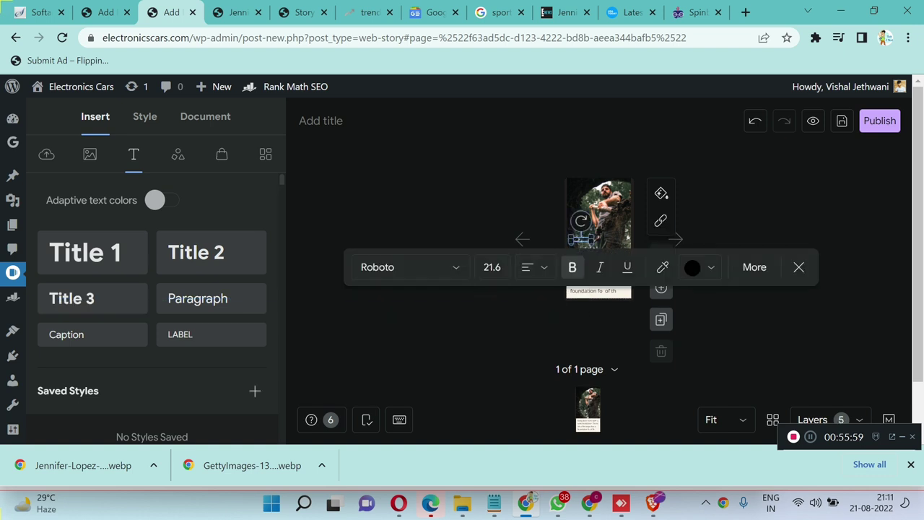
pyautogui.press('Escape')
# Change the new title text's colour to white
pyautogui.press('Tab')
pyautogui.press('Tab')
pyautogui.press('Return')
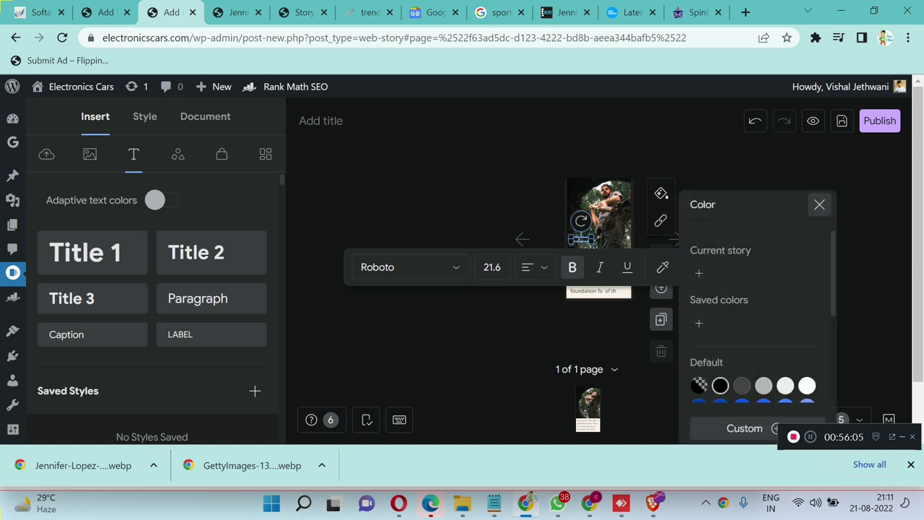
pyautogui.press('Escape')
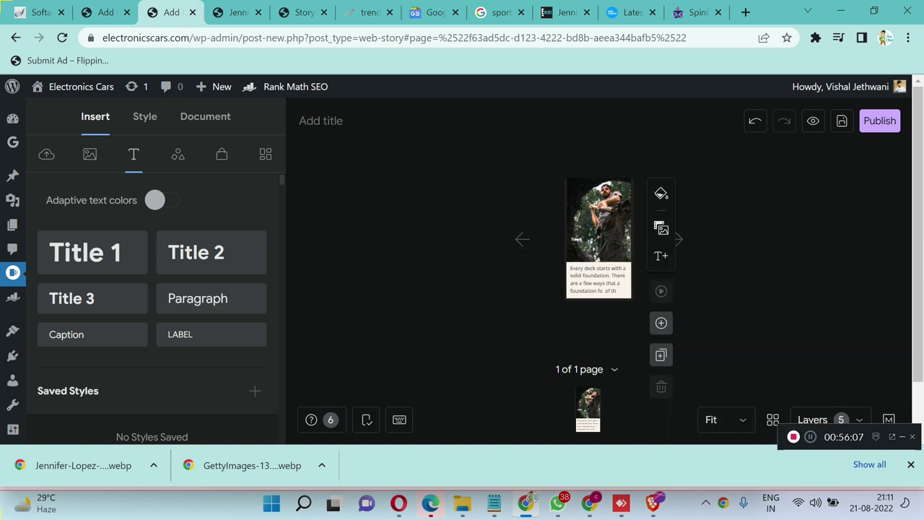